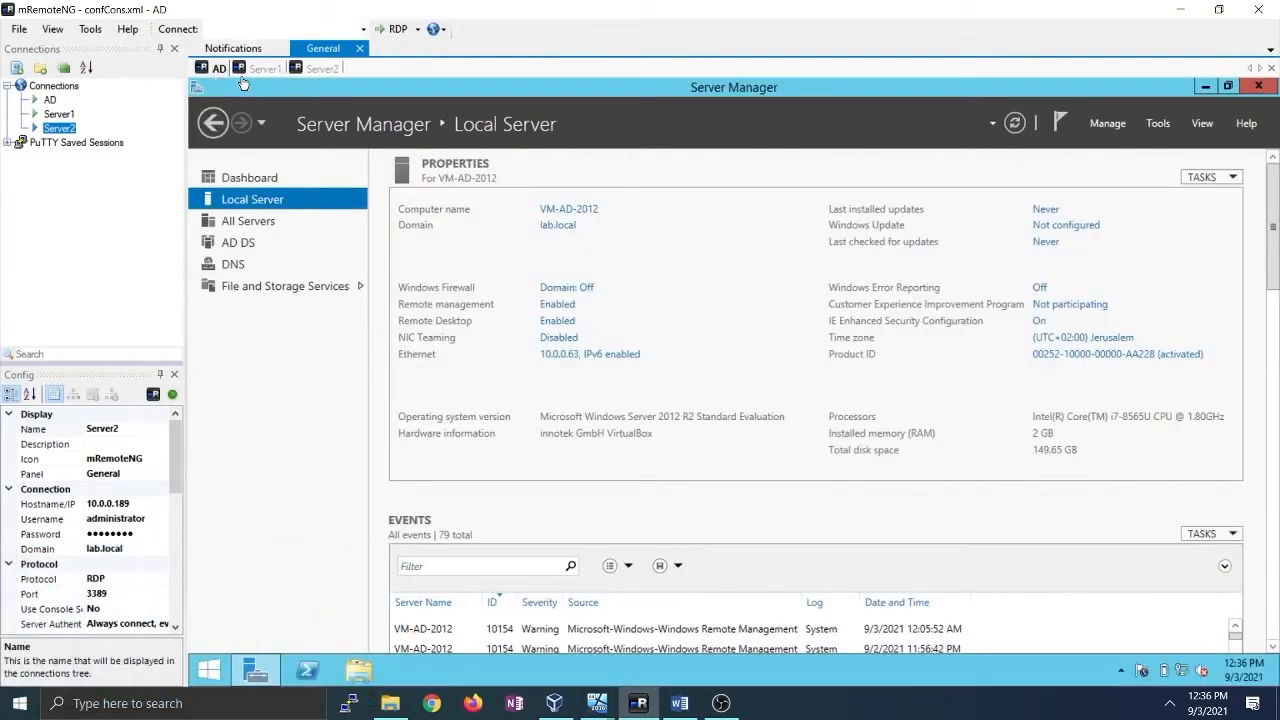
Look through the open Server1, Server2 and AD remote sessions
{"action": "left_click", "coordinate": [259, 69]}
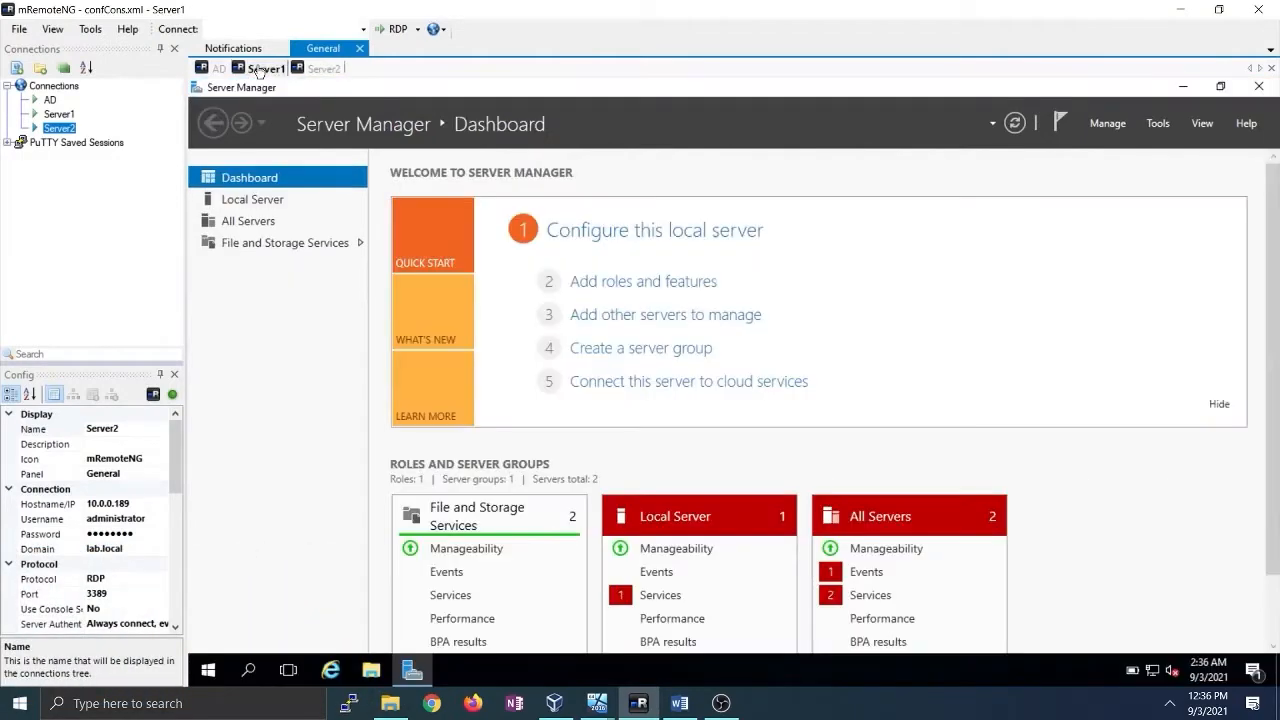
{"action": "left_click", "coordinate": [318, 70]}
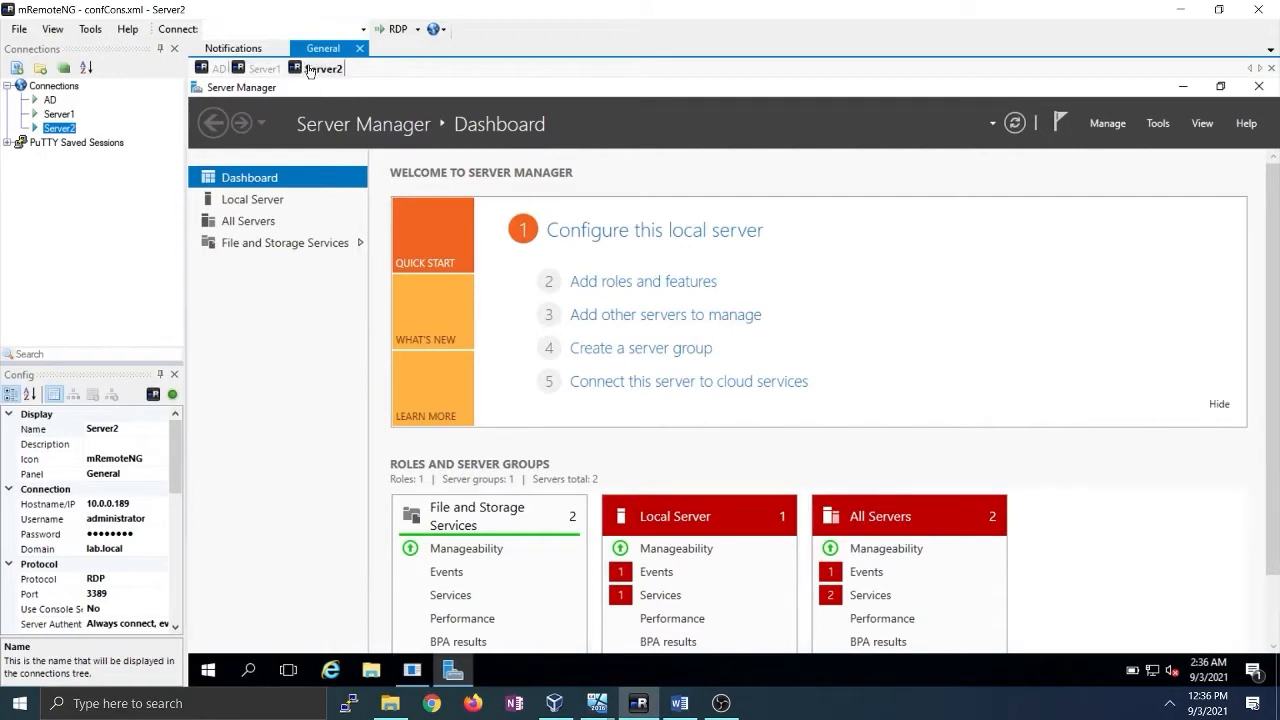
{"action": "left_click", "coordinate": [221, 68]}
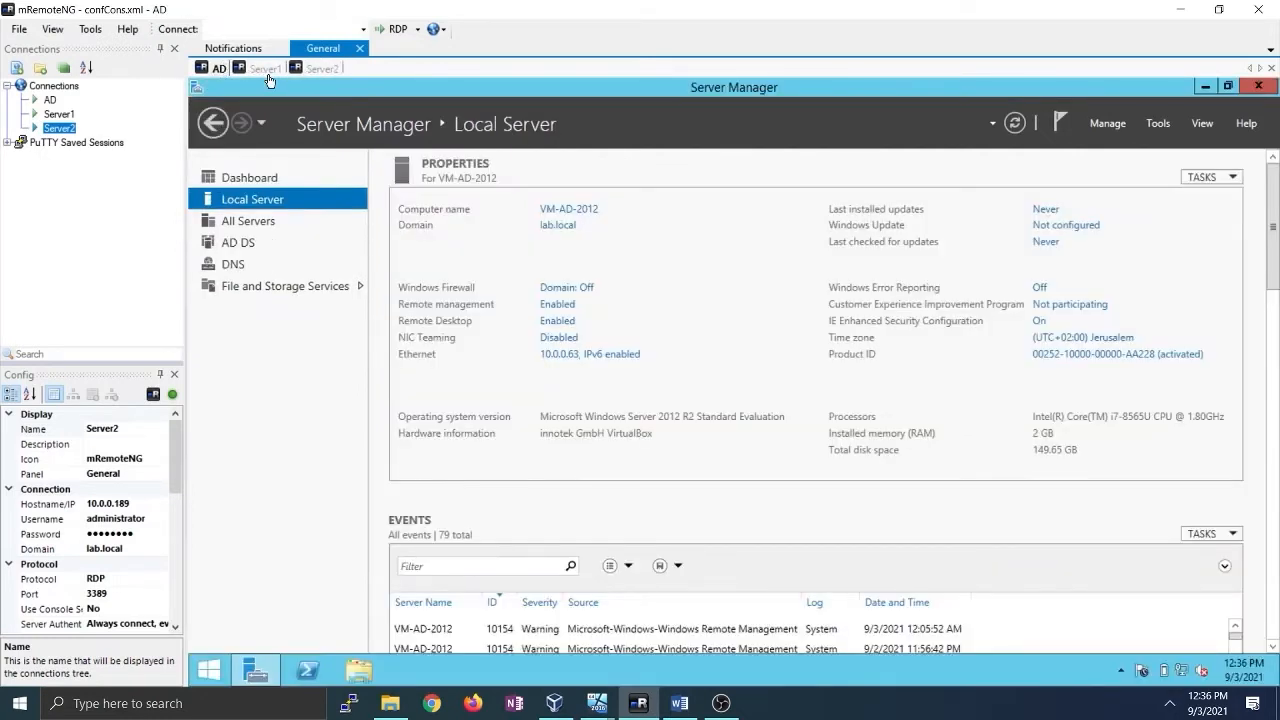
In the Server1 session, start adding roles and features as a role-based installation with SERVER-1.lab.local as the destination server
{"action": "left_click", "coordinate": [265, 69]}
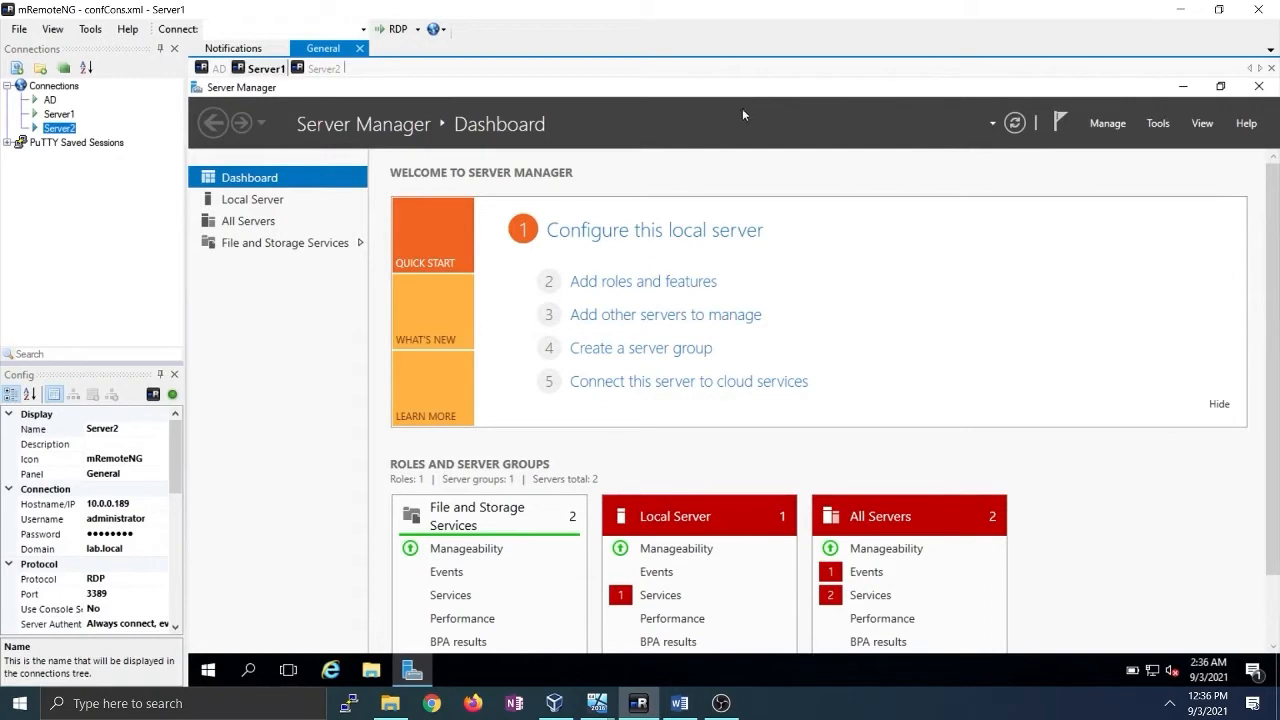
{"action": "left_click", "coordinate": [1117, 128]}
{"action": "left_click", "coordinate": [1131, 145]}
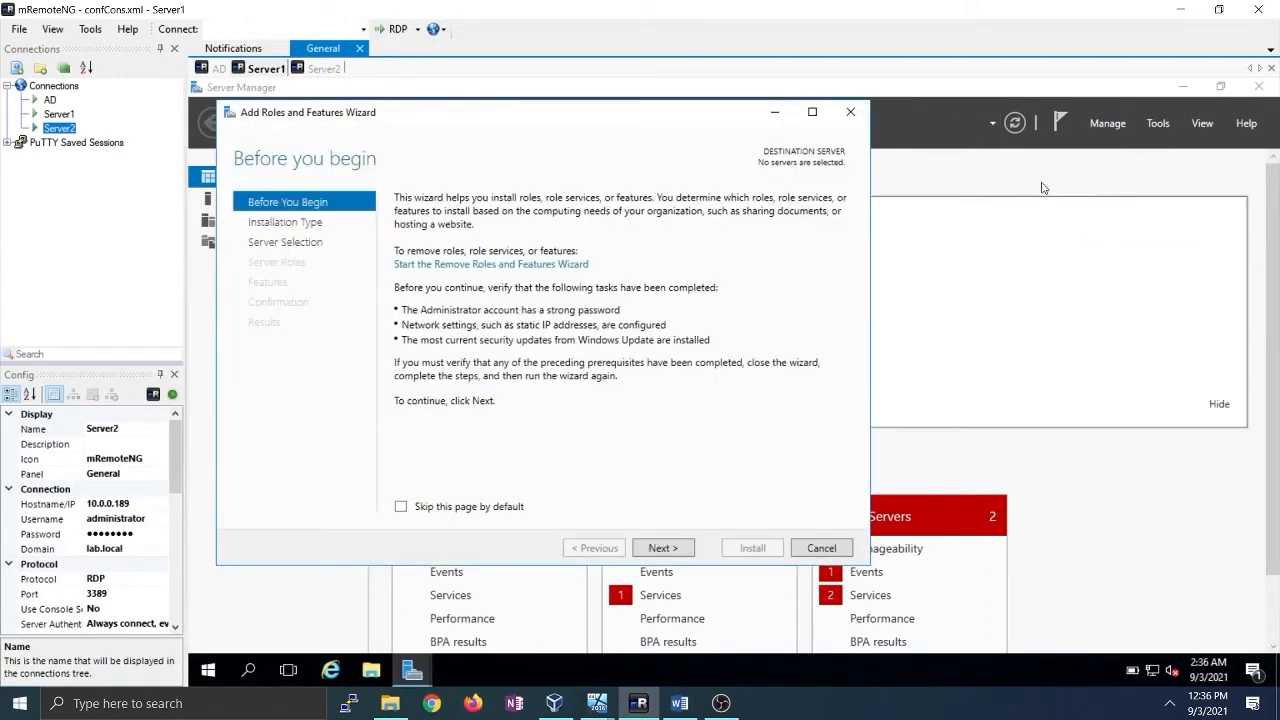
{"action": "left_click", "coordinate": [663, 552]}
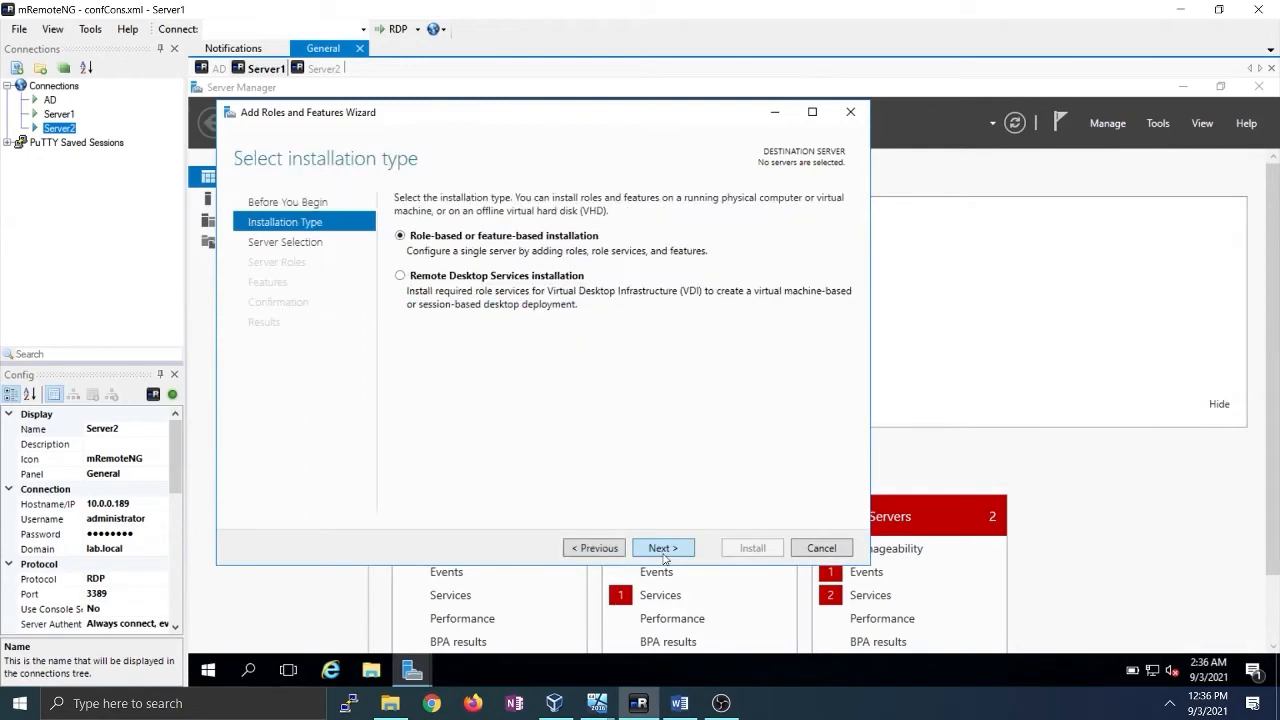
{"action": "left_click", "coordinate": [665, 552]}
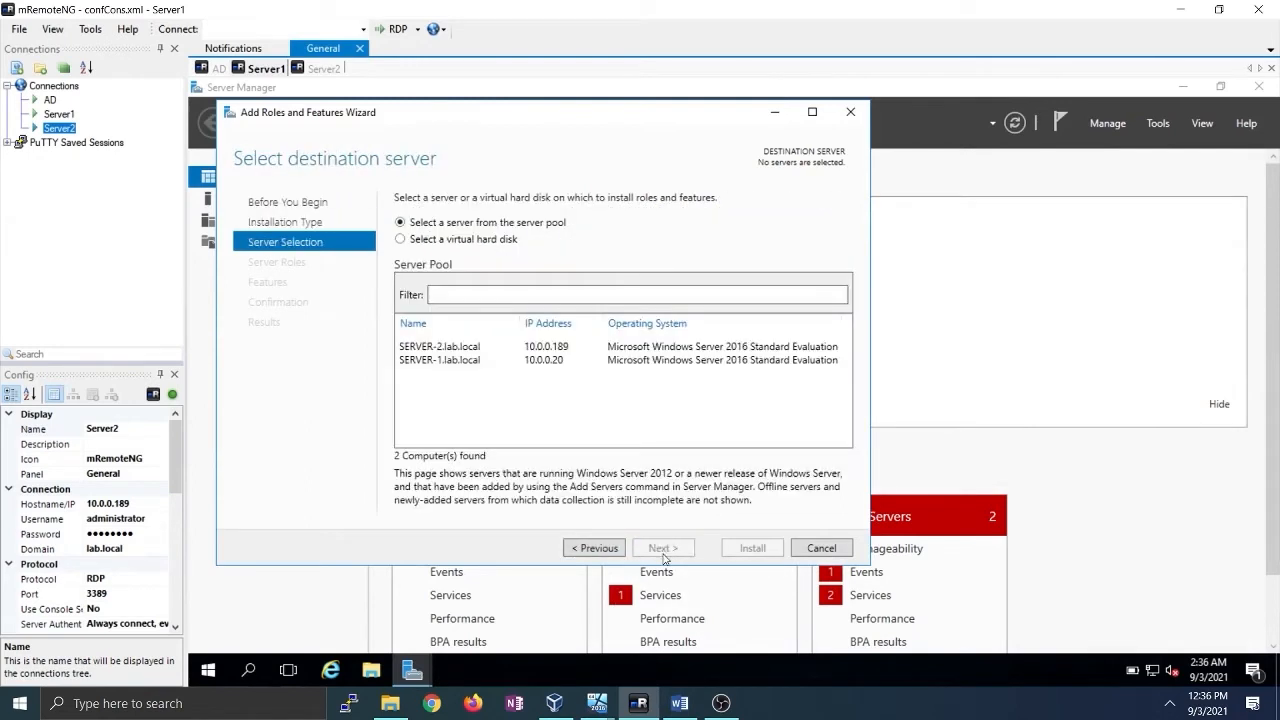
{"action": "left_click", "coordinate": [466, 362]}
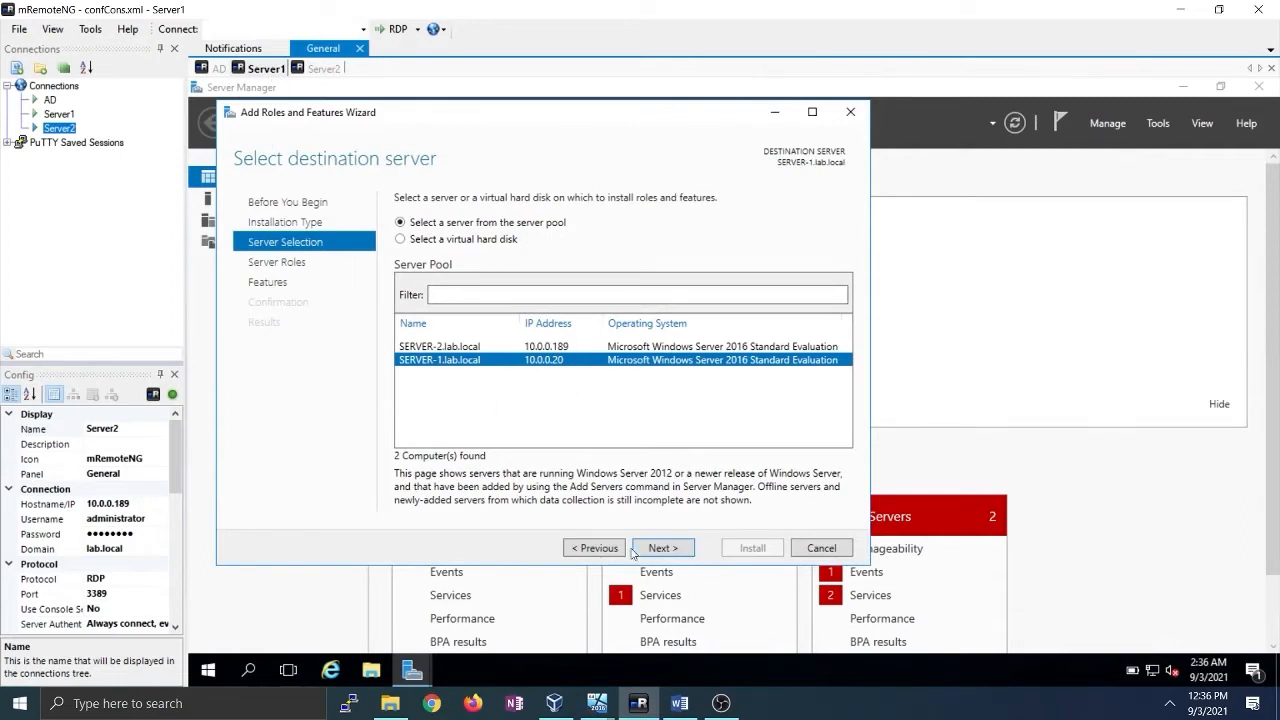
{"action": "left_click", "coordinate": [660, 548]}
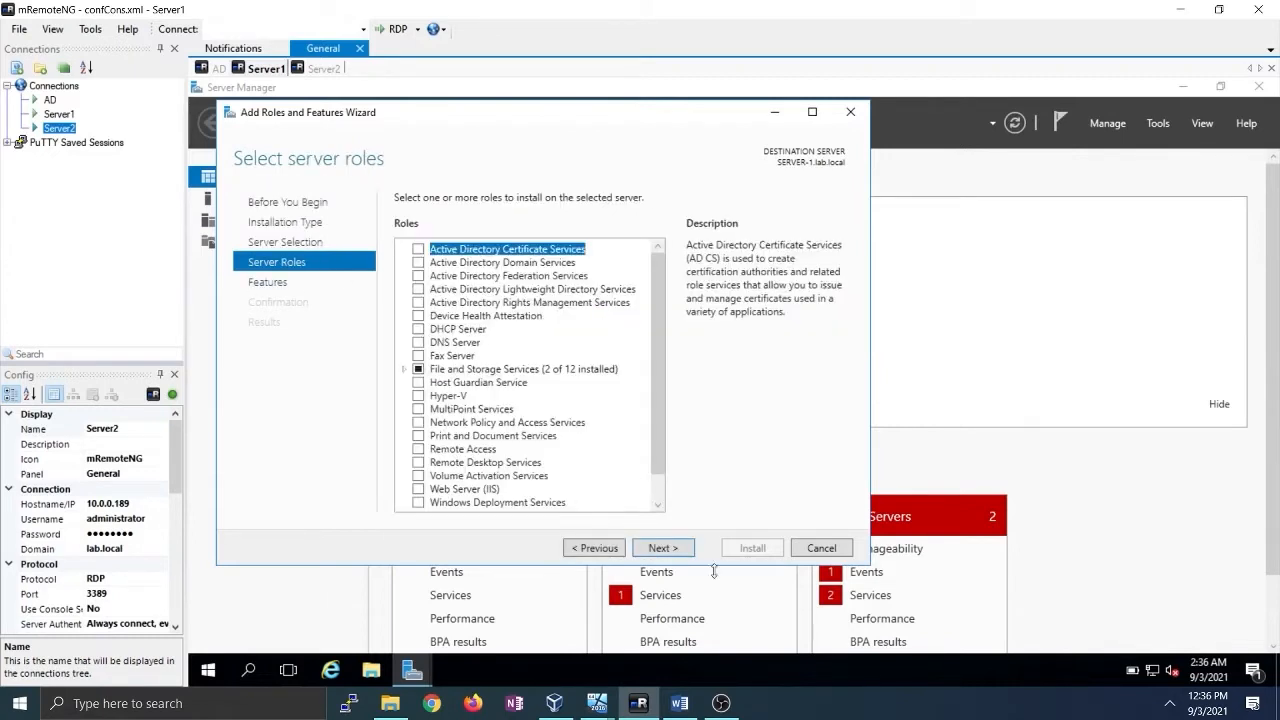
Skip the server roles and select .NET Framework 3.5, Failover Clustering with its management tools, and Multipath I/O as features to install
{"action": "left_click", "coordinate": [659, 553]}
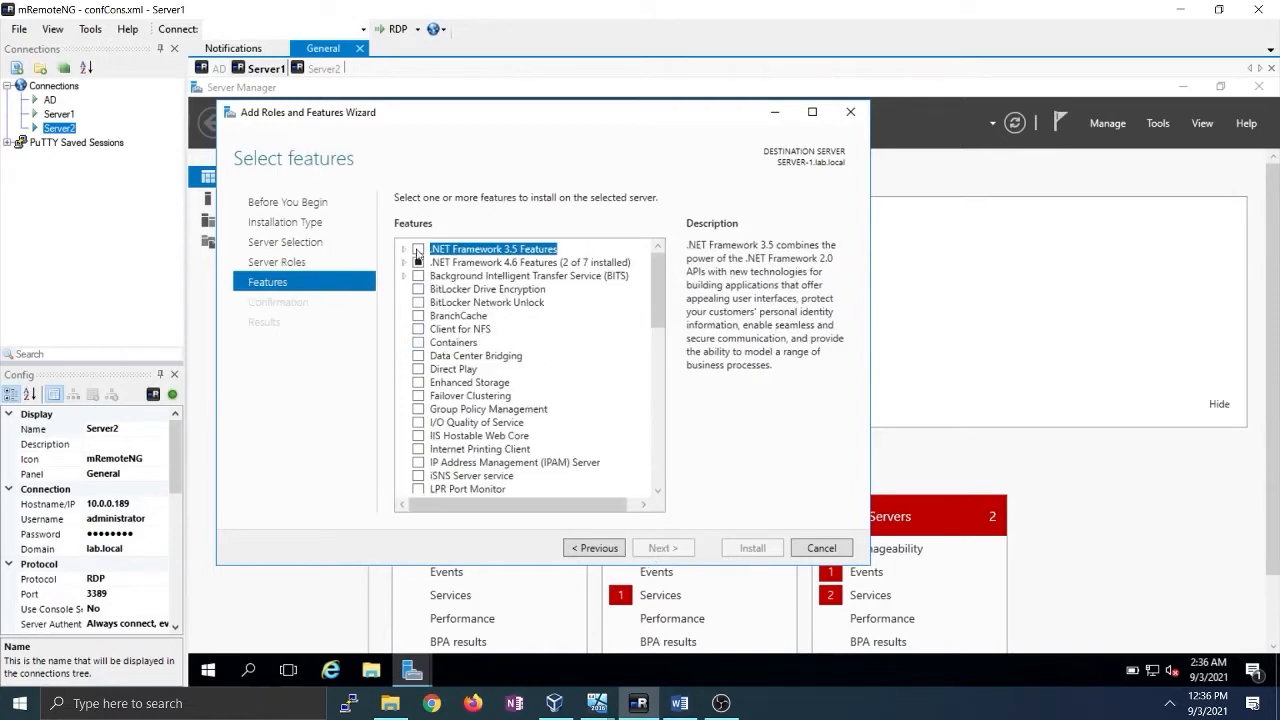
{"action": "left_click", "coordinate": [418, 249]}
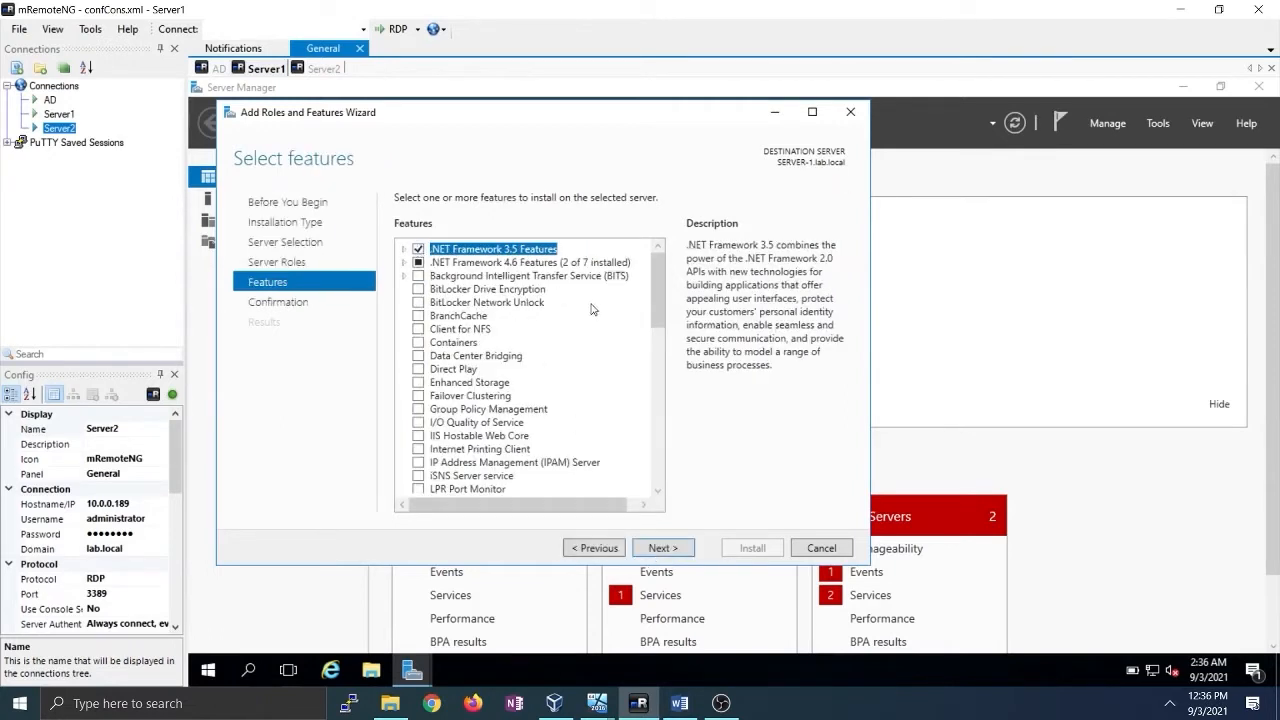
{"action": "left_click", "coordinate": [417, 401]}
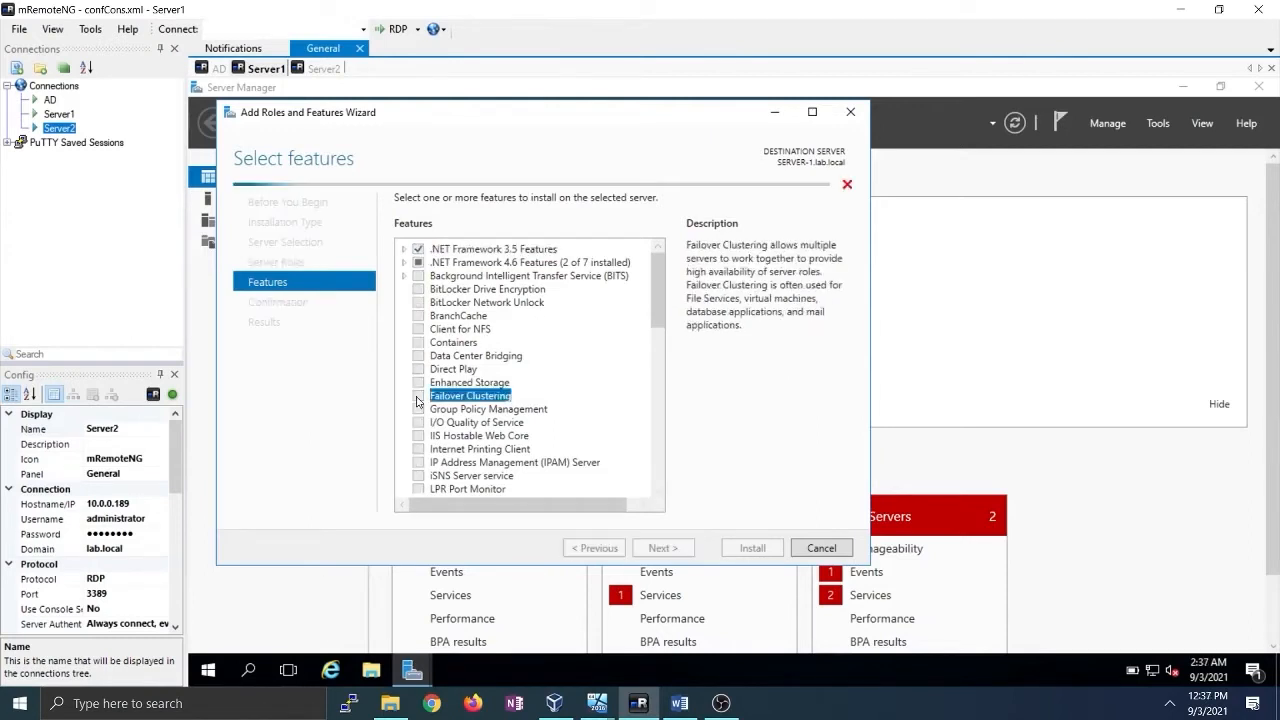
{"action": "key", "text": "Return"}
{"action": "scroll", "coordinate": [494, 409], "scroll_direction": "down", "scroll_amount": 3}
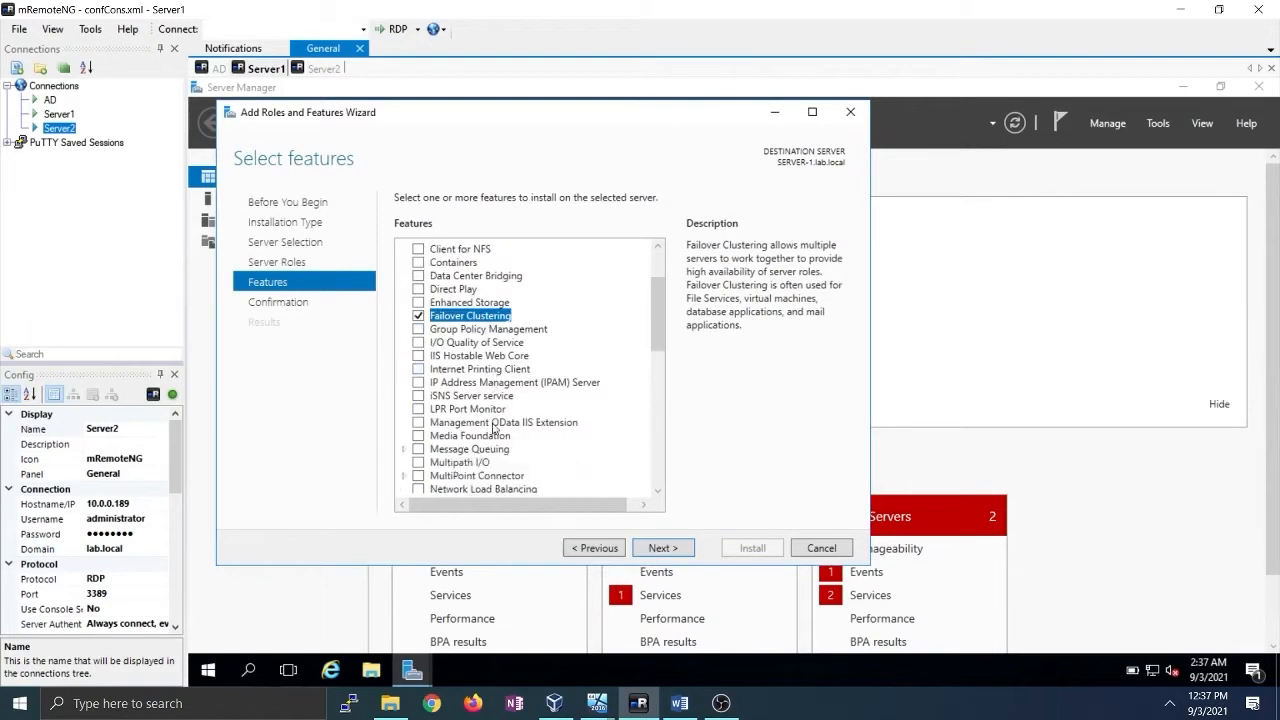
{"action": "left_click", "coordinate": [419, 424]}
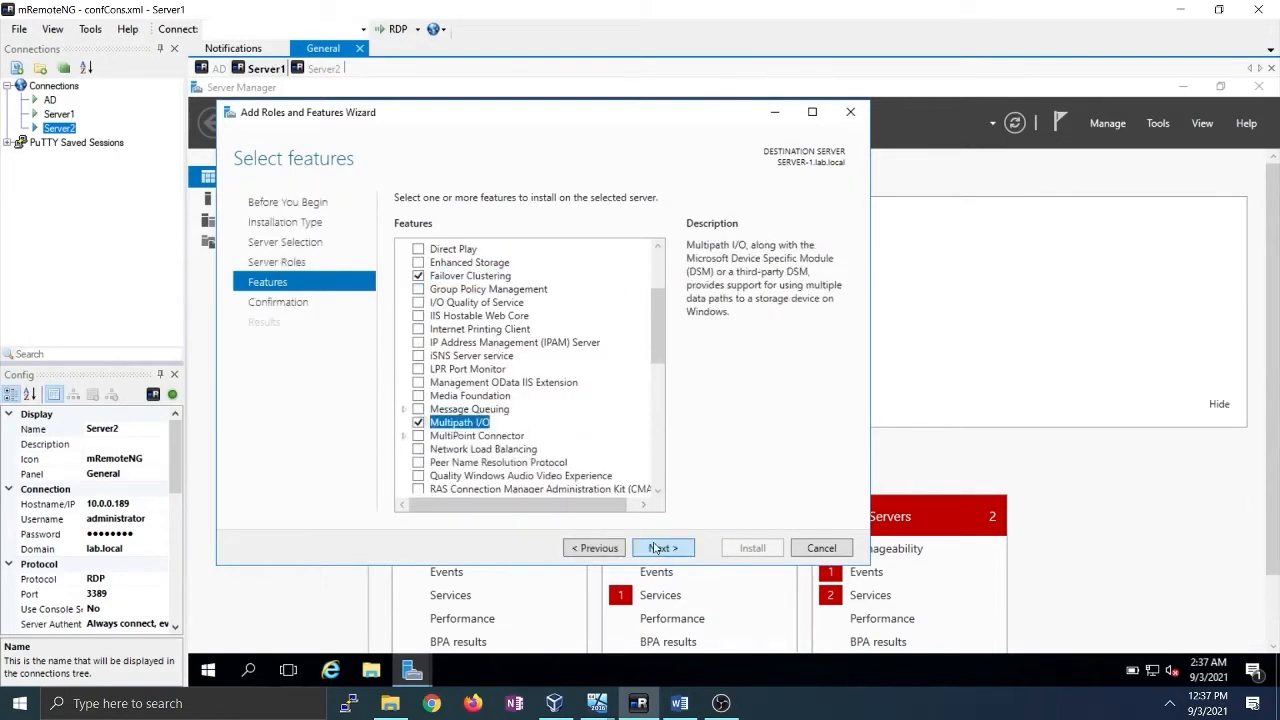
{"action": "left_click", "coordinate": [655, 548]}
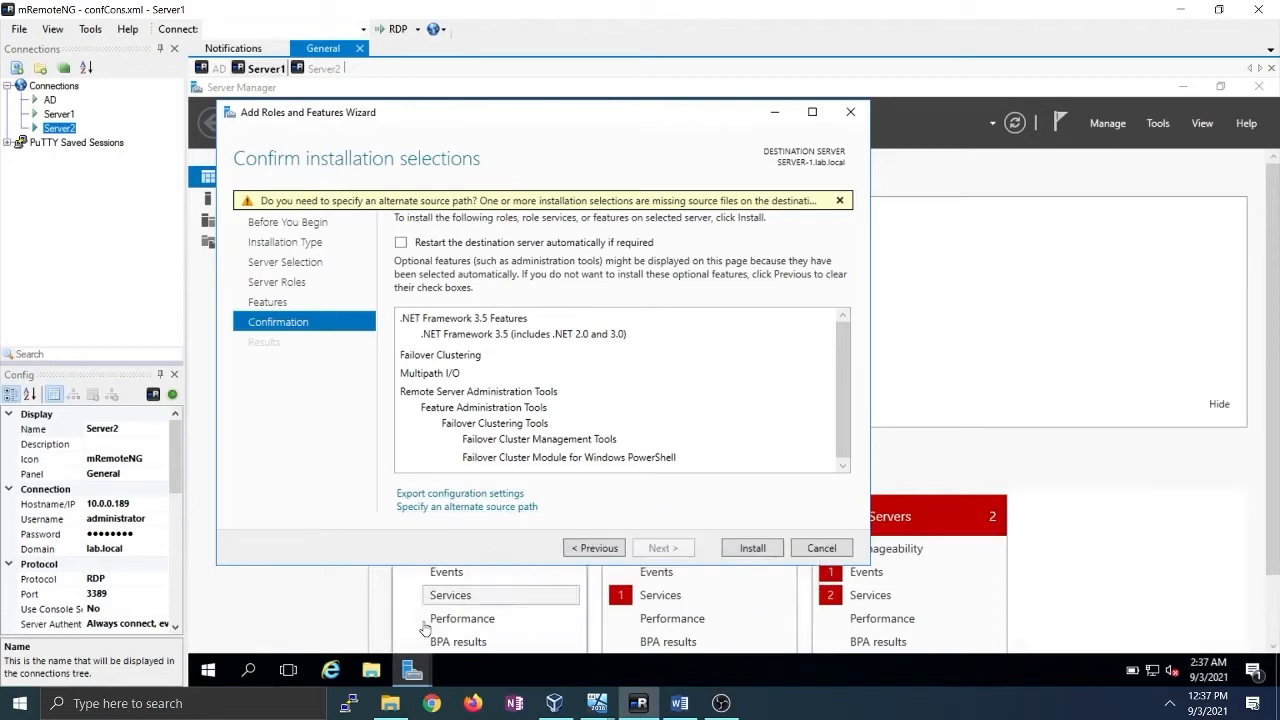
Open File Explorer on Server1 and browse CD Drive (D:) to the sources\sxs folder
{"action": "left_click", "coordinate": [371, 669]}
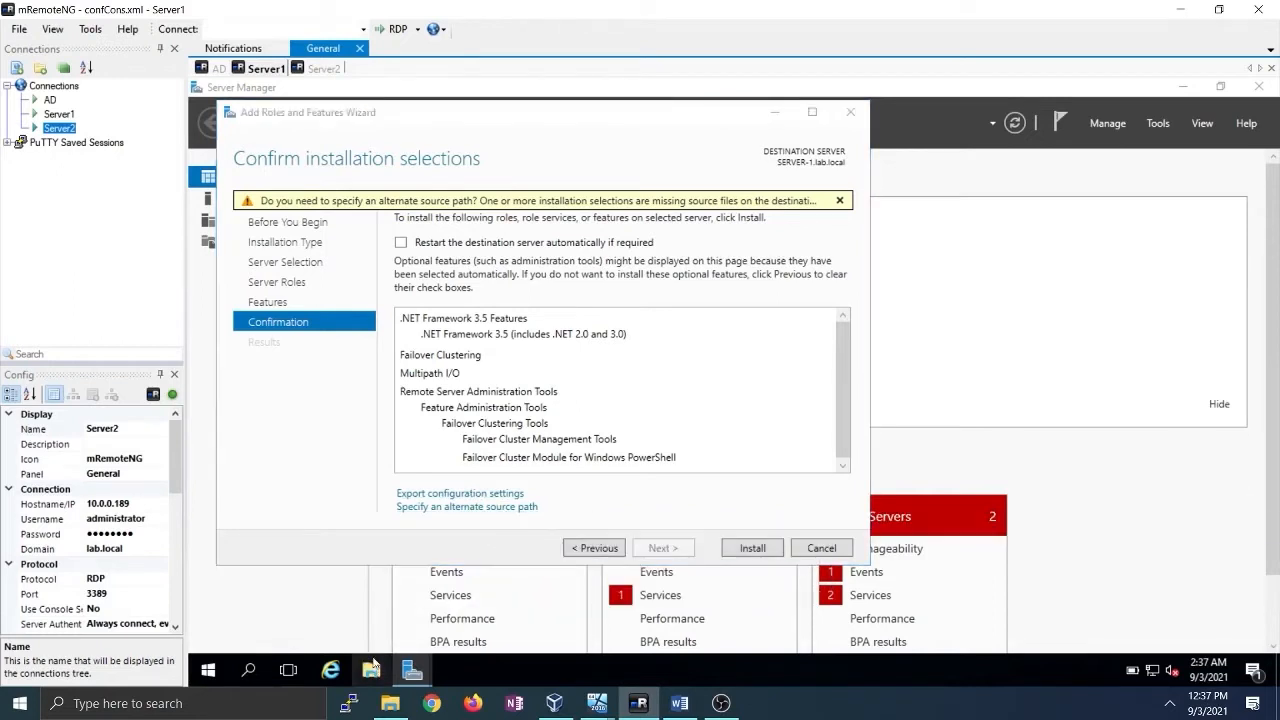
{"action": "left_click", "coordinate": [360, 347]}
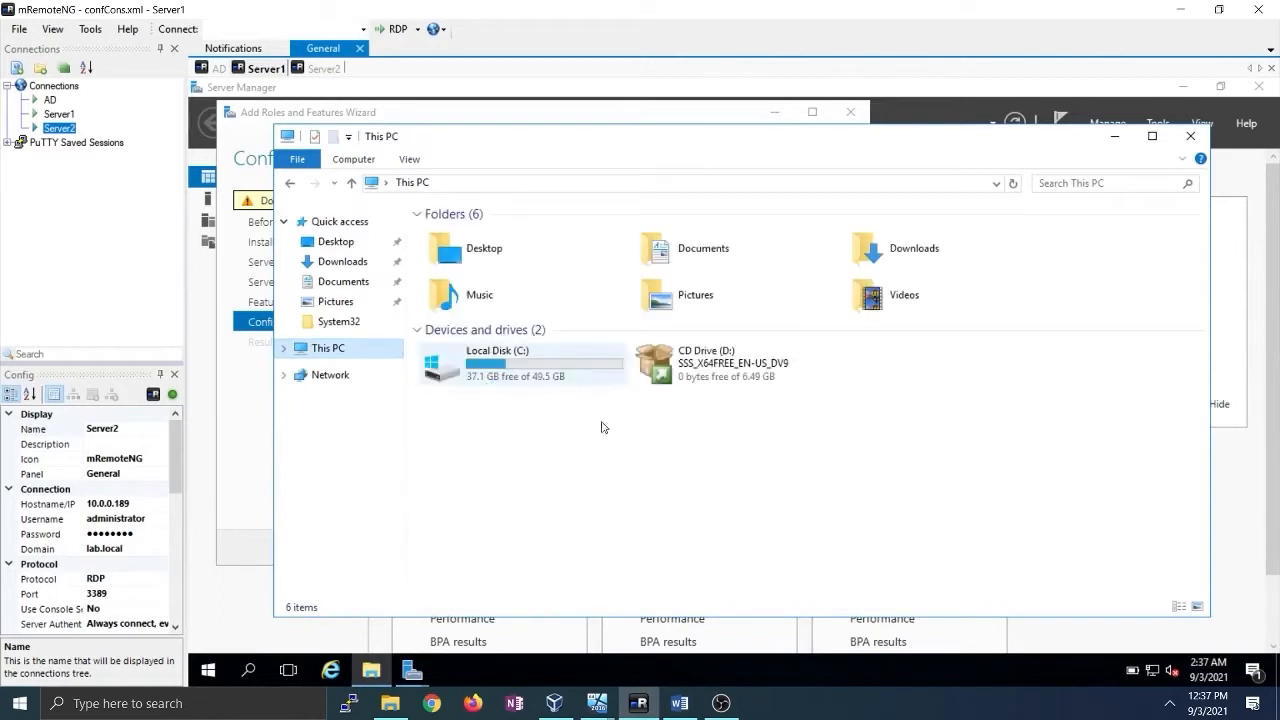
{"action": "right_click", "coordinate": [731, 369]}
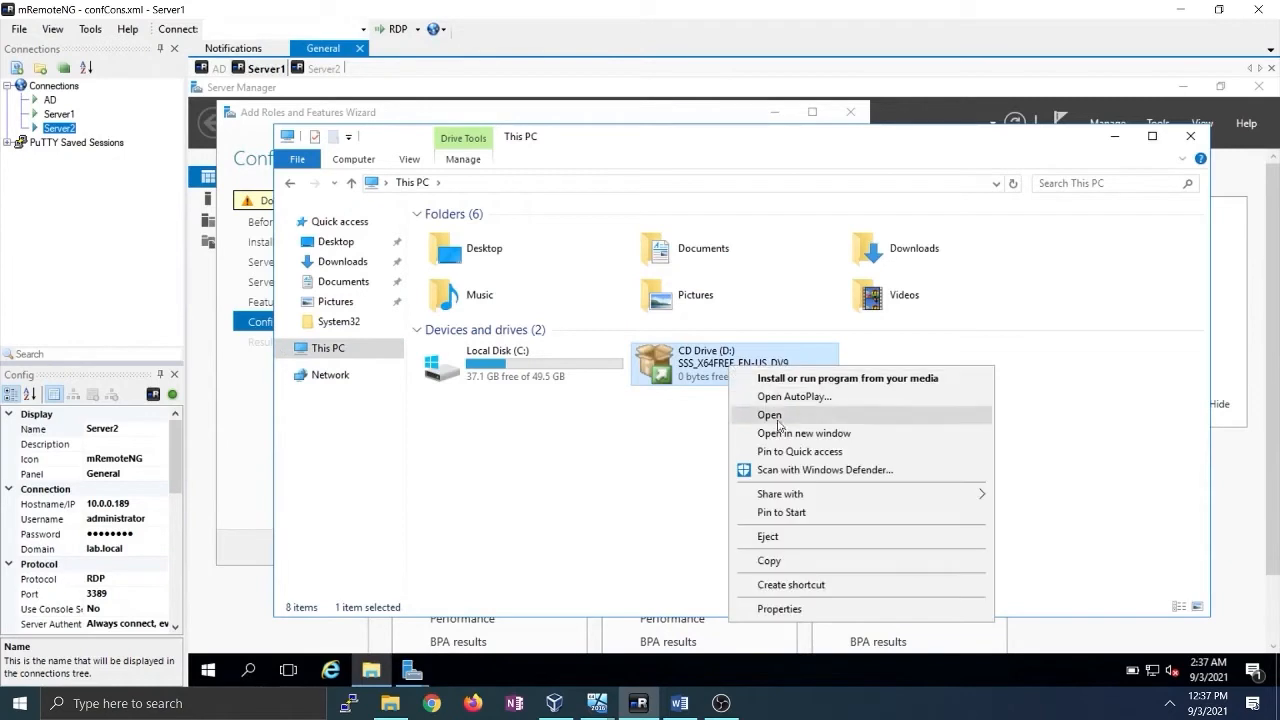
{"action": "left_click", "coordinate": [778, 421]}
{"action": "left_click", "coordinate": [470, 273]}
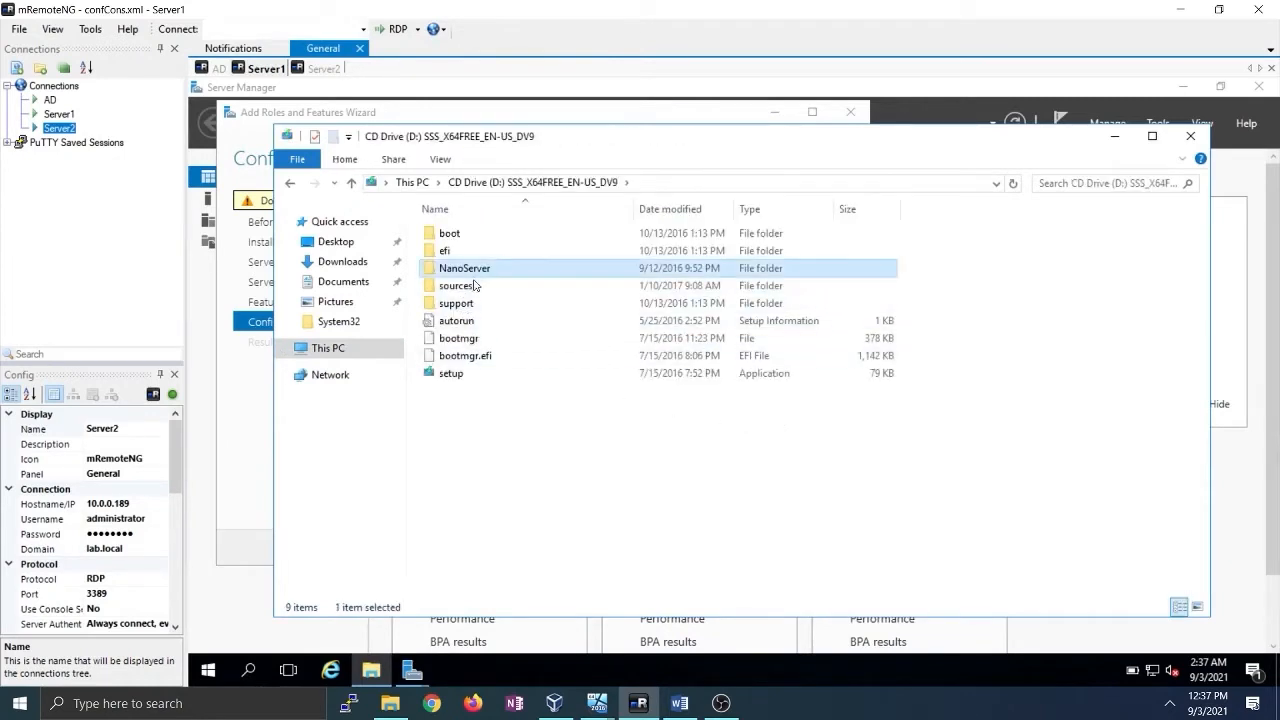
{"action": "double_click", "coordinate": [474, 286]}
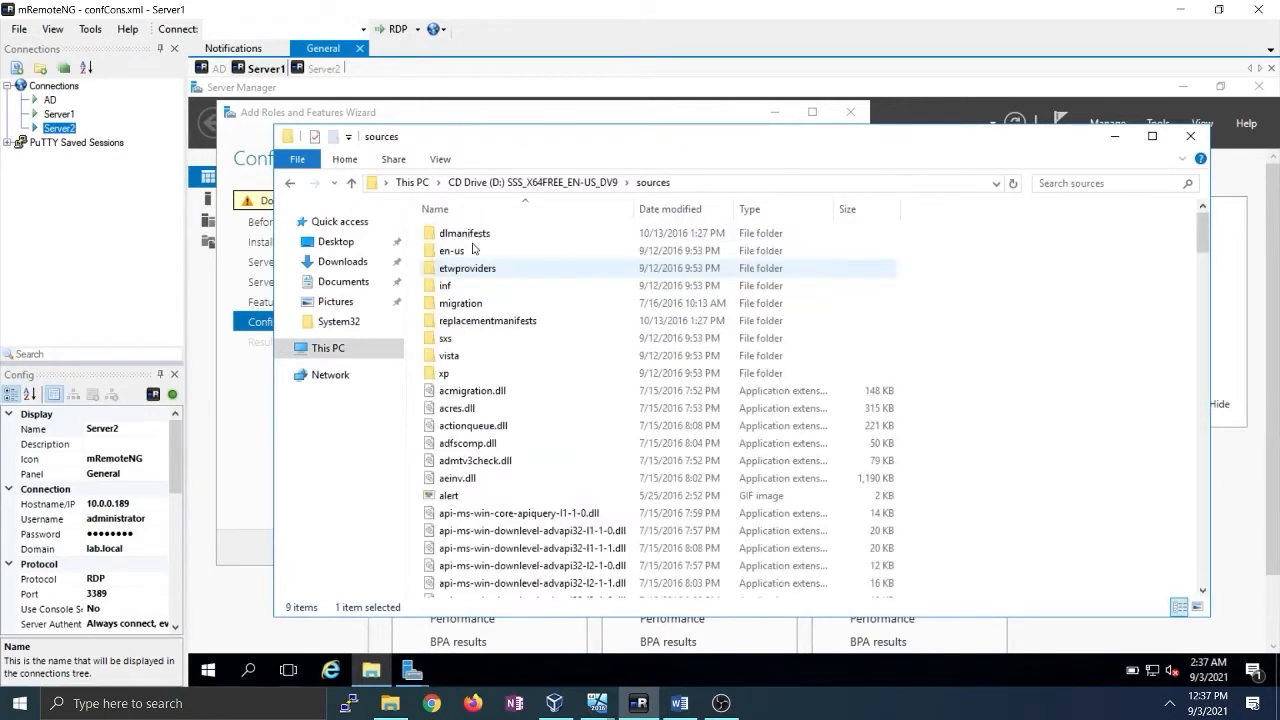
{"action": "double_click", "coordinate": [450, 339]}
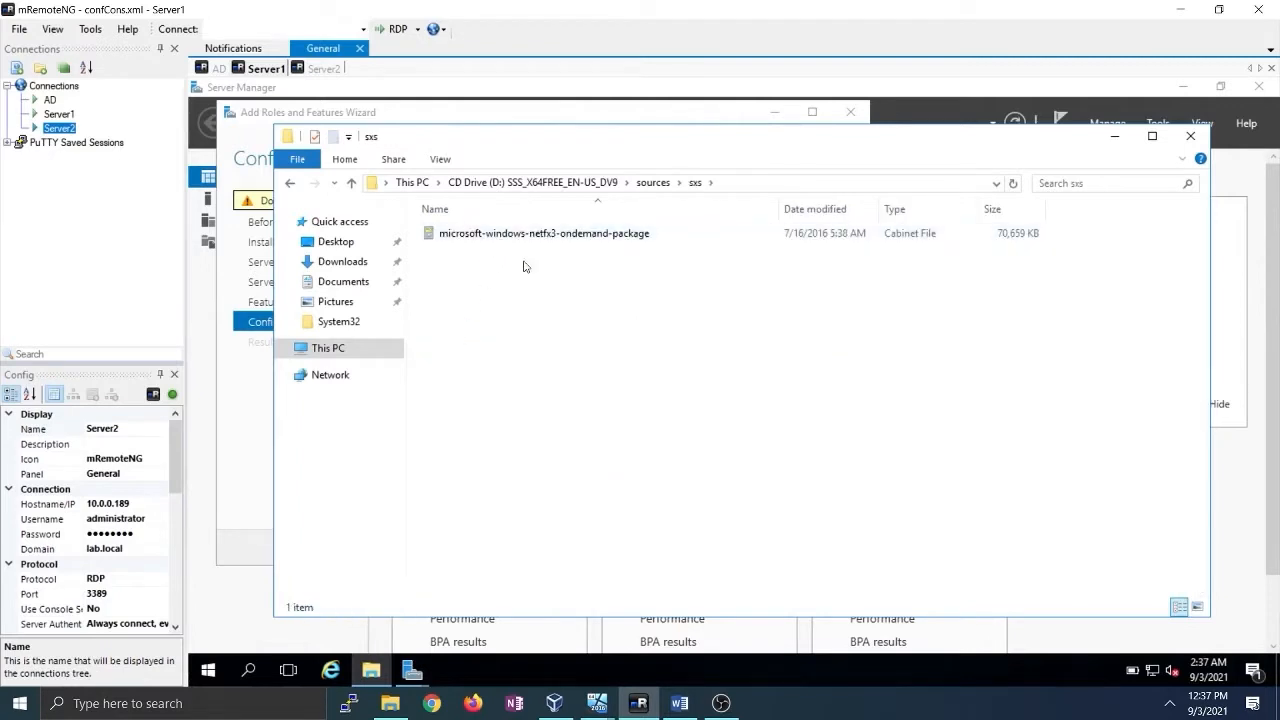
Copy the folder path D:\sources\sxs and minimize the File Explorer window
{"action": "left_click", "coordinate": [526, 182]}
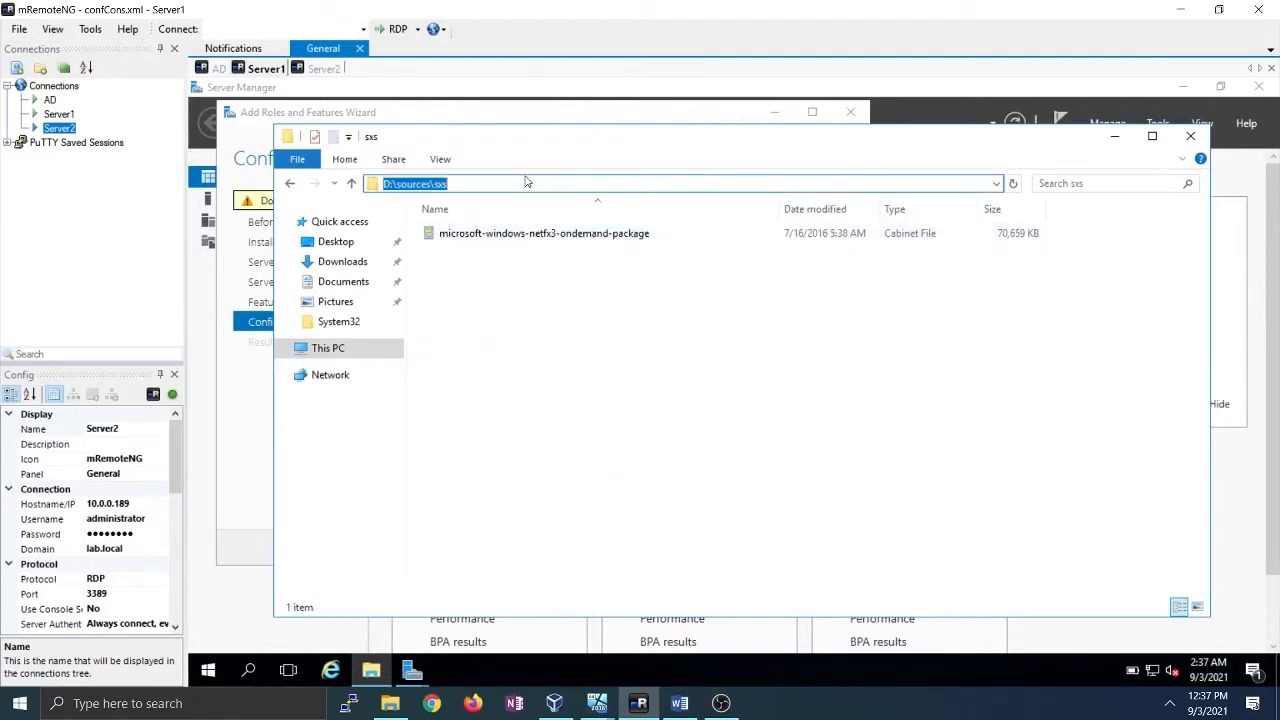
{"action": "right_click", "coordinate": [426, 187]}
{"action": "left_click", "coordinate": [452, 241]}
{"action": "left_click", "coordinate": [1114, 136]}
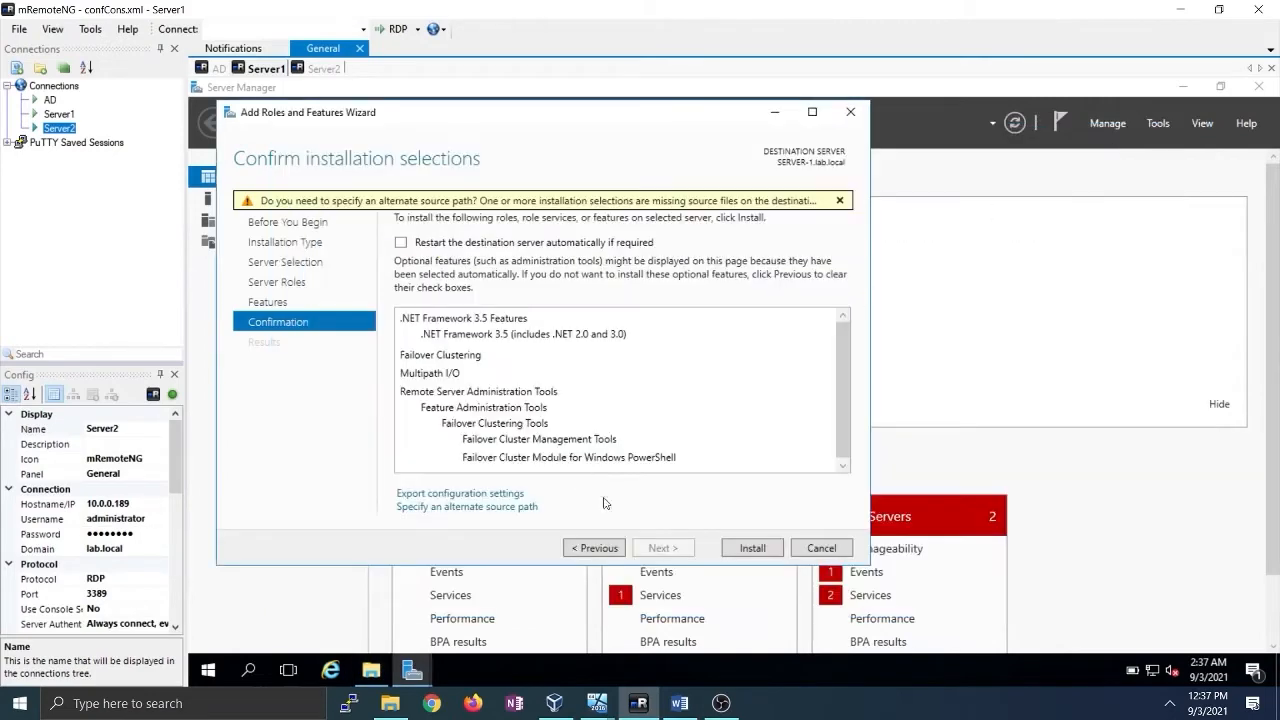
Specify D:\sources\sxs as the alternate source path and start the feature installation on Server1
{"action": "left_click", "coordinate": [471, 507]}
{"action": "double_click", "coordinate": [419, 538]}
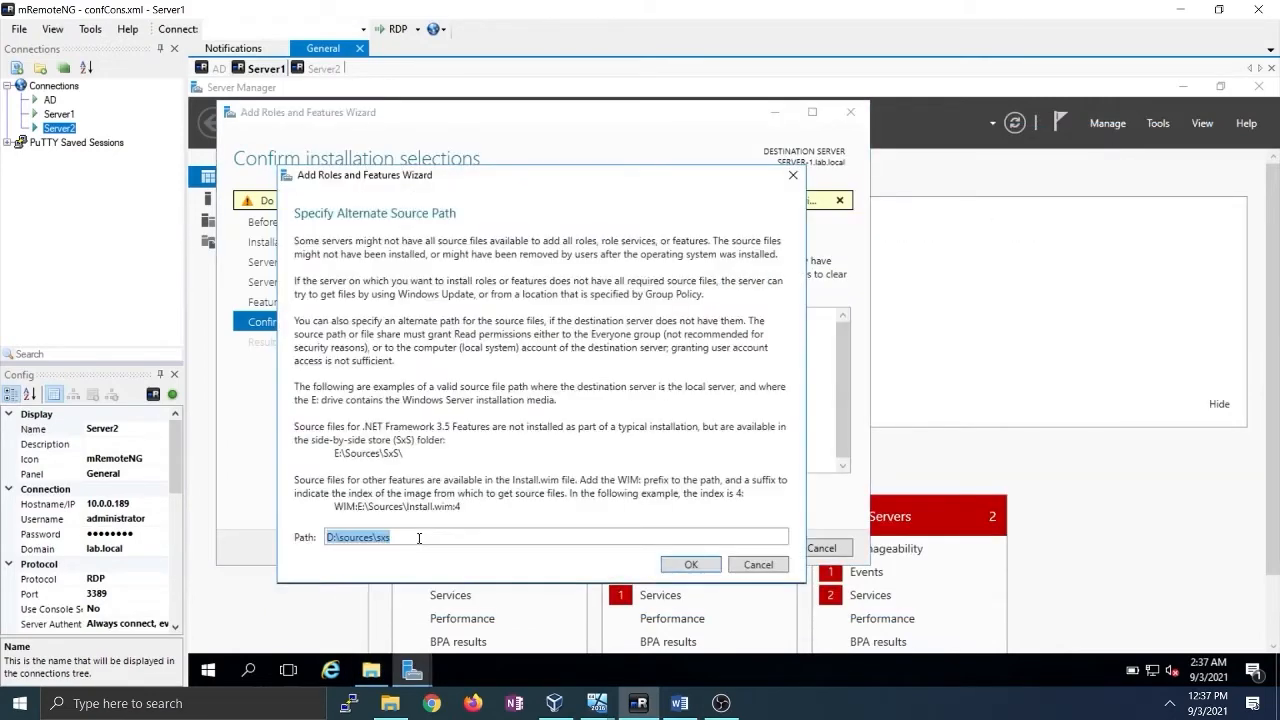
{"action": "left_click", "coordinate": [419, 538]}
{"action": "left_click", "coordinate": [688, 566]}
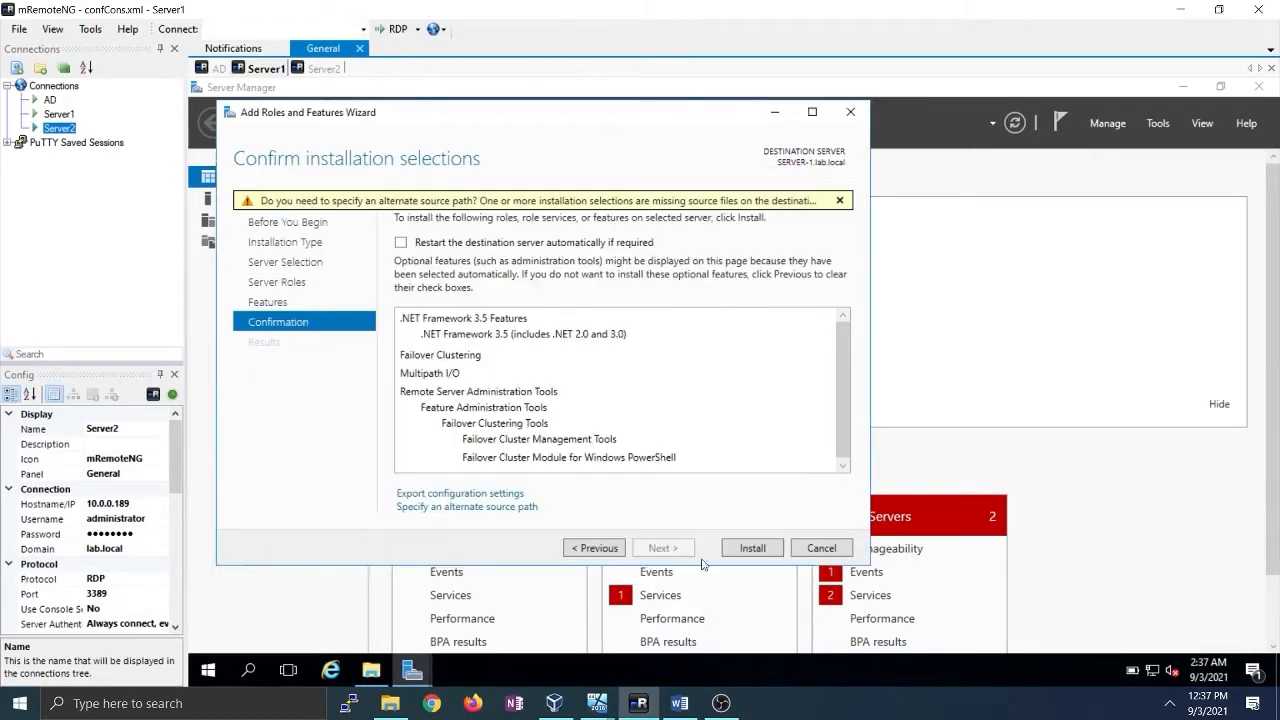
{"action": "left_click", "coordinate": [753, 548]}
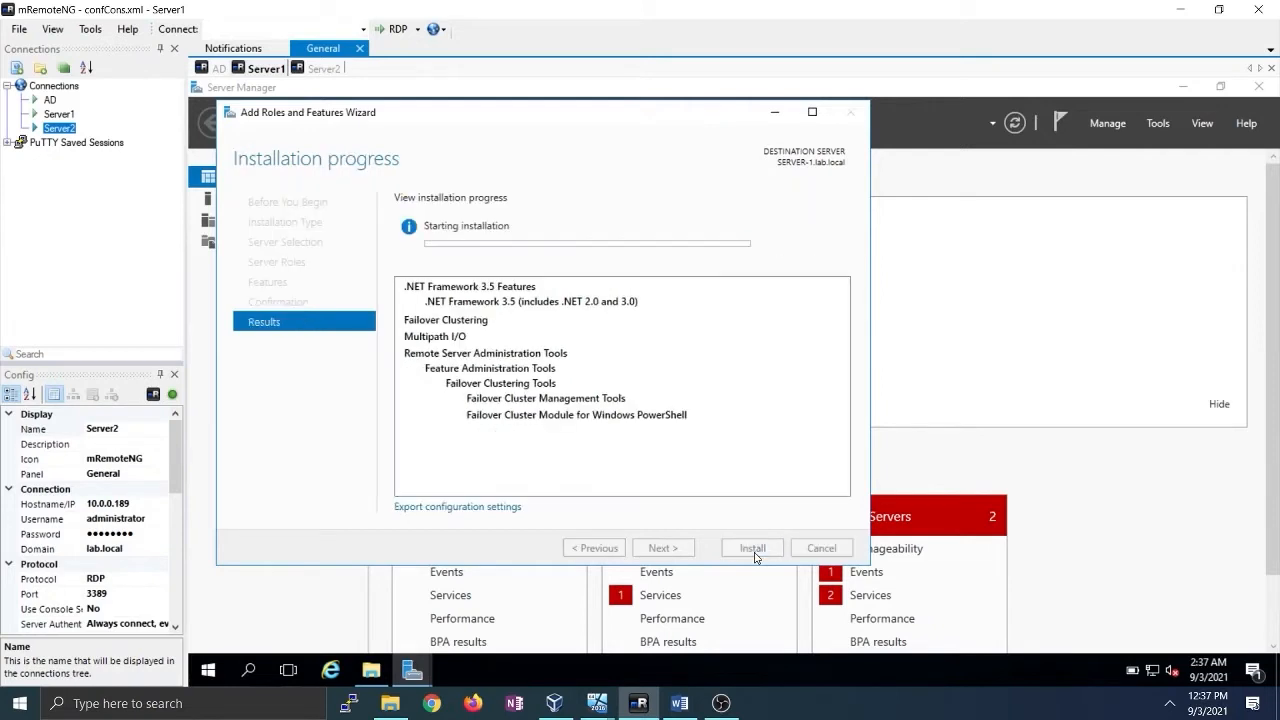
In the Server2 session, start adding roles and features as a role-based installation with SERVER-2.lab.local as the destination server
{"action": "left_click", "coordinate": [313, 70]}
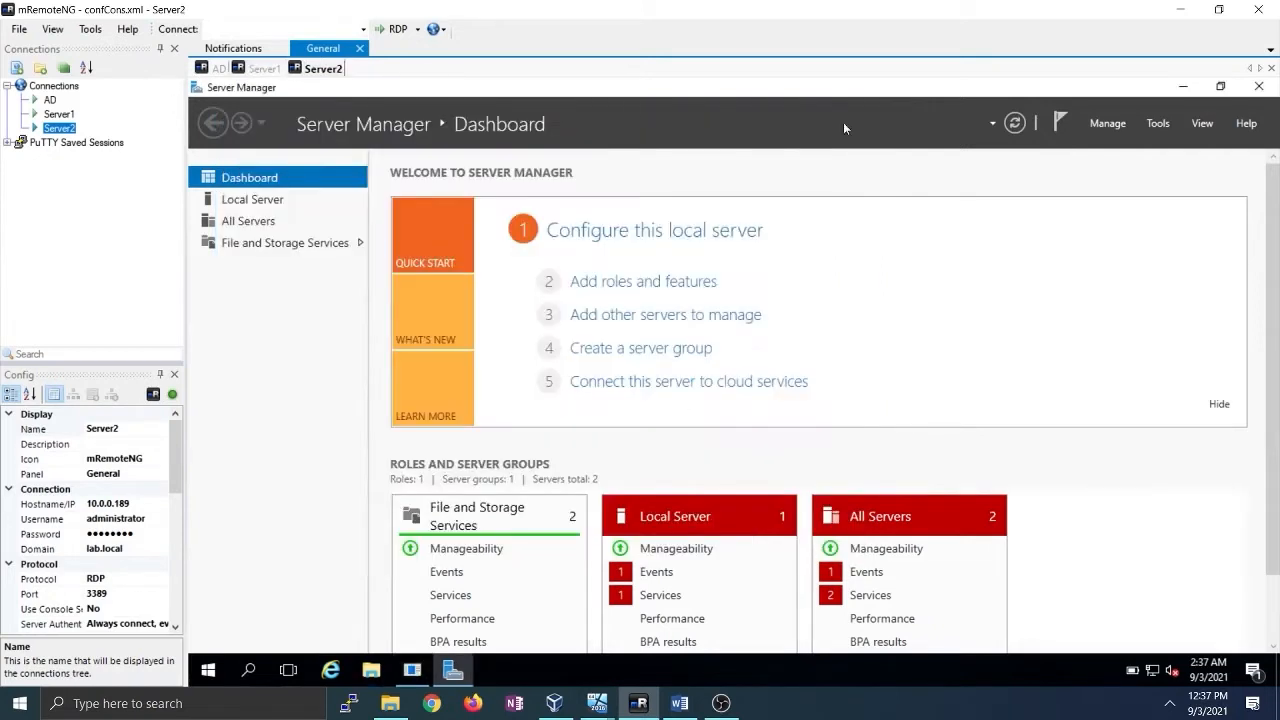
{"action": "left_click", "coordinate": [1107, 123]}
{"action": "left_click", "coordinate": [1130, 141]}
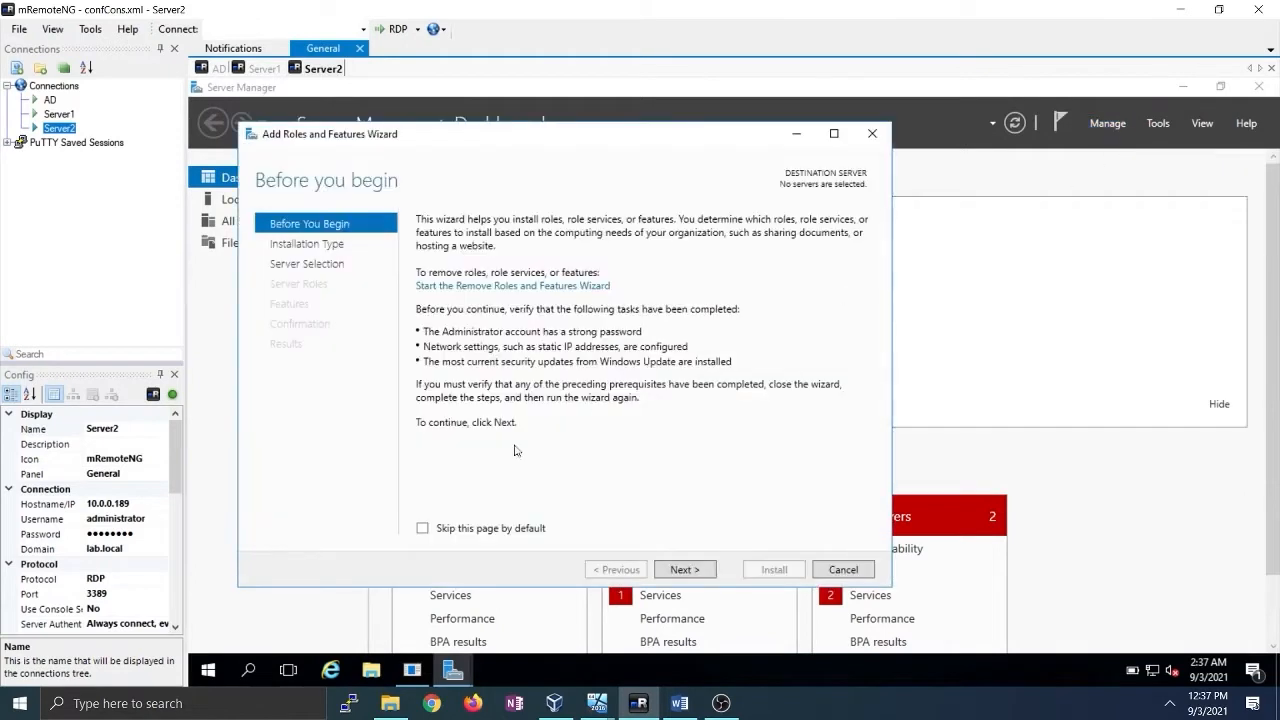
{"action": "left_click", "coordinate": [686, 569]}
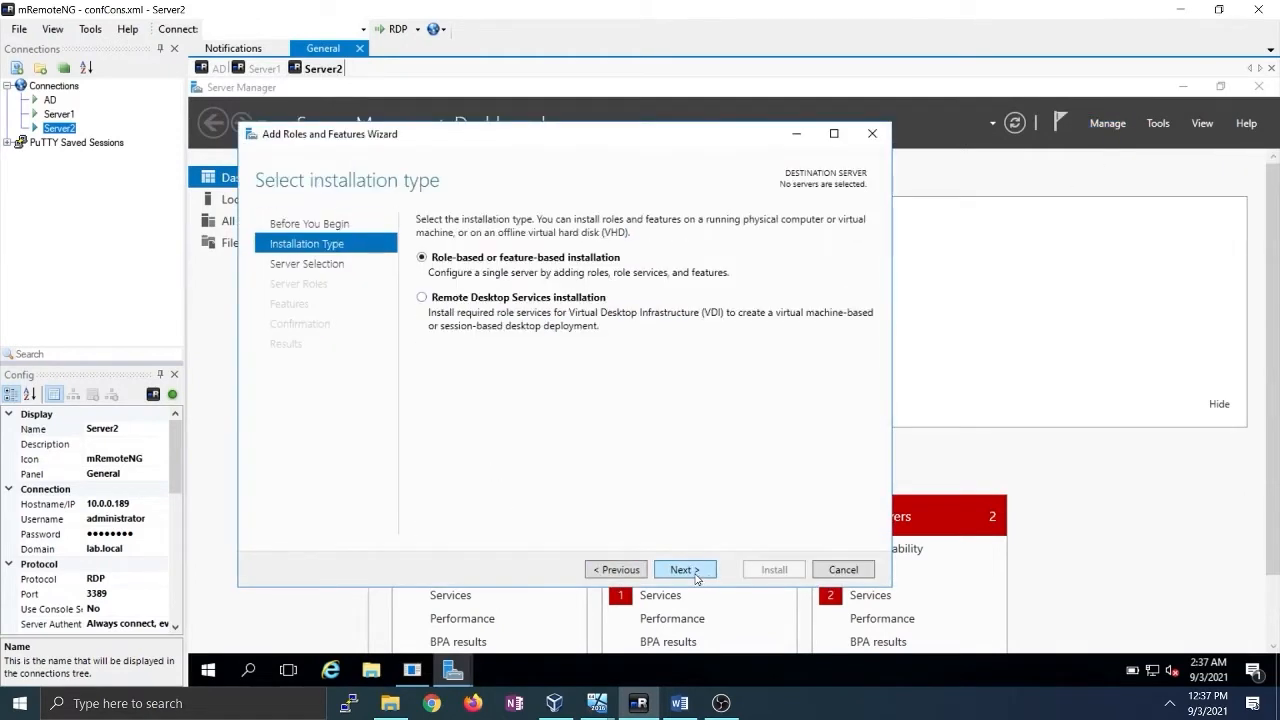
{"action": "left_click", "coordinate": [695, 575]}
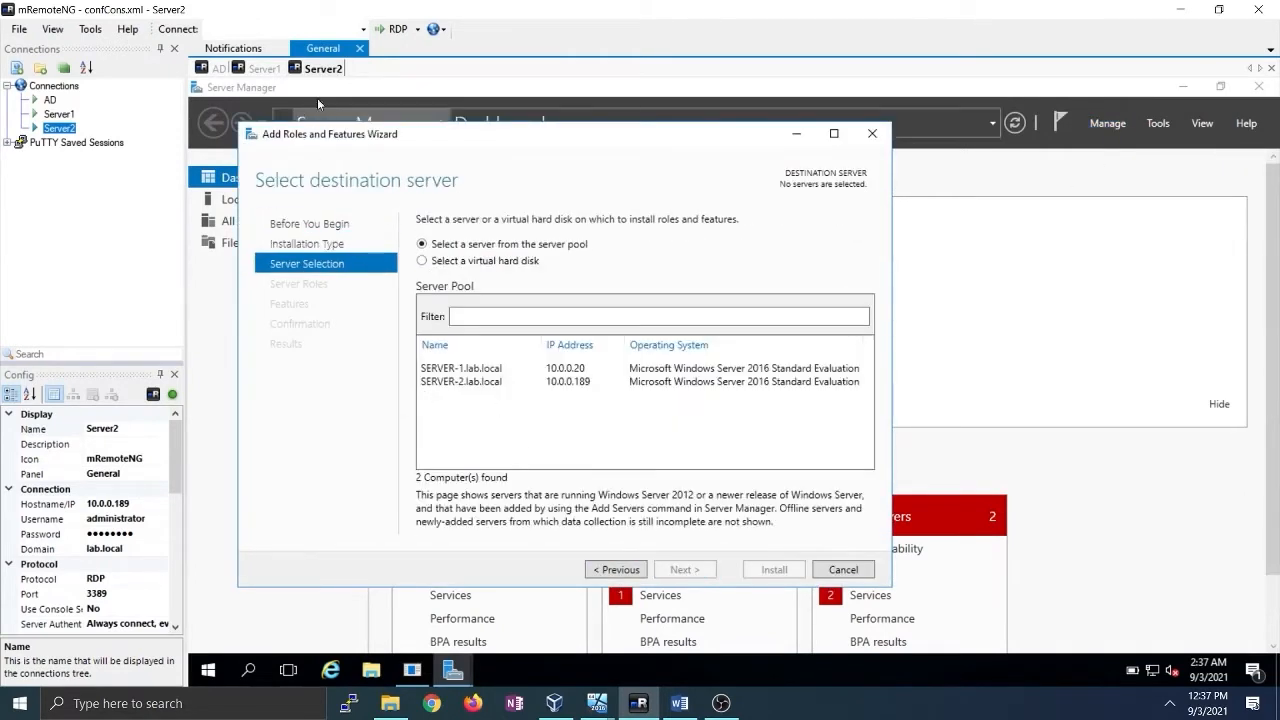
{"action": "left_click", "coordinate": [460, 383]}
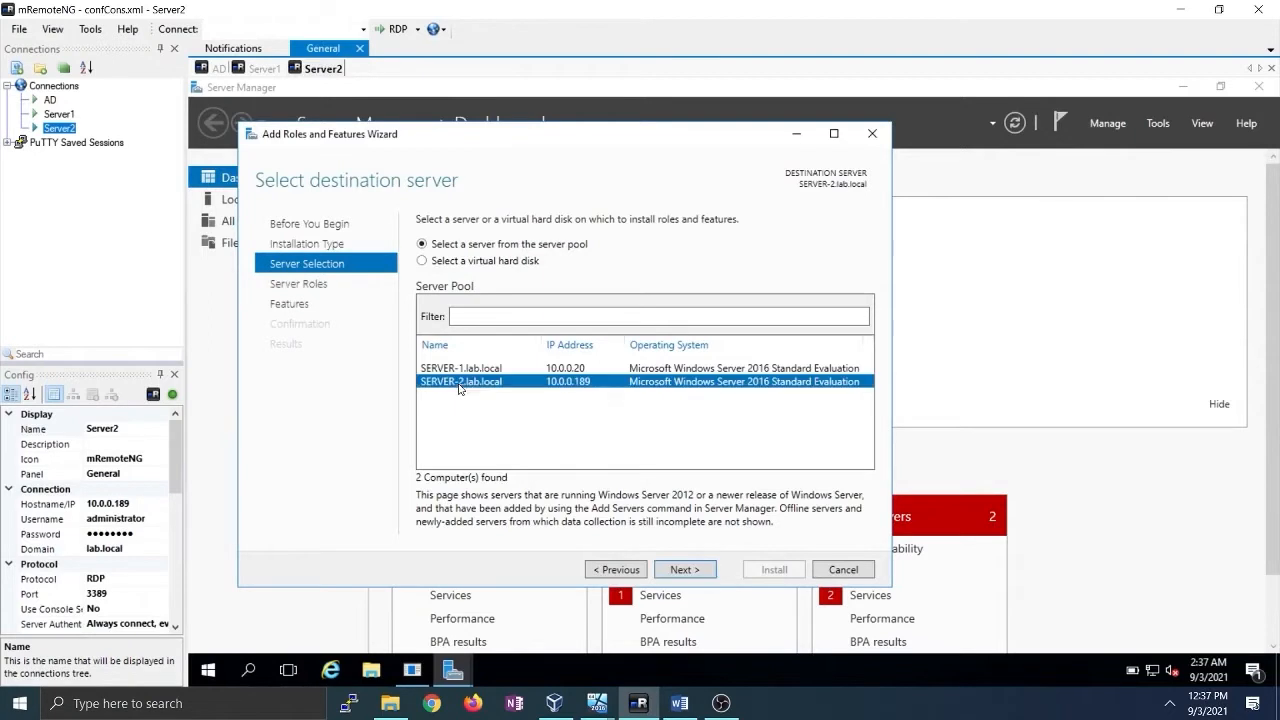
{"action": "left_click", "coordinate": [675, 572]}
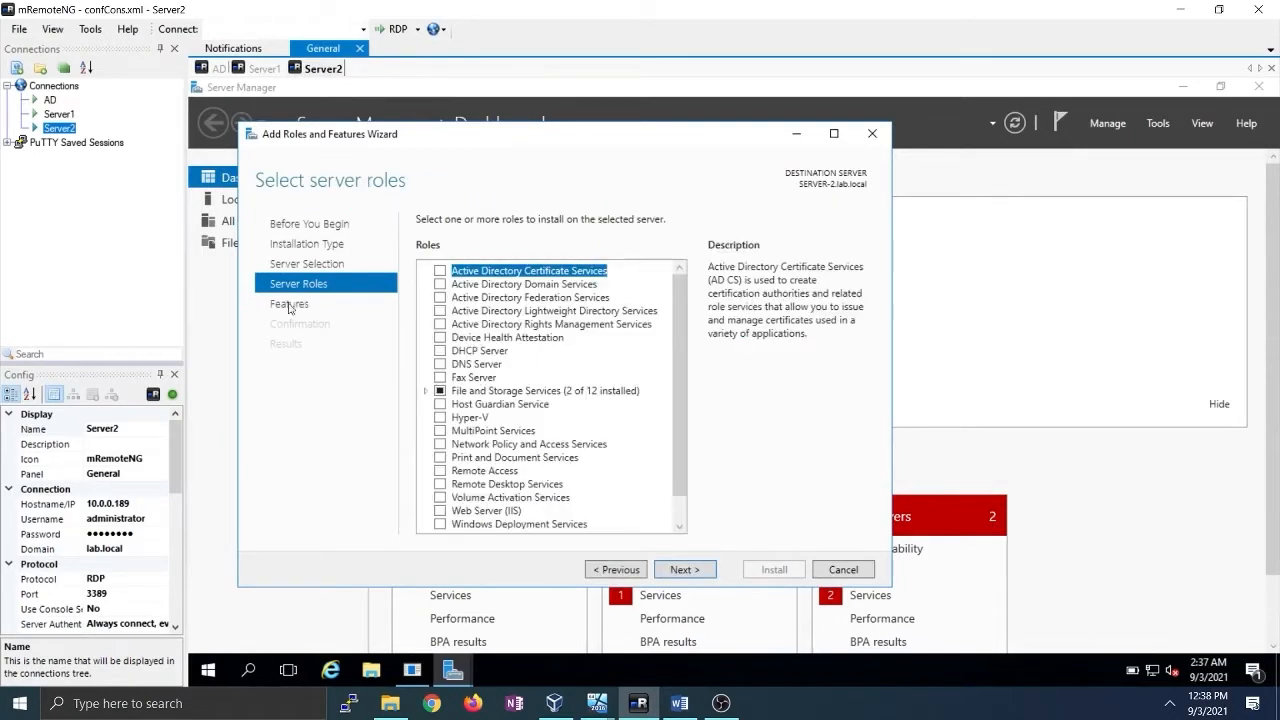
Select .NET Framework 3.5 Features, Failover Clustering with its management tools, and Multipath I/O as the features to install on Server2
{"action": "left_click", "coordinate": [684, 570]}
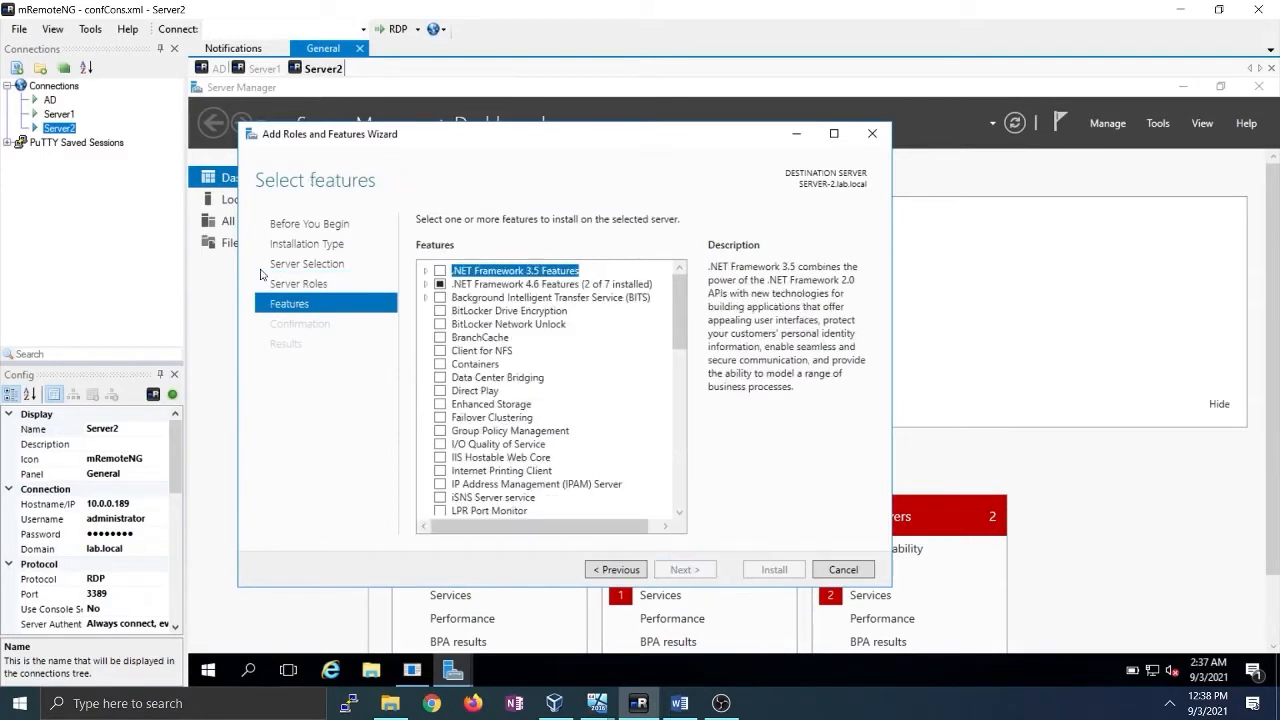
{"action": "left_click", "coordinate": [441, 271]}
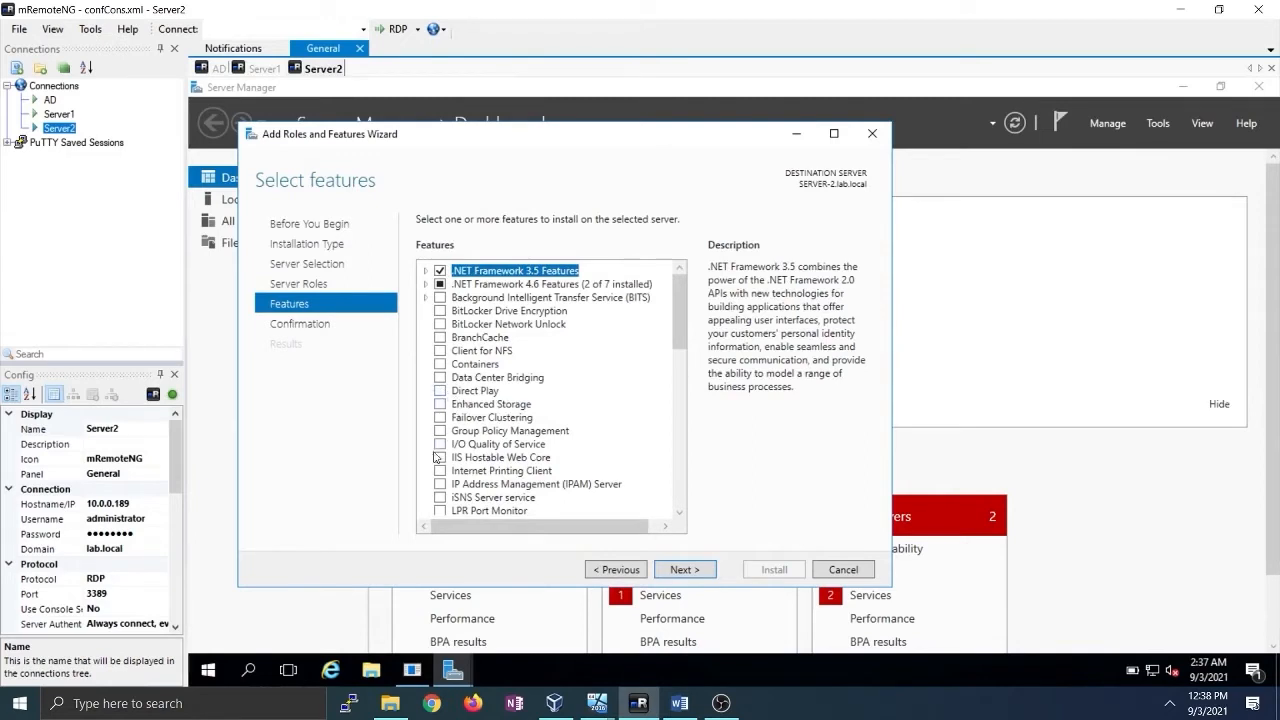
{"action": "left_click", "coordinate": [440, 417]}
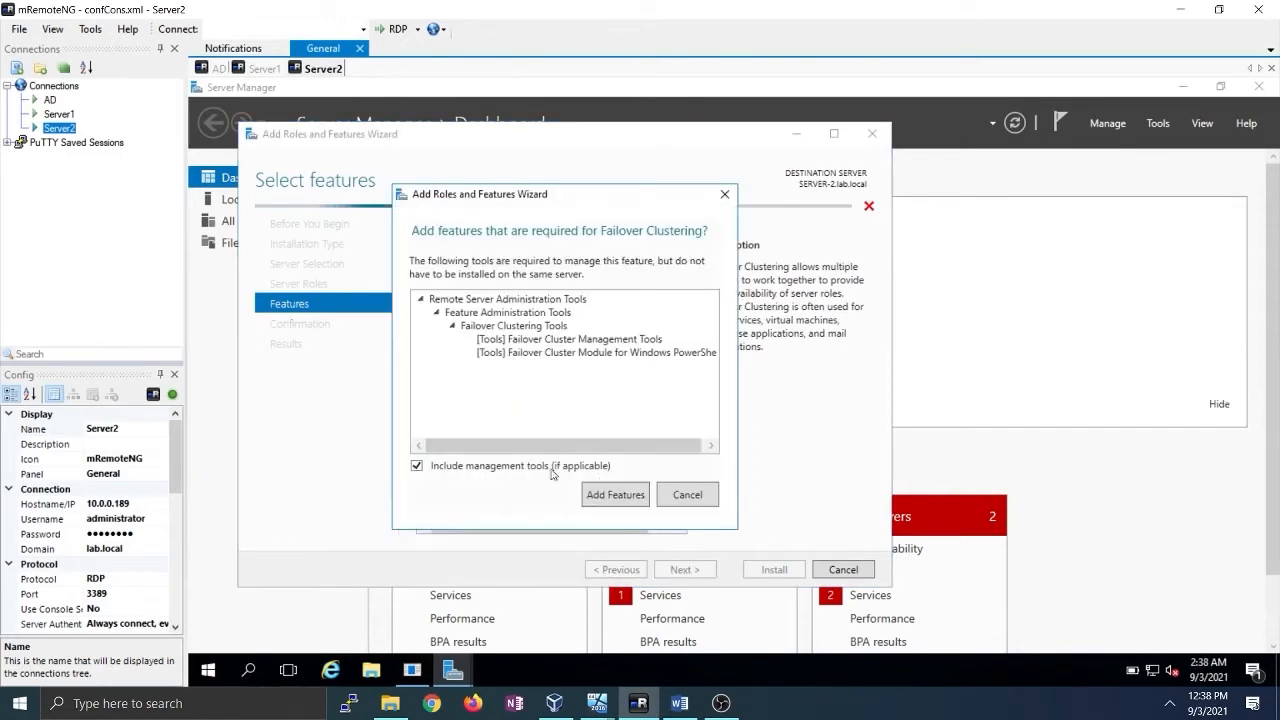
{"action": "left_click", "coordinate": [611, 491]}
{"action": "scroll", "coordinate": [520, 432], "scroll_direction": "down", "scroll_amount": 3}
{"action": "scroll", "coordinate": [520, 432], "scroll_direction": "down", "scroll_amount": 1}
{"action": "left_click", "coordinate": [440, 443]}
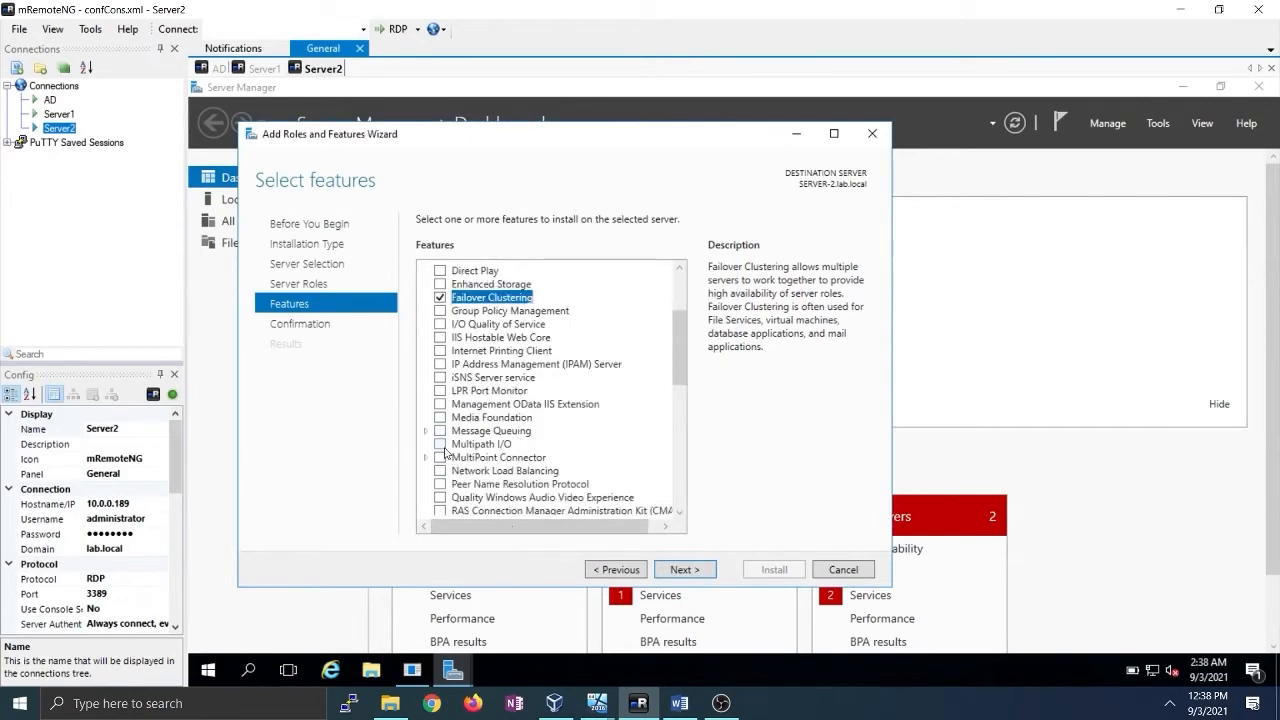
{"action": "left_click", "coordinate": [684, 569]}
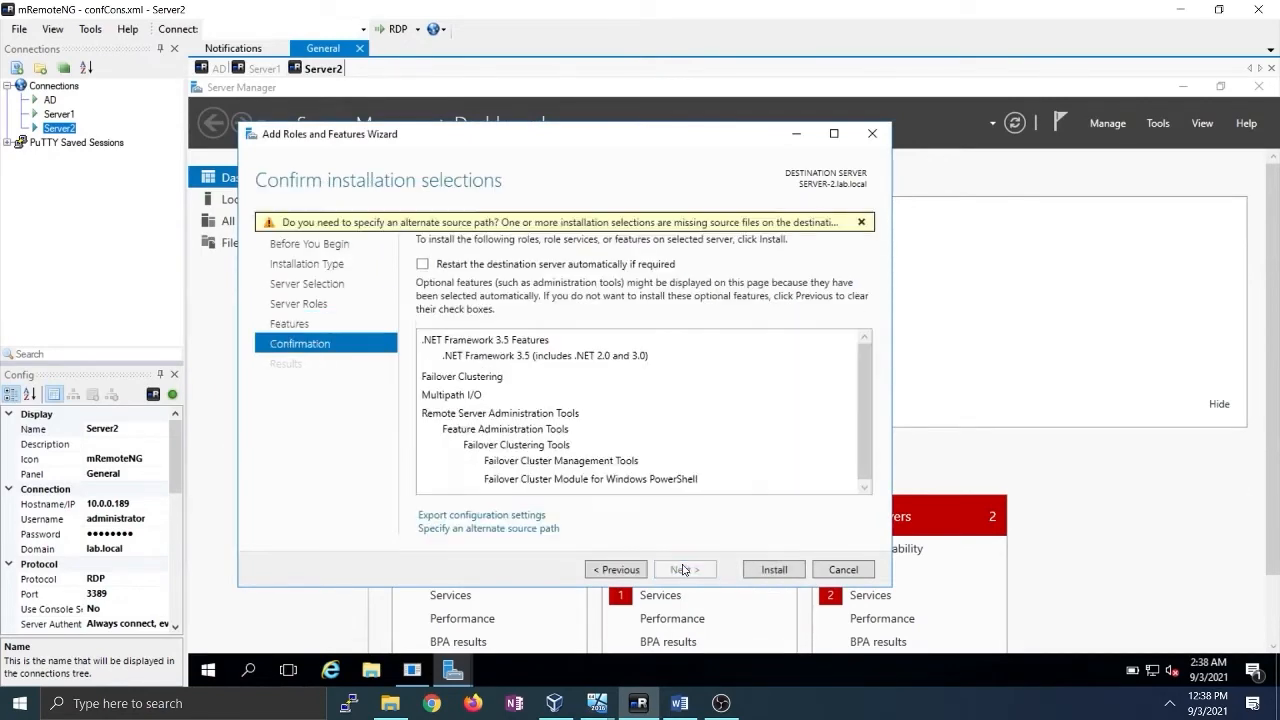
Check Server2's CD drive in File Explorer, then start the feature installation with D:\sources\sxs as the alternate source path
{"action": "left_click", "coordinate": [492, 531]}
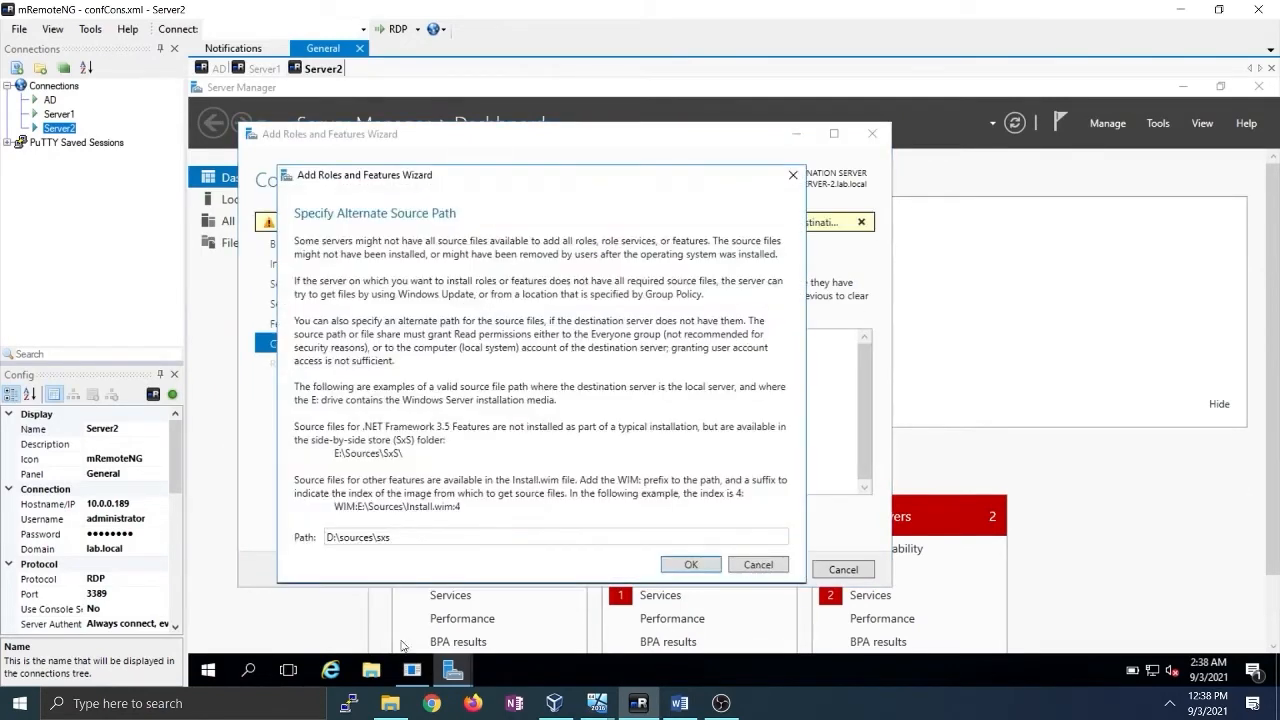
{"action": "left_click", "coordinate": [368, 672]}
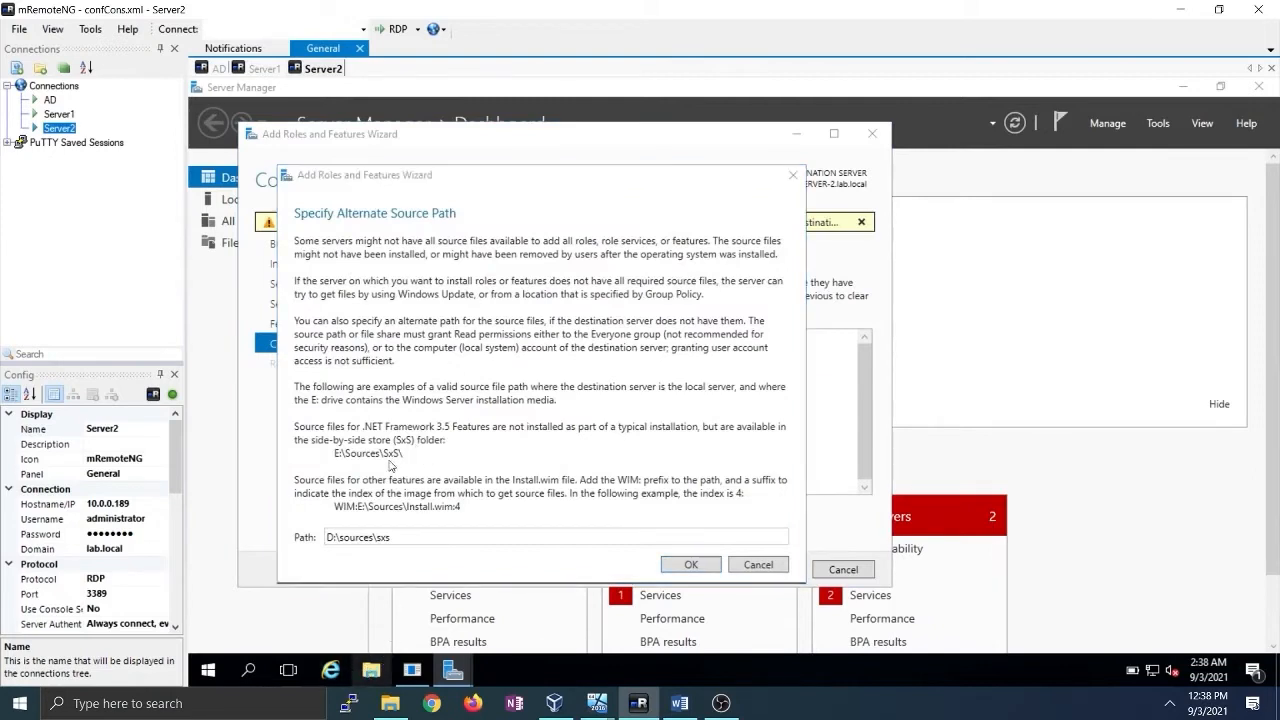
{"action": "left_click", "coordinate": [370, 672]}
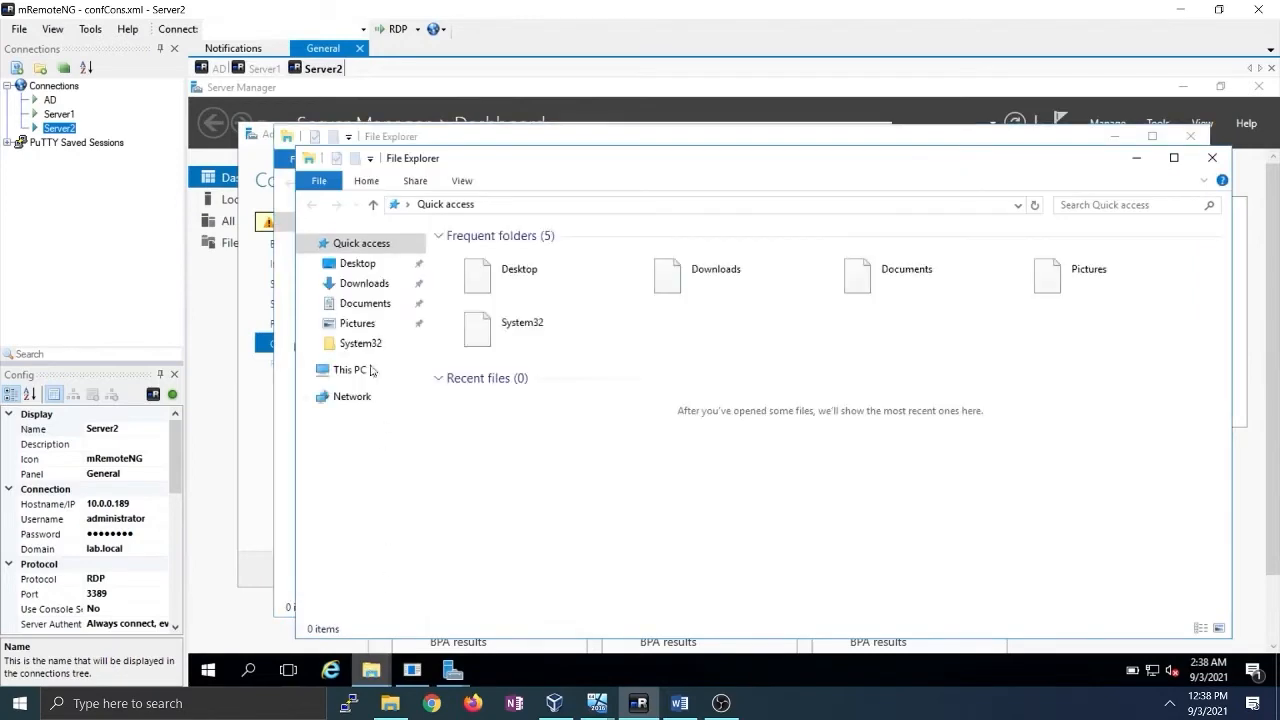
{"action": "left_click", "coordinate": [352, 370]}
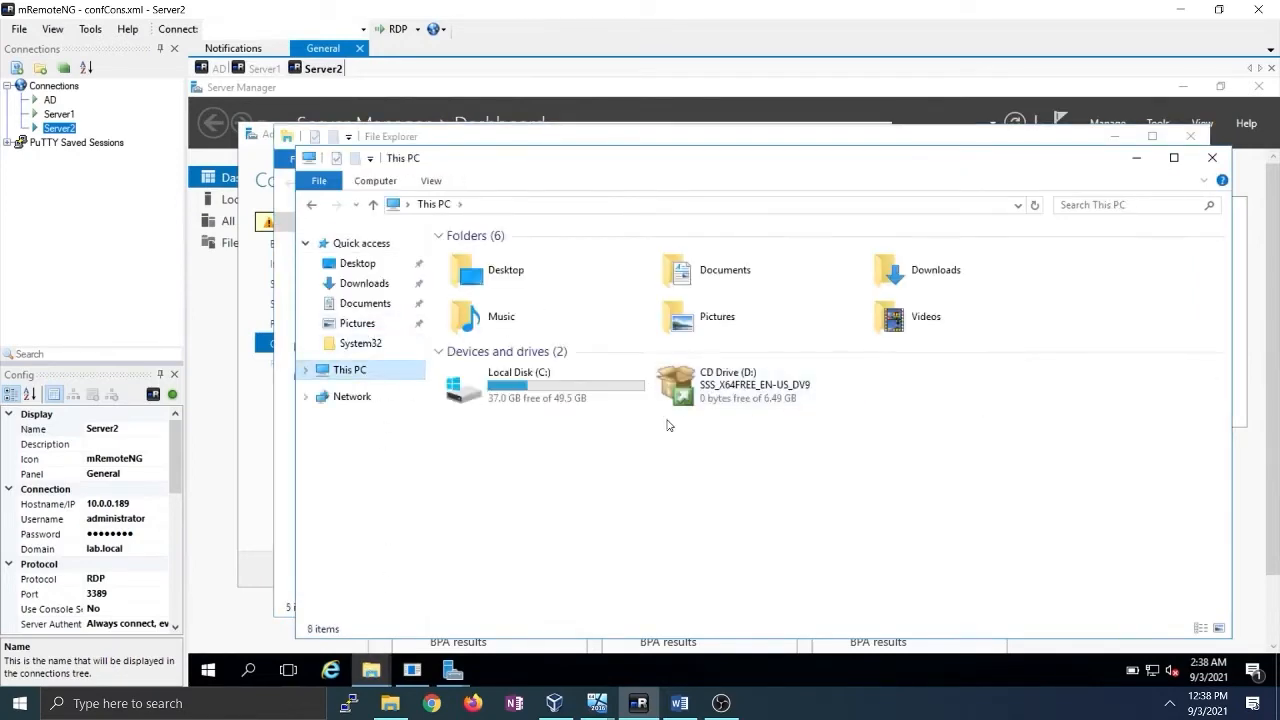
{"action": "left_click", "coordinate": [1212, 157]}
{"action": "left_click", "coordinate": [1190, 136]}
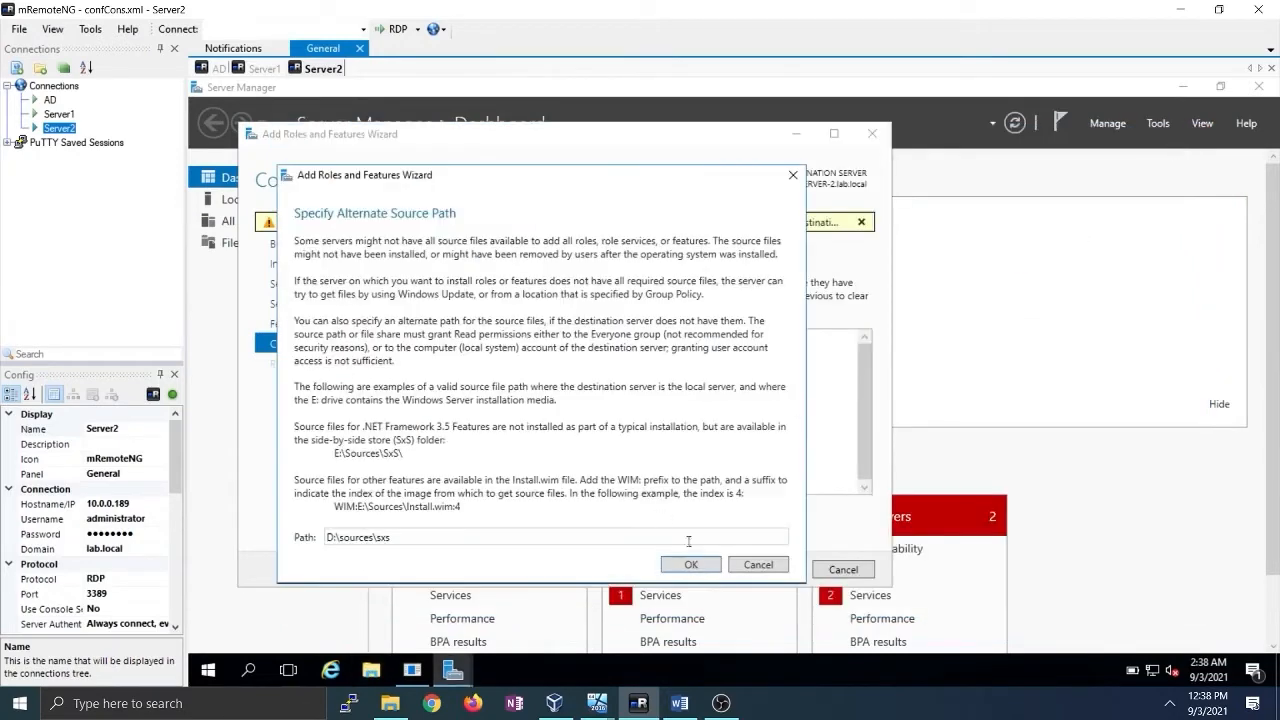
{"action": "left_click", "coordinate": [689, 565]}
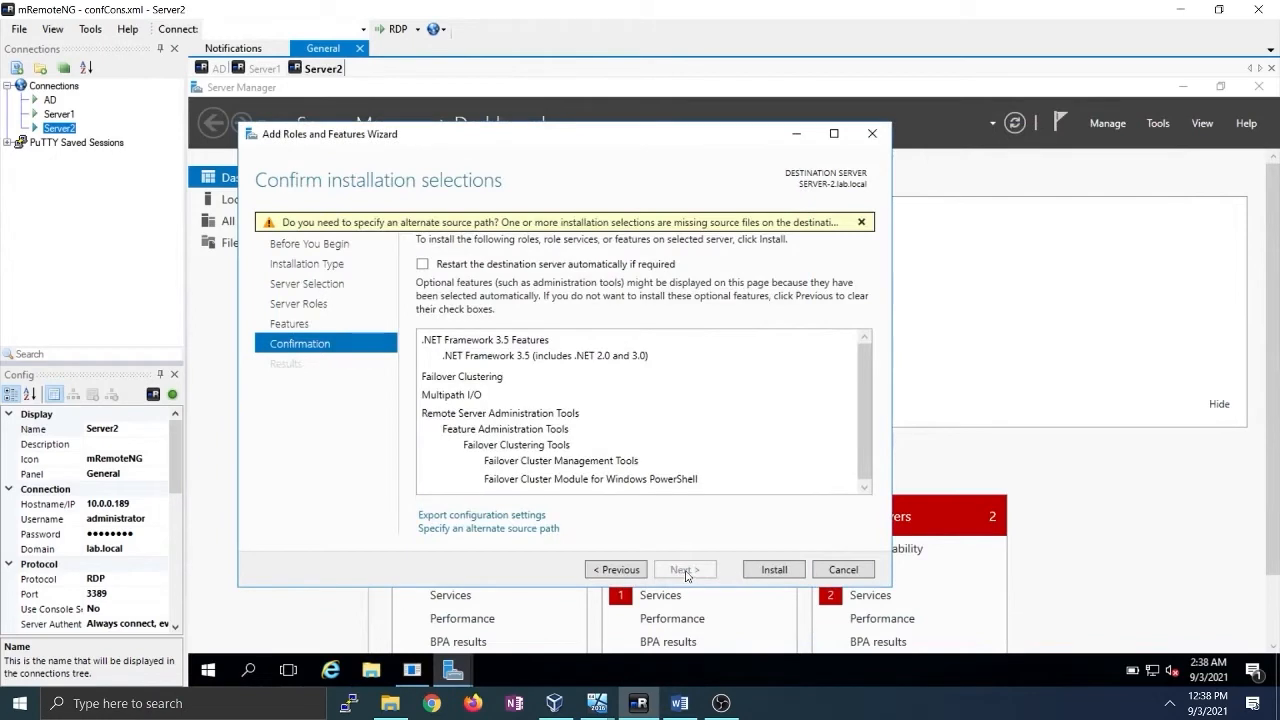
{"action": "left_click", "coordinate": [766, 572]}
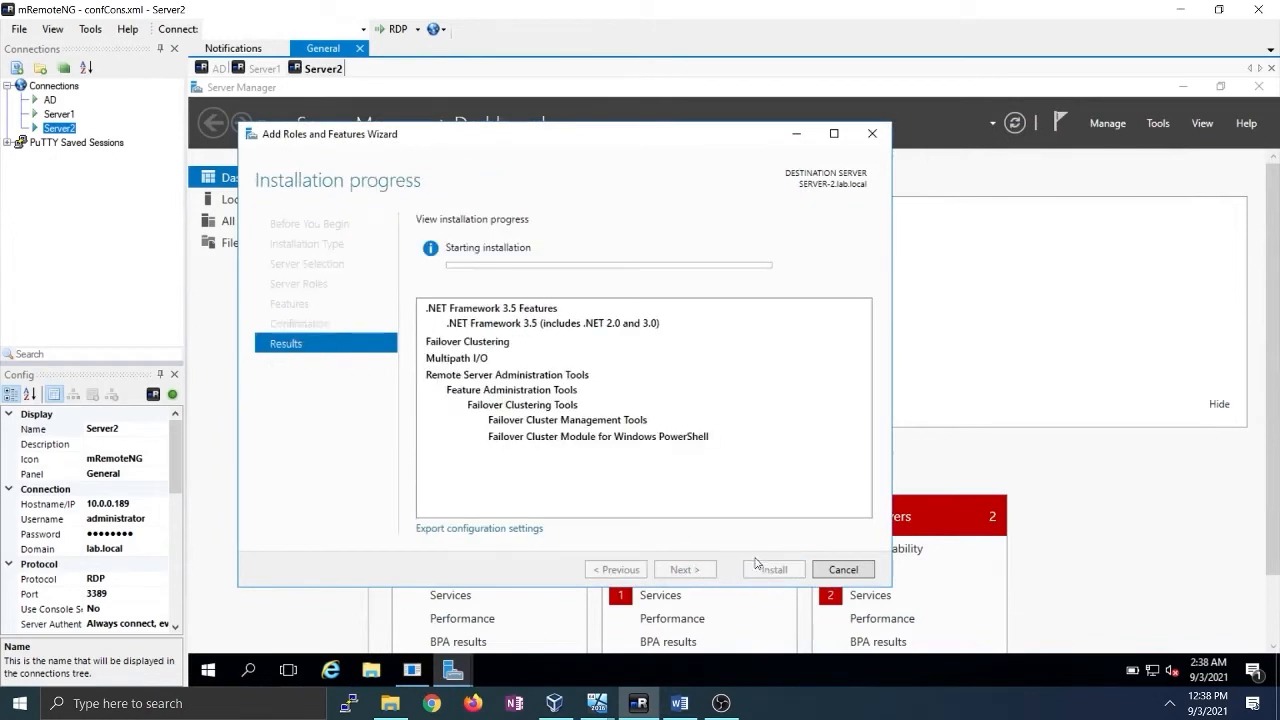
Close the feature installation wizard on Server2 and restart that server with the reason Other (Unplanned)
{"action": "left_click", "coordinate": [252, 74]}
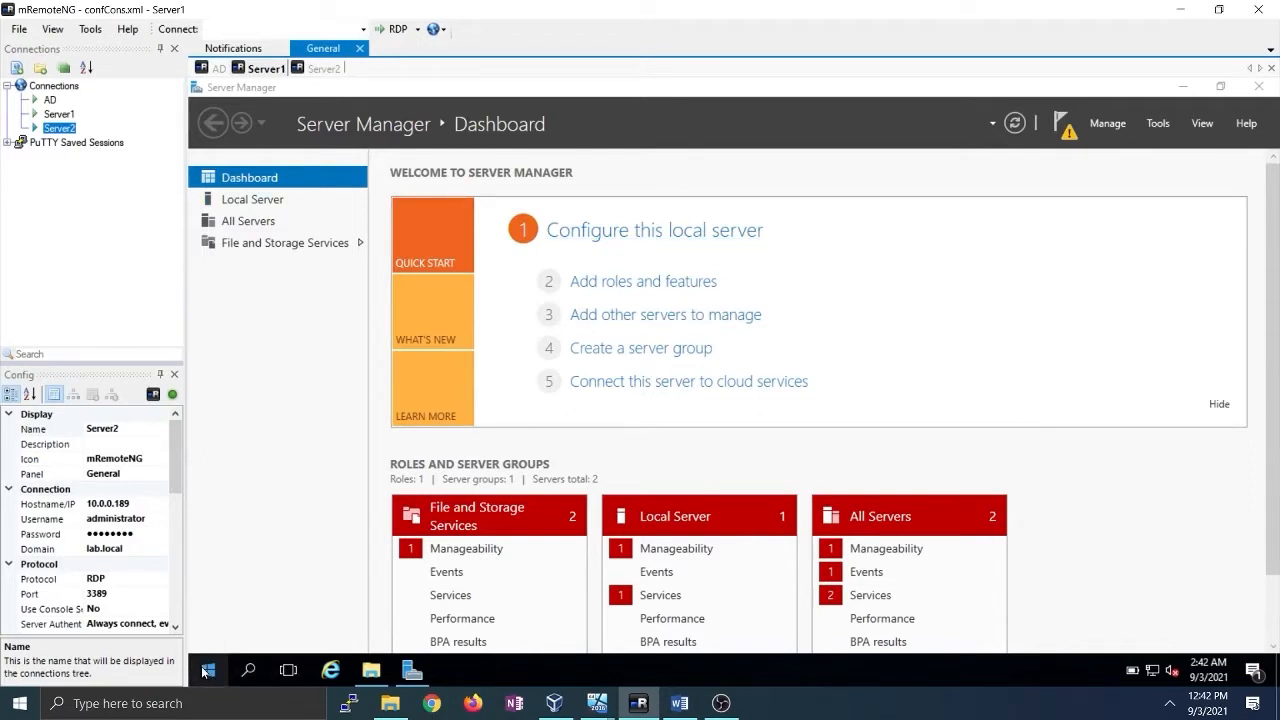
{"action": "left_click", "coordinate": [207, 670]}
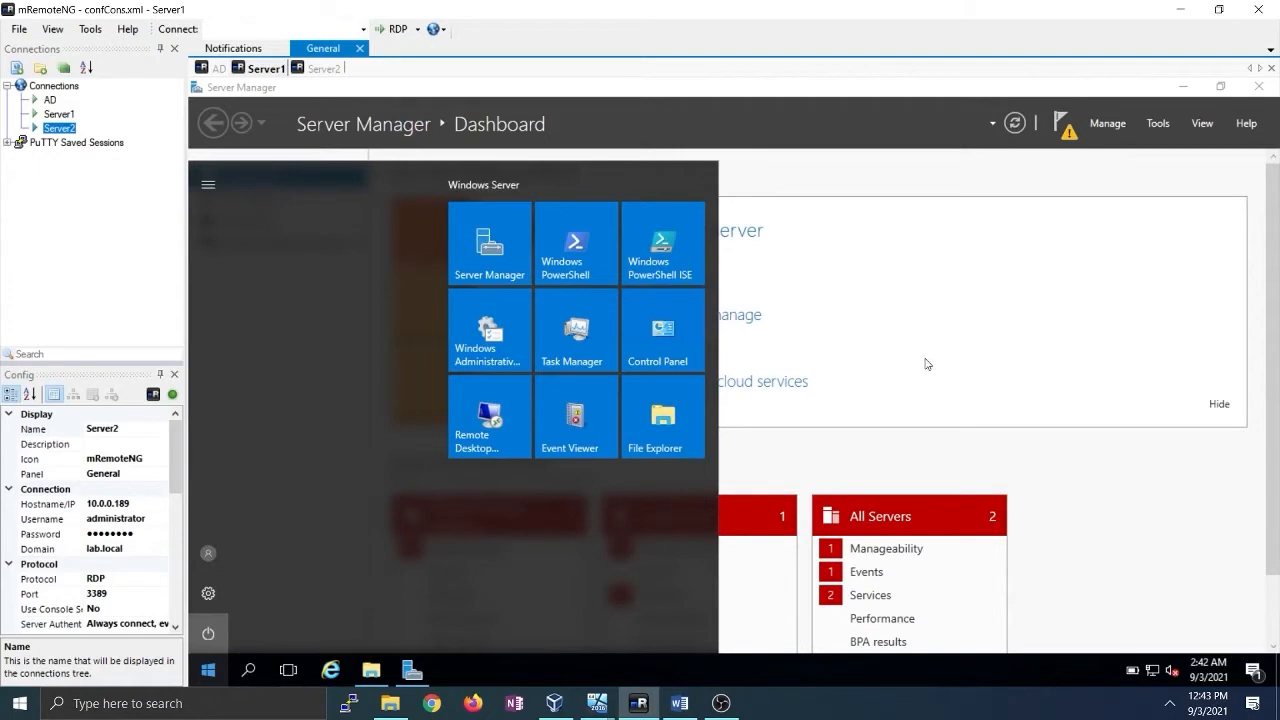
{"action": "left_click", "coordinate": [310, 68]}
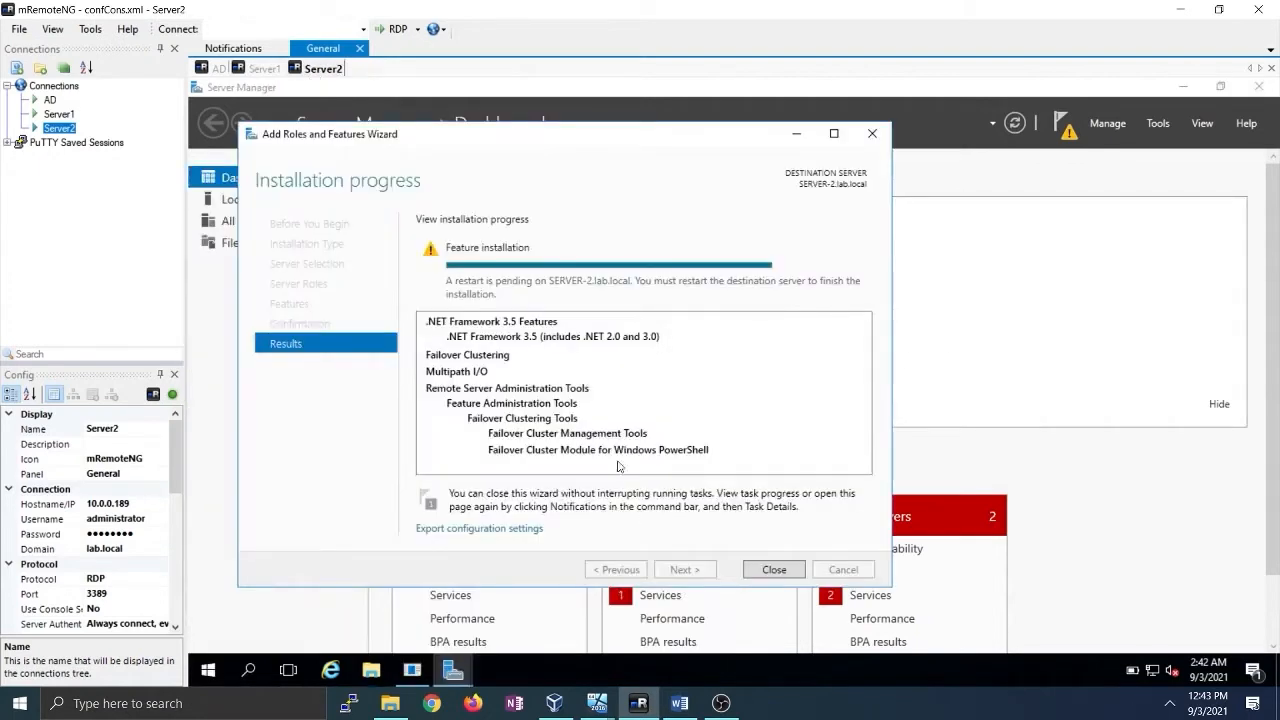
{"action": "left_click", "coordinate": [770, 568]}
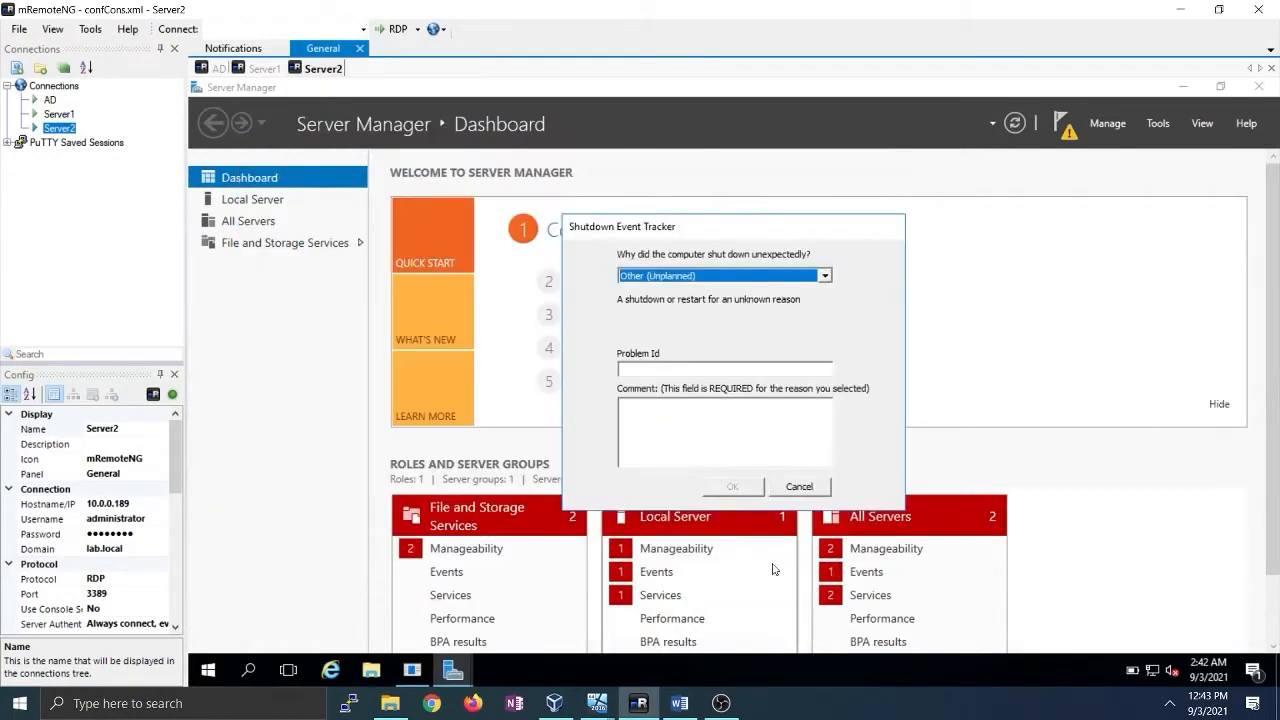
{"action": "right_click", "coordinate": [206, 671]}
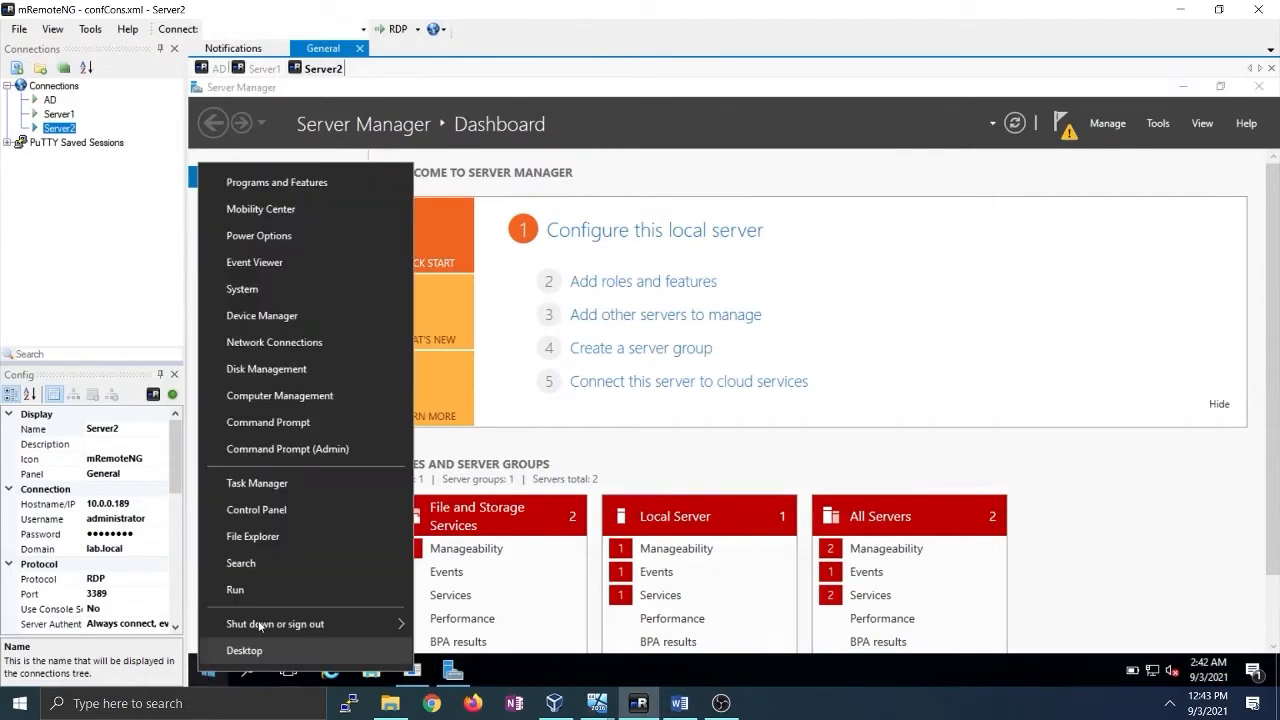
{"action": "mouse_move", "coordinate": [259, 625]}
{"action": "left_click", "coordinate": [455, 638]}
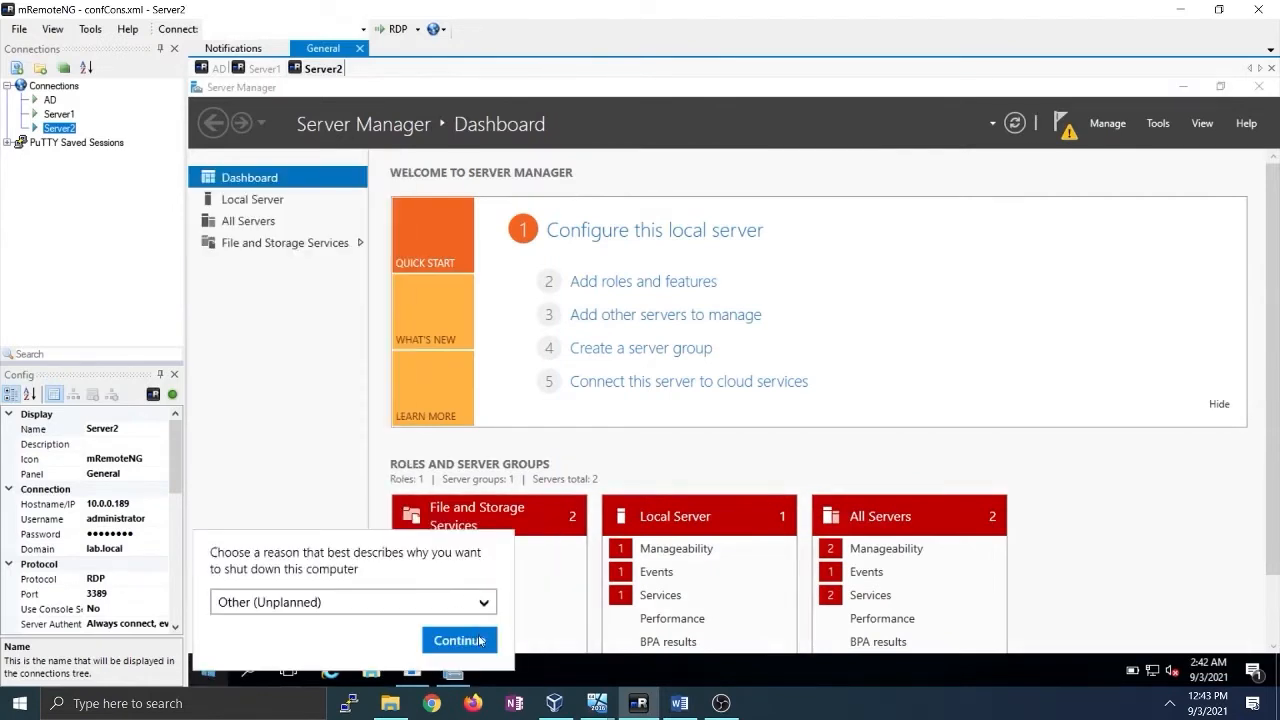
{"action": "left_click", "coordinate": [481, 641]}
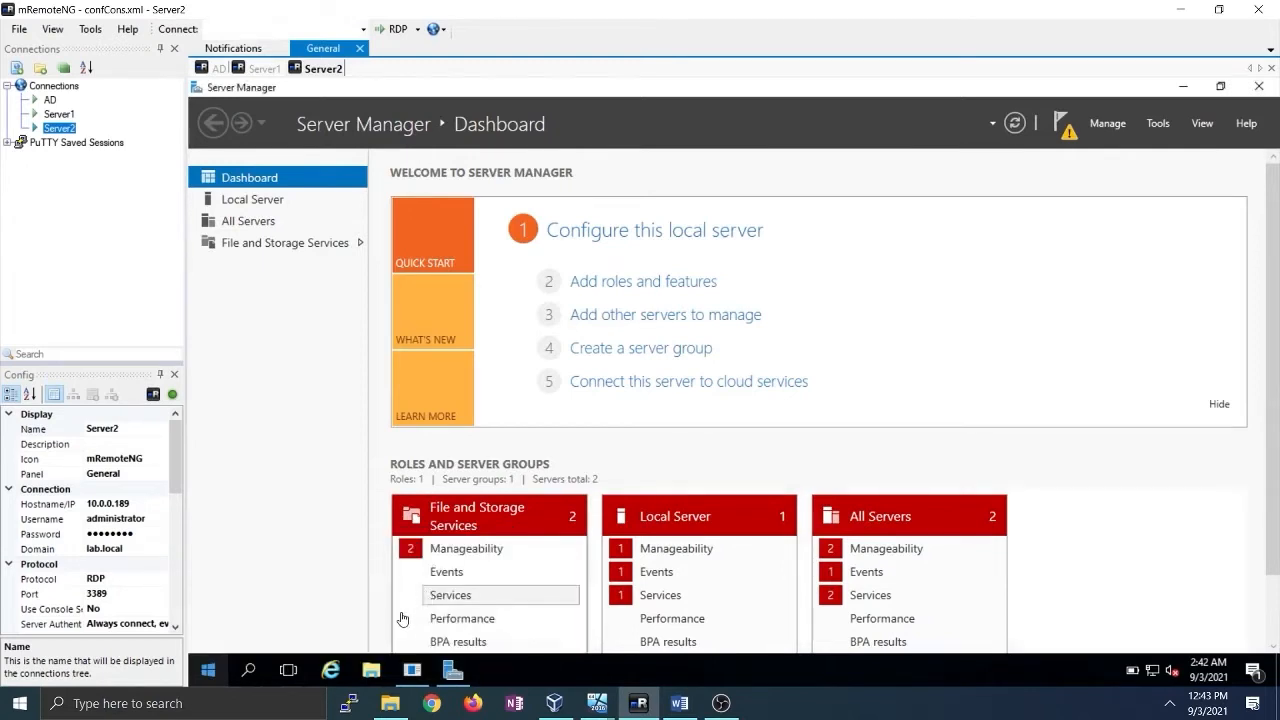
Switch to the Server1 session and restart that server
{"action": "left_click", "coordinate": [268, 70]}
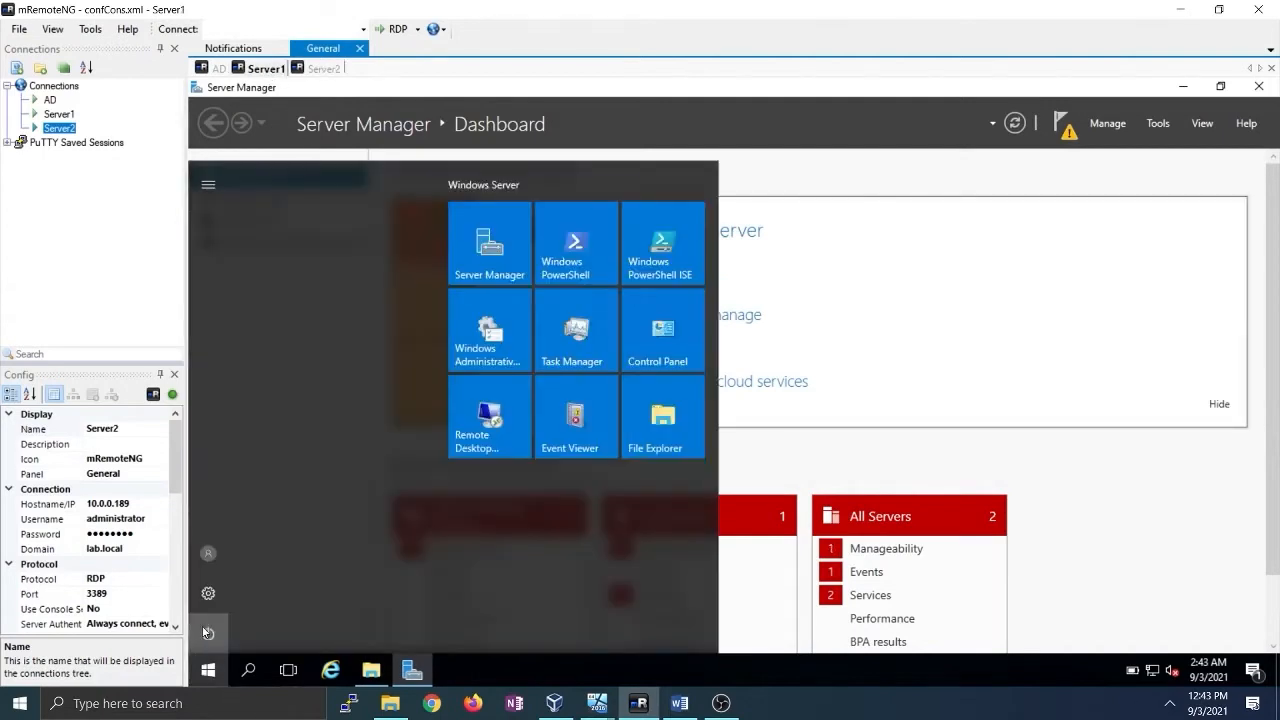
{"action": "right_click", "coordinate": [211, 675]}
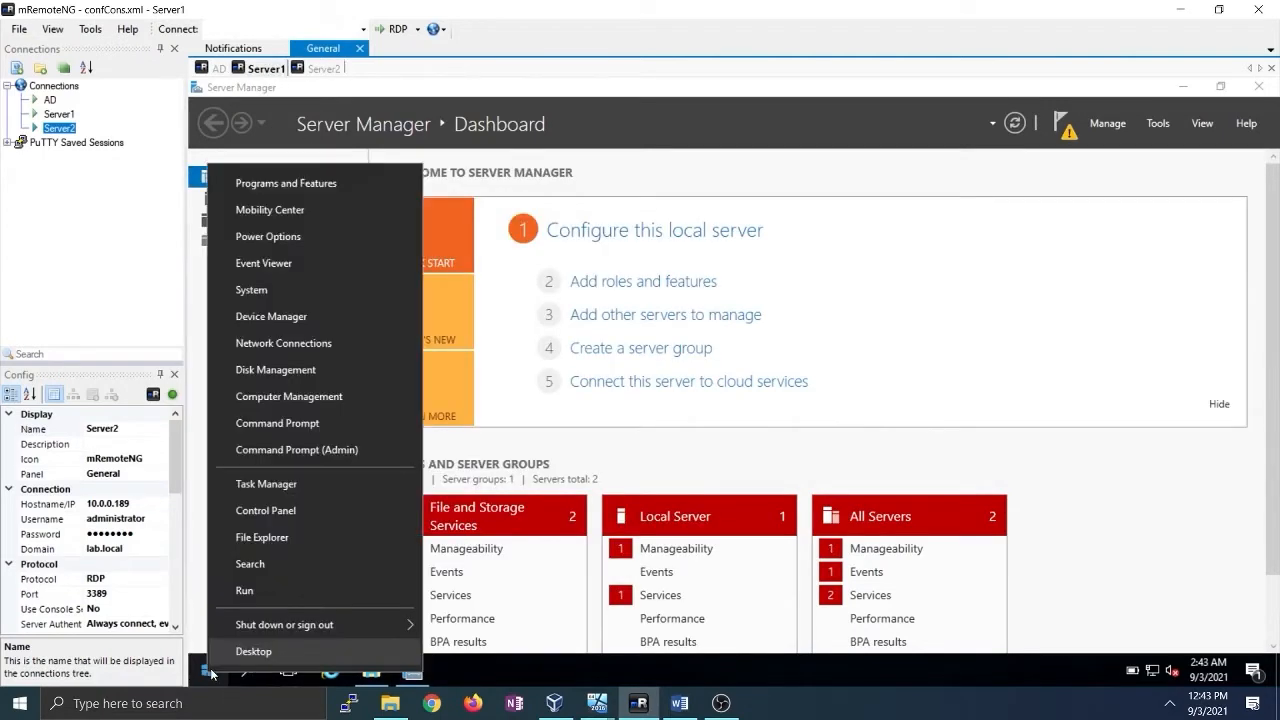
{"action": "mouse_move", "coordinate": [258, 628]}
{"action": "left_click", "coordinate": [459, 636]}
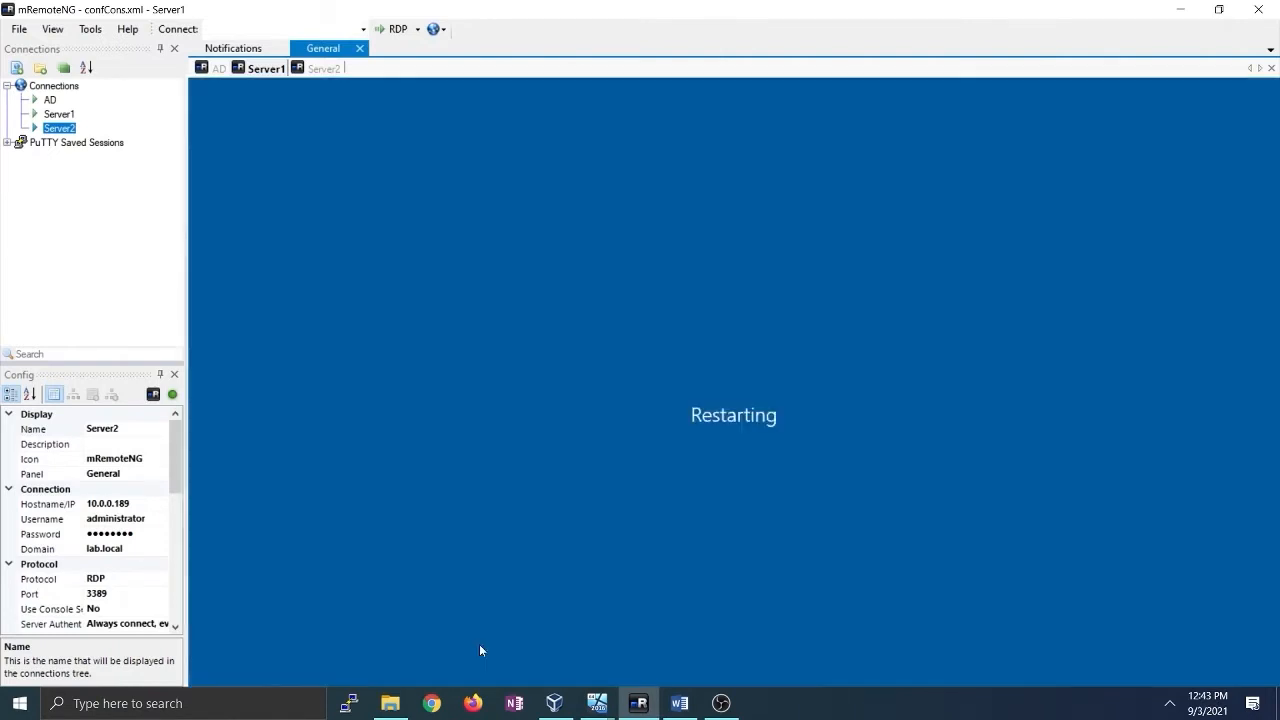
Switch to the AD session and open the iSCSI page of File and Storage Services in Server Manager
{"action": "left_click", "coordinate": [317, 69]}
{"action": "left_click", "coordinate": [268, 73]}
{"action": "left_click", "coordinate": [221, 72]}
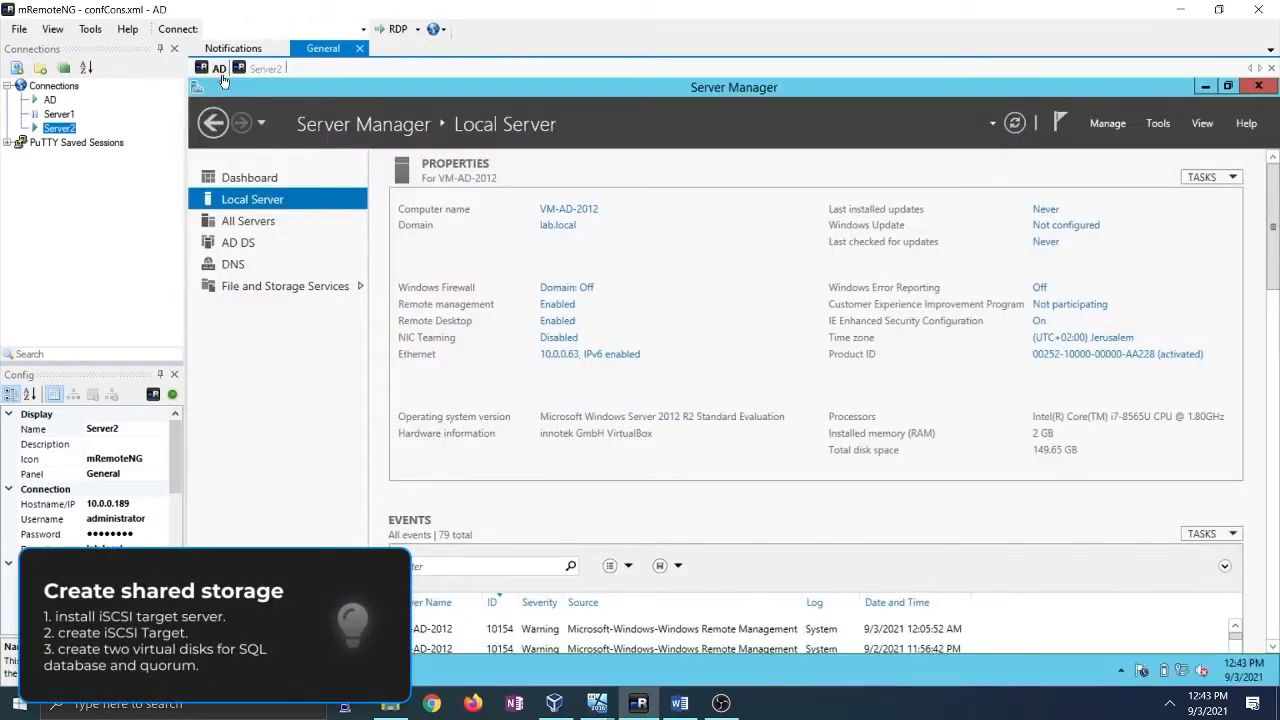
{"action": "left_click", "coordinate": [290, 287]}
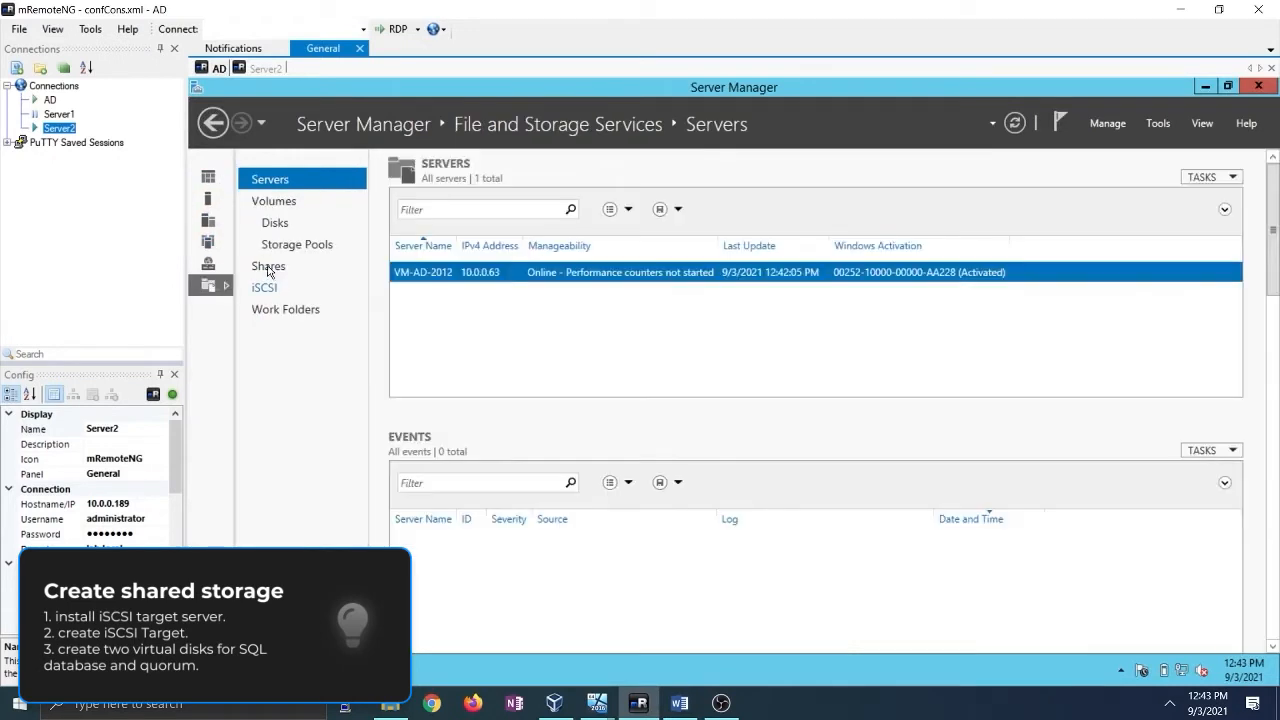
{"action": "left_click", "coordinate": [256, 293]}
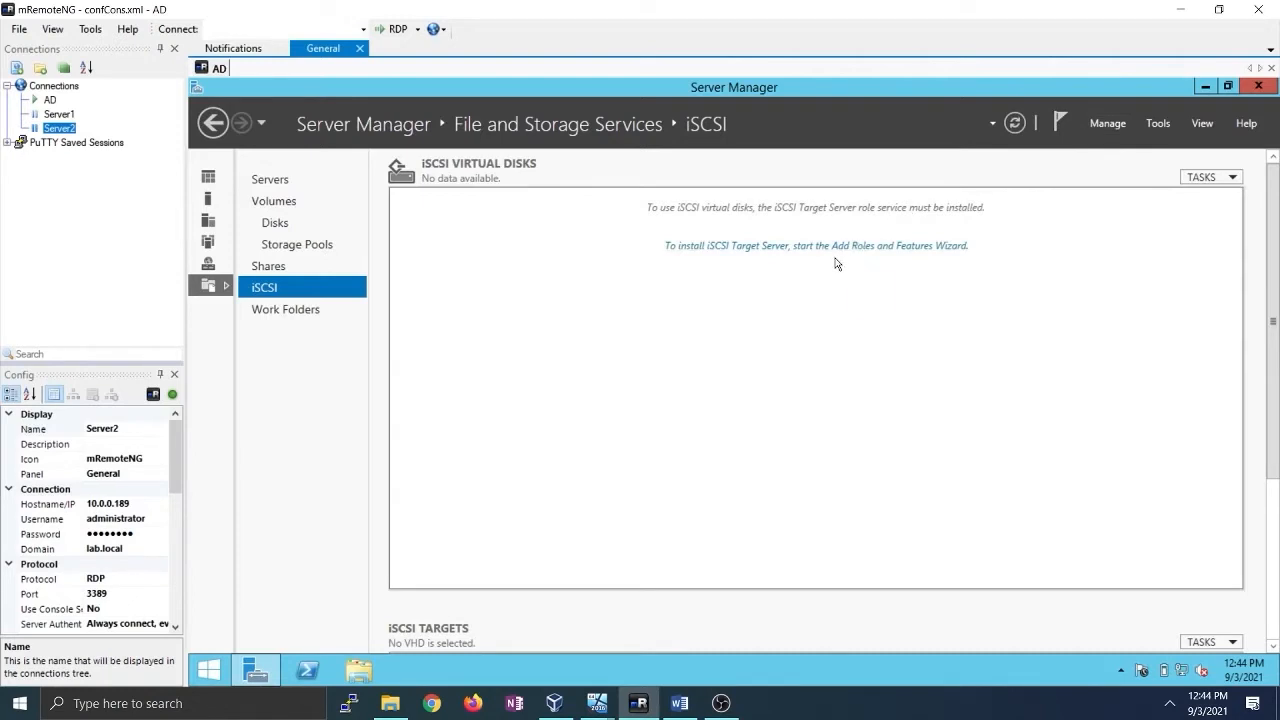
Install the iSCSI Target Server role service on VM-AD-2012.lab.local and close the wizard
{"action": "left_click", "coordinate": [717, 246]}
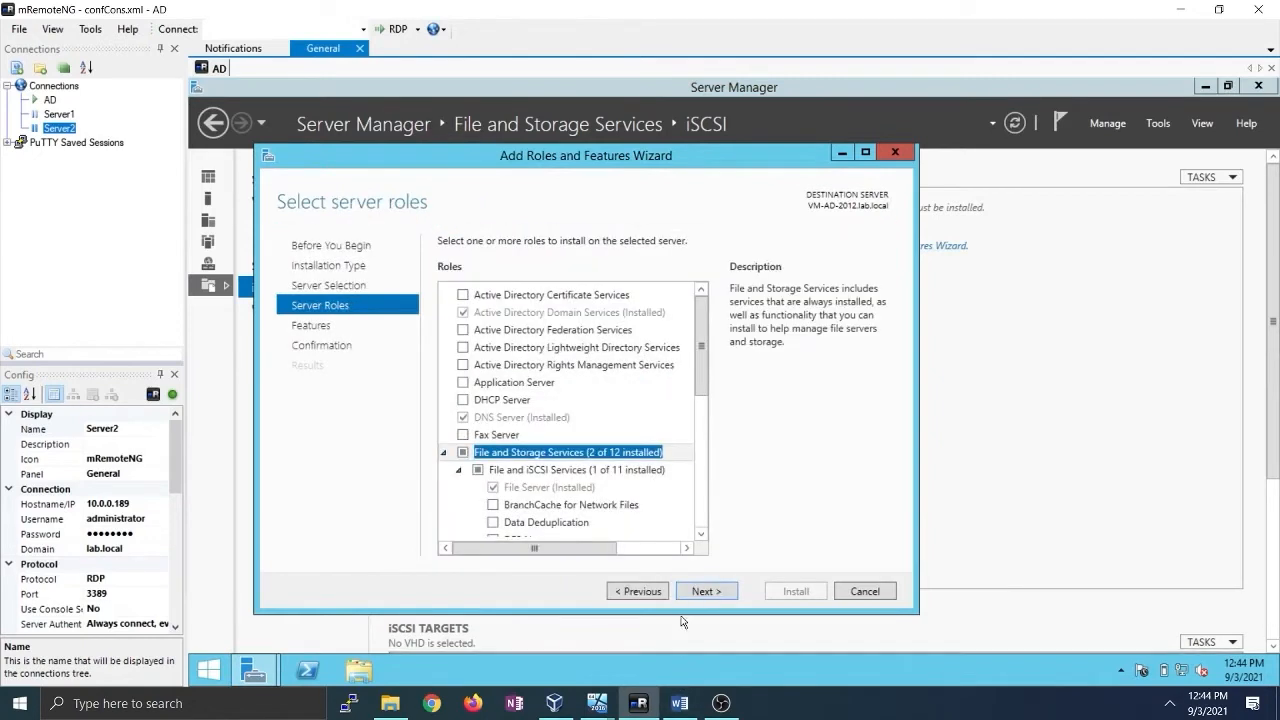
{"action": "scroll", "coordinate": [519, 497], "scroll_direction": "down", "scroll_amount": 2}
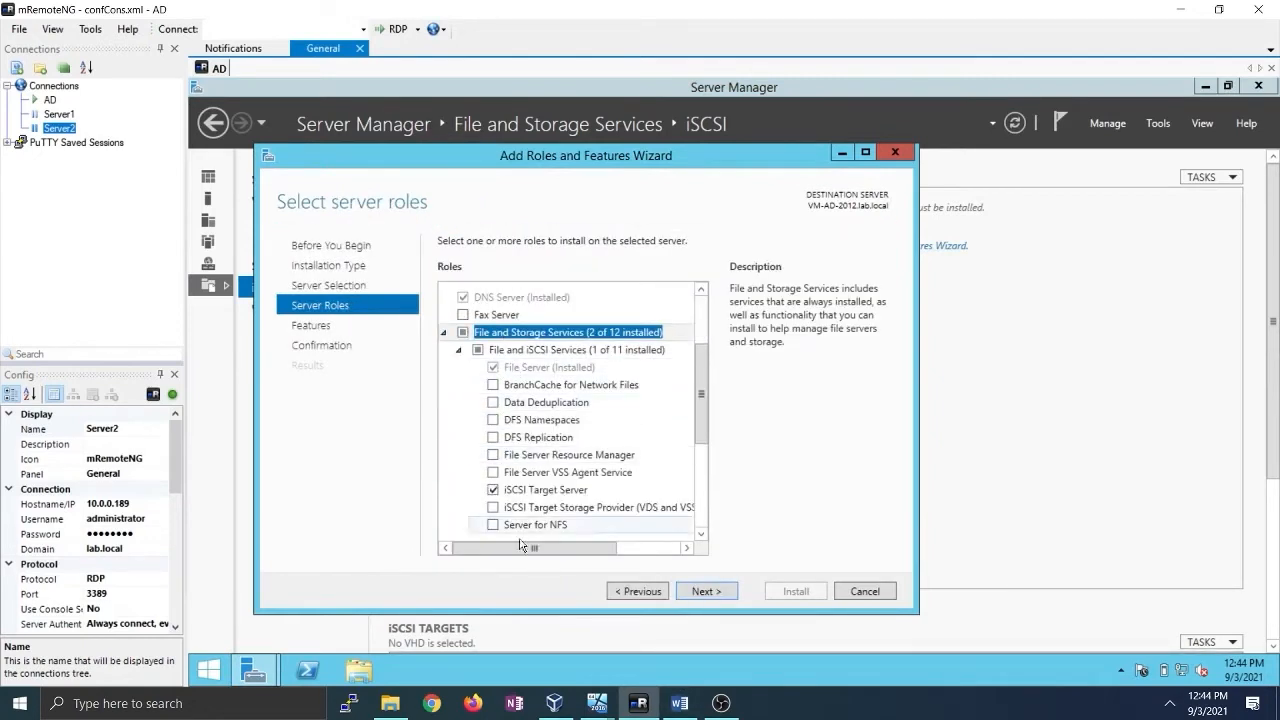
{"action": "left_click", "coordinate": [720, 591]}
{"action": "left_click", "coordinate": [721, 592]}
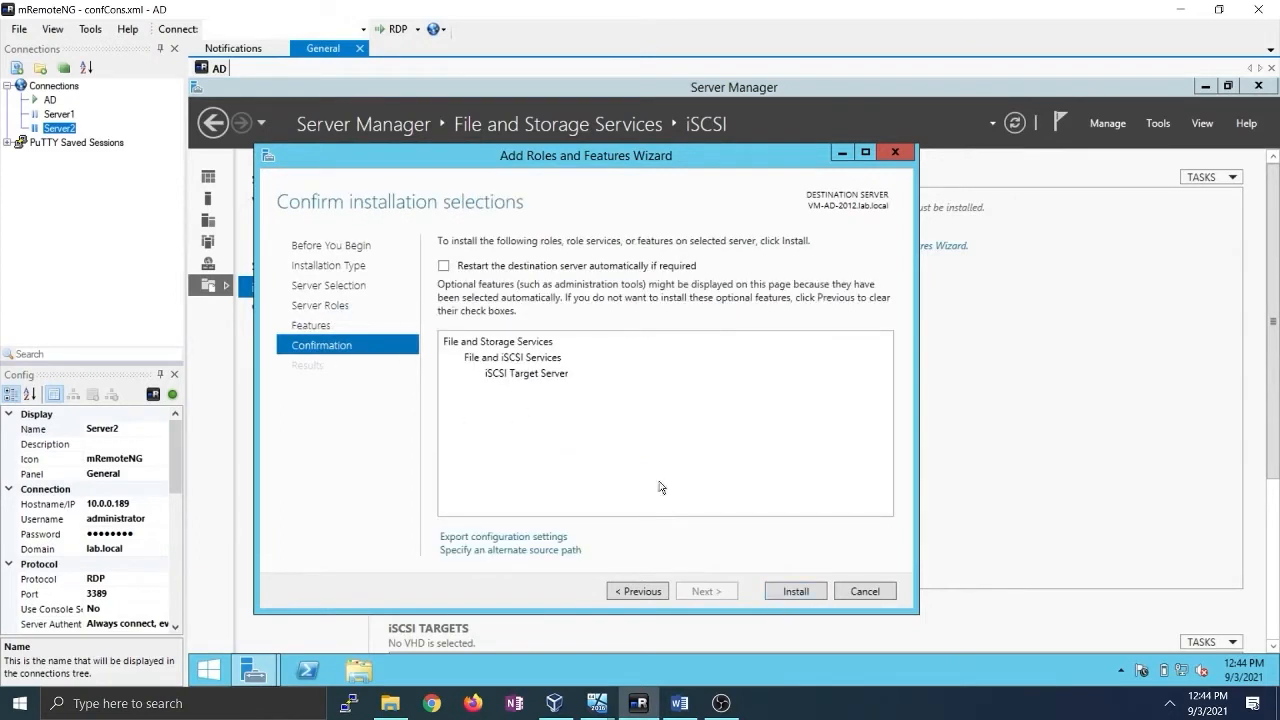
{"action": "left_click", "coordinate": [787, 595]}
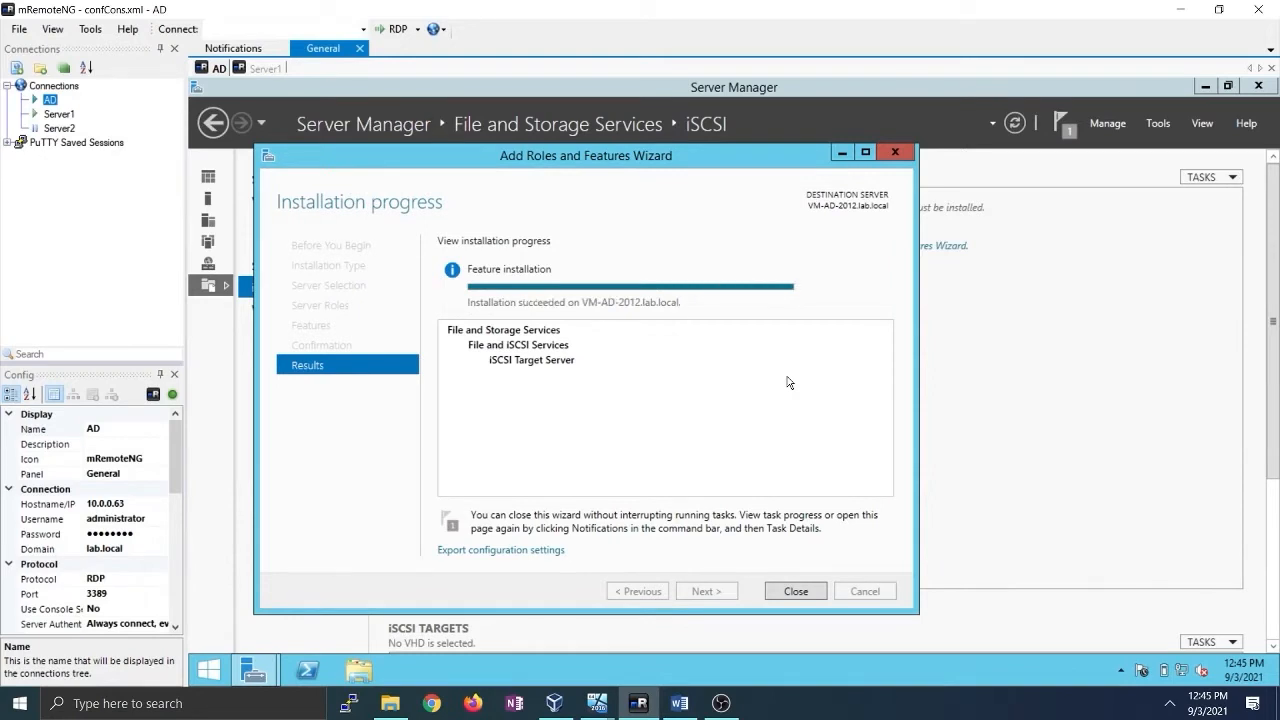
{"action": "left_click", "coordinate": [794, 590]}
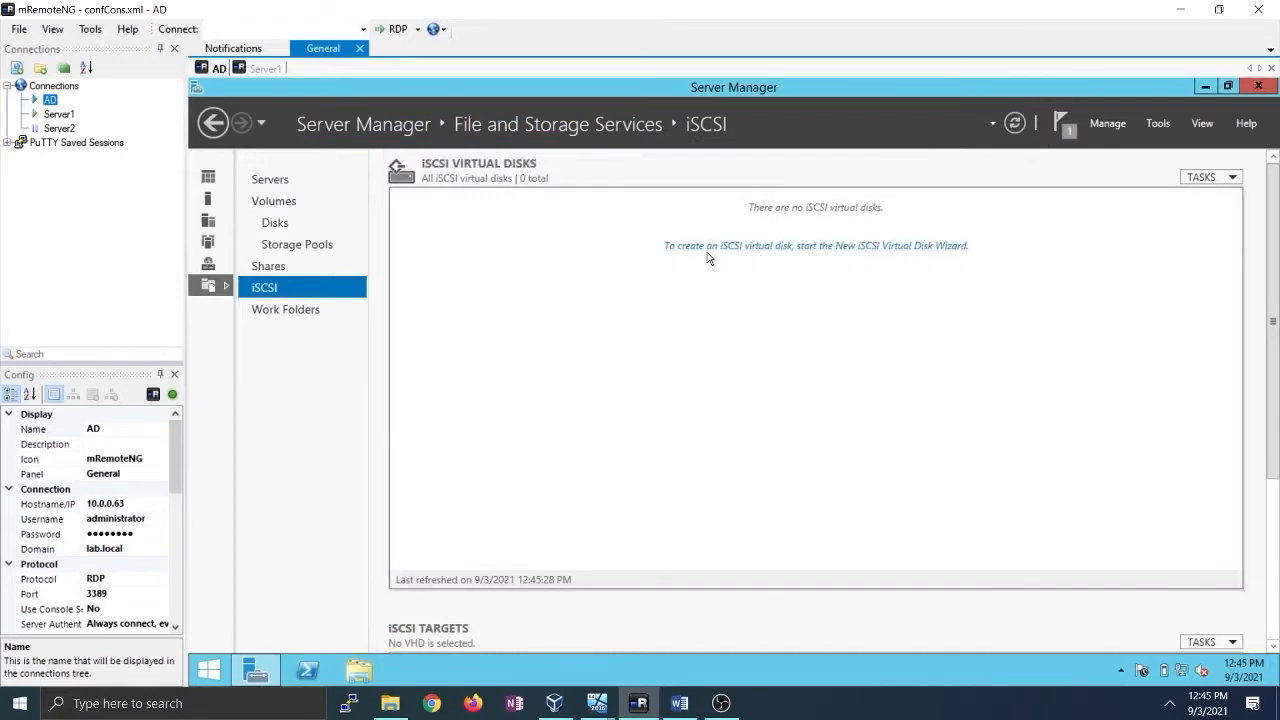
Reconnect the remote session to Server2, check the Server1 session, and return to the AD session
{"action": "left_click", "coordinate": [50, 116]}
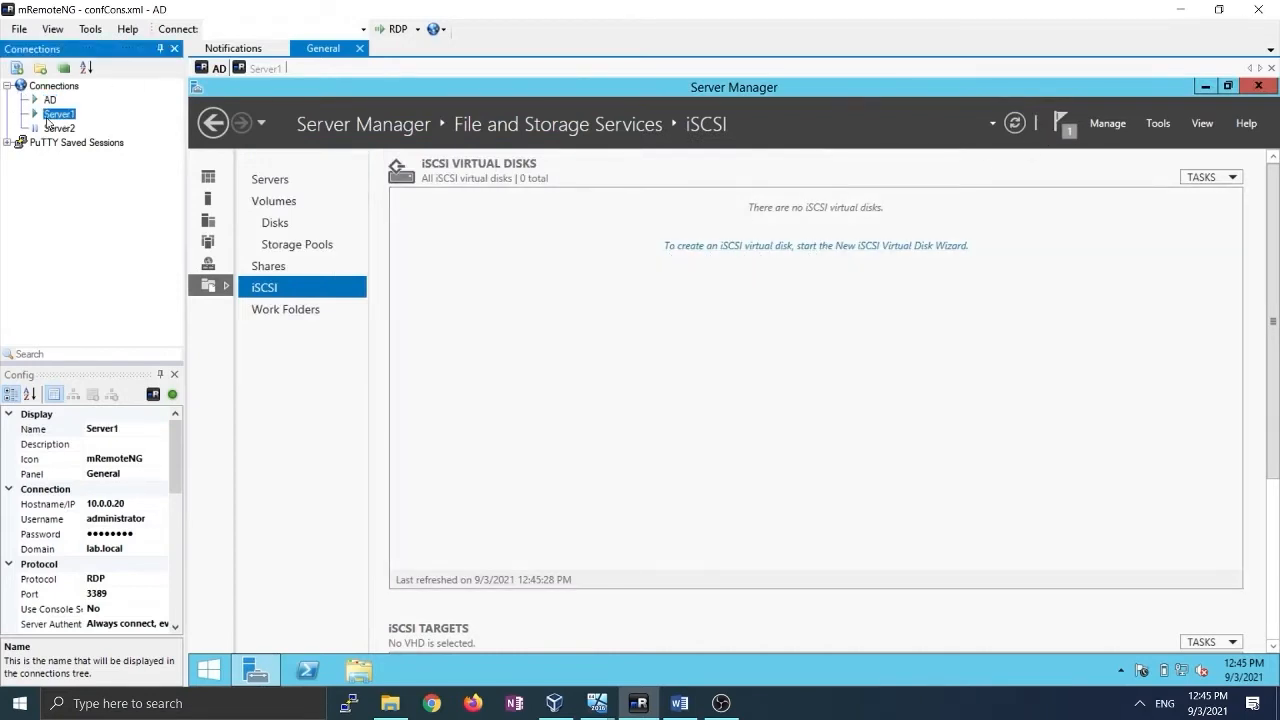
{"action": "double_click", "coordinate": [58, 129]}
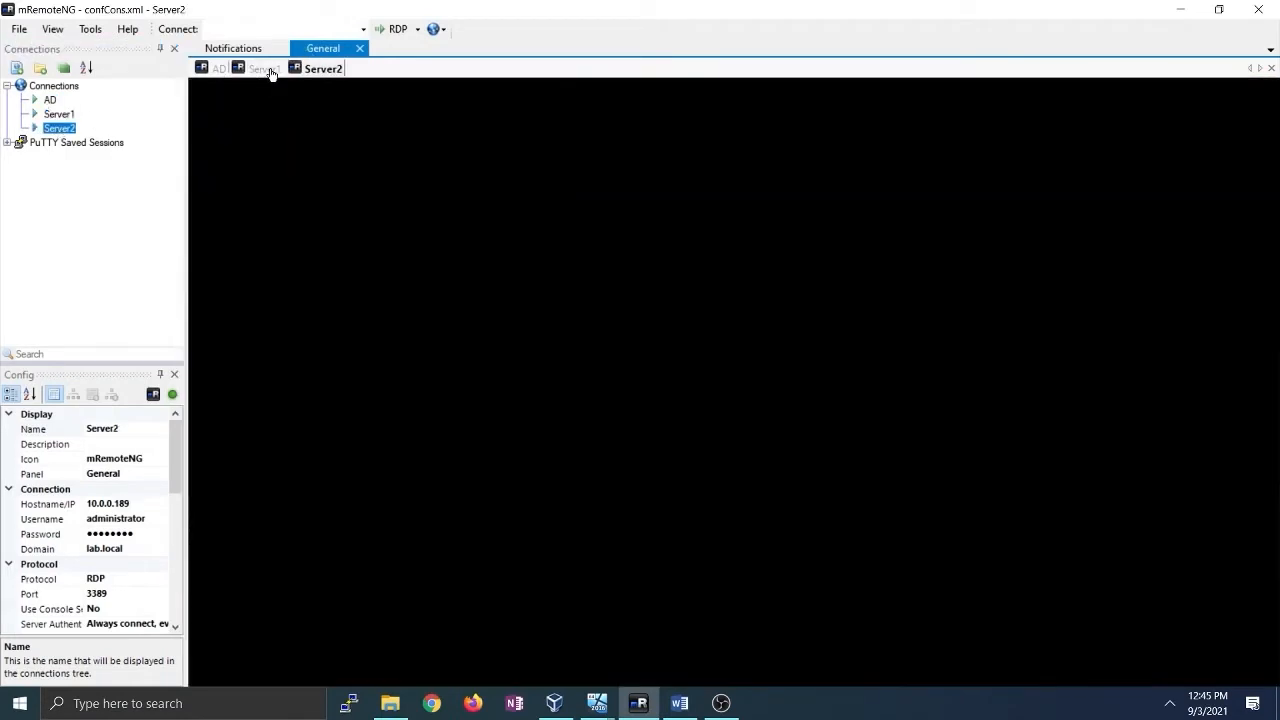
{"action": "left_click", "coordinate": [263, 69]}
{"action": "left_click", "coordinate": [221, 72]}
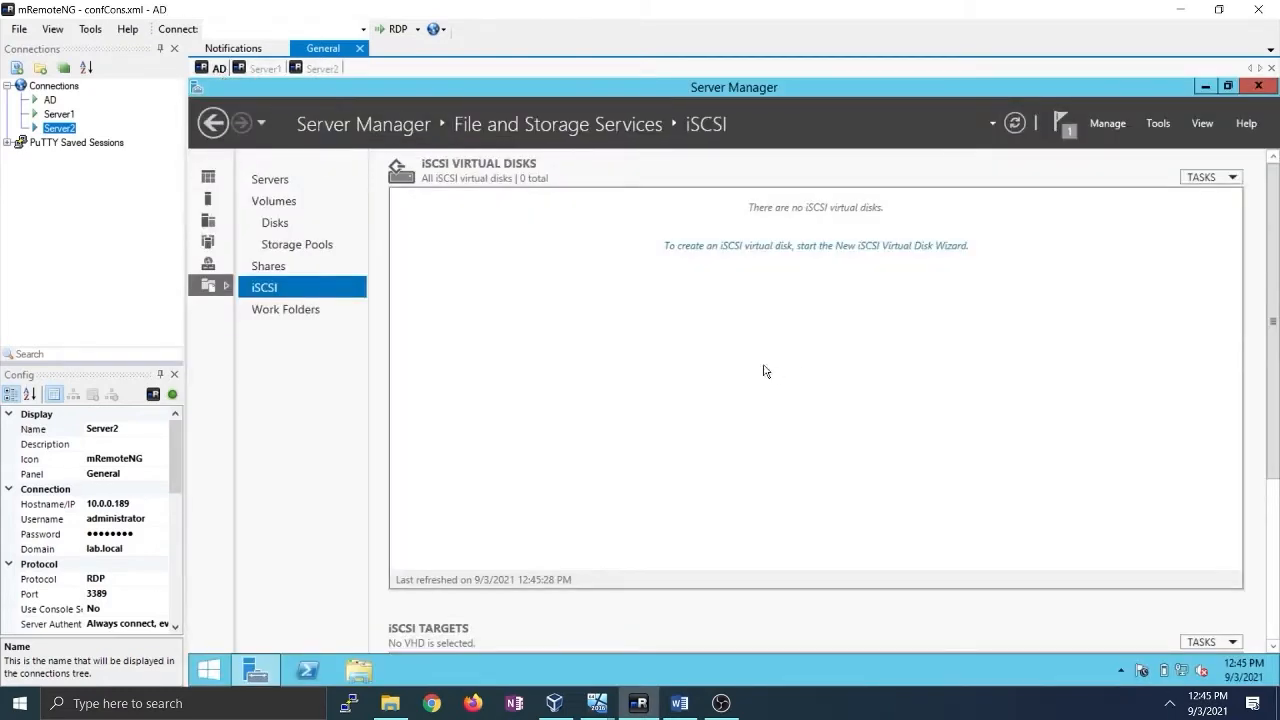
Start a new iSCSI virtual disk on server VM-AD-2012 and store it on volume E:
{"action": "left_click", "coordinate": [707, 247]}
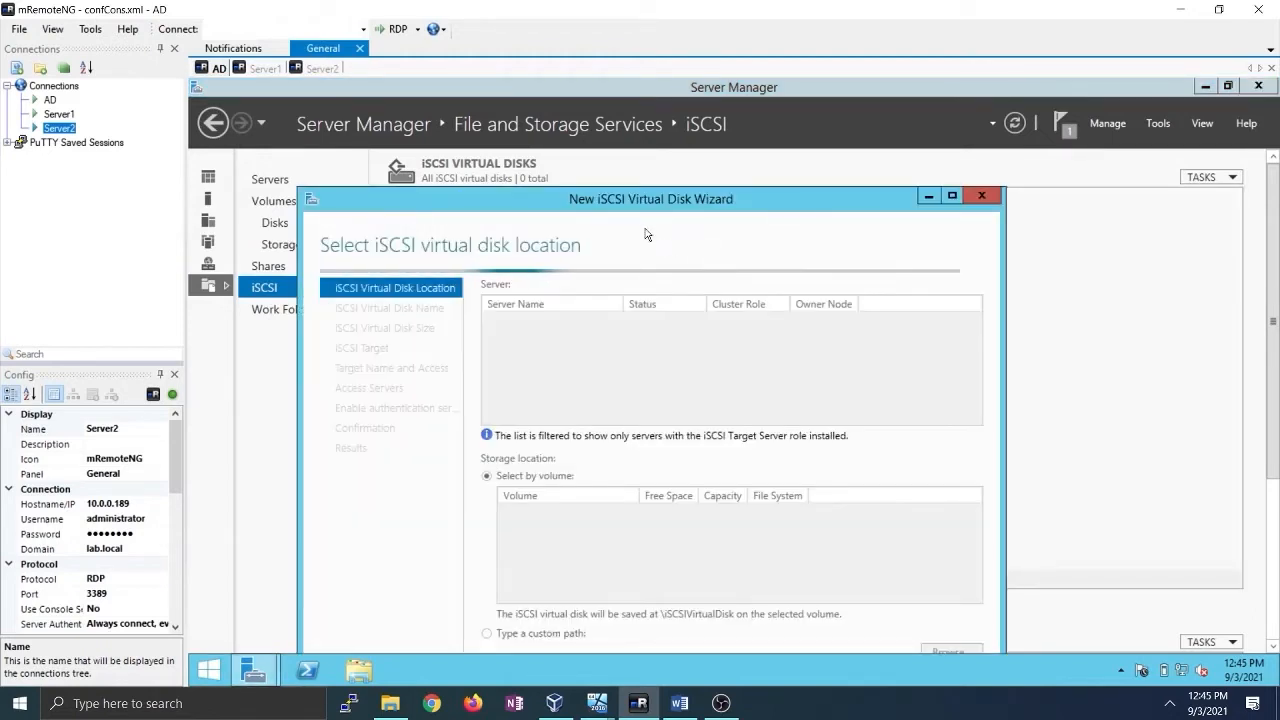
{"action": "left_click_drag", "start_coordinate": [591, 210], "coordinate": [616, 159]}
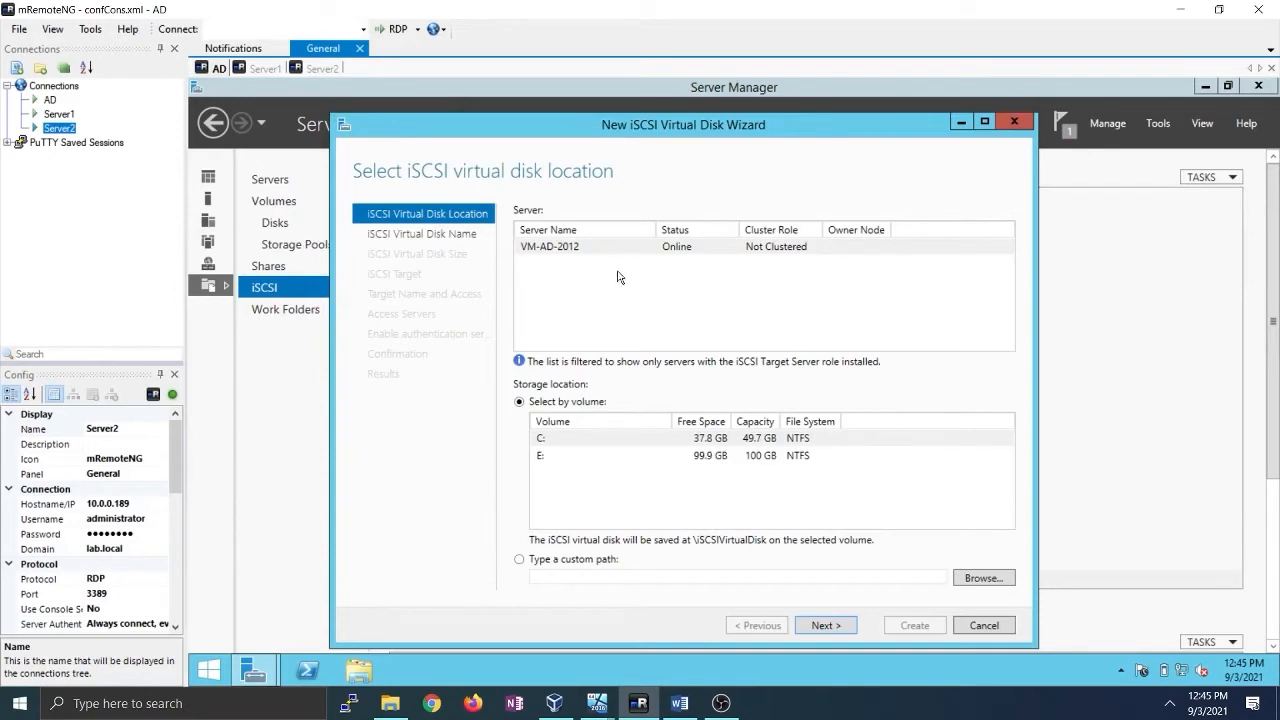
{"action": "left_click", "coordinate": [583, 248]}
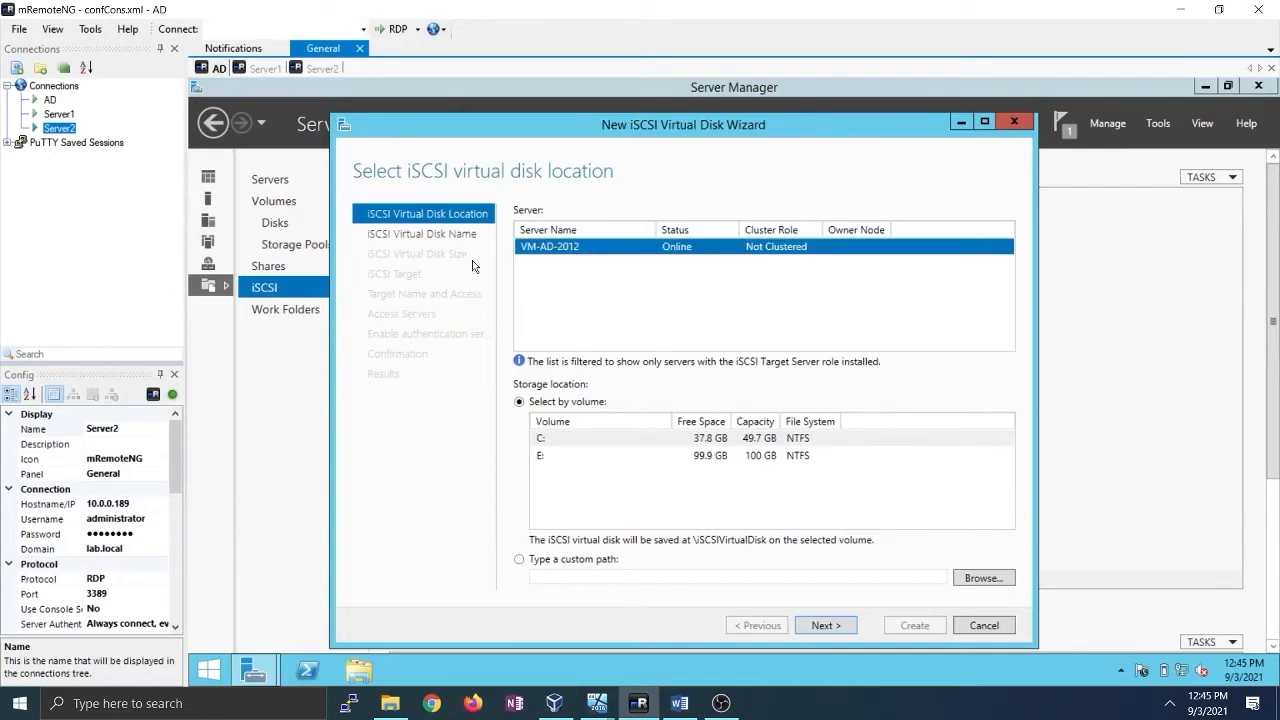
{"action": "left_click", "coordinate": [537, 457]}
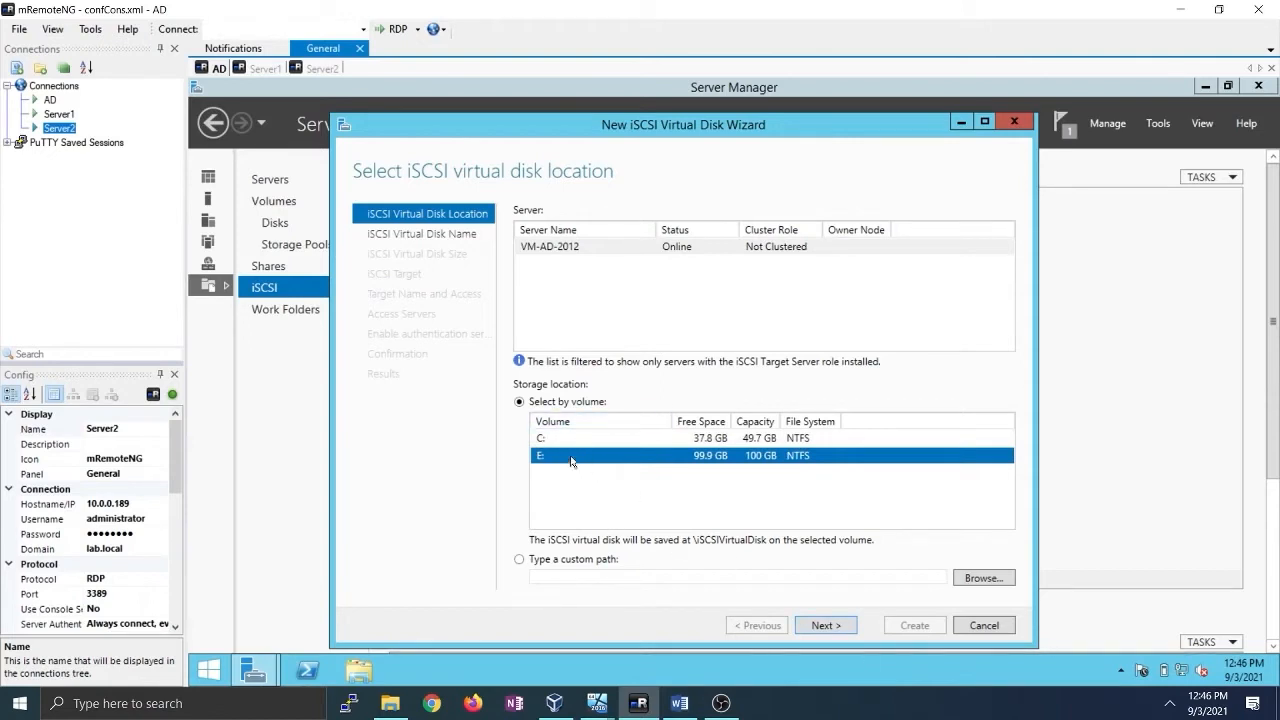
{"action": "left_click", "coordinate": [825, 626]}
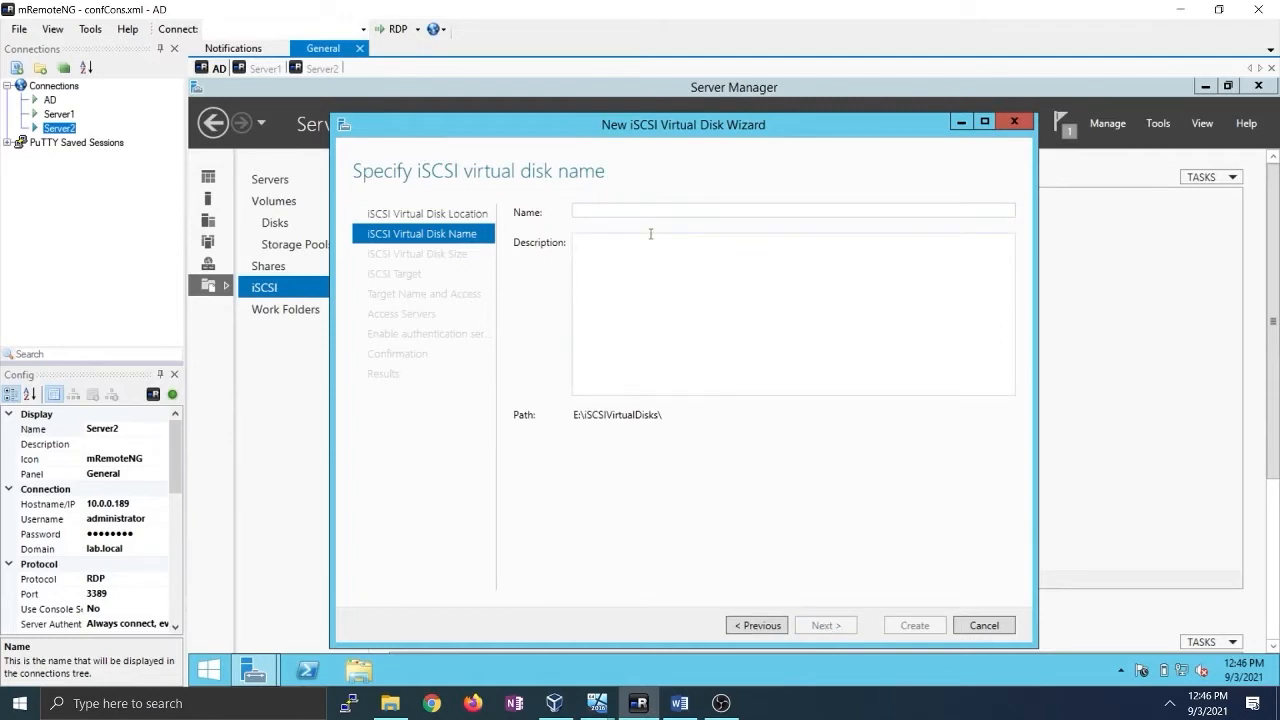
Name the iSCSI virtual disk Quorum-VD and give it a fixed size of 10 GB
{"action": "type", "text": "Quorum-"}
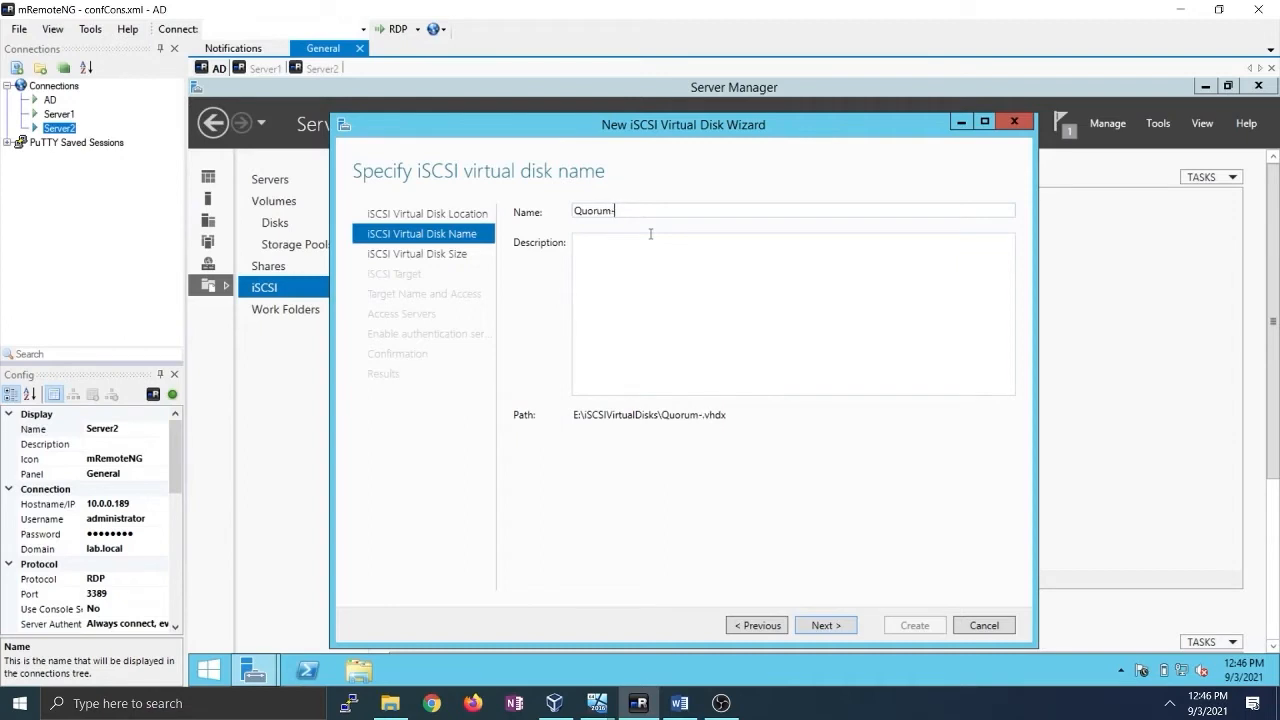
{"action": "type", "text": "VD"}
{"action": "left_click", "coordinate": [815, 628]}
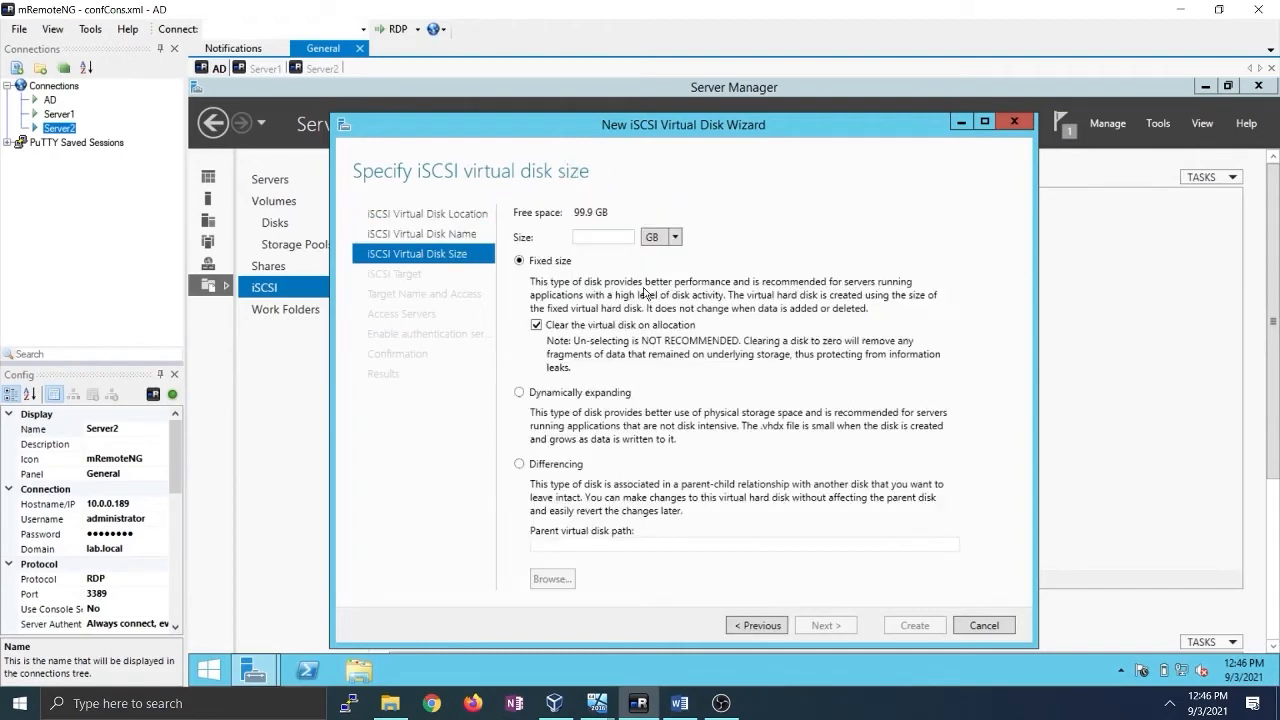
{"action": "left_click", "coordinate": [627, 236]}
{"action": "type", "text": "10"}
{"action": "left_click", "coordinate": [825, 626]}
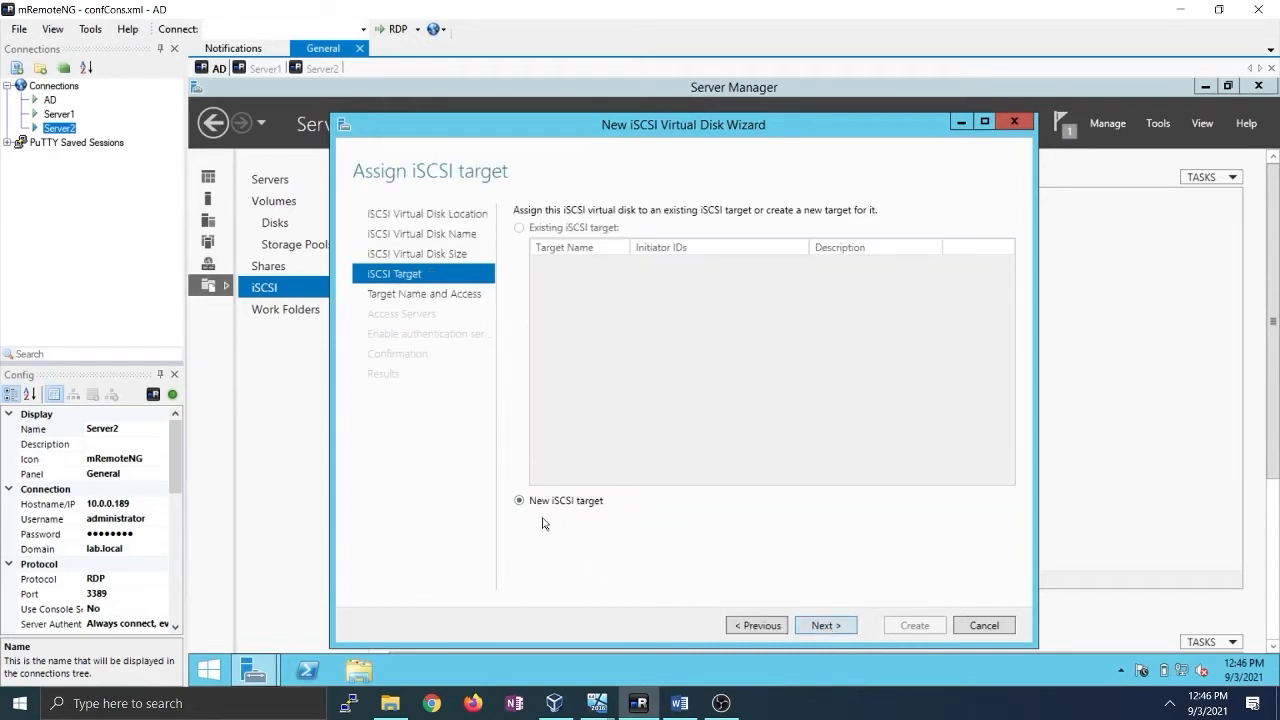
Assign the virtual disk to a new iSCSI target named iSCSI-Target-AD-Server
{"action": "left_click", "coordinate": [825, 626]}
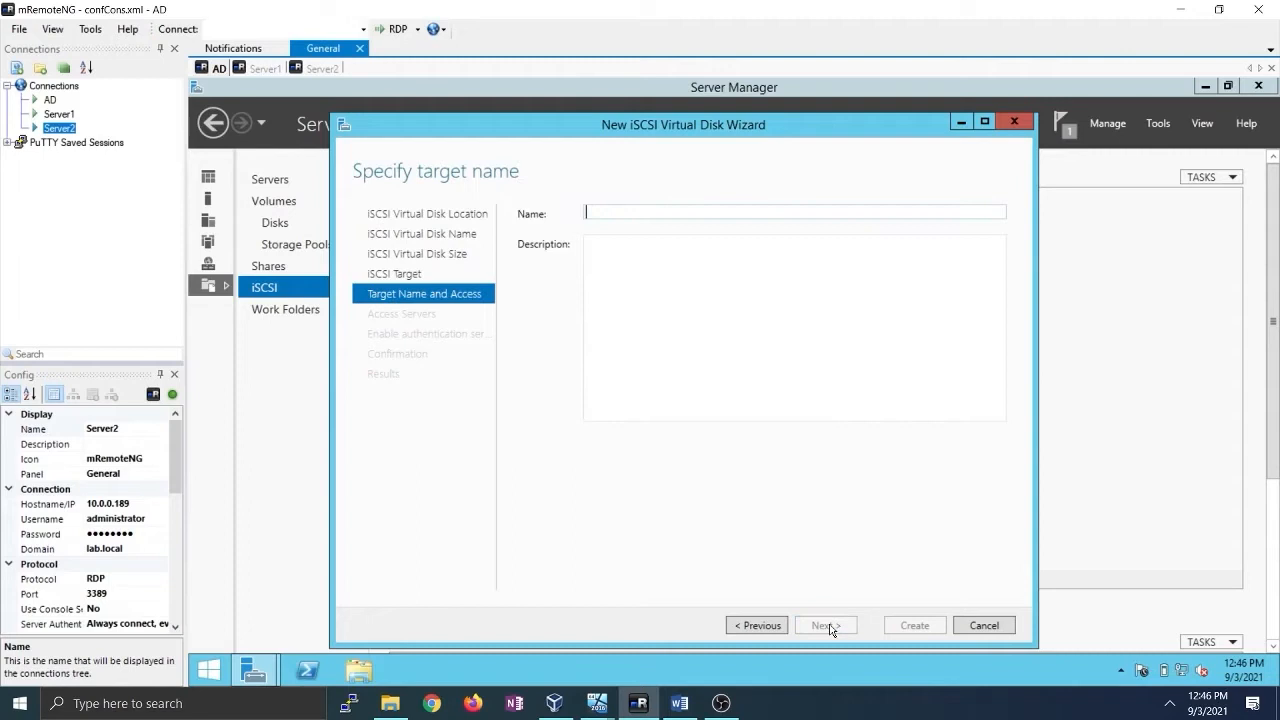
{"action": "left_click", "coordinate": [652, 216]}
{"action": "type", "text": "iSCSI"}
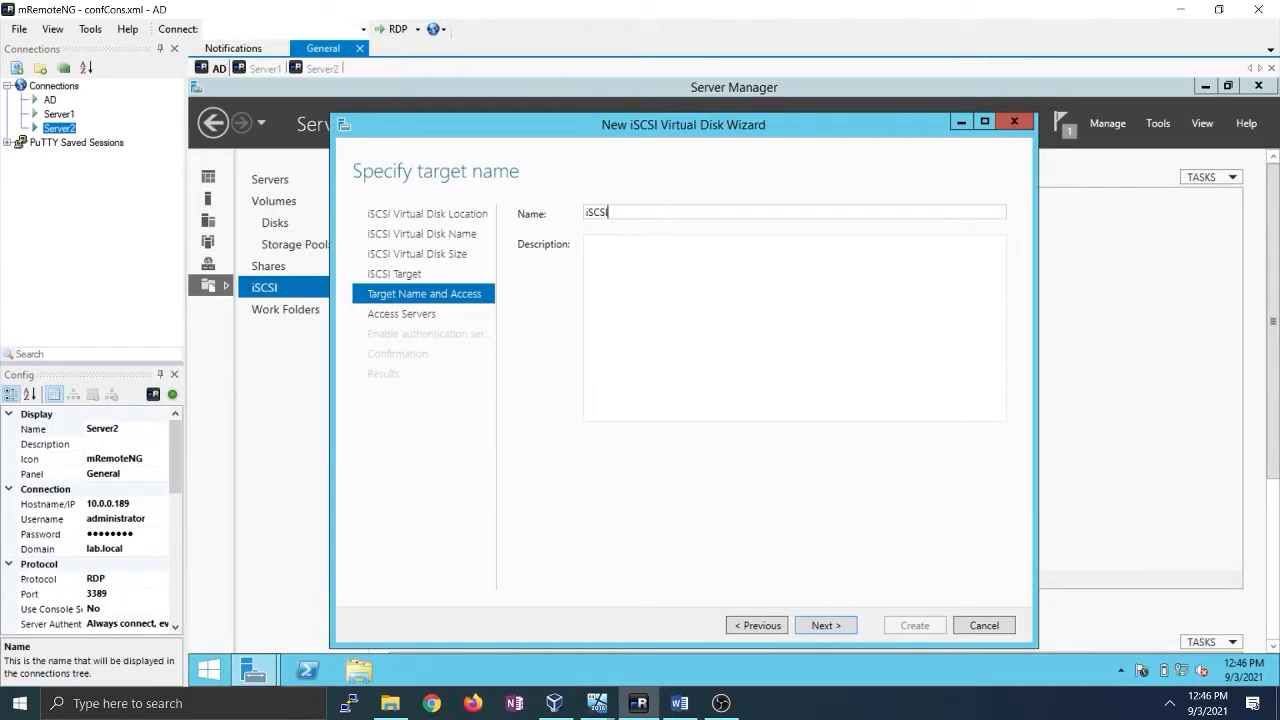
{"action": "type", "text": "-Target-AD-Server"}
{"action": "left_click", "coordinate": [823, 625]}
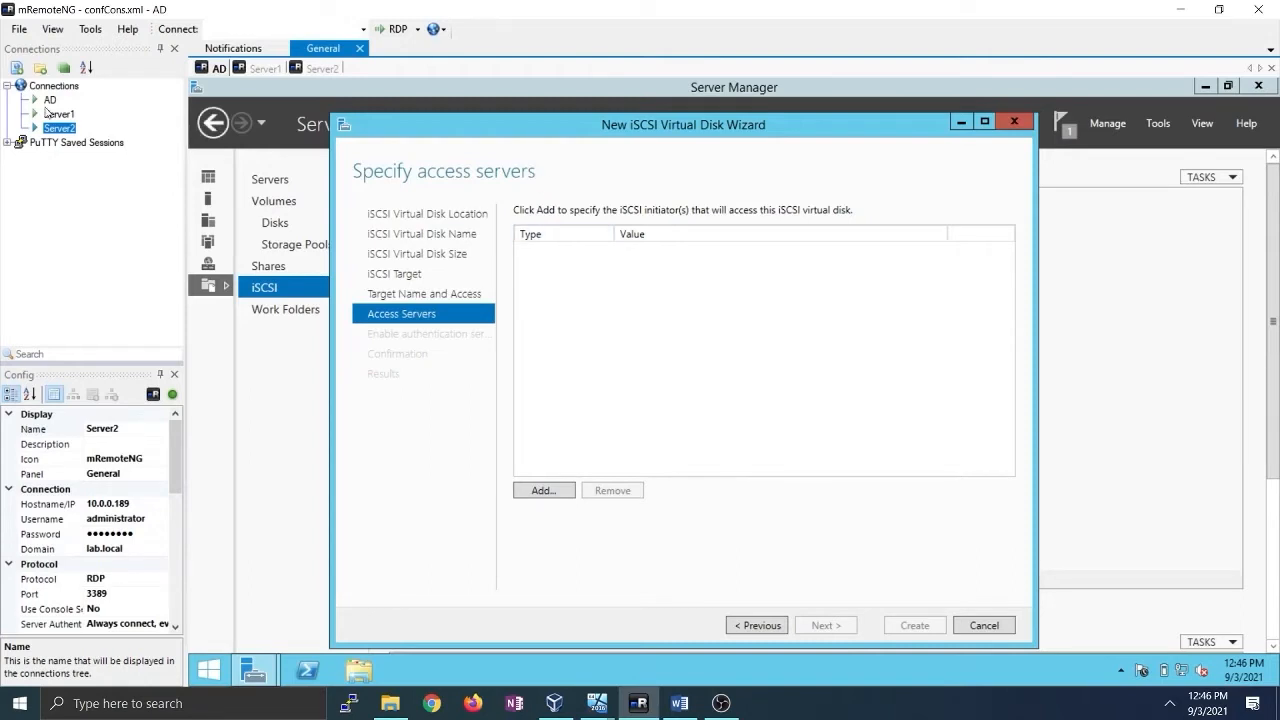
Begin adding an access server identified by DNS name and select SERVER-1 from the directory computers matching "ser"
{"action": "left_click", "coordinate": [542, 490]}
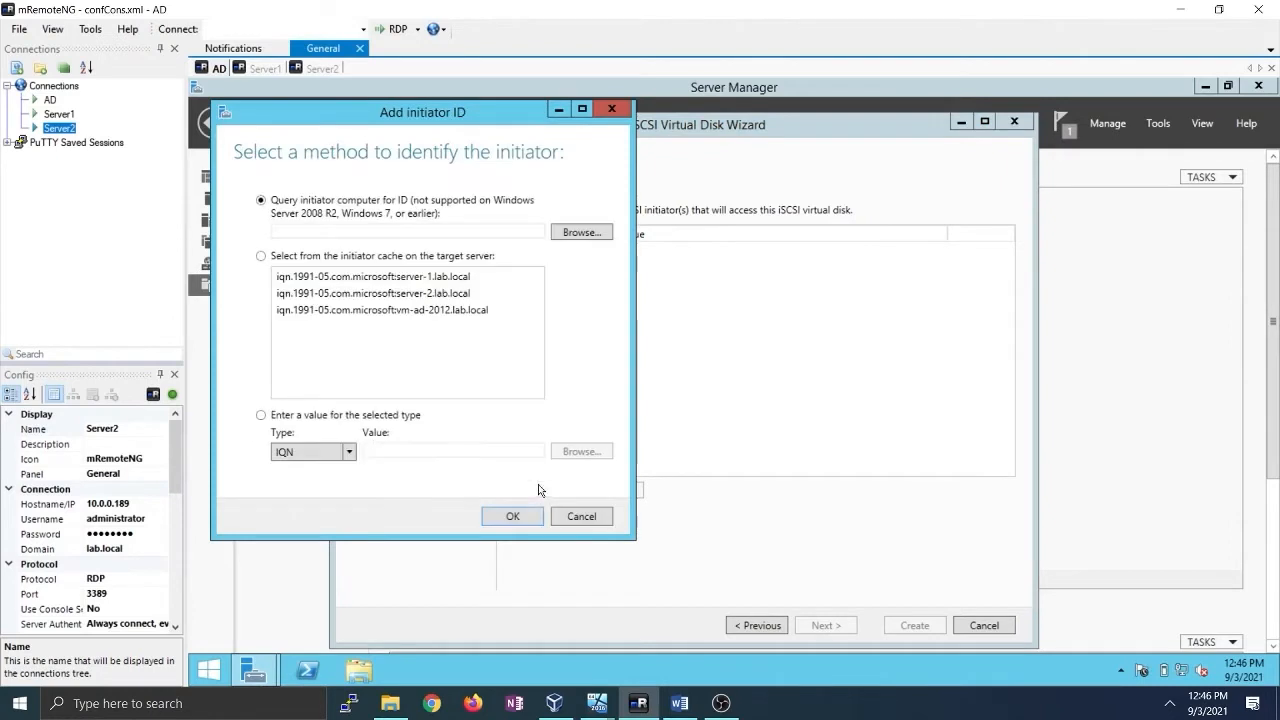
{"action": "left_click", "coordinate": [261, 415]}
{"action": "left_click", "coordinate": [294, 450]}
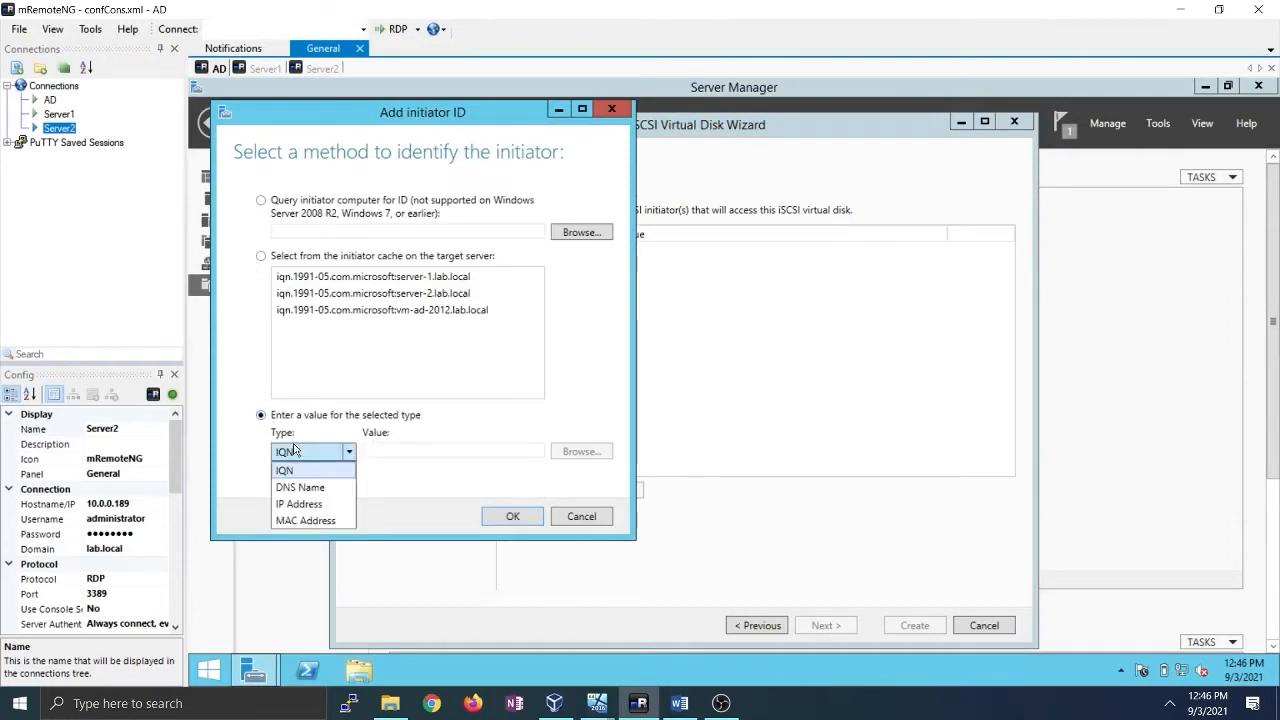
{"action": "left_click", "coordinate": [300, 487]}
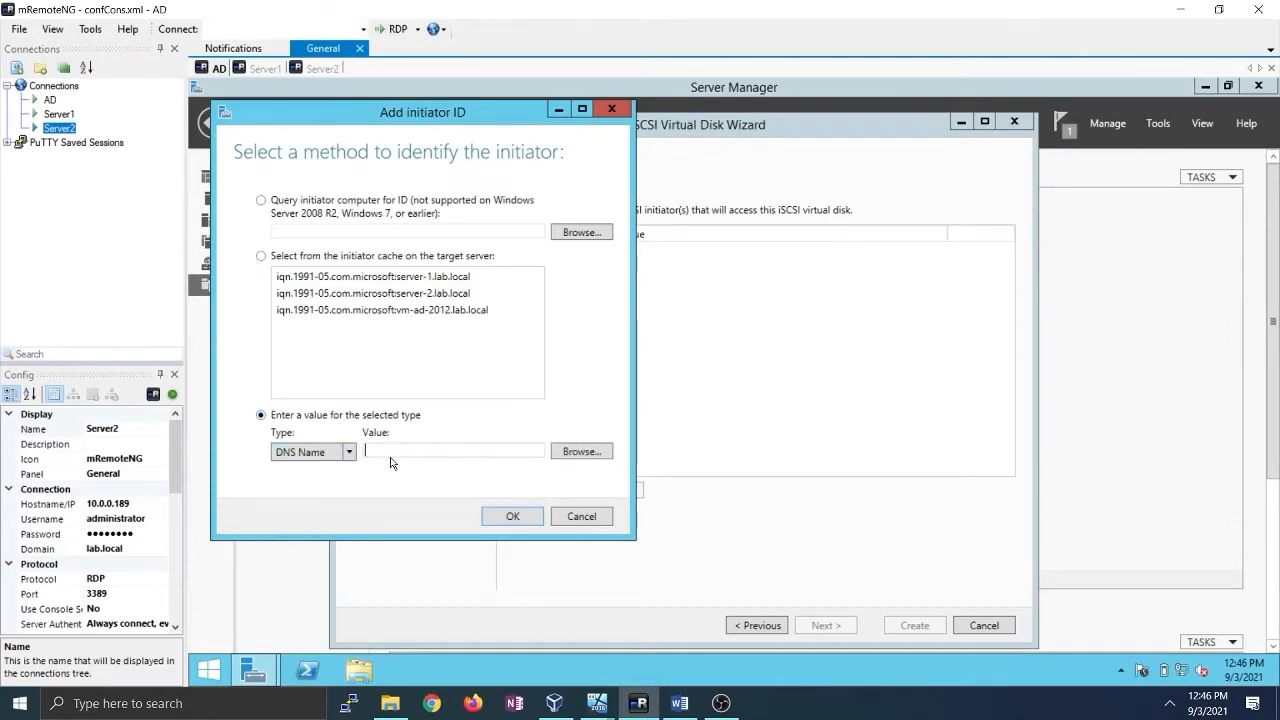
{"action": "left_click", "coordinate": [584, 451]}
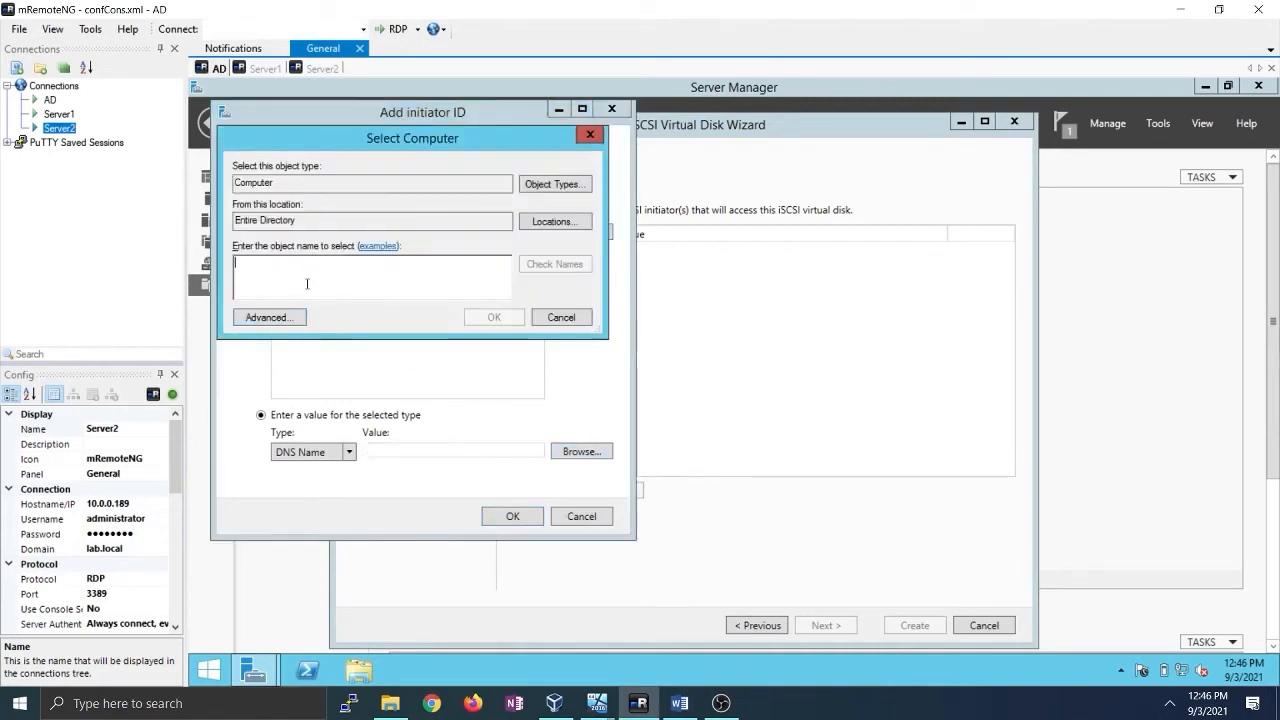
{"action": "type", "text": "ser"}
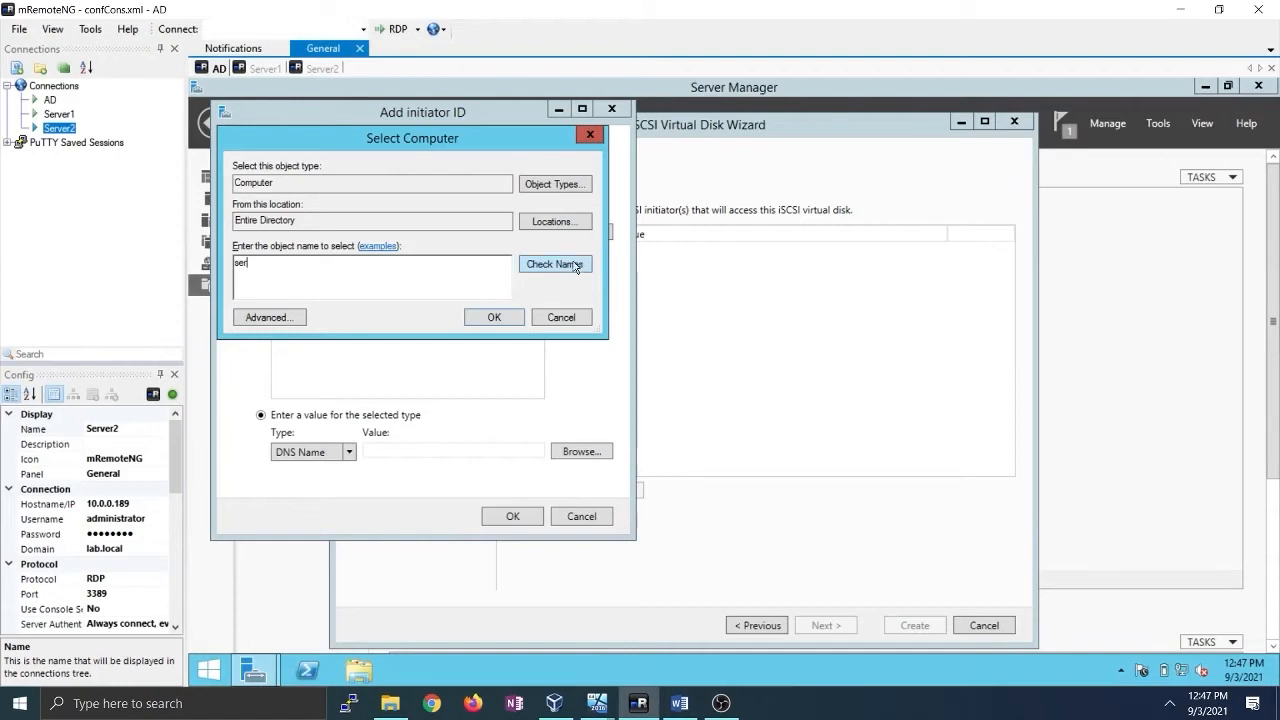
{"action": "left_click", "coordinate": [575, 266]}
{"action": "left_click", "coordinate": [330, 276]}
{"action": "left_click", "coordinate": [295, 262]}
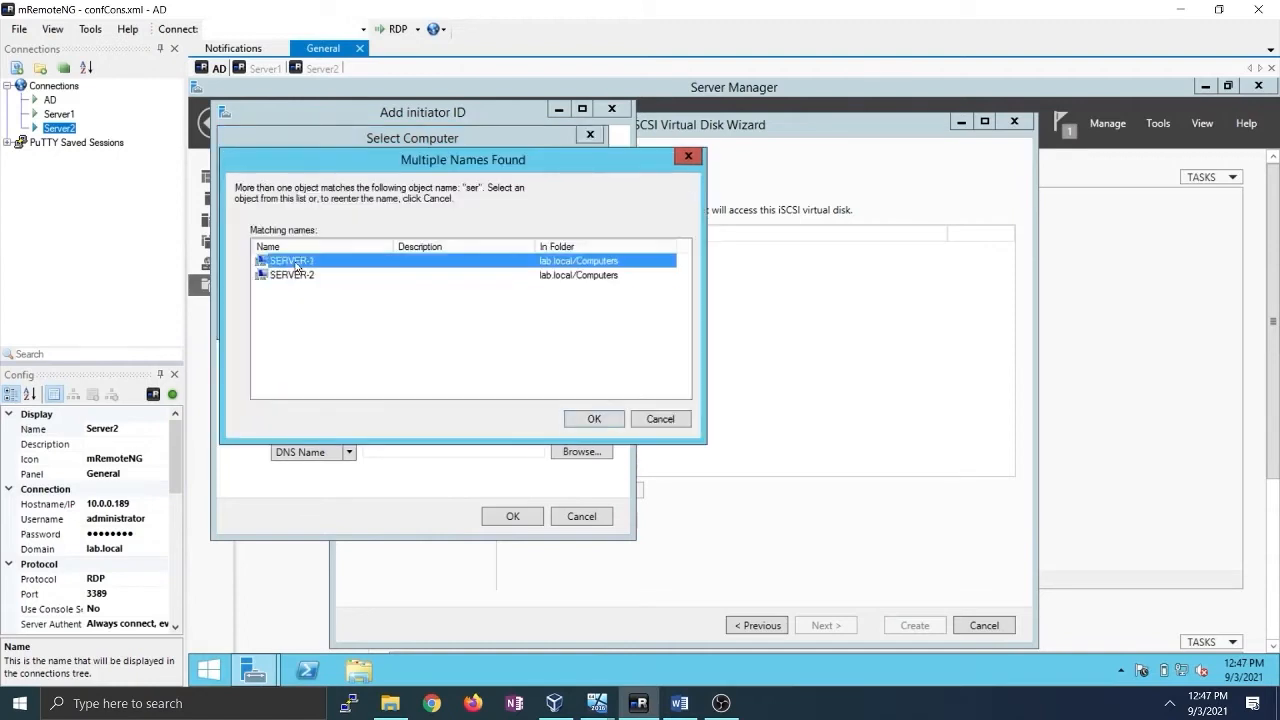
{"action": "left_click", "coordinate": [598, 418]}
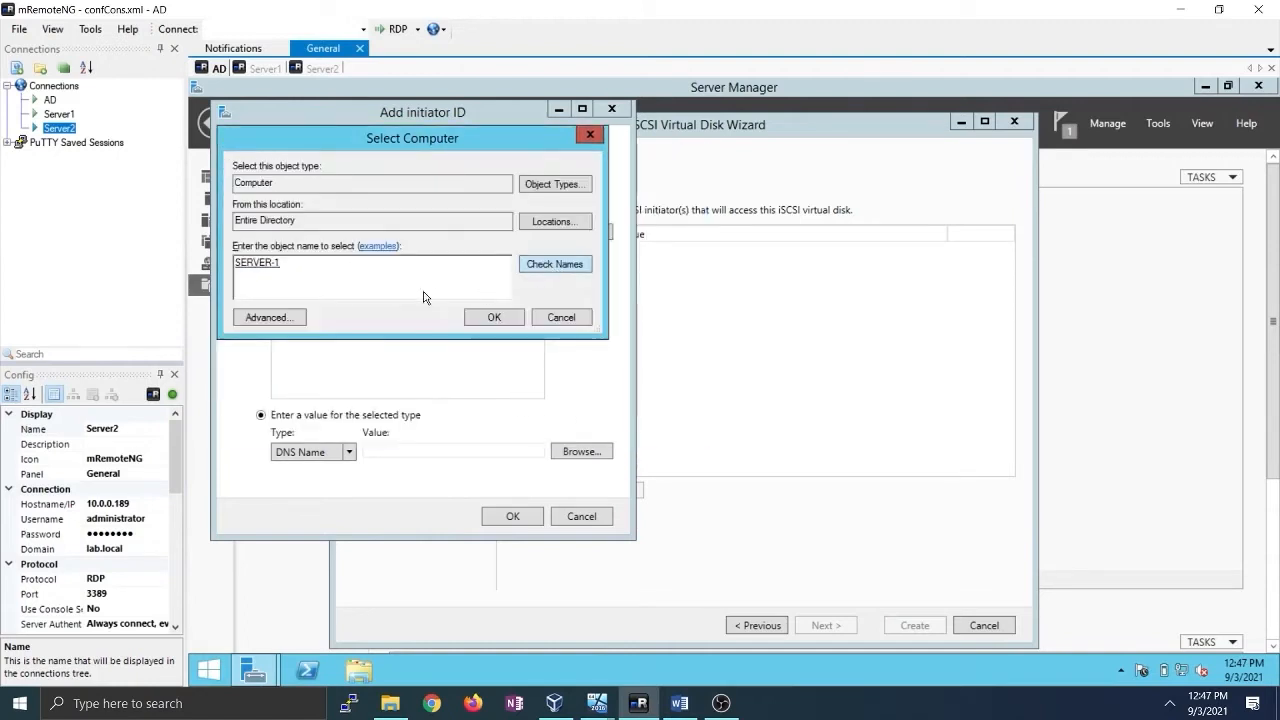
Try to include SERVER-2 in the same computer selection as SERVER-1
{"action": "type", "text": "se"}
{"action": "left_click", "coordinate": [556, 266]}
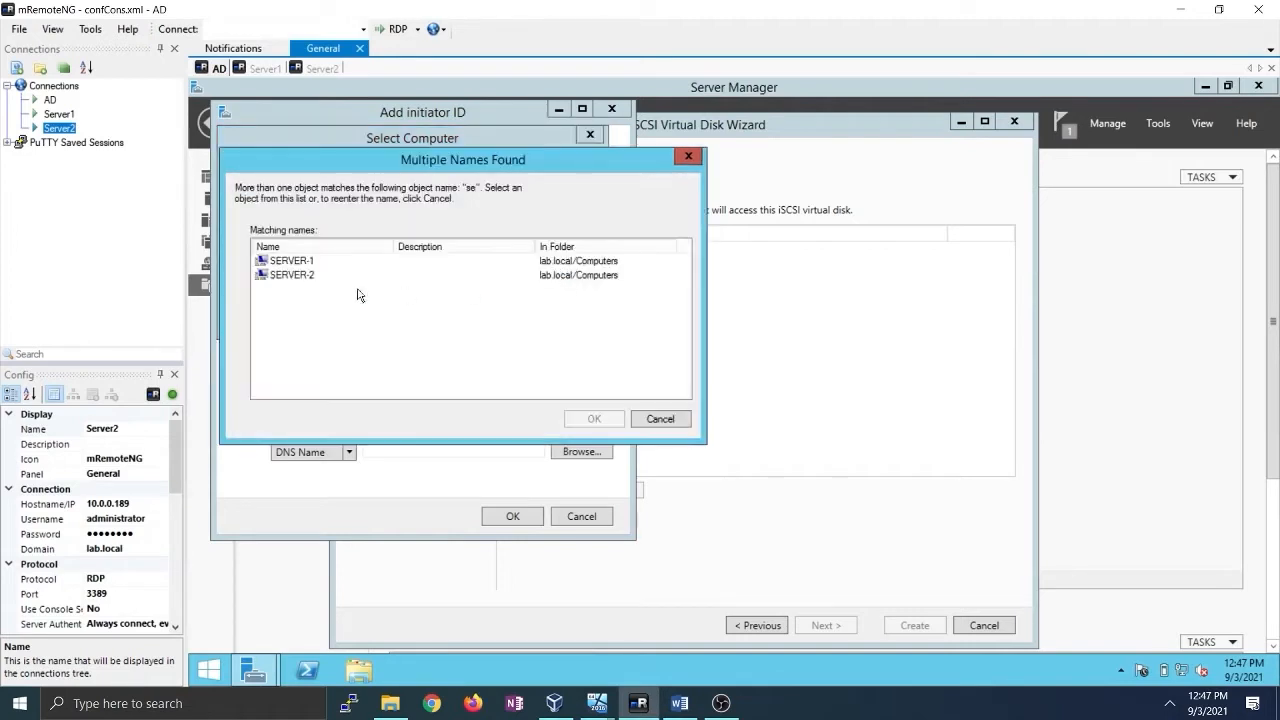
{"action": "left_click", "coordinate": [303, 279]}
{"action": "left_click", "coordinate": [585, 418]}
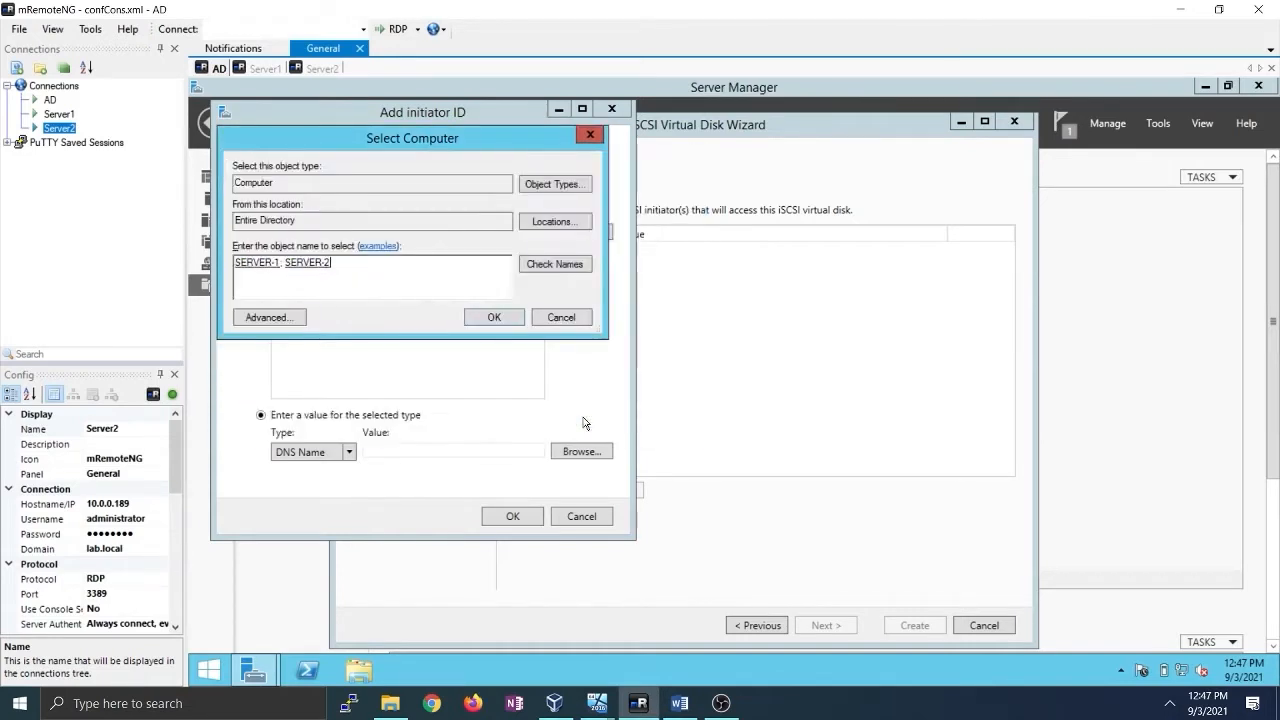
{"action": "left_click", "coordinate": [491, 317]}
{"action": "left_click", "coordinate": [412, 253]}
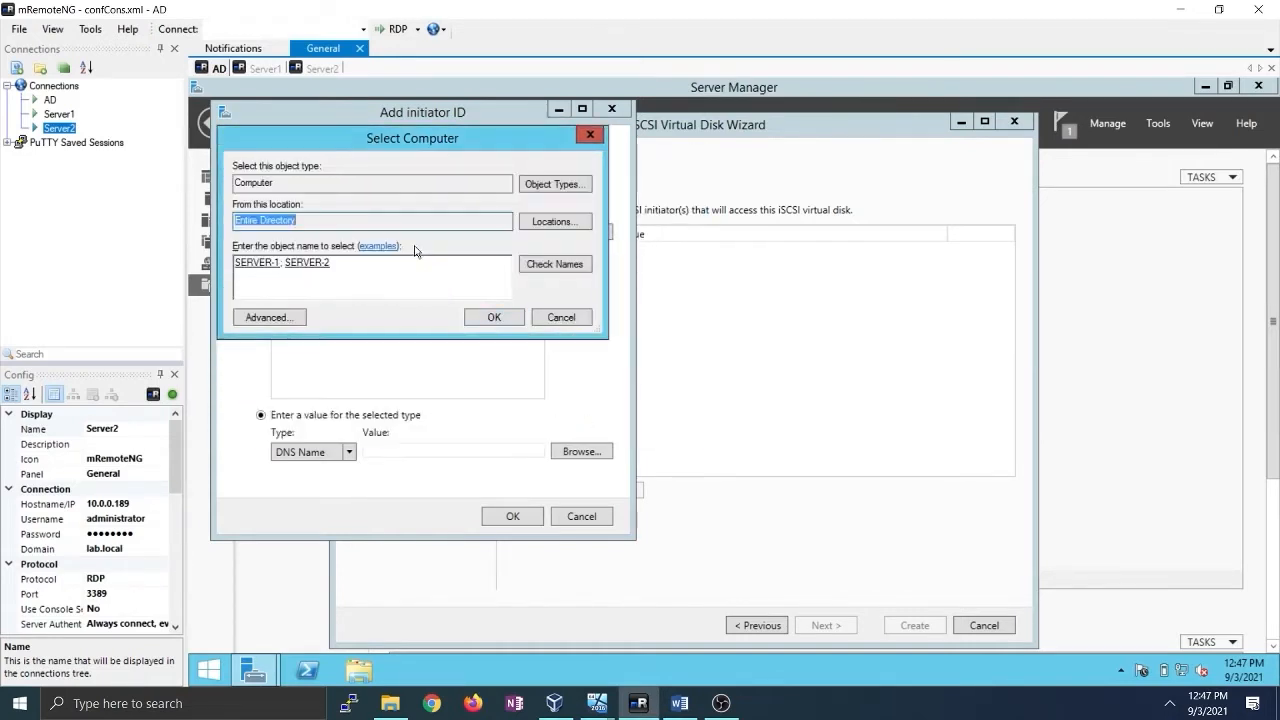
{"action": "left_click", "coordinate": [491, 318]}
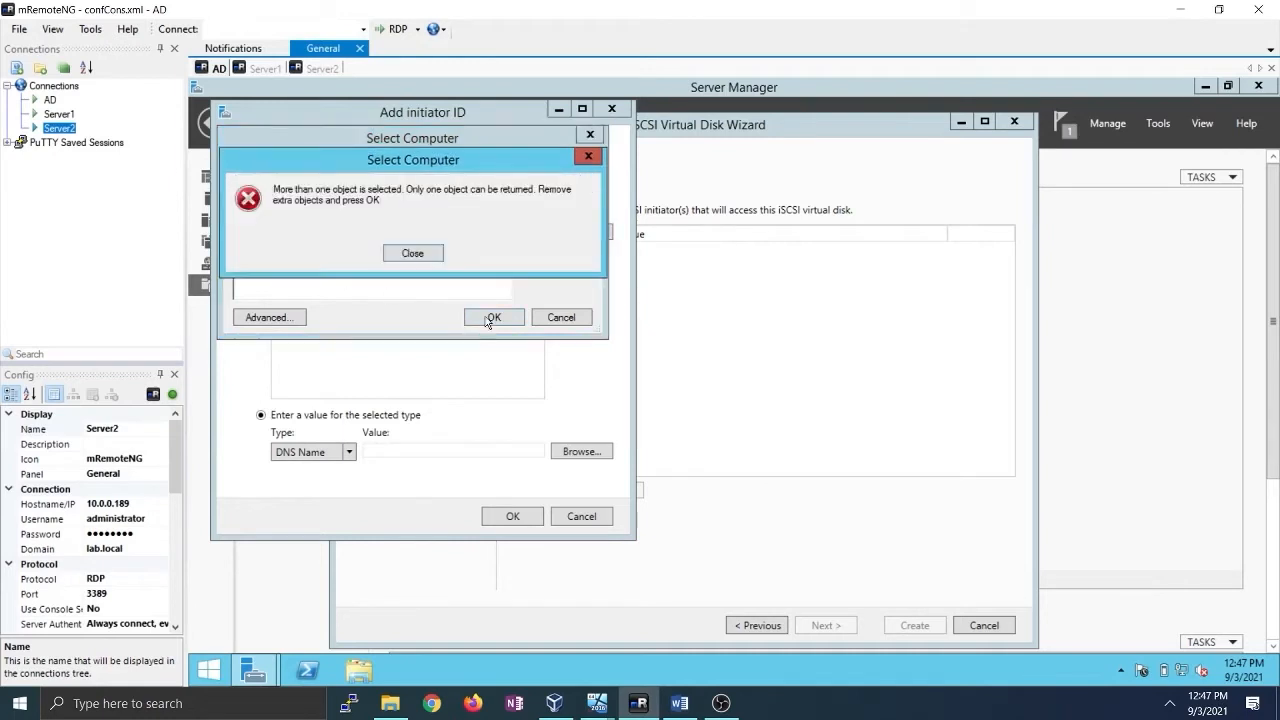
{"action": "left_click", "coordinate": [401, 258]}
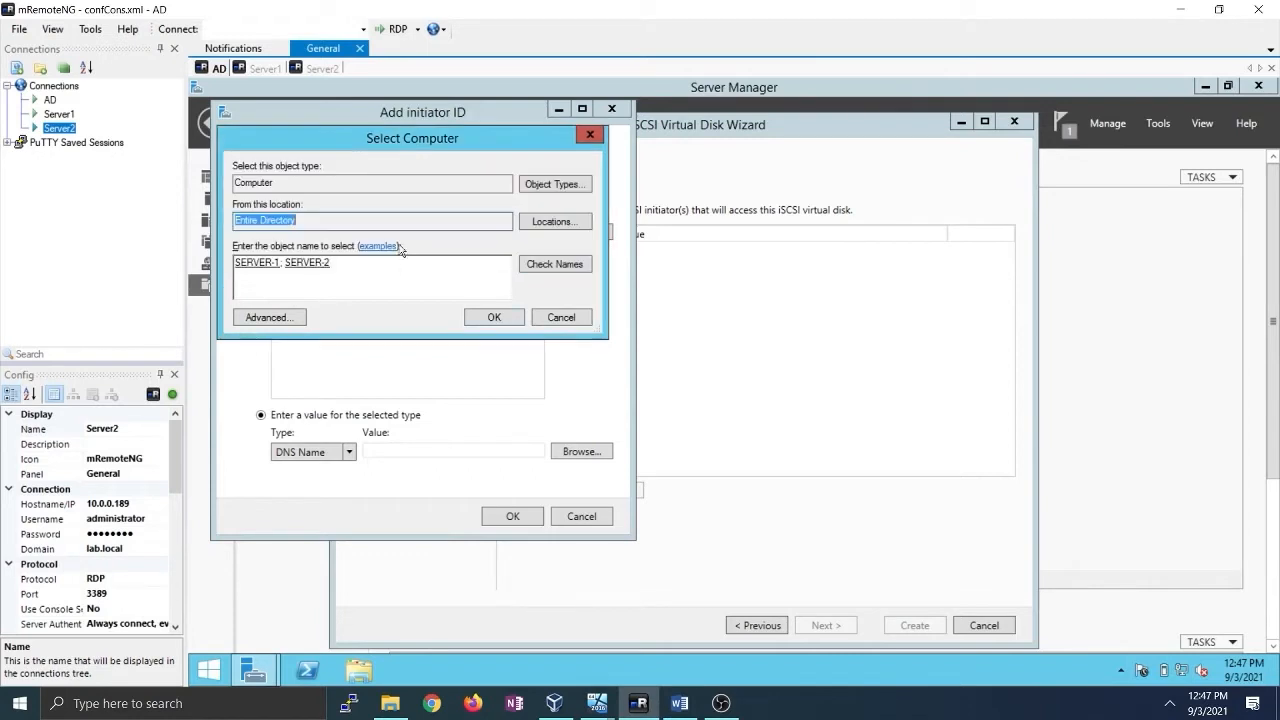
Remove SERVER-2 from the computer selection and add only SERVER-1 as an access server
{"action": "key", "text": "BackSpace"}
{"action": "key", "text": "BackSpace"}
{"action": "key", "text": "BackSpace"}
{"action": "key", "text": "BackSpace"}
{"action": "key", "text": "BackSpace"}
{"action": "key", "text": "BackSpace"}
{"action": "key", "text": "BackSpace"}
{"action": "key", "text": "BackSpace"}
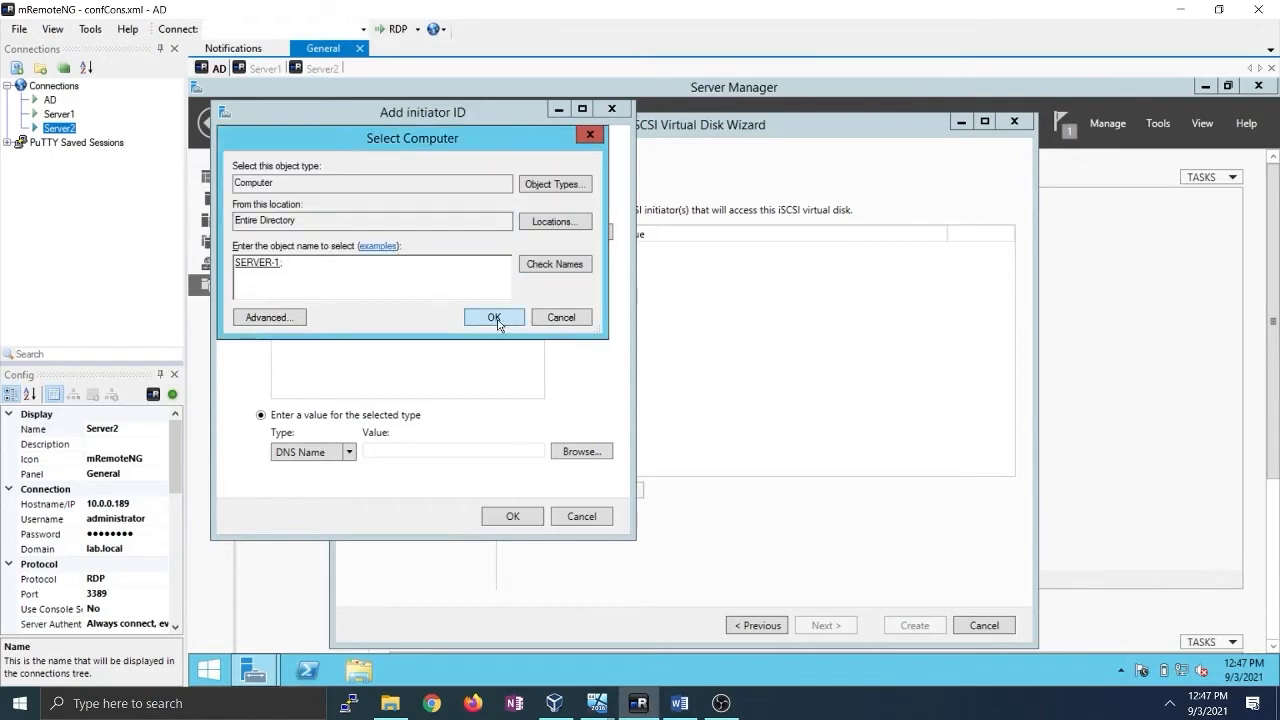
{"action": "left_click", "coordinate": [487, 318]}
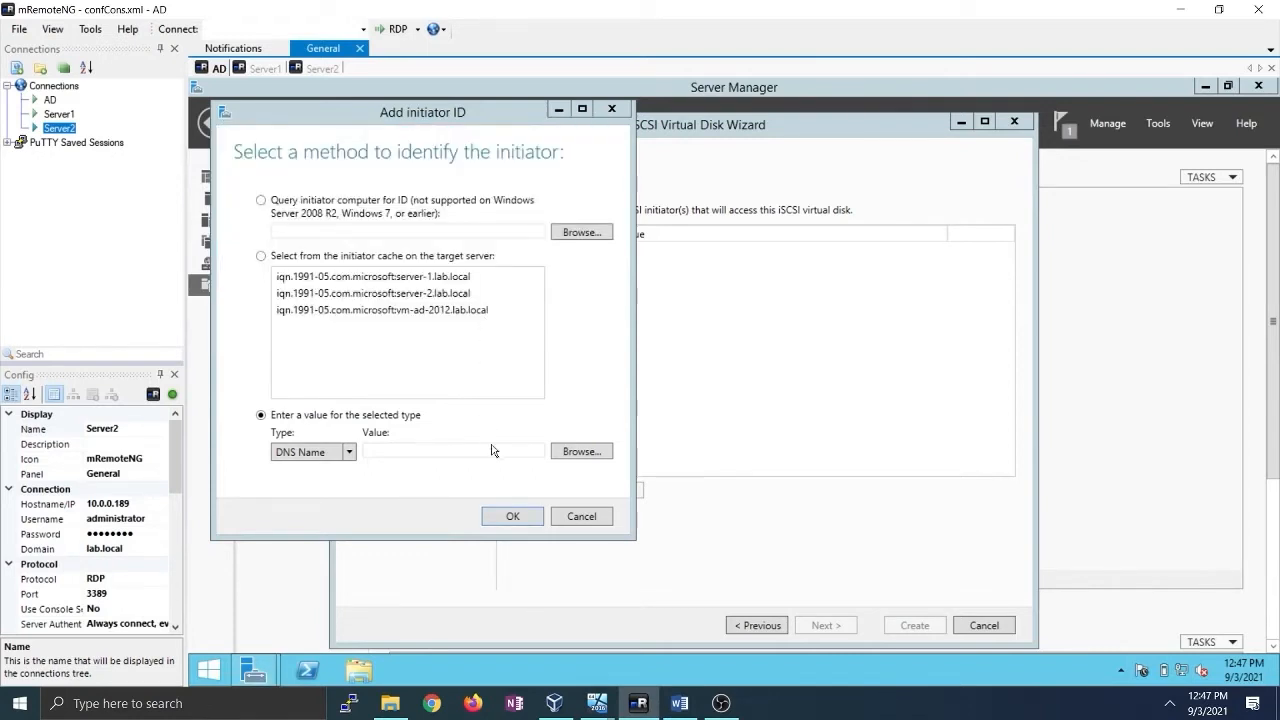
{"action": "left_click", "coordinate": [512, 518]}
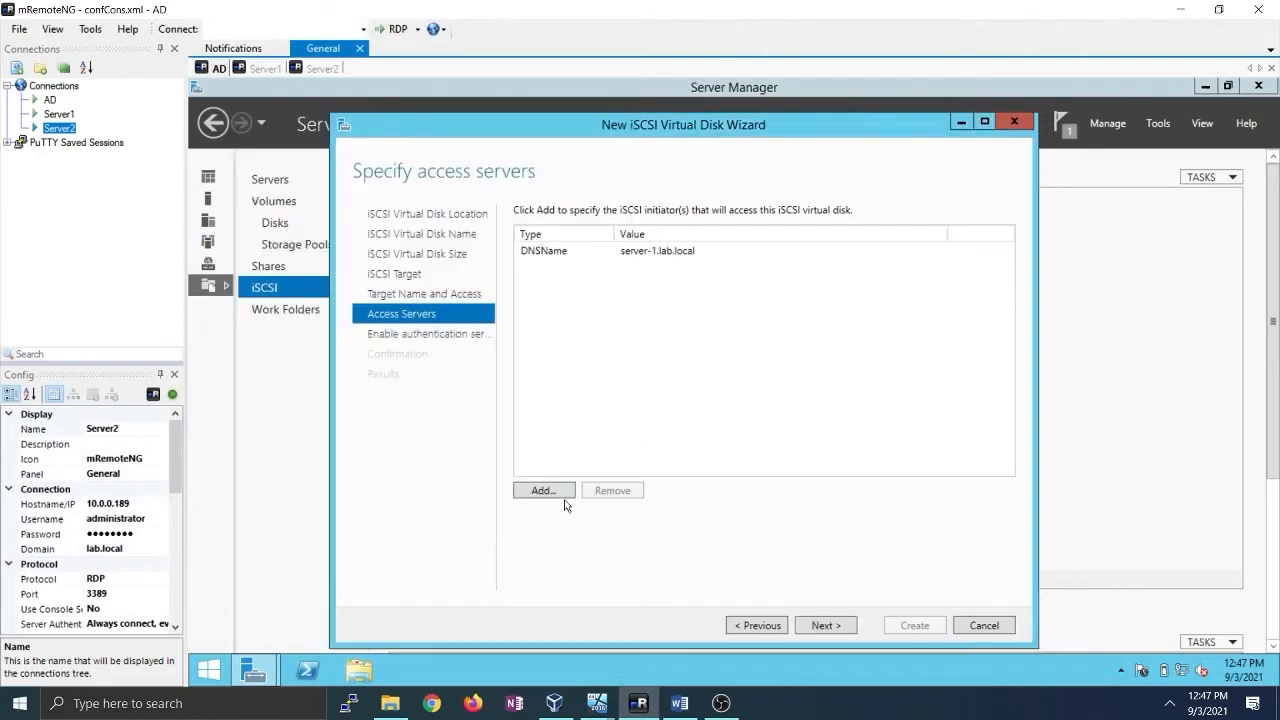
Add SERVER-2 as a second access server, identified by DNS name and picked from the directory
{"action": "left_click", "coordinate": [556, 489]}
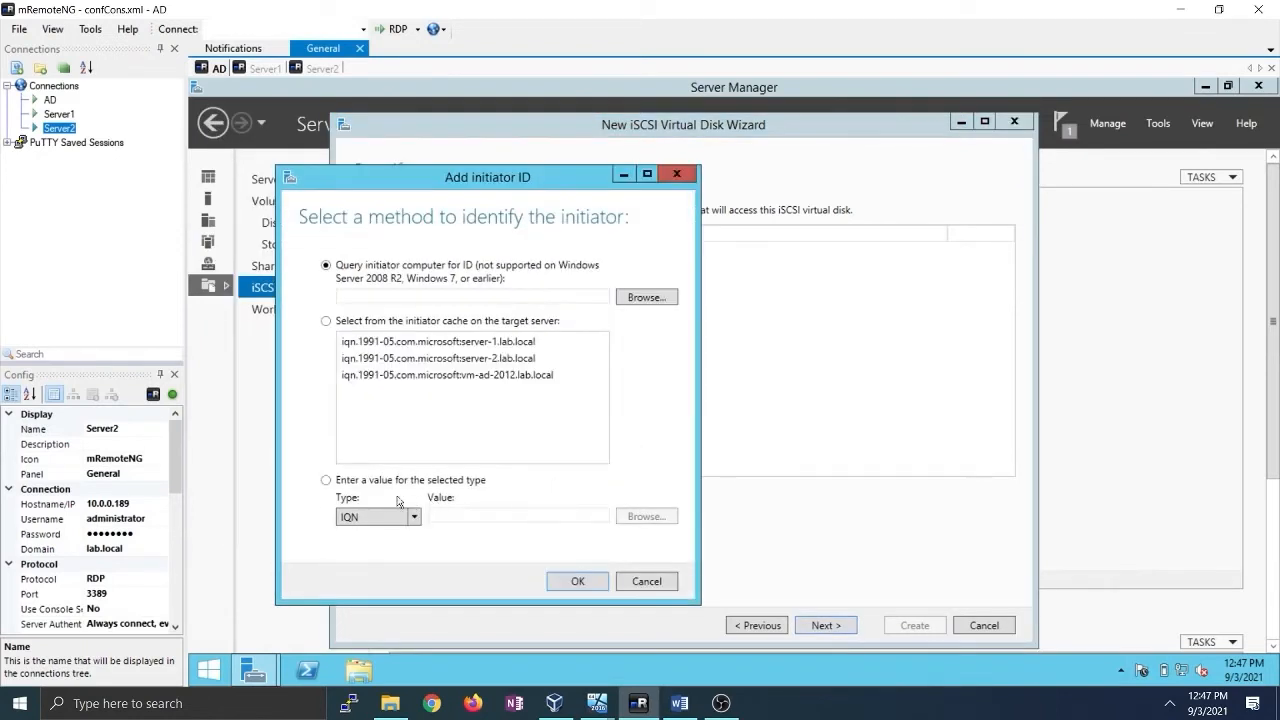
{"action": "left_click", "coordinate": [342, 482]}
{"action": "left_click", "coordinate": [375, 518]}
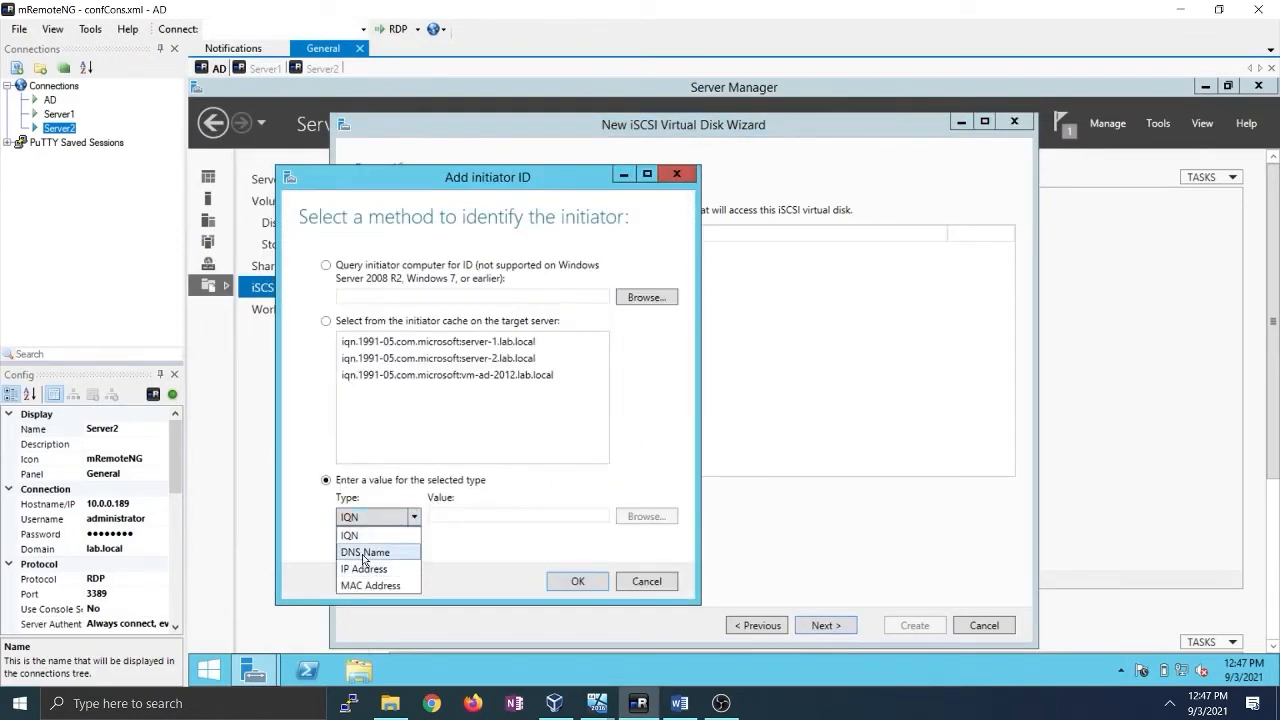
{"action": "left_click", "coordinate": [372, 552]}
{"action": "left_click", "coordinate": [643, 516]}
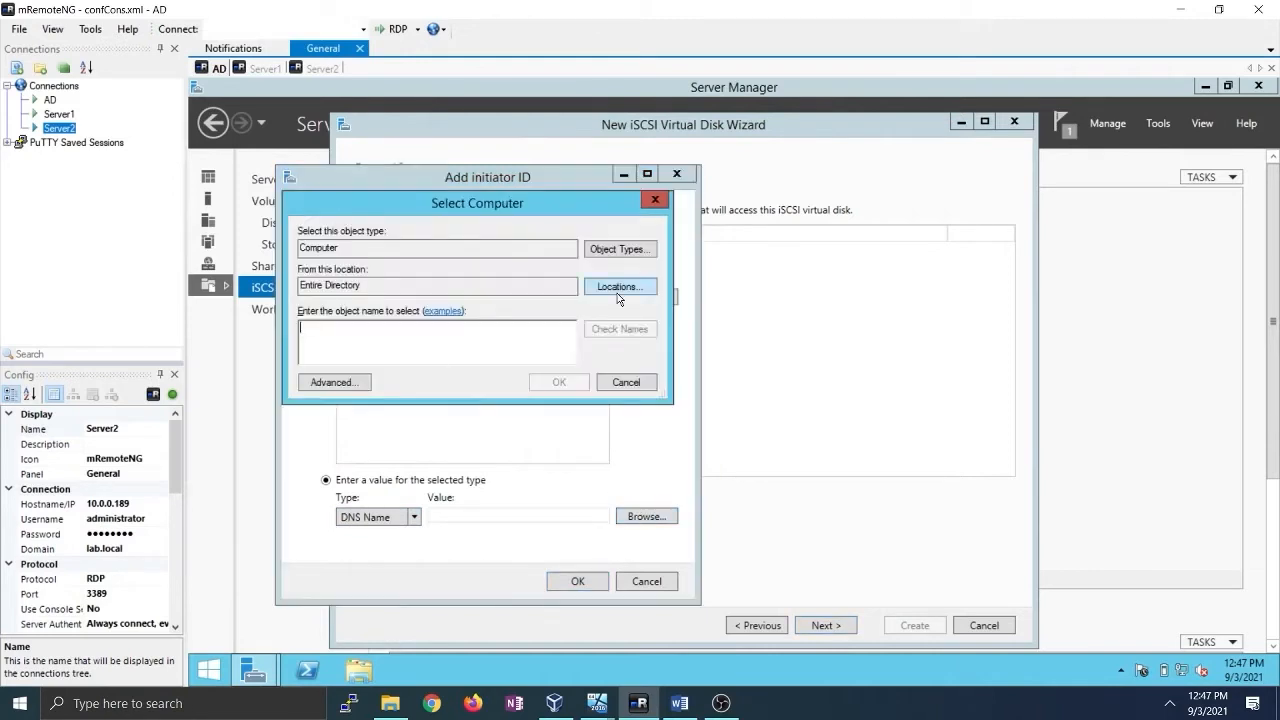
{"action": "type", "text": "ser"}
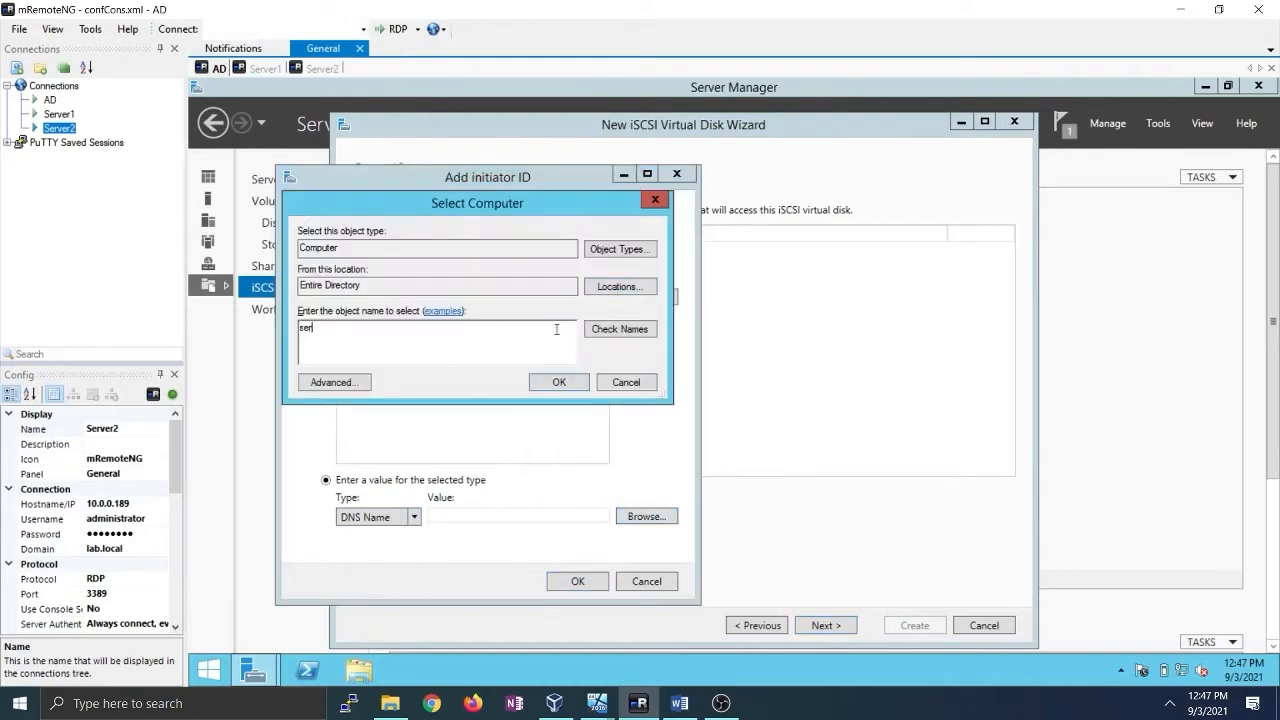
{"action": "left_click", "coordinate": [596, 336]}
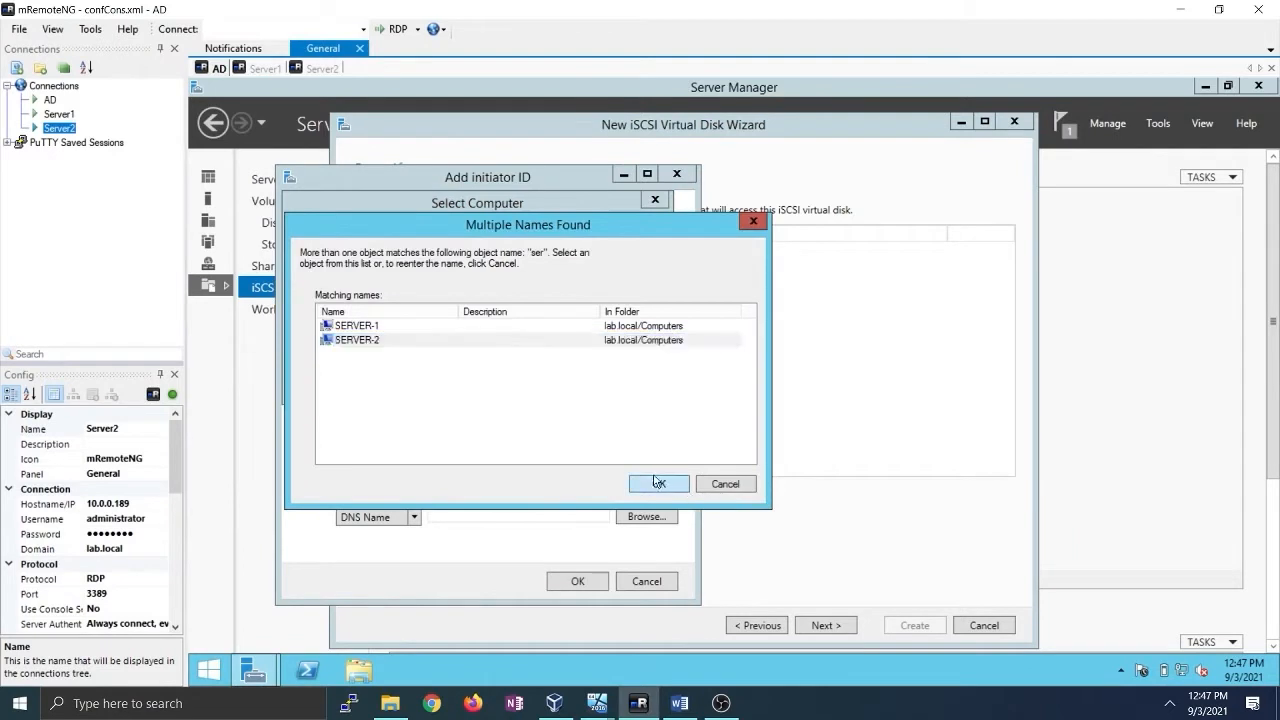
{"action": "left_click", "coordinate": [656, 483]}
{"action": "left_click", "coordinate": [562, 384]}
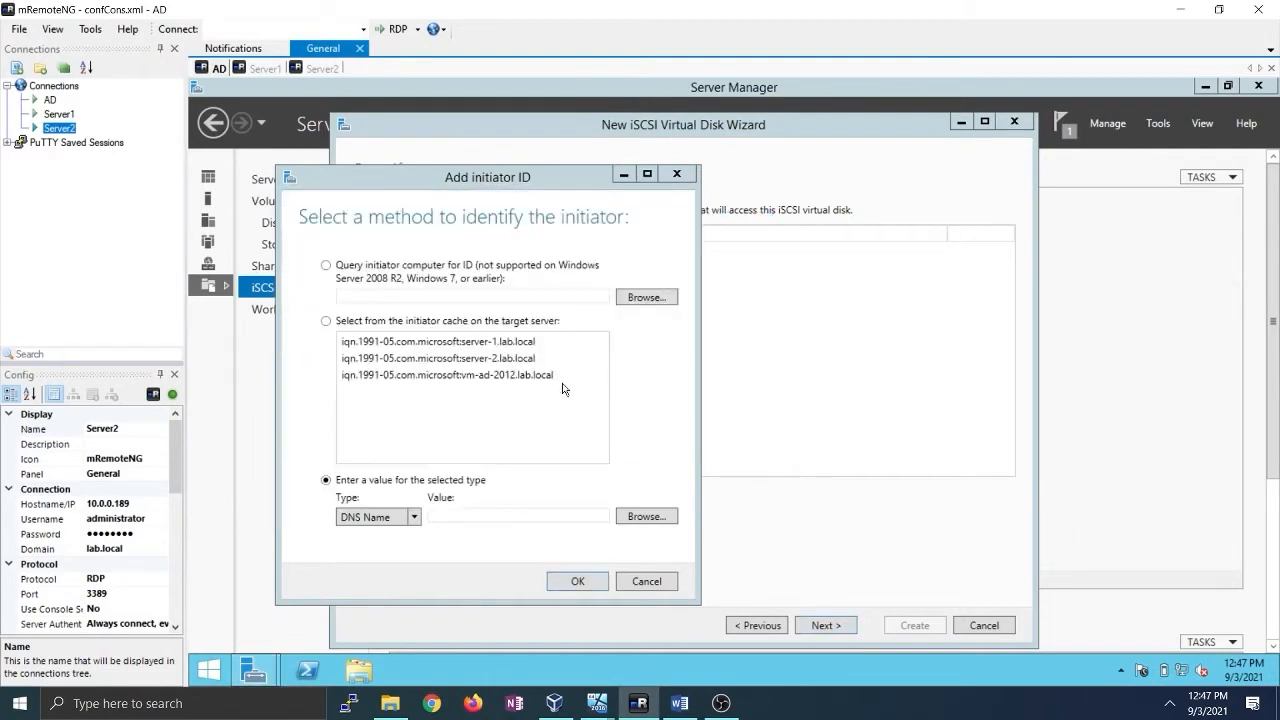
{"action": "left_click", "coordinate": [578, 582]}
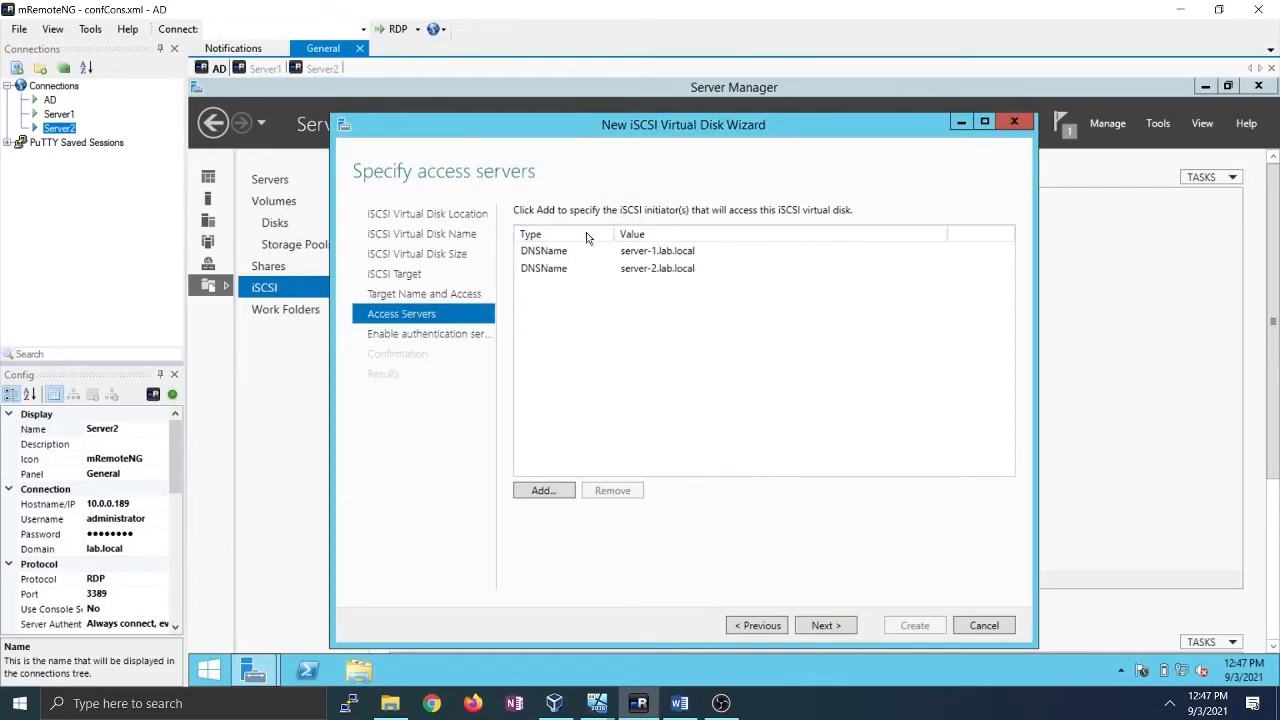
Accept both access servers, leave CHAP and reverse CHAP disabled, and create the Quorum-VD iSCSI virtual disk
{"action": "left_click", "coordinate": [838, 628]}
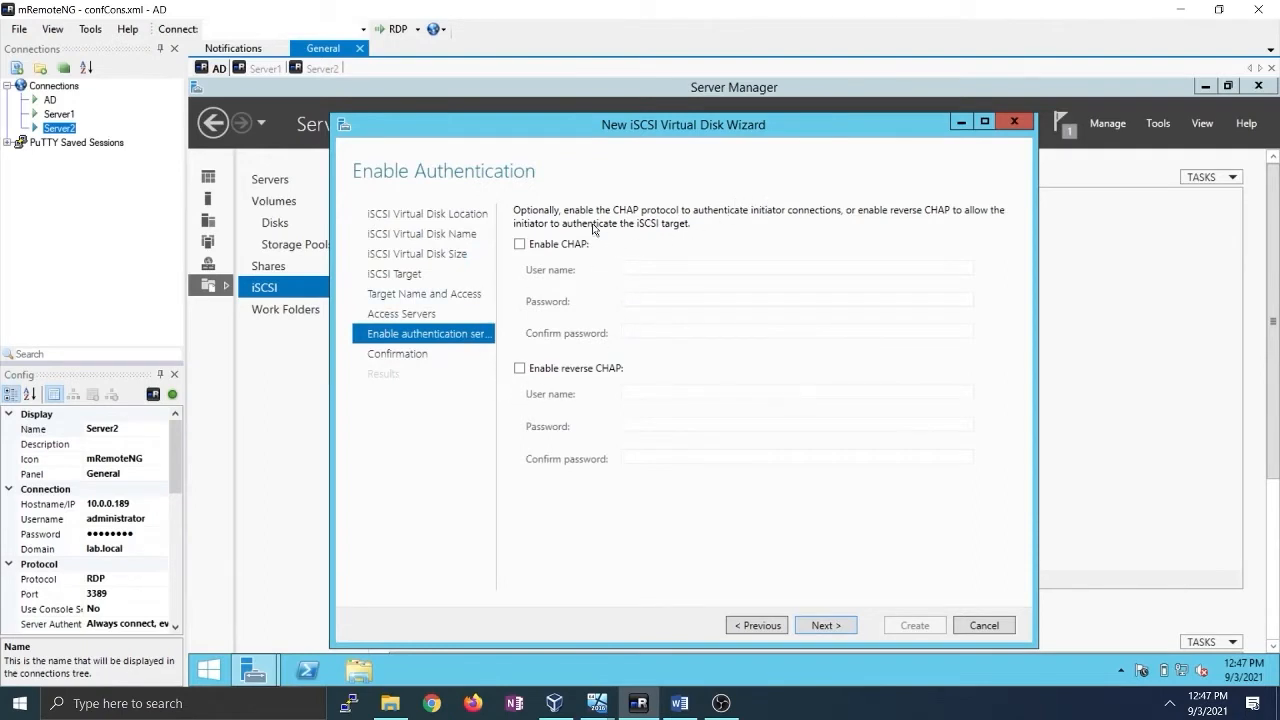
{"action": "left_click", "coordinate": [835, 628]}
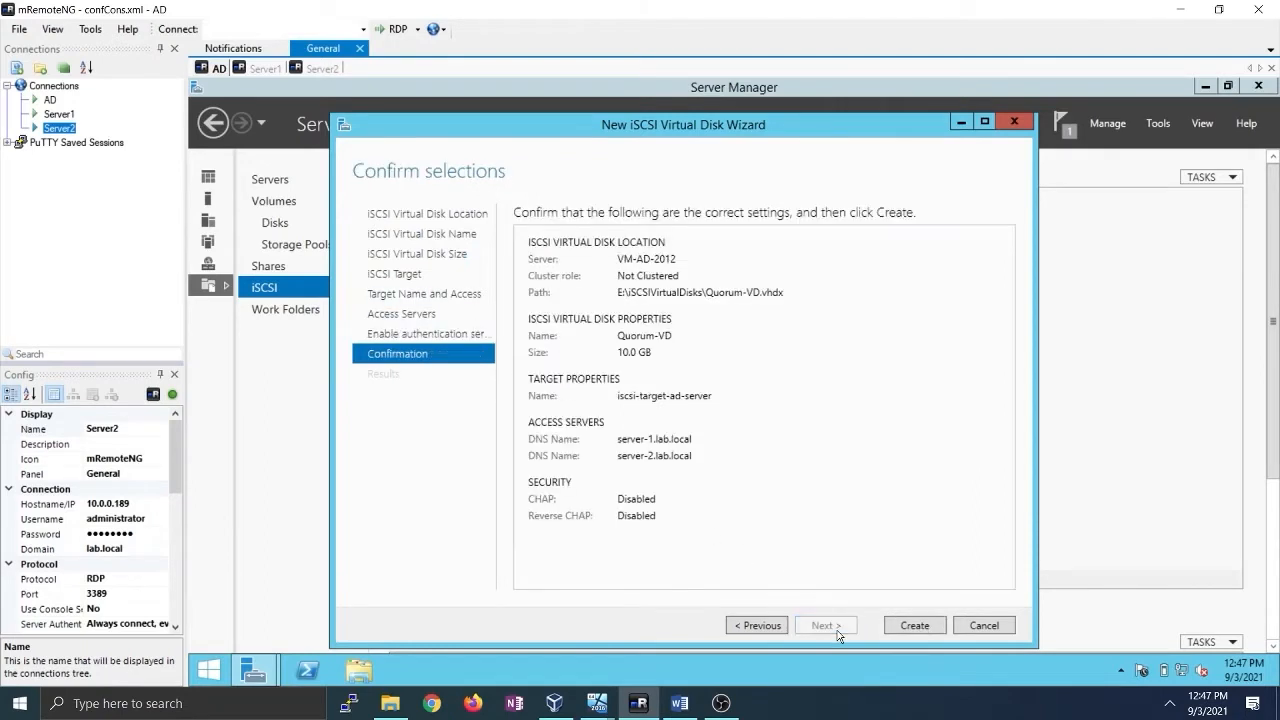
{"action": "left_click", "coordinate": [918, 627]}
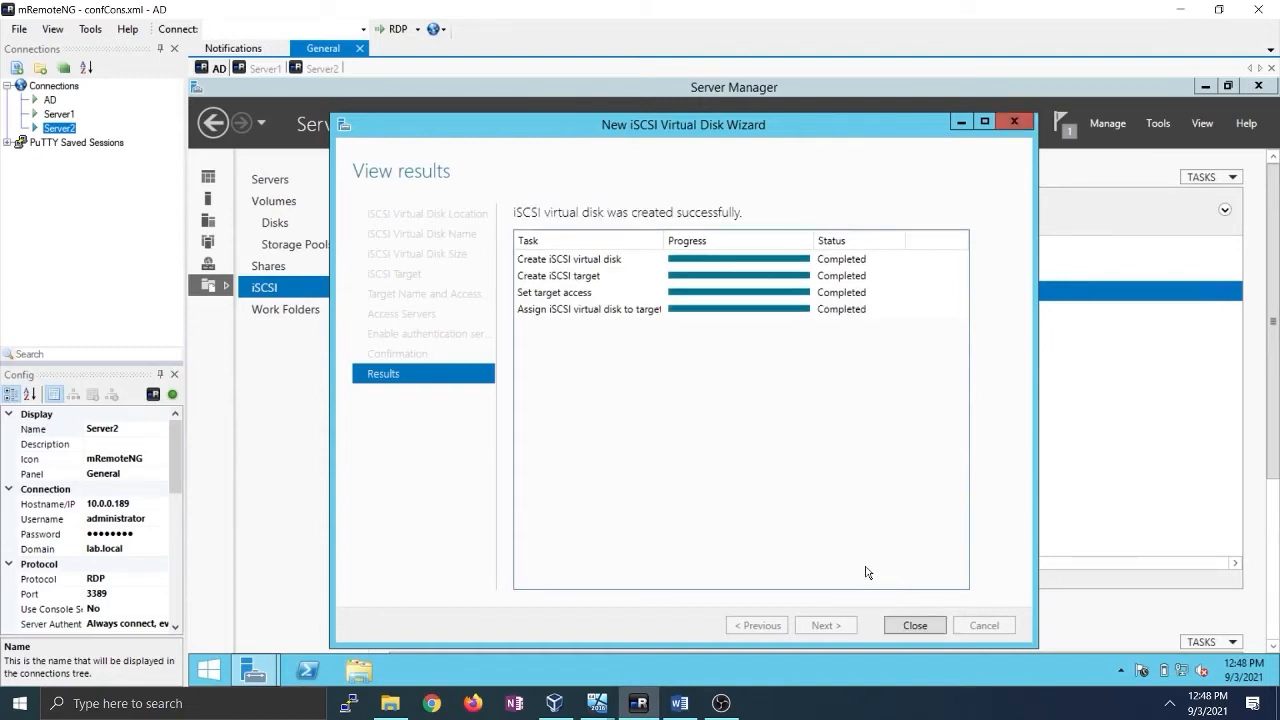
{"action": "left_click", "coordinate": [910, 627]}
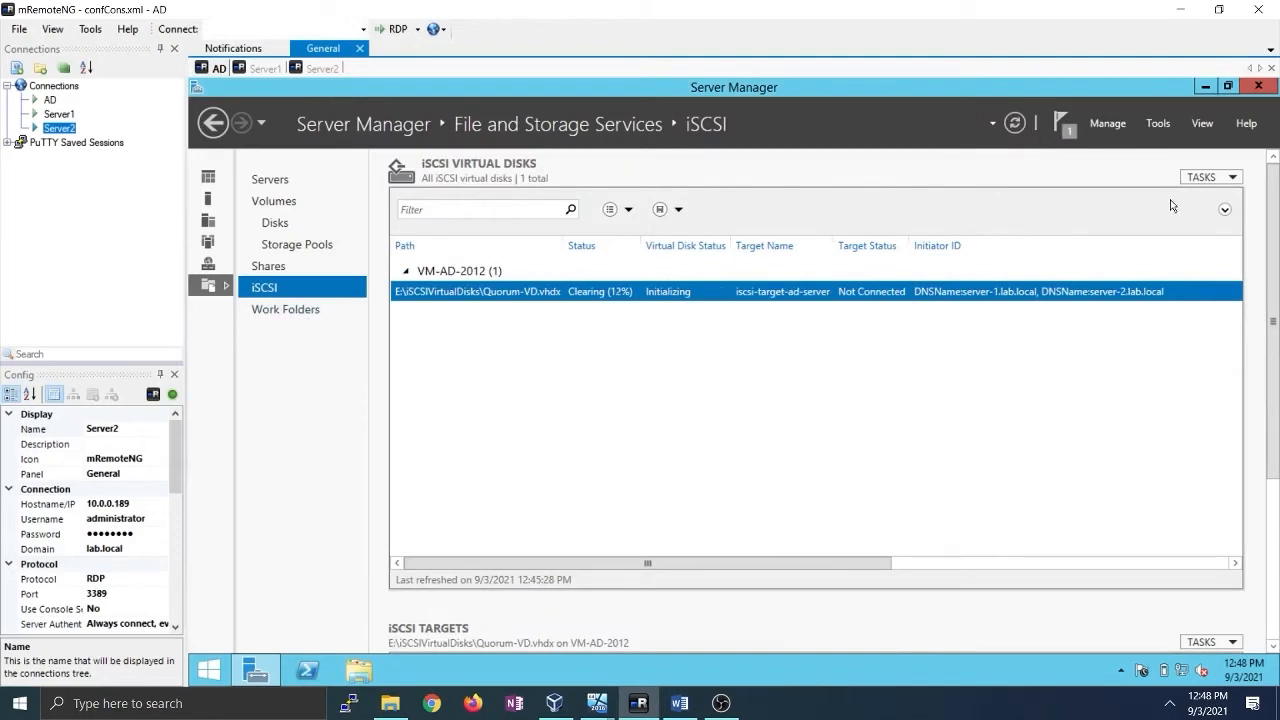
Start another new iSCSI virtual disk on VM-AD-2012 and store it on volume E:
{"action": "left_click", "coordinate": [1228, 175]}
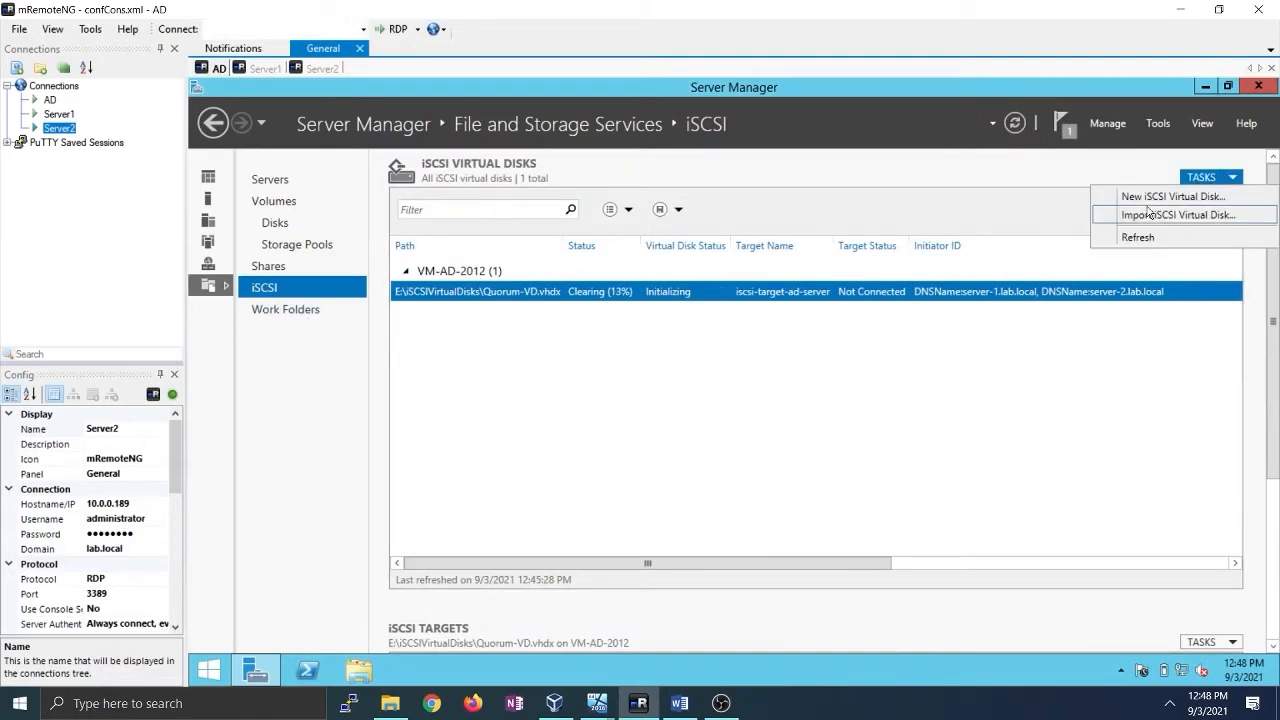
{"action": "left_click", "coordinate": [1135, 199]}
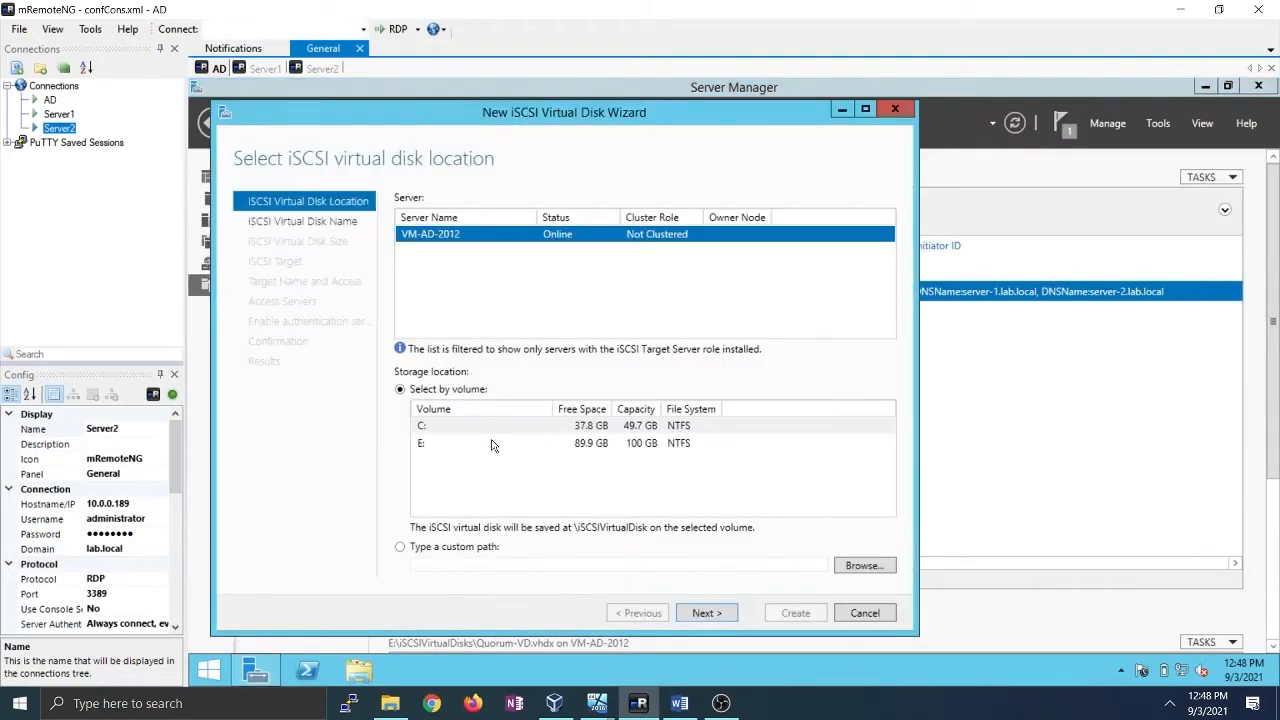
{"action": "left_click", "coordinate": [432, 442]}
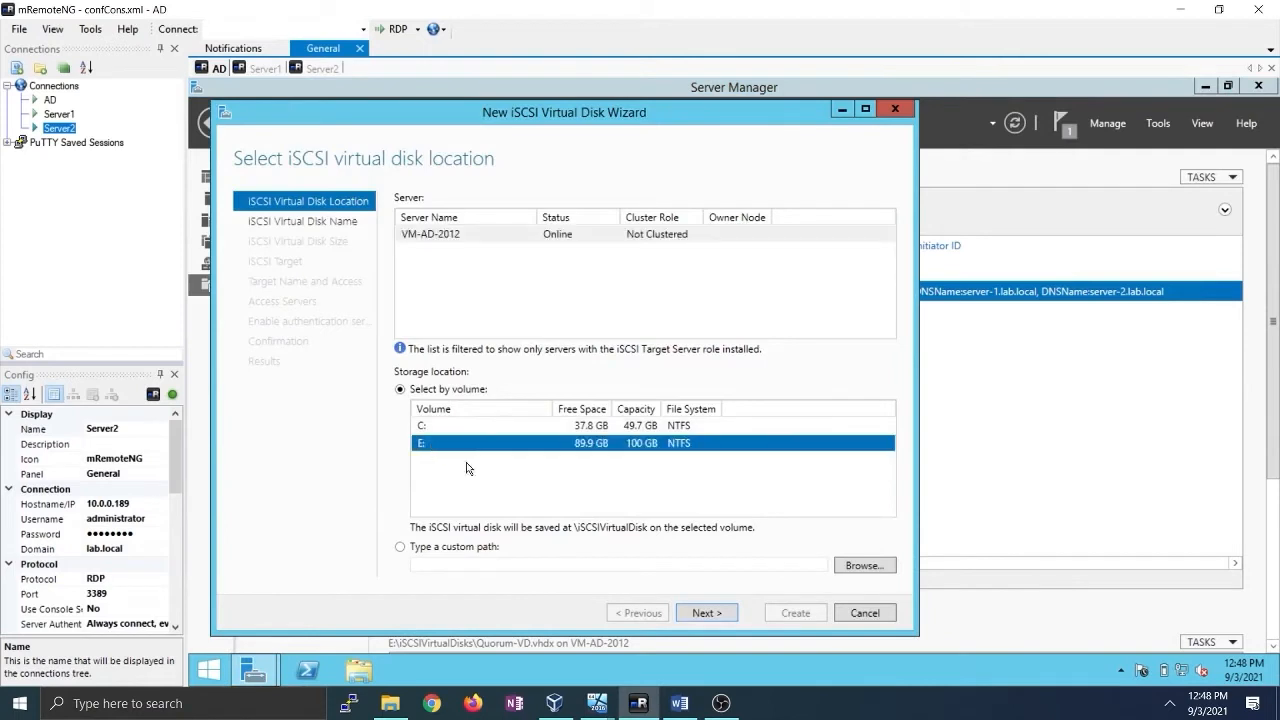
{"action": "left_click", "coordinate": [706, 612]}
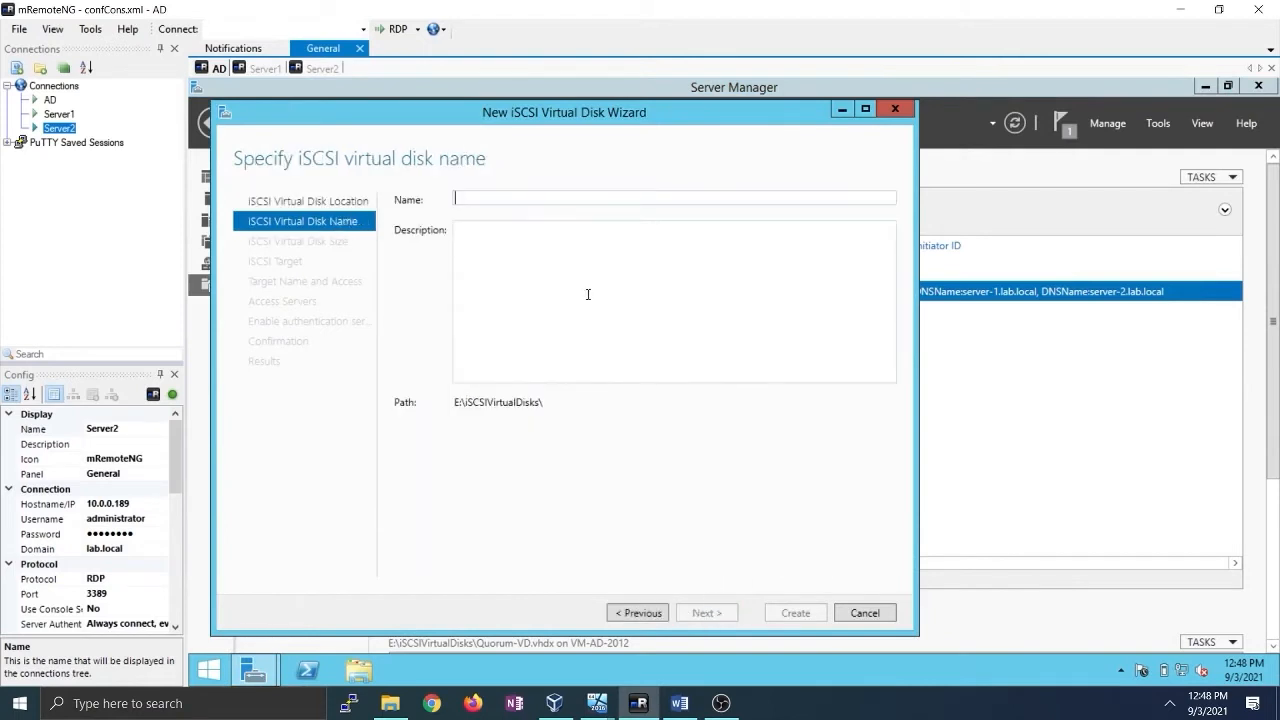
Name the virtual disk SQL-Instance-VD and give it a fixed size of 80 GB
{"action": "type", "text": "SQL"}
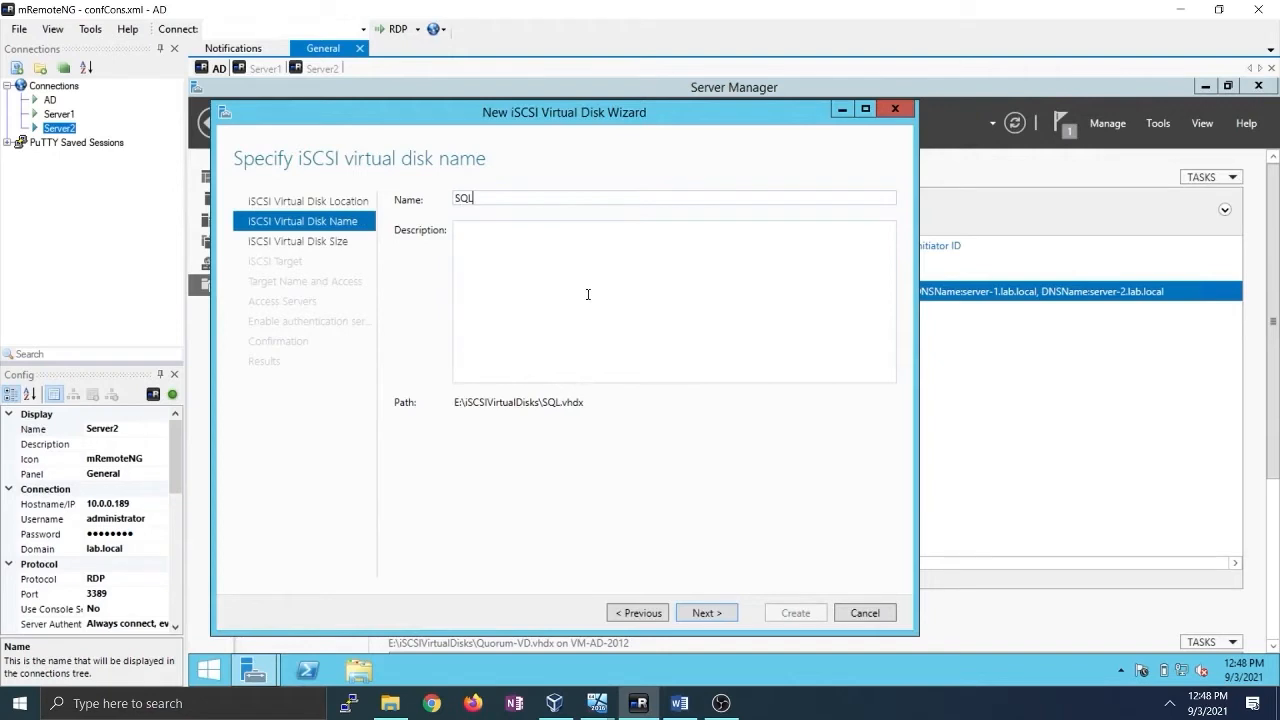
{"action": "type", "text": "-DB-I"}
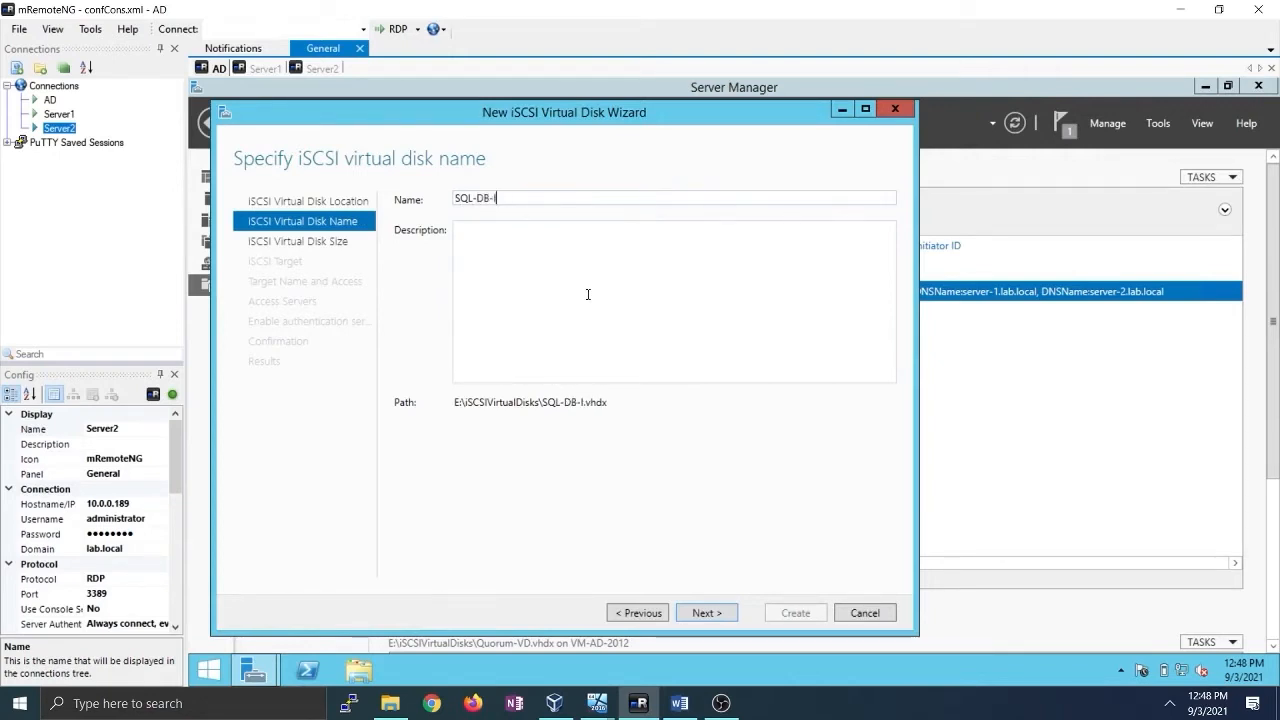
{"action": "key", "text": "BackSpace"}
{"action": "key", "text": "BackSpace"}
{"action": "key", "text": "BackSpace"}
{"action": "key", "text": "BackSpace"}
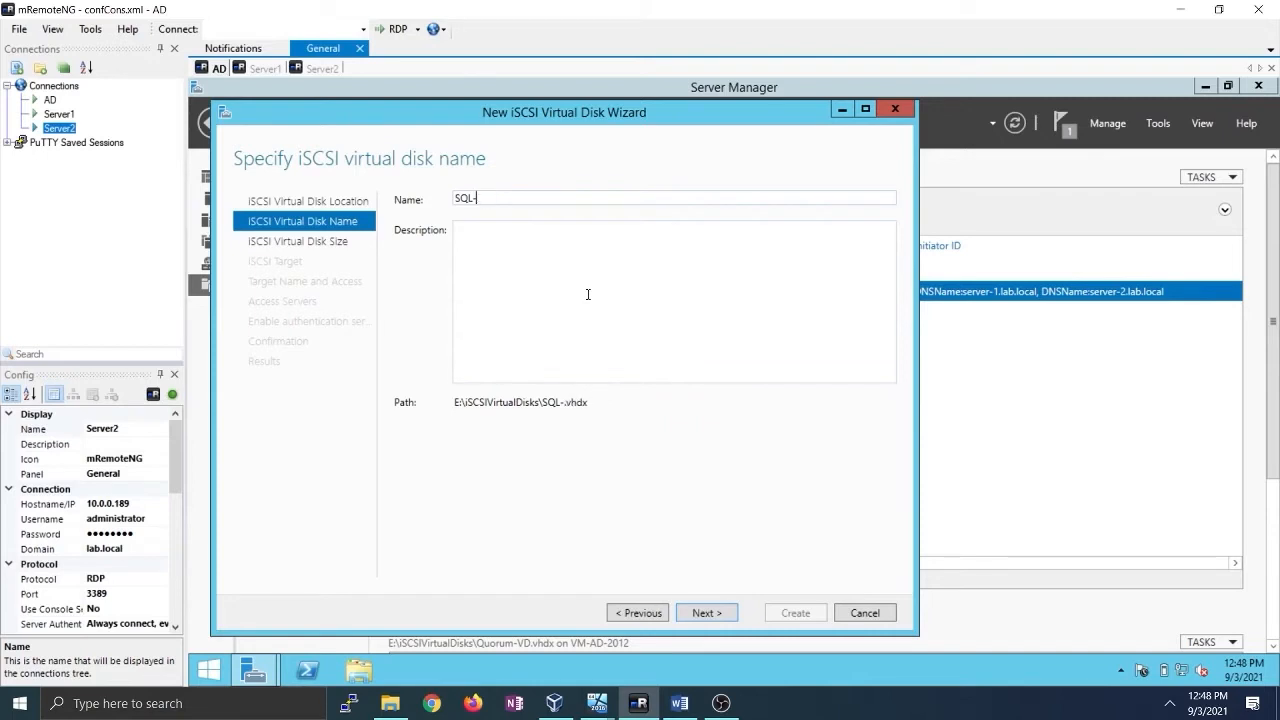
{"action": "type", "text": "Instance-VD"}
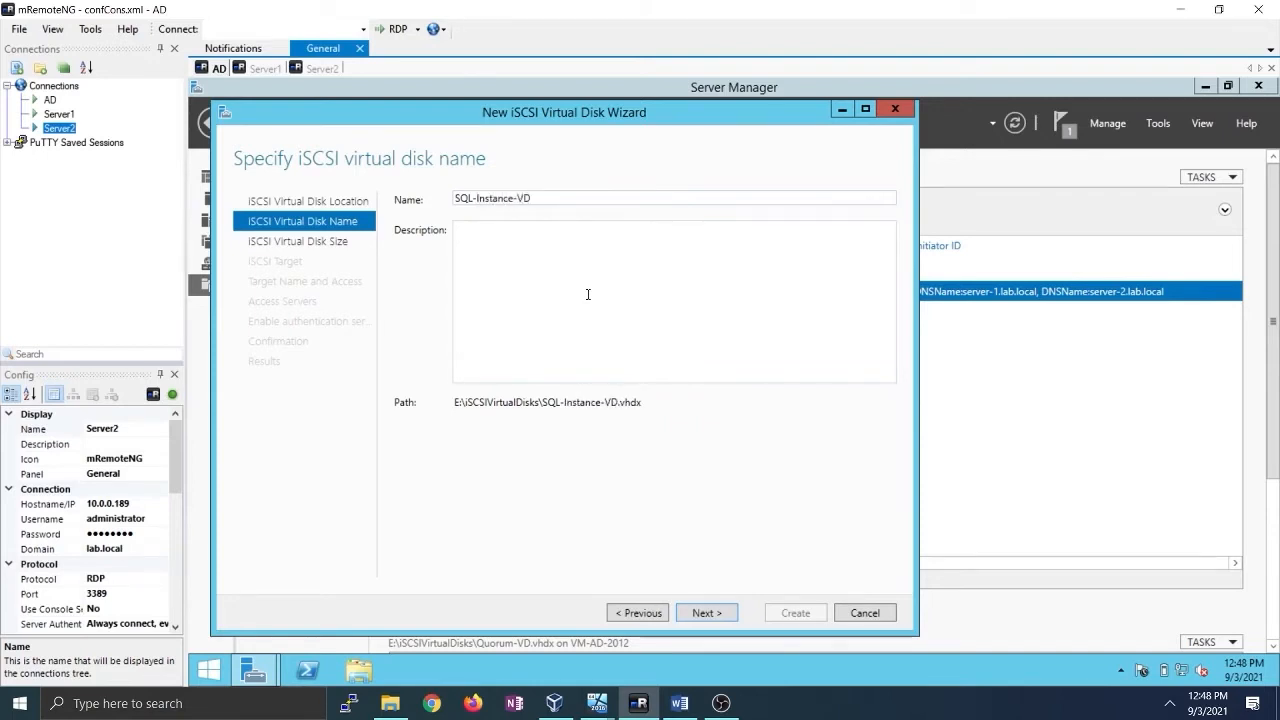
{"action": "left_click", "coordinate": [690, 613]}
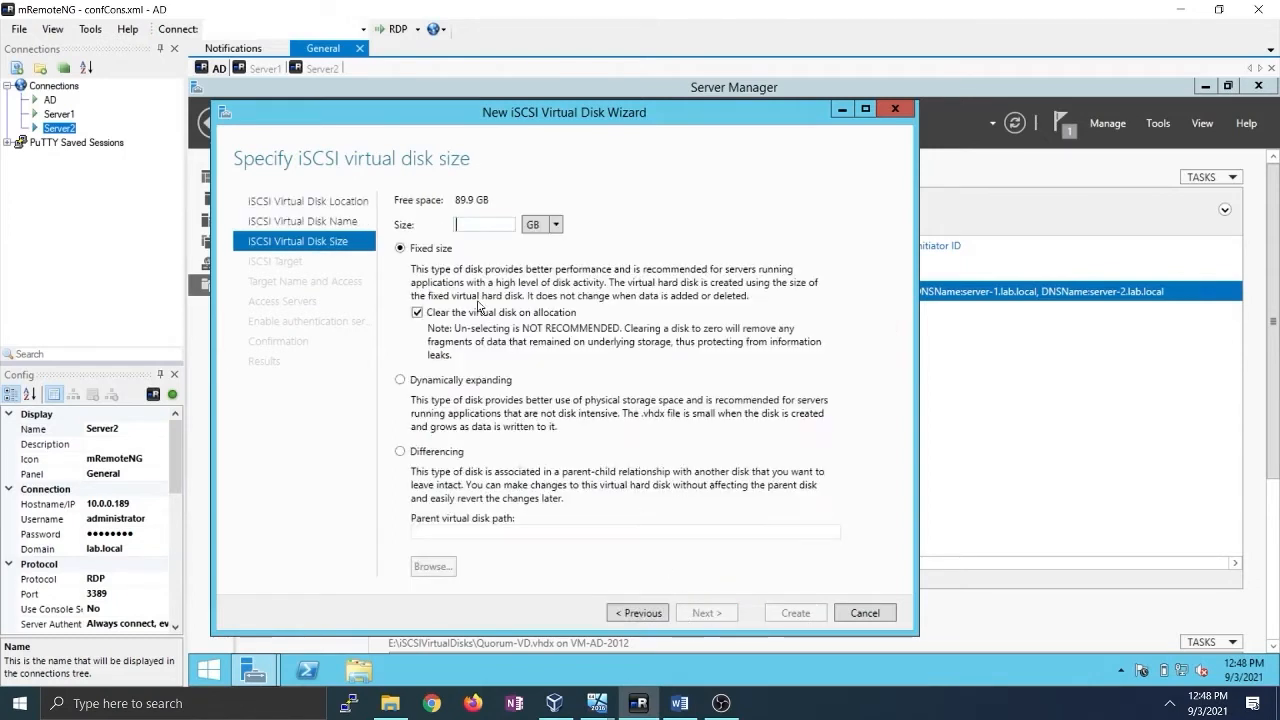
{"action": "type", "text": "80"}
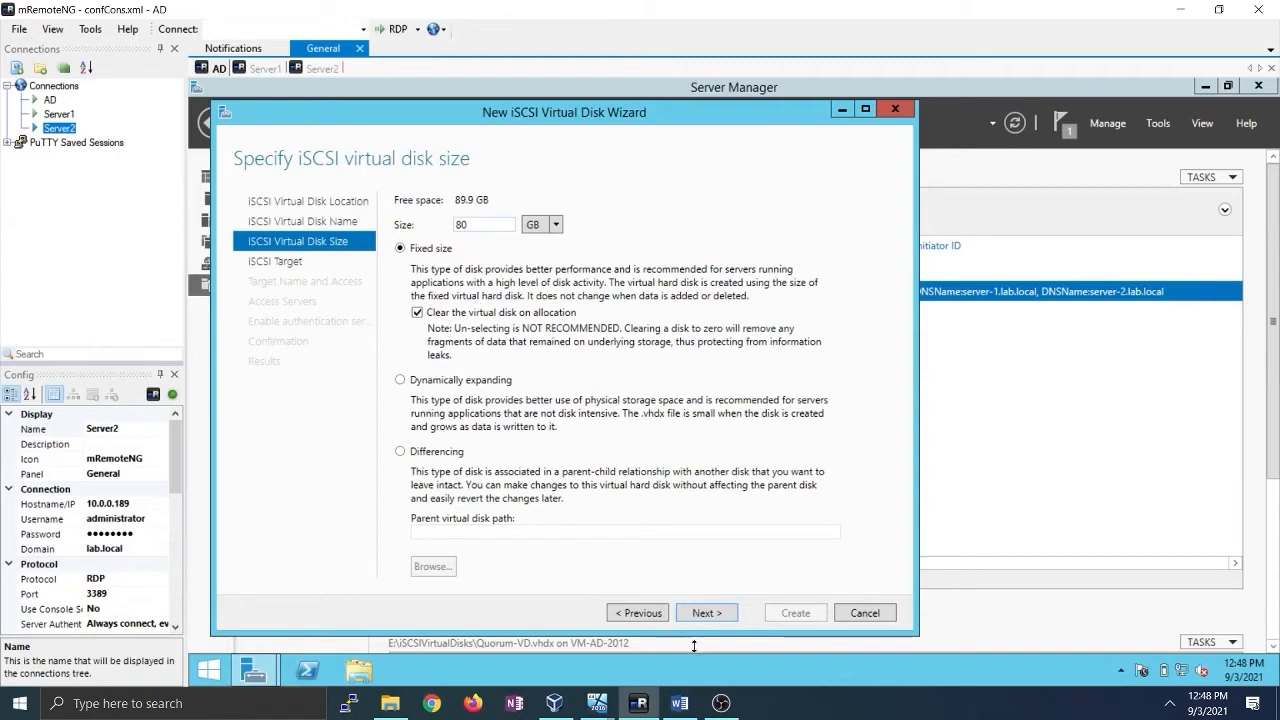
{"action": "left_click", "coordinate": [719, 620]}
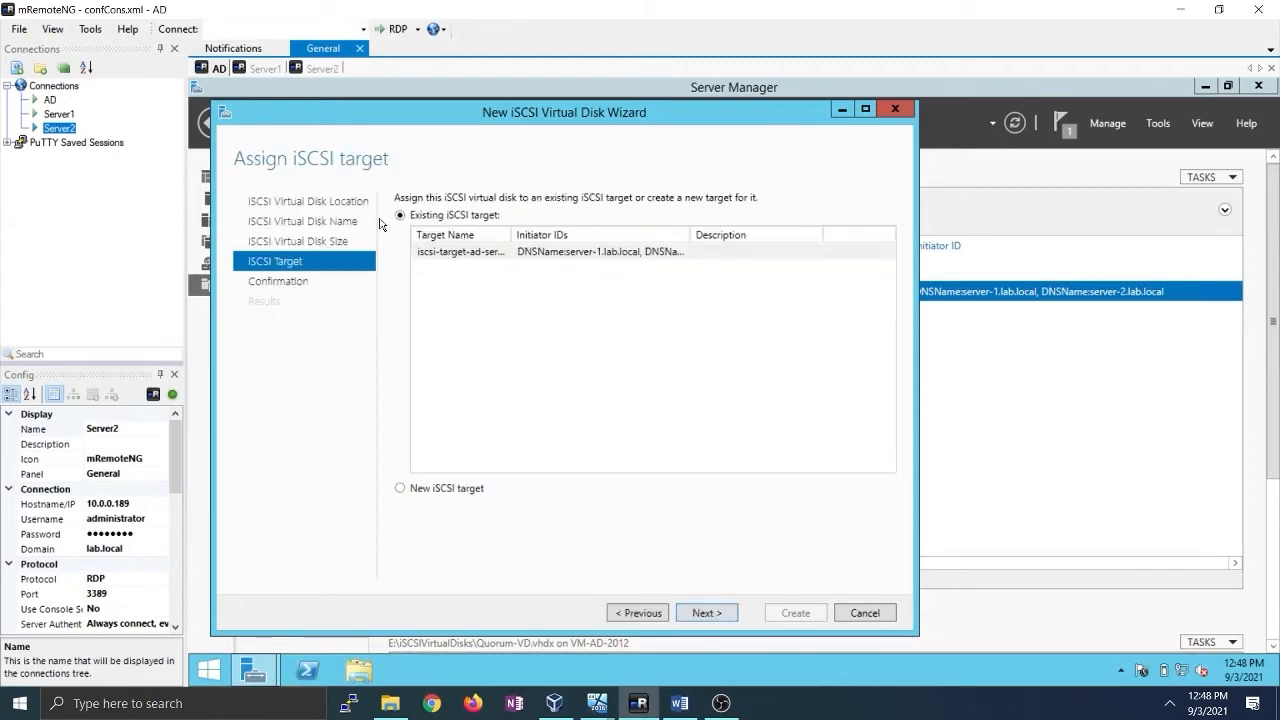
Assign SQL-Instance-VD to the existing target iscsi-target-ad-server and create the disk
{"action": "left_click", "coordinate": [462, 256]}
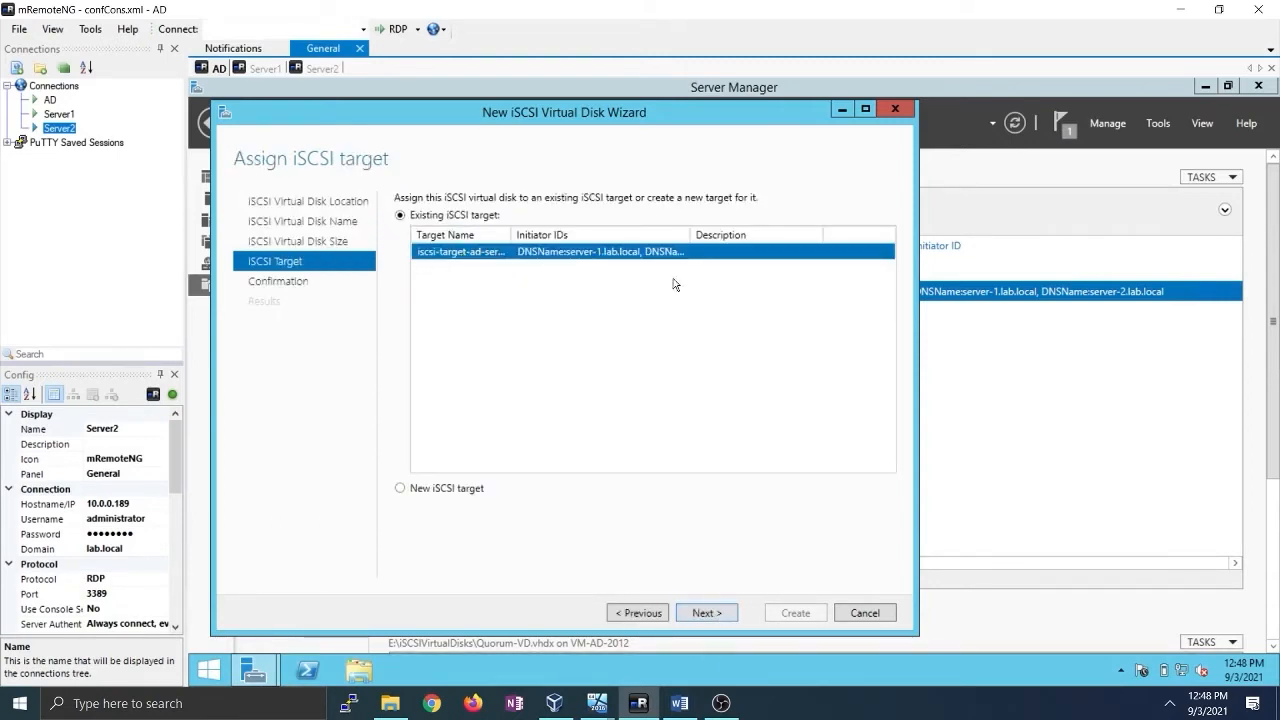
{"action": "left_click_drag", "start_coordinate": [690, 234], "coordinate": [768, 234]}
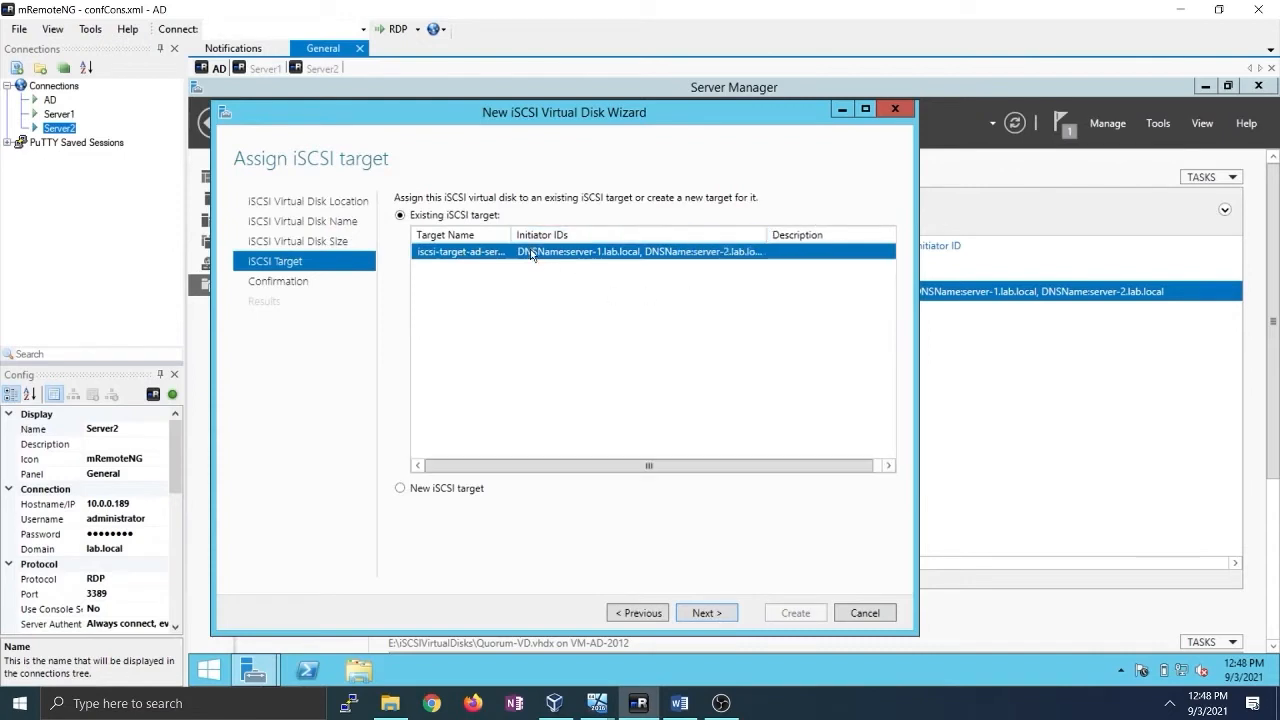
{"action": "left_click", "coordinate": [711, 614]}
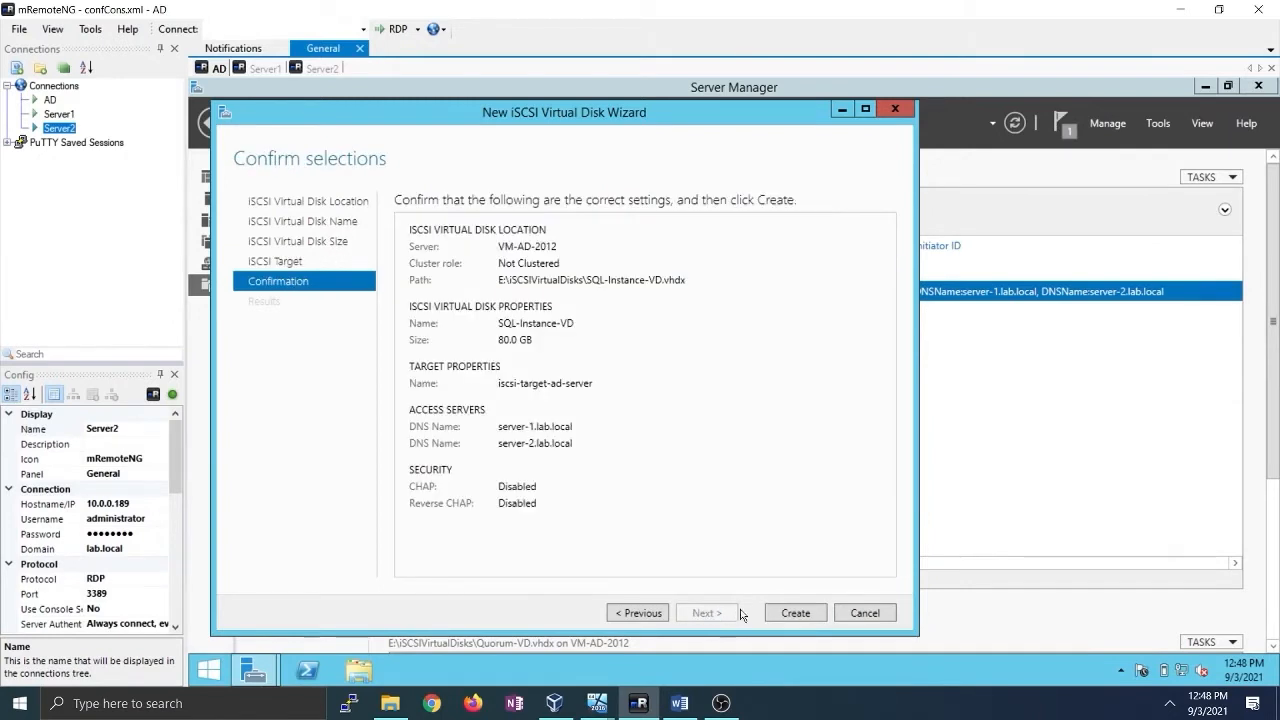
{"action": "left_click", "coordinate": [777, 614]}
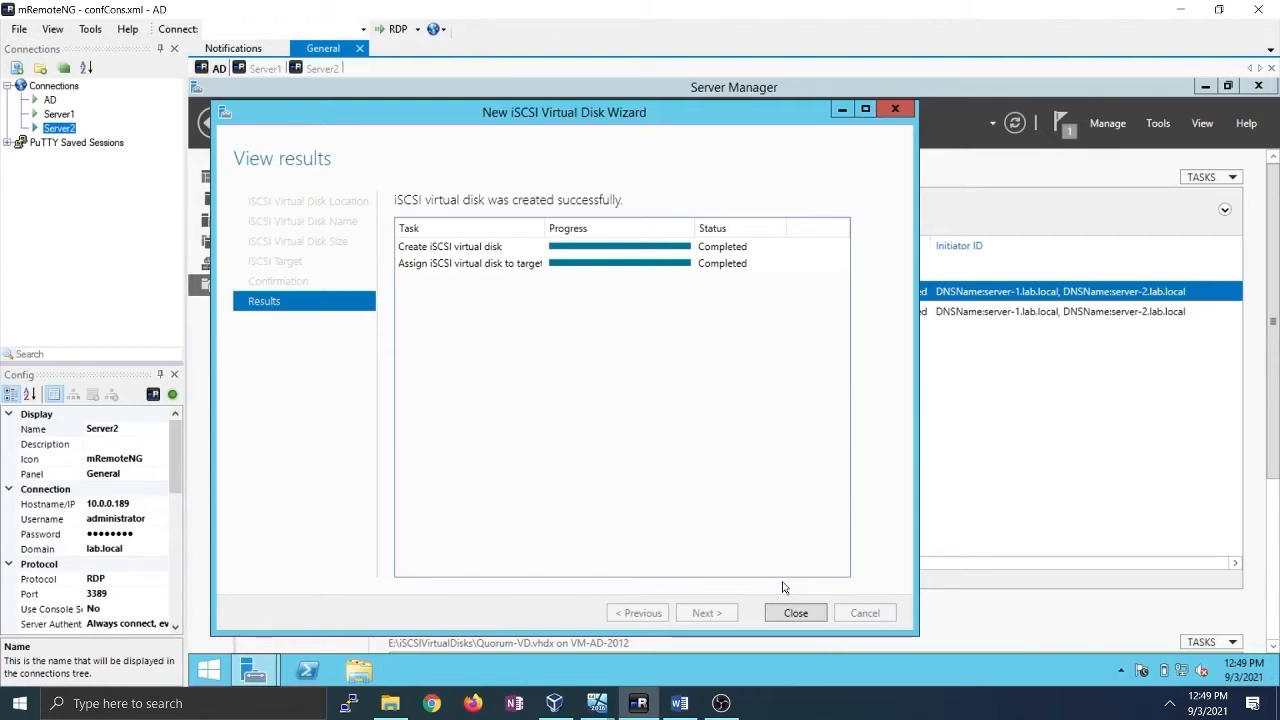
{"action": "left_click", "coordinate": [795, 612]}
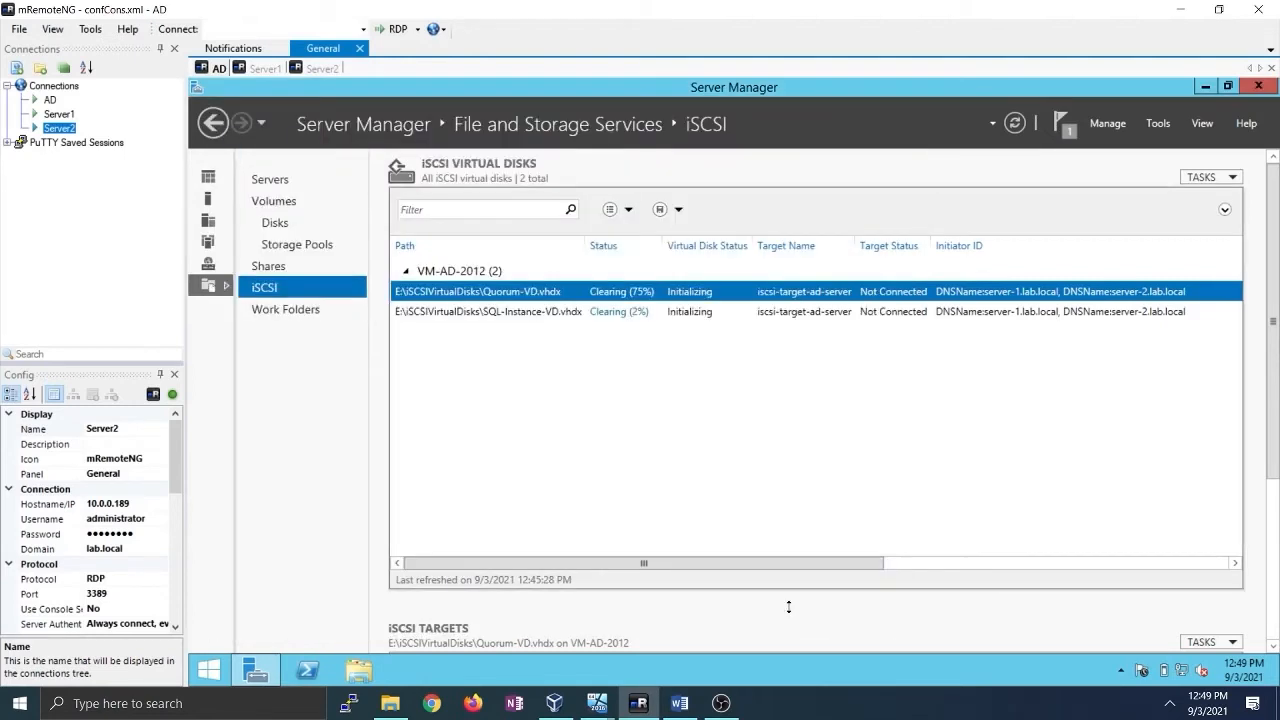
Check the storage-clearing progress of the SQL-Instance-VD disk
{"action": "left_click", "coordinate": [600, 312]}
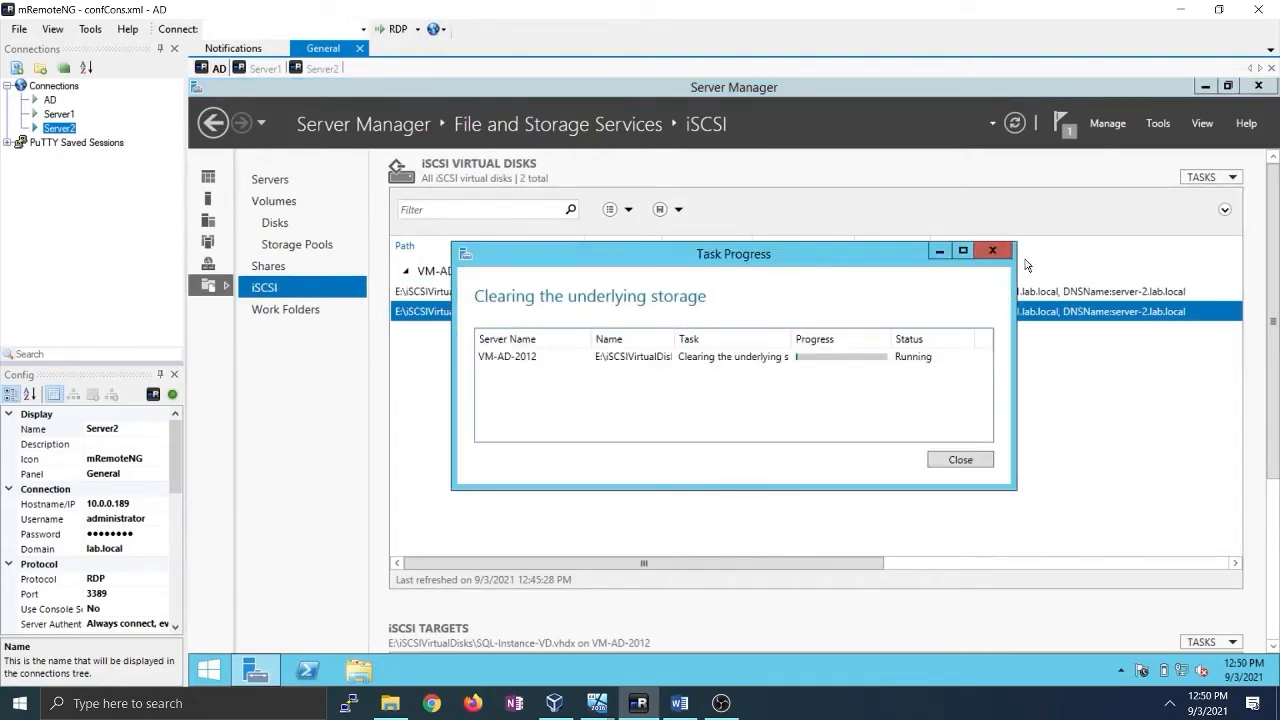
{"action": "left_click", "coordinate": [992, 251]}
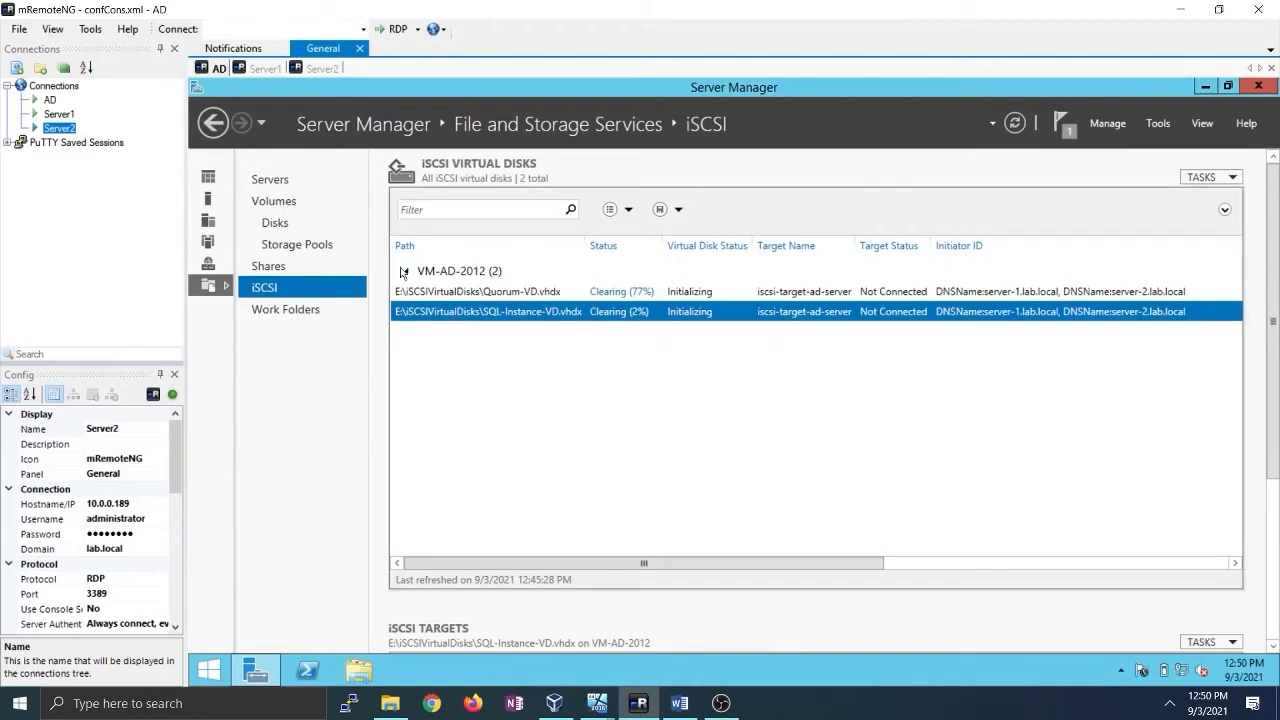
Dismiss the Shutdown Event Tracker on Server2 without giving a reason, and return to the AD session by way of Server1
{"action": "left_click", "coordinate": [258, 70]}
{"action": "left_click", "coordinate": [315, 70]}
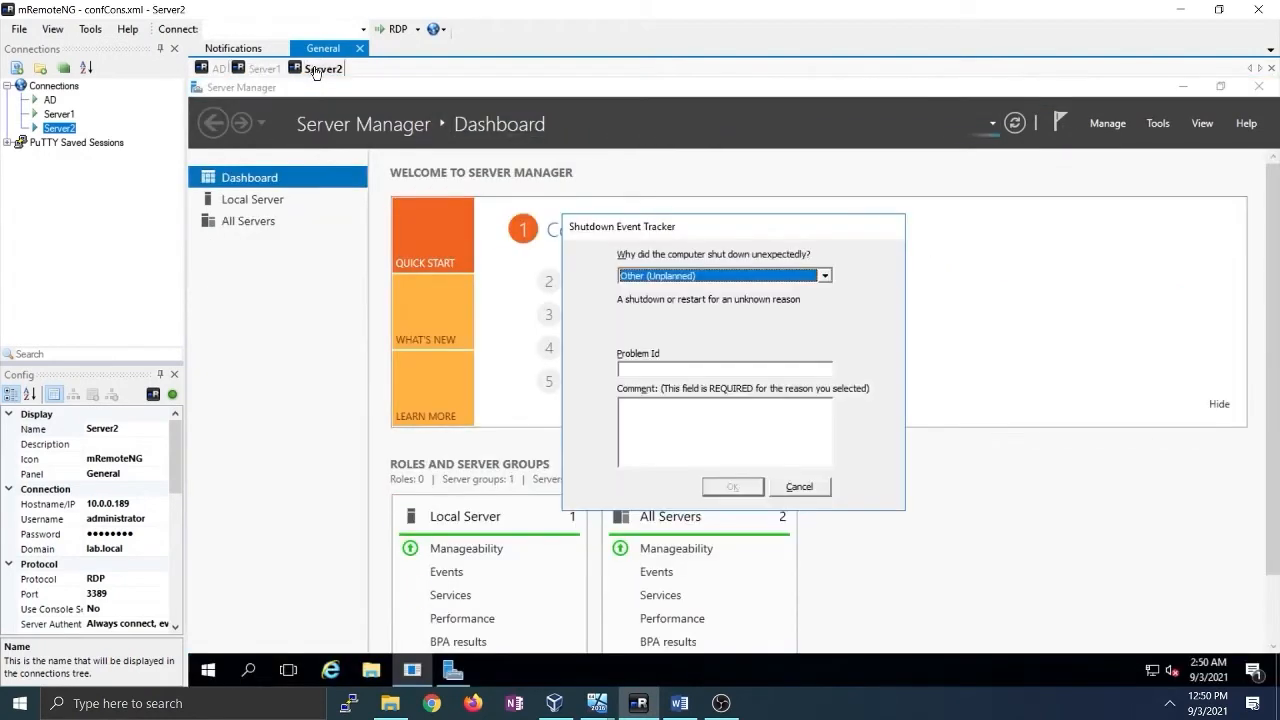
{"action": "left_click", "coordinate": [805, 487]}
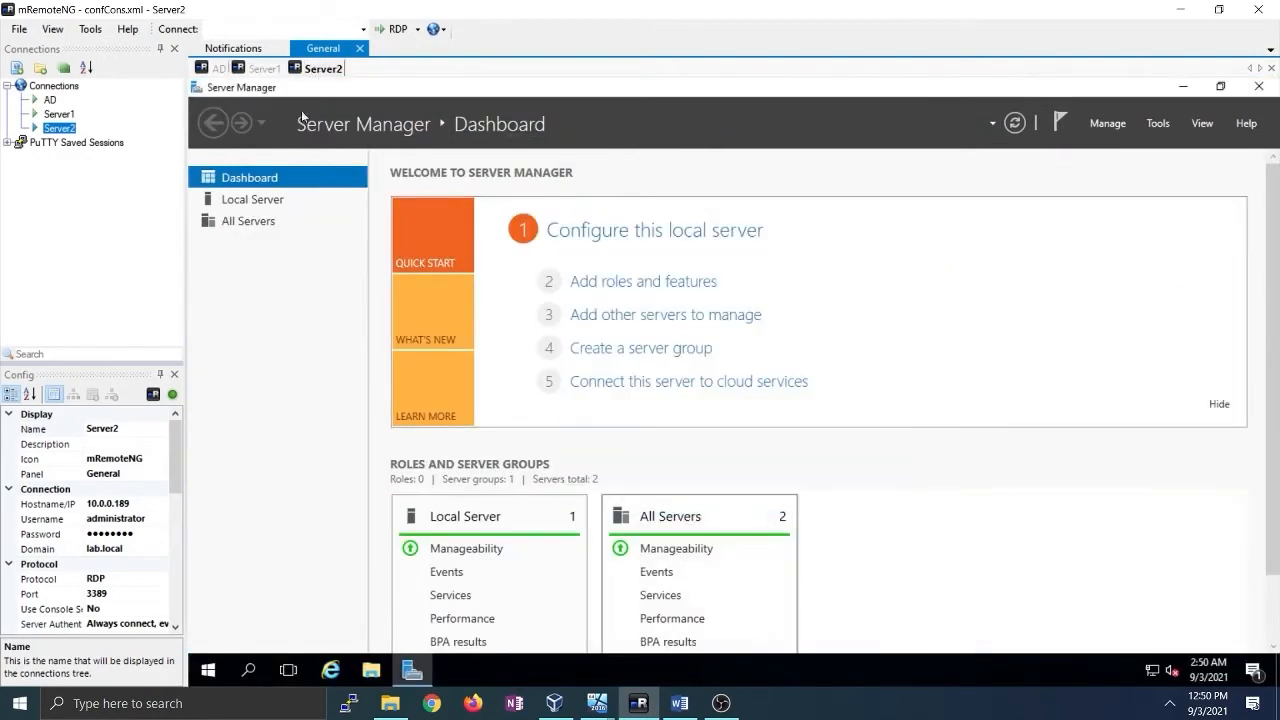
{"action": "left_click", "coordinate": [262, 68]}
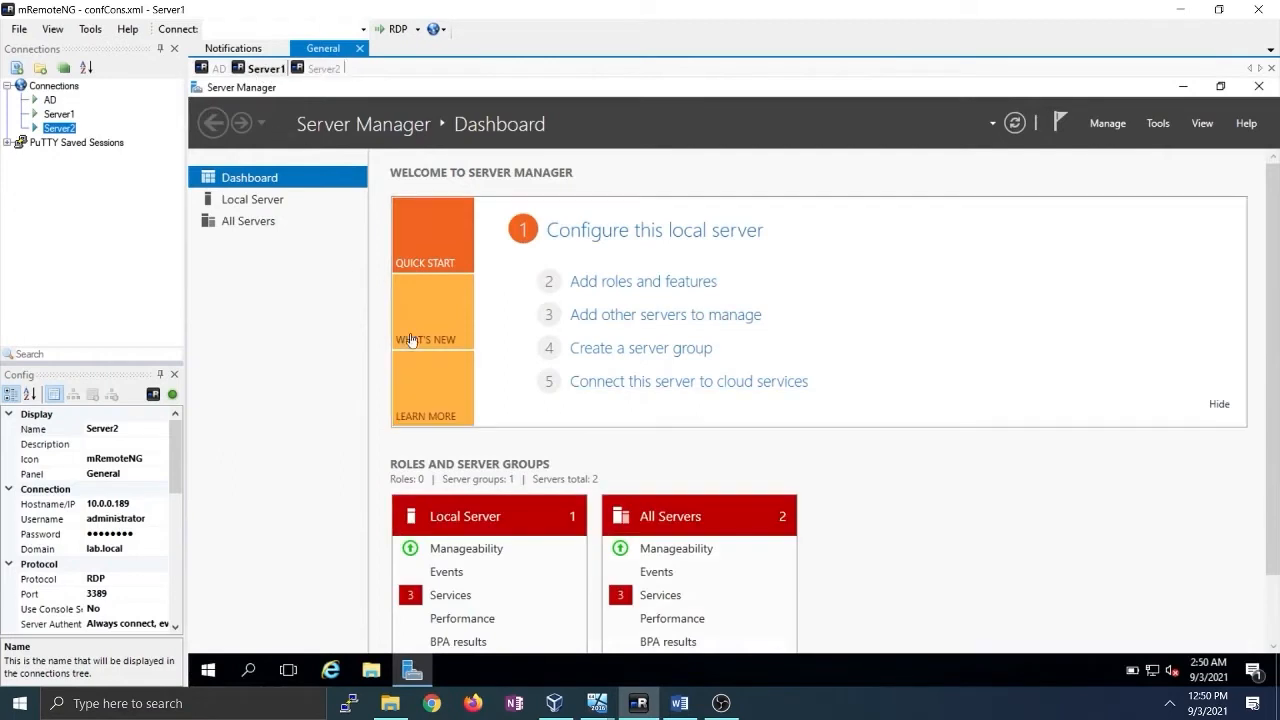
{"action": "left_click", "coordinate": [214, 68]}
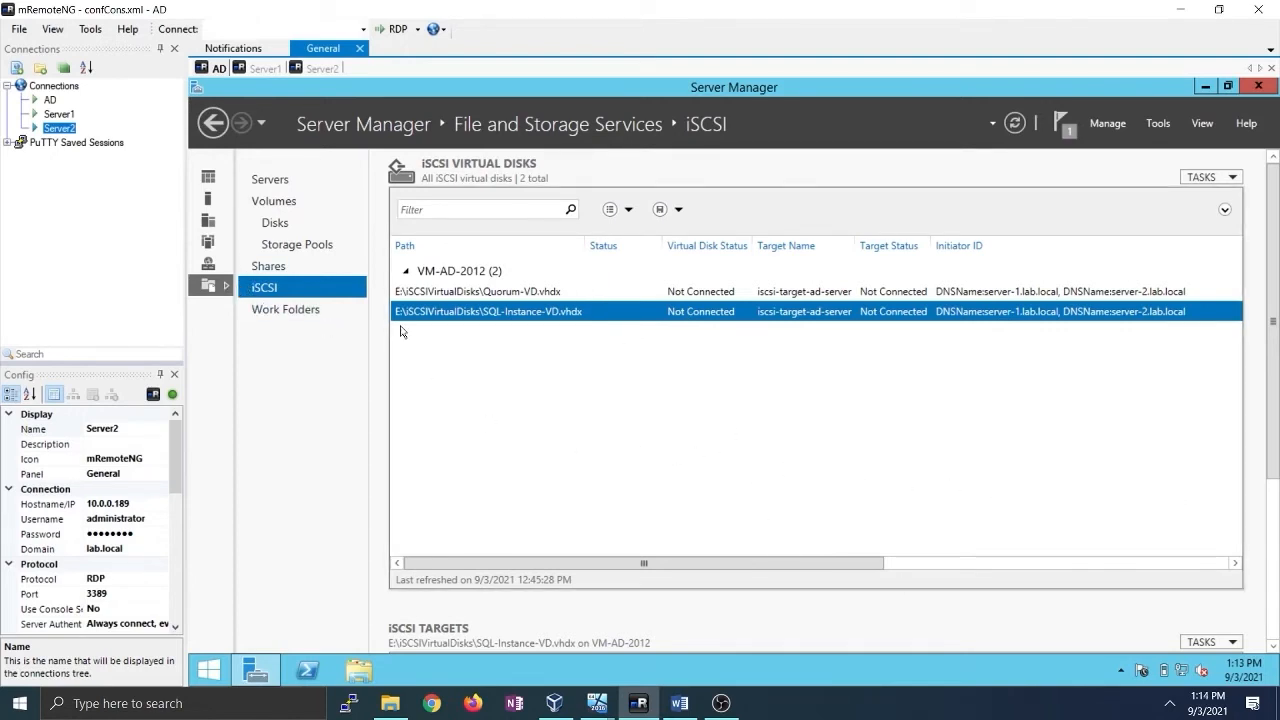
Switch to the Server1 session and open the iSCSI Initiator properties by running iscsicpl
{"action": "left_click", "coordinate": [267, 74]}
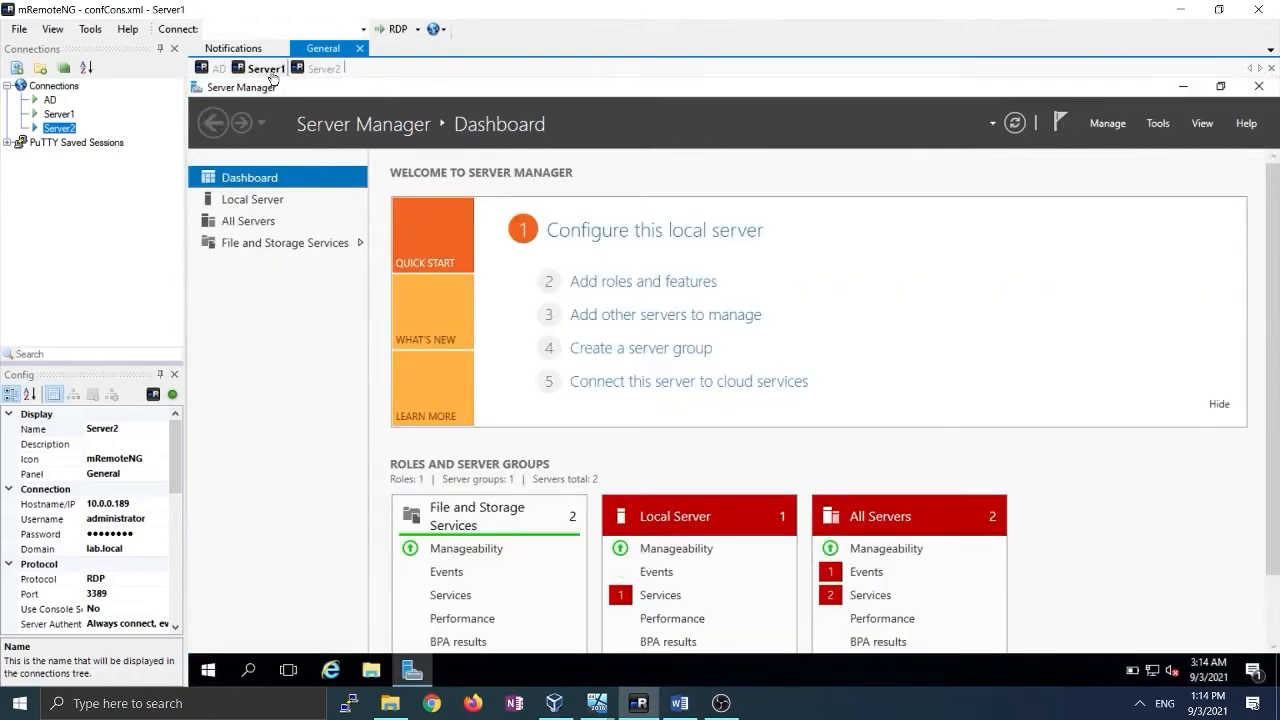
{"action": "right_click", "coordinate": [214, 665]}
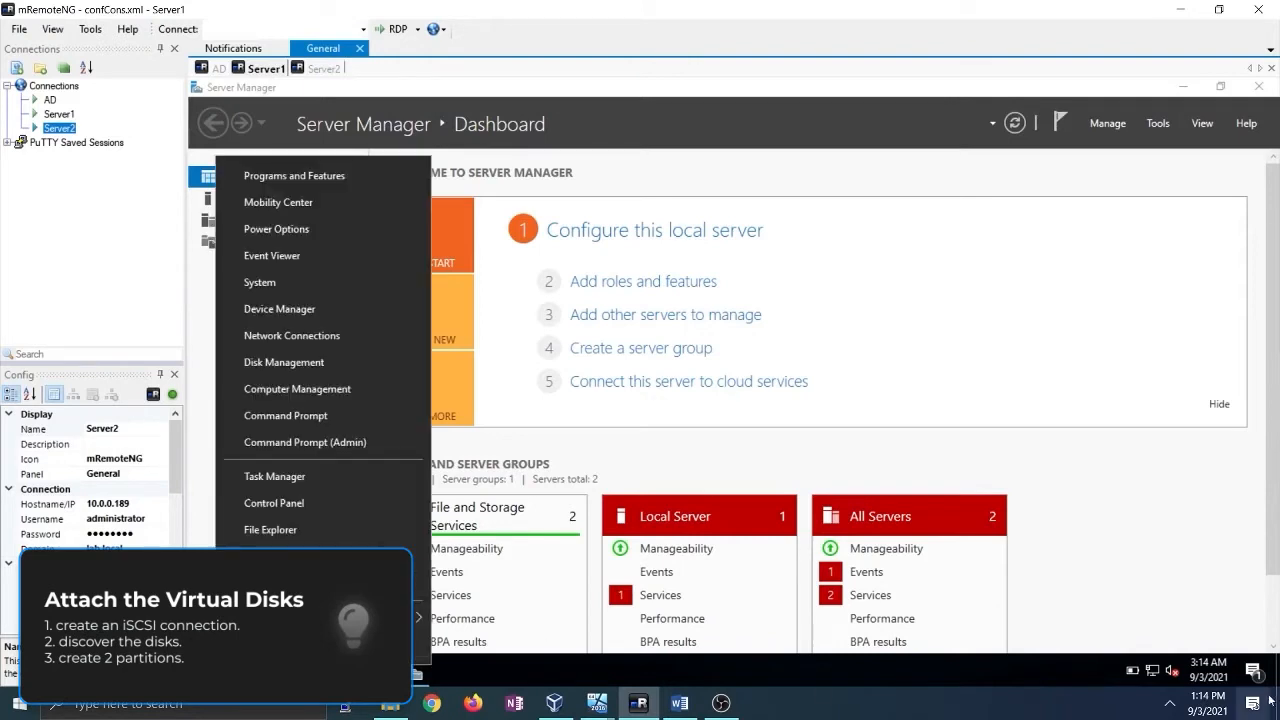
{"action": "left_click", "coordinate": [1160, 706]}
{"action": "left_click", "coordinate": [1200, 705]}
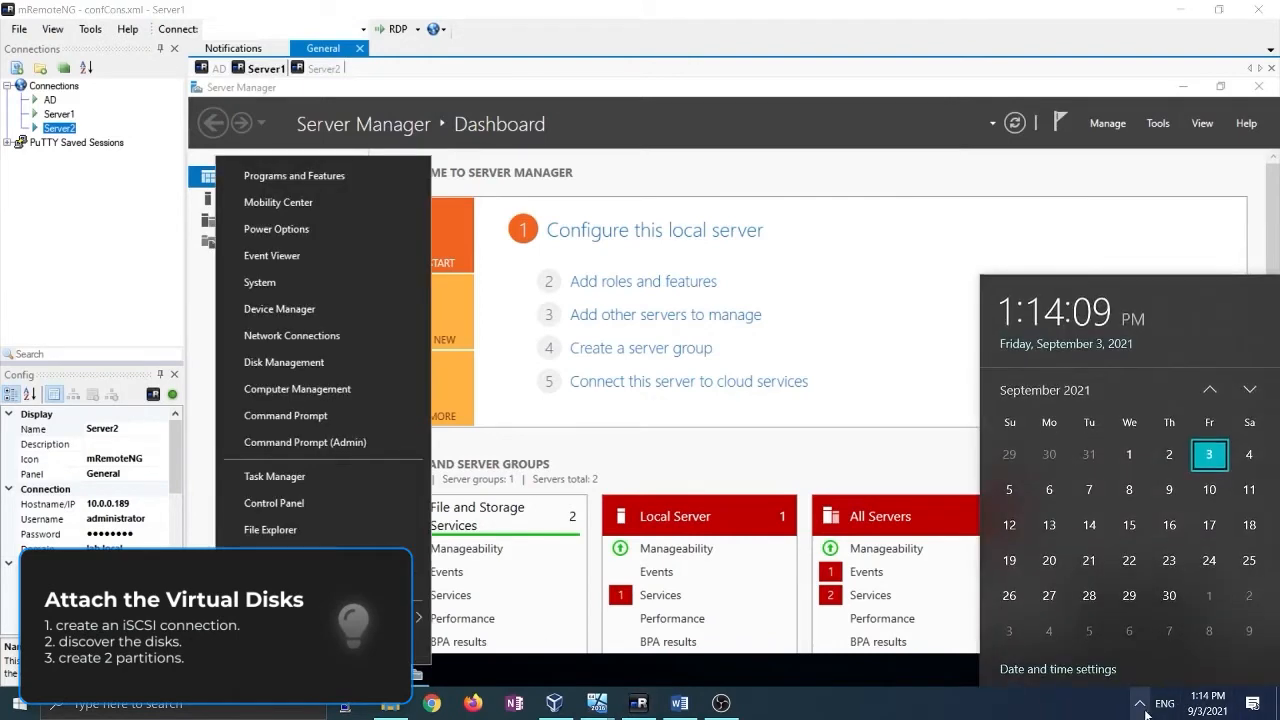
{"action": "left_click", "coordinate": [1138, 709]}
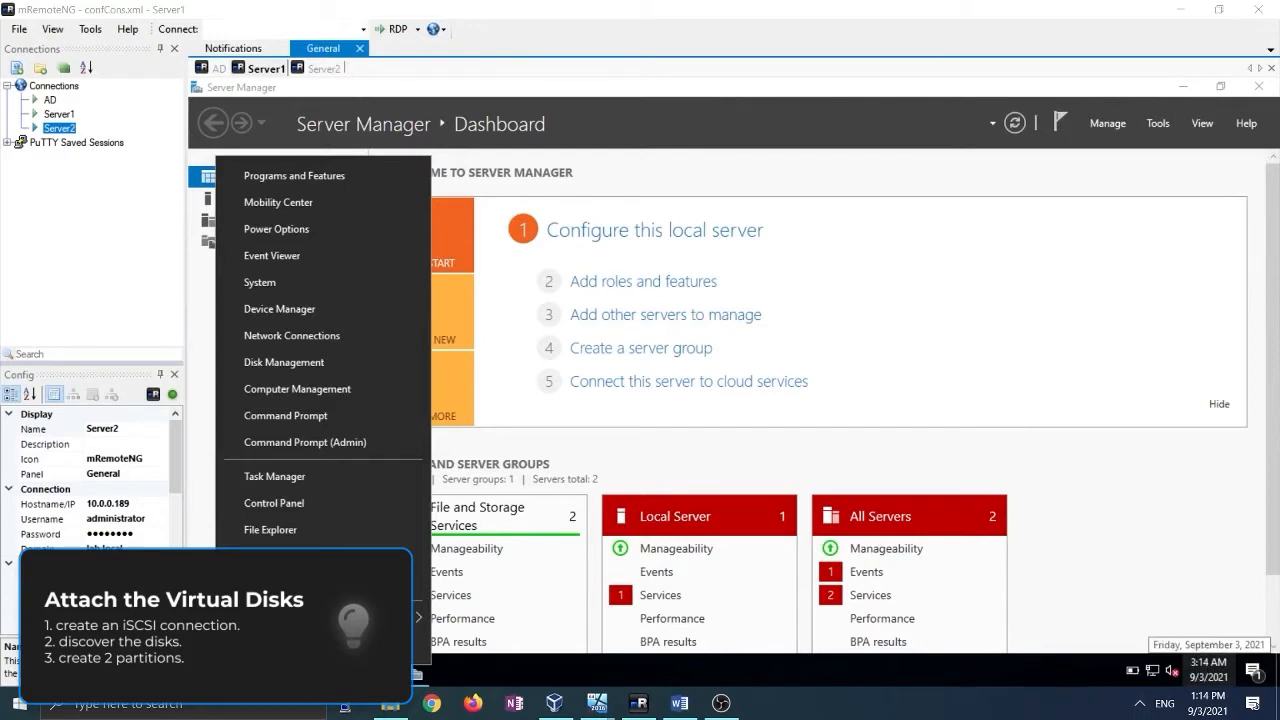
{"action": "left_click", "coordinate": [280, 584]}
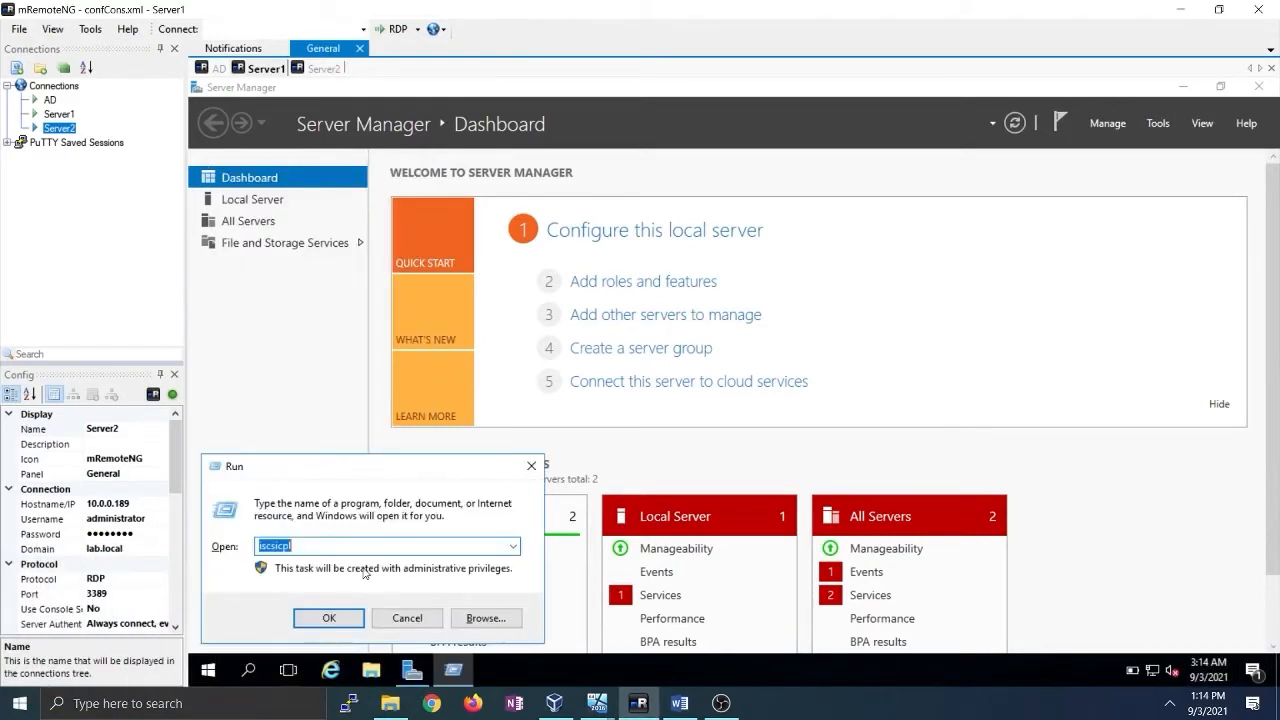
{"action": "key", "text": "Return"}
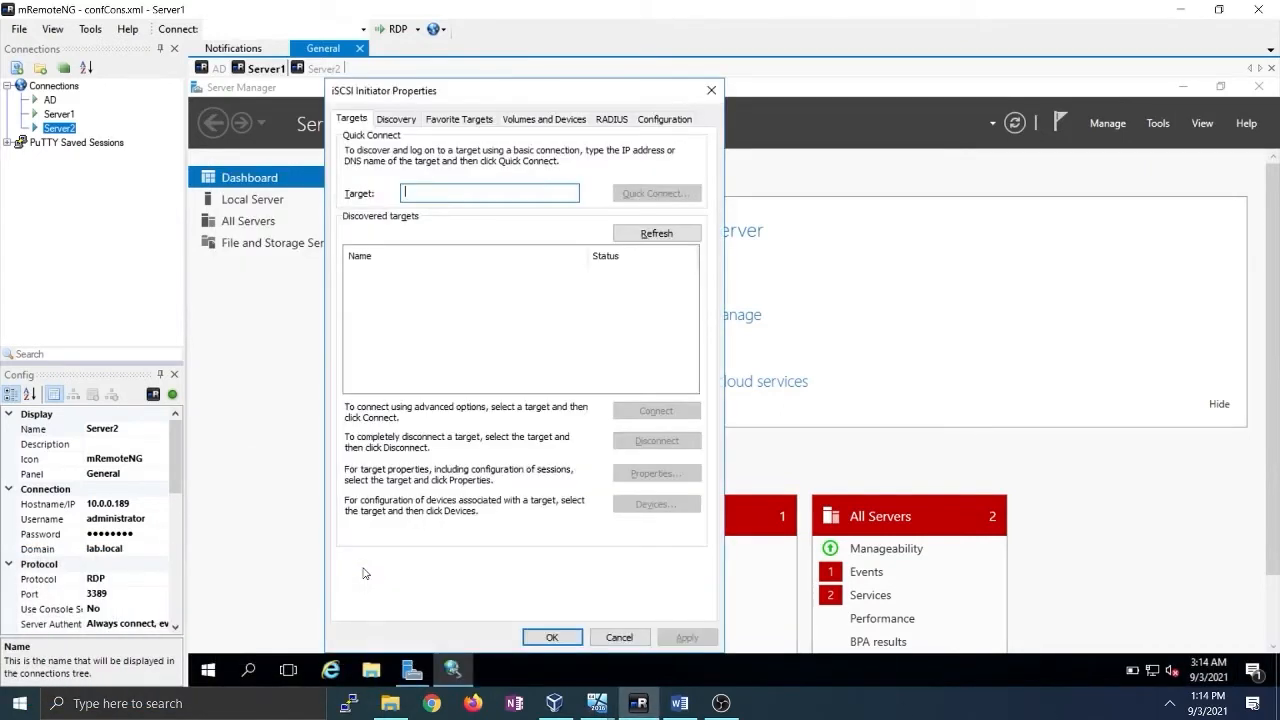
Try to quick-connect Server1 to the iSCSI target at the AD server's IP address, and close the connection report
{"action": "type", "text": "10.0"}
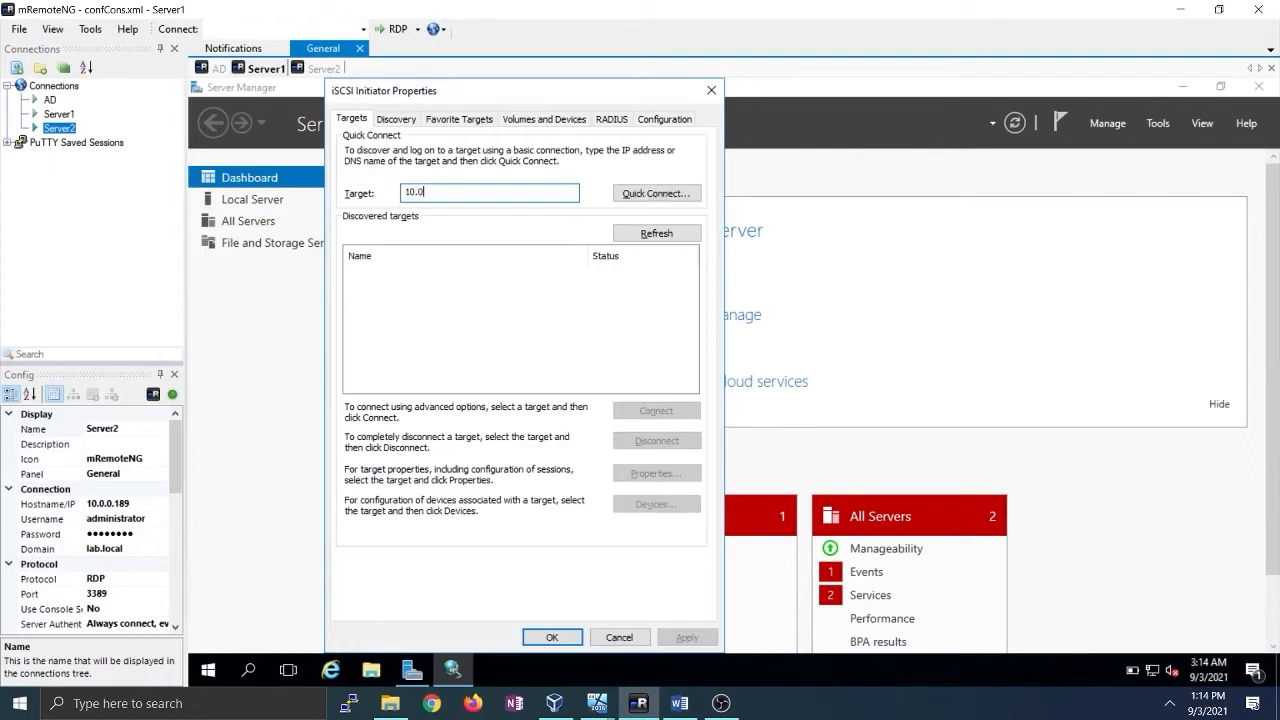
{"action": "left_click", "coordinate": [52, 100]}
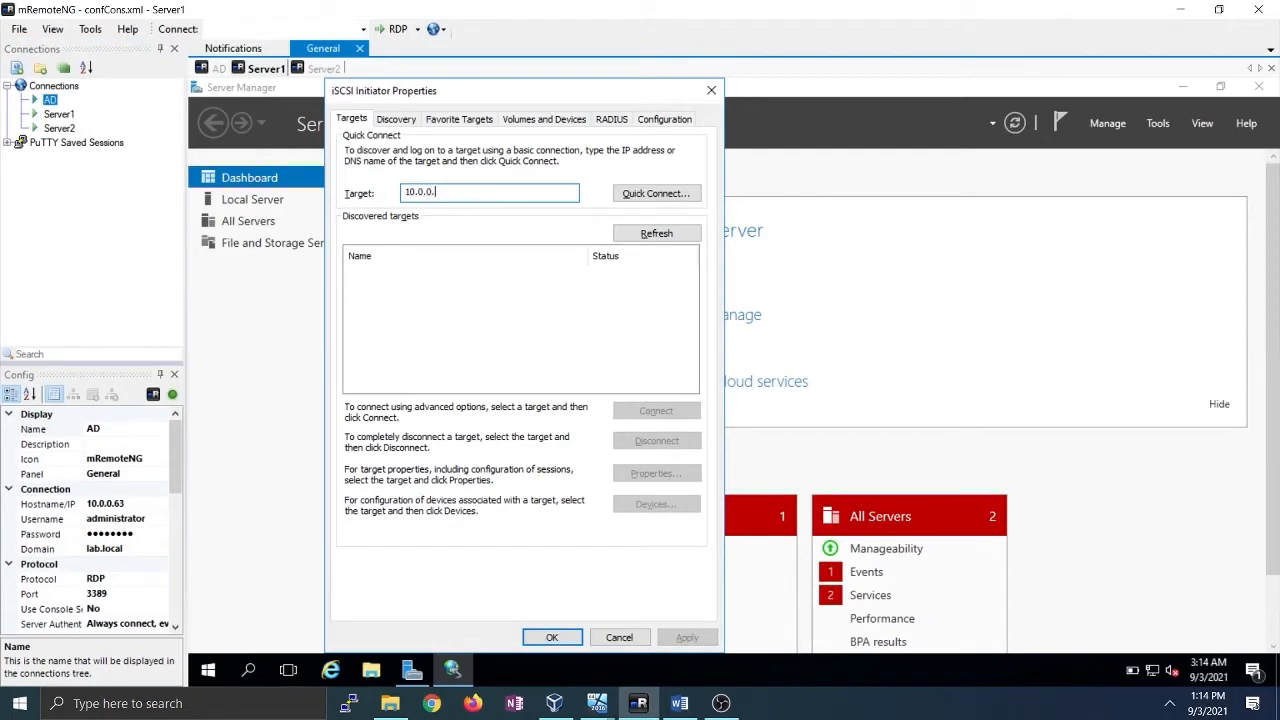
{"action": "left_click", "coordinate": [636, 194]}
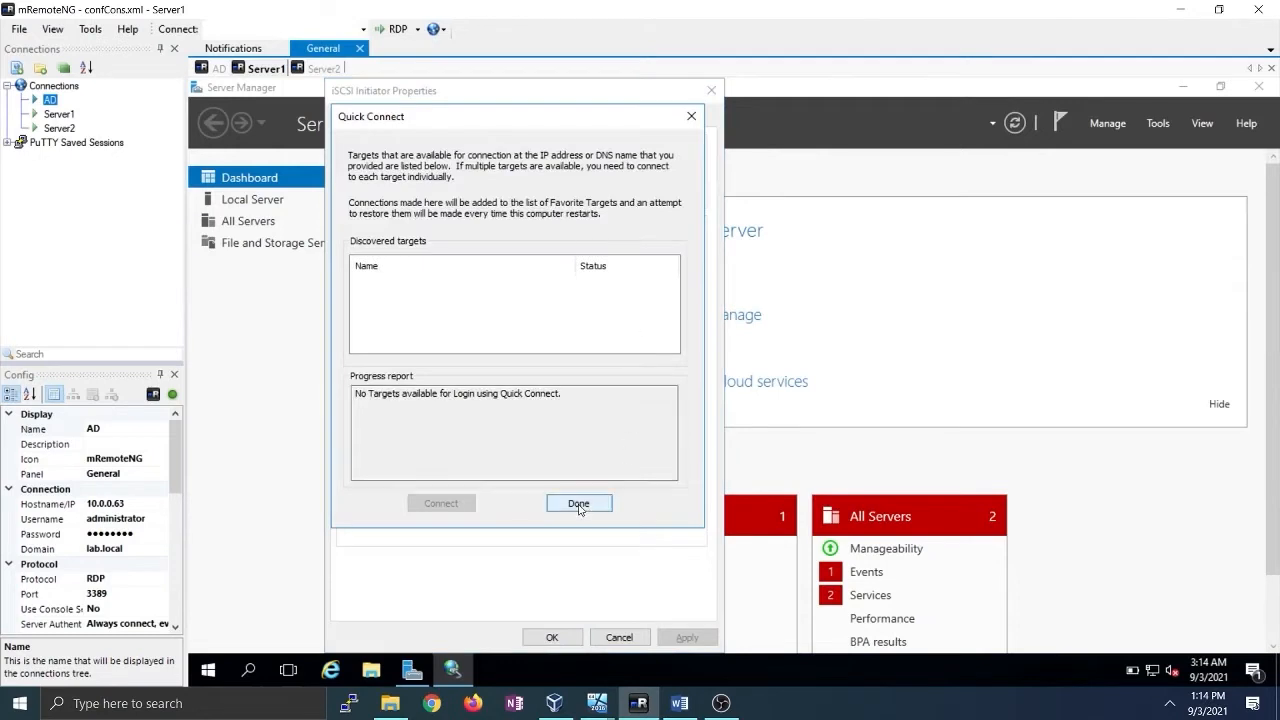
{"action": "left_click", "coordinate": [578, 503]}
Enter AD as the quick-connect target, and switch to the AD session to inspect the iSCSI target entry
{"action": "left_click", "coordinate": [441, 191]}
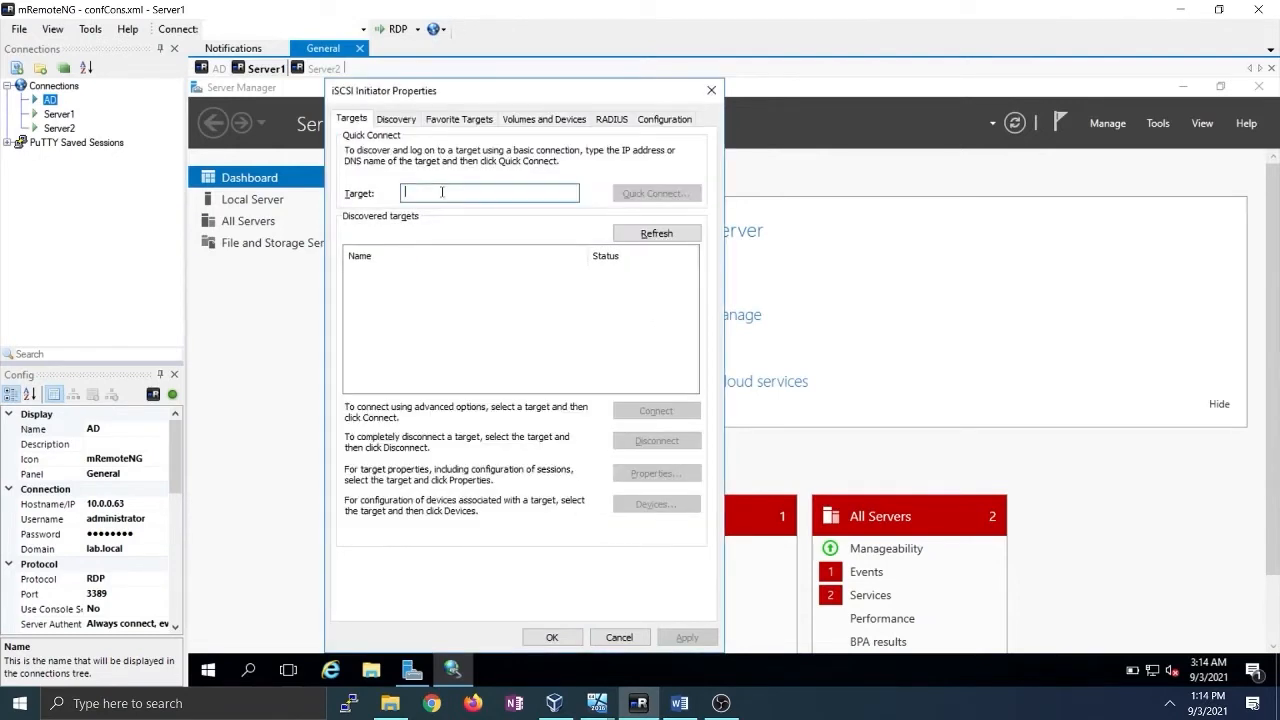
{"action": "type", "text": "AD"}
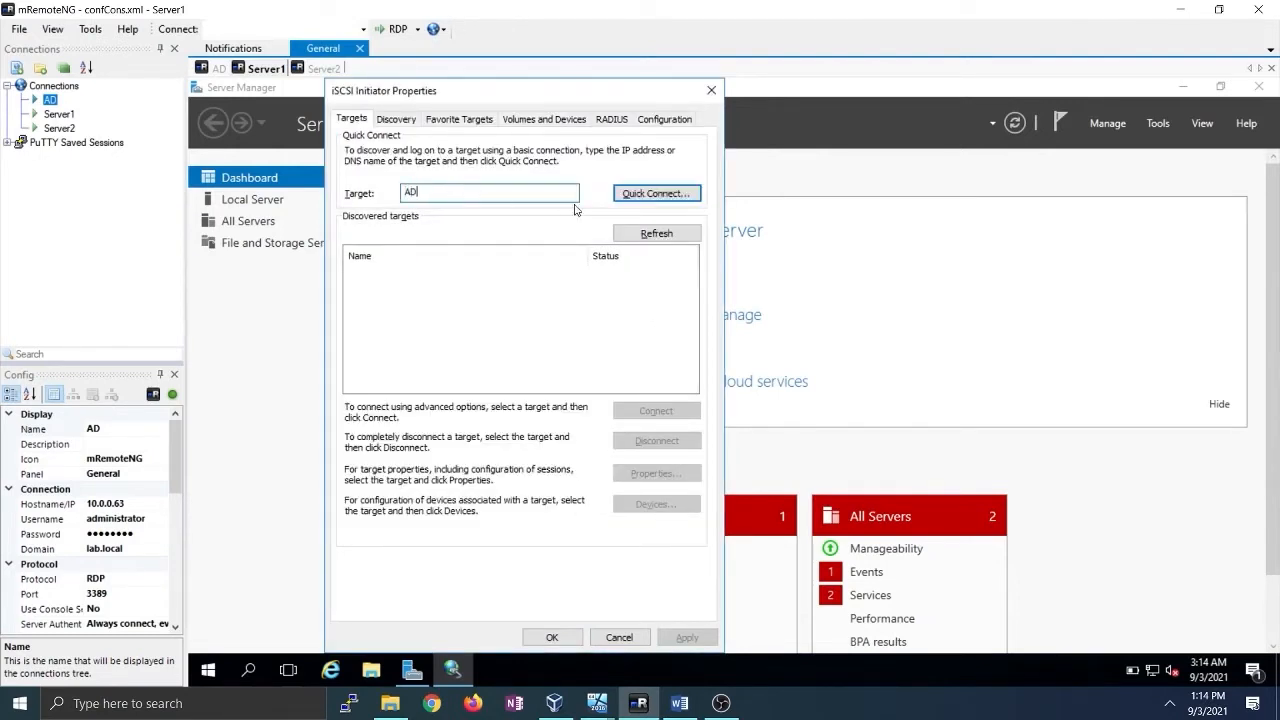
{"action": "left_click", "coordinate": [50, 102]}
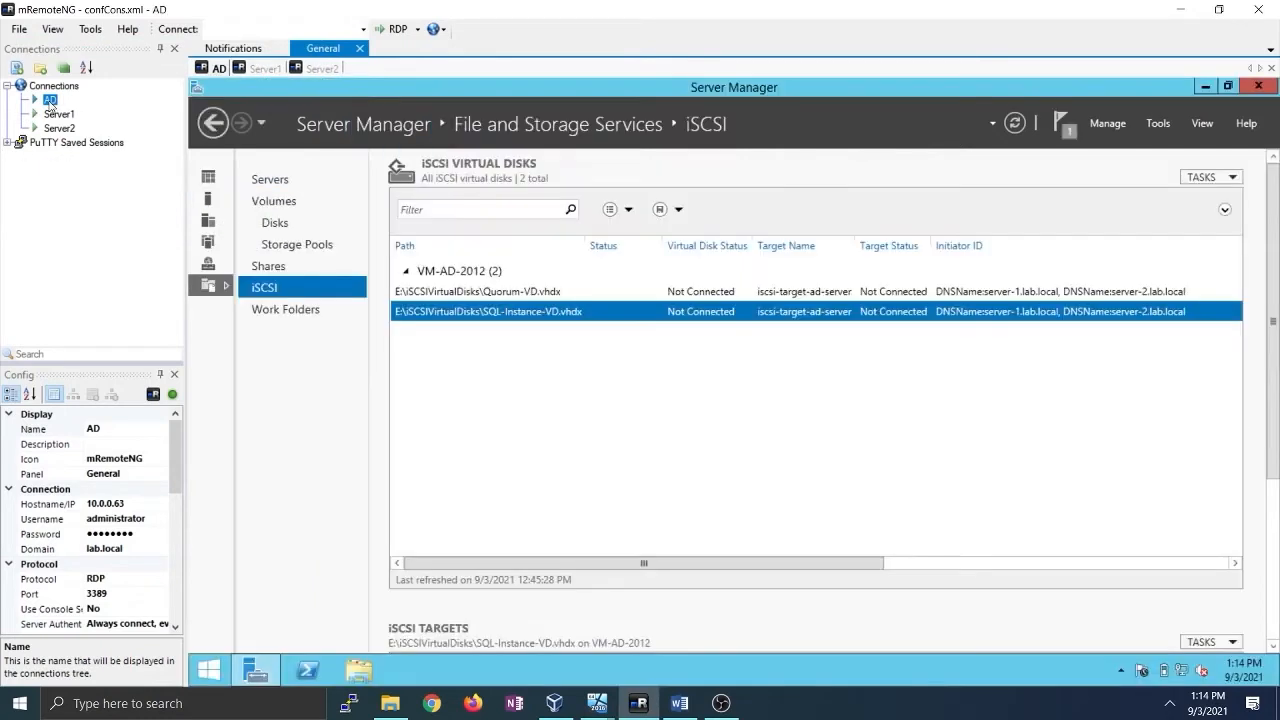
{"action": "right_click", "coordinate": [209, 670]}
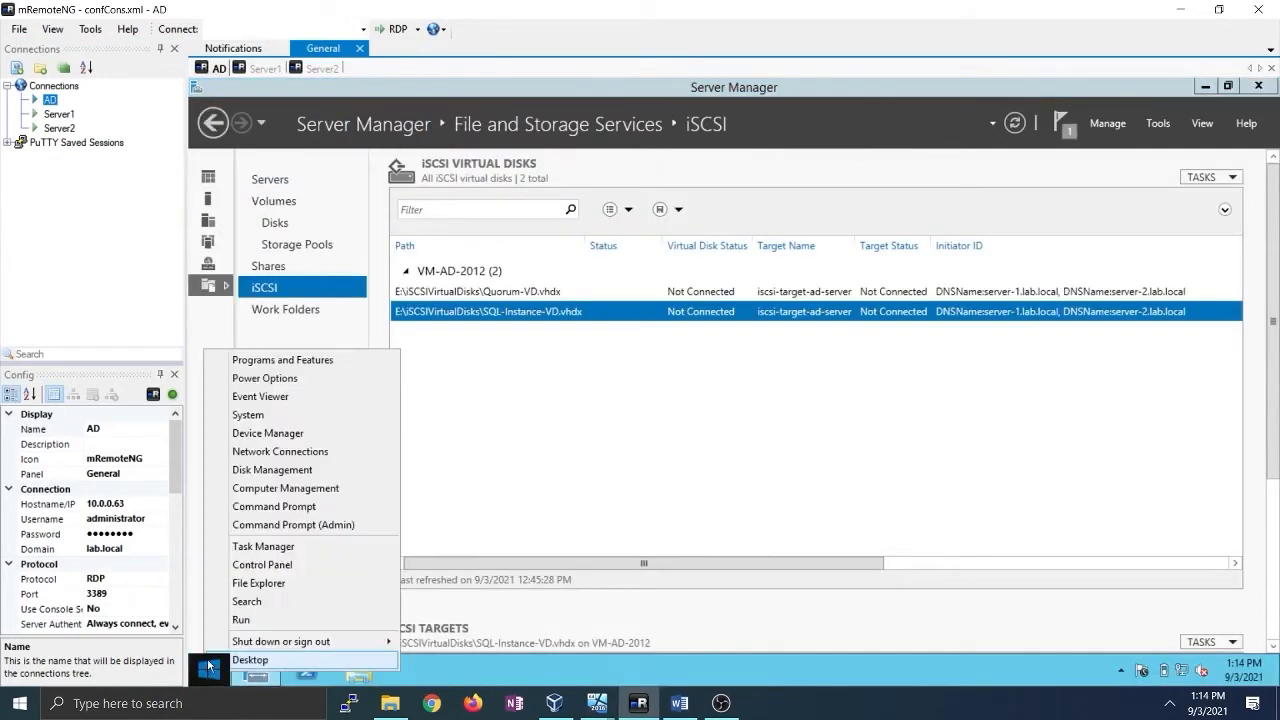
{"action": "left_click", "coordinate": [551, 577]}
{"action": "scroll", "coordinate": [551, 577], "scroll_direction": "down", "scroll_amount": 1}
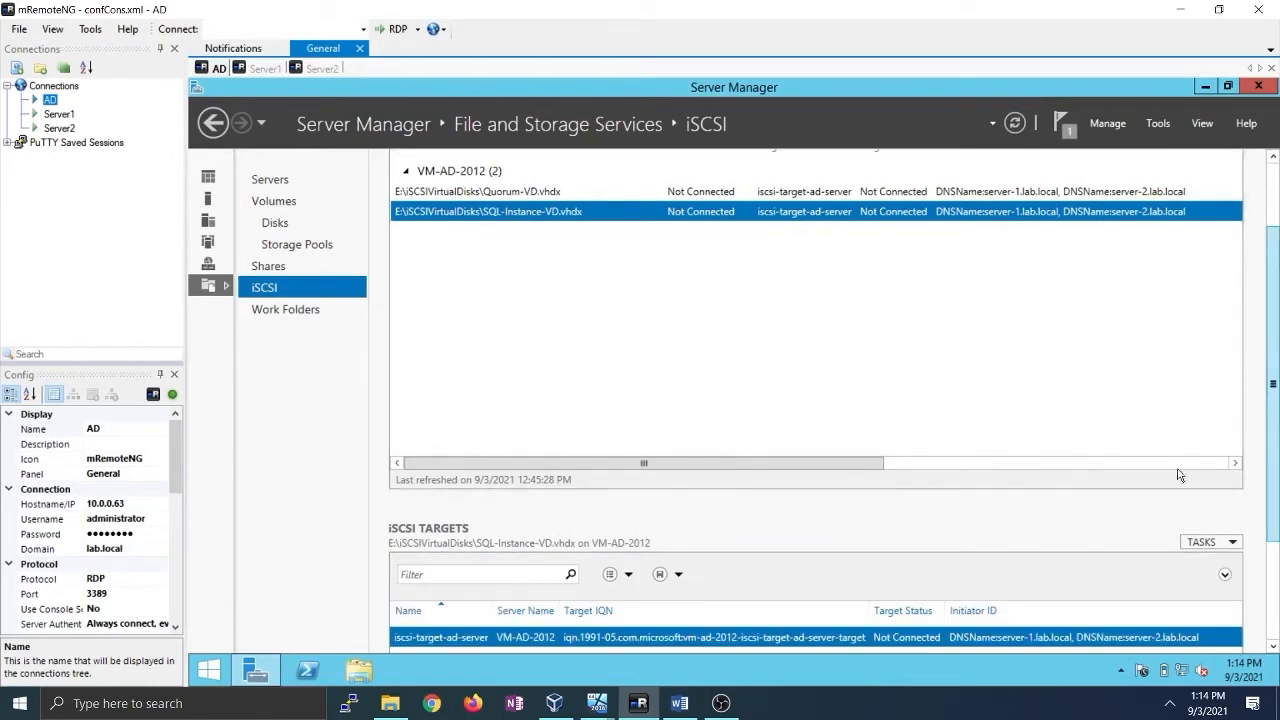
{"action": "right_click", "coordinate": [674, 640]}
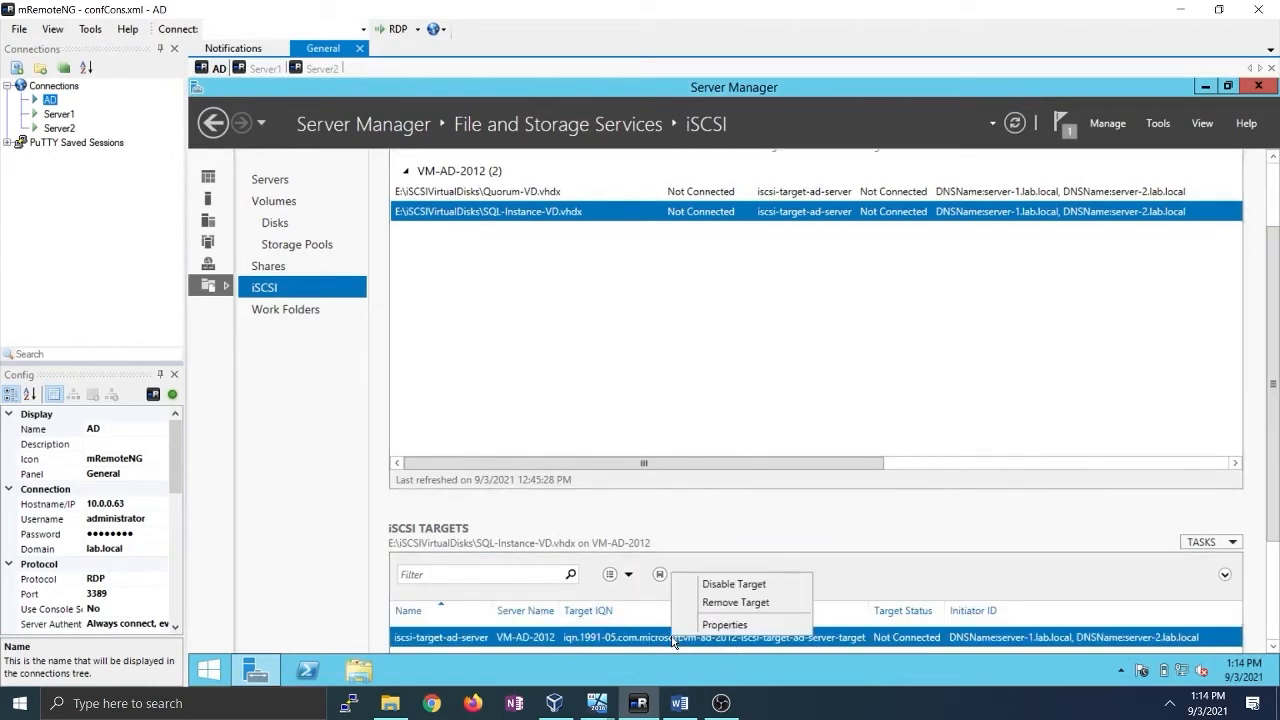
Look up the AD server's host name by running hostname in a command prompt
{"action": "right_click", "coordinate": [200, 668]}
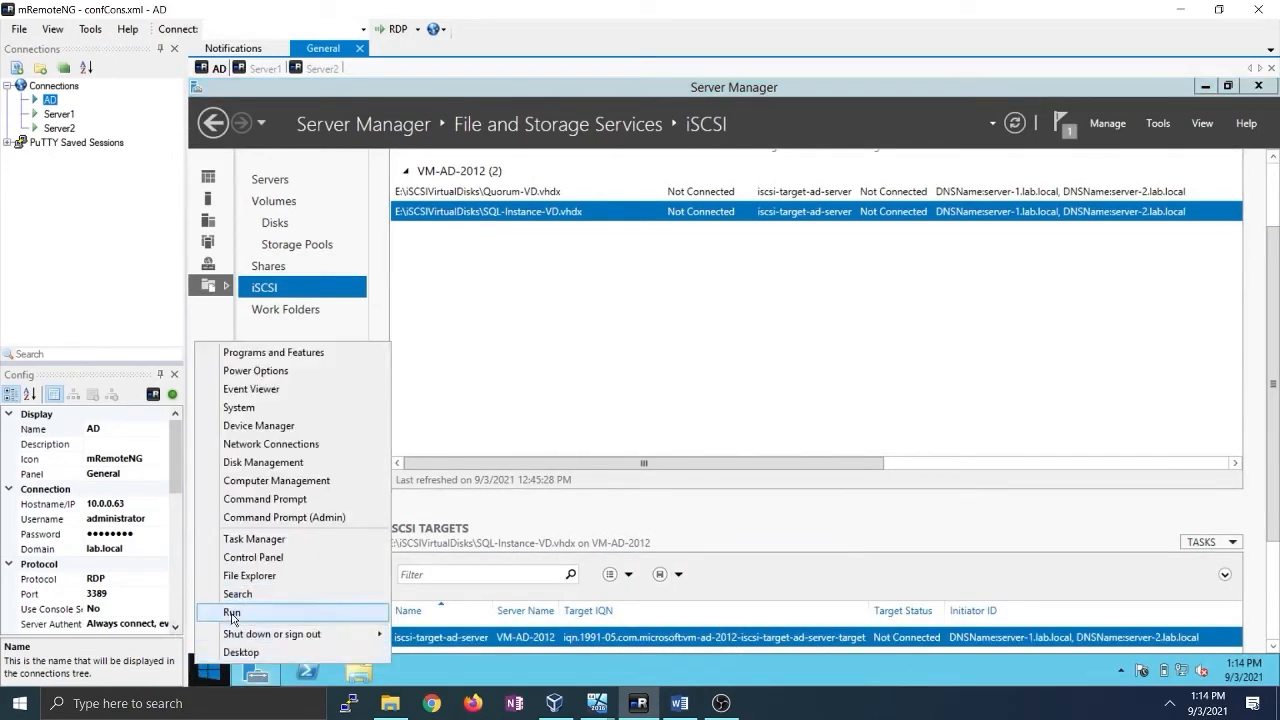
{"action": "left_click", "coordinate": [231, 613]}
{"action": "type", "text": "cmd"}
{"action": "key", "text": "Return"}
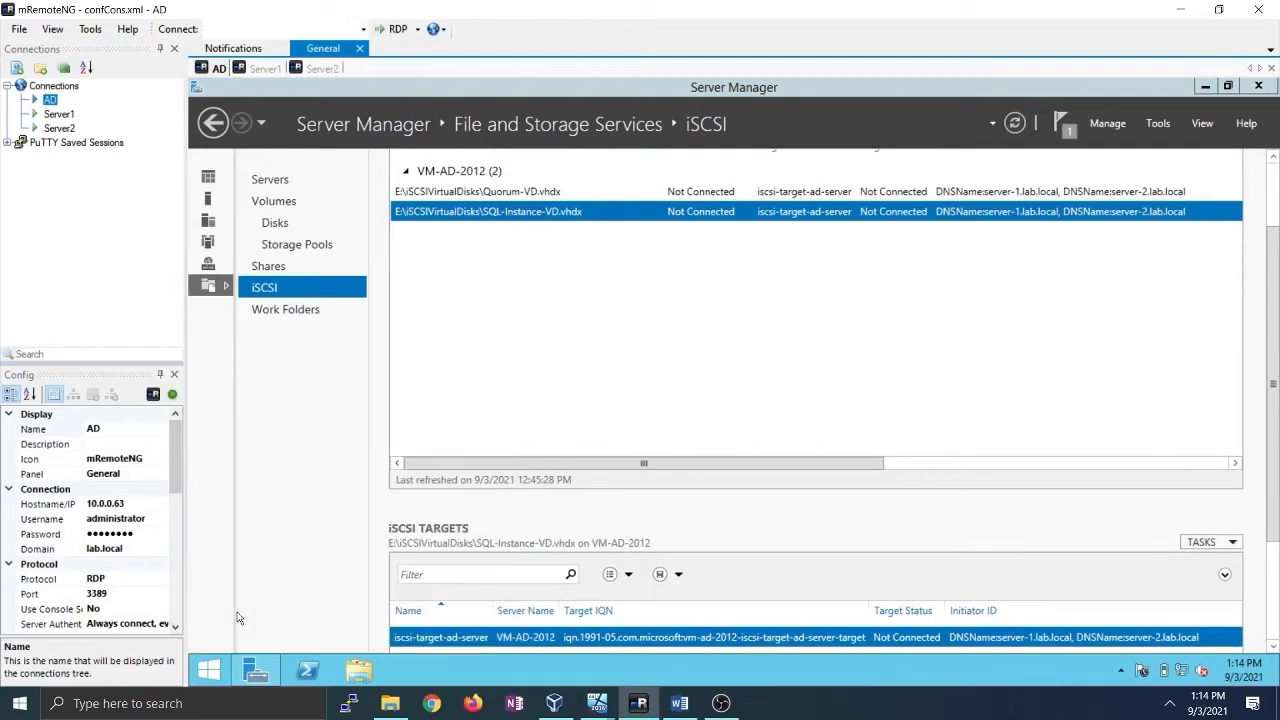
{"action": "type", "text": "hostname"}
{"action": "key", "text": "Return"}
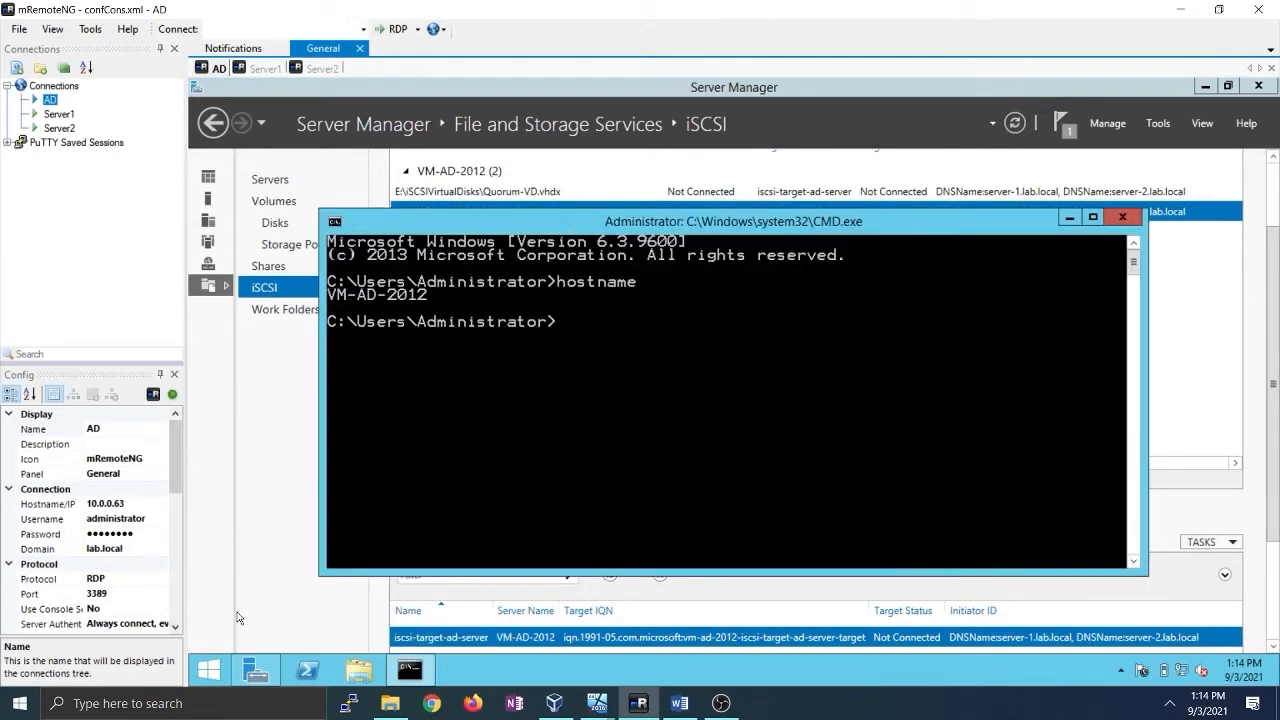
Try to quick-connect Server1 to the AD server by its host name, and close the iSCSI Initiator properties
{"action": "left_click", "coordinate": [263, 68]}
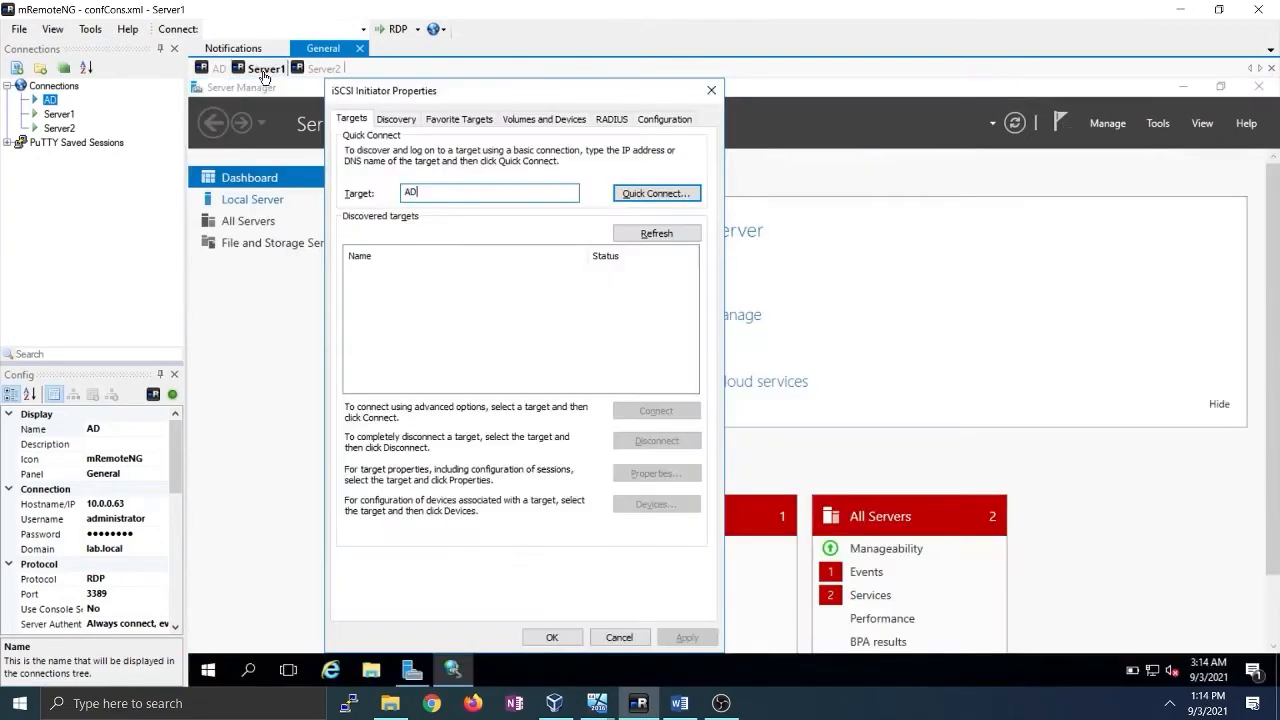
{"action": "type", "text": "bm"}
{"action": "key", "text": "BackSpace"}
{"action": "key", "text": "BackSpace"}
{"action": "type", "text": "BM"}
{"action": "key", "text": "Return"}
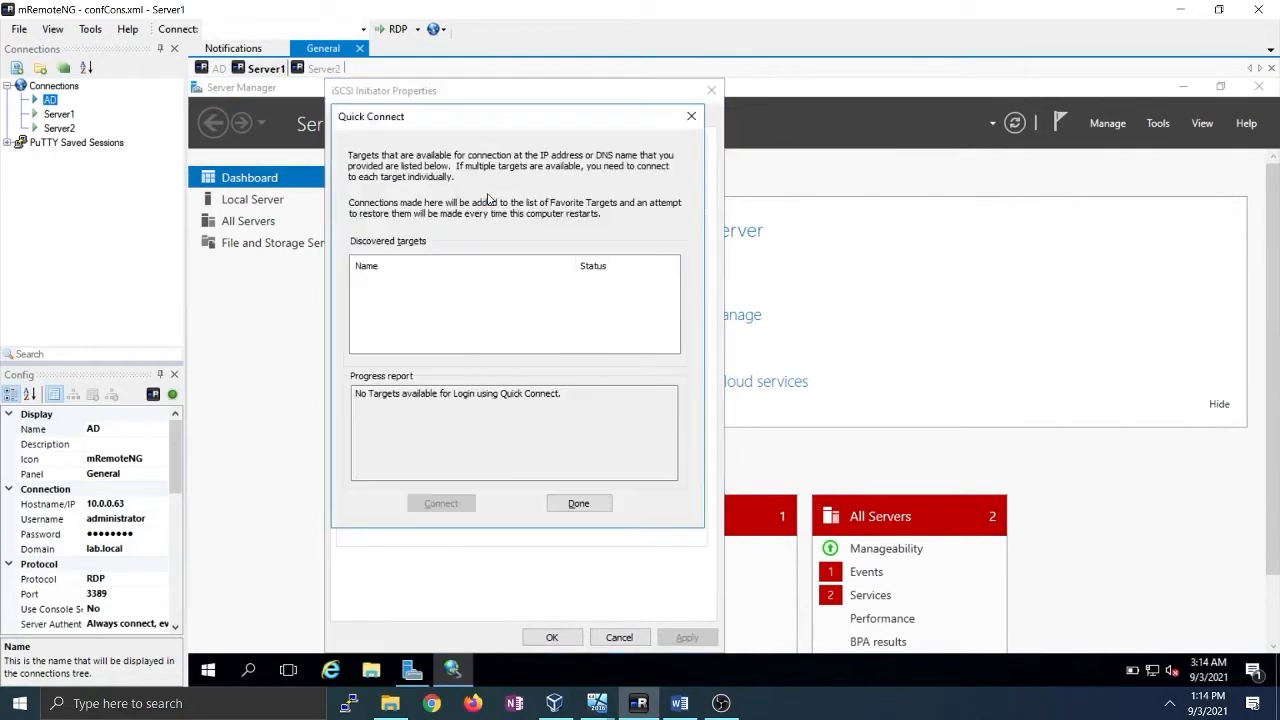
{"action": "left_click", "coordinate": [575, 503]}
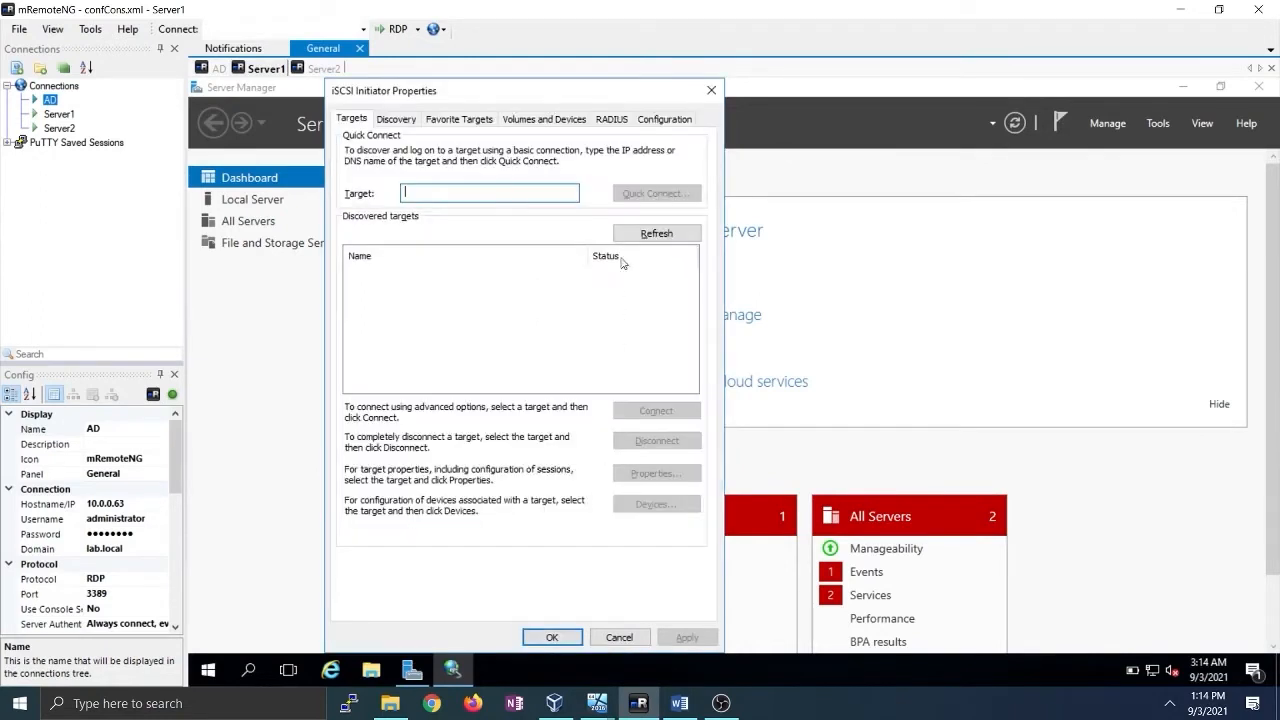
{"action": "left_click", "coordinate": [711, 87]}
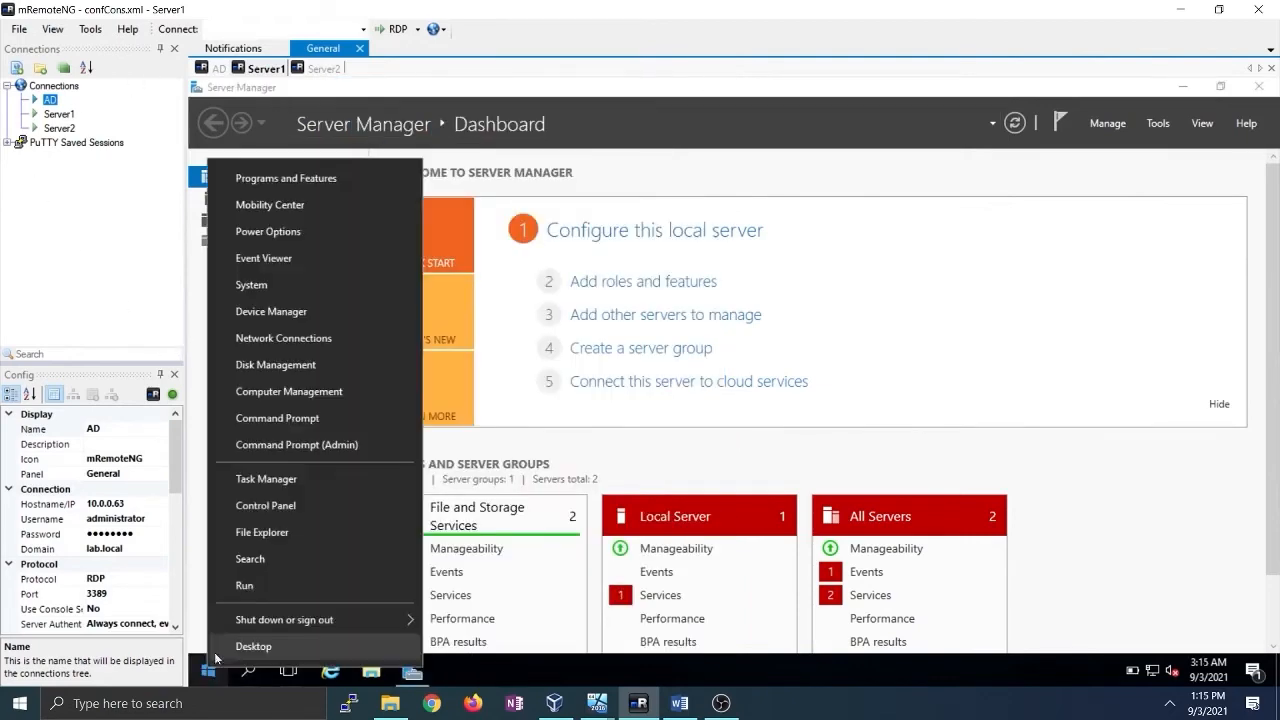
Return to the AD session and open the initiator settings of the iscsi-target-ad-server target
{"action": "right_click", "coordinate": [208, 670]}
{"action": "left_click", "coordinate": [53, 100]}
{"action": "double_click", "coordinate": [53, 100]}
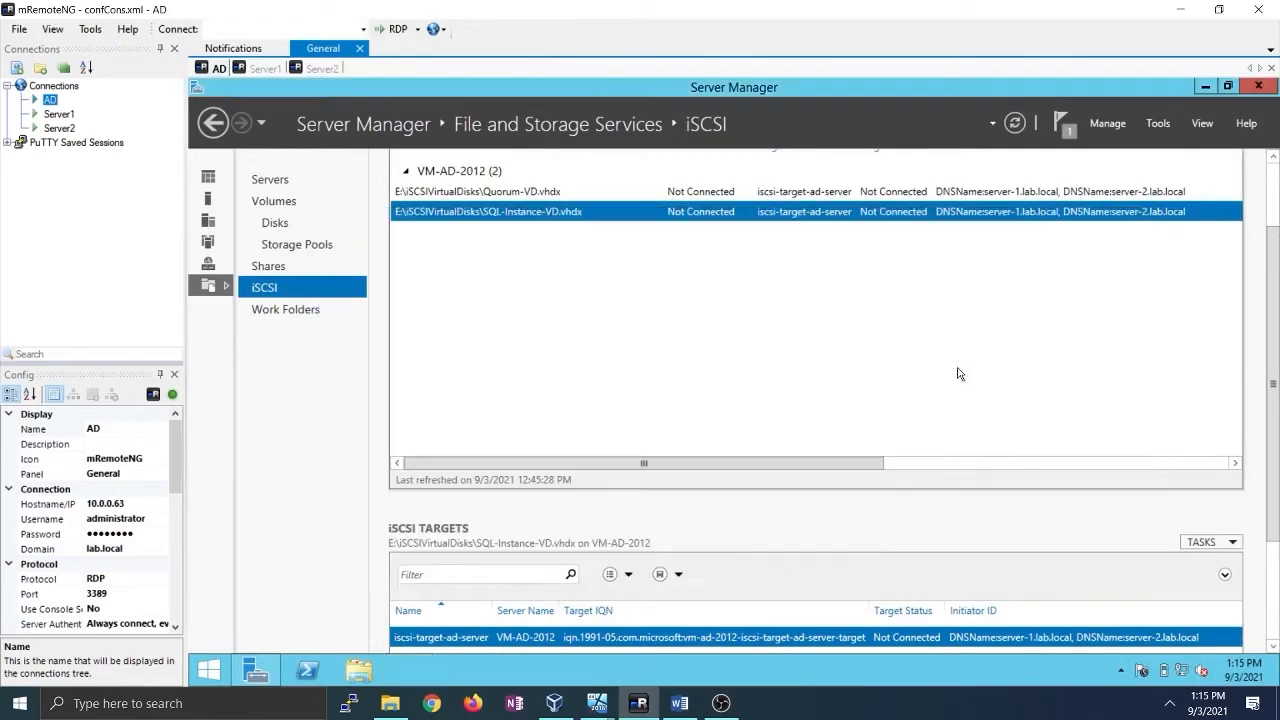
{"action": "right_click", "coordinate": [538, 640]}
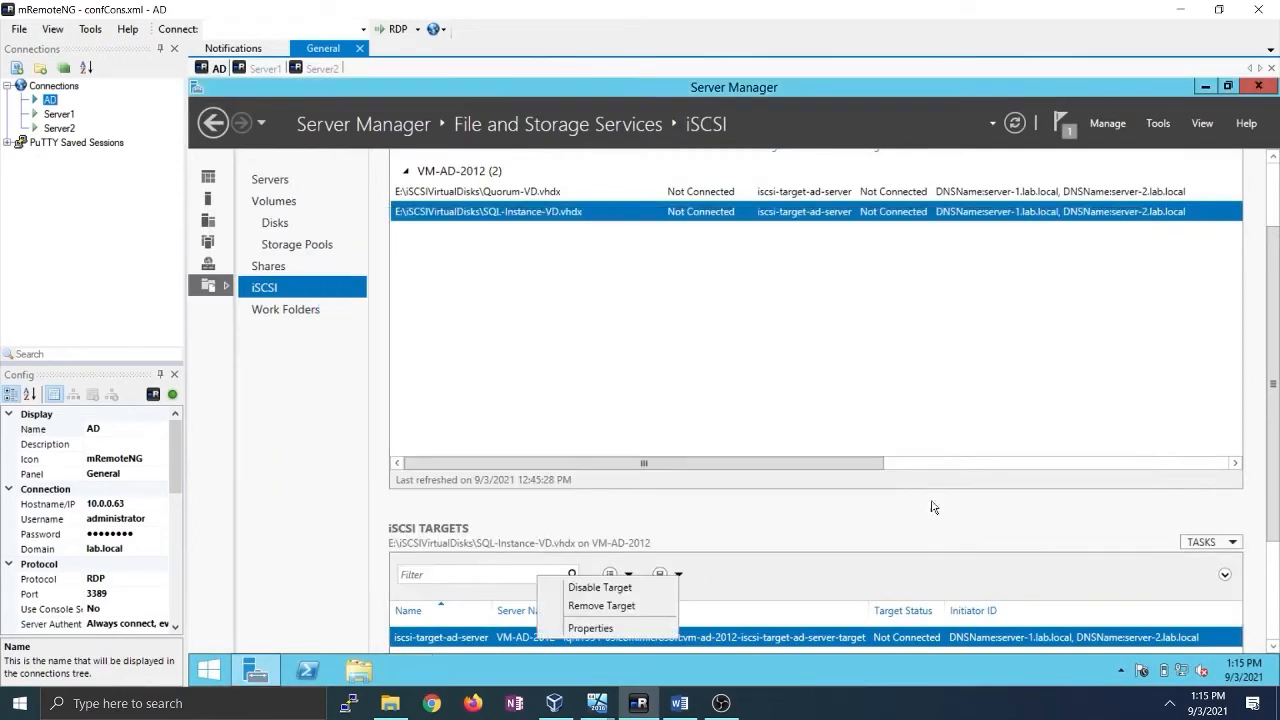
{"action": "left_click", "coordinate": [1012, 498]}
{"action": "scroll", "coordinate": [800, 400], "scroll_direction": "down", "scroll_amount": 2}
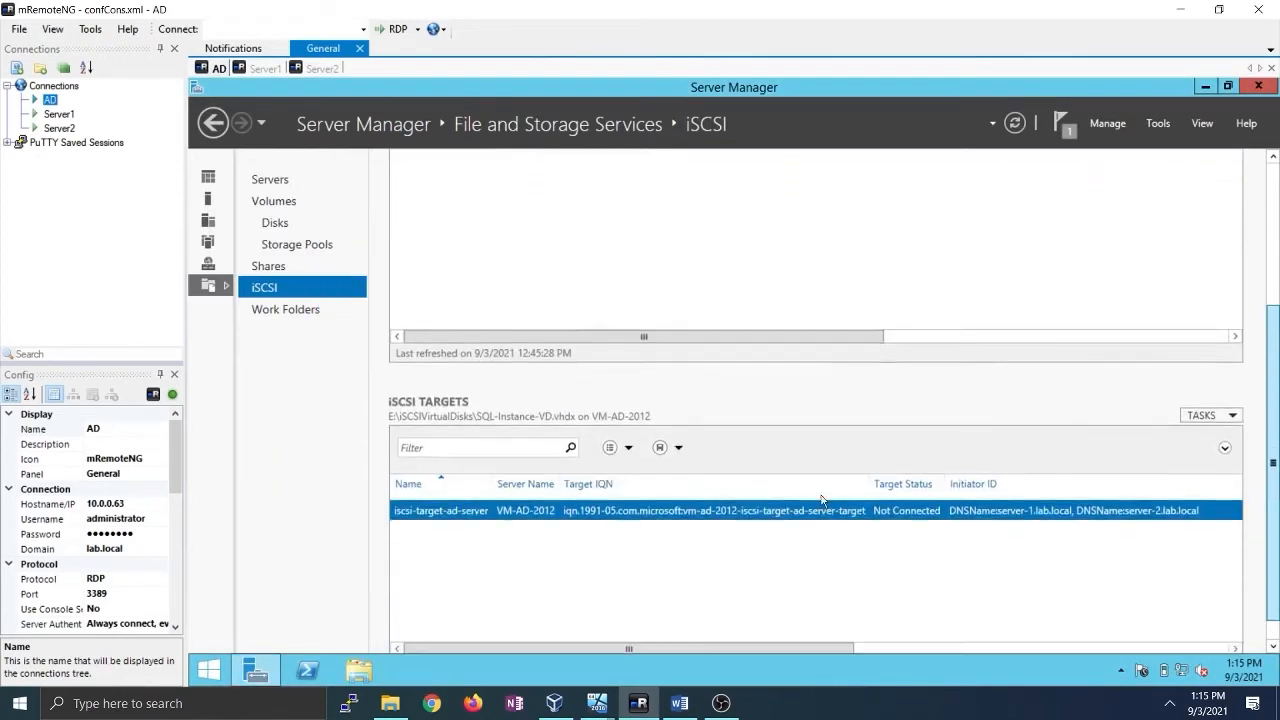
{"action": "right_click", "coordinate": [523, 487]}
{"action": "left_click", "coordinate": [576, 538]}
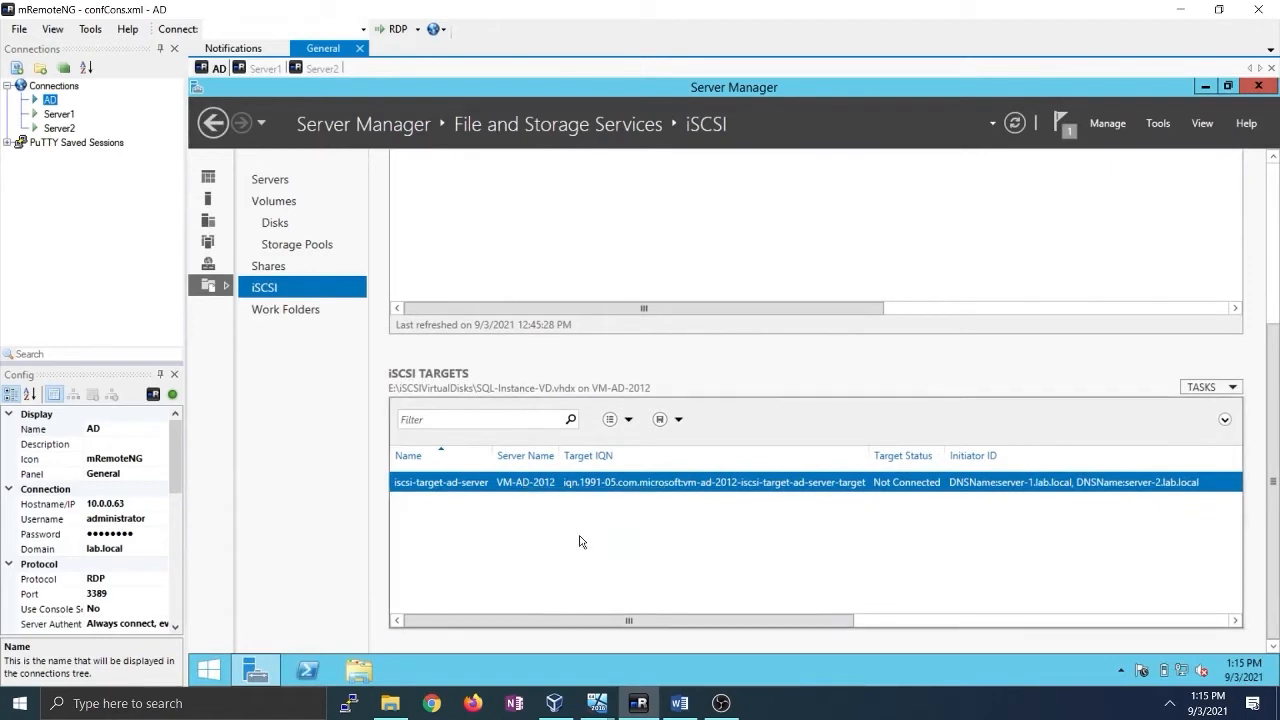
{"action": "left_click", "coordinate": [263, 220]}
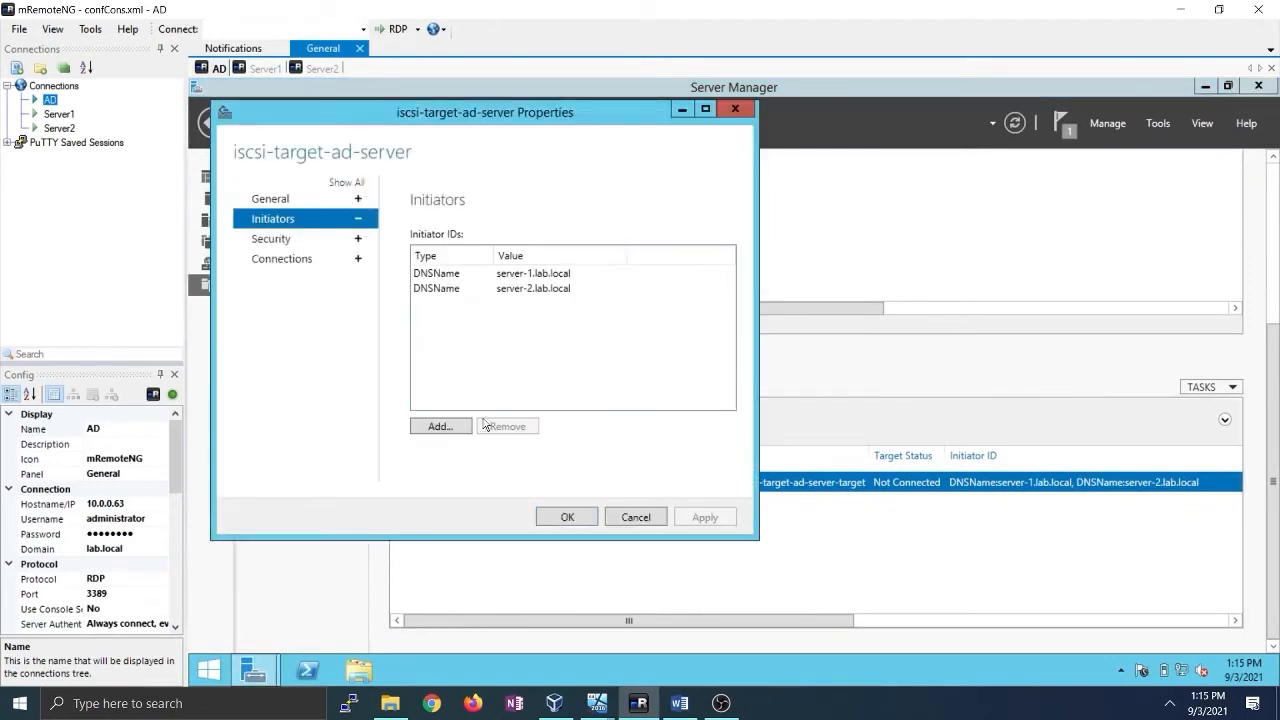
Add Server1's IP address 10.0.0.20 as an initiator ID of the target
{"action": "left_click", "coordinate": [437, 428]}
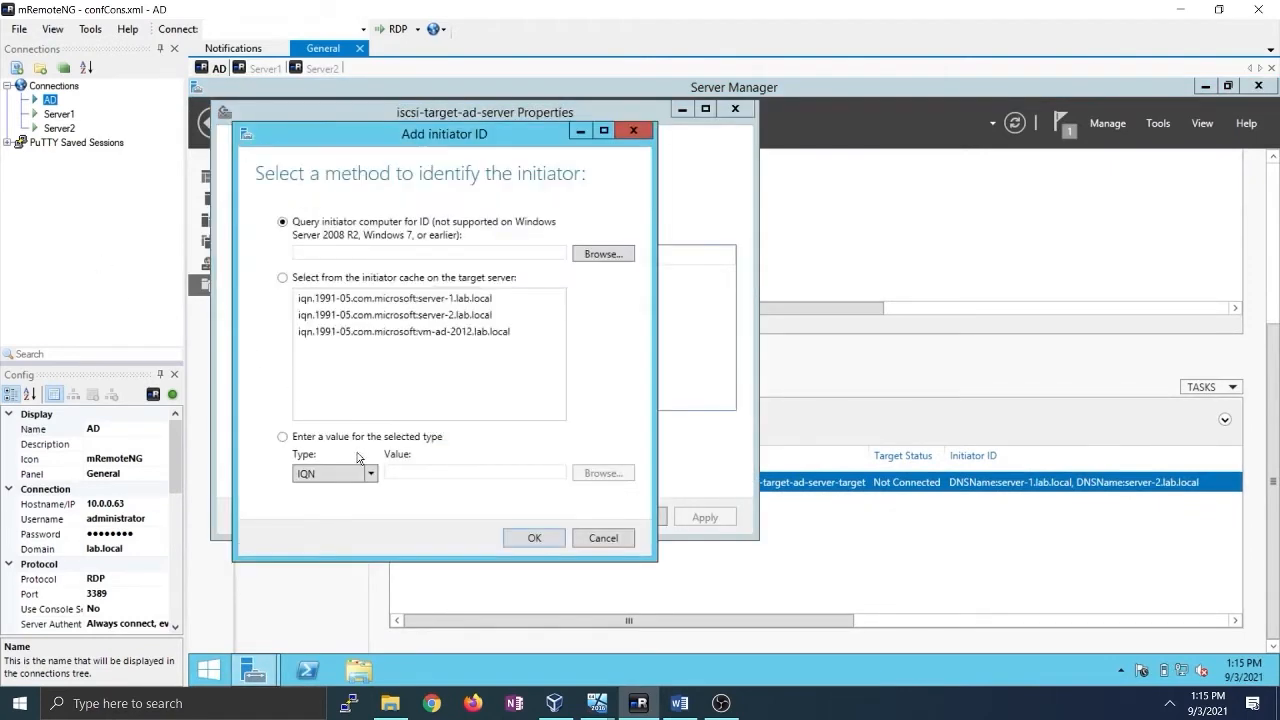
{"action": "left_click", "coordinate": [301, 437]}
{"action": "left_click", "coordinate": [334, 472]}
{"action": "left_click", "coordinate": [325, 525]}
{"action": "left_click", "coordinate": [56, 116]}
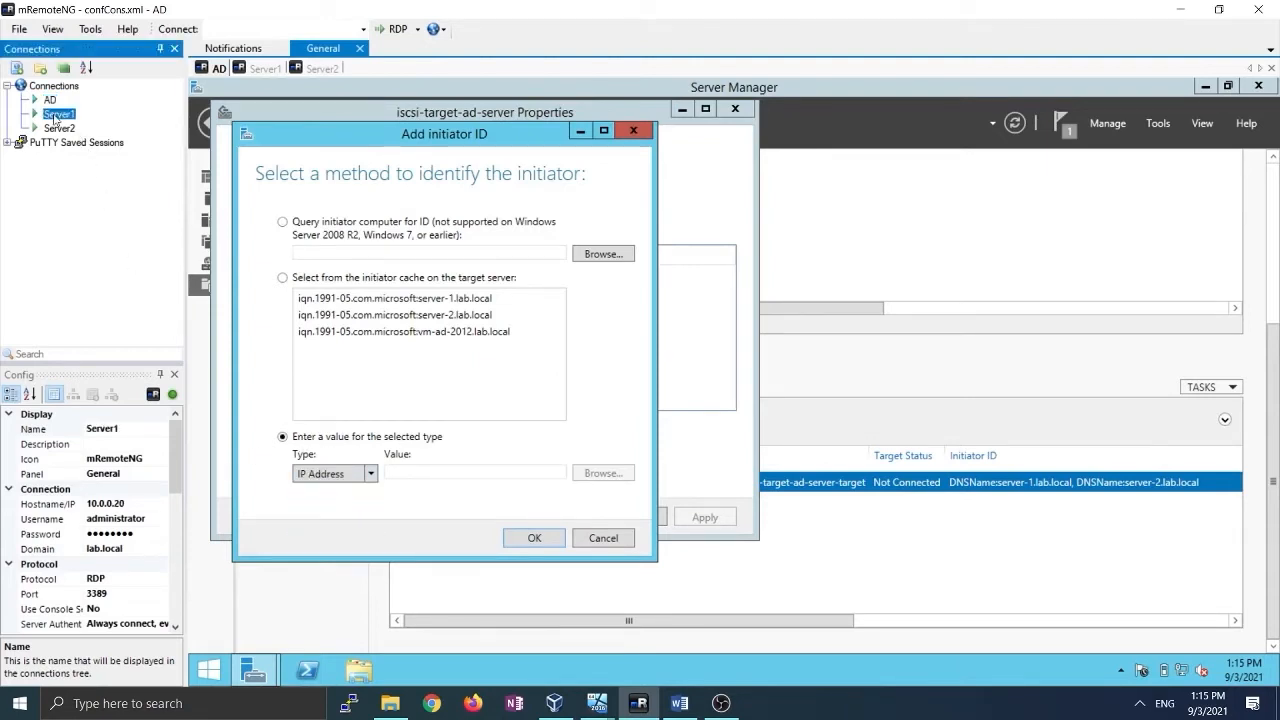
{"action": "left_click", "coordinate": [400, 470]}
{"action": "type", "text": "10"}
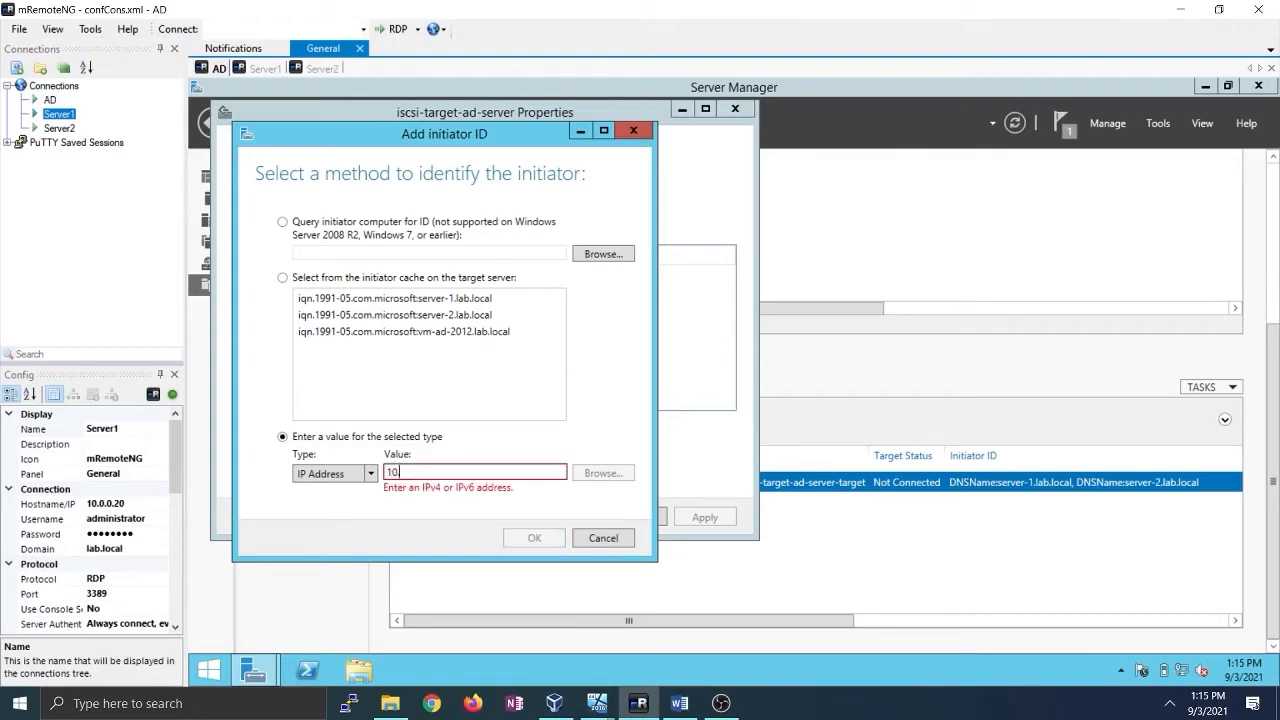
{"action": "type", "text": ".0.0.20"}
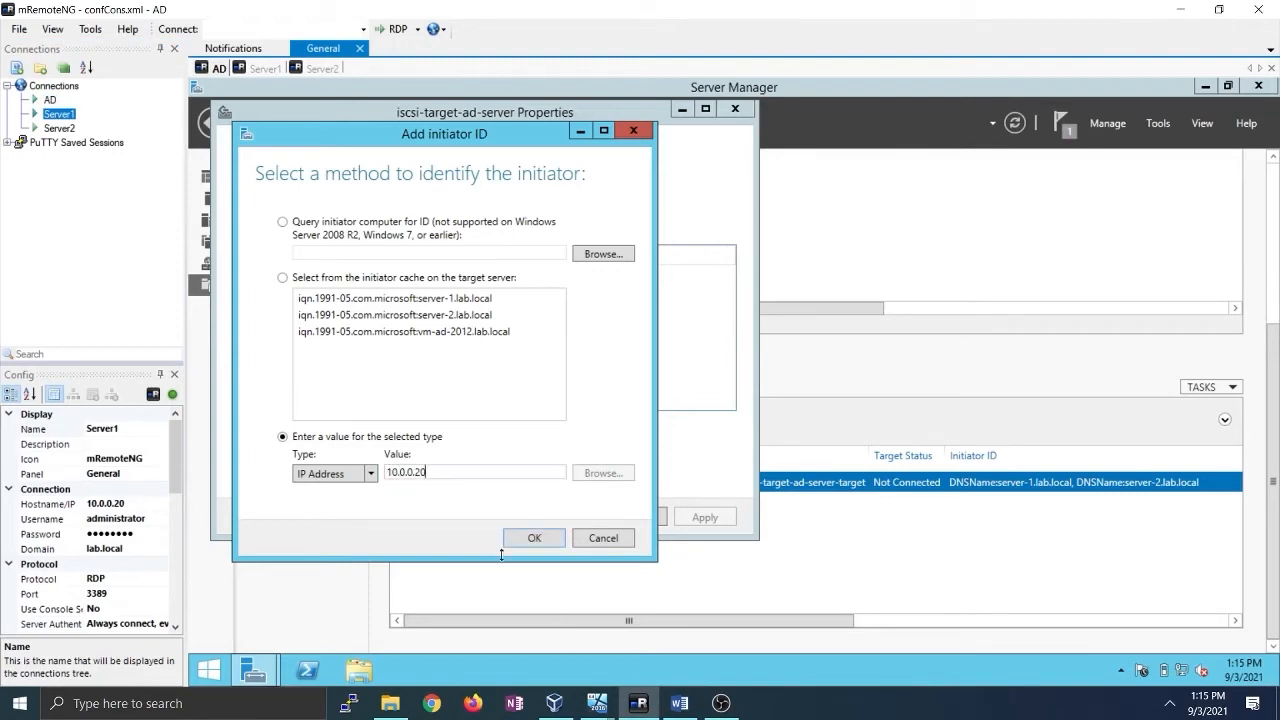
{"action": "left_click", "coordinate": [530, 540]}
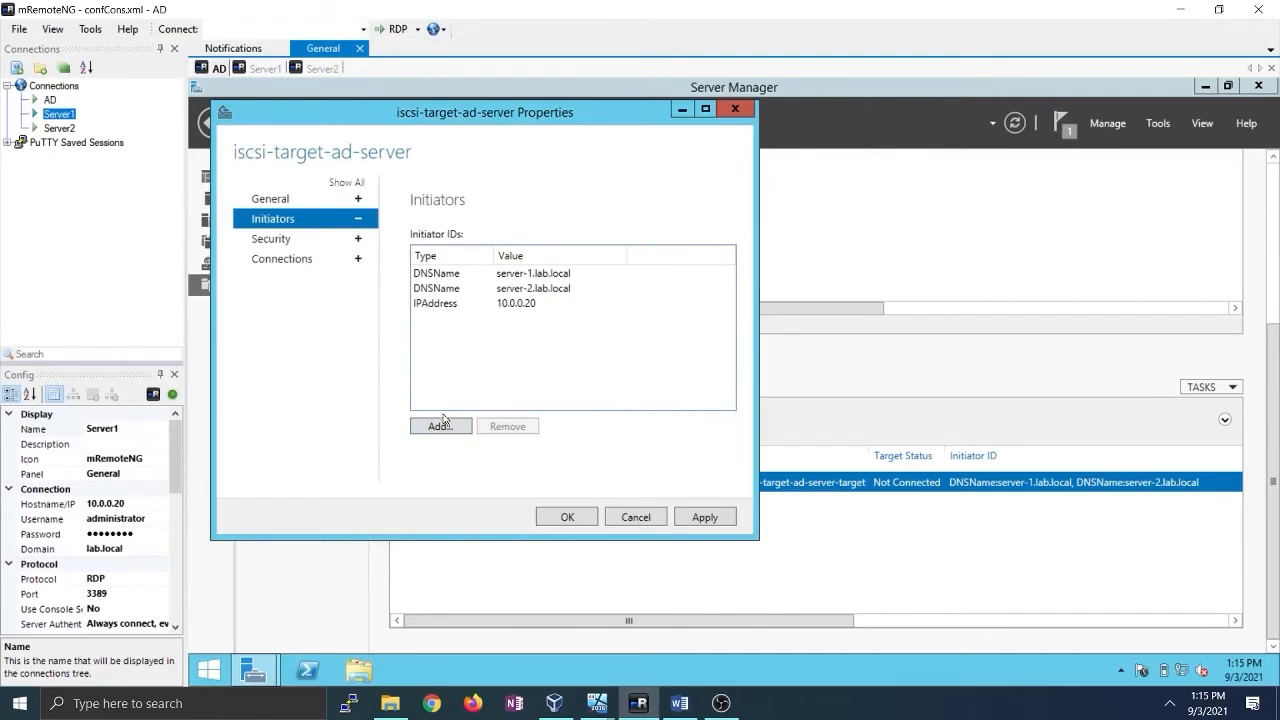
Add Server2's IP address 10.0.0.189 as an initiator ID, and apply the changes to the target's properties
{"action": "left_click", "coordinate": [441, 426]}
{"action": "left_click", "coordinate": [55, 143]}
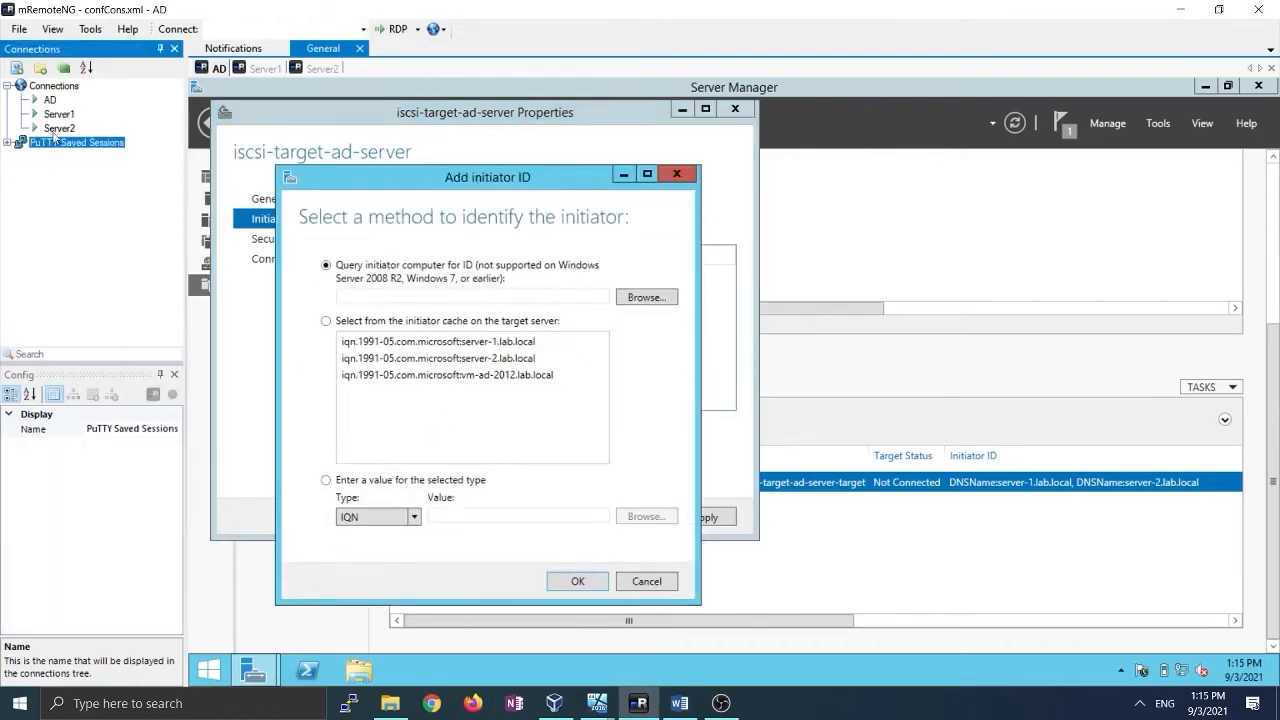
{"action": "left_click", "coordinate": [57, 128]}
{"action": "left_click", "coordinate": [413, 516]}
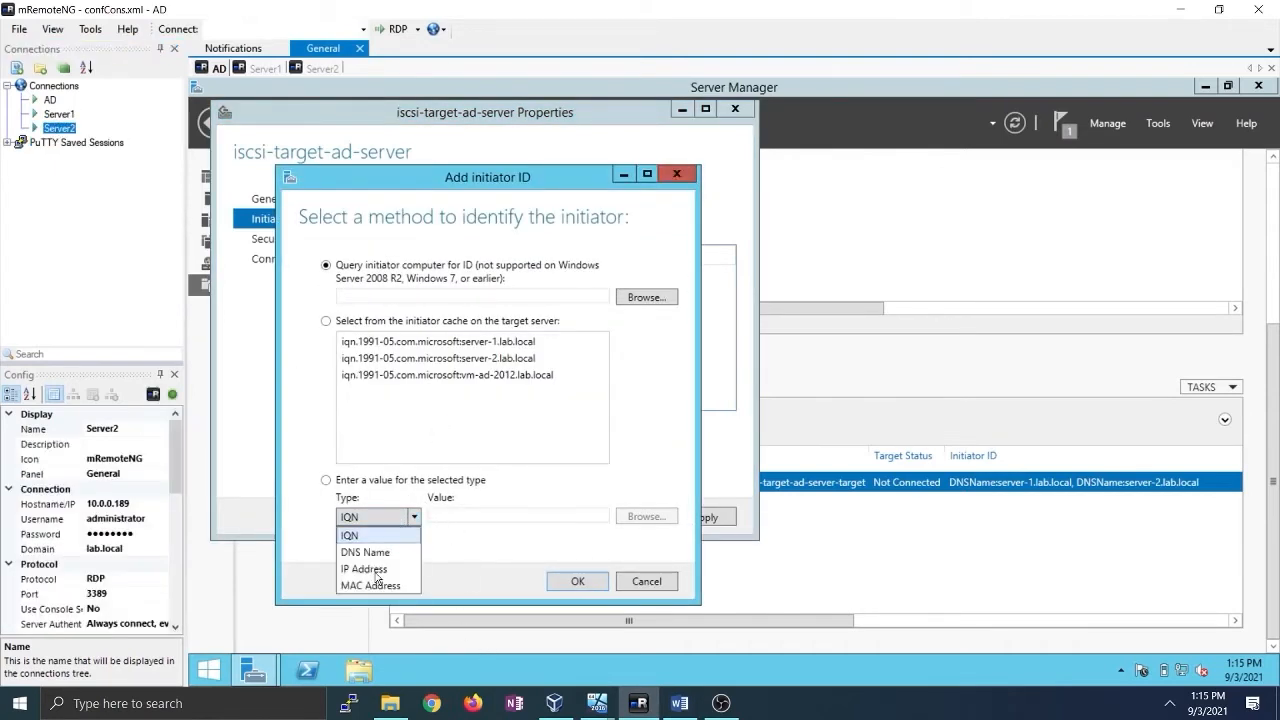
{"action": "left_click", "coordinate": [365, 569]}
{"action": "type", "text": "10"}
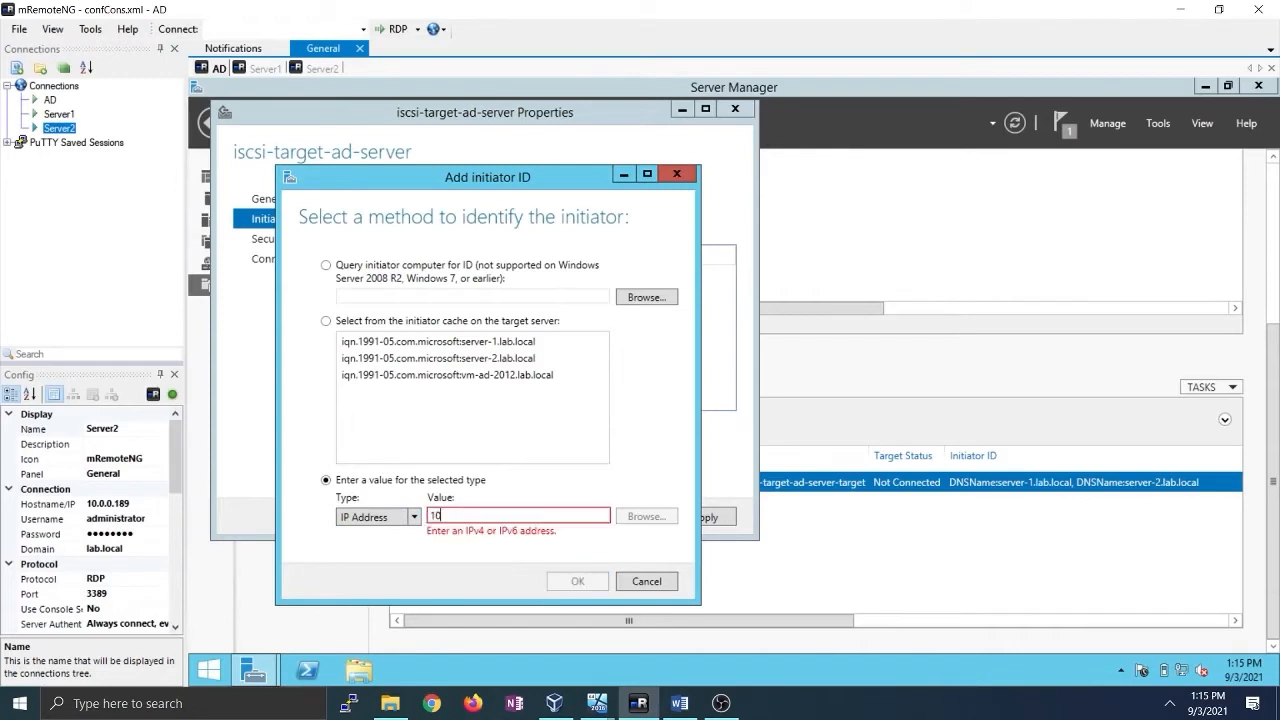
{"action": "type", "text": ".0.0.189"}
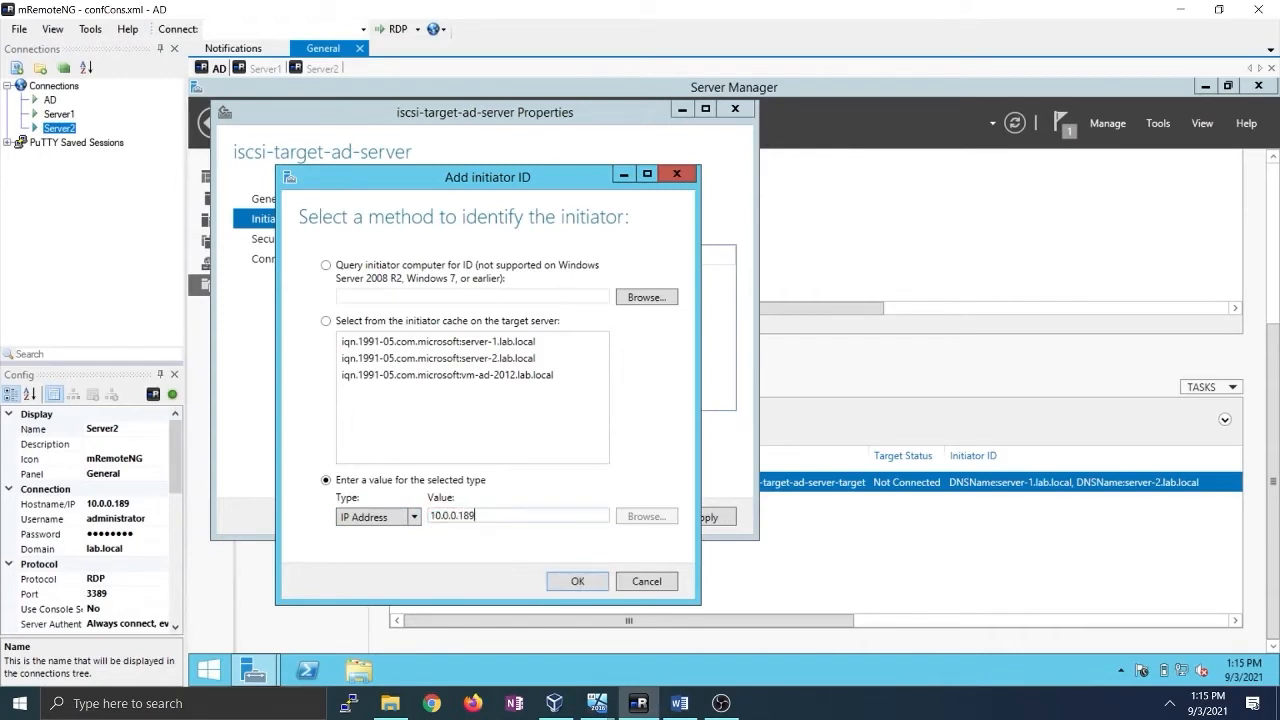
{"action": "left_click", "coordinate": [577, 581]}
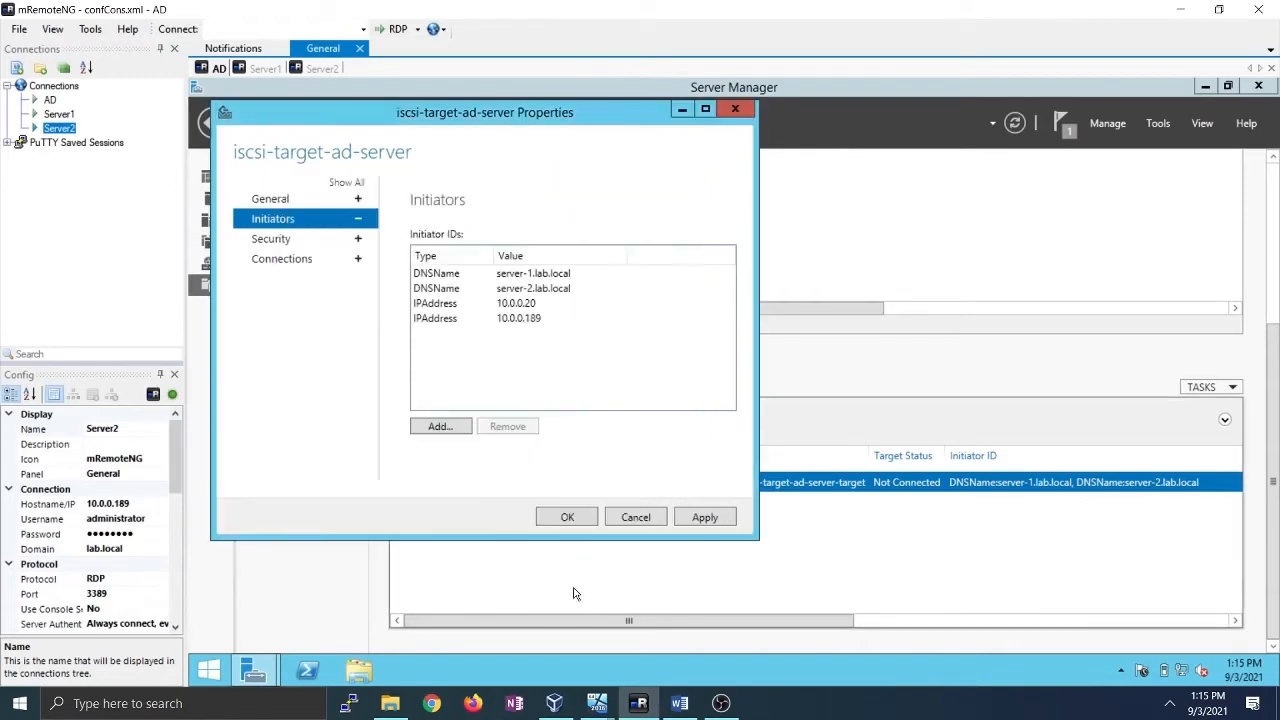
{"action": "left_click", "coordinate": [710, 519]}
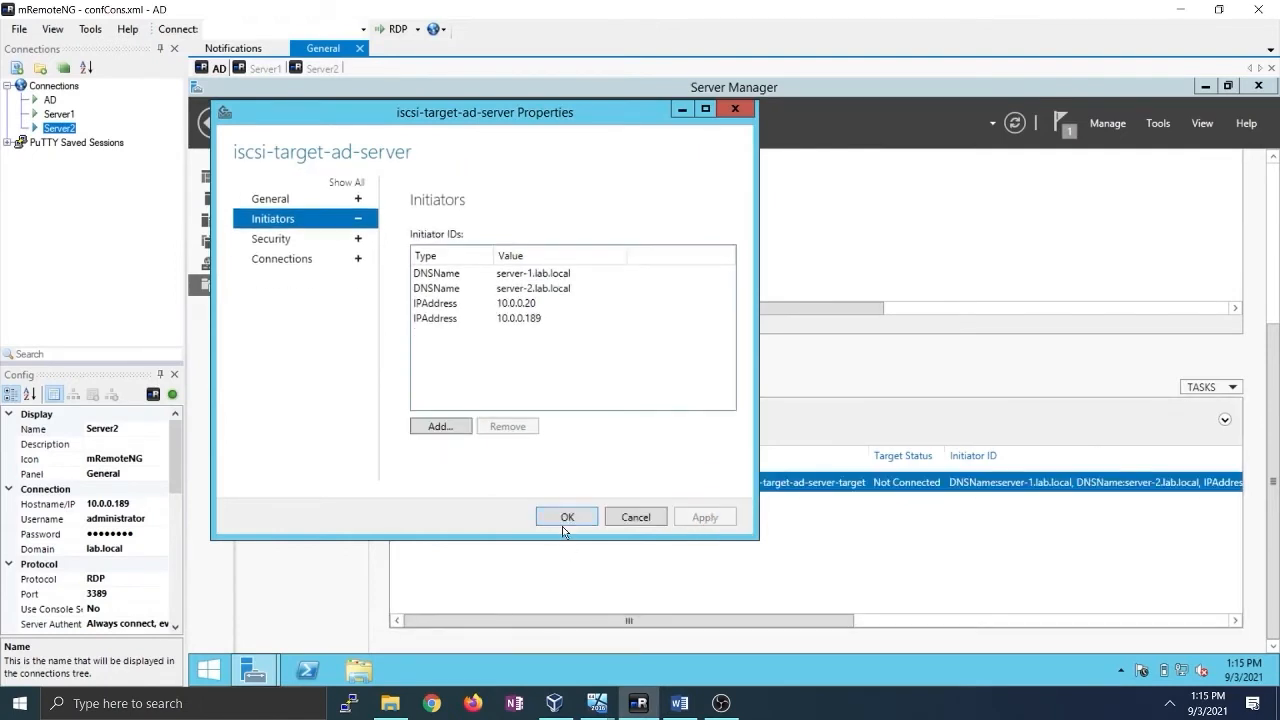
{"action": "left_click", "coordinate": [563, 522]}
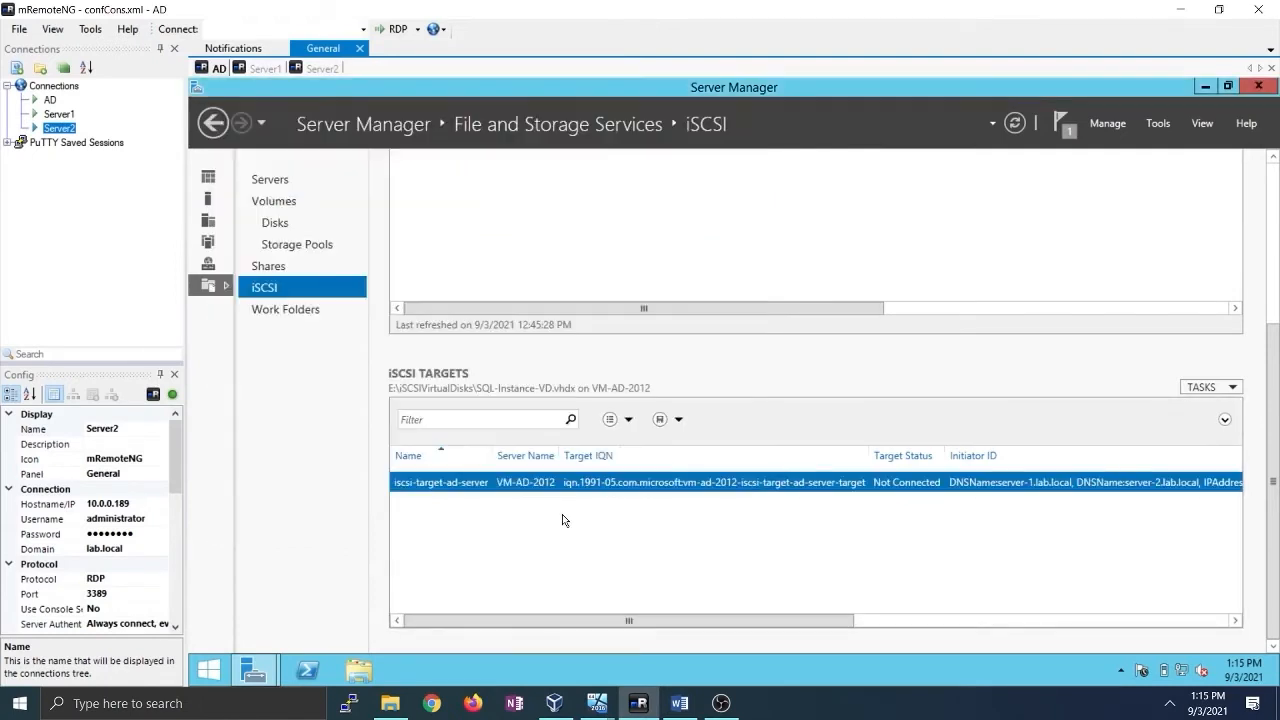
On Server1, open the iSCSI Initiator with iscsicpl and quick-connect to the target at 10.0.0.63
{"action": "left_click", "coordinate": [262, 69]}
{"action": "left_click", "coordinate": [276, 590]}
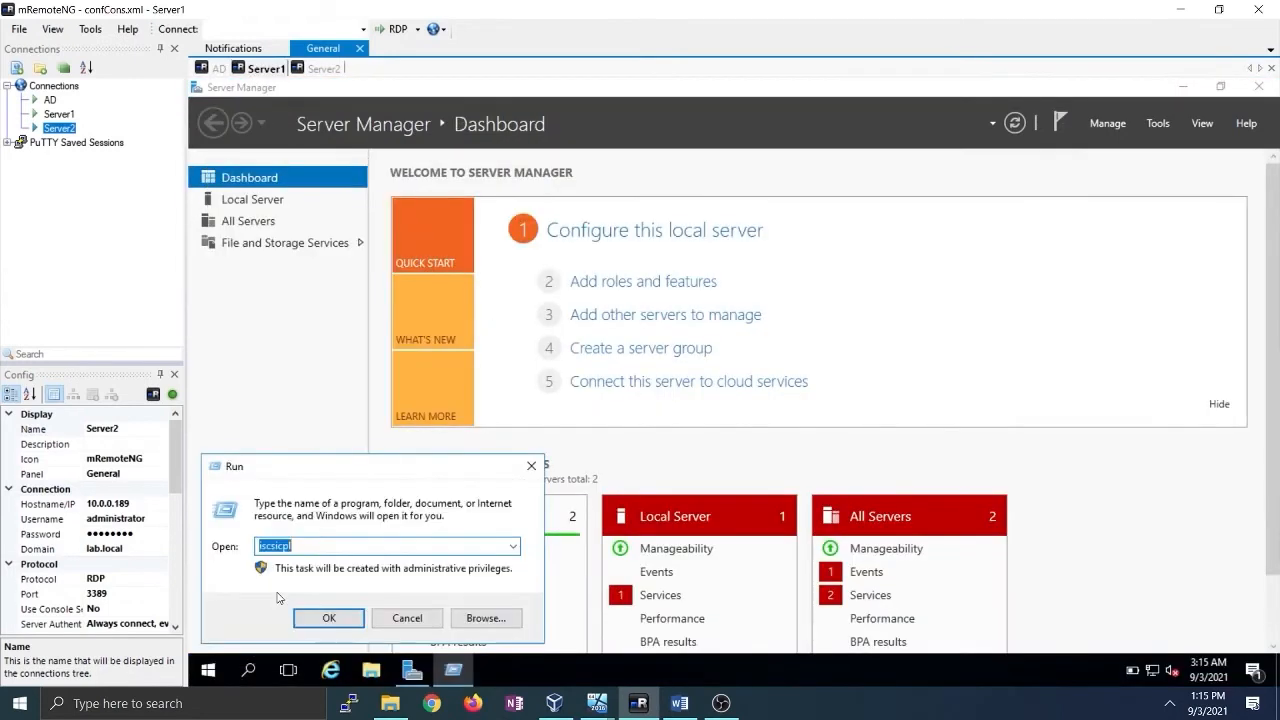
{"action": "key", "text": "Return"}
{"action": "type", "text": "10.0.0.63"}
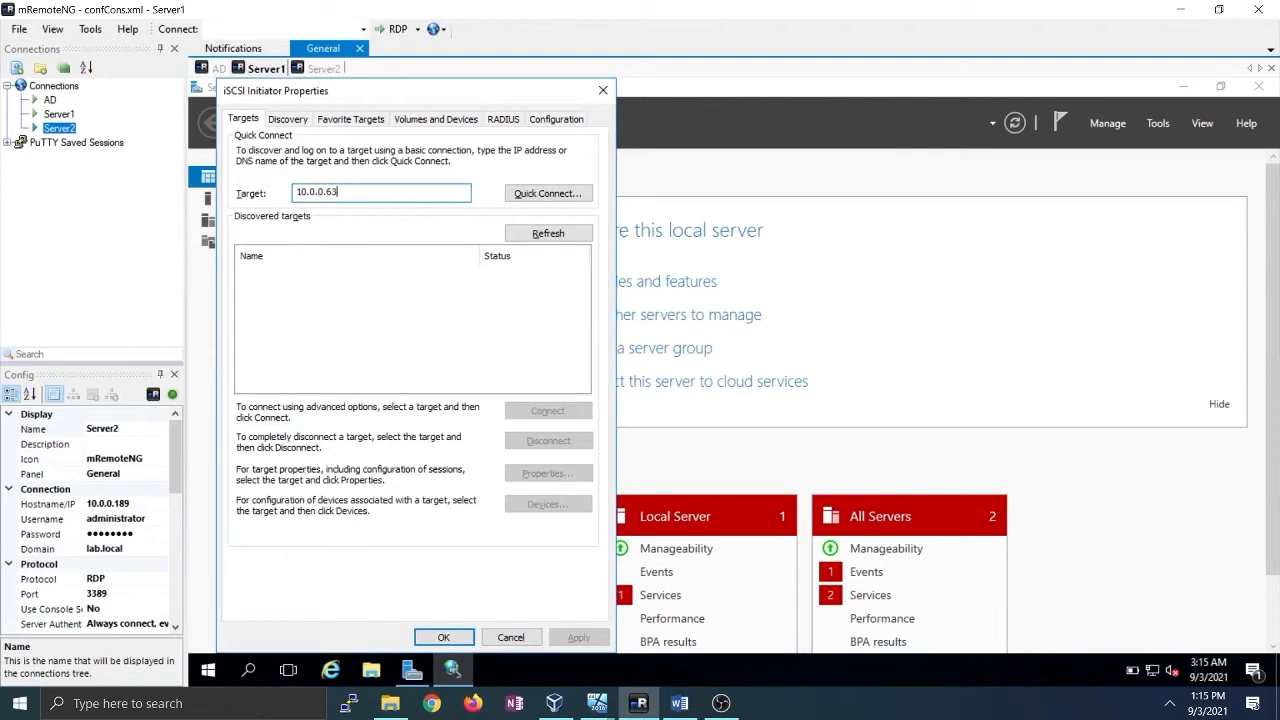
{"action": "left_click", "coordinate": [539, 200]}
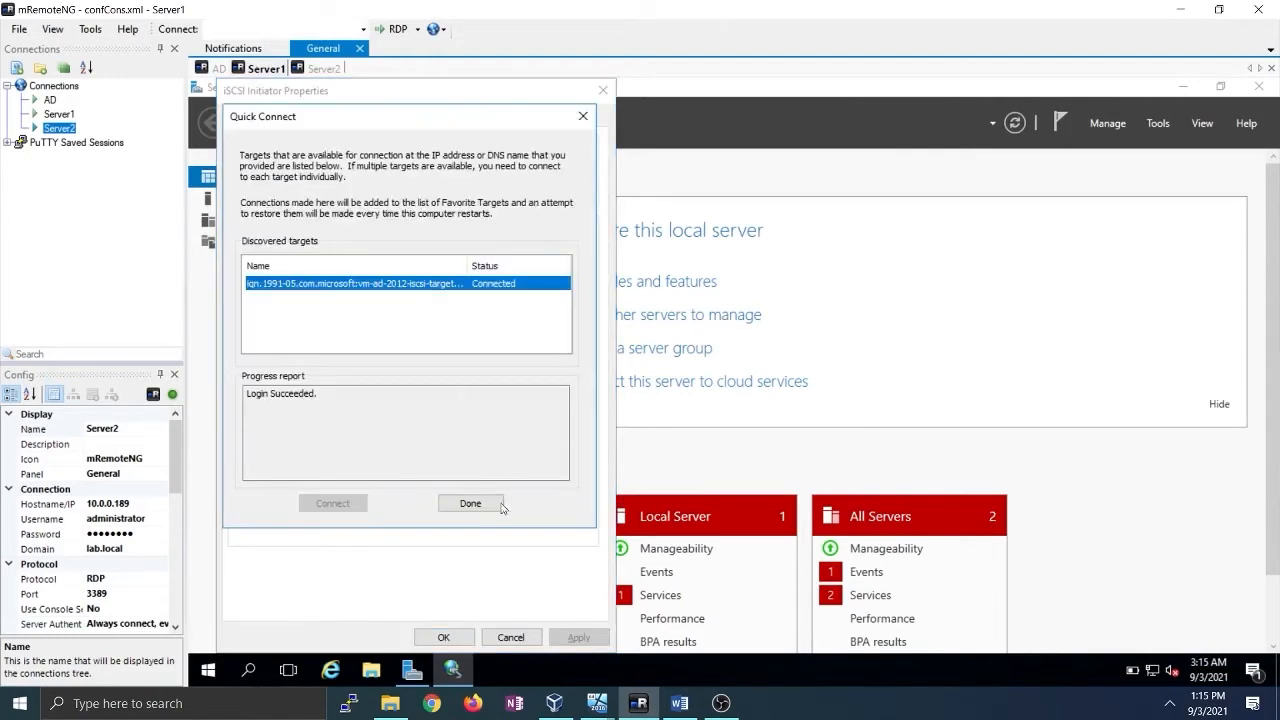
{"action": "left_click", "coordinate": [499, 505]}
Check Server1's target portals and favorite targets, auto-configure its iSCSI volumes and devices, and close the initiator properties
{"action": "left_click", "coordinate": [288, 120]}
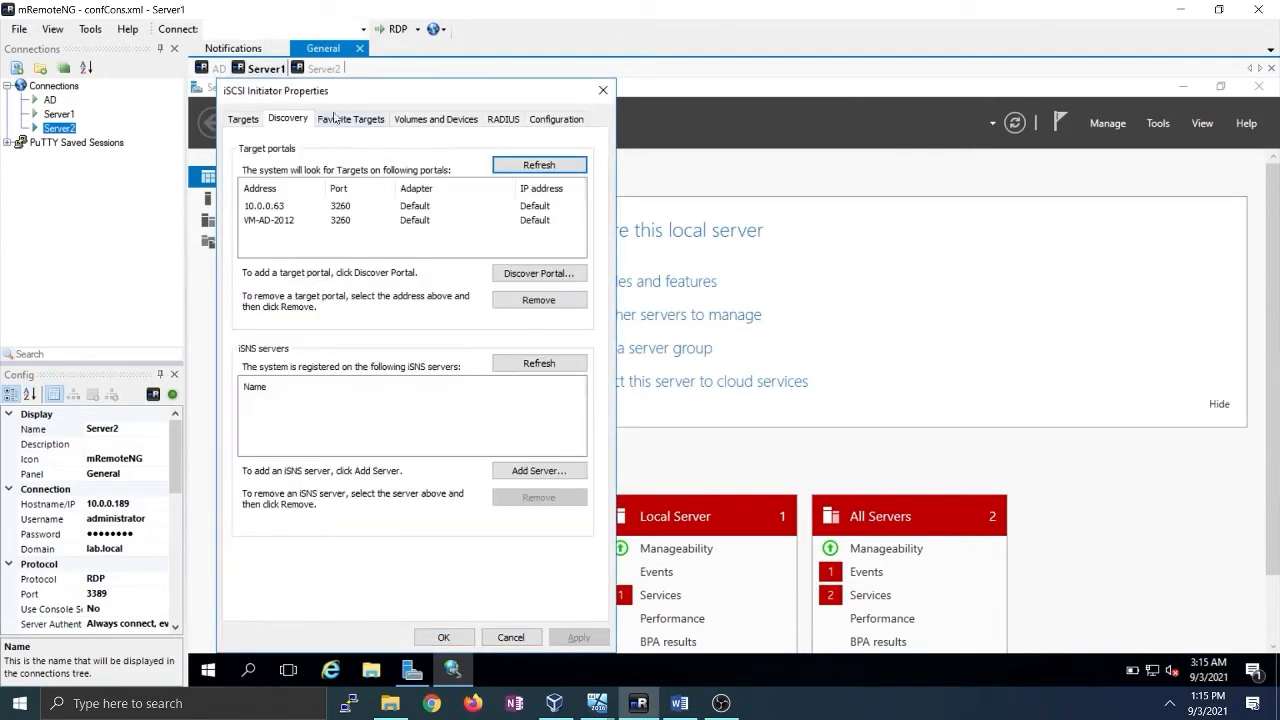
{"action": "left_click", "coordinate": [348, 117]}
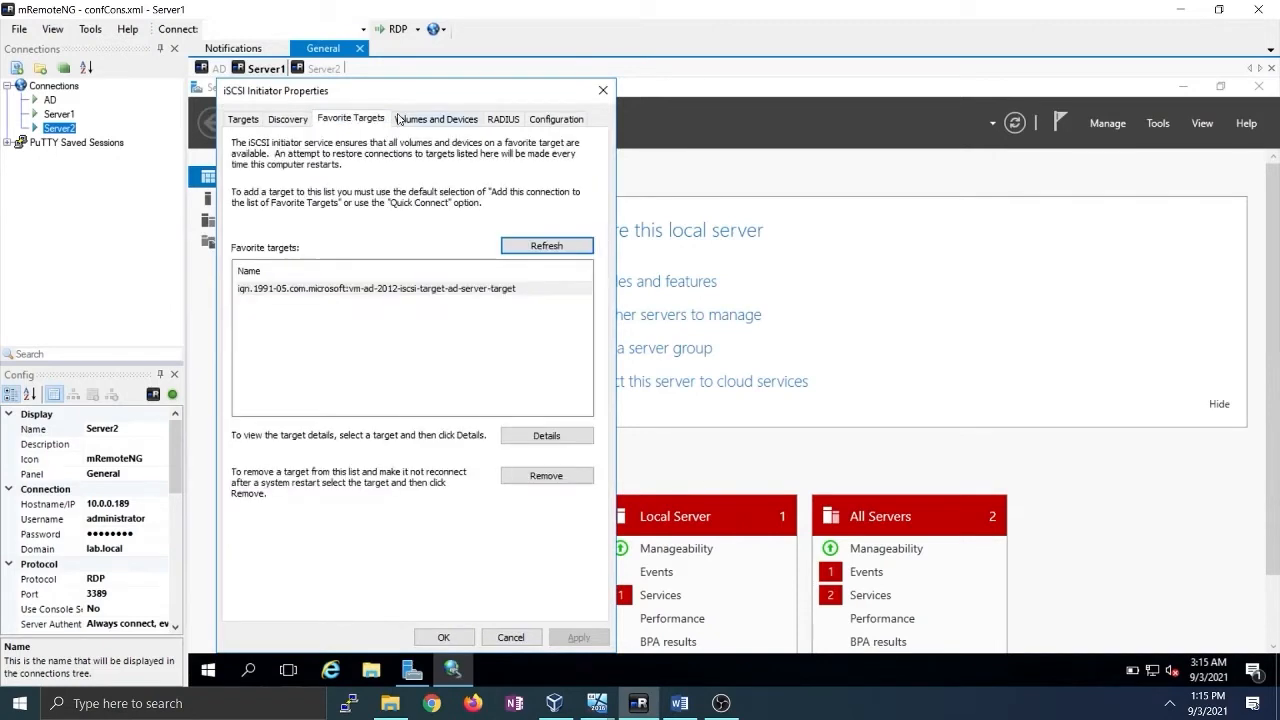
{"action": "left_click", "coordinate": [402, 119]}
{"action": "left_click", "coordinate": [512, 390]}
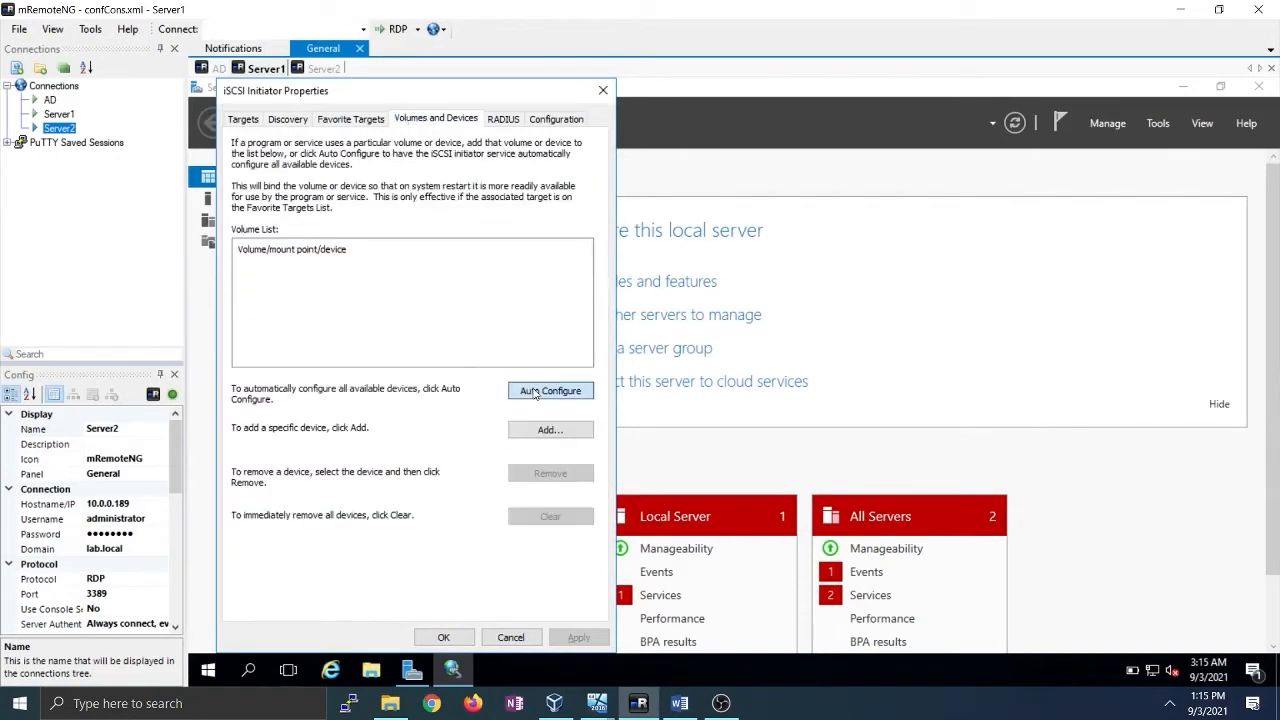
{"action": "left_click", "coordinate": [603, 90]}
Switch to the Server2 session, open the iSCSI Initiator with iscsicpl, and quick-connect to the target at 10.0.0.63
{"action": "left_click", "coordinate": [320, 68]}
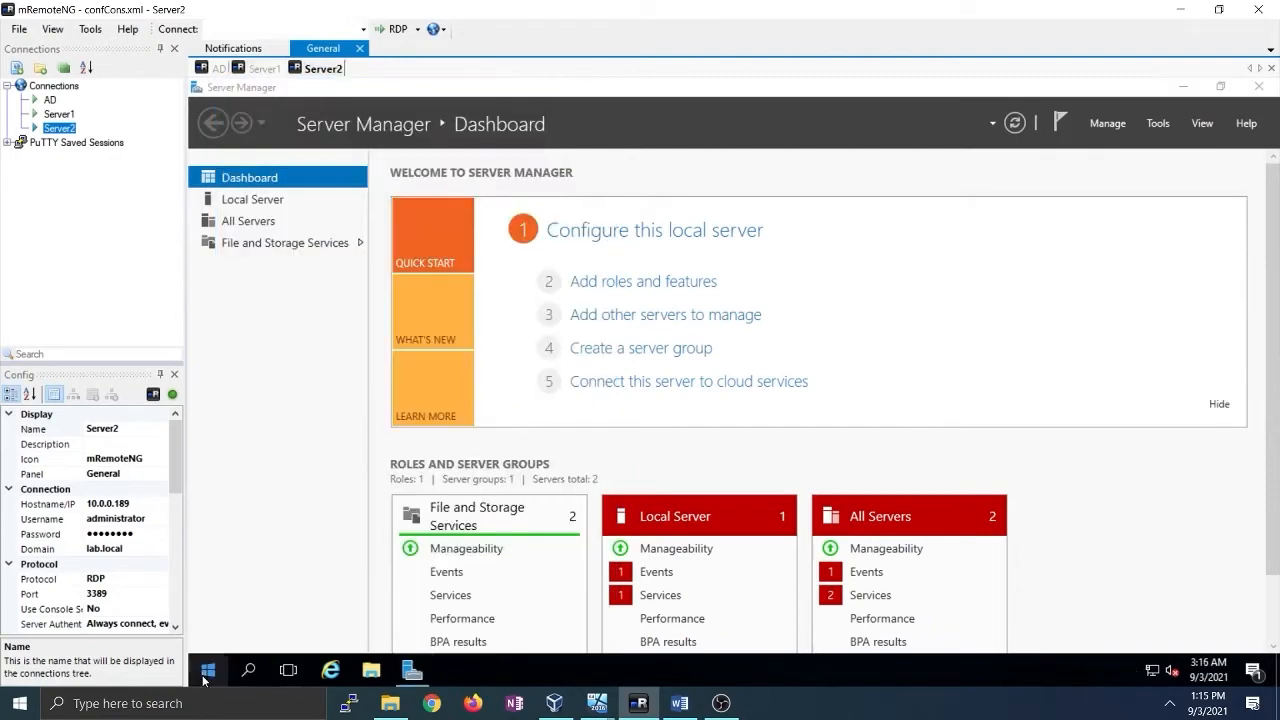
{"action": "right_click", "coordinate": [208, 678]}
{"action": "left_click", "coordinate": [241, 600]}
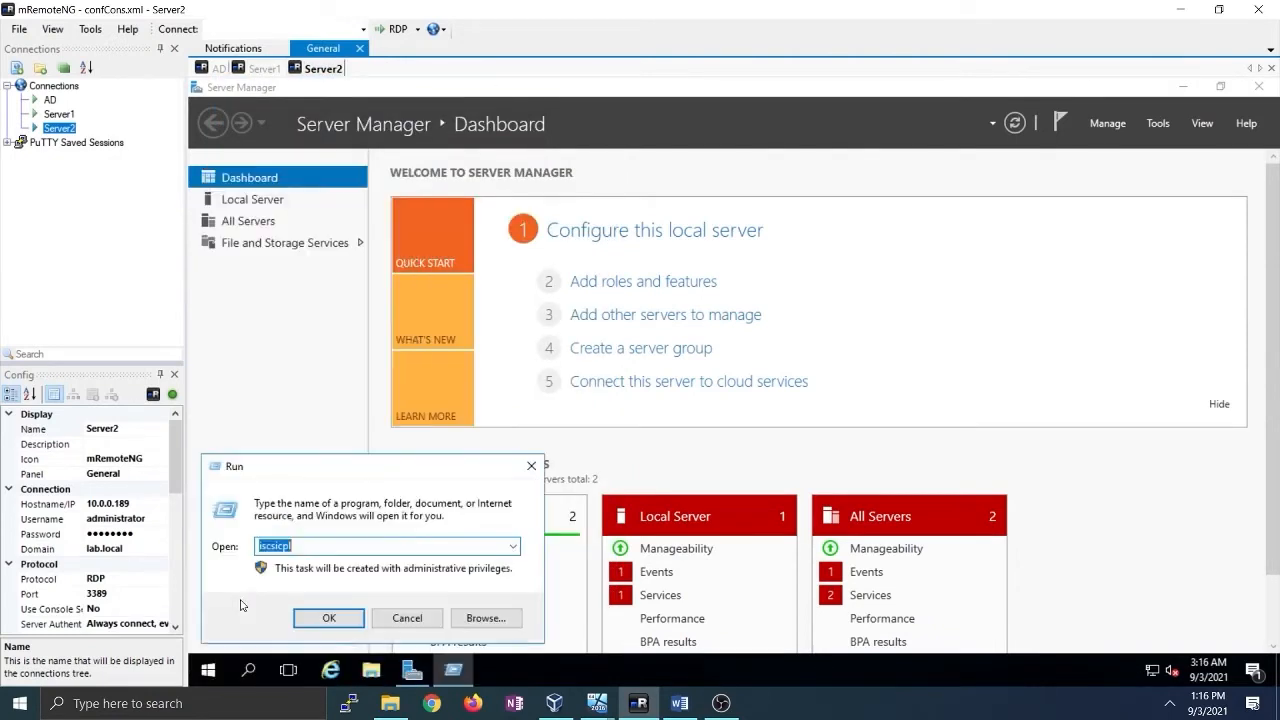
{"action": "key", "text": "Return"}
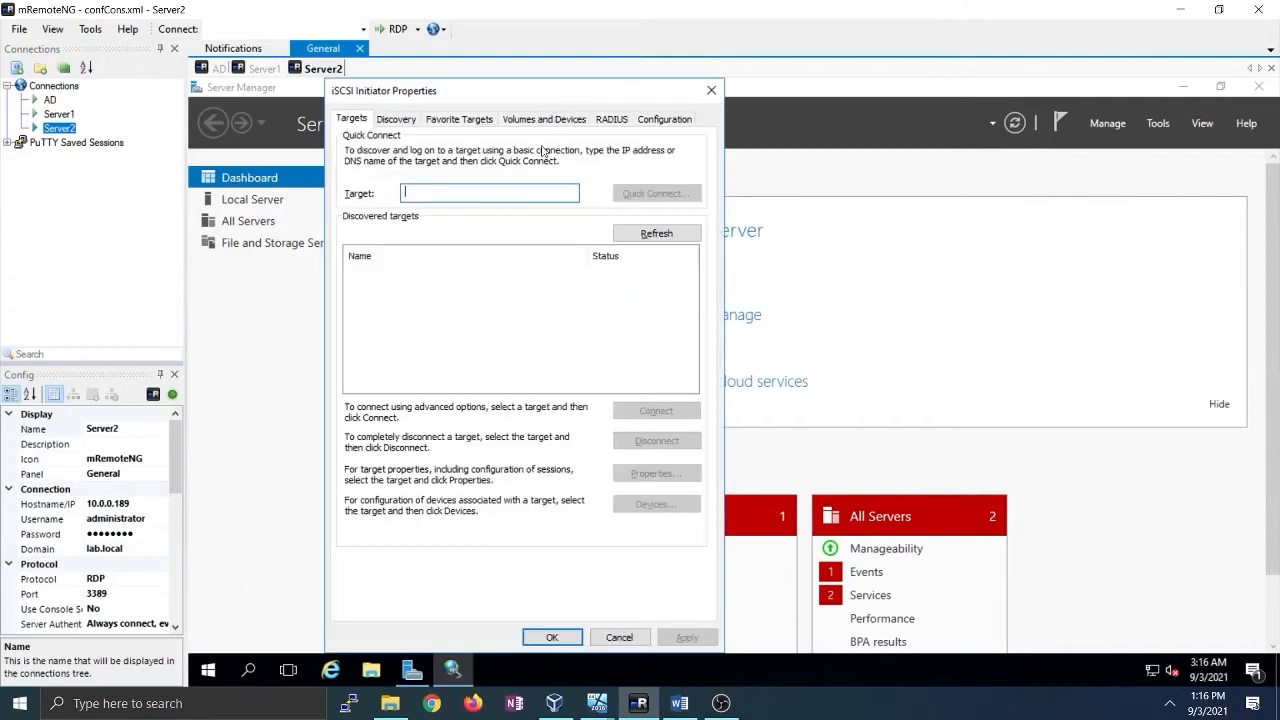
{"action": "type", "text": "10.0.0.63"}
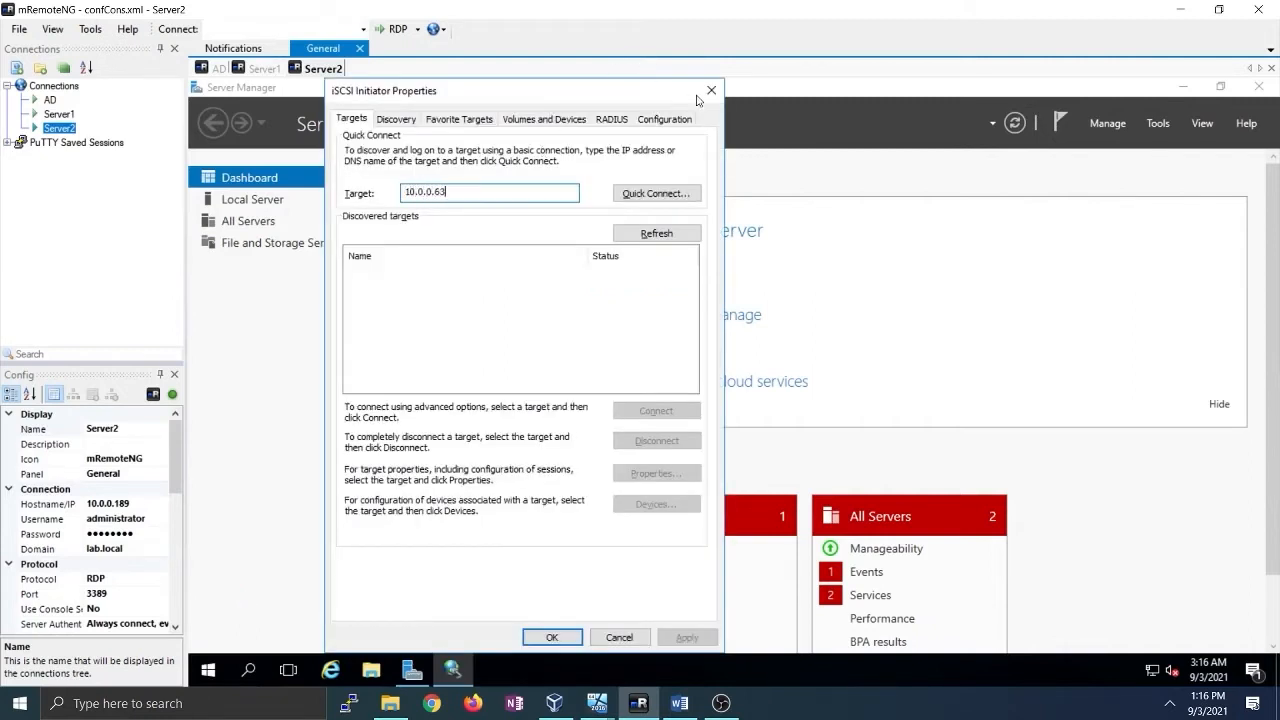
{"action": "left_click", "coordinate": [660, 193]}
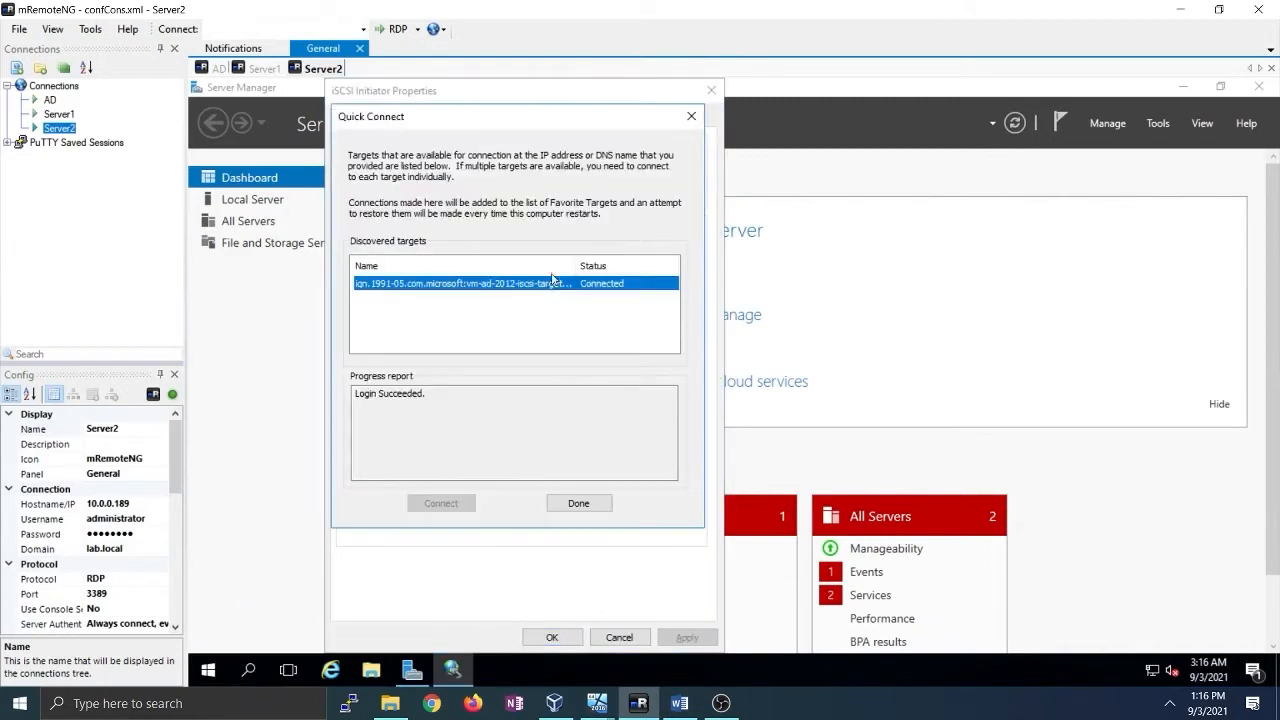
{"action": "left_click", "coordinate": [558, 510]}
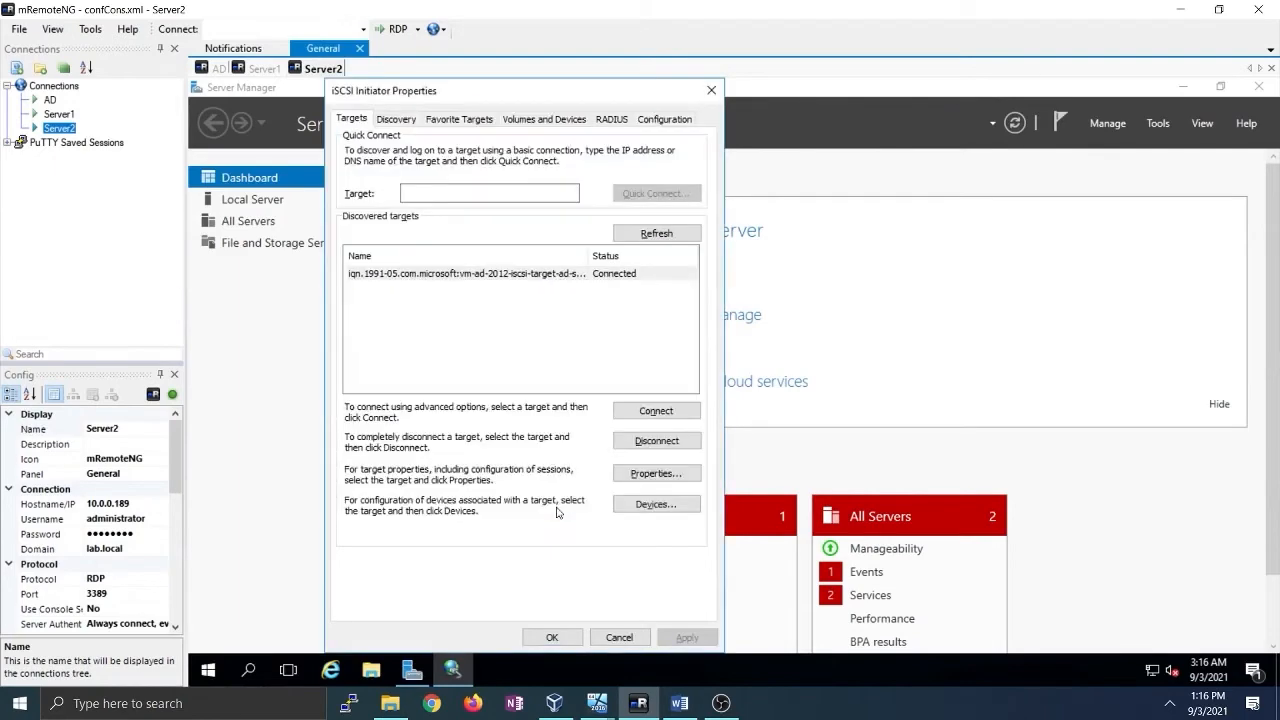
Auto-configure Server2's iSCSI volumes and devices, and close the initiator properties
{"action": "left_click", "coordinate": [396, 119]}
{"action": "left_click", "coordinate": [459, 119]}
{"action": "left_click", "coordinate": [544, 119]}
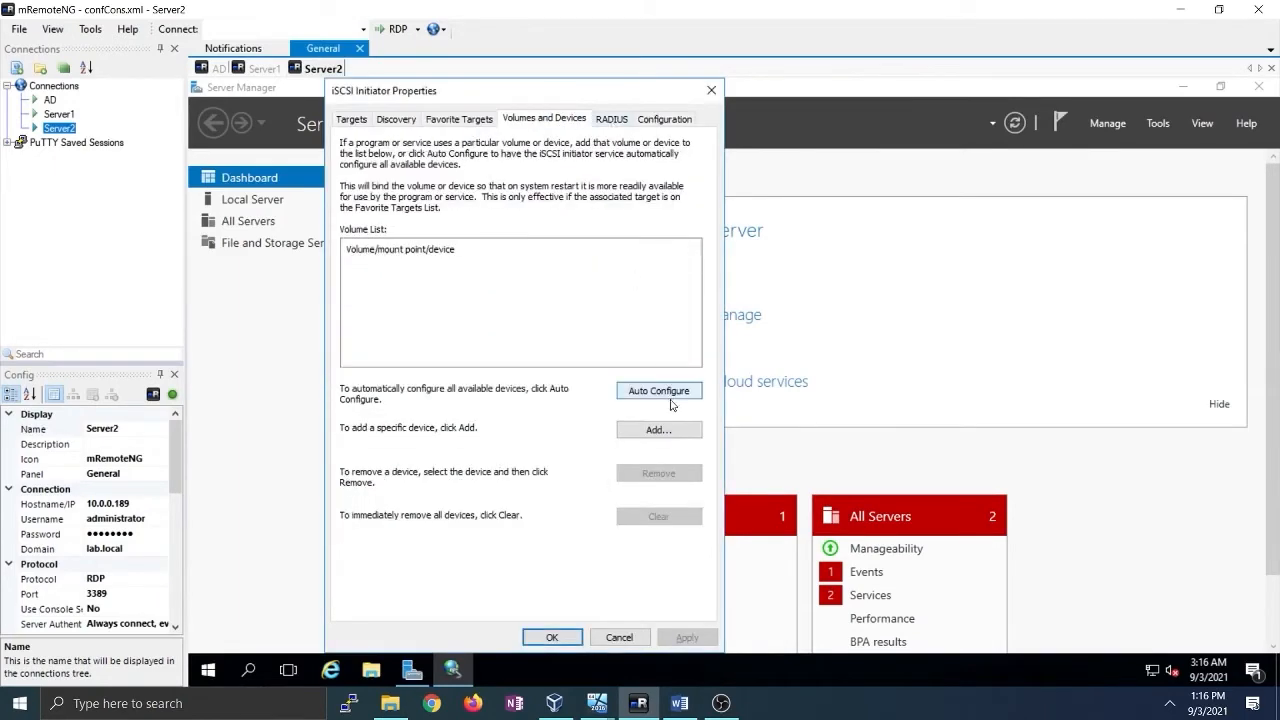
{"action": "left_click", "coordinate": [659, 391]}
{"action": "left_click", "coordinate": [711, 90]}
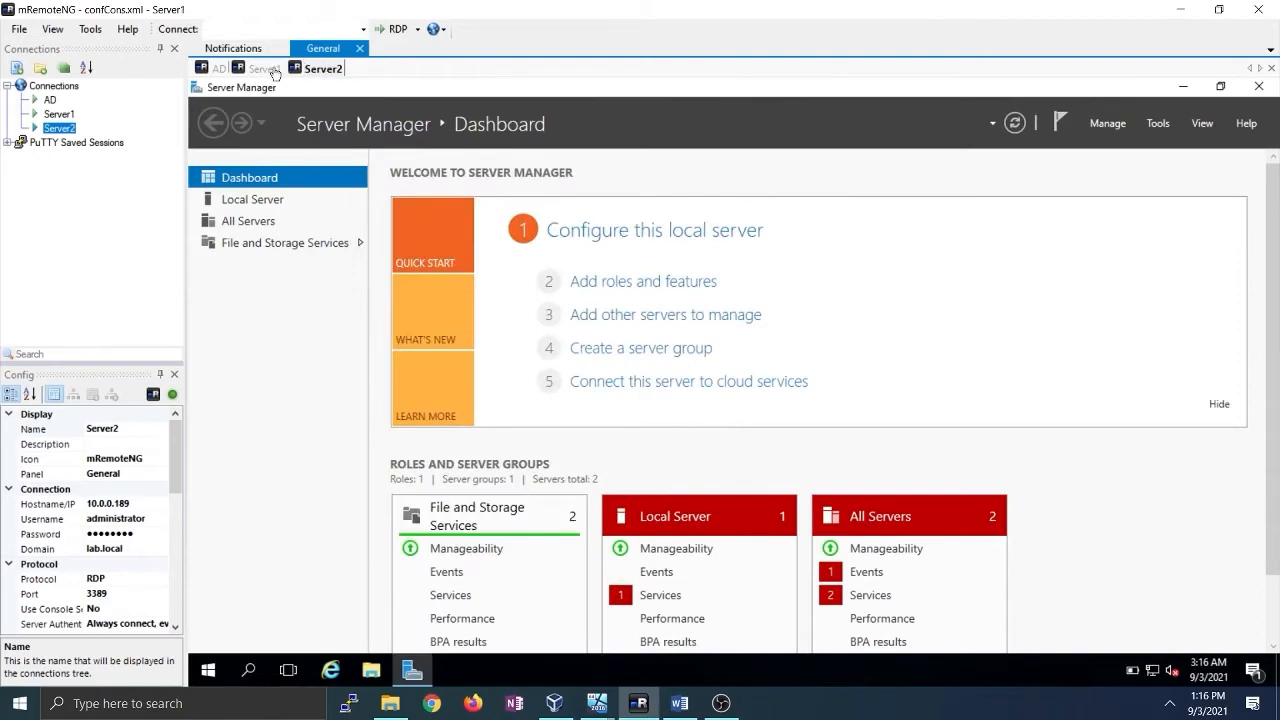
Return to the Server1 session, open Disk Management, and initialize Disk 1 and Disk 2 with the GPT partition style
{"action": "left_click", "coordinate": [265, 68]}
{"action": "right_click", "coordinate": [208, 670]}
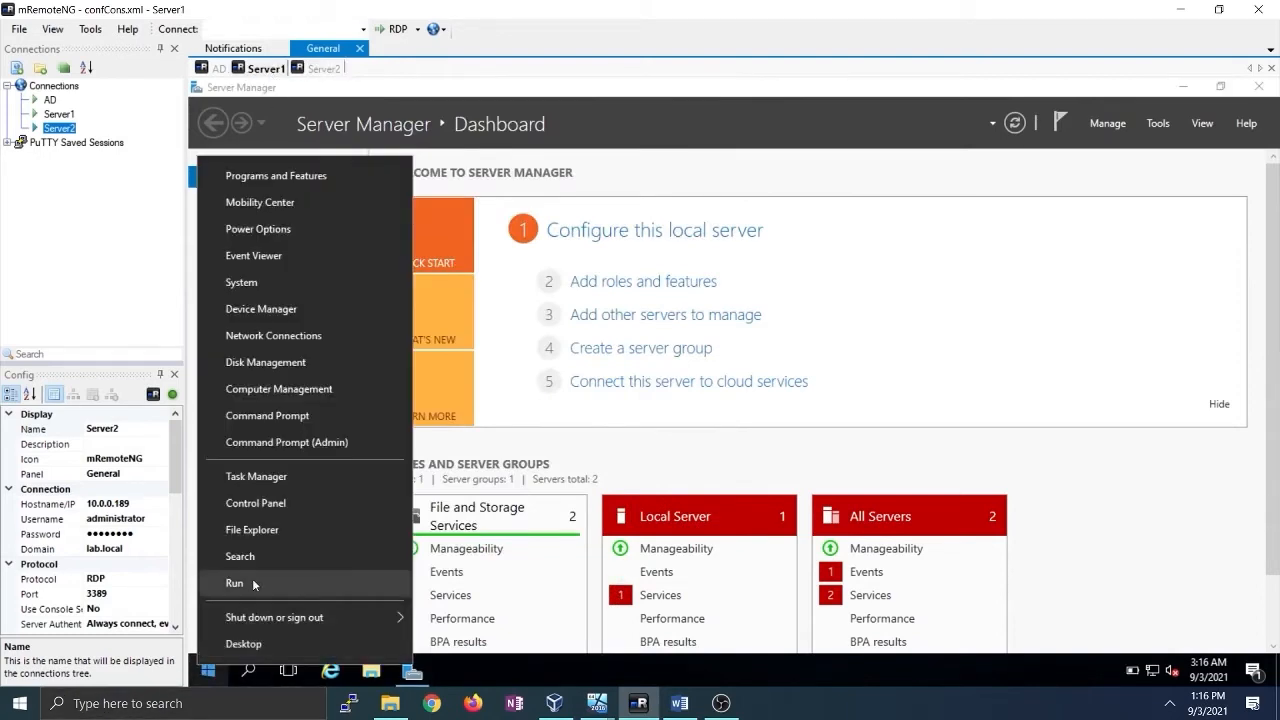
{"action": "left_click", "coordinate": [248, 371]}
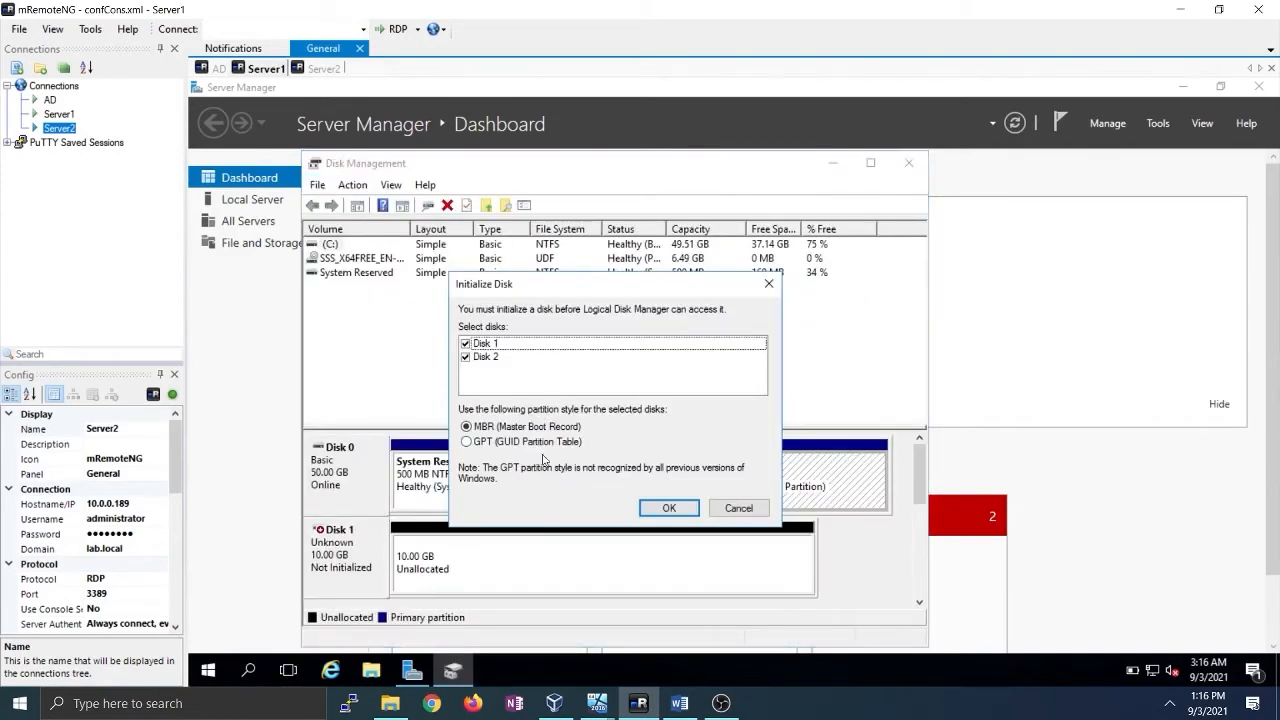
{"action": "left_click", "coordinate": [480, 443]}
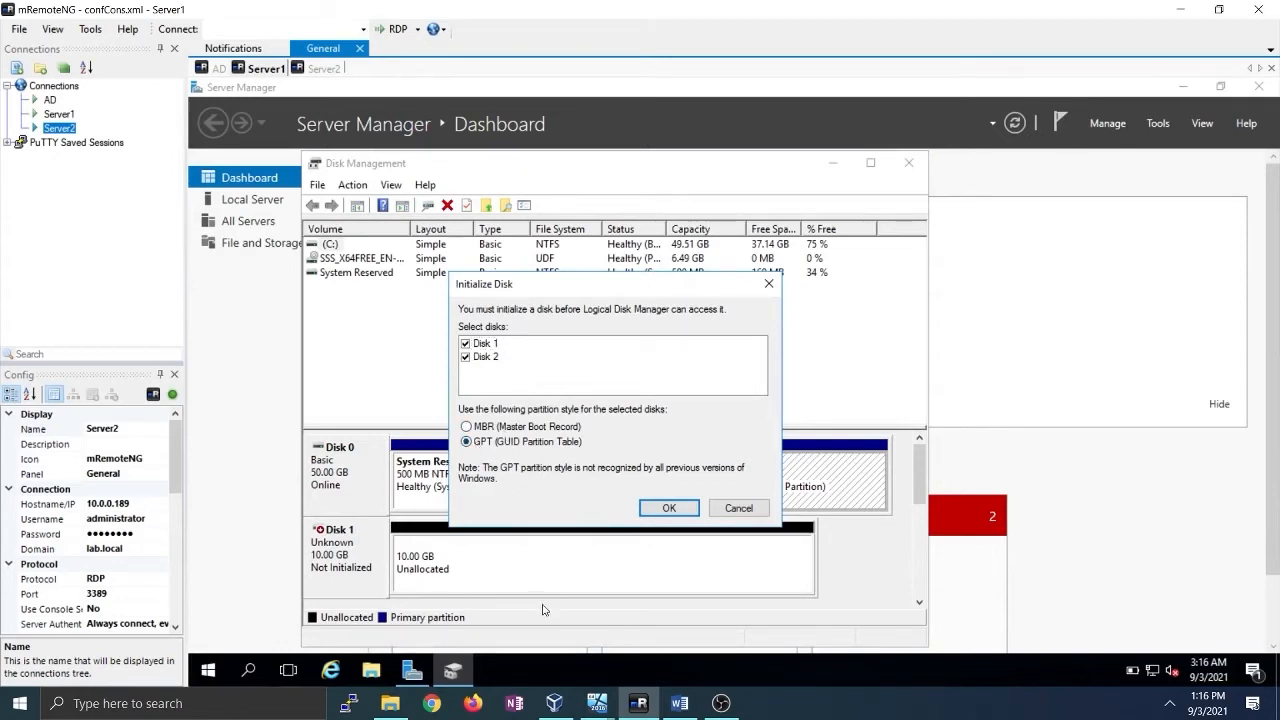
{"action": "left_click", "coordinate": [656, 512]}
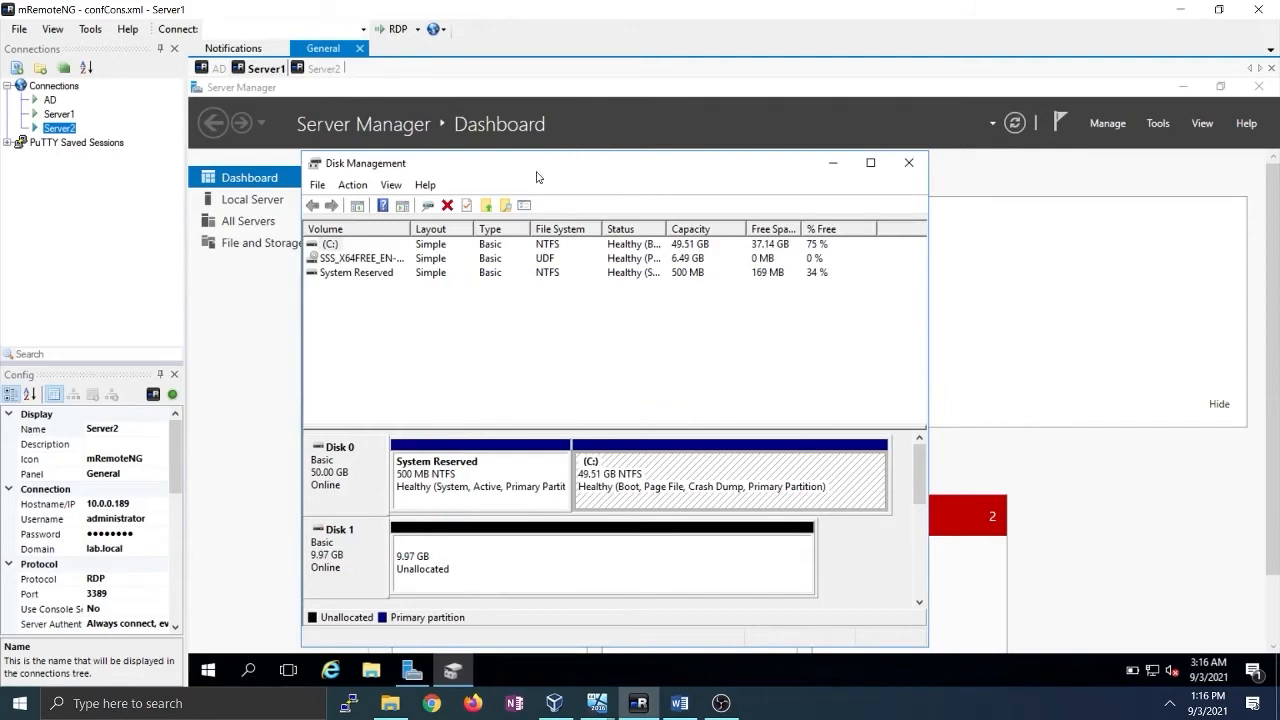
Maximize Disk Management and set up a simple volume on Disk 1 at its full 10206 MB with drive letter G
{"action": "left_click_drag", "start_coordinate": [537, 163], "coordinate": [536, 123]}
{"action": "mouse_move", "coordinate": [921, 457]}
{"action": "left_mouse_down"}
{"action": "mouse_move", "coordinate": [922, 540]}
{"action": "mouse_move", "coordinate": [922, 470]}
{"action": "left_mouse_up"}
{"action": "left_click", "coordinate": [869, 122]}
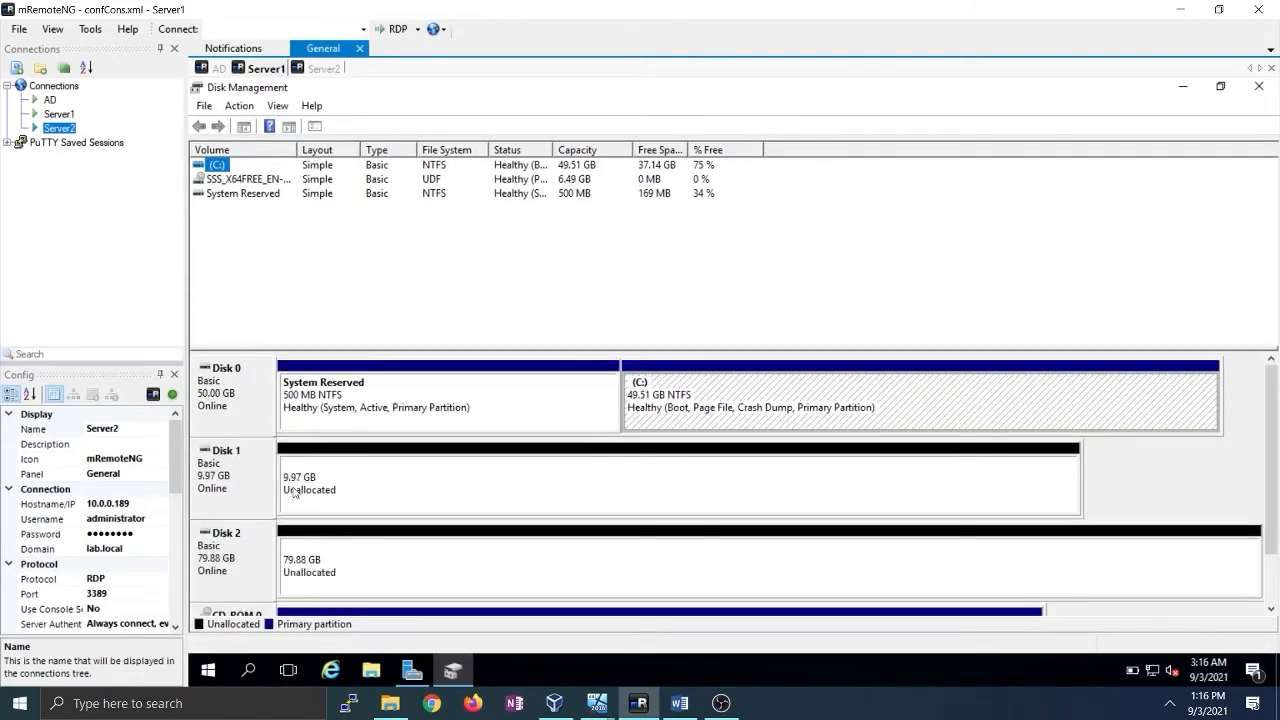
{"action": "right_click", "coordinate": [229, 490]}
{"action": "left_click", "coordinate": [332, 442]}
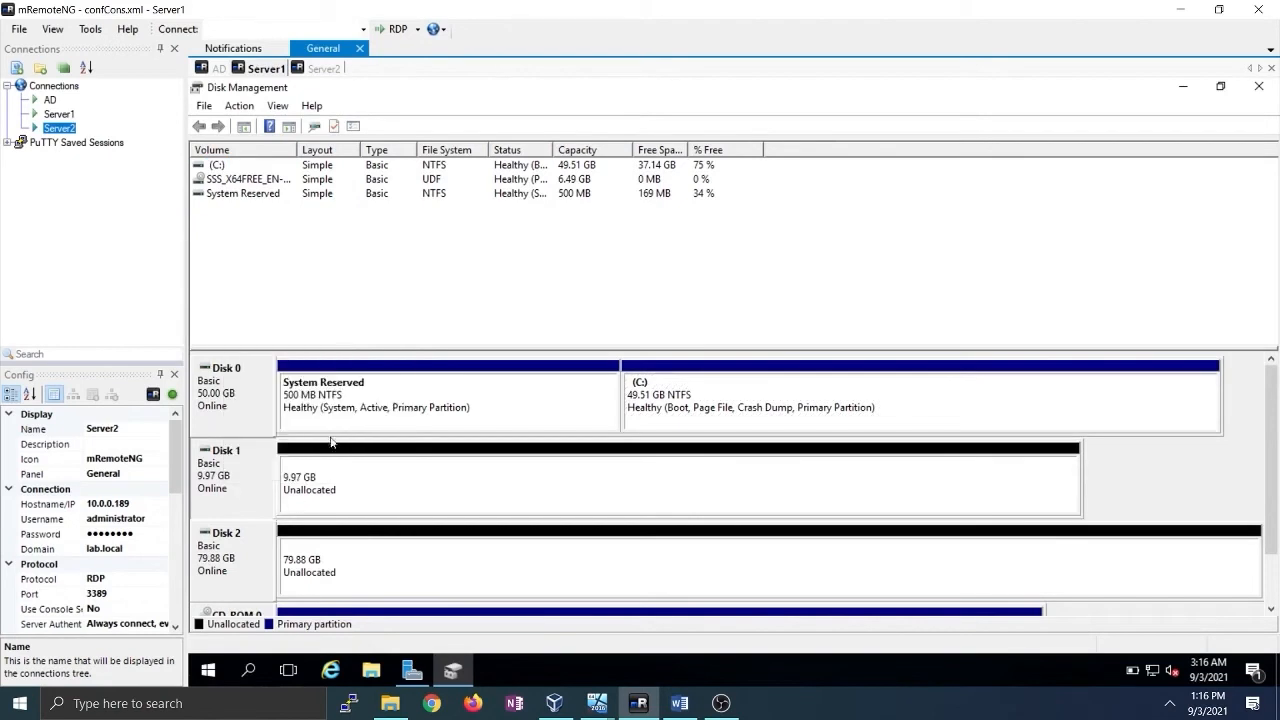
{"action": "right_click", "coordinate": [358, 465]}
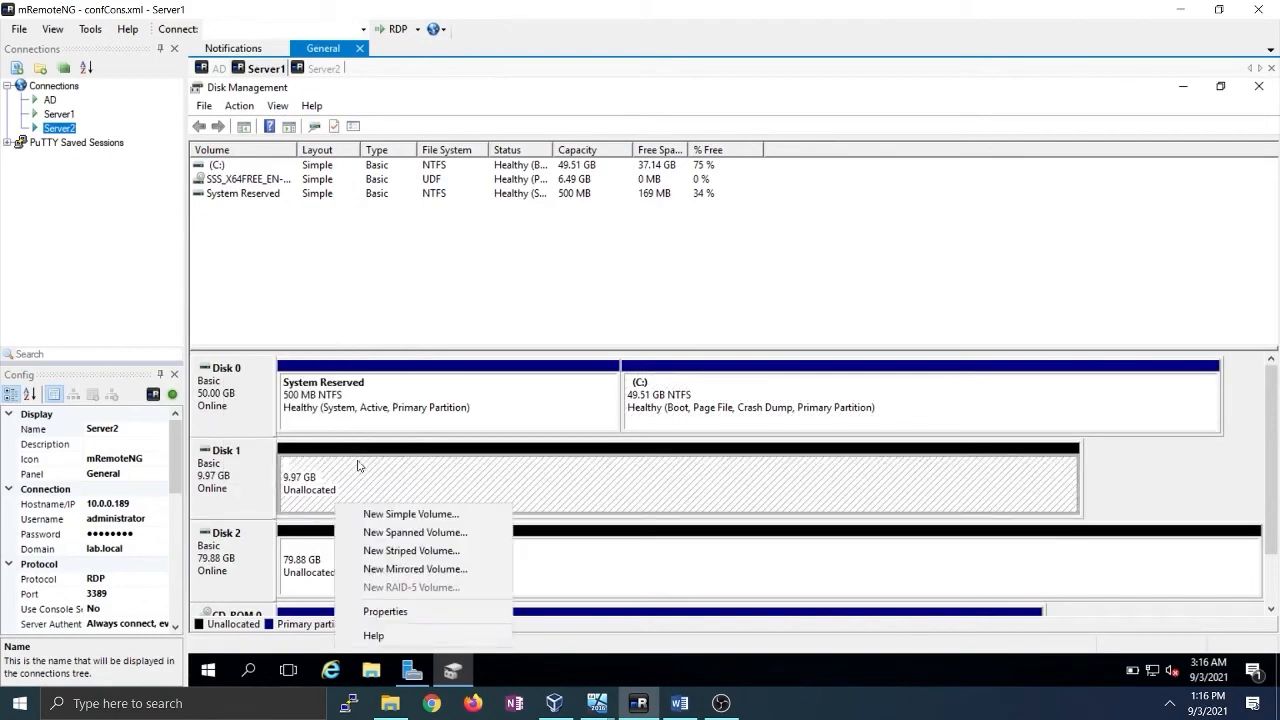
{"action": "left_click", "coordinate": [398, 514]}
{"action": "left_click", "coordinate": [515, 464]}
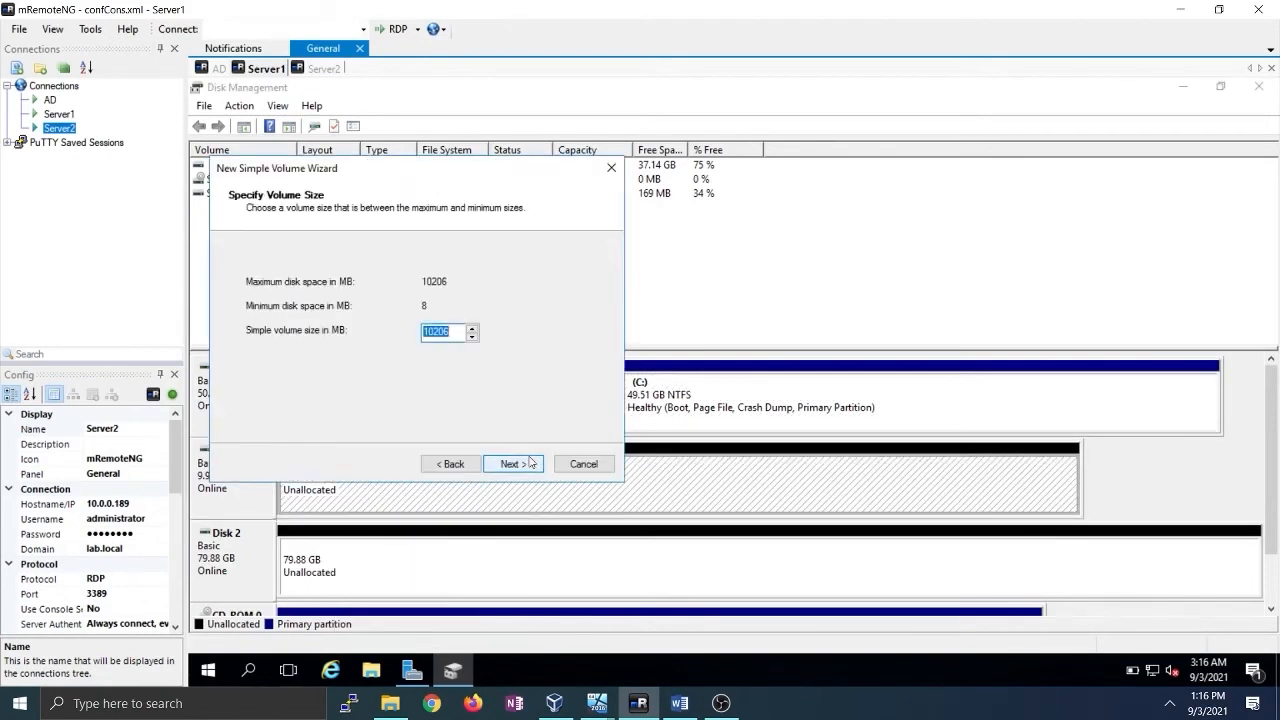
{"action": "left_click", "coordinate": [530, 462]}
{"action": "left_click", "coordinate": [482, 283]}
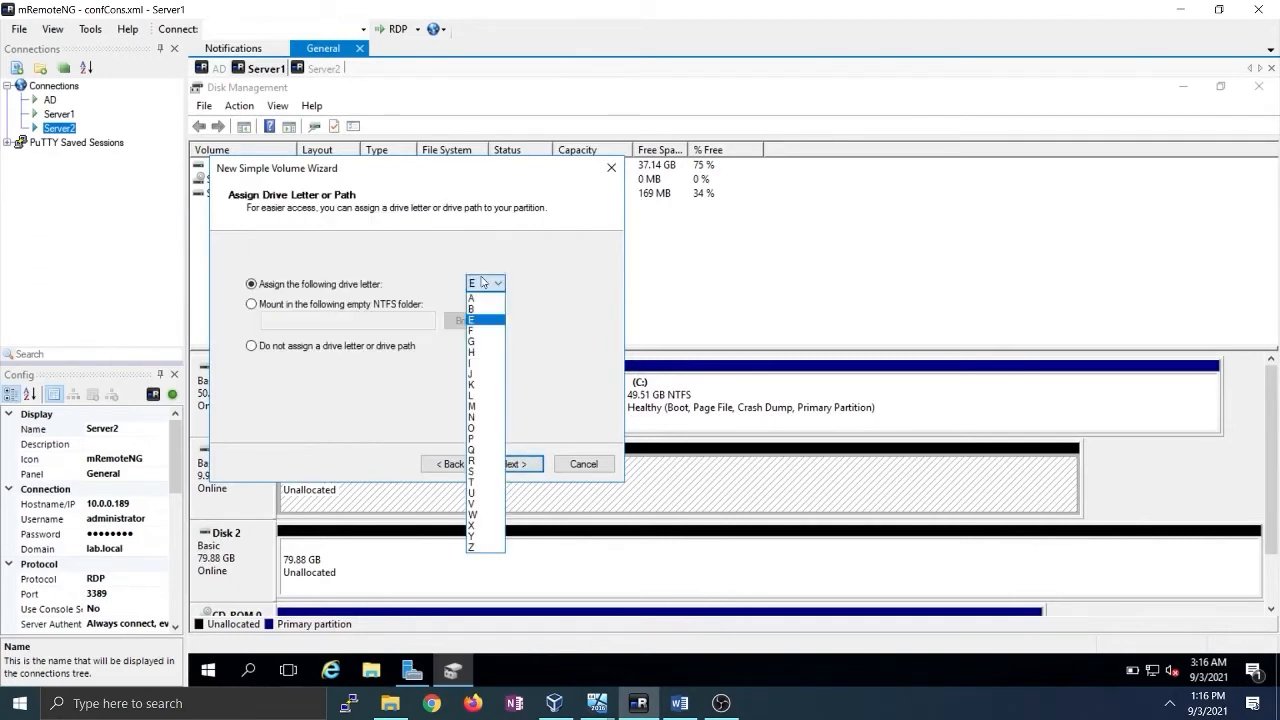
{"action": "left_click", "coordinate": [484, 342]}
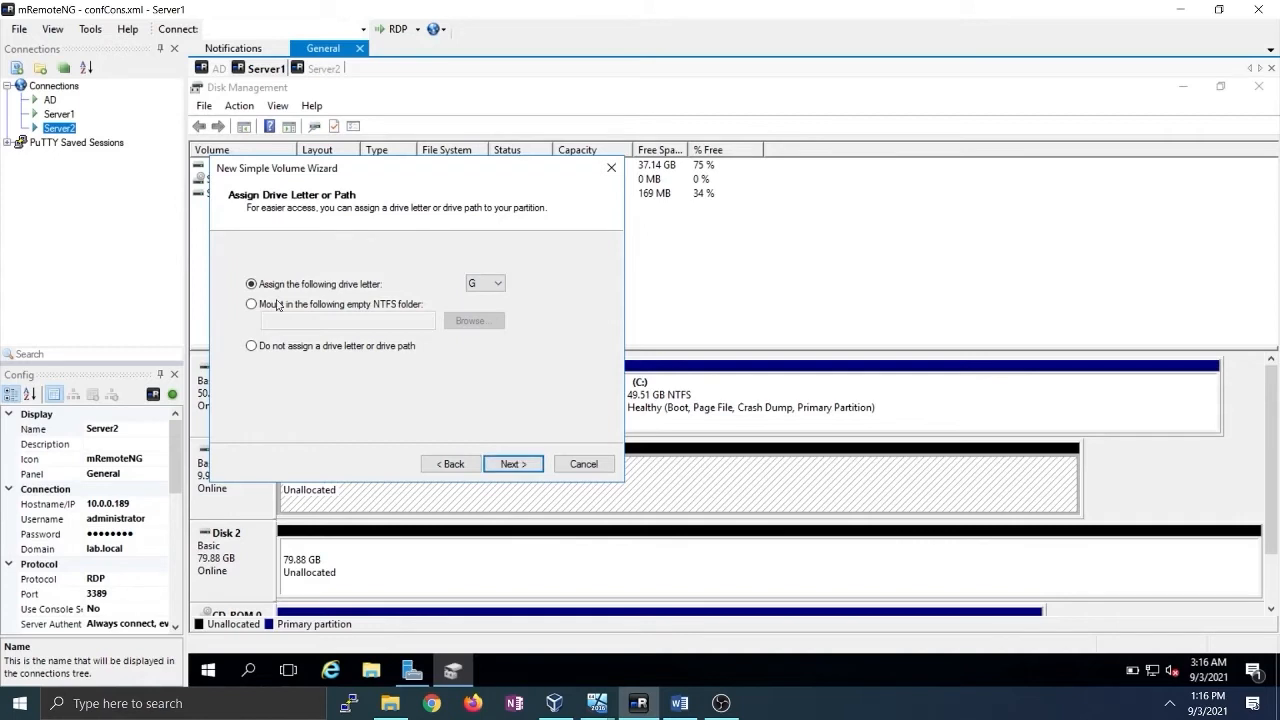
Label the Disk 1 volume Quorum, keep the NTFS quick format settings, and finish creating it
{"action": "left_click", "coordinate": [494, 467]}
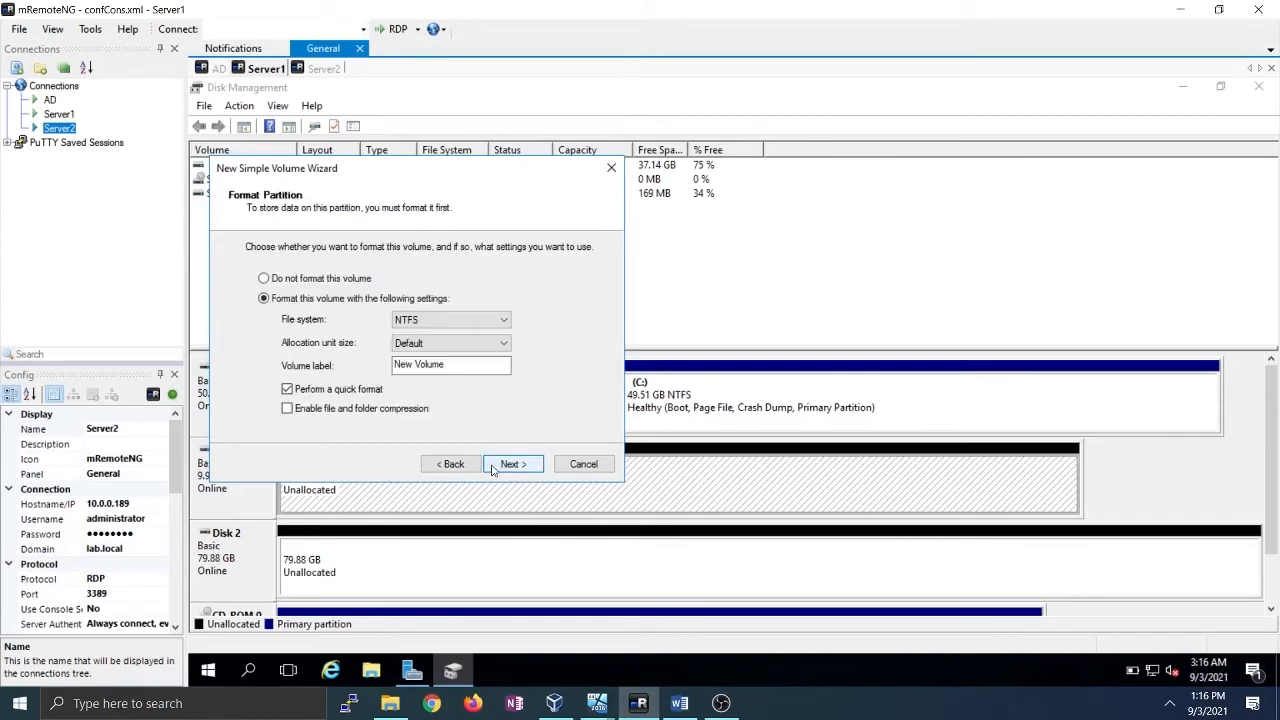
{"action": "left_click_drag", "start_coordinate": [449, 367], "coordinate": [329, 374]}
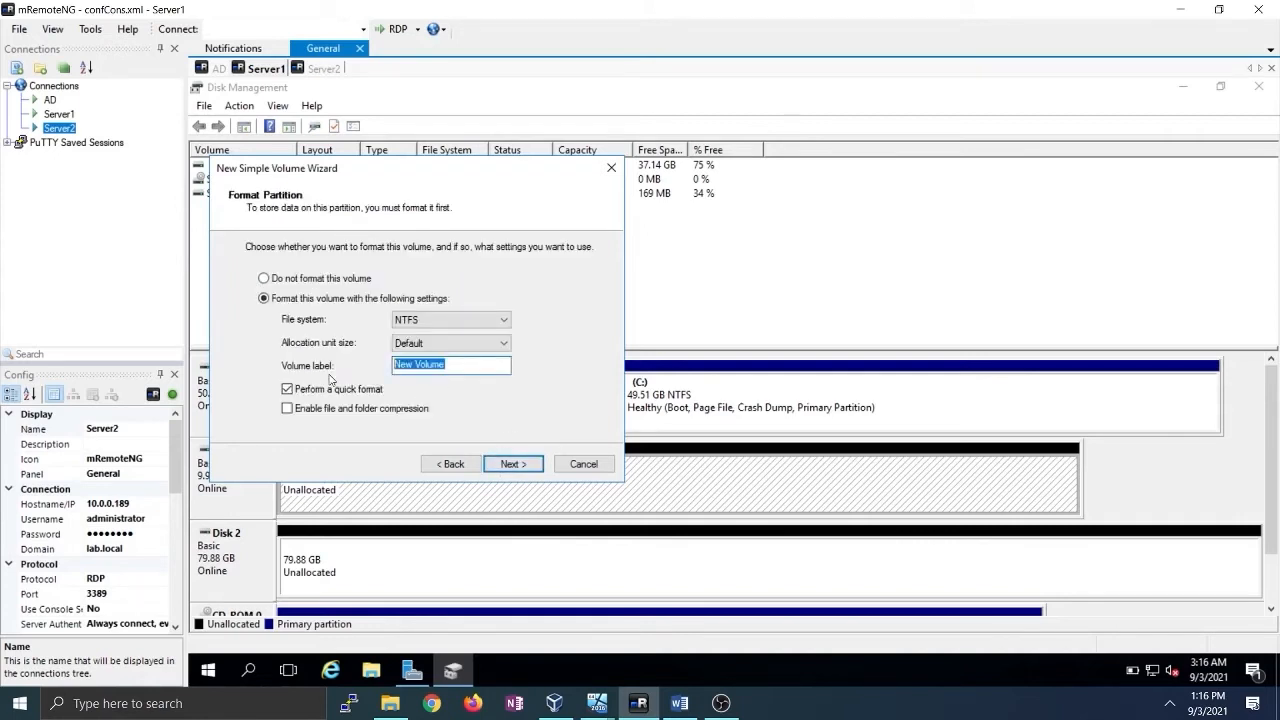
{"action": "type", "text": "qO"}
{"action": "key", "text": "Return"}
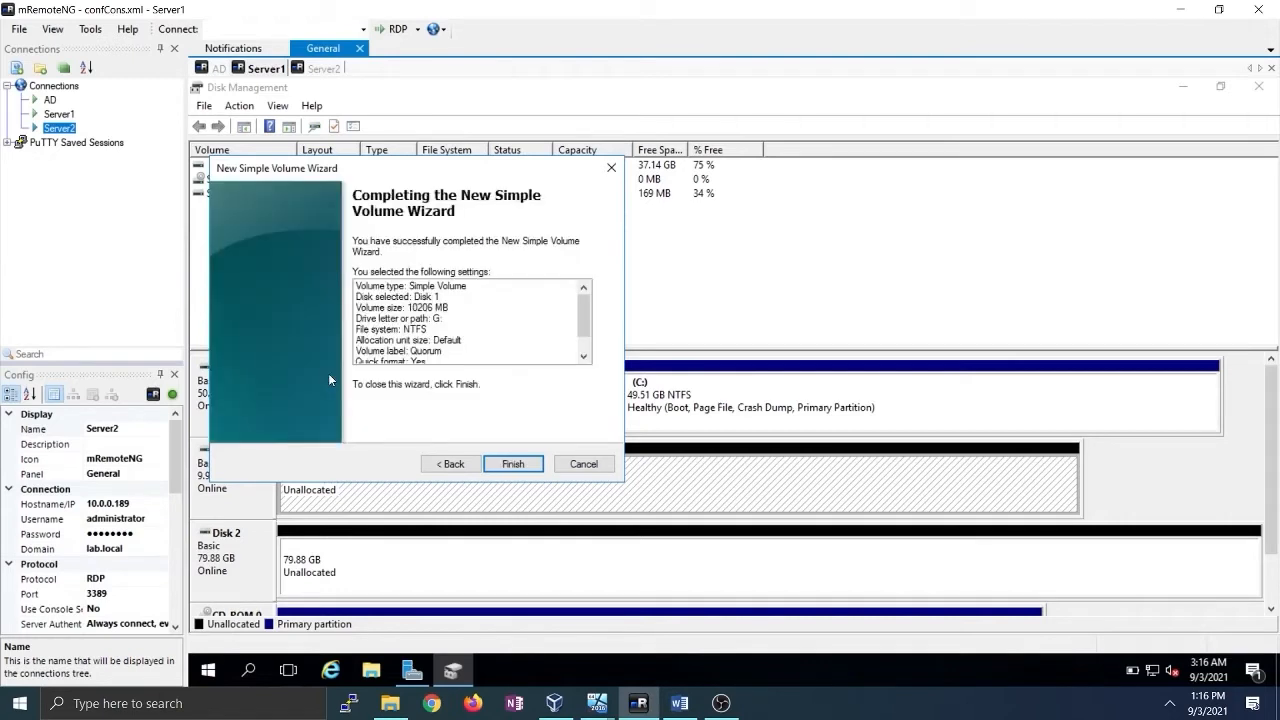
{"action": "left_click", "coordinate": [508, 463]}
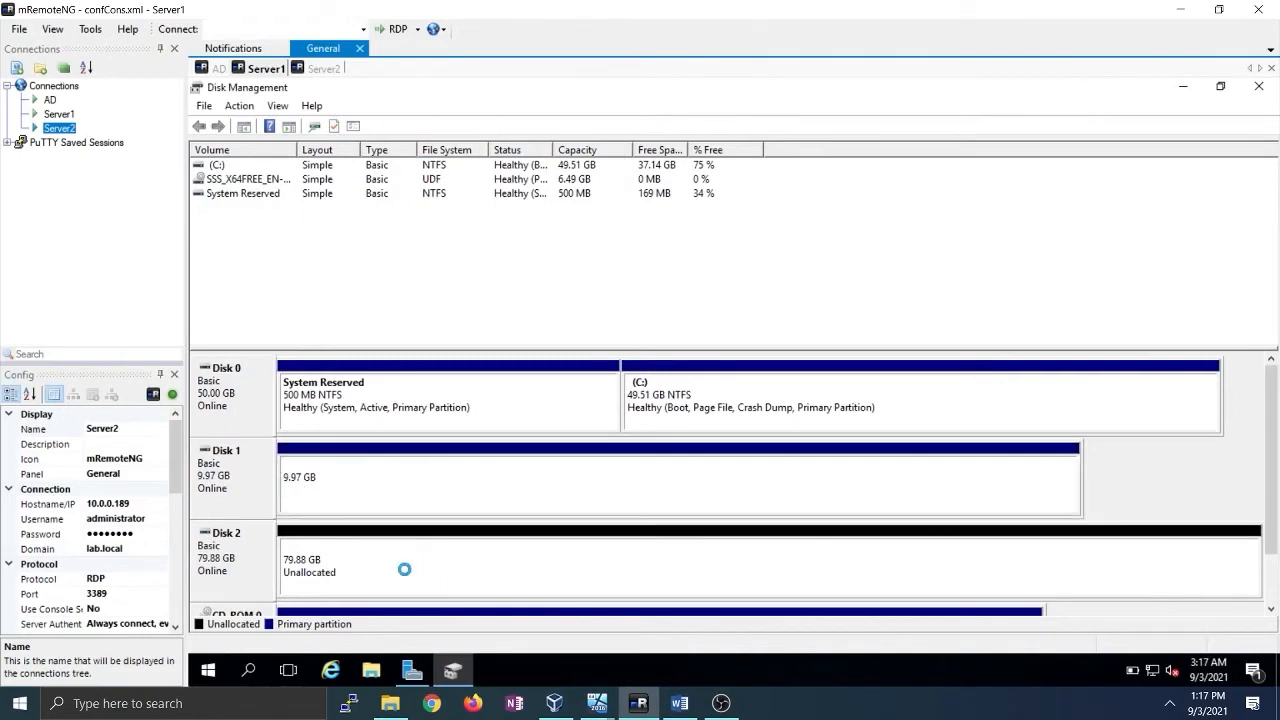
Set up a simple volume on Disk 2 at its full 81790 MB with drive letter I
{"action": "left_click", "coordinate": [402, 570]}
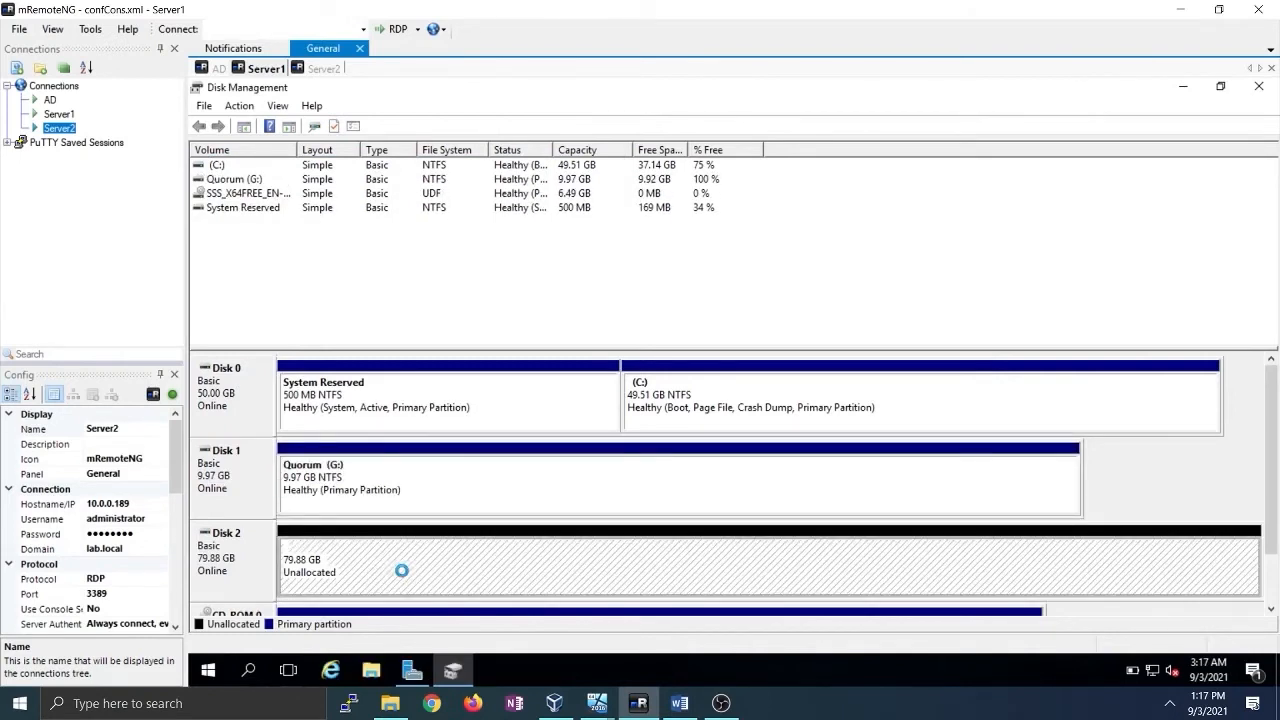
{"action": "right_click", "coordinate": [379, 576]}
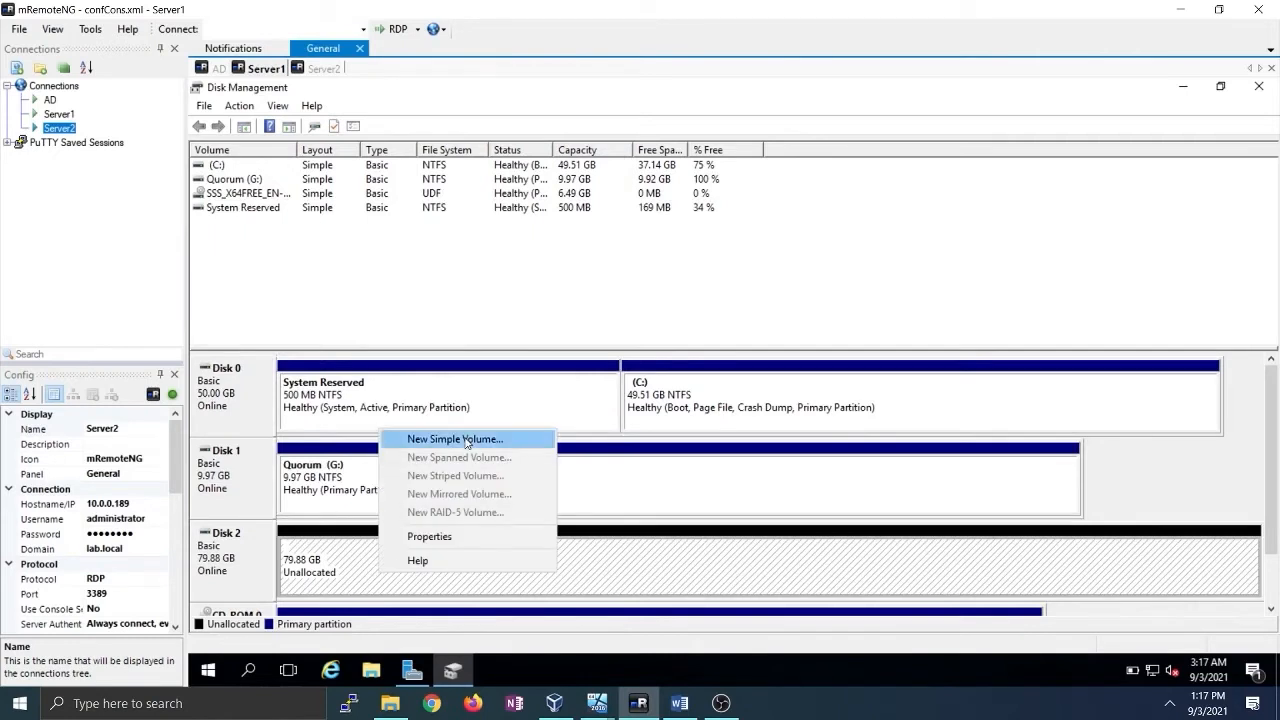
{"action": "left_click", "coordinate": [470, 440]}
{"action": "left_click", "coordinate": [512, 466]}
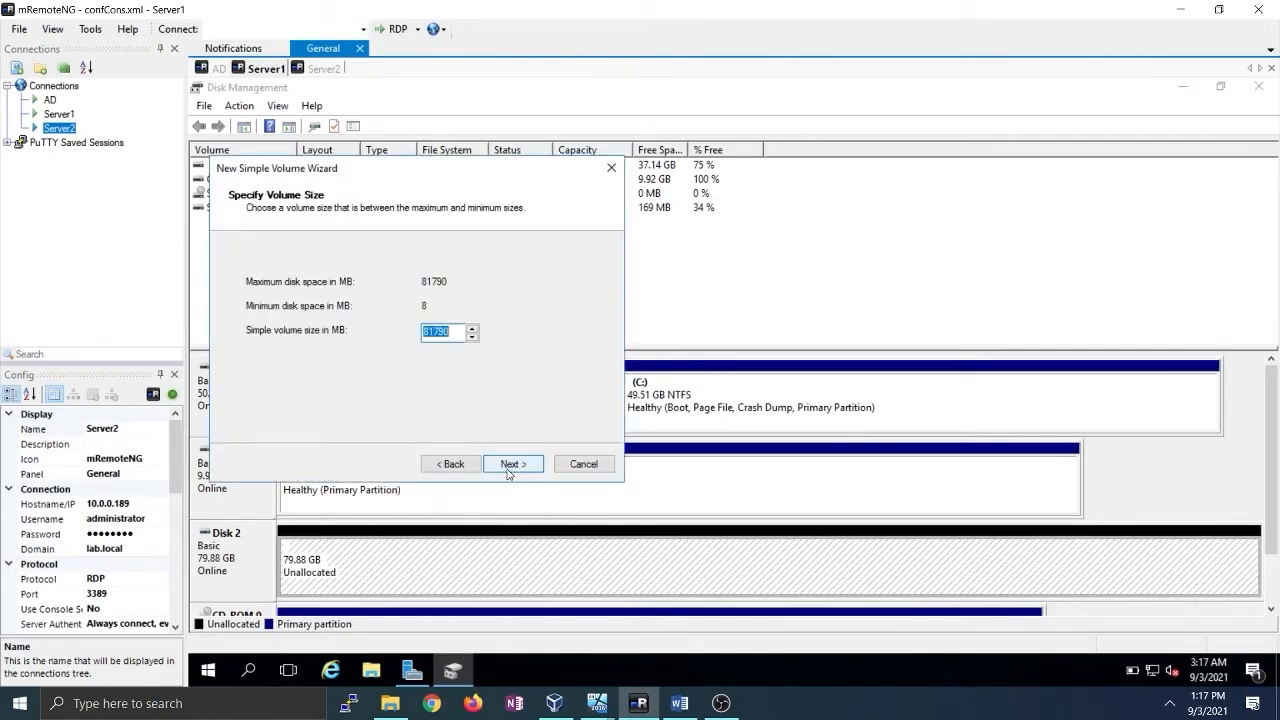
{"action": "left_click", "coordinate": [512, 464]}
{"action": "left_click", "coordinate": [485, 283]}
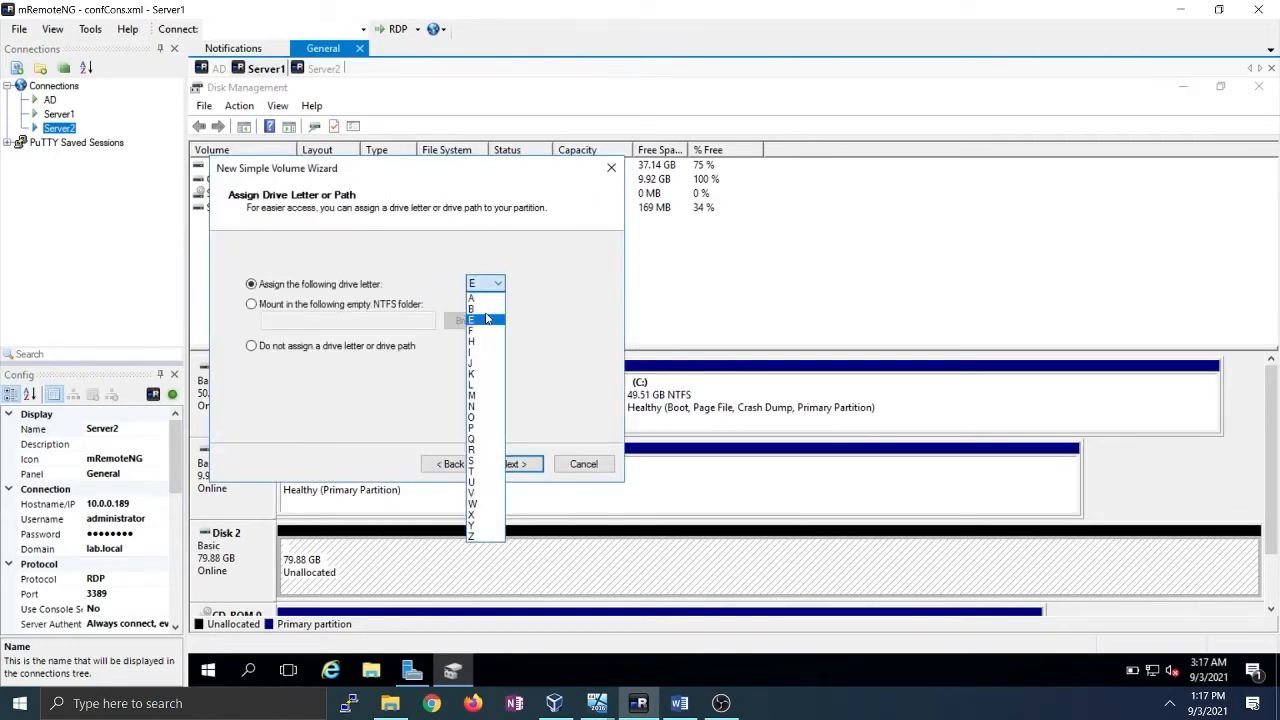
{"action": "left_click", "coordinate": [487, 355]}
{"action": "left_click", "coordinate": [514, 464]}
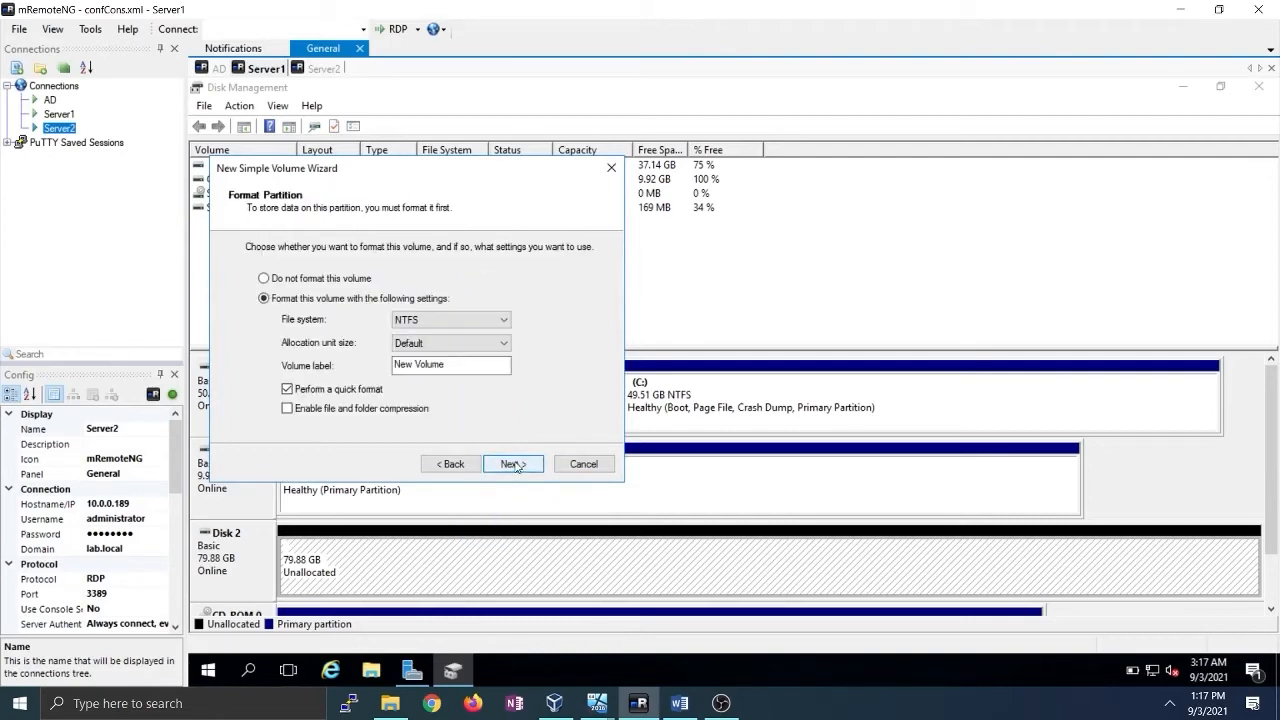
Label the Disk 2 volume SQL-DB, keep the NTFS quick format settings, and finish creating it
{"action": "left_click_drag", "start_coordinate": [508, 364], "coordinate": [328, 369]}
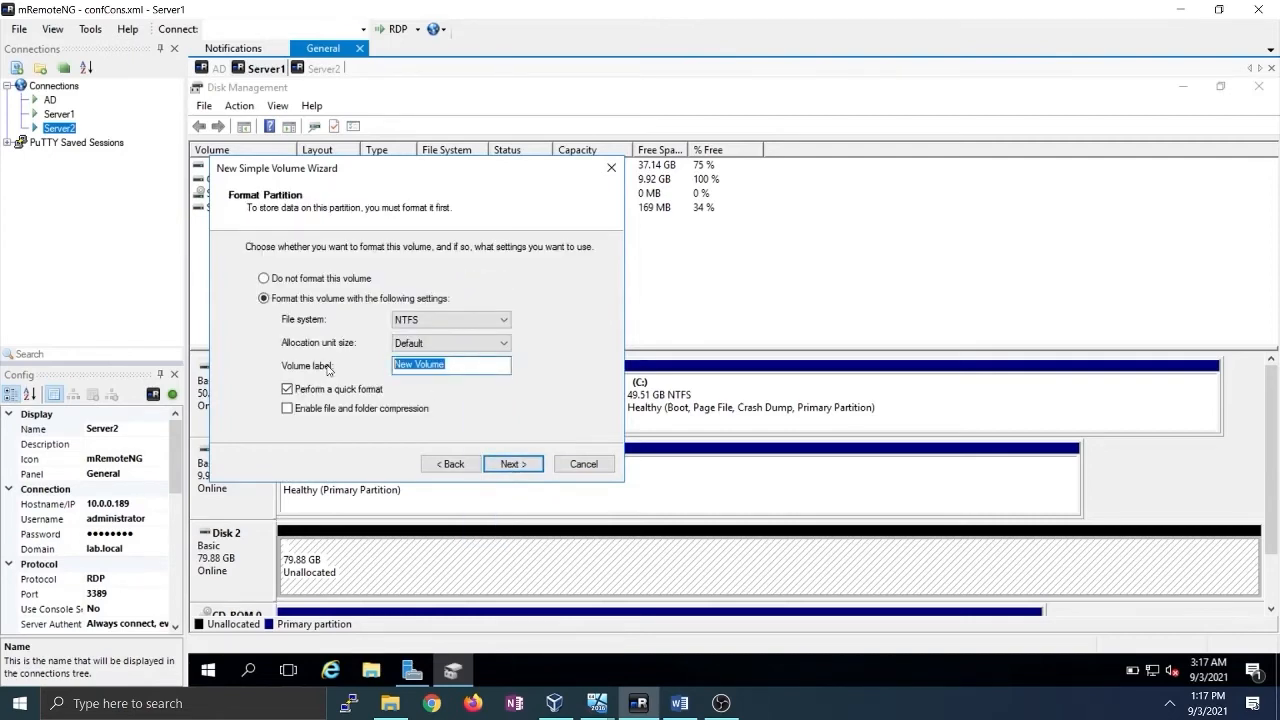
{"action": "type", "text": "SQL-DB"}
{"action": "left_click", "coordinate": [522, 465]}
{"action": "left_click", "coordinate": [521, 464]}
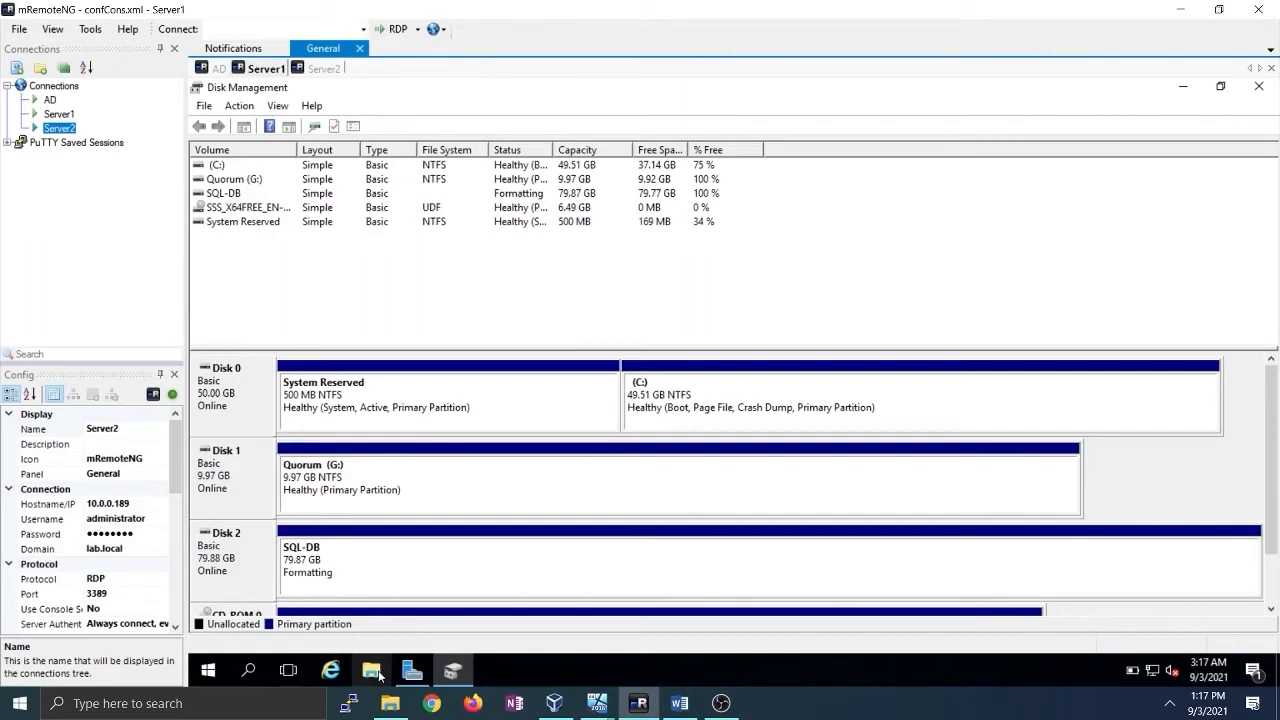
Check the new SQL-DB and Quorum volumes in File Explorer on Server1, looking inside the SQL-DB drive
{"action": "left_click", "coordinate": [379, 676]}
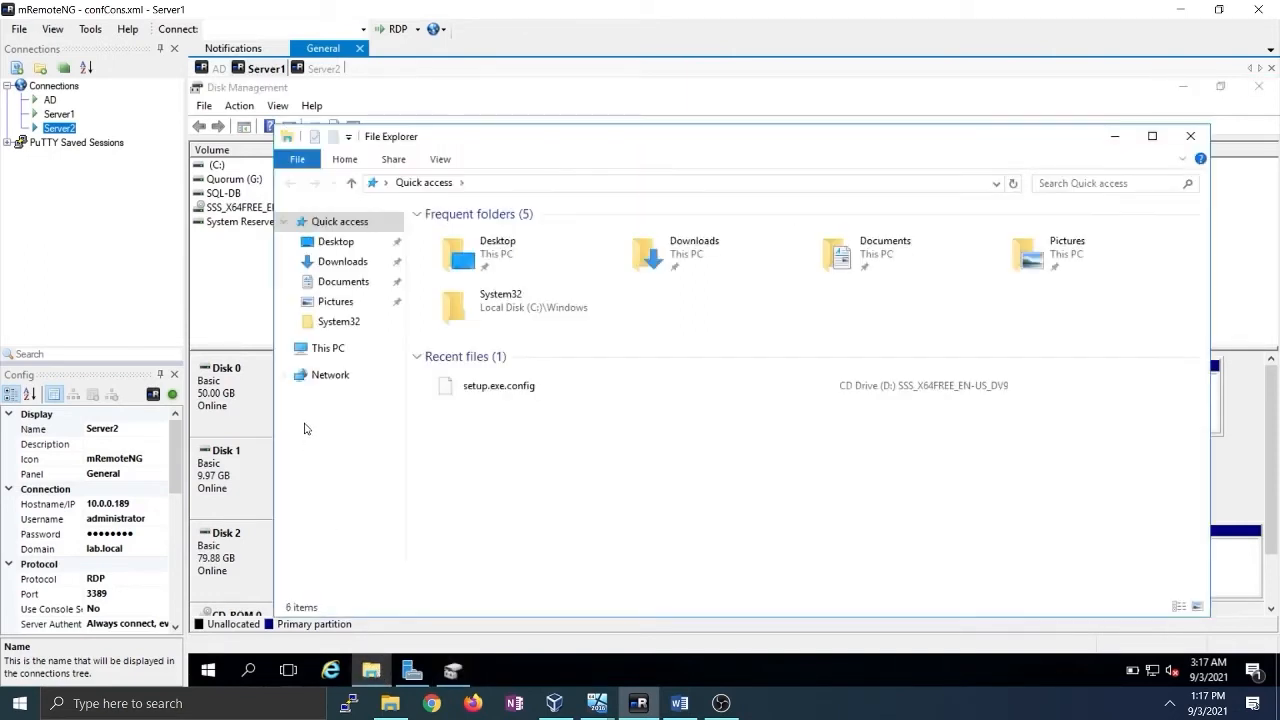
{"action": "left_click", "coordinate": [322, 349]}
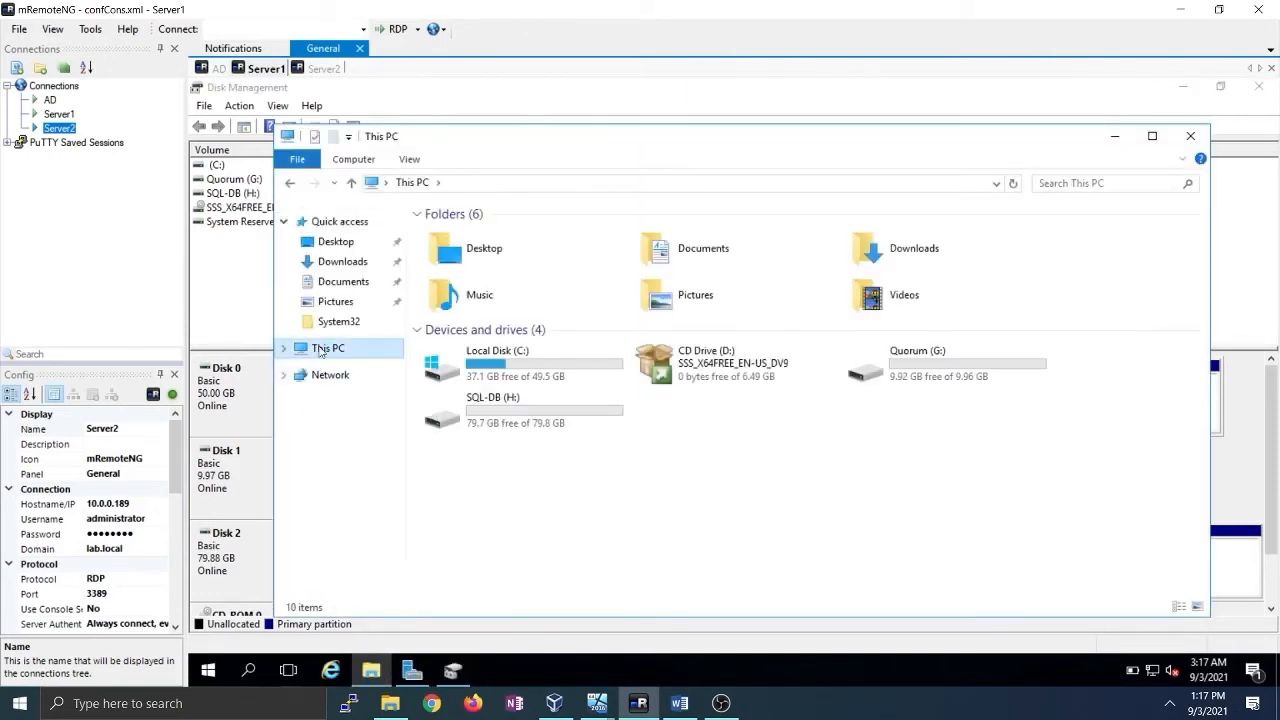
{"action": "double_click", "coordinate": [440, 414]}
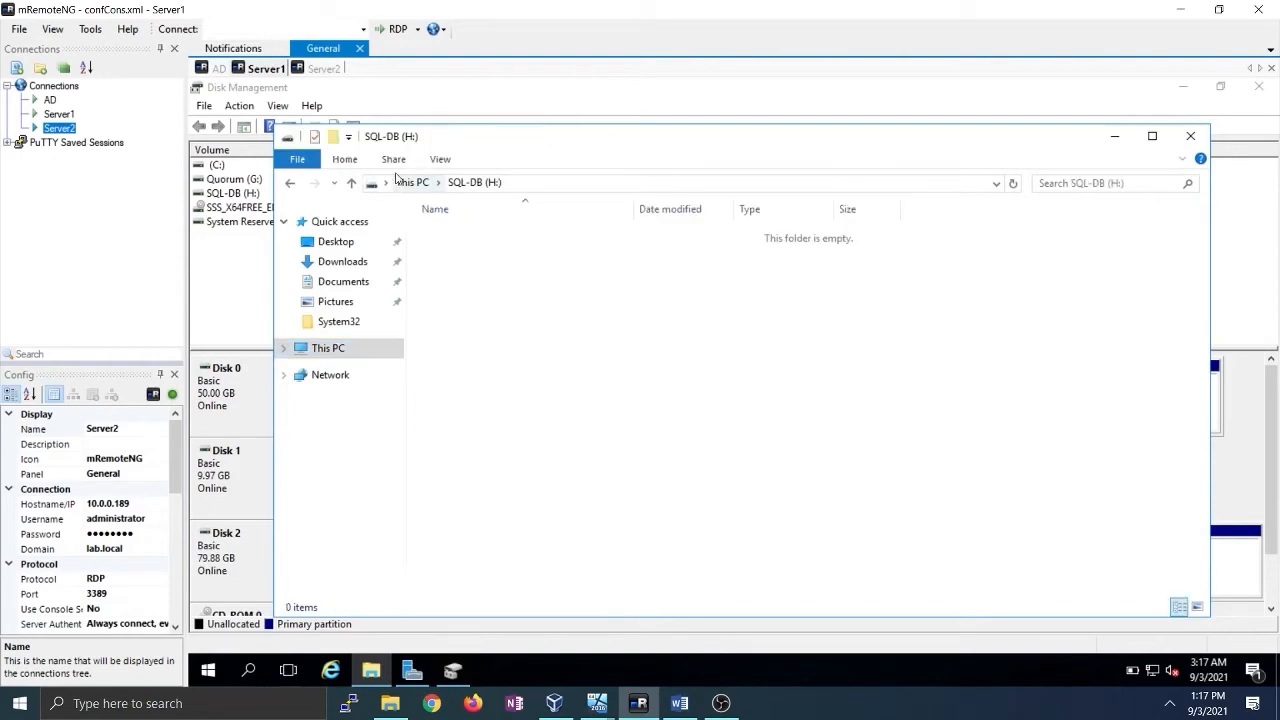
{"action": "left_click", "coordinate": [413, 185]}
{"action": "left_click", "coordinate": [960, 363]}
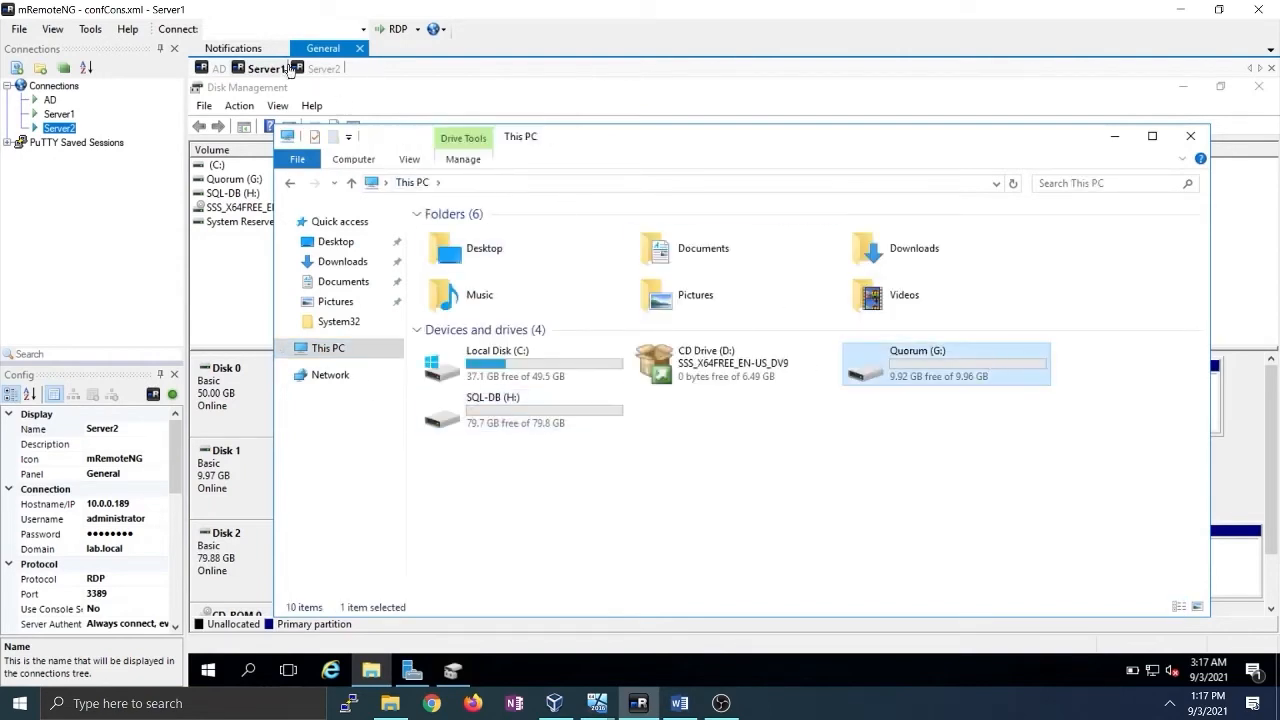
Switch to the Server2 session, open Disk Management, and initialize Disk 2 with the GPT partition style
{"action": "left_click", "coordinate": [320, 72]}
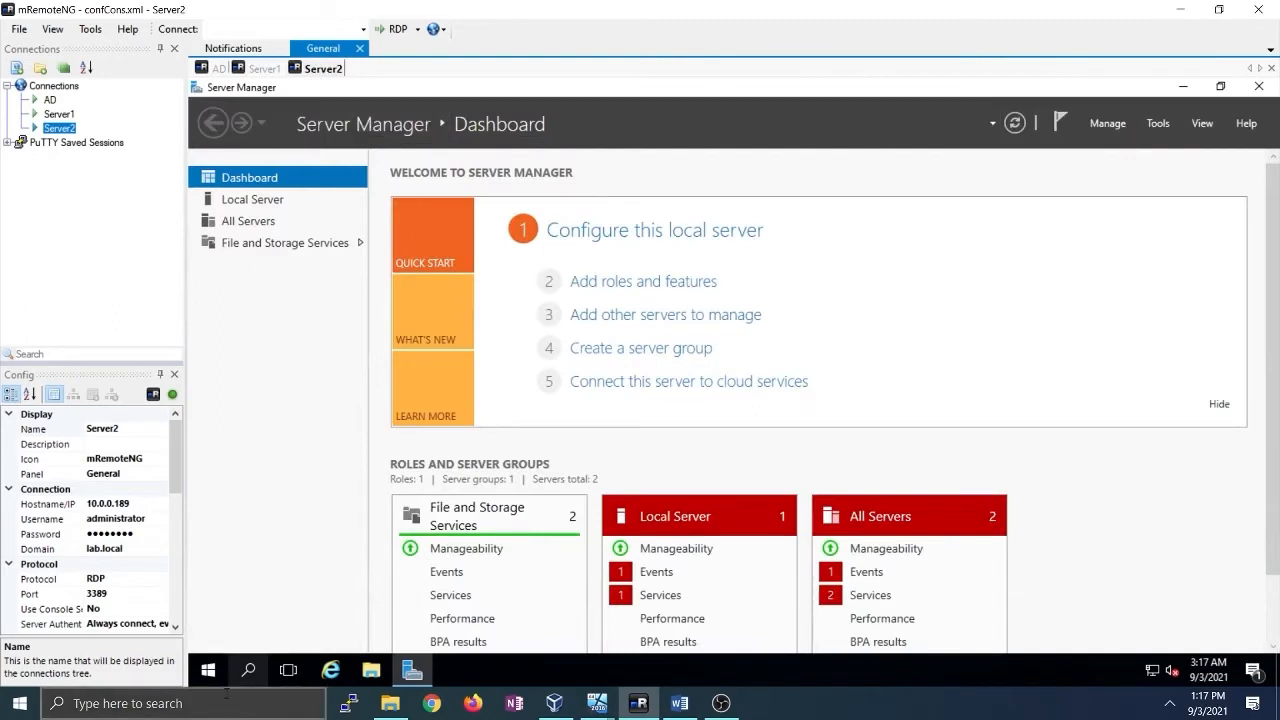
{"action": "right_click", "coordinate": [206, 666]}
{"action": "left_click", "coordinate": [277, 363]}
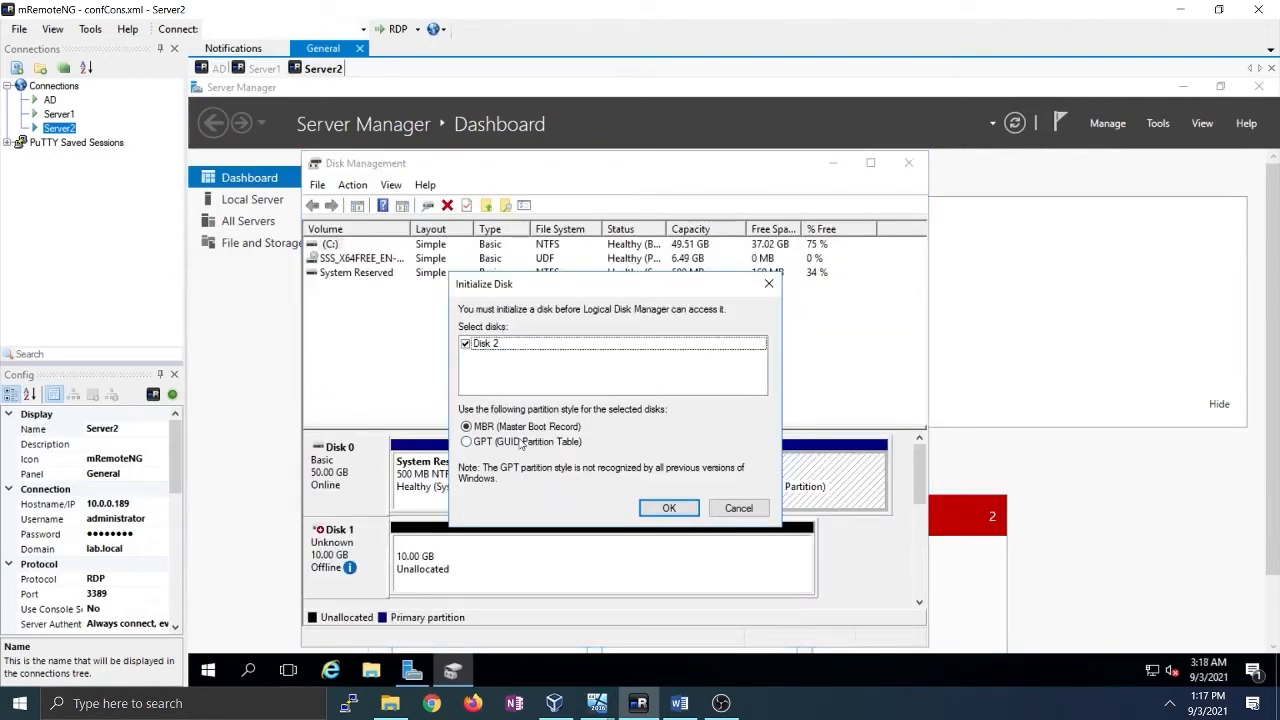
{"action": "left_click", "coordinate": [466, 441]}
{"action": "left_click", "coordinate": [664, 509]}
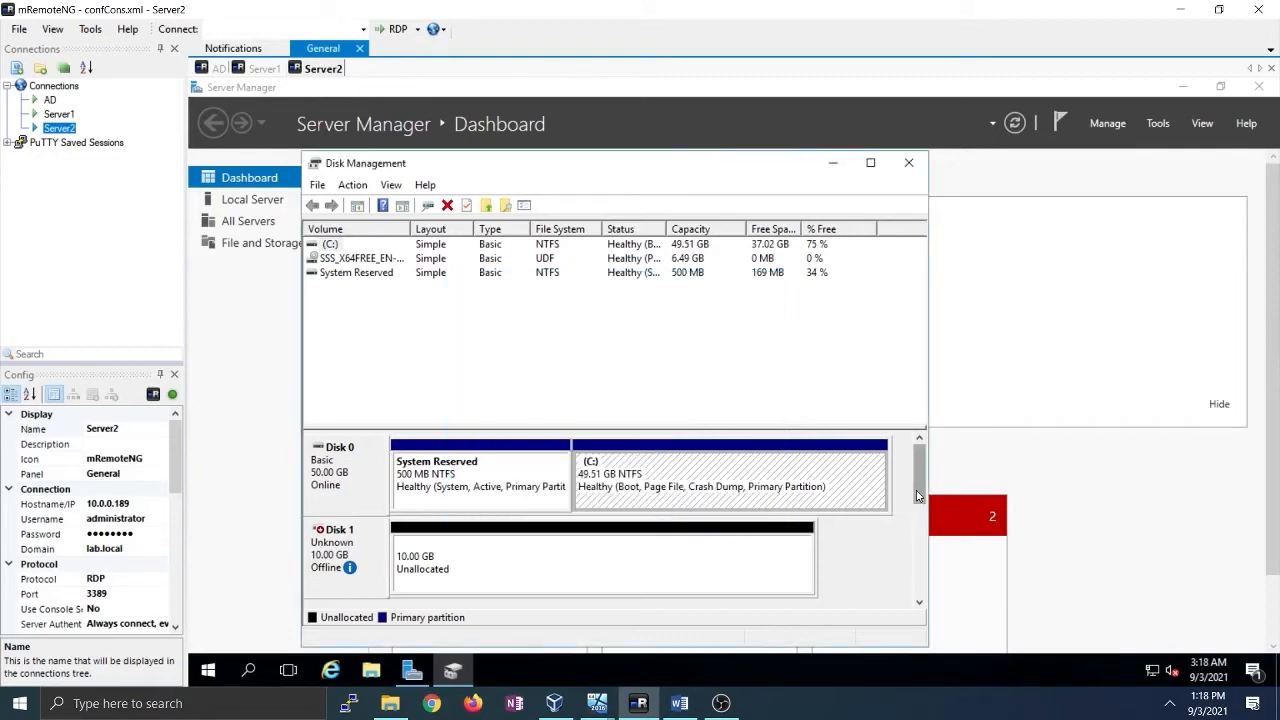
Open the available disk actions for Disk 2 on Server2
{"action": "mouse_move", "coordinate": [917, 495]}
{"action": "left_mouse_down"}
{"action": "mouse_move", "coordinate": [917, 543]}
{"action": "mouse_move", "coordinate": [915, 517]}
{"action": "left_mouse_up"}
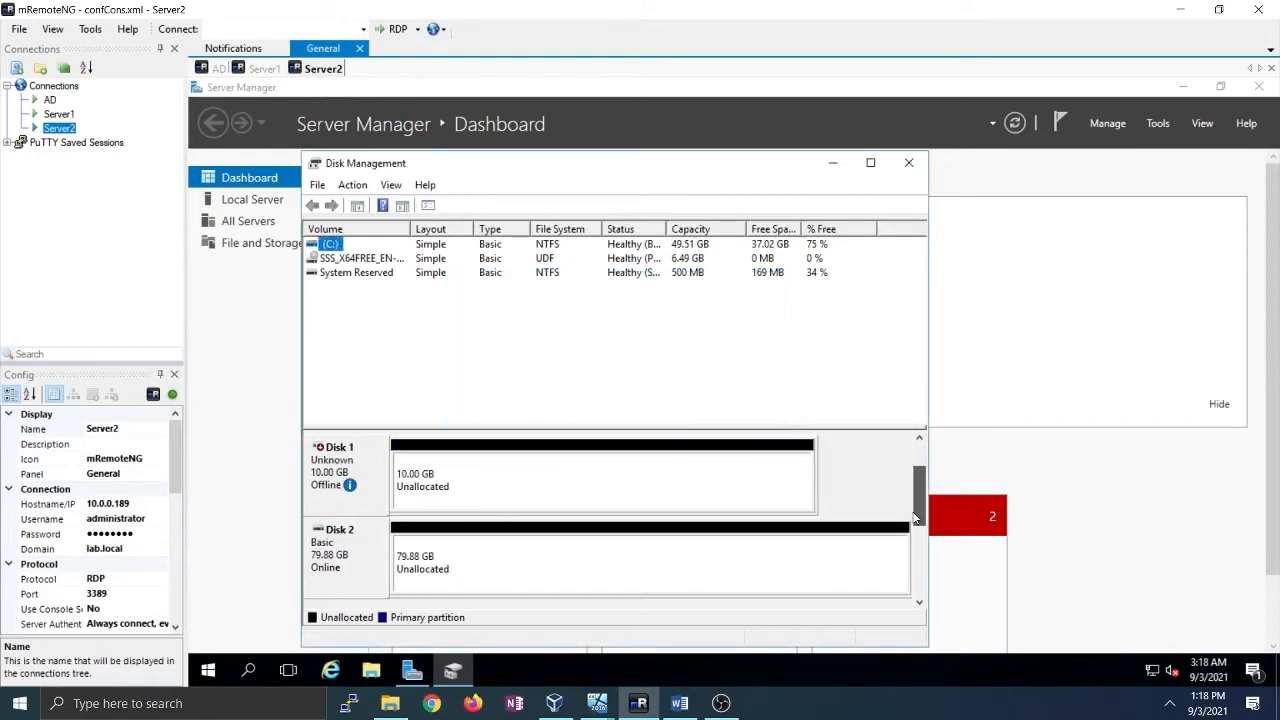
{"action": "right_click", "coordinate": [340, 562]}
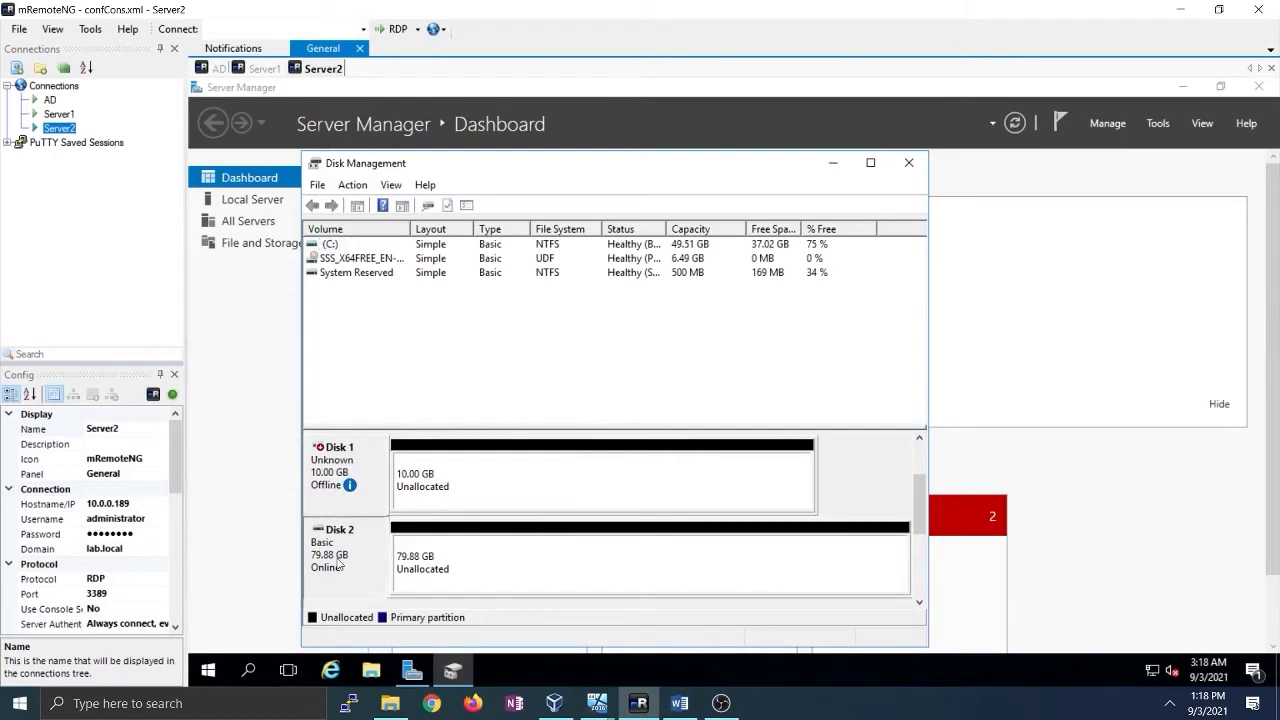
Take Disk 2 offline and try to bring the 10 GB Disk 1 online, dismissing the resulting dialog
{"action": "left_click", "coordinate": [369, 498]}
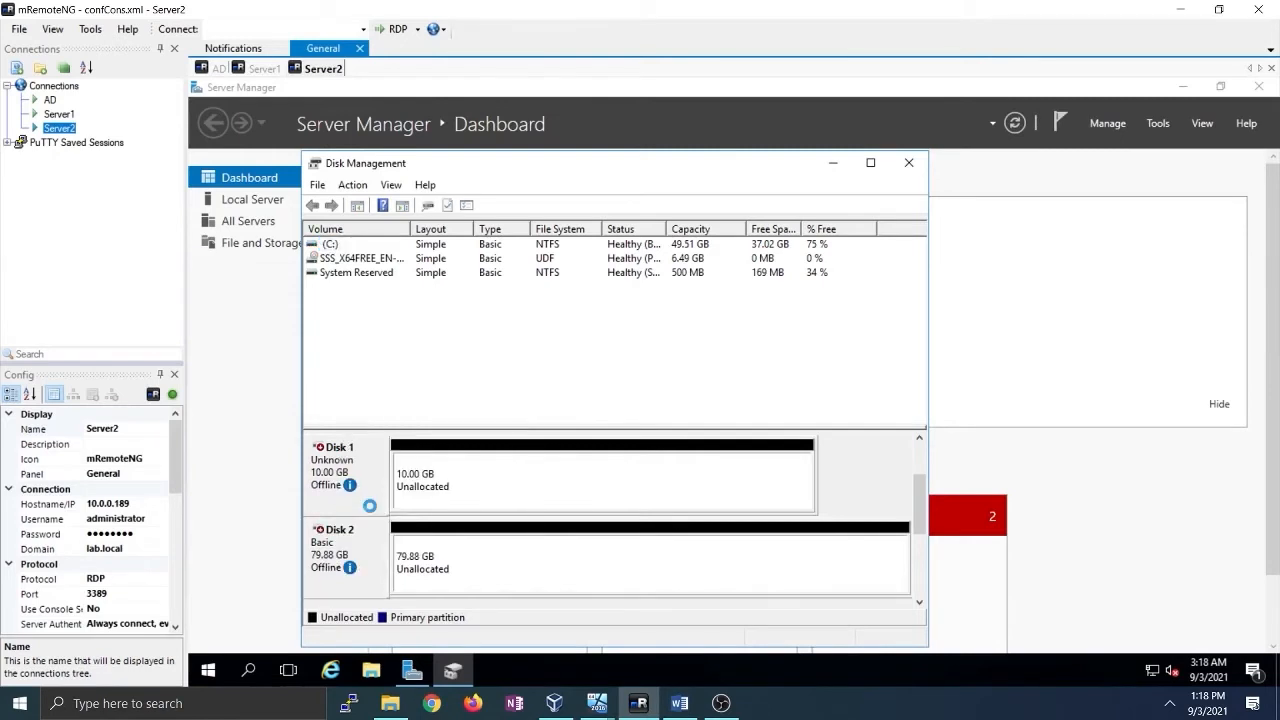
{"action": "right_click", "coordinate": [423, 482]}
{"action": "left_click", "coordinate": [367, 487]}
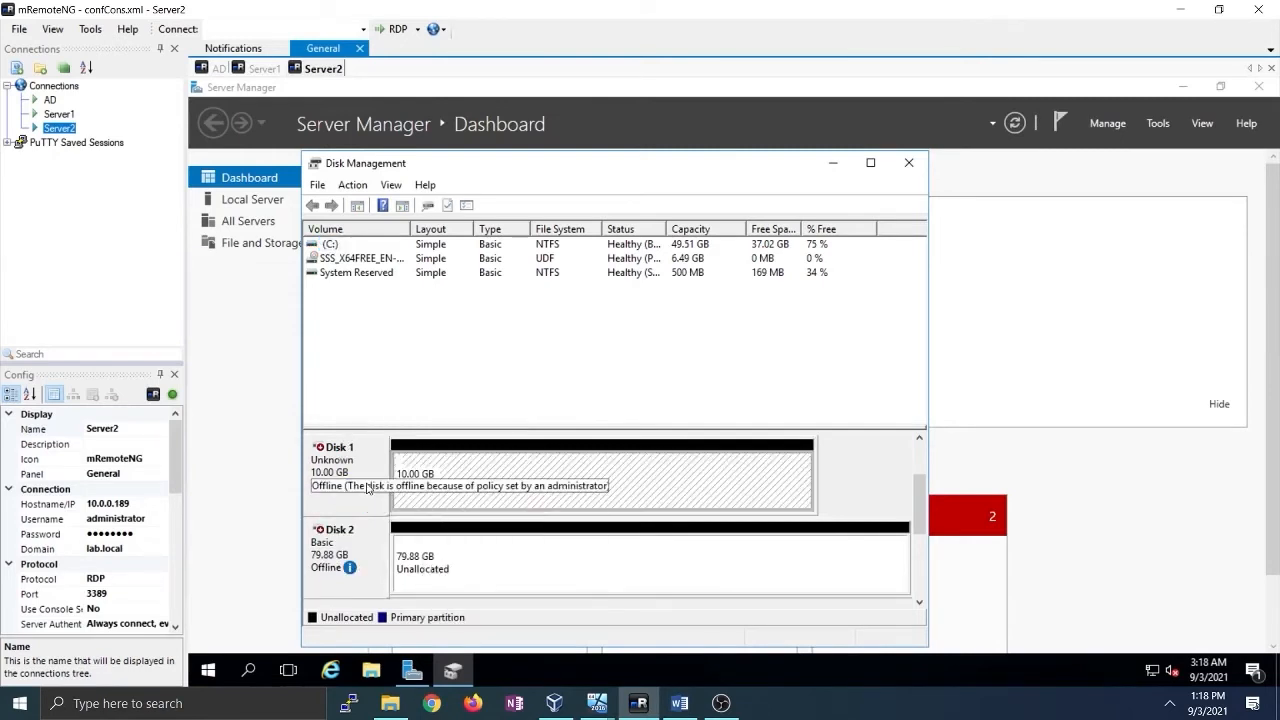
{"action": "right_click", "coordinate": [367, 488]}
{"action": "left_click", "coordinate": [390, 499]}
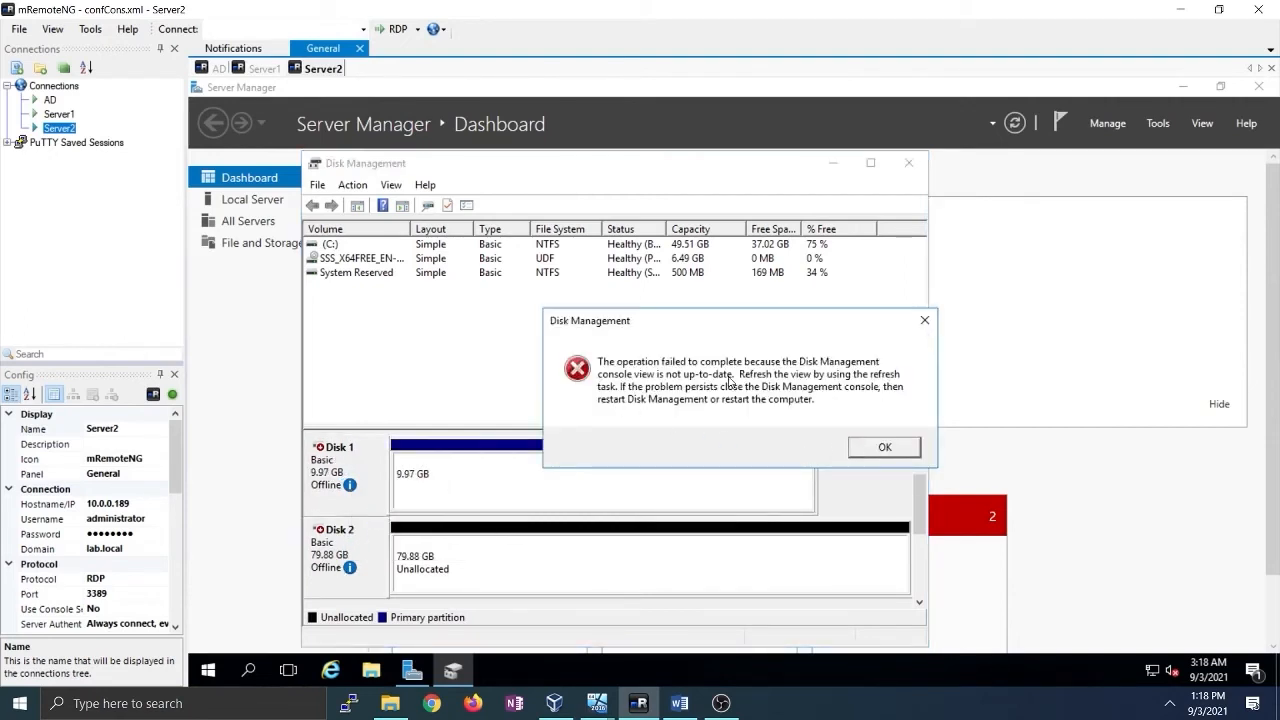
{"action": "left_click", "coordinate": [884, 447]}
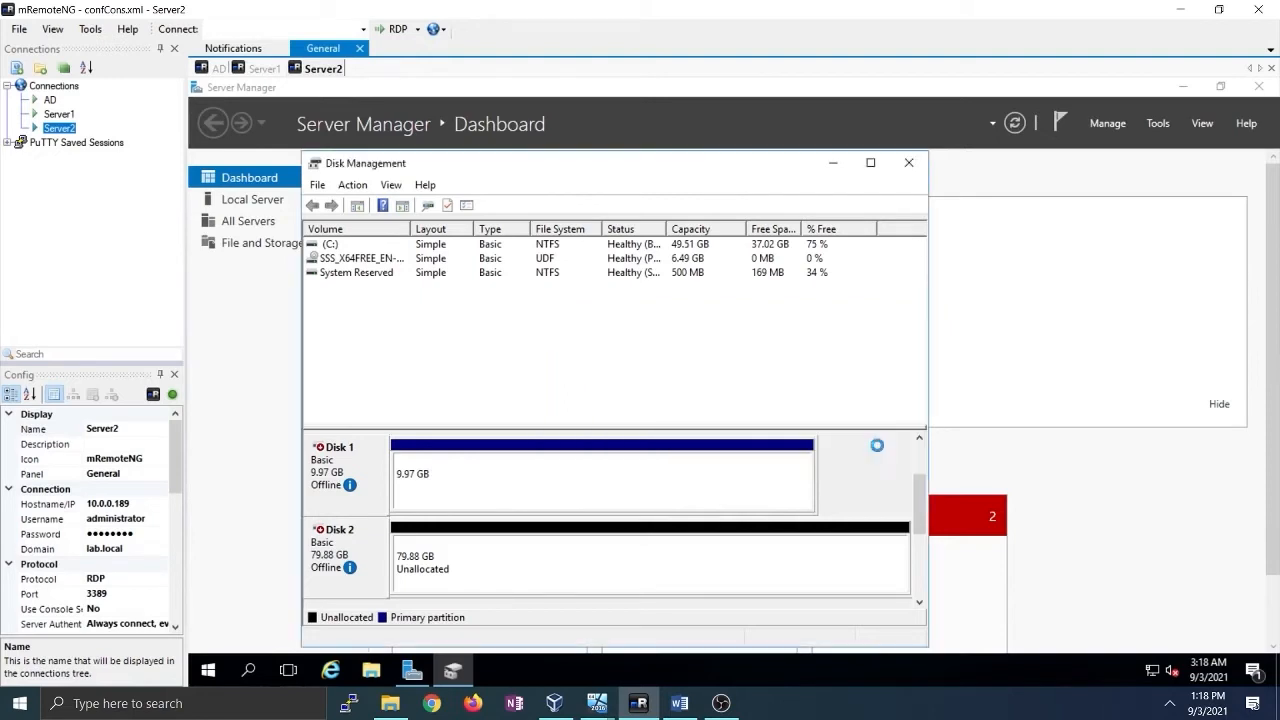
Refresh the Disk Management view and bring the 79.88 GB Disk 2 online
{"action": "left_click", "coordinate": [317, 185]}
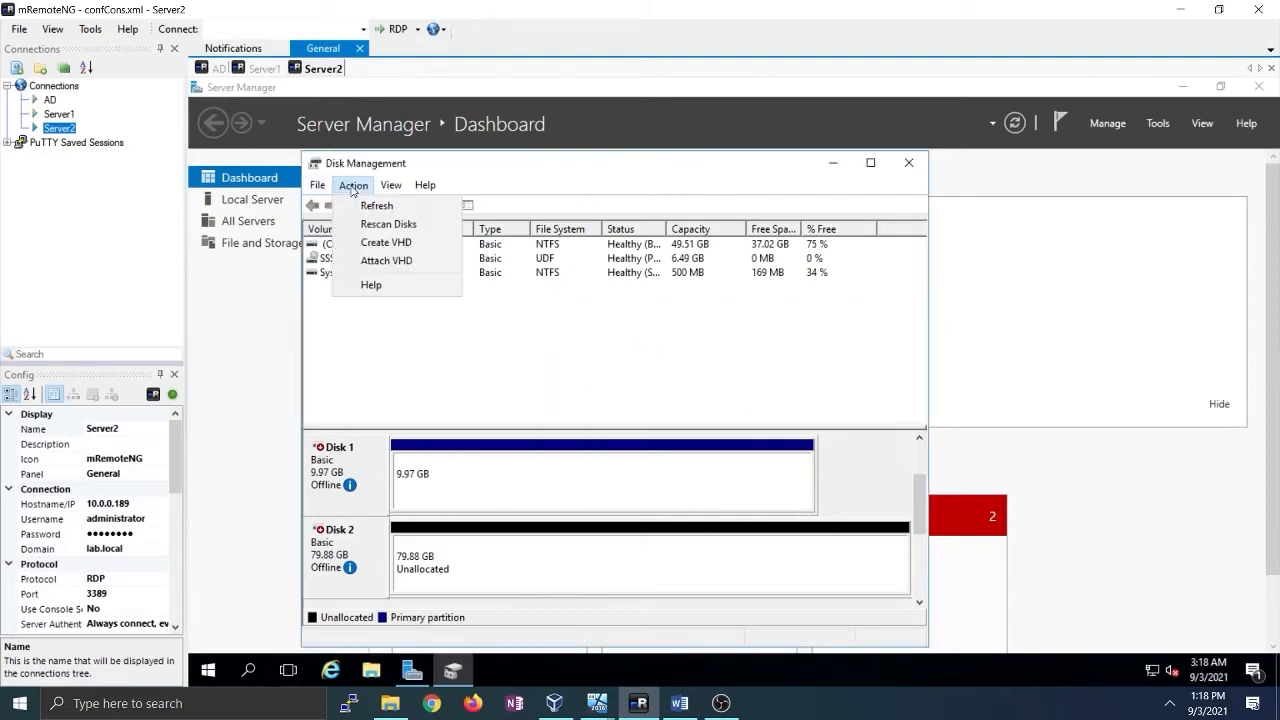
{"action": "left_click", "coordinate": [361, 206]}
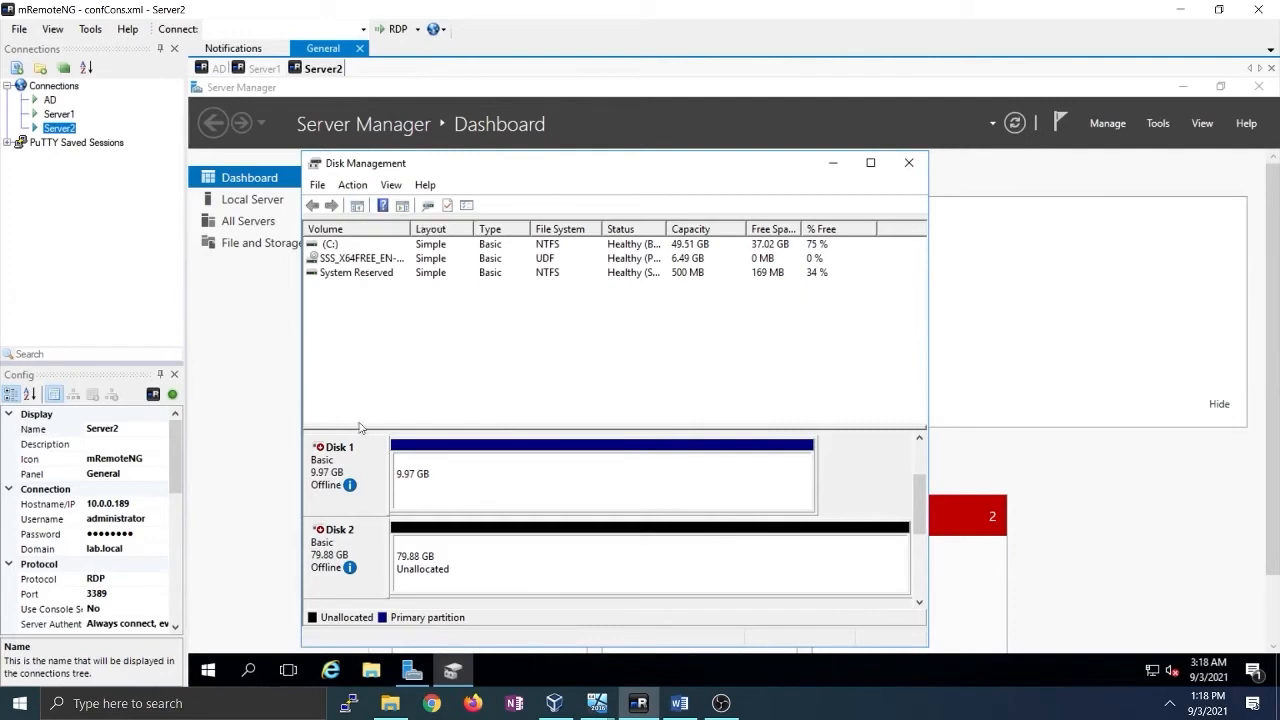
{"action": "right_click", "coordinate": [339, 556]}
{"action": "left_click", "coordinate": [380, 567]}
{"action": "right_click", "coordinate": [359, 568]}
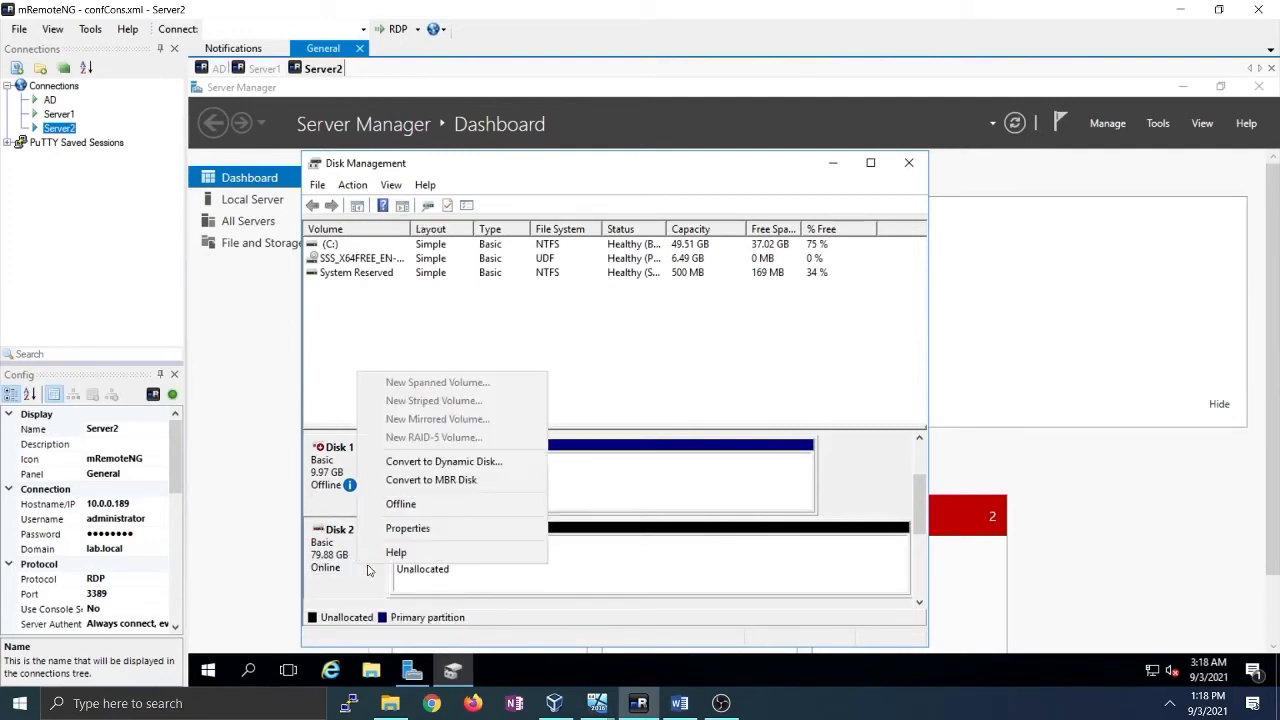
{"action": "left_click", "coordinate": [424, 505]}
{"action": "right_click", "coordinate": [367, 566]}
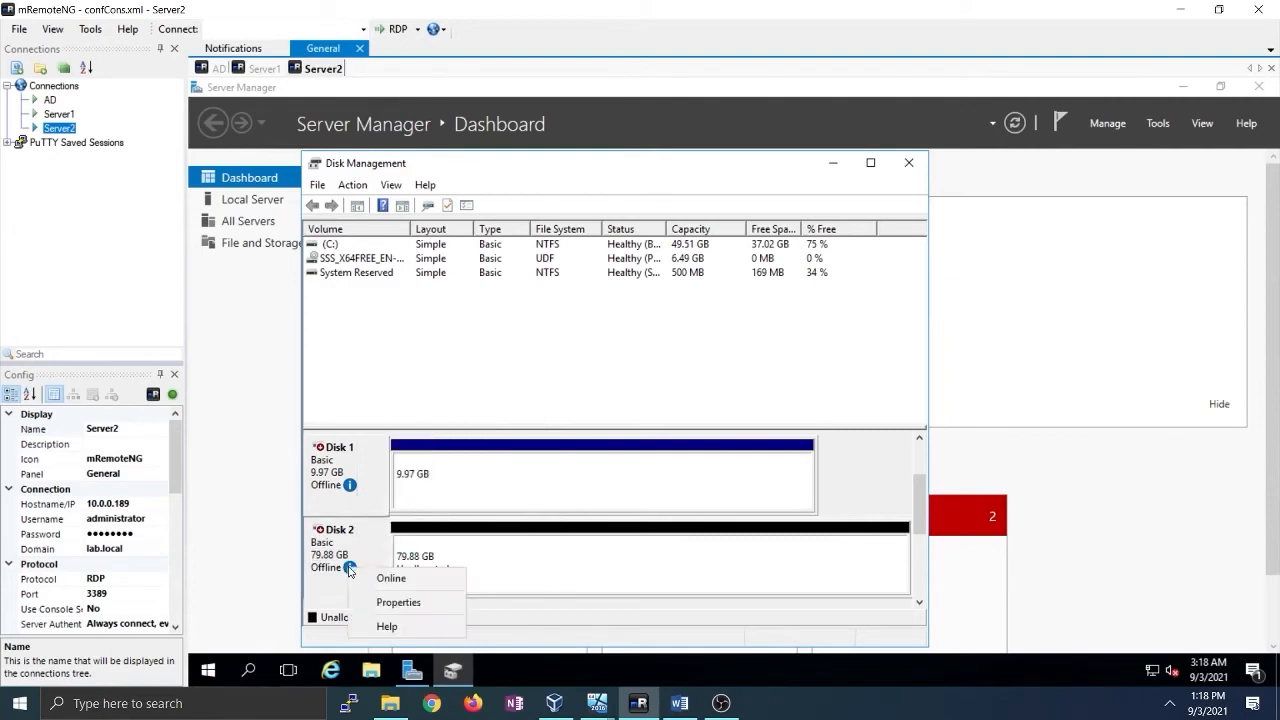
{"action": "left_click", "coordinate": [385, 578]}
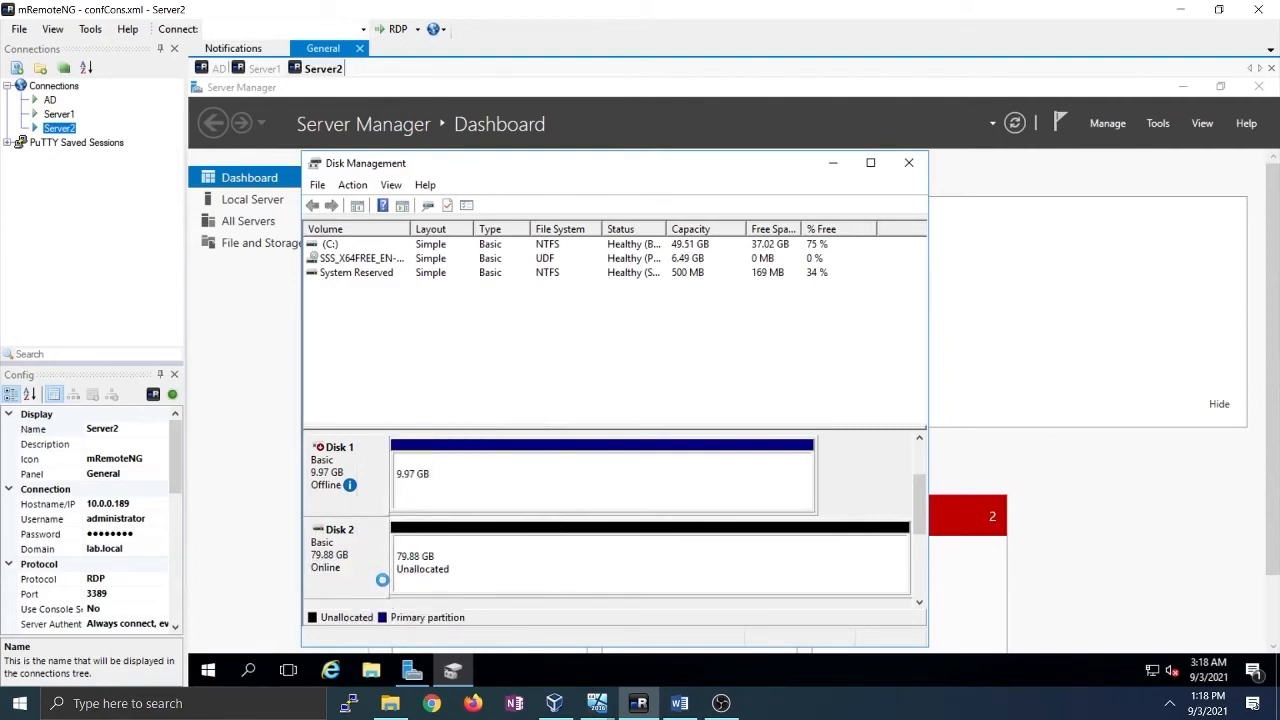
Bring Disk 1 online and move the Disk Management window slightly higher on the desktop
{"action": "right_click", "coordinate": [345, 468]}
{"action": "left_click", "coordinate": [362, 479]}
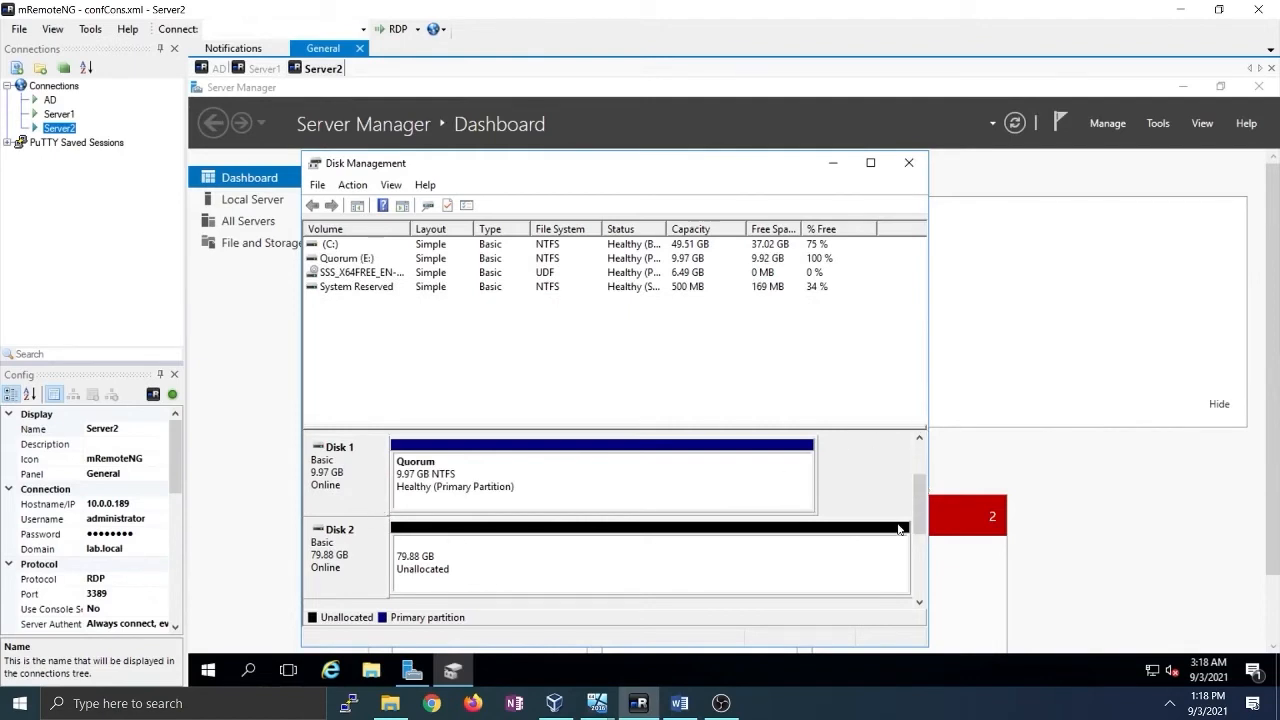
{"action": "left_click_drag", "start_coordinate": [930, 538], "coordinate": [927, 573]}
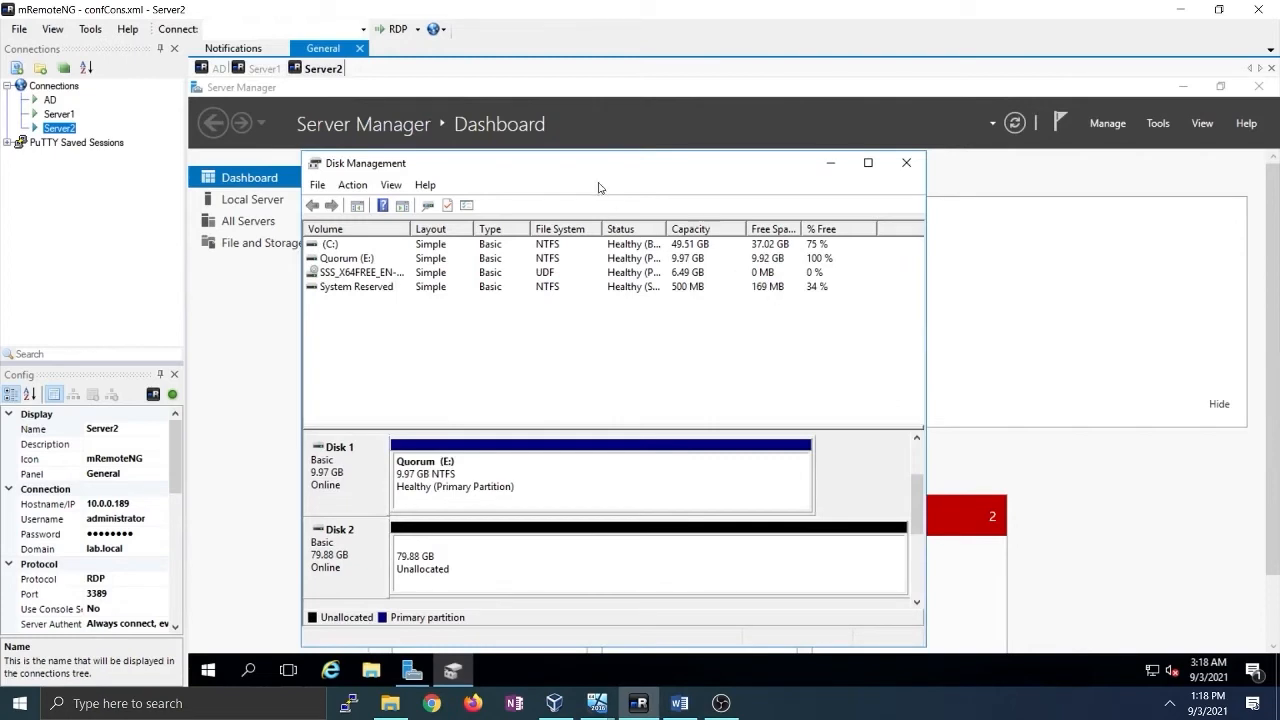
{"action": "left_click_drag", "start_coordinate": [563, 164], "coordinate": [541, 126]}
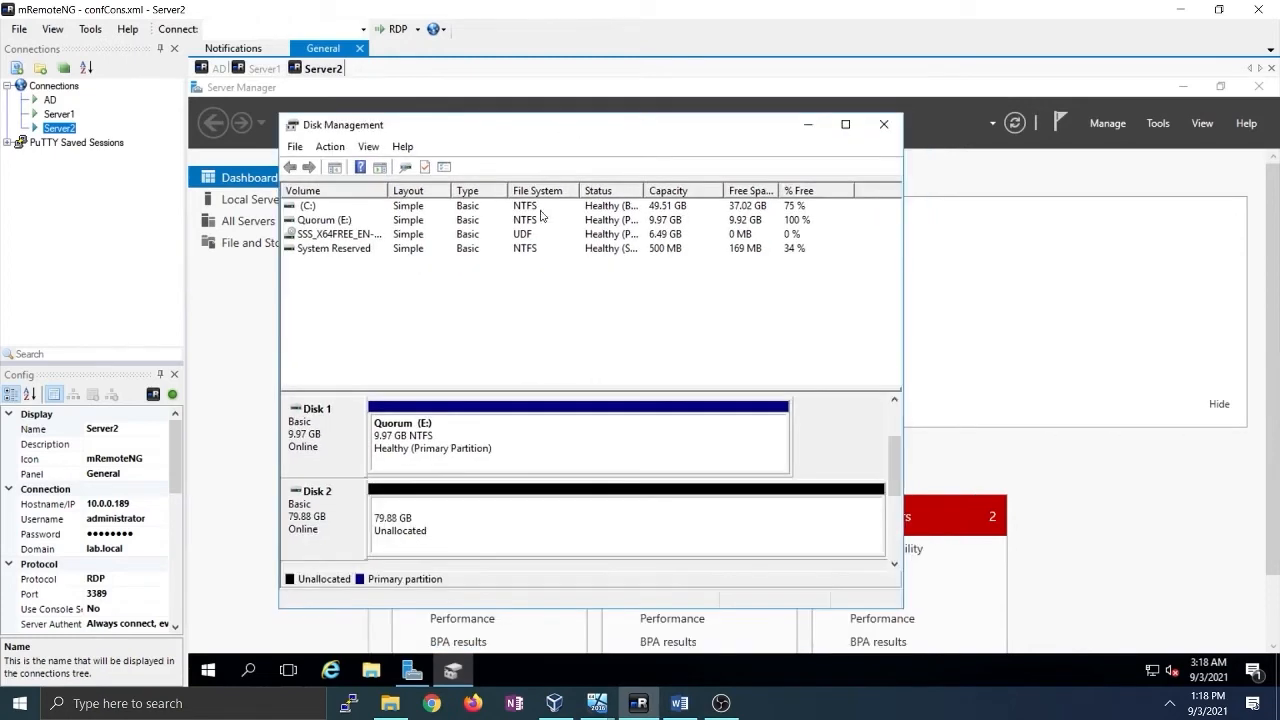
Examine Disk 2's device properties, including its write-caching policy, volumes, driver and details, and close them without saving
{"action": "right_click", "coordinate": [433, 512]}
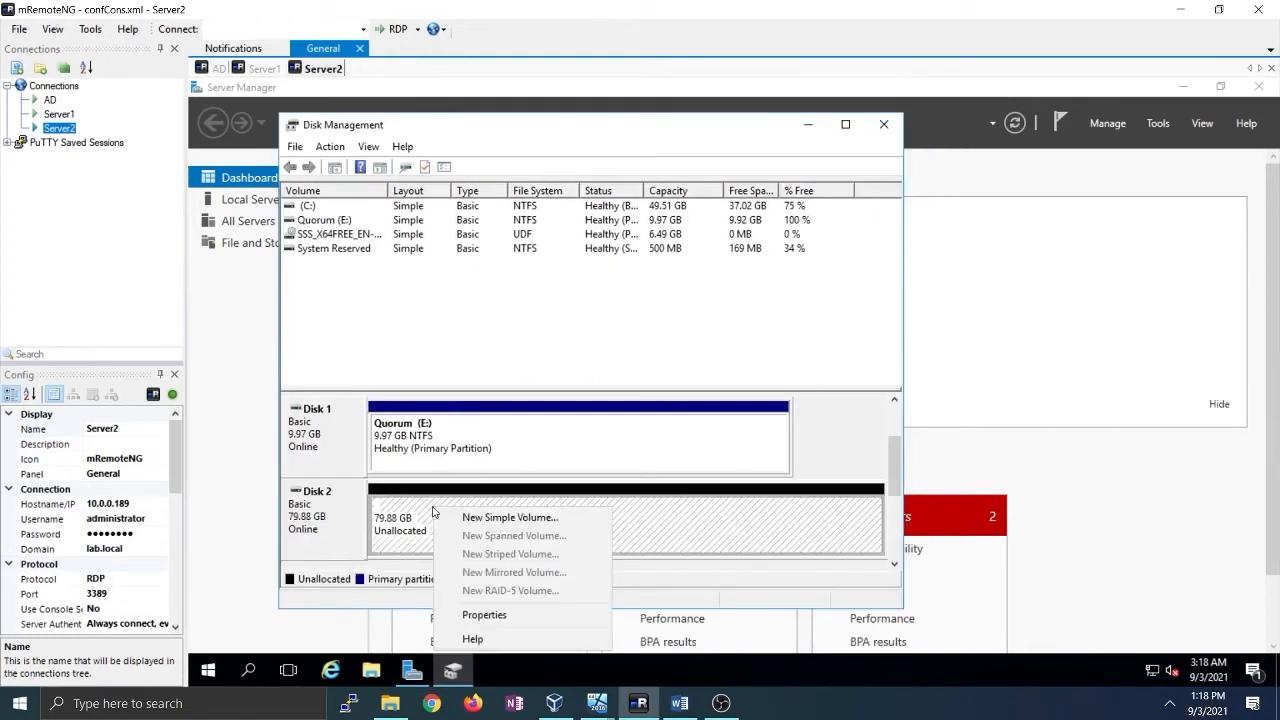
{"action": "left_click", "coordinate": [490, 614]}
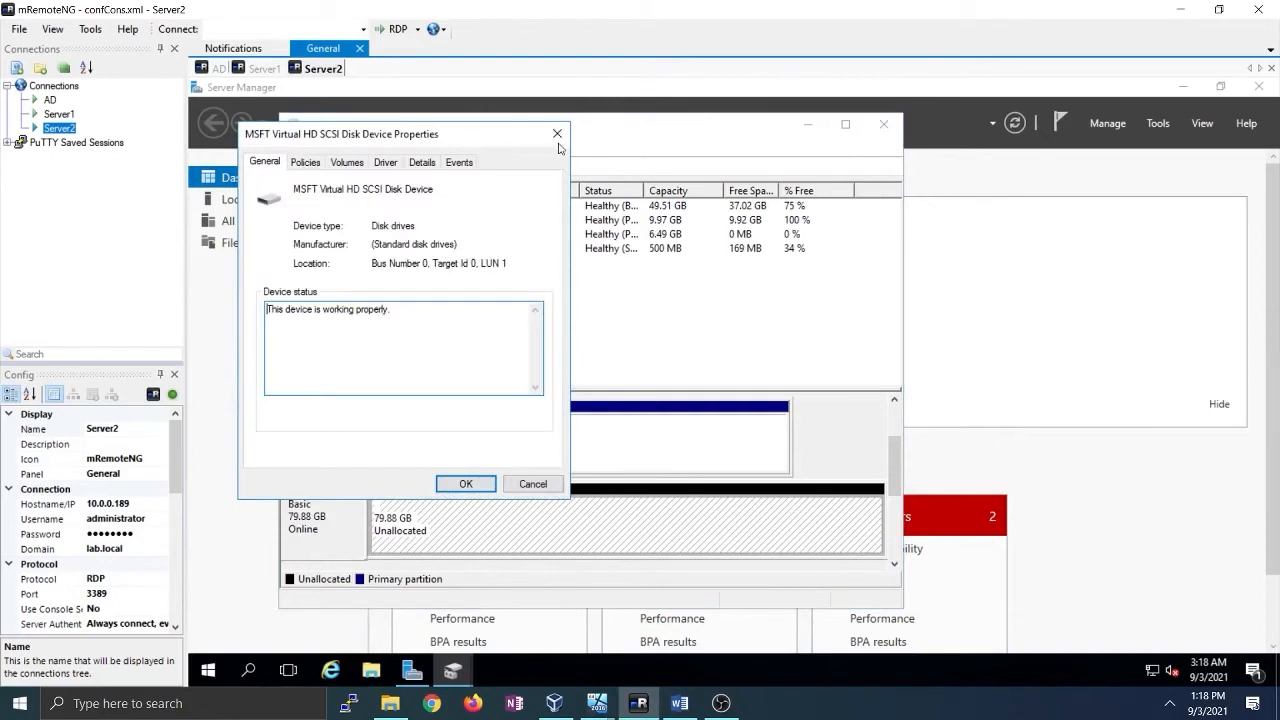
{"action": "left_click", "coordinate": [307, 163]}
{"action": "left_click", "coordinate": [338, 259]}
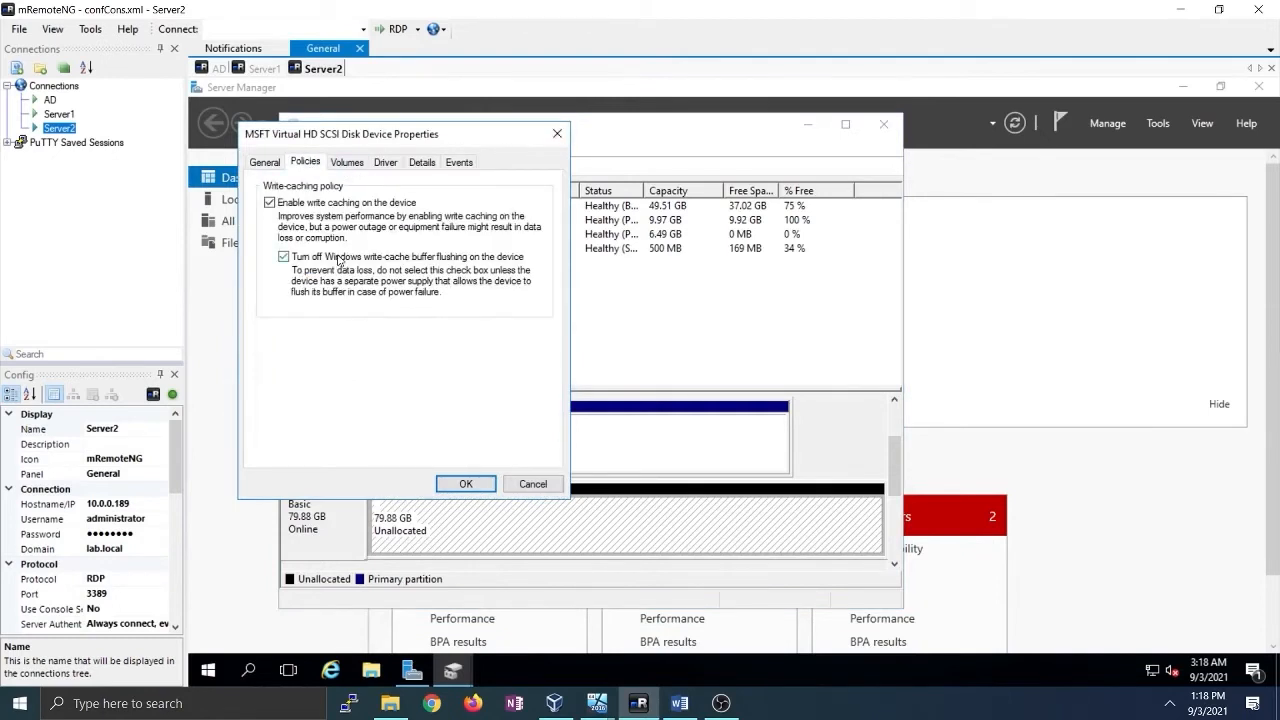
{"action": "left_click", "coordinate": [347, 162]}
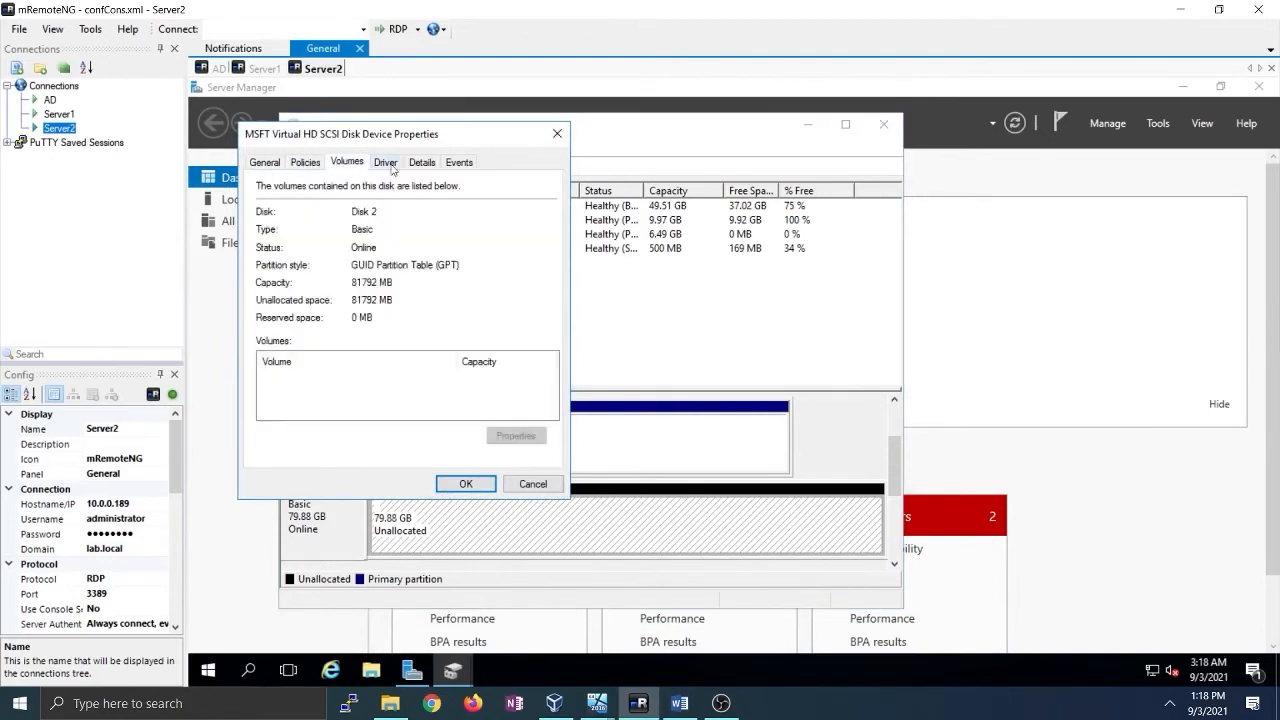
{"action": "left_click", "coordinate": [388, 163]}
{"action": "left_click", "coordinate": [346, 164]}
{"action": "left_click", "coordinate": [419, 166]}
{"action": "left_click", "coordinate": [561, 134]}
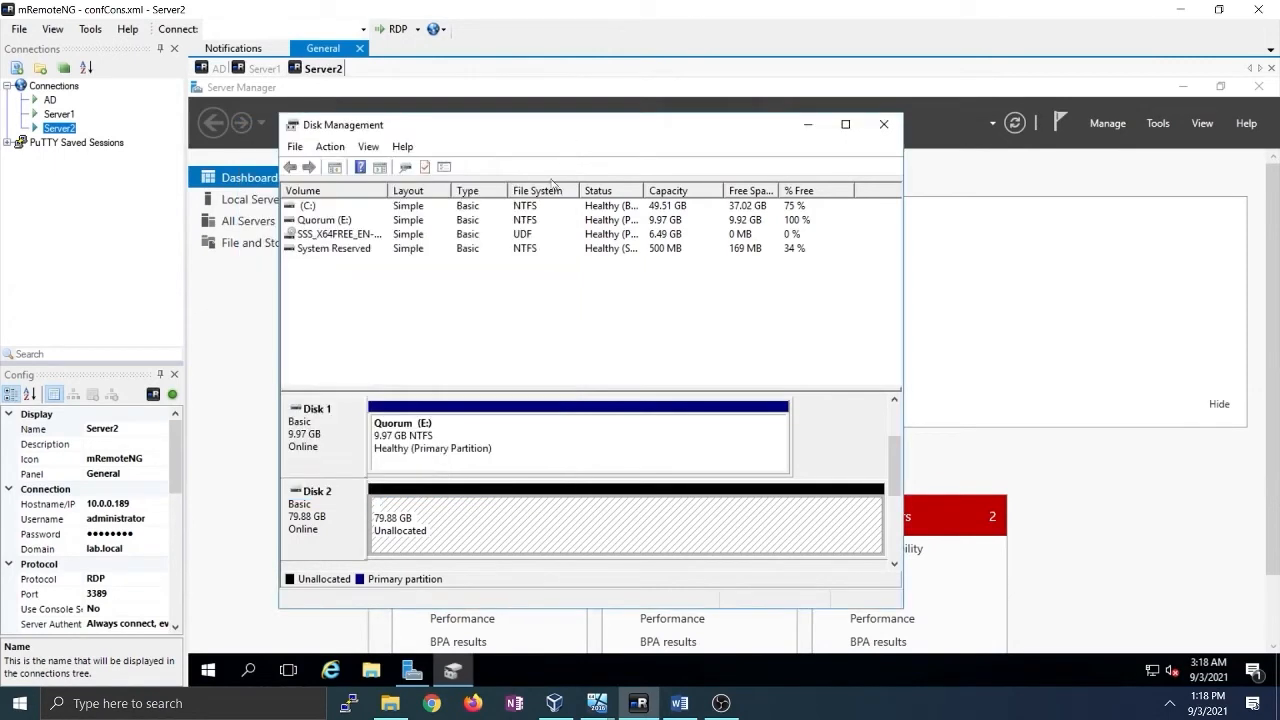
{"action": "left_click", "coordinate": [430, 469]}
{"action": "left_click", "coordinate": [418, 507]}
{"action": "right_click", "coordinate": [328, 530]}
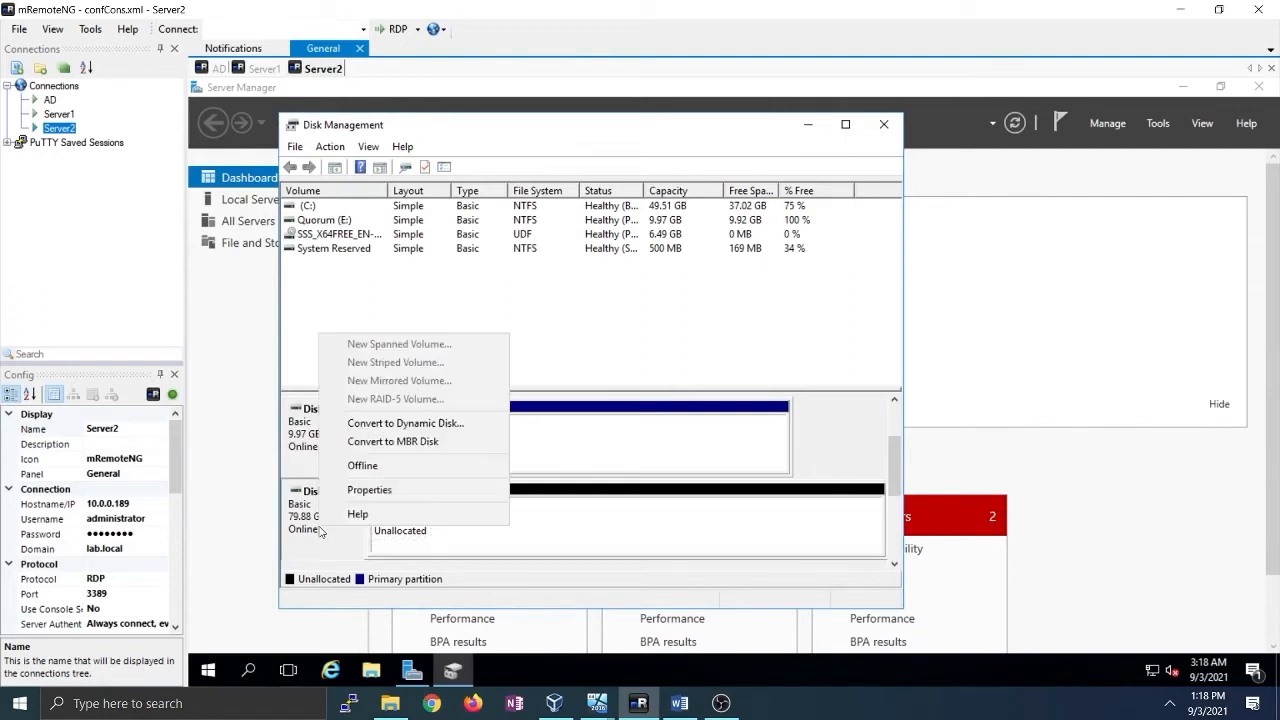
{"action": "left_click", "coordinate": [370, 490]}
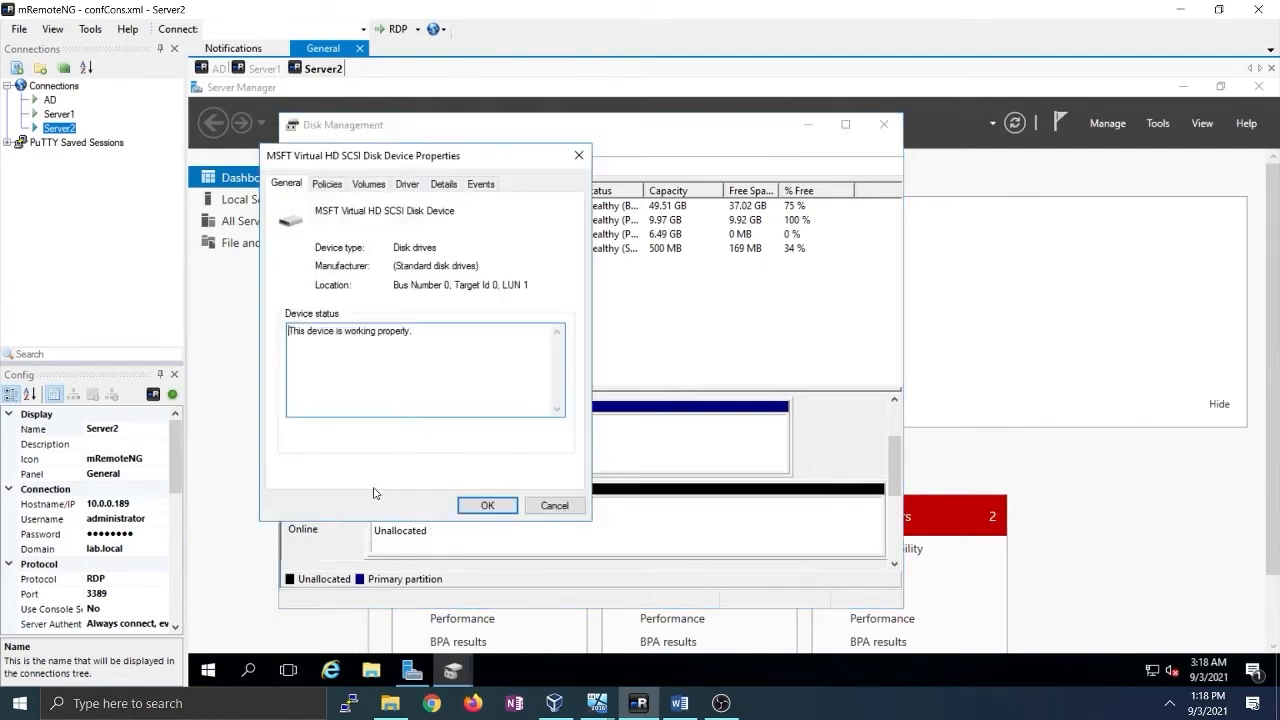
{"action": "left_click", "coordinate": [574, 161]}
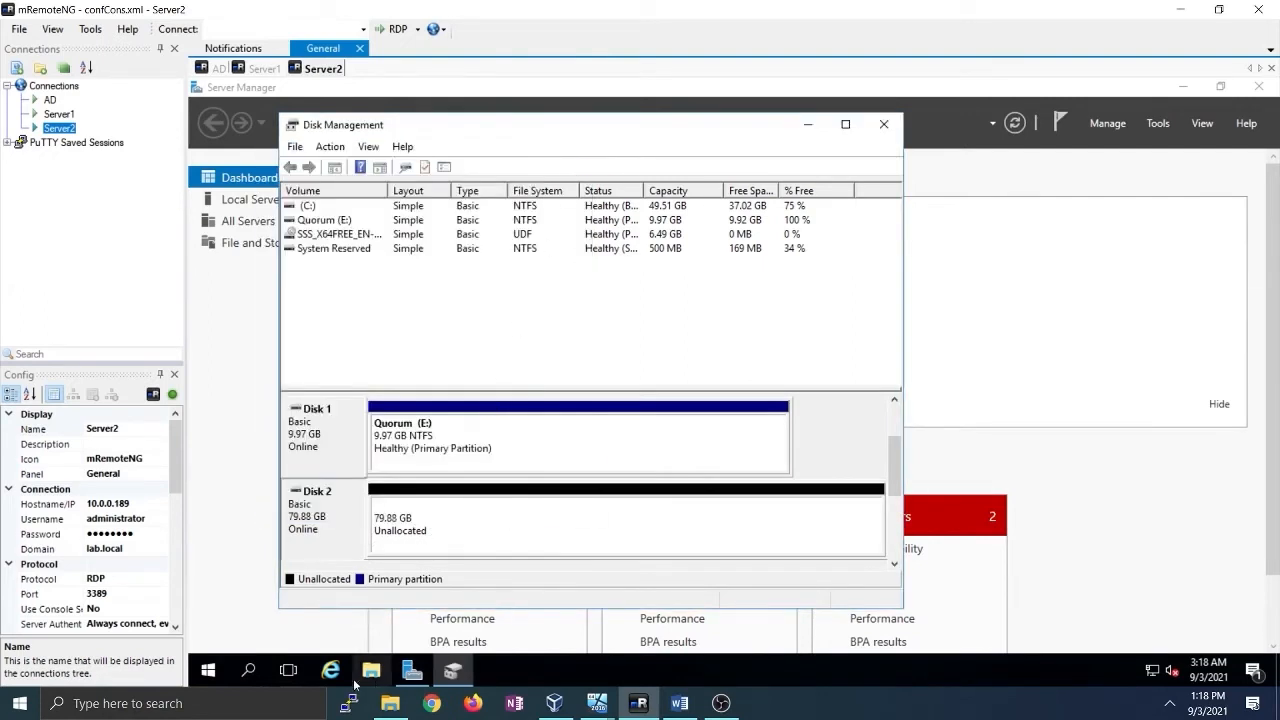
Search Windows on the remote server for "iscs"
{"action": "left_click", "coordinate": [250, 678]}
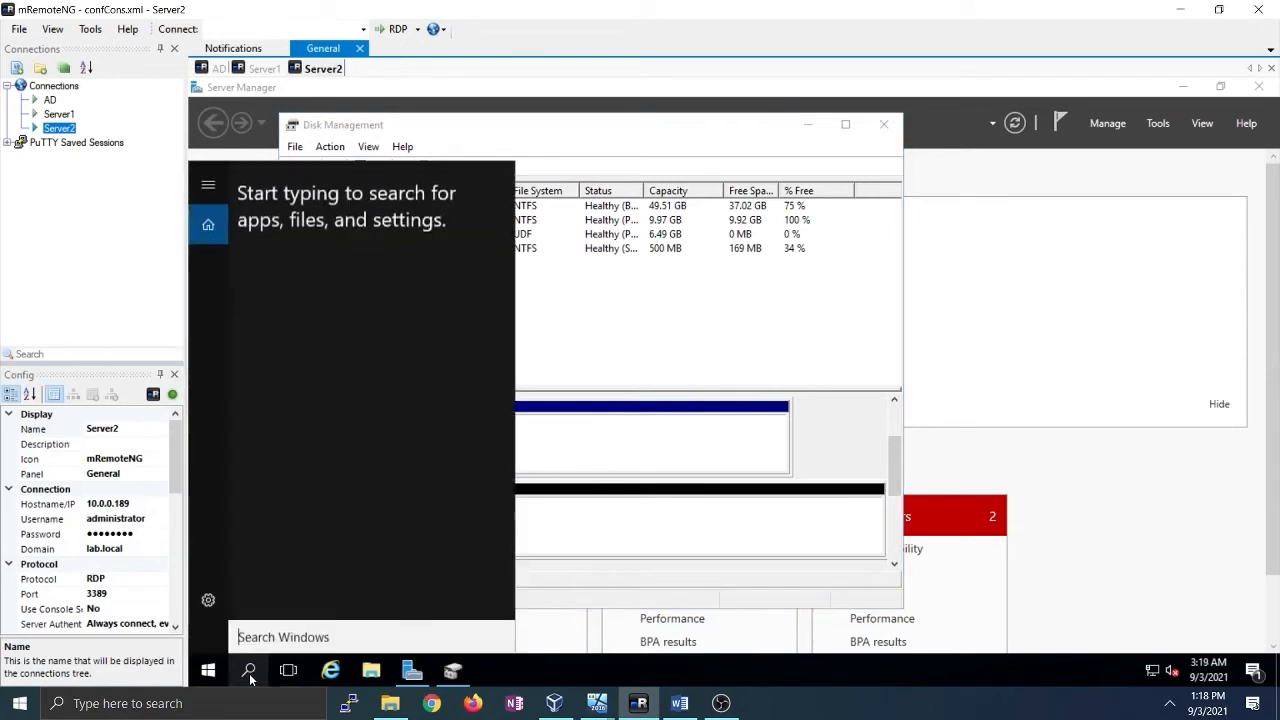
{"action": "type", "text": "iscs"}
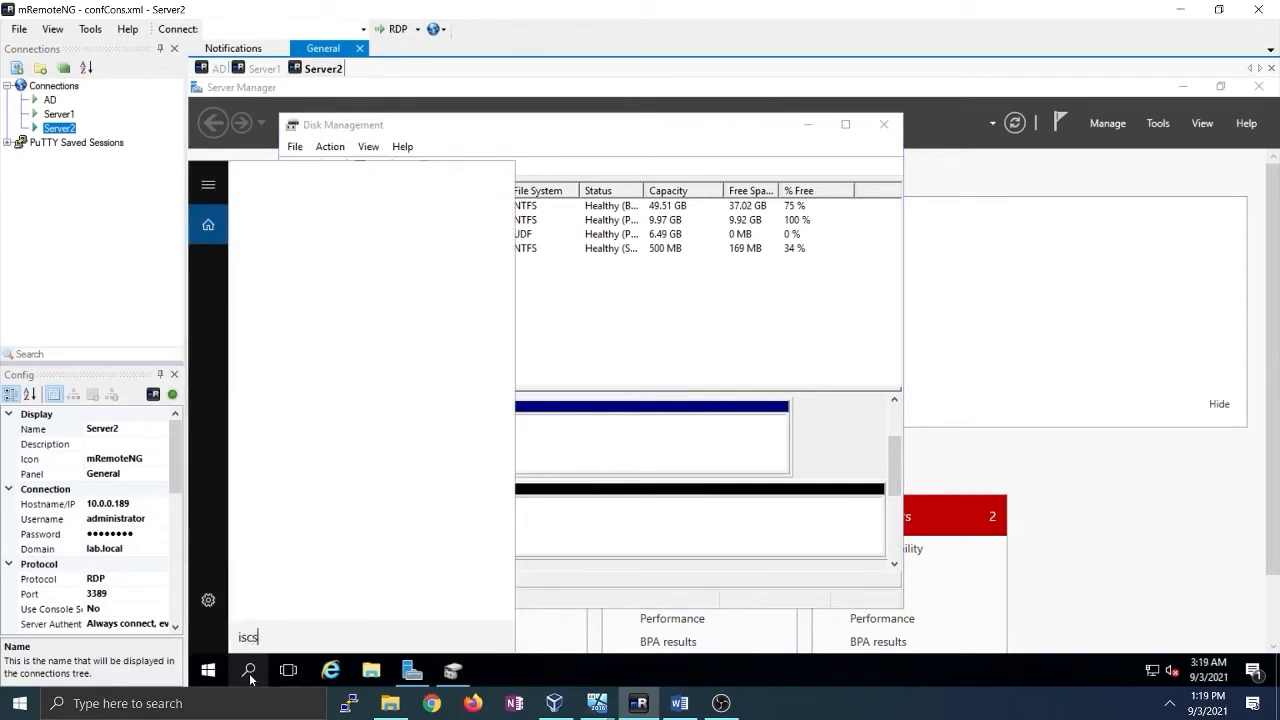
Change the drive letter of the Quorum volume on Disk 1 to G
{"action": "right_click", "coordinate": [604, 460]}
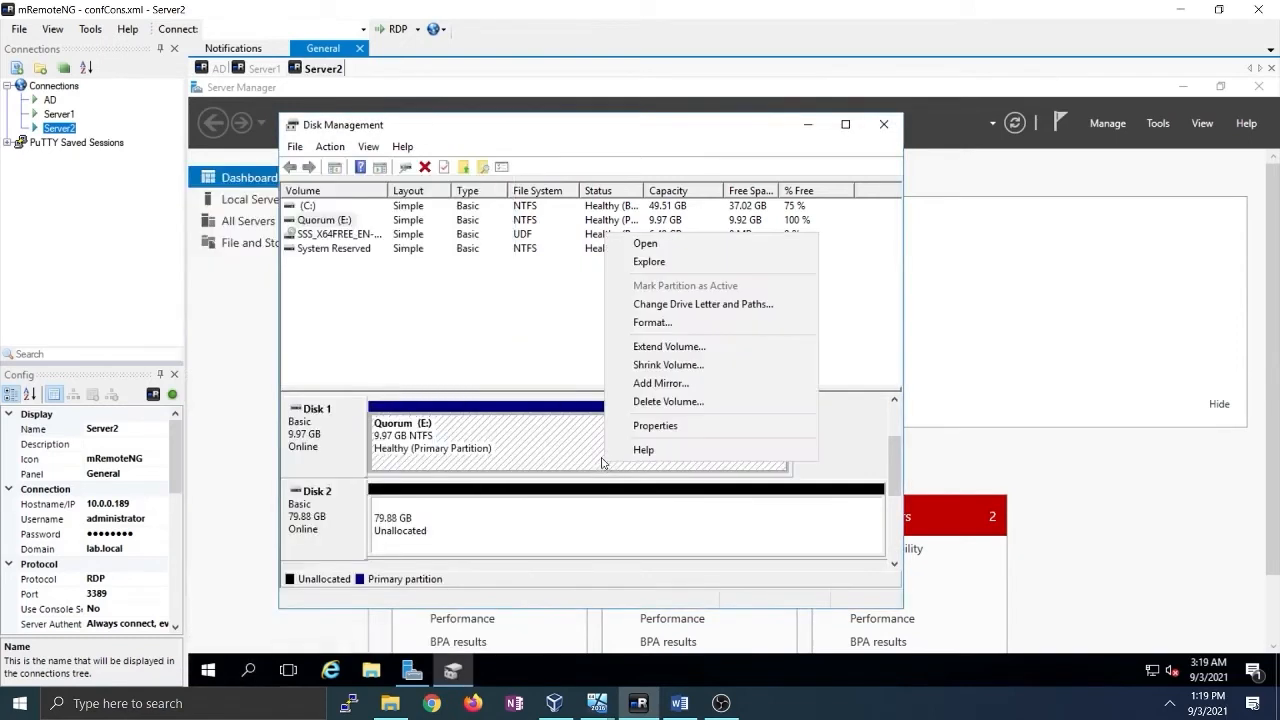
{"action": "left_click", "coordinate": [655, 305]}
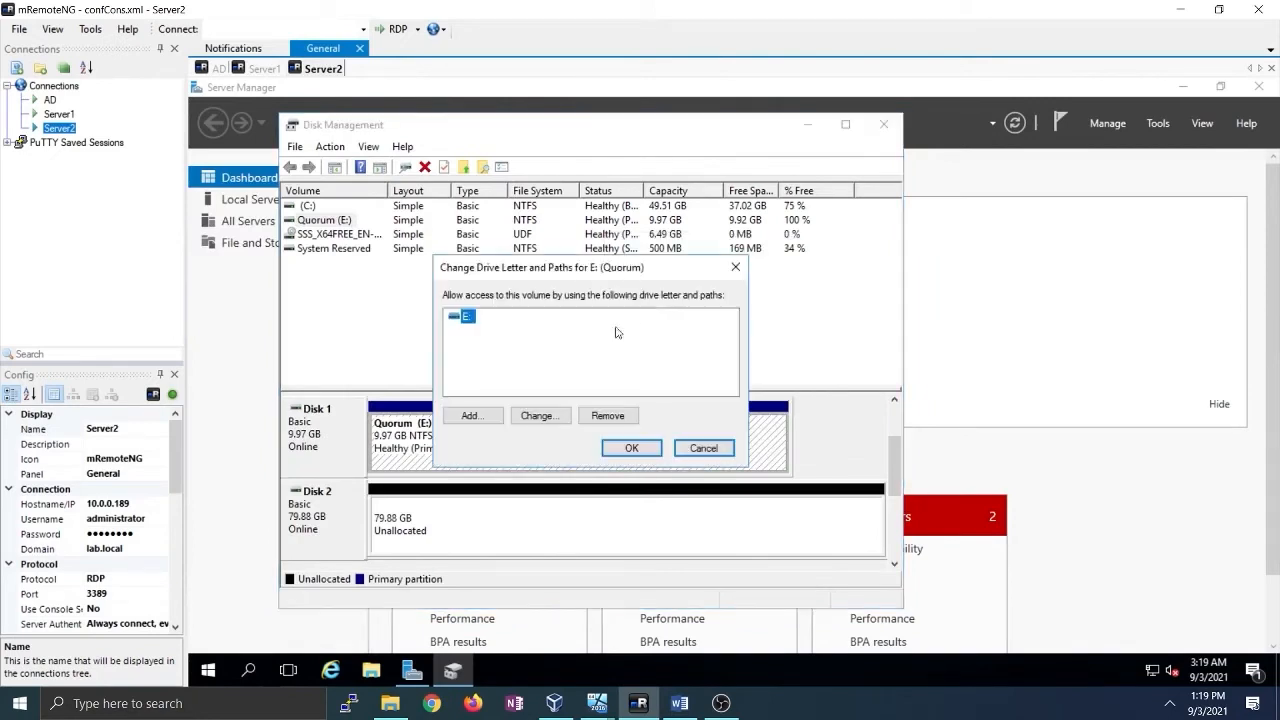
{"action": "left_click", "coordinate": [530, 419]}
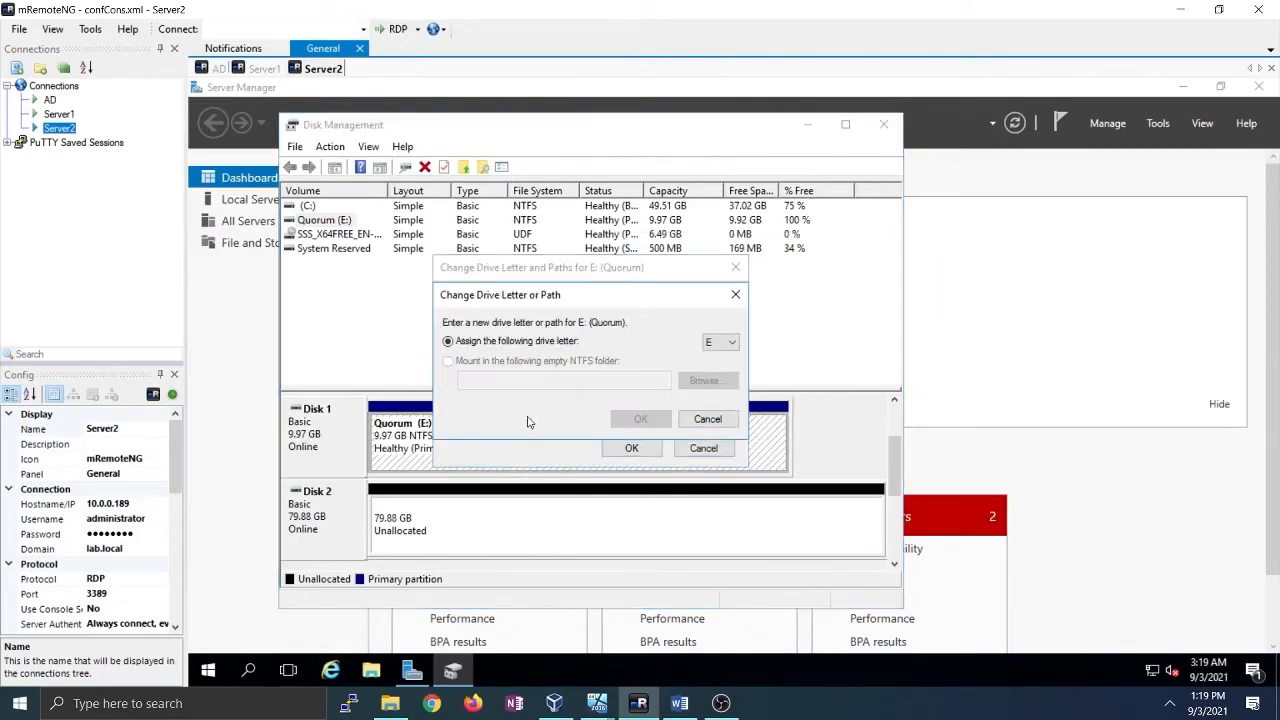
{"action": "left_click", "coordinate": [721, 342]}
{"action": "left_click", "coordinate": [718, 411]}
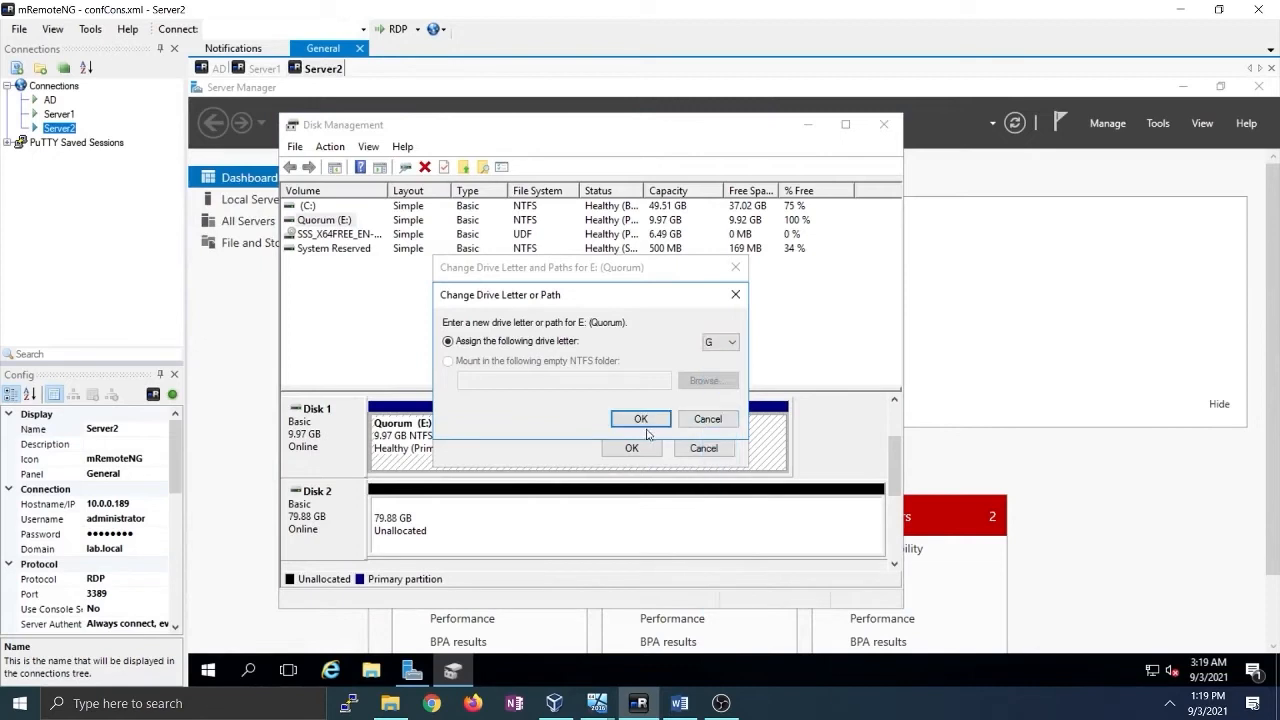
{"action": "left_click", "coordinate": [640, 419]}
{"action": "left_click", "coordinate": [776, 436]}
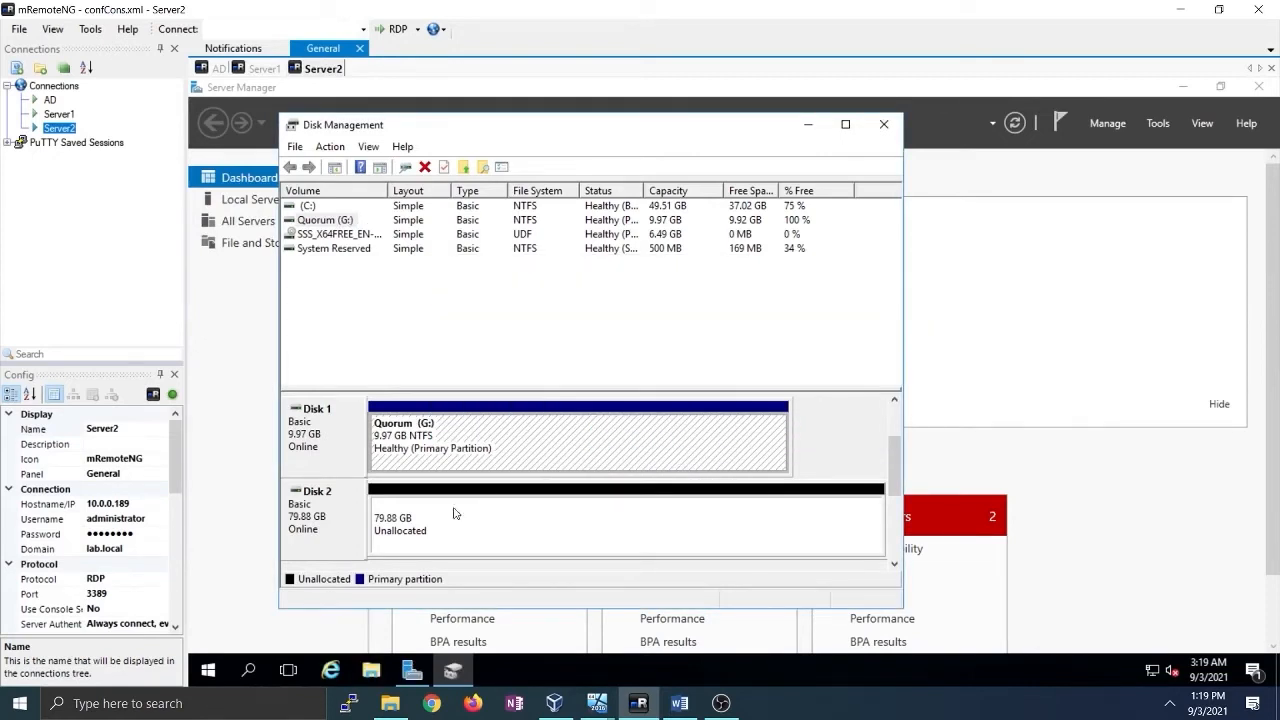
Open the iSCSI Initiator properties and auto-configure the volumes and devices list
{"action": "right_click", "coordinate": [206, 668]}
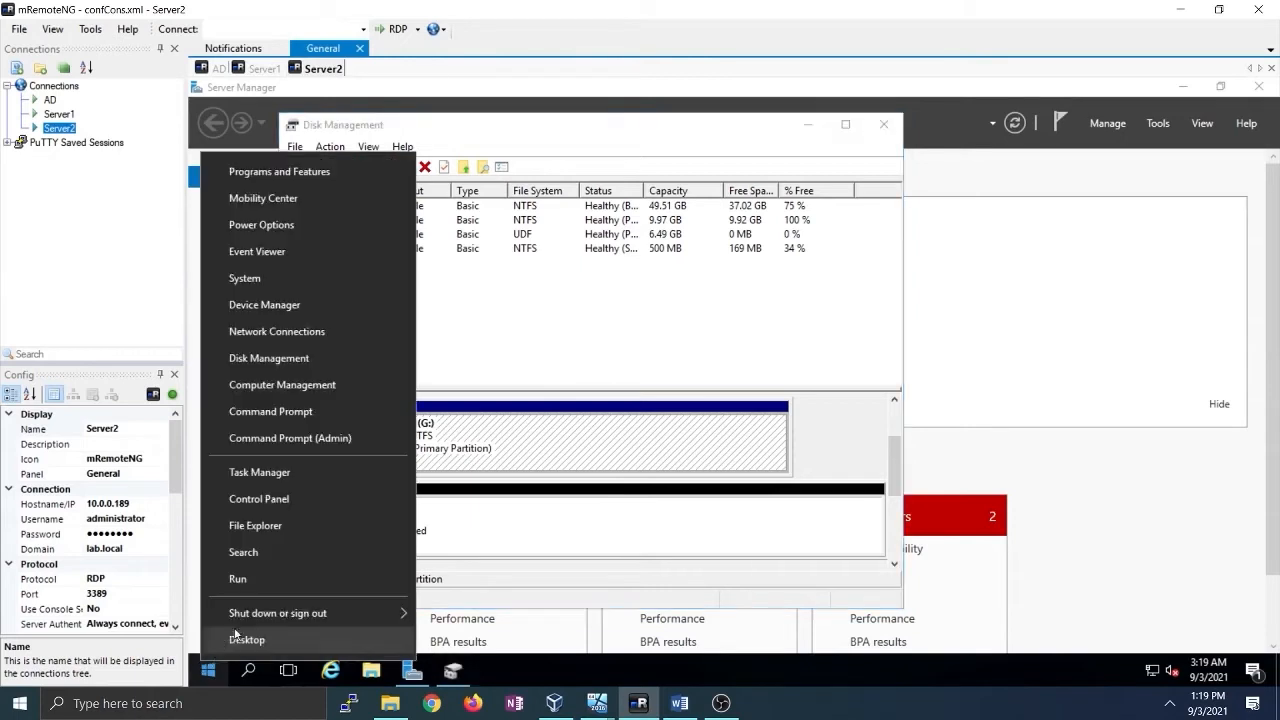
{"action": "left_click", "coordinate": [240, 577]}
{"action": "key", "text": "Return"}
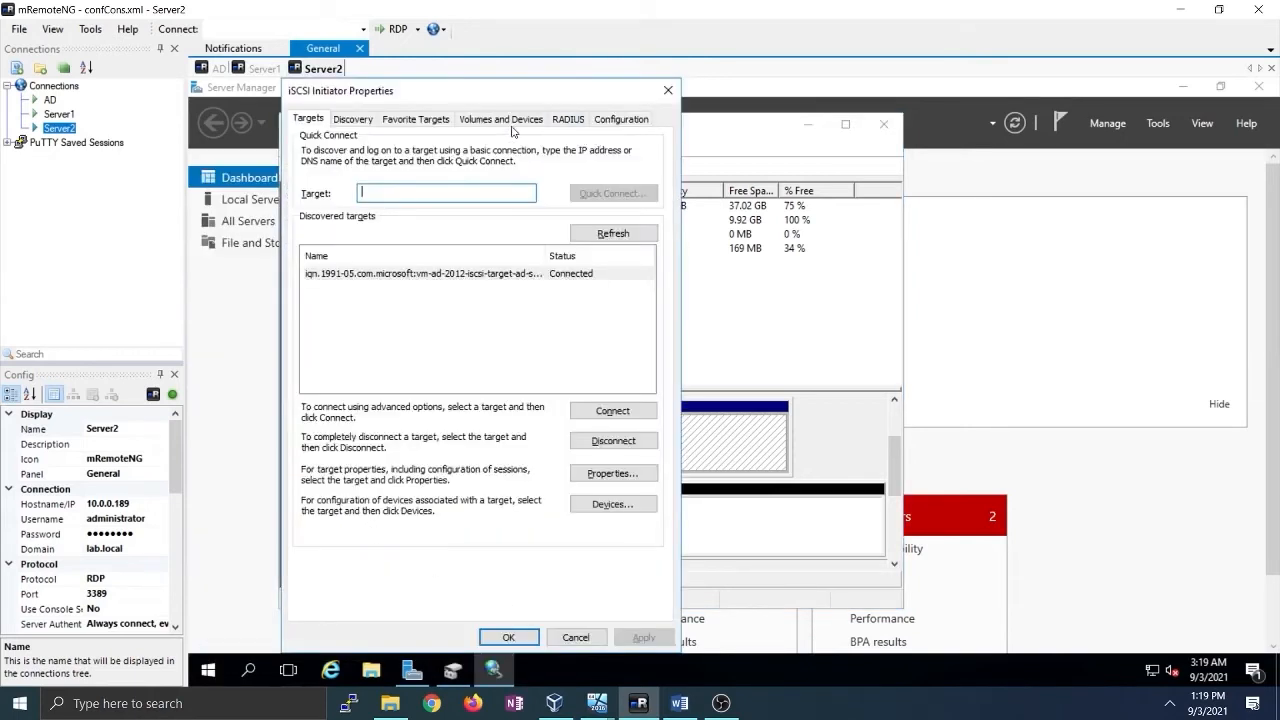
{"action": "left_click", "coordinate": [505, 120]}
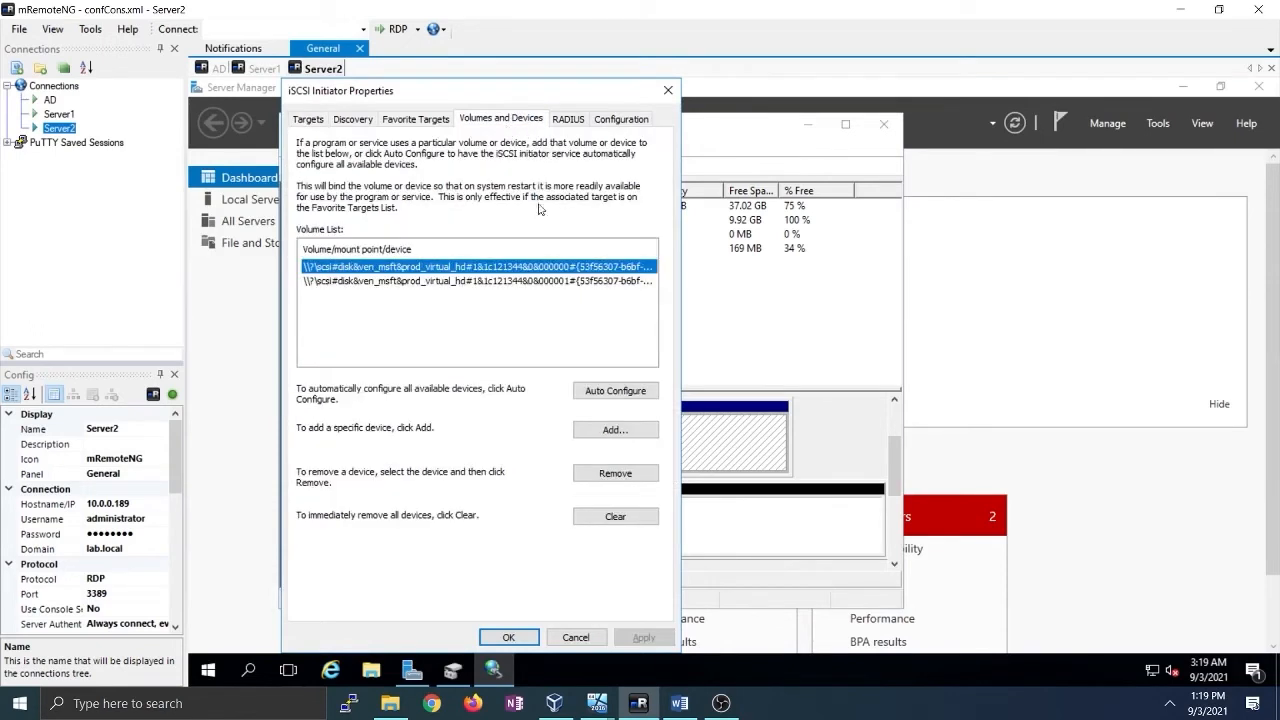
{"action": "left_click", "coordinate": [440, 282]}
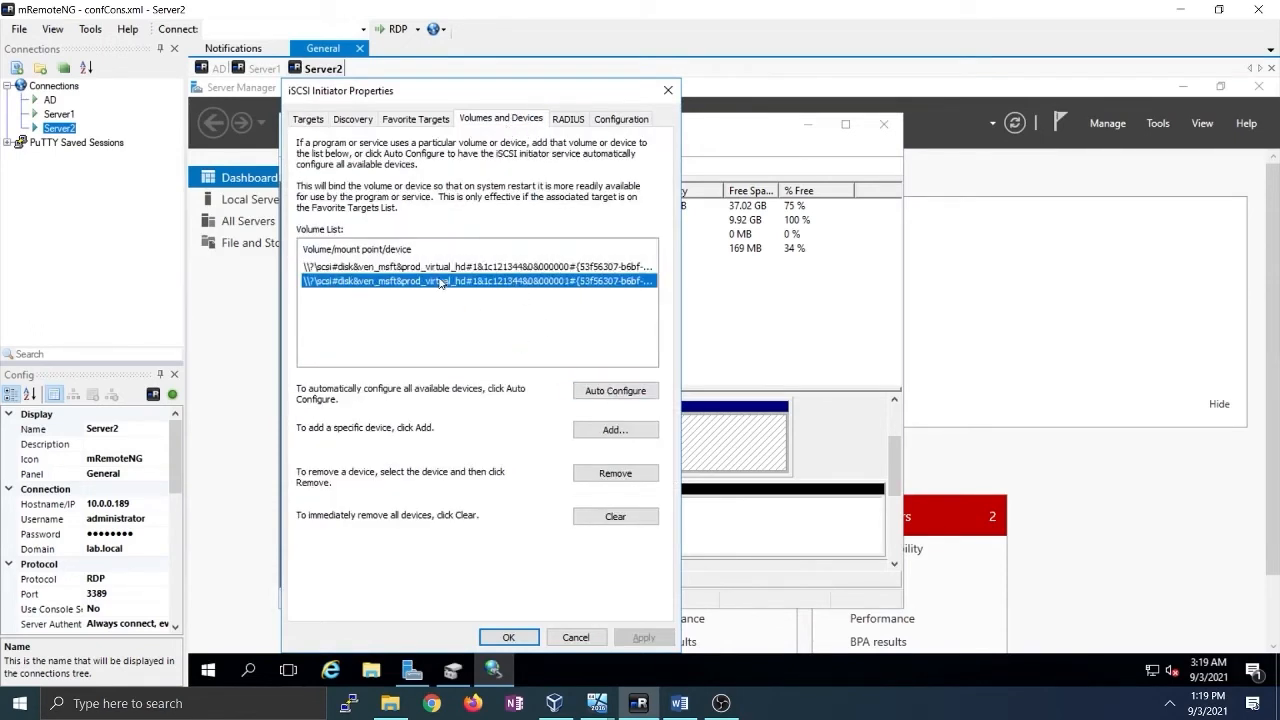
{"action": "left_click", "coordinate": [493, 267]}
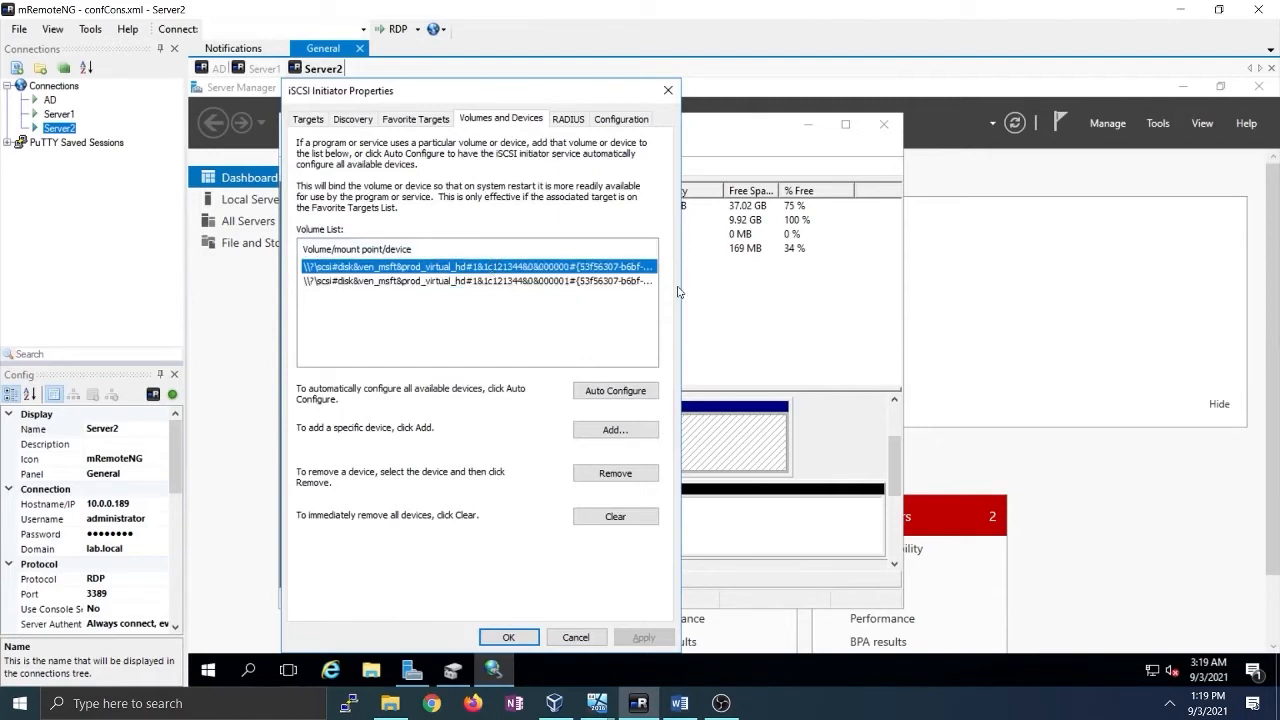
{"action": "left_click", "coordinate": [595, 393]}
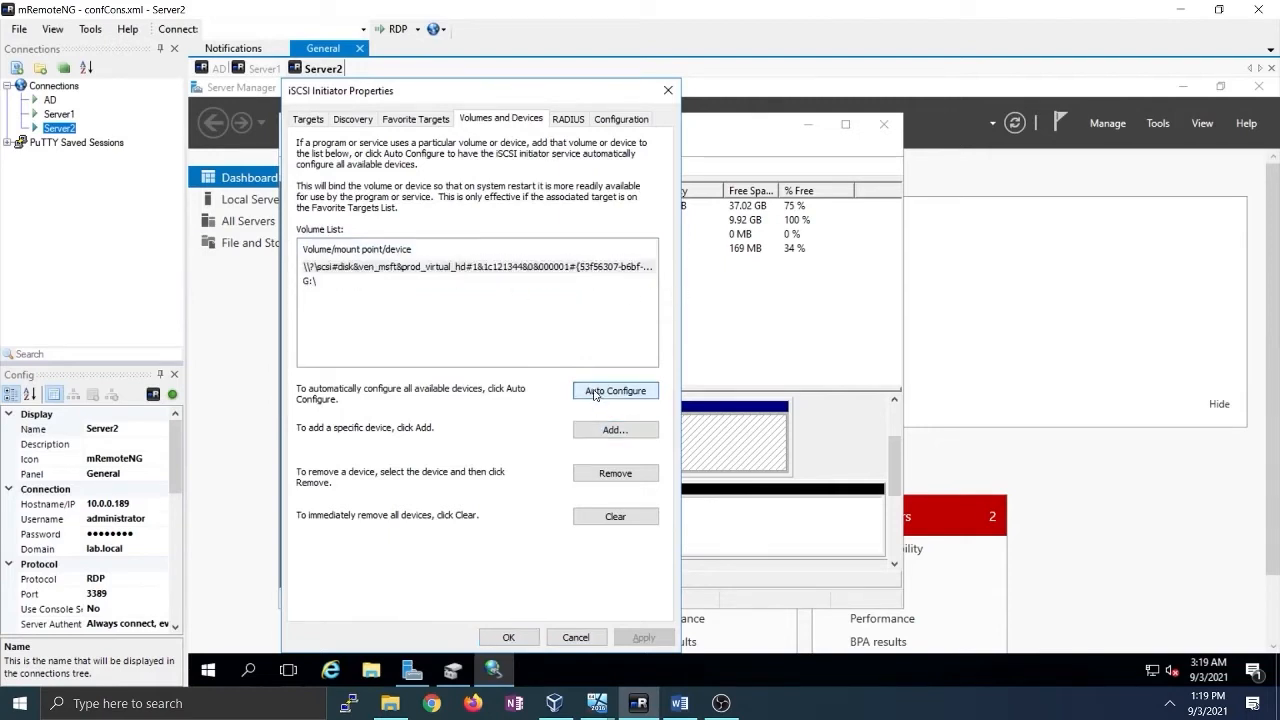
Remove the virtual disk's SCSI device entry from the iSCSI volume list and auto-configure all available devices again
{"action": "left_click", "coordinate": [390, 279]}
{"action": "left_click", "coordinate": [389, 268]}
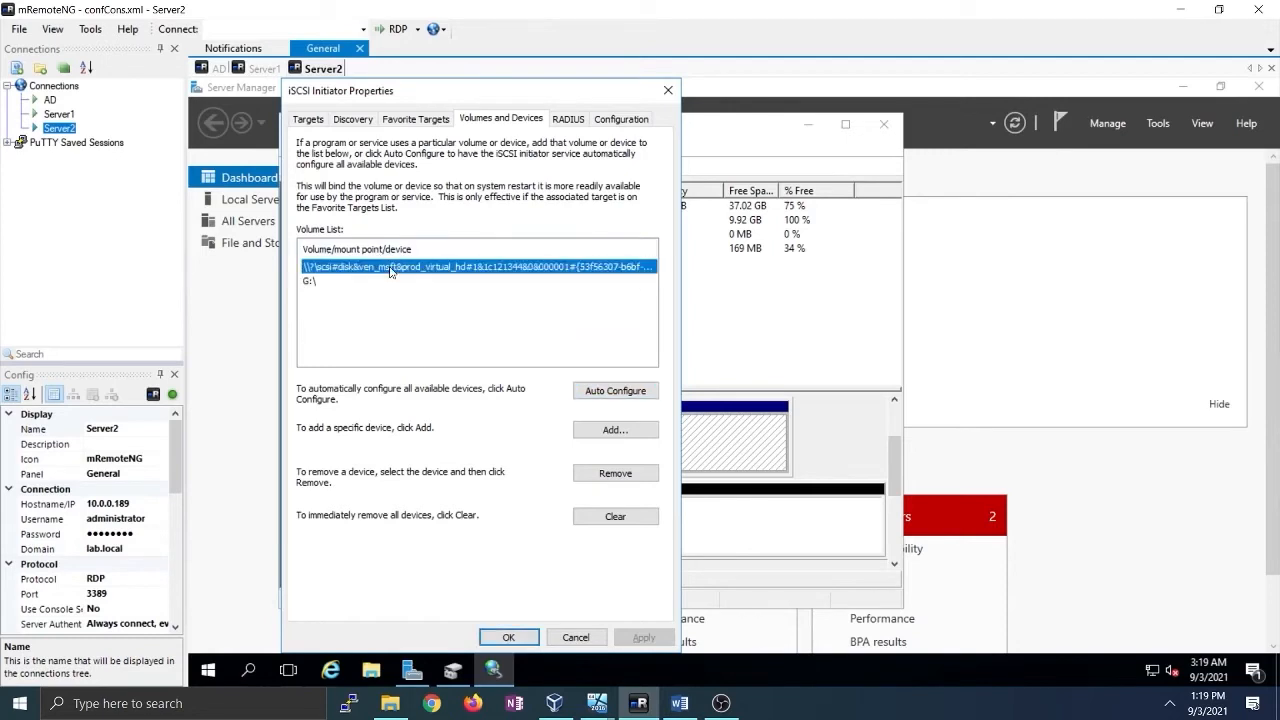
{"action": "left_click", "coordinate": [615, 473]}
{"action": "left_click", "coordinate": [606, 390]}
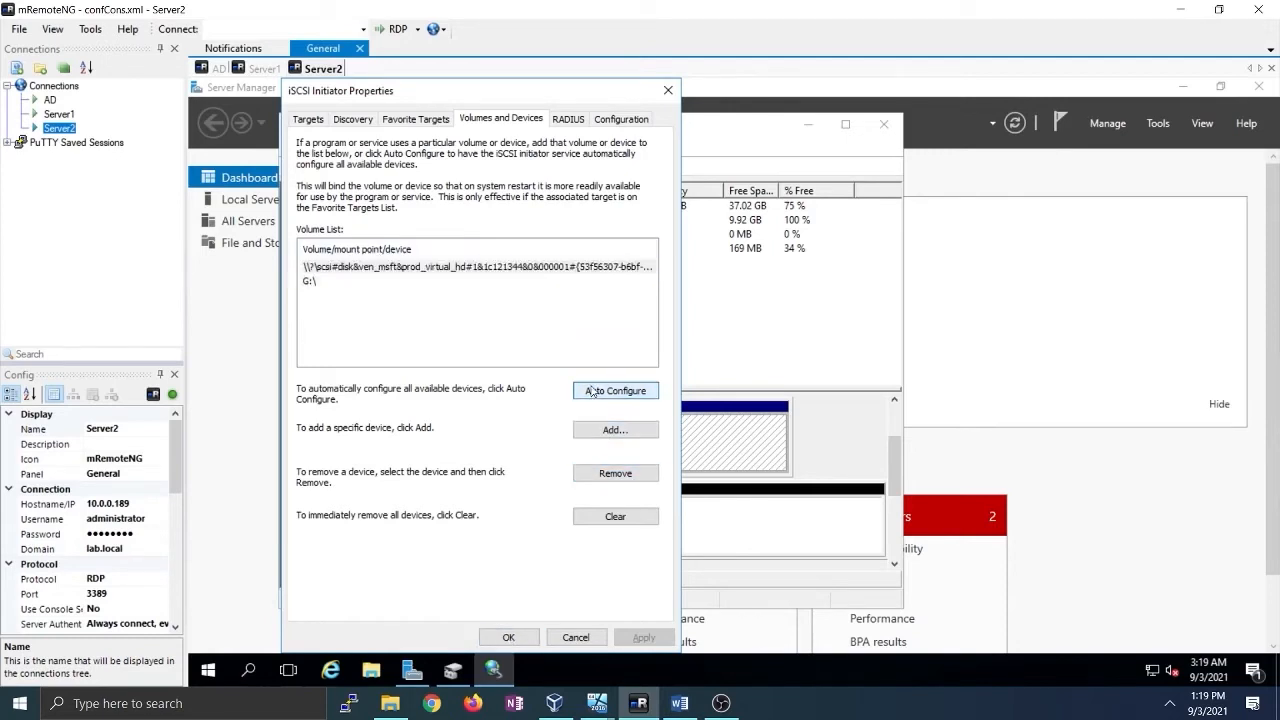
Remove the virtual disk's device entry once more, cancel adding a specific device, and auto-configure the iSCSI volume list
{"action": "left_click", "coordinate": [458, 281]}
{"action": "left_click", "coordinate": [459, 268]}
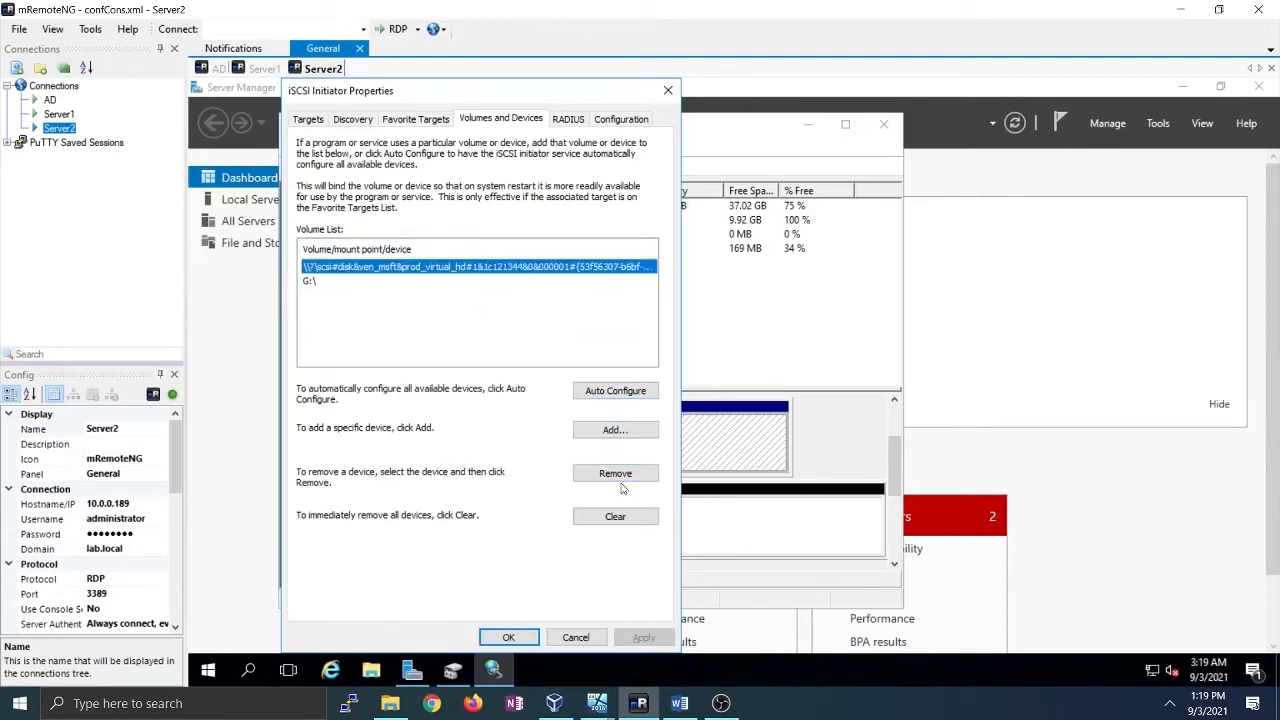
{"action": "left_click", "coordinate": [607, 470]}
{"action": "left_click", "coordinate": [606, 430]}
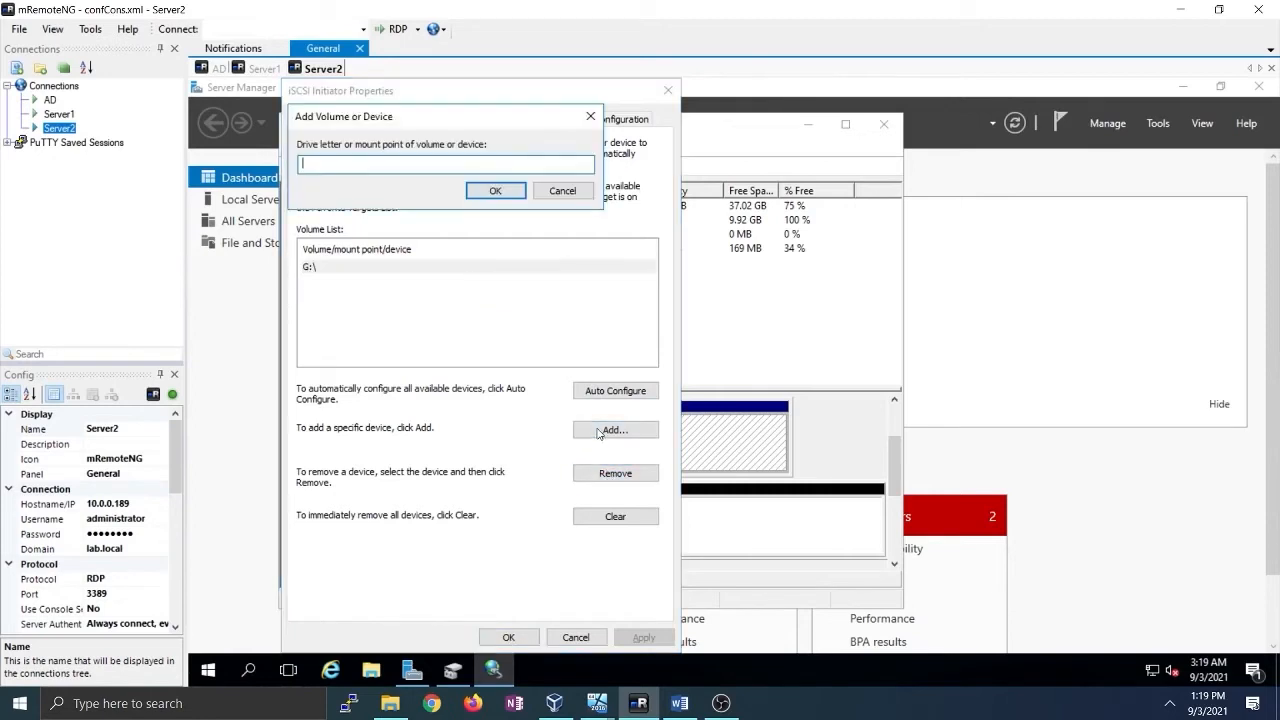
{"action": "left_click", "coordinate": [598, 122]}
{"action": "left_click", "coordinate": [636, 389]}
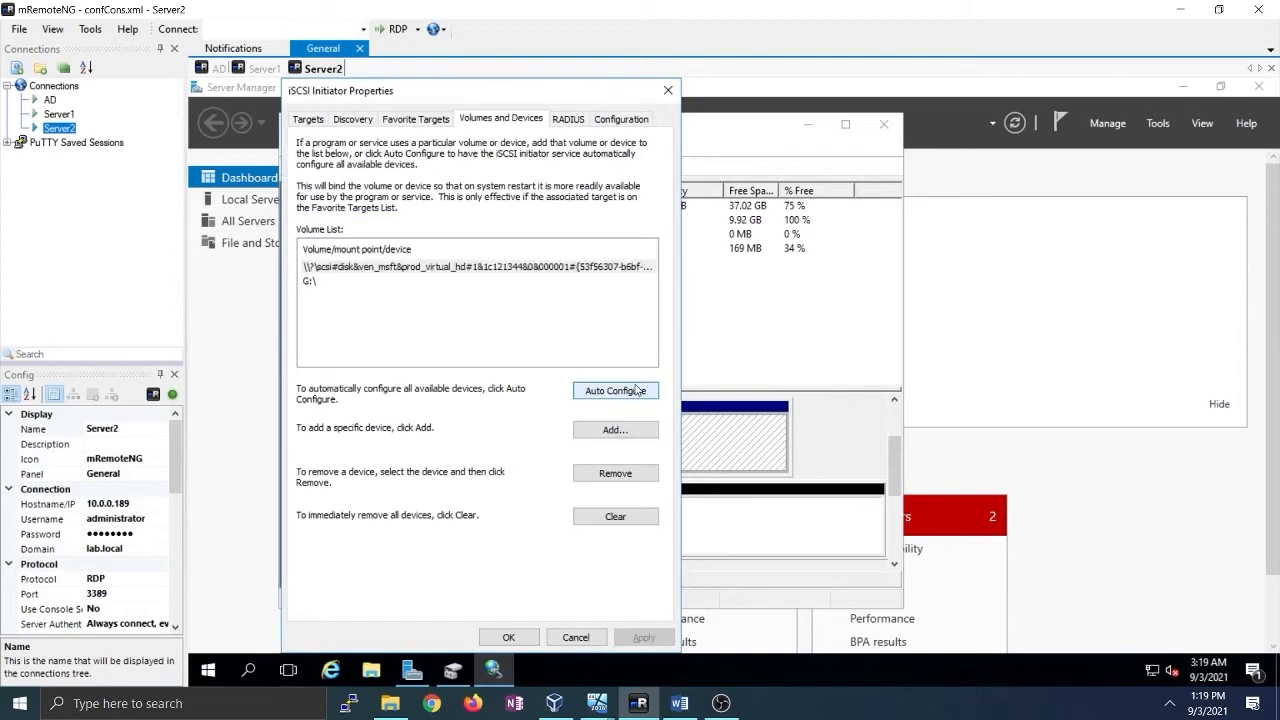
Review the volume list entries, favorite targets and discovery portals of the iSCSI Initiator, and close its properties
{"action": "left_click", "coordinate": [368, 268]}
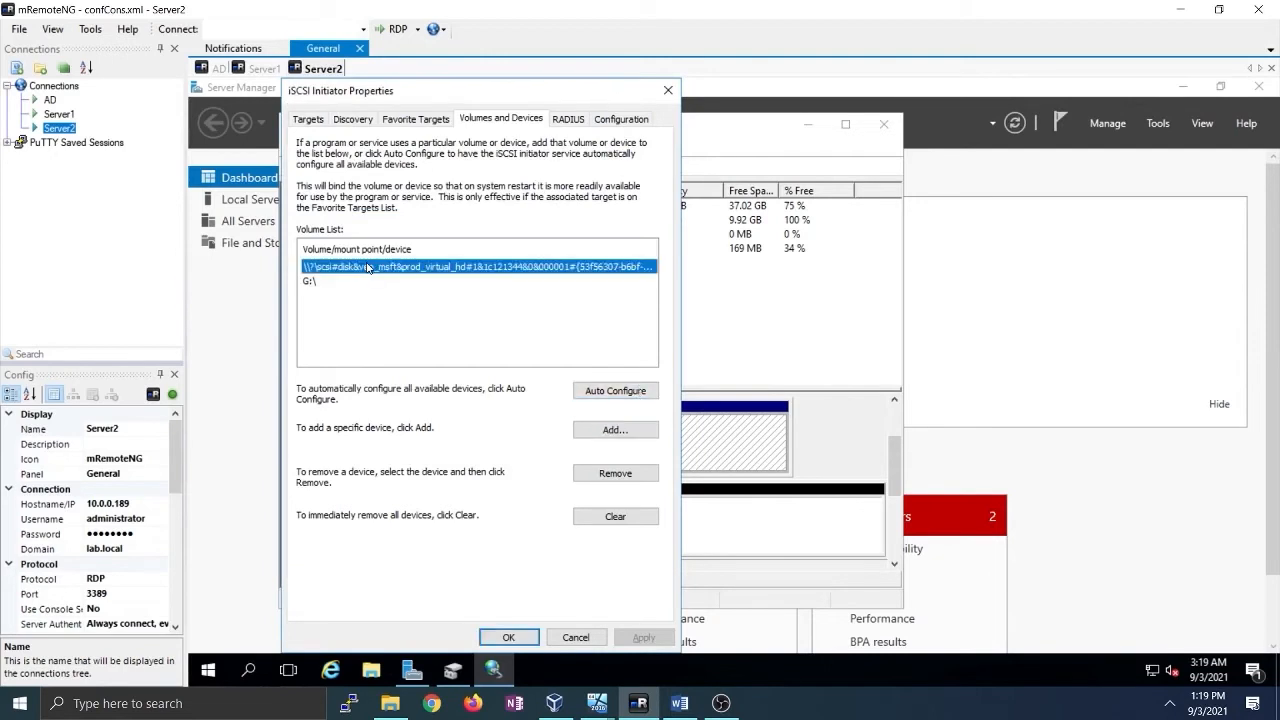
{"action": "left_click", "coordinate": [327, 297]}
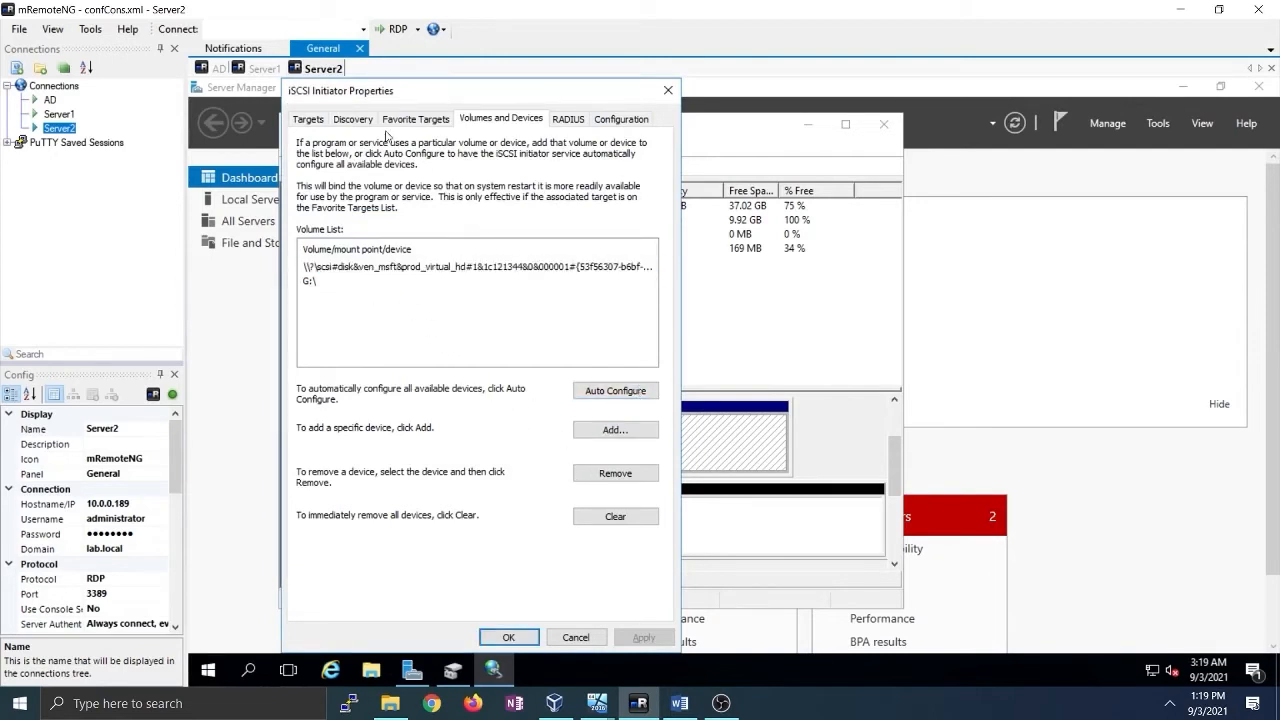
{"action": "left_click", "coordinate": [415, 120]}
{"action": "left_click", "coordinate": [353, 120]}
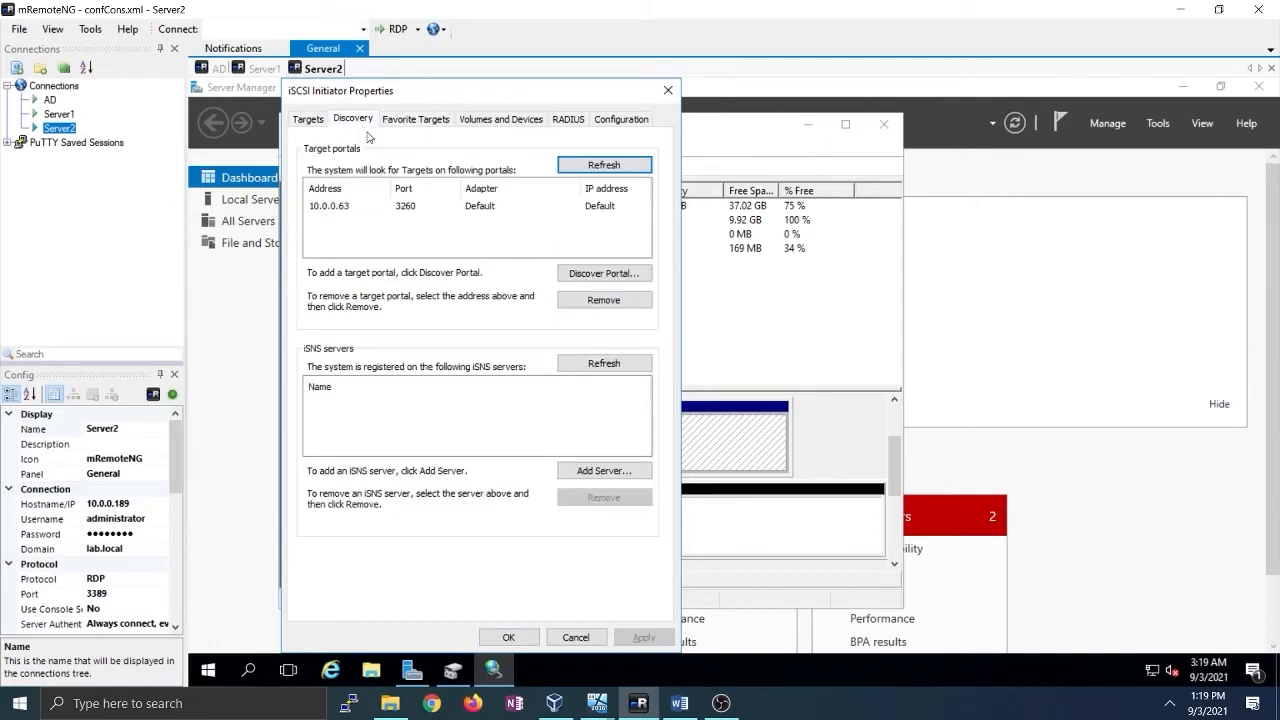
{"action": "left_click", "coordinate": [668, 90]}
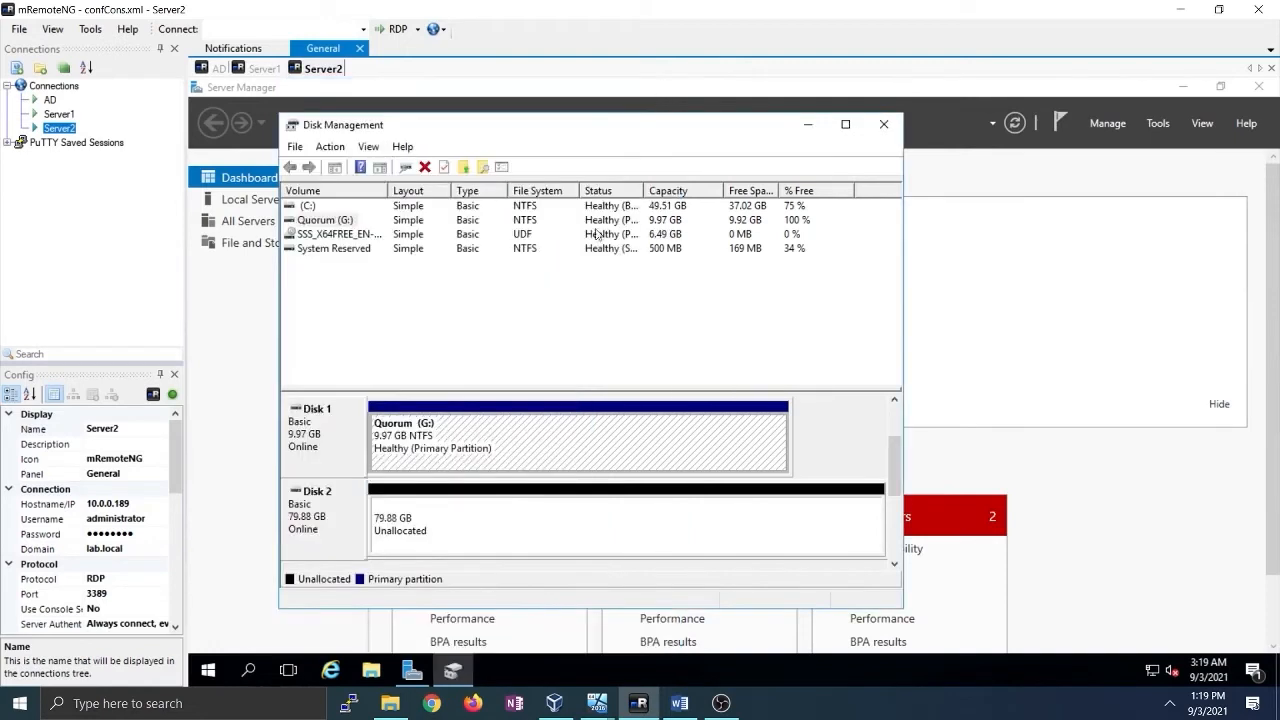
Take Disk 2 on Server2 offline, view its device properties, and bring the disk back online
{"action": "right_click", "coordinate": [310, 507]}
{"action": "left_click", "coordinate": [355, 438]}
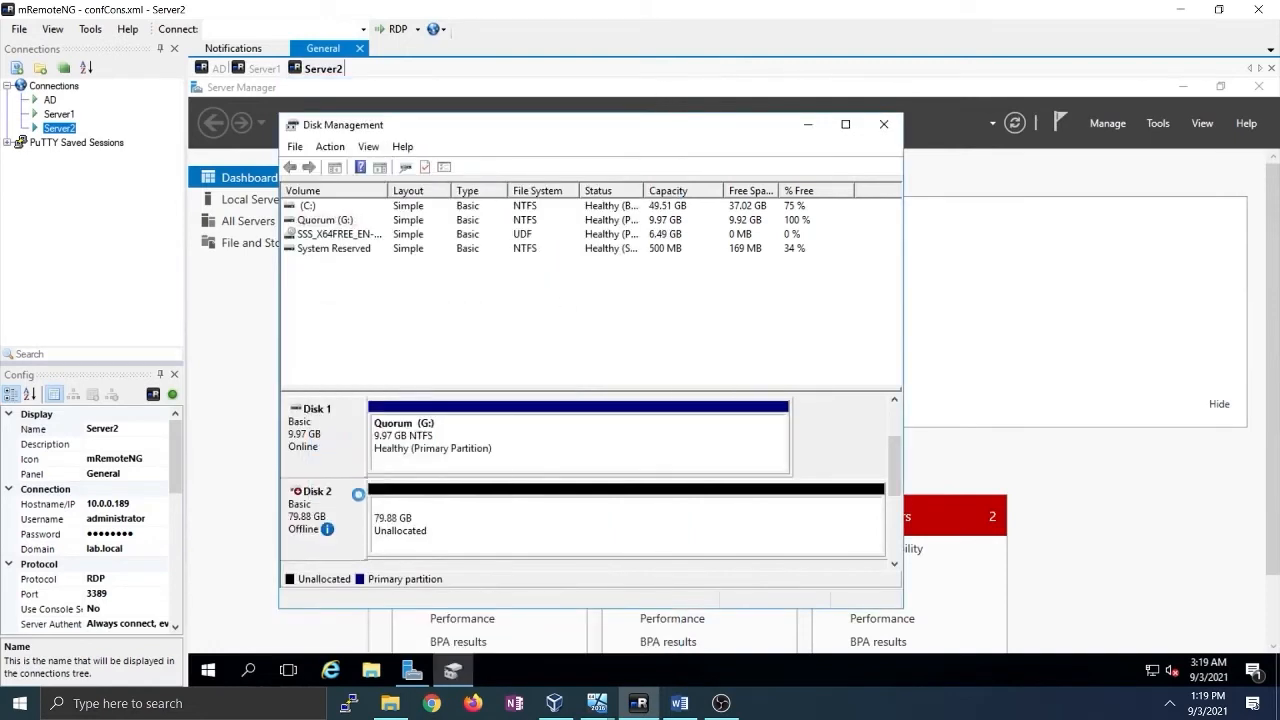
{"action": "right_click", "coordinate": [416, 527]}
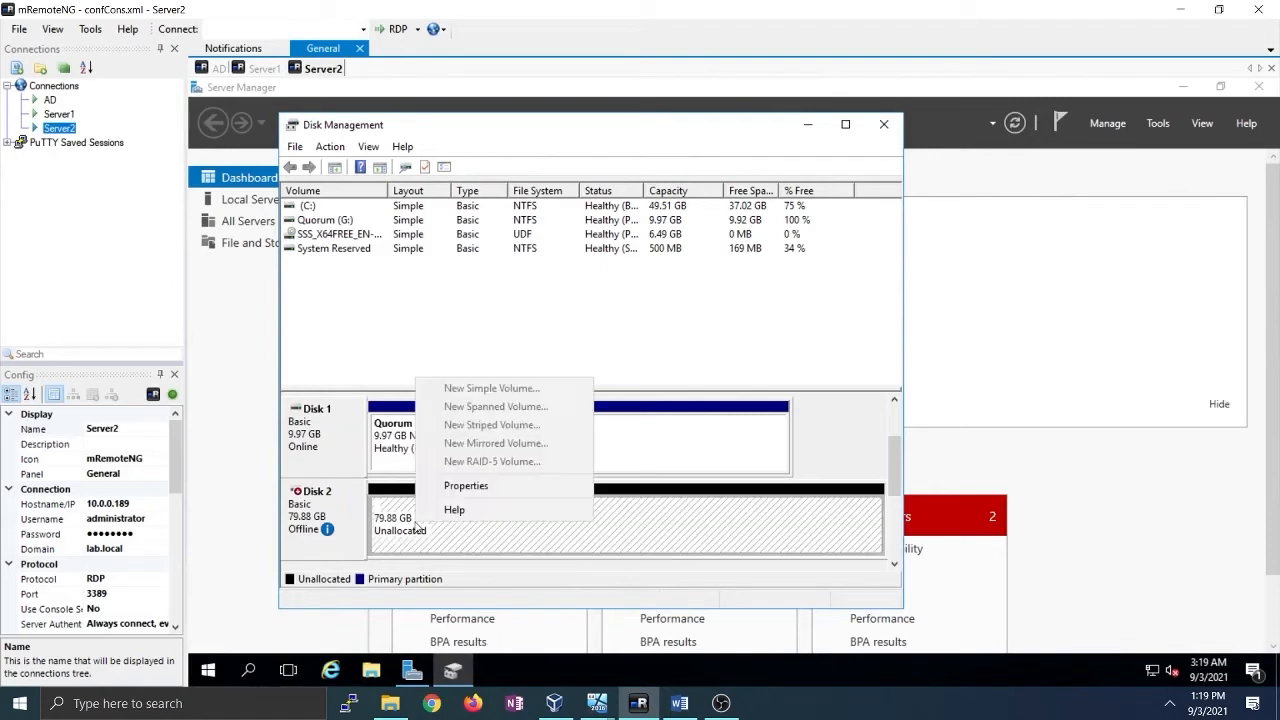
{"action": "left_click", "coordinate": [440, 490]}
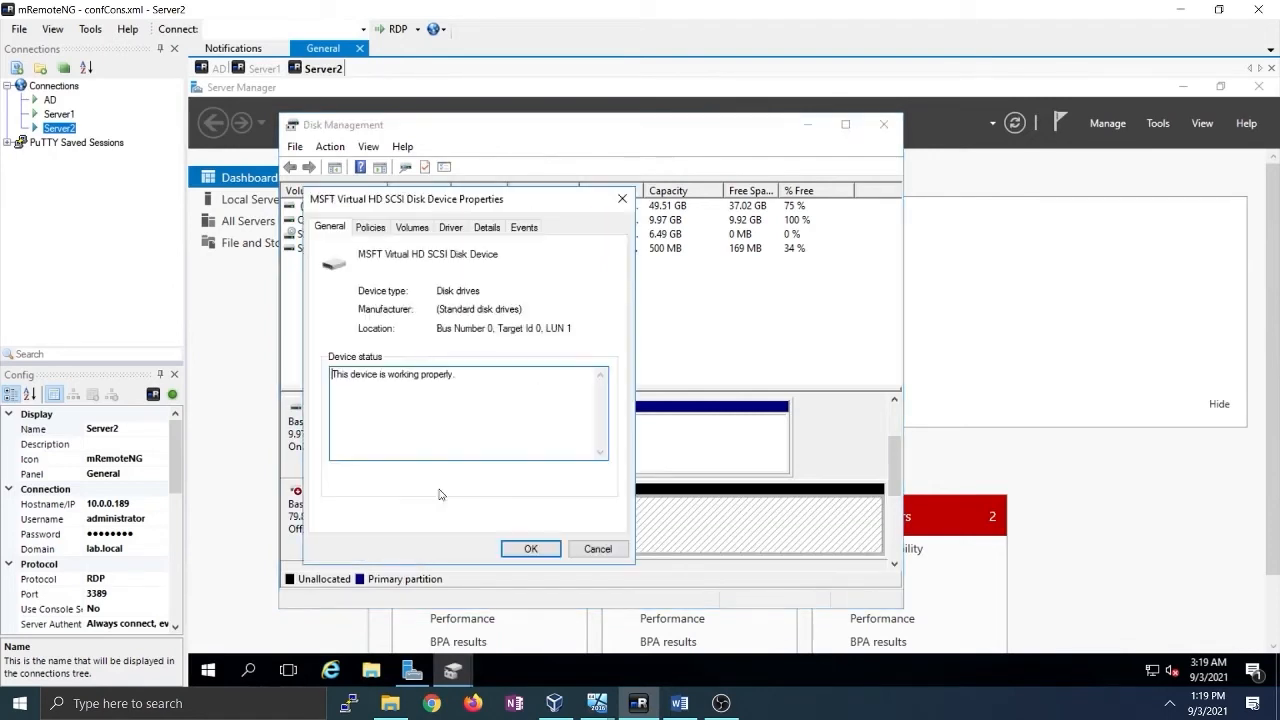
{"action": "left_click", "coordinate": [622, 199]}
{"action": "right_click", "coordinate": [307, 514]}
{"action": "left_click", "coordinate": [355, 524]}
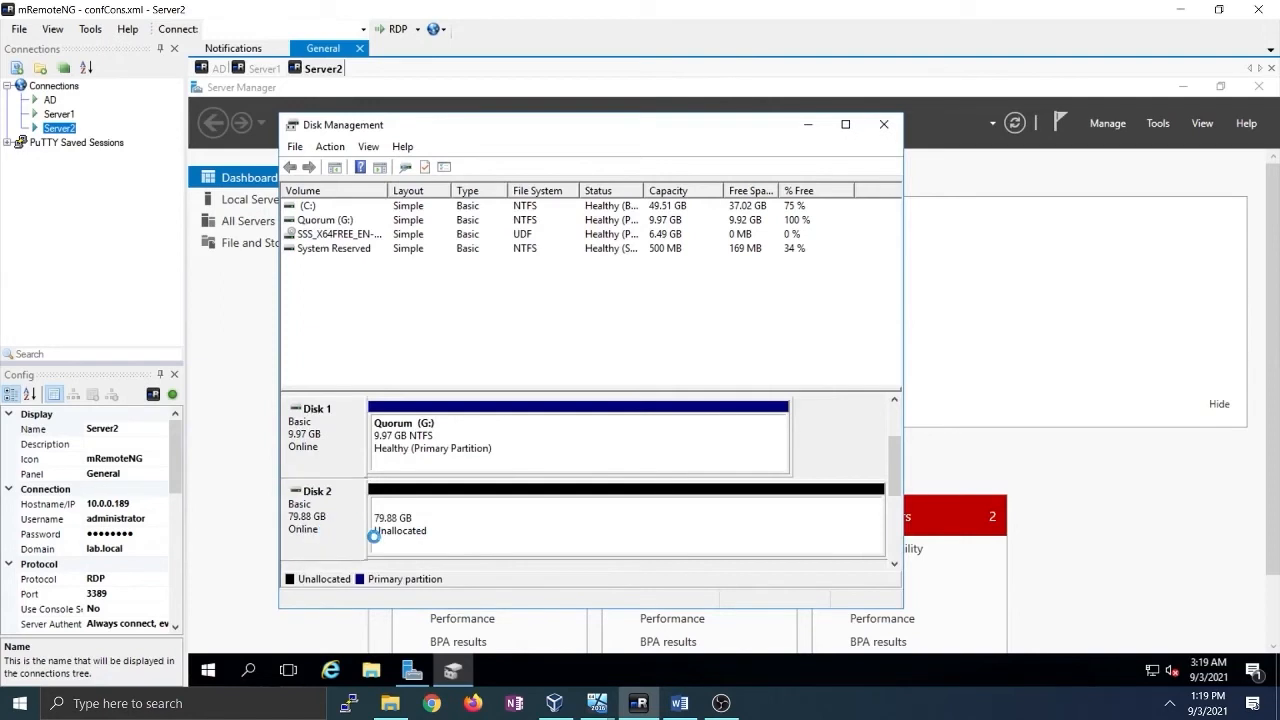
Switch to Server1, take Disk 2 offline in Disk Management and bring it back online
{"action": "left_click", "coordinate": [262, 72]}
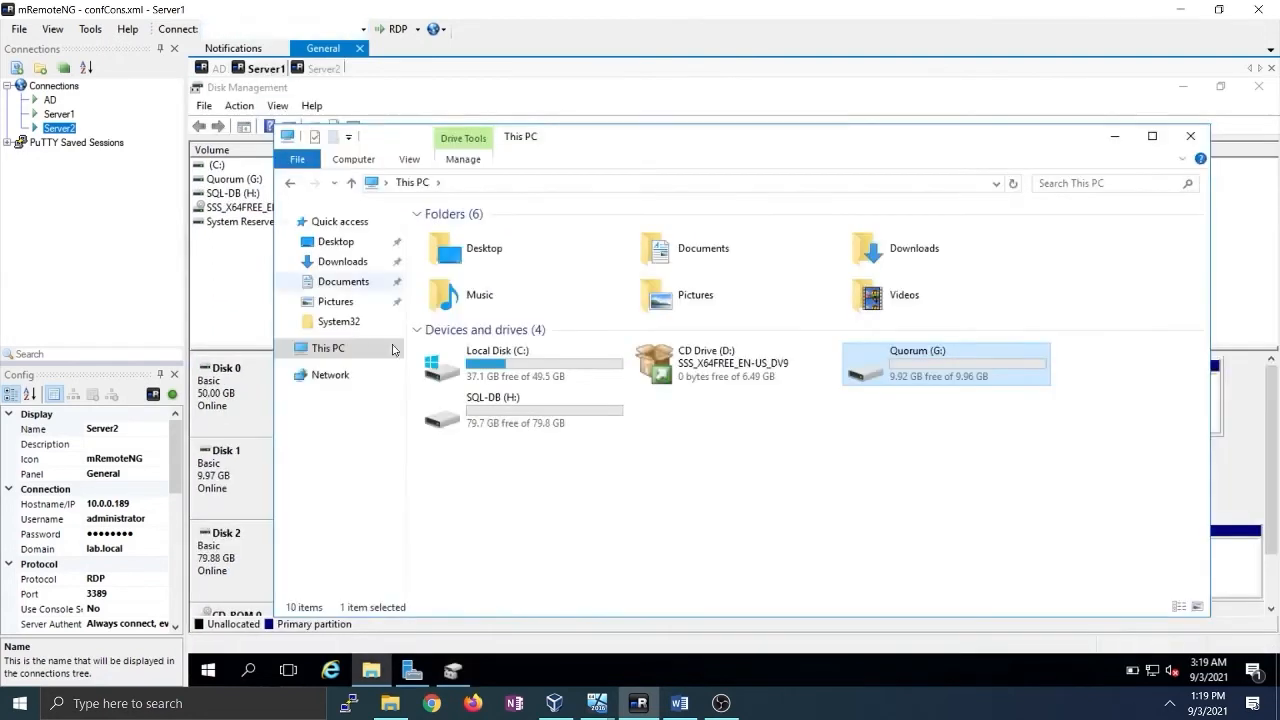
{"action": "right_click", "coordinate": [237, 556]}
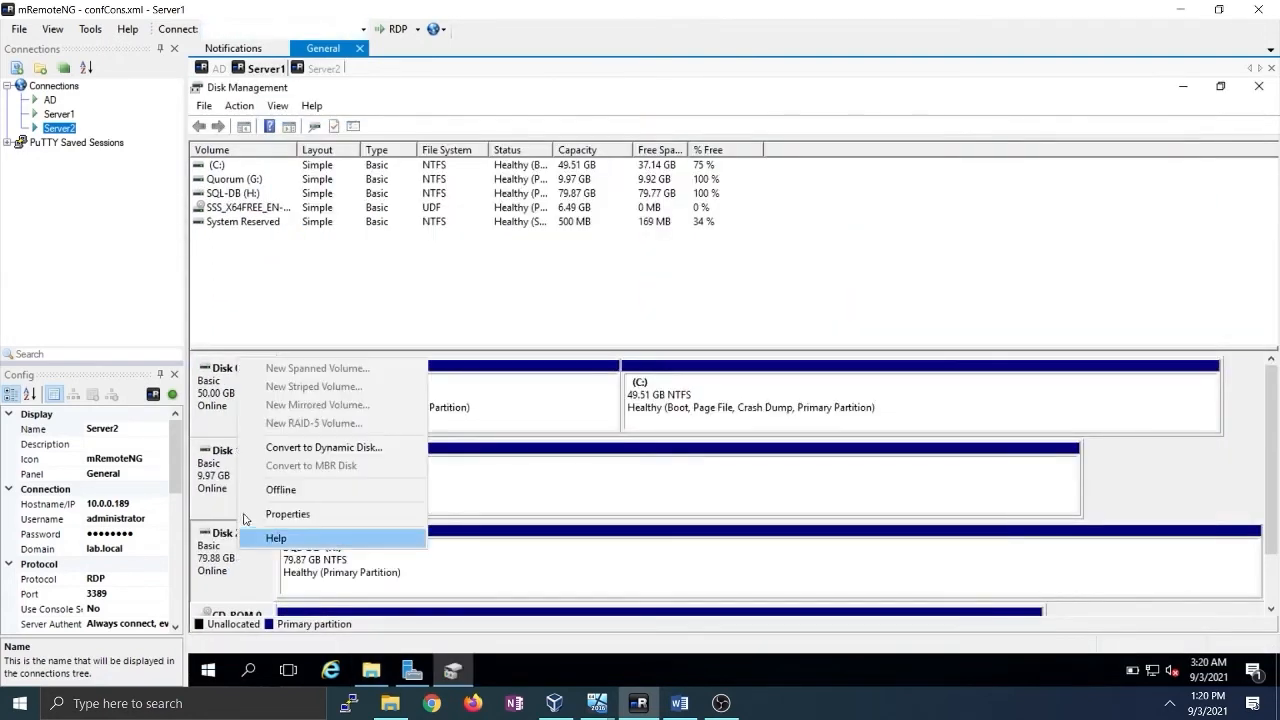
{"action": "left_click", "coordinate": [275, 492]}
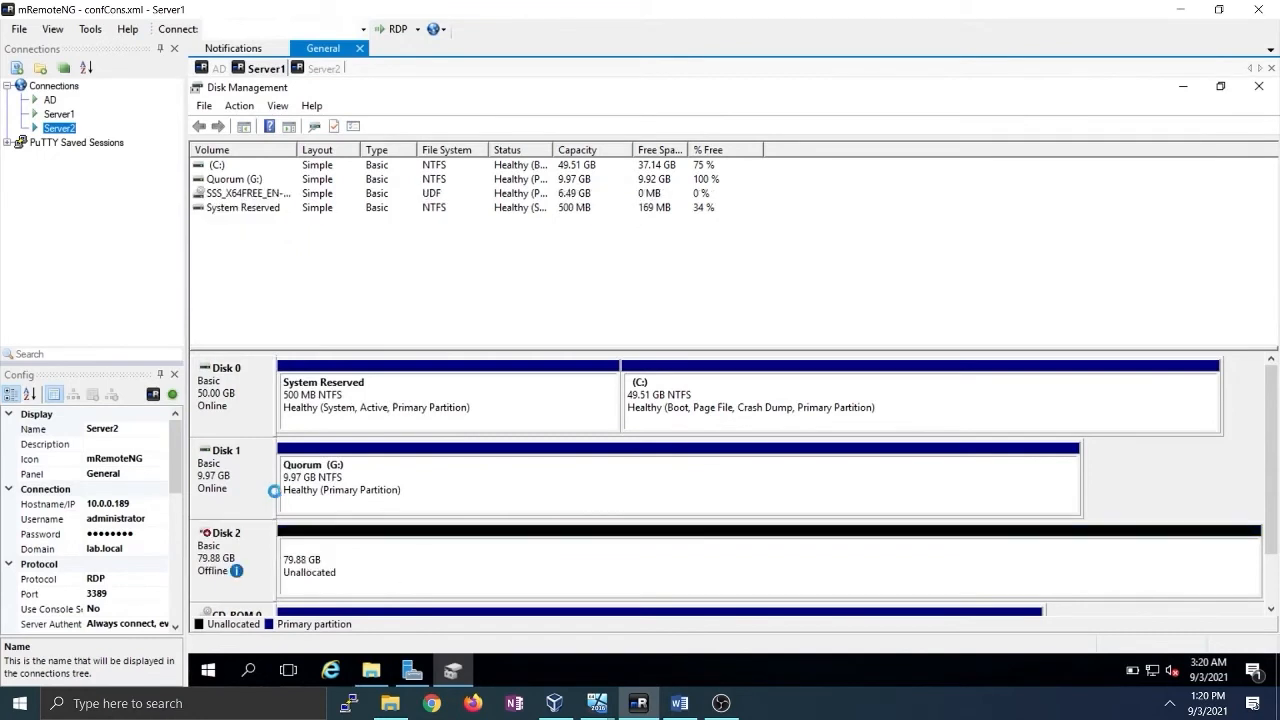
{"action": "right_click", "coordinate": [231, 556]}
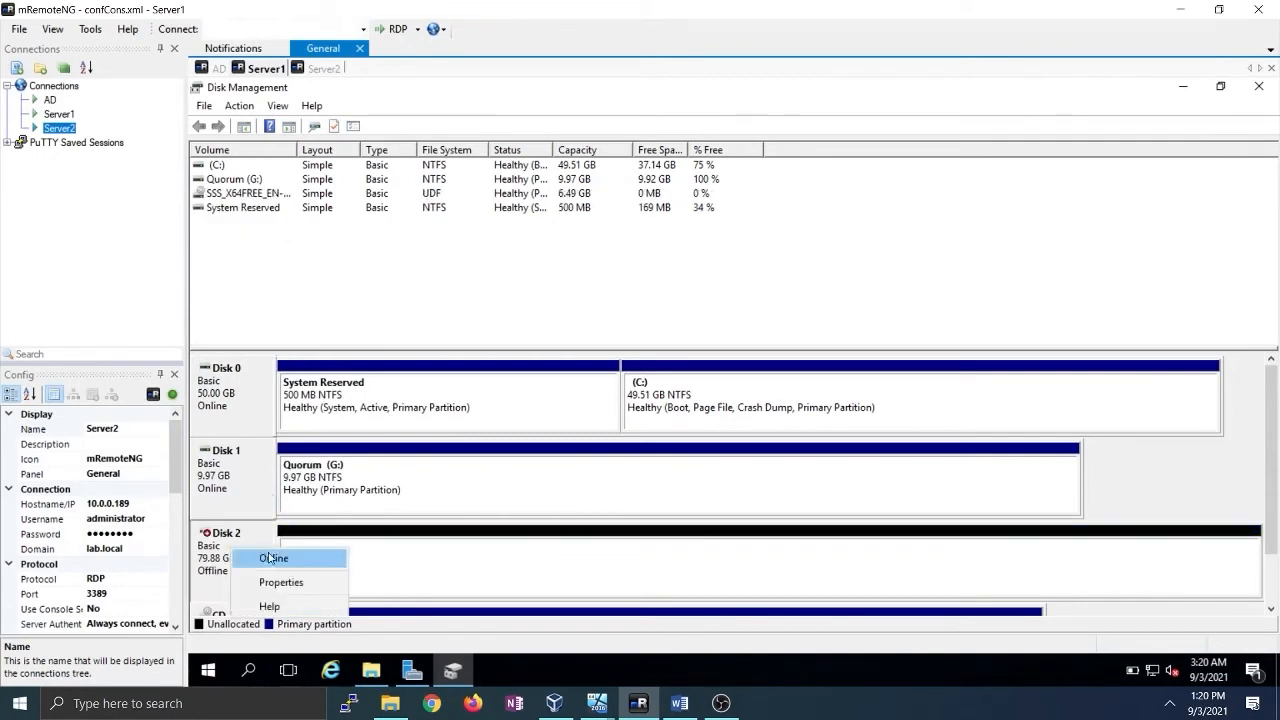
{"action": "left_click", "coordinate": [266, 555]}
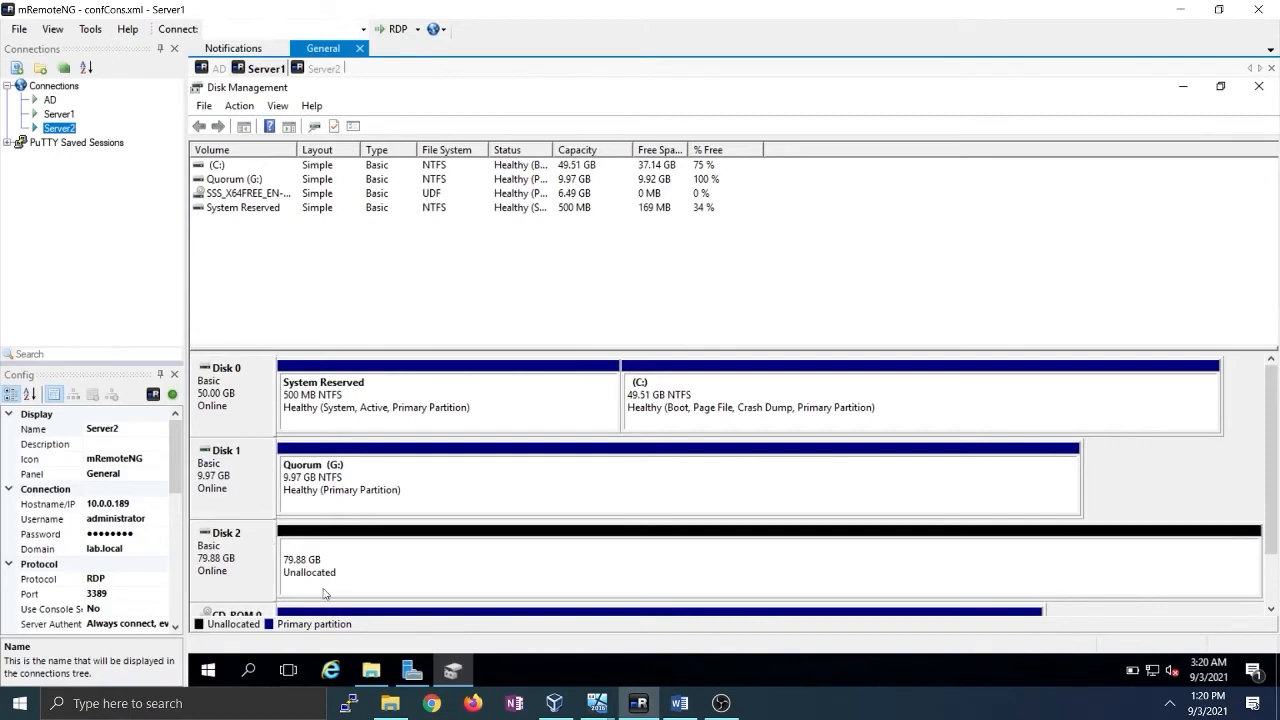
On Server2, start a new simple volume of 81790 MB in Disk 2's unallocated space and assign it drive letter H
{"action": "left_click", "coordinate": [320, 70]}
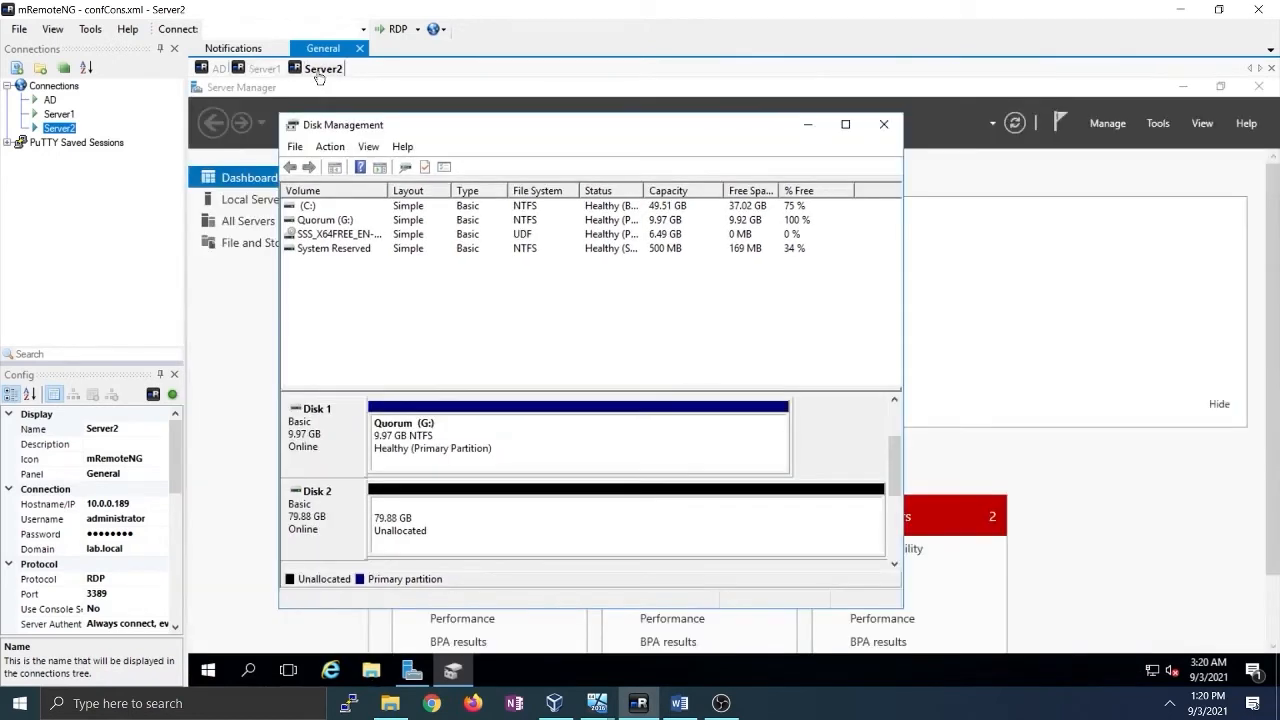
{"action": "right_click", "coordinate": [408, 512]}
{"action": "left_click", "coordinate": [460, 379]}
{"action": "left_click", "coordinate": [597, 504]}
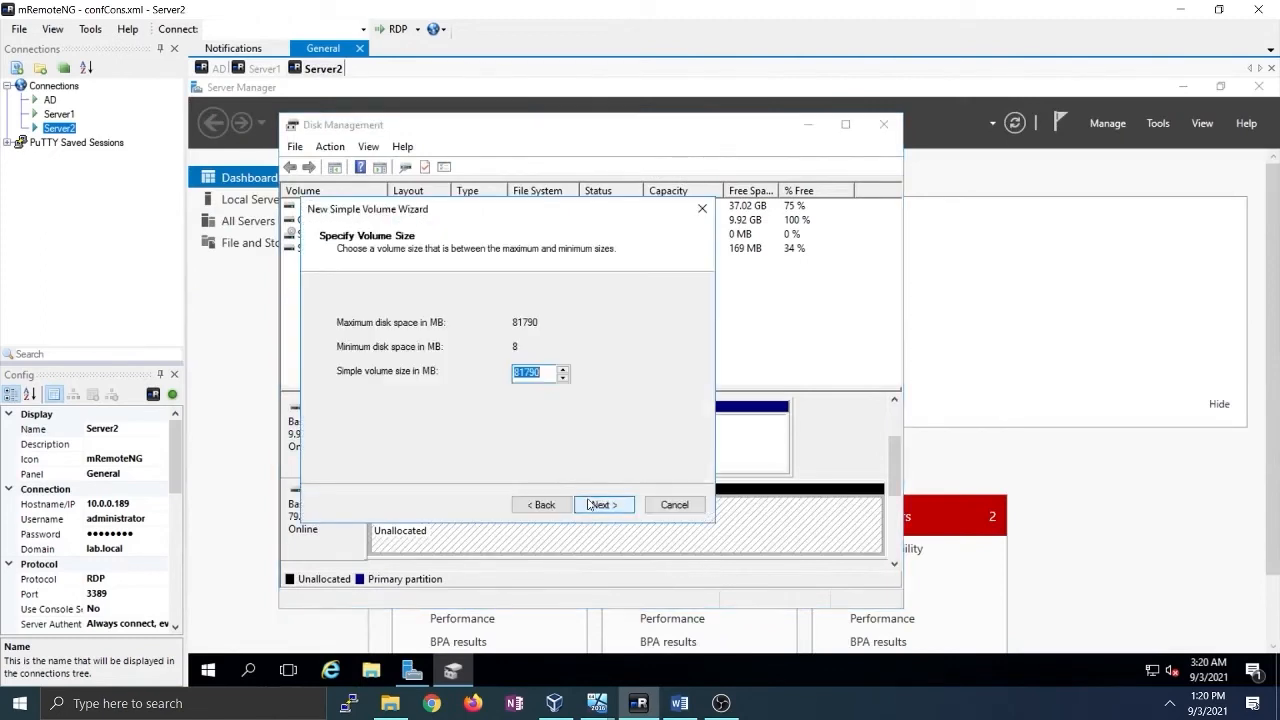
{"action": "left_click", "coordinate": [592, 505]}
{"action": "left_click", "coordinate": [574, 328]}
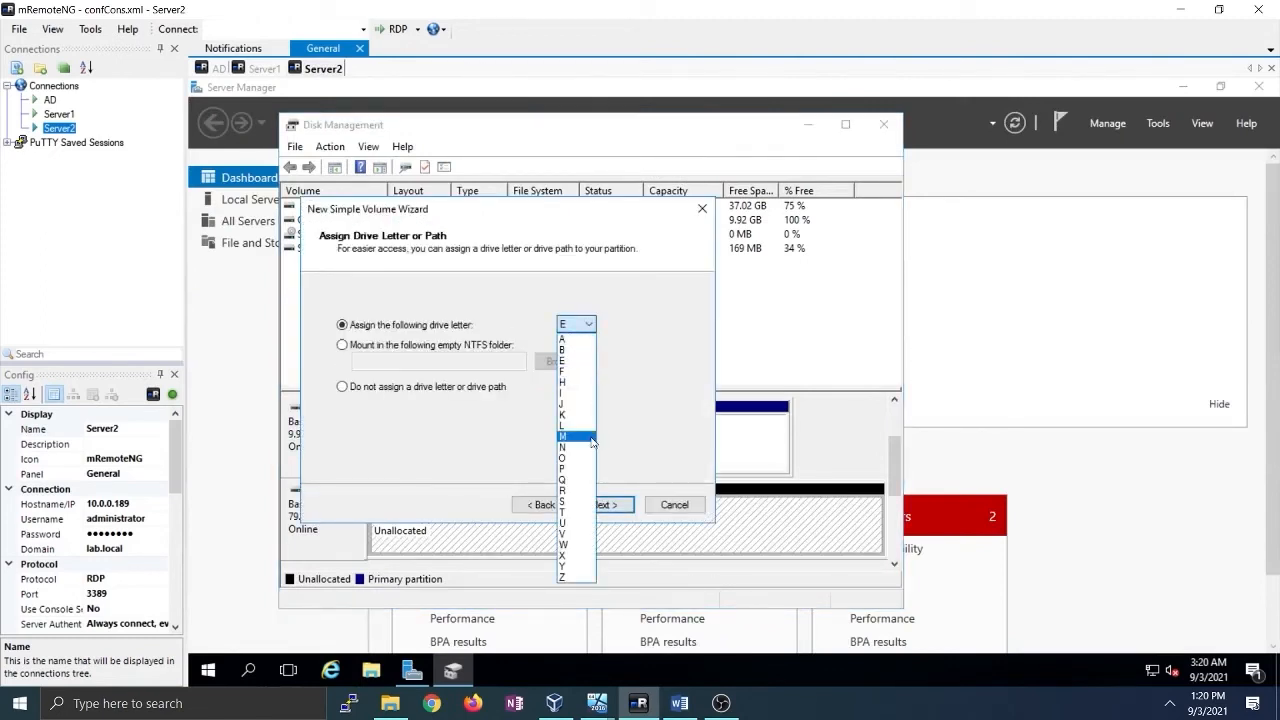
{"action": "left_click", "coordinate": [557, 379]}
{"action": "left_click", "coordinate": [567, 320]}
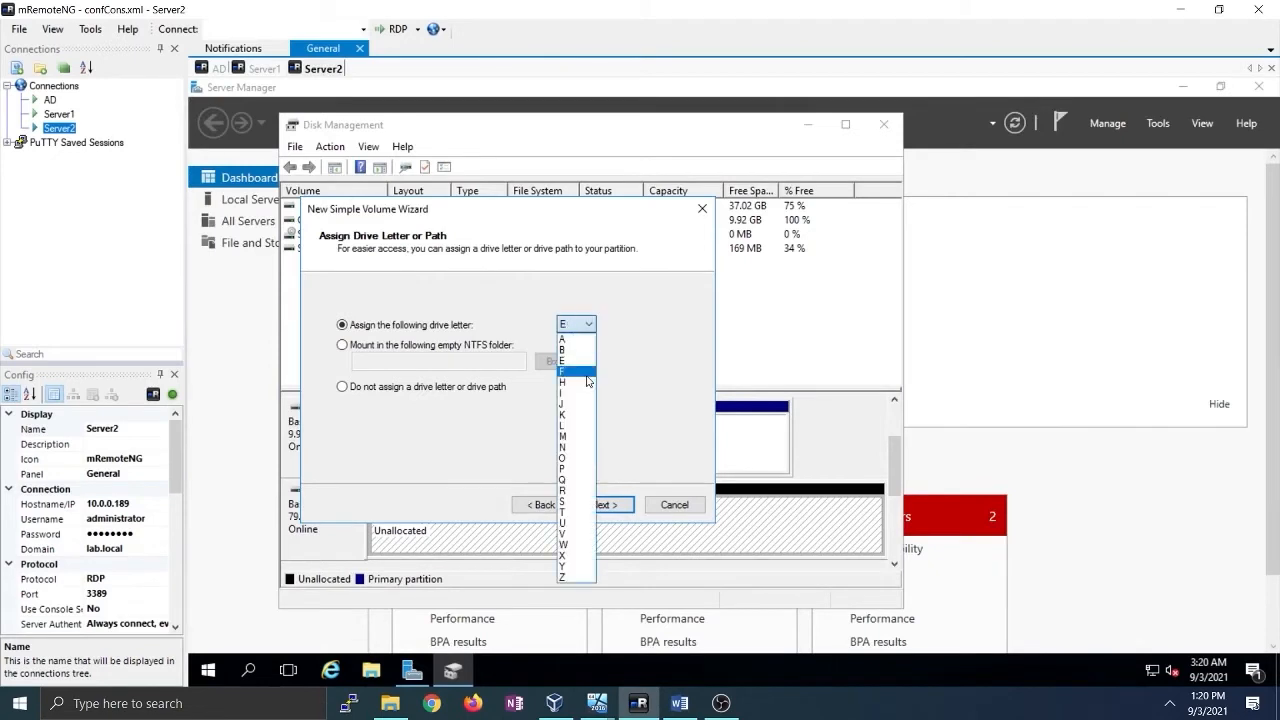
{"action": "left_click", "coordinate": [583, 382]}
{"action": "left_click", "coordinate": [605, 505]}
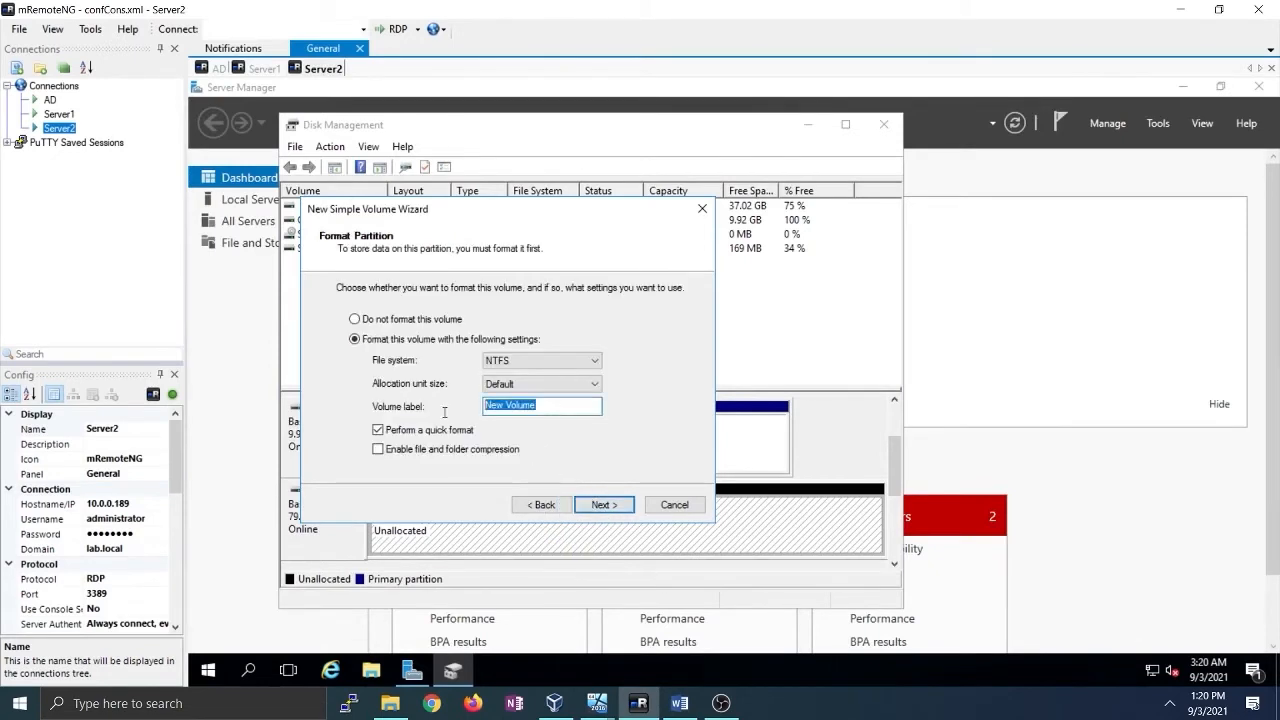
Label the new volume SQL-DB, keep NTFS with quick format, and finish creating it
{"action": "type", "text": "SQL0D"}
{"action": "key", "text": "BackSpace"}
{"action": "key", "text": "BackSpace"}
{"action": "type", "text": "-B"}
{"action": "key", "text": "Return"}
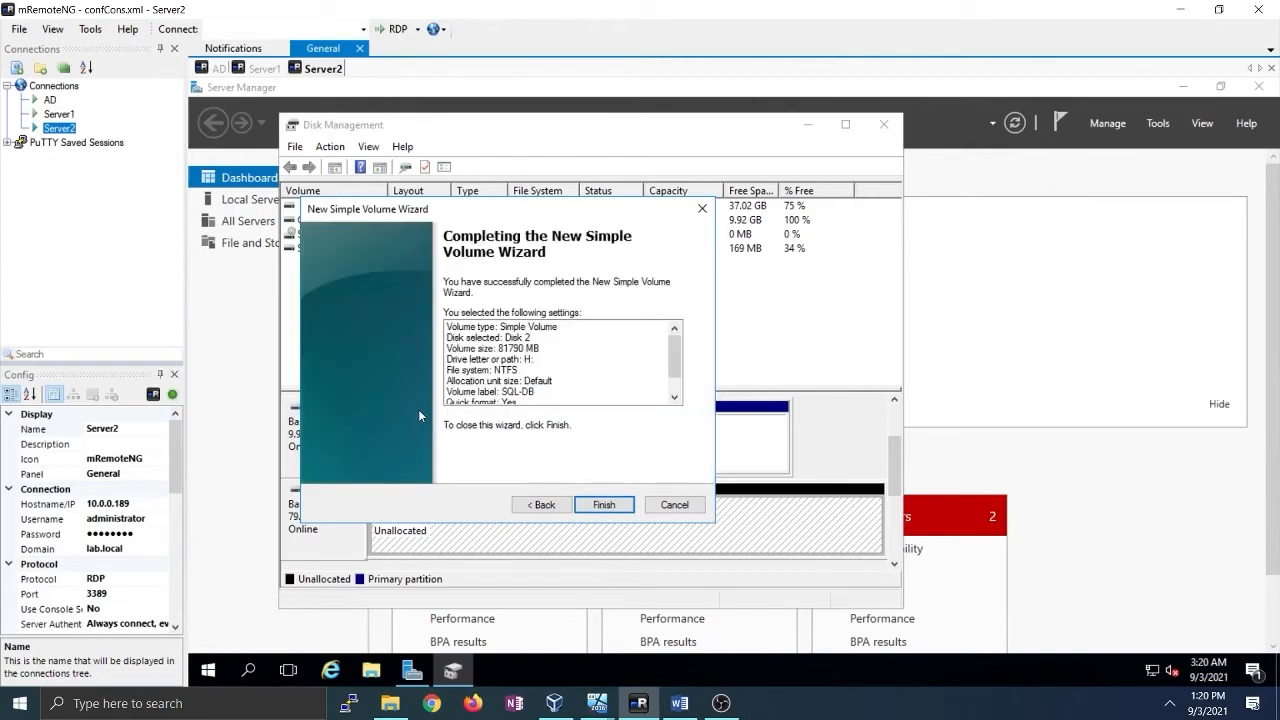
{"action": "left_click", "coordinate": [606, 503]}
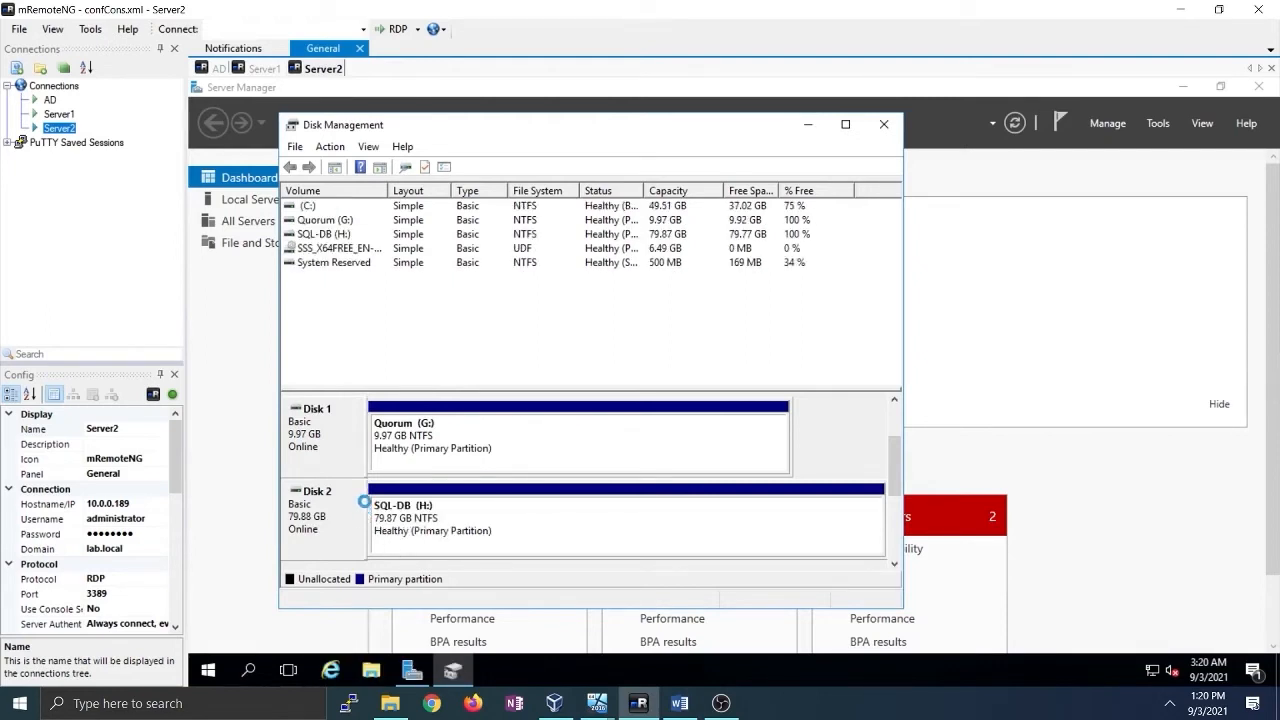
Switch to Server1 and rescan the disks in Disk Management
{"action": "left_click", "coordinate": [263, 70]}
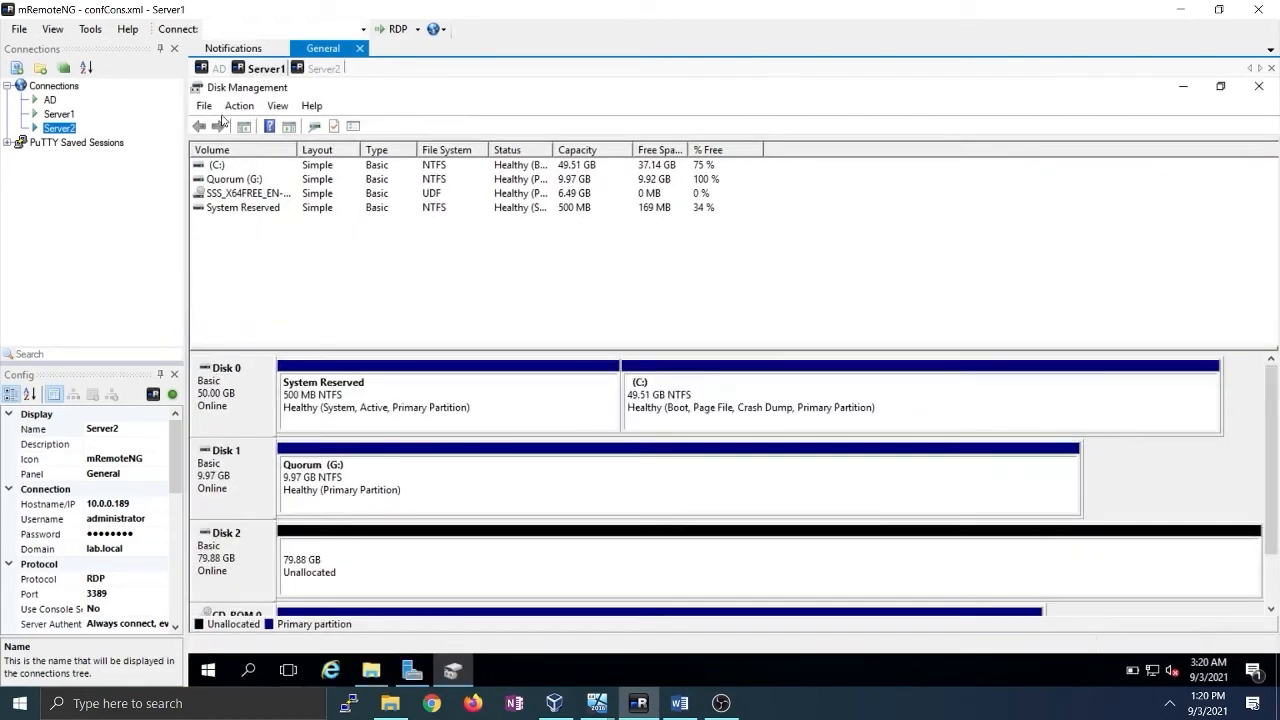
{"action": "left_click", "coordinate": [239, 105]}
{"action": "left_click", "coordinate": [257, 145]}
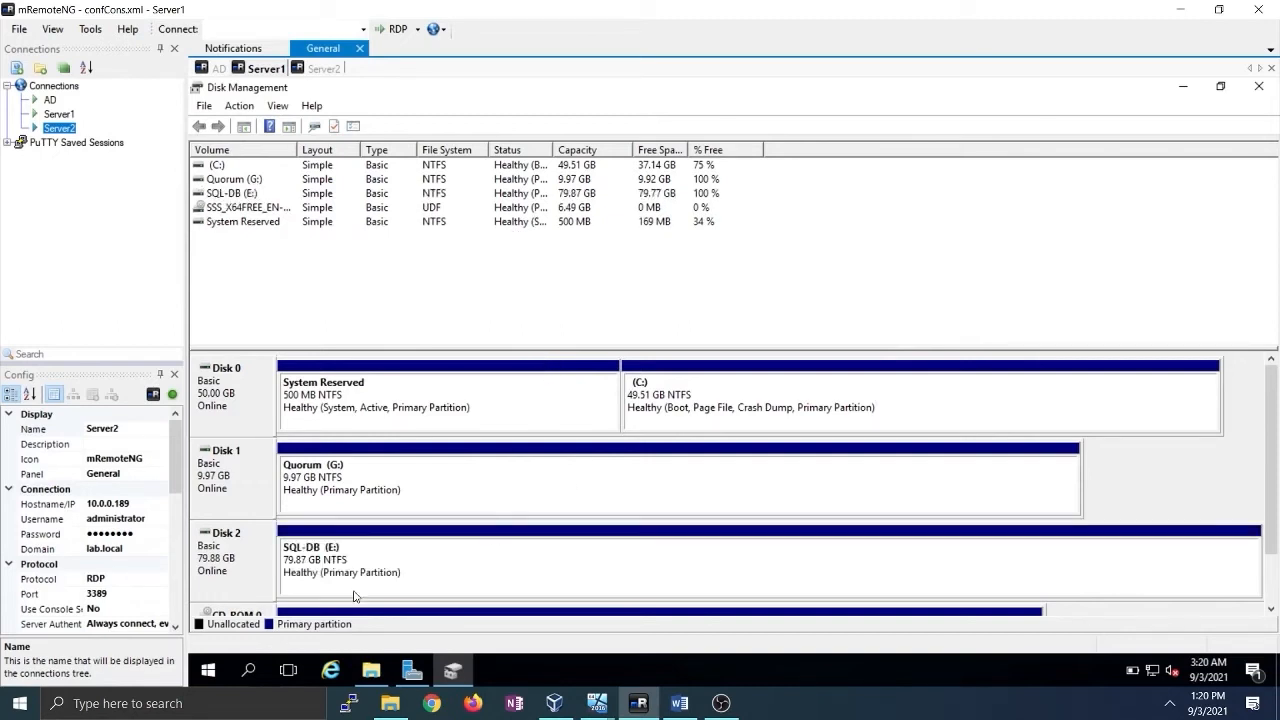
Change the drive letter of the SQL-DB volume on Disk 2 of Server1 to H
{"action": "right_click", "coordinate": [355, 585]}
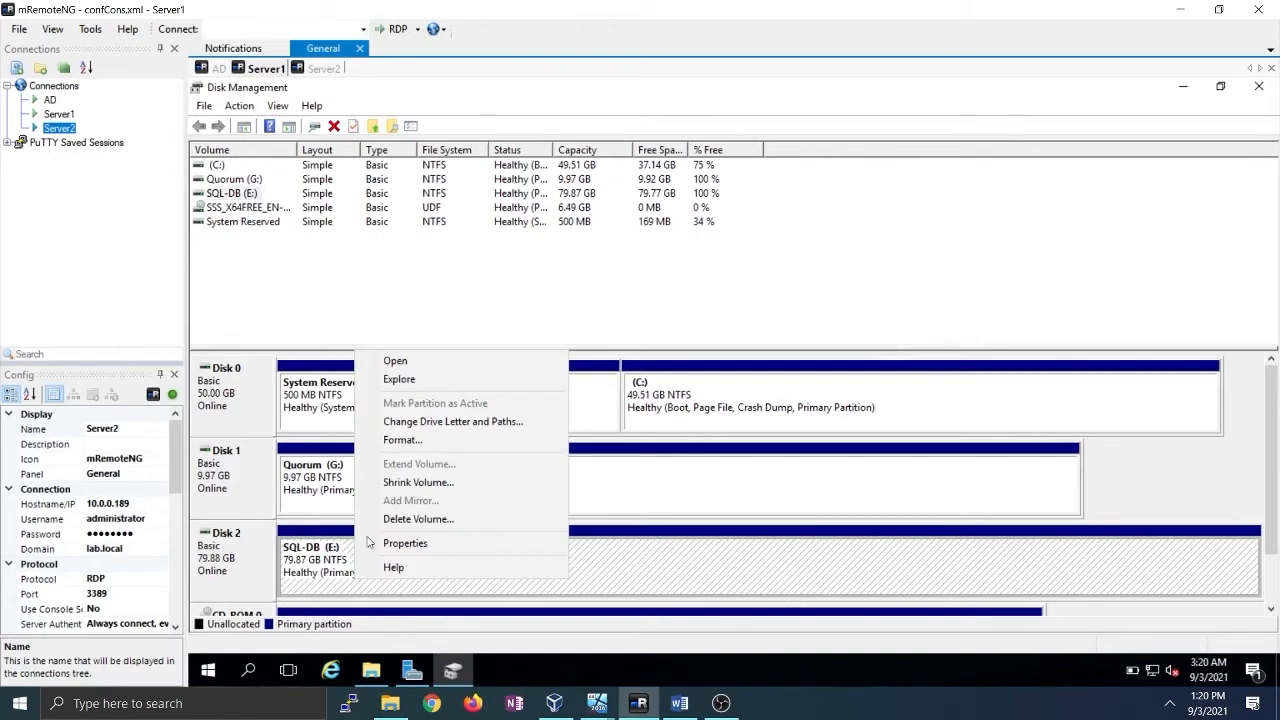
{"action": "left_click", "coordinate": [420, 421]}
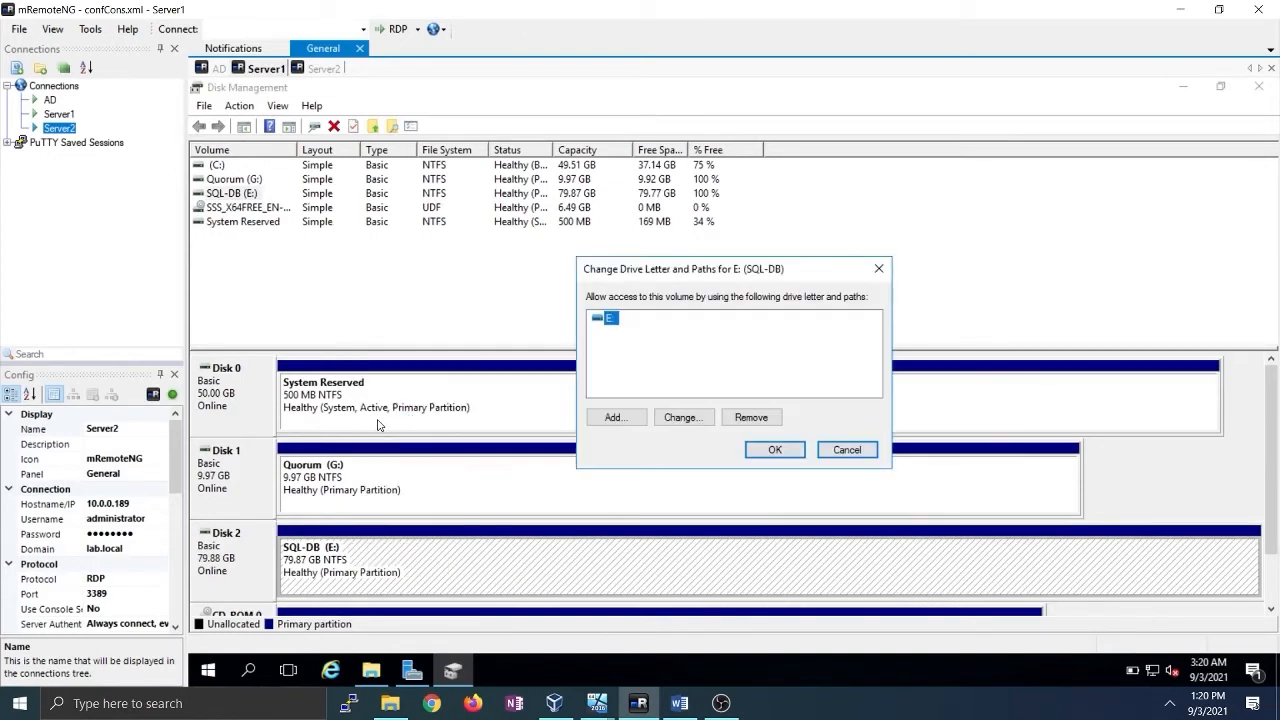
{"action": "left_click", "coordinate": [680, 420]}
{"action": "left_click", "coordinate": [858, 347]}
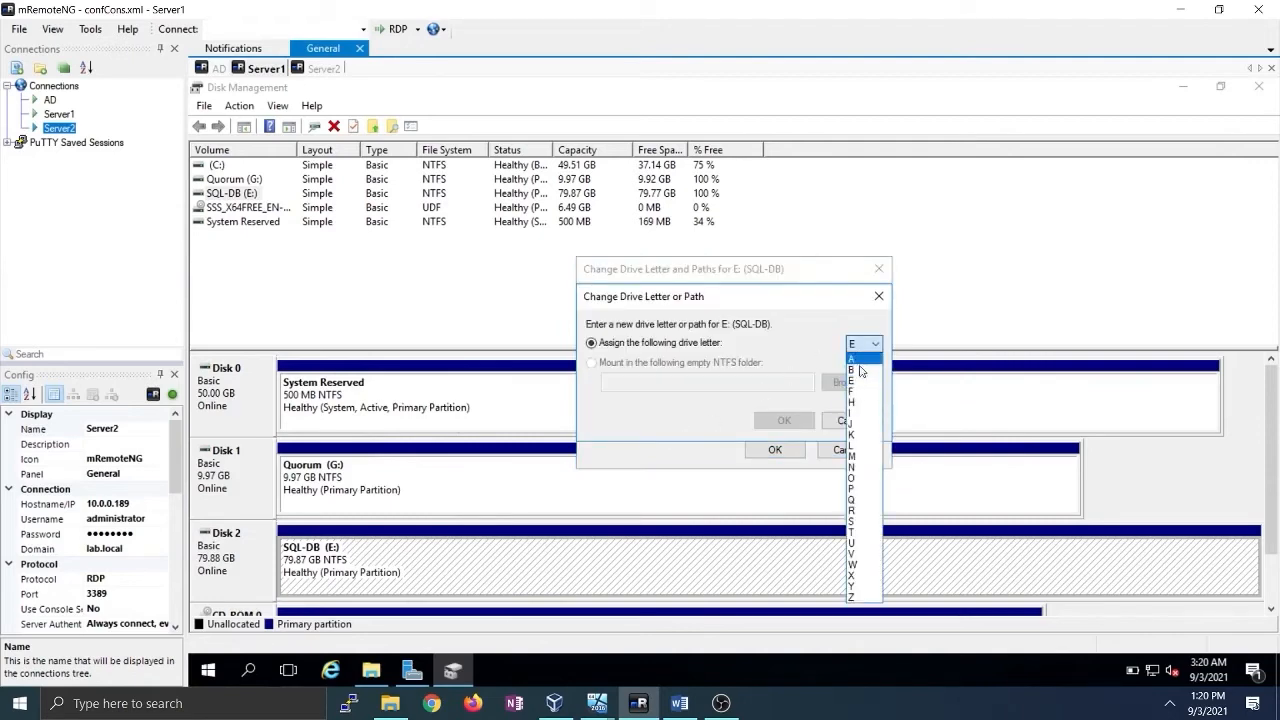
{"action": "left_click", "coordinate": [860, 408]}
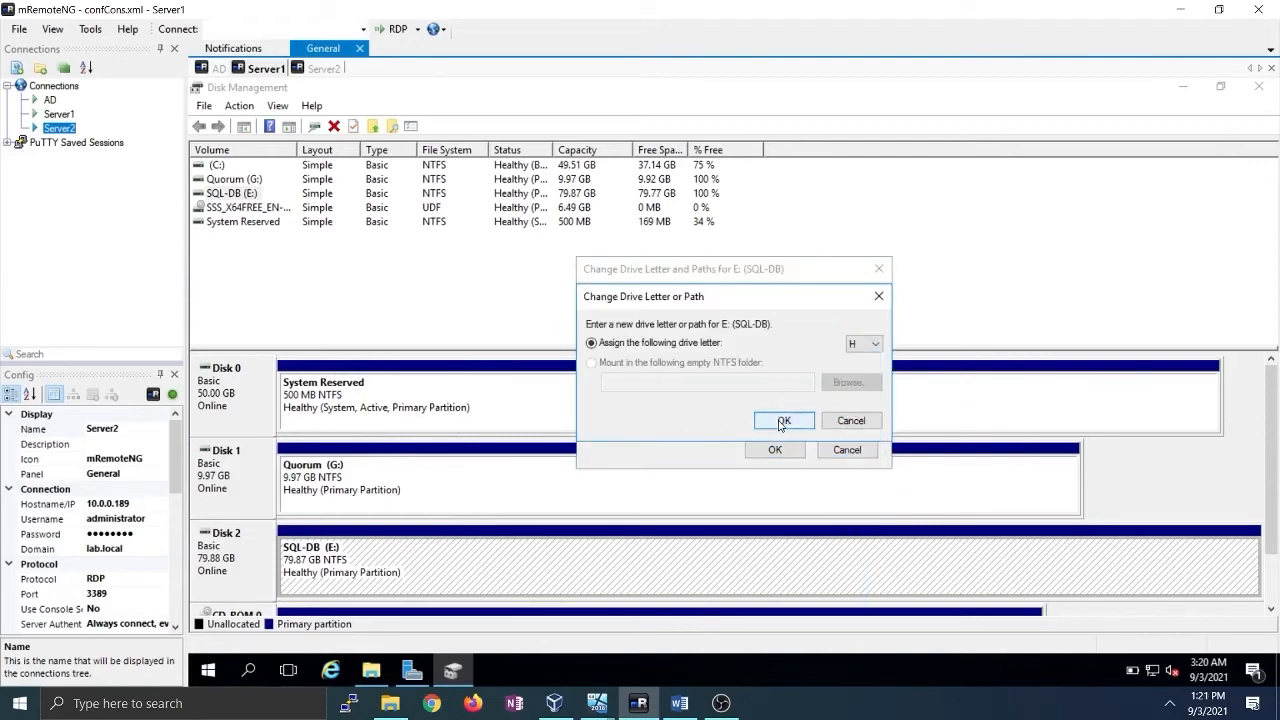
{"action": "left_click", "coordinate": [781, 422]}
{"action": "left_click", "coordinate": [792, 434]}
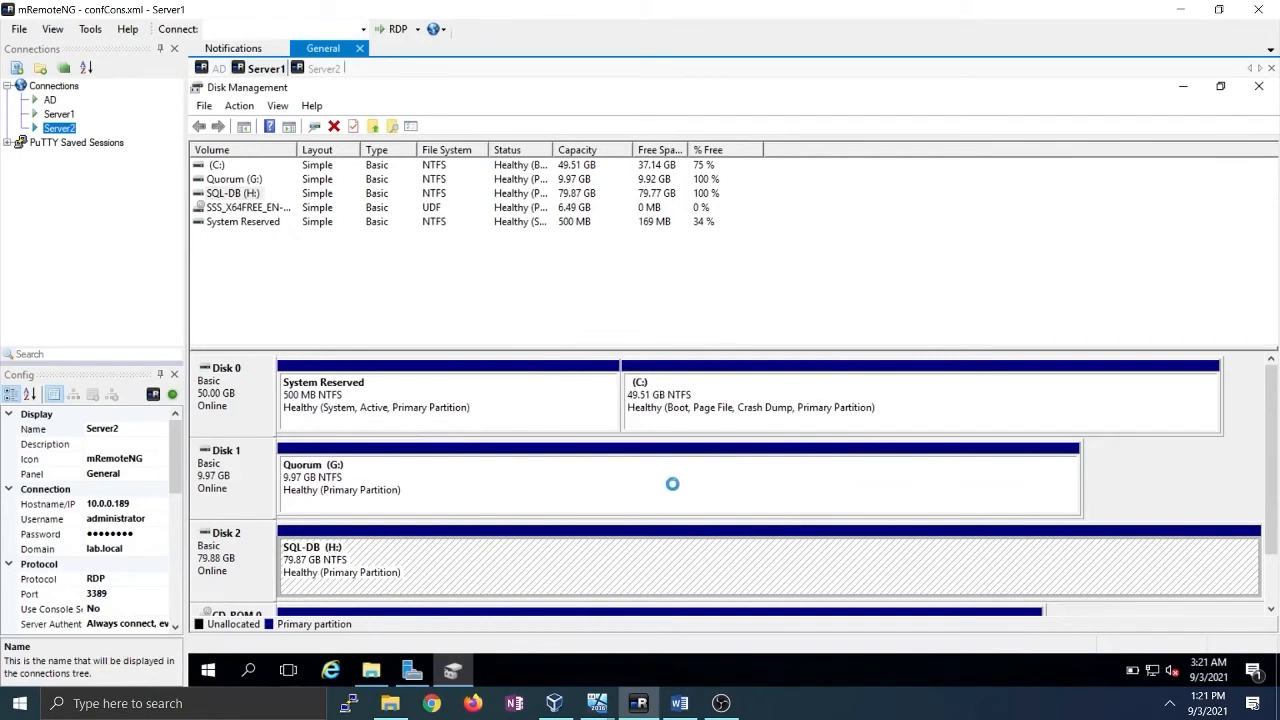
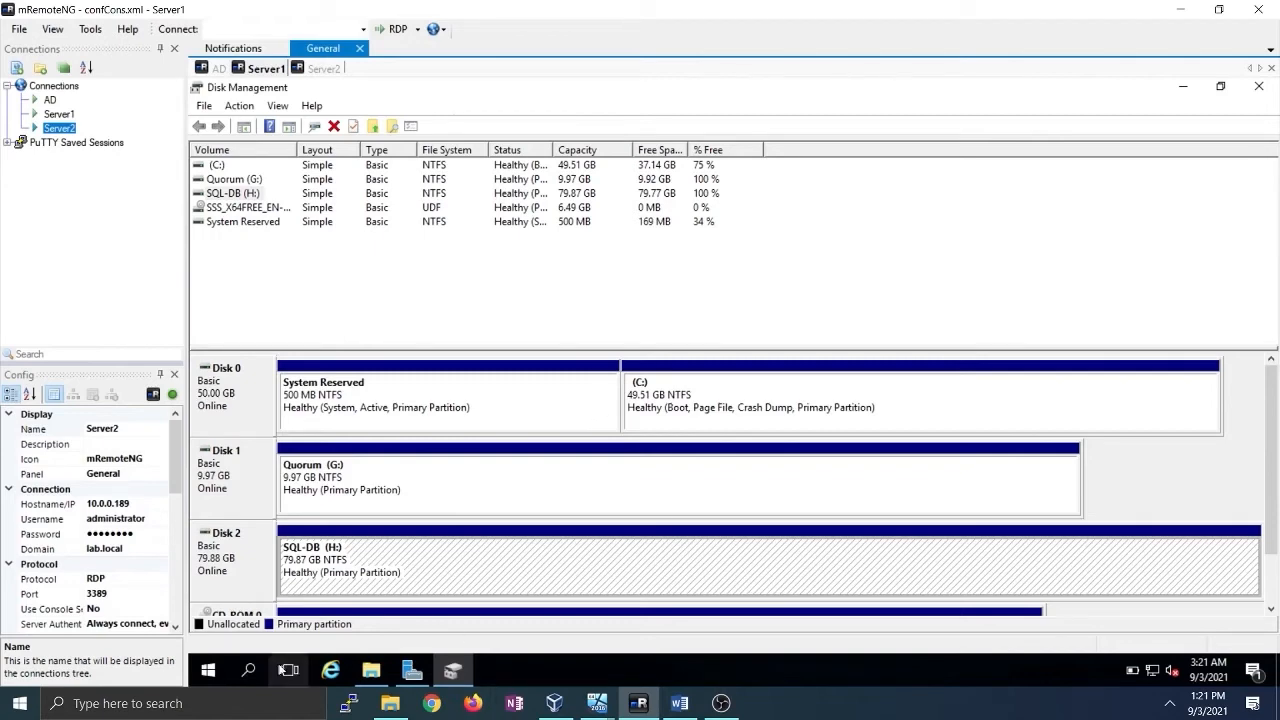
Try to find the failover tool through Server1's Windows search
{"action": "left_click", "coordinate": [256, 674]}
{"action": "type", "text": "F"}
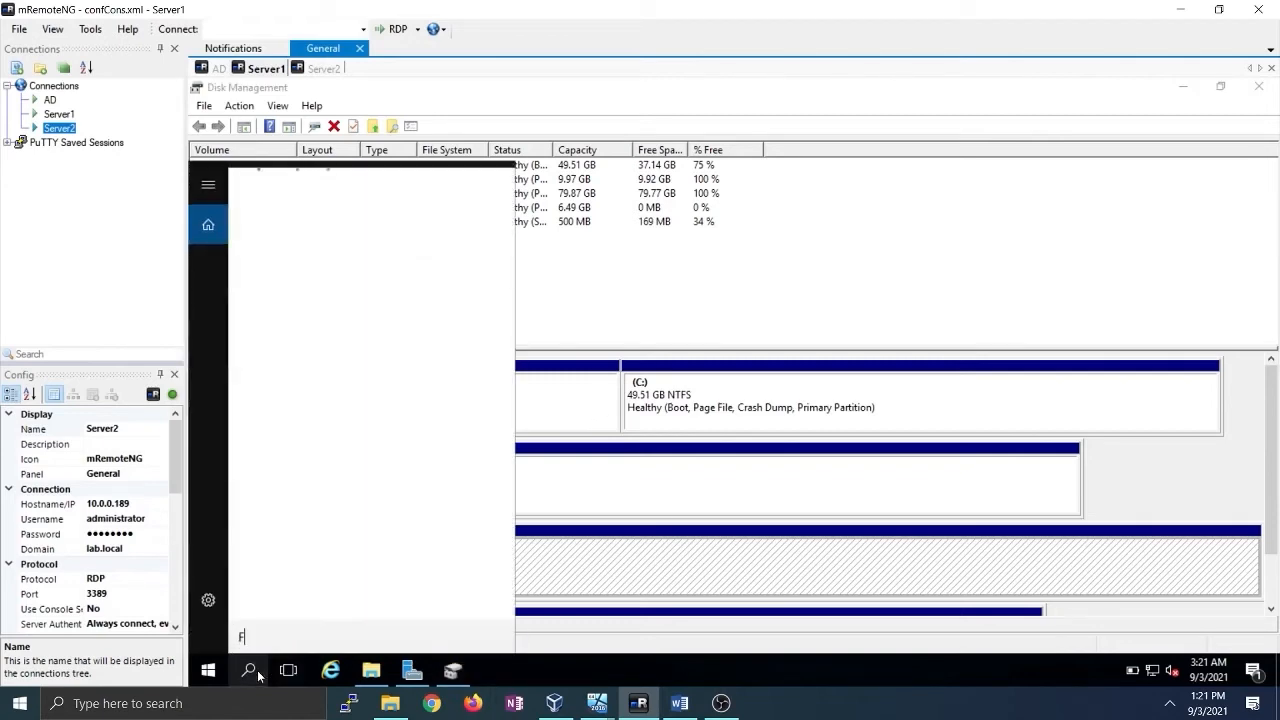
{"action": "type", "text": "AILO"}
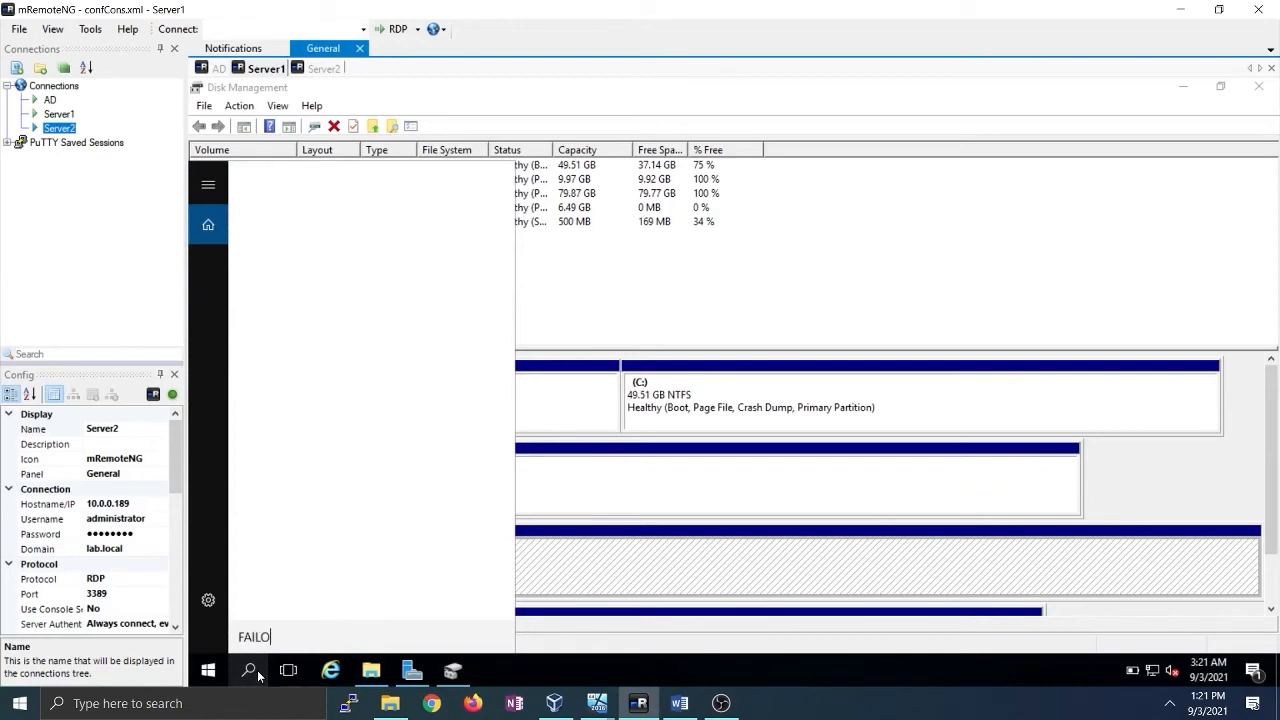
{"action": "key", "text": "BackSpace"}
{"action": "key", "text": "BackSpace"}
{"action": "key", "text": "BackSpace"}
{"action": "key", "text": "BackSpace"}
{"action": "key", "text": "BackSpace"}
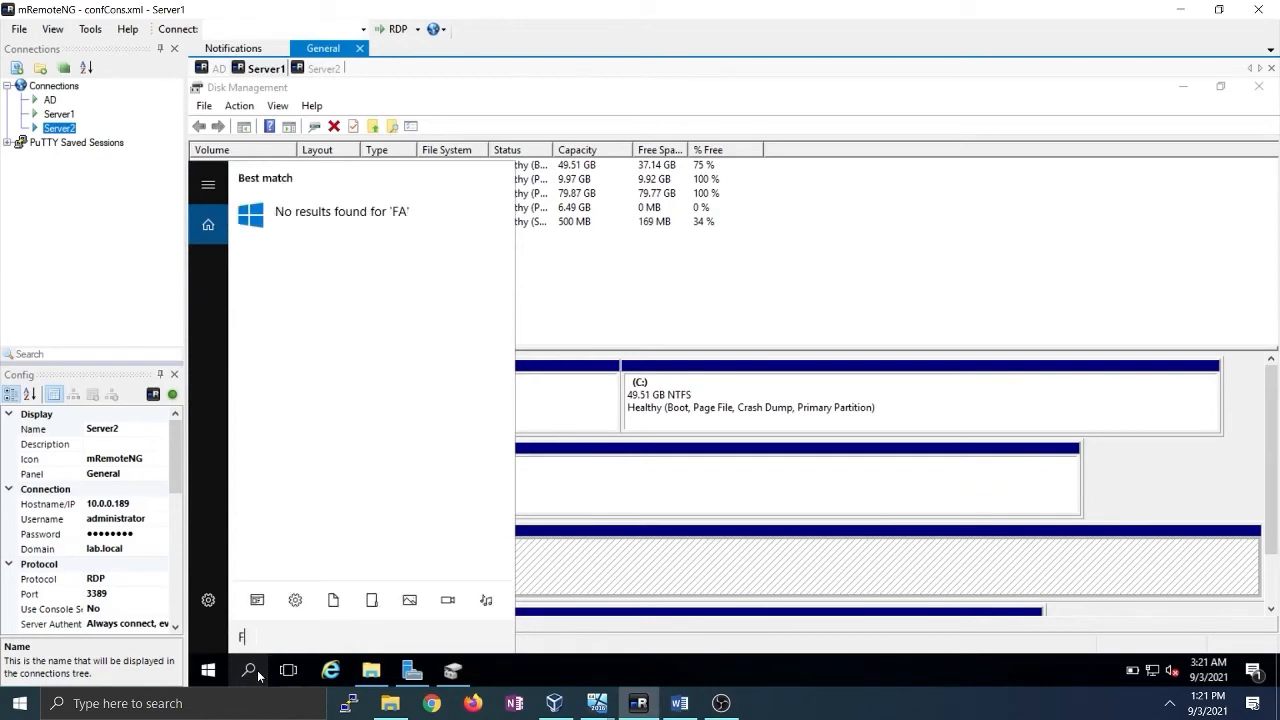
{"action": "type", "text": "fail"}
{"action": "key", "text": "BackSpace"}
{"action": "key", "text": "BackSpace"}
{"action": "key", "text": "BackSpace"}
{"action": "key", "text": "BackSpace"}
Launch Failover Cluster Manager on Server1 by running cluadmin.msc
{"action": "type", "text": "ck"}
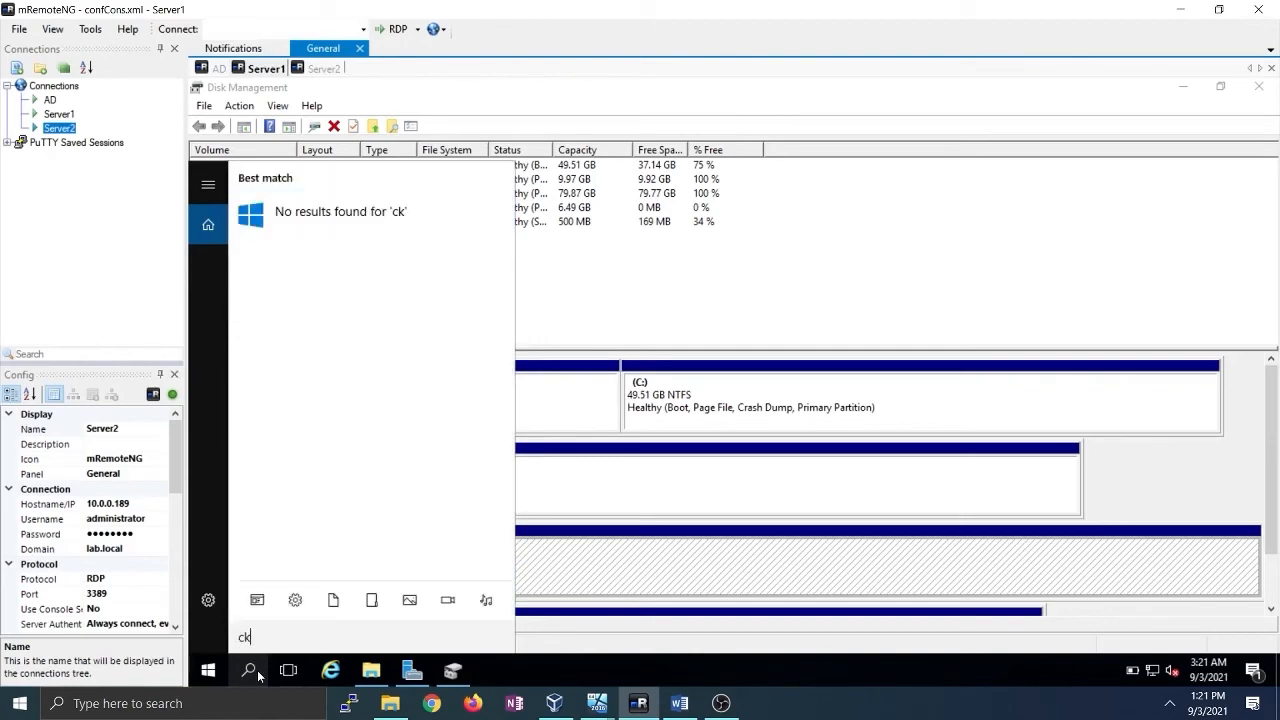
{"action": "key", "text": "BackSpace"}
{"action": "type", "text": "luadmi"}
{"action": "type", "text": "n.msc"}
{"action": "key", "text": "Return"}
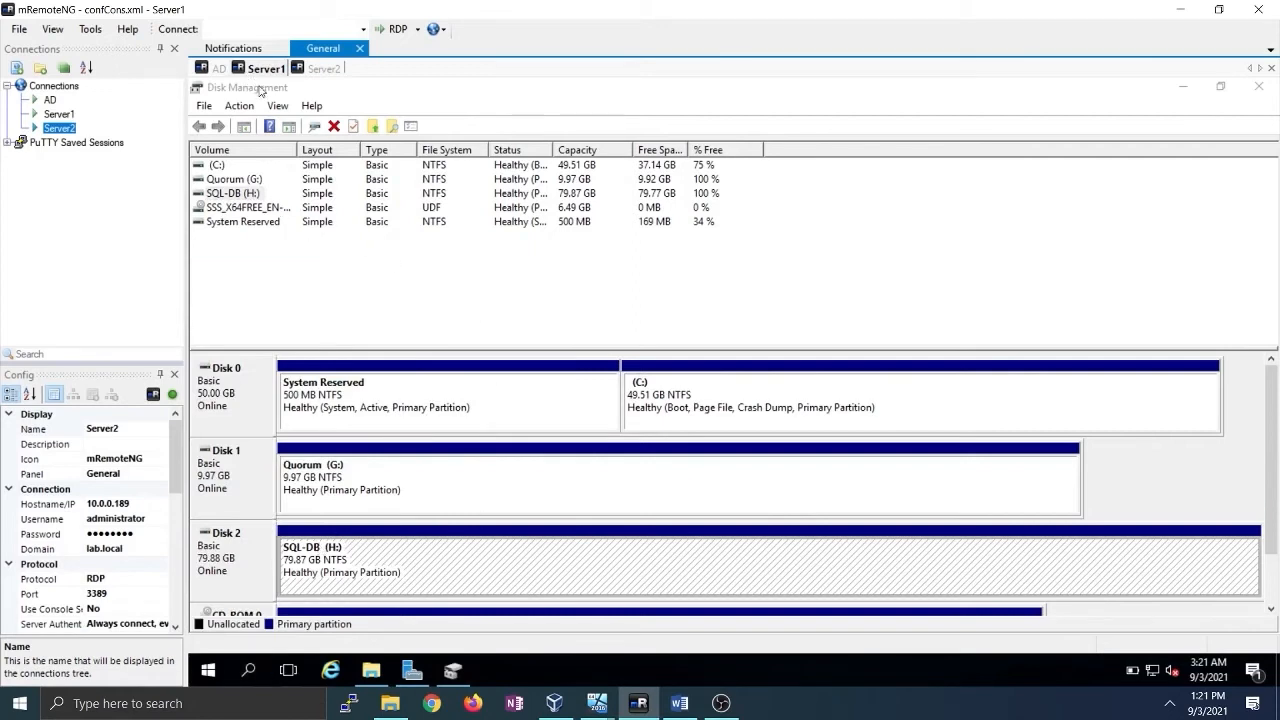
{"action": "left_click", "coordinate": [312, 68]}
{"action": "left_click", "coordinate": [266, 71]}
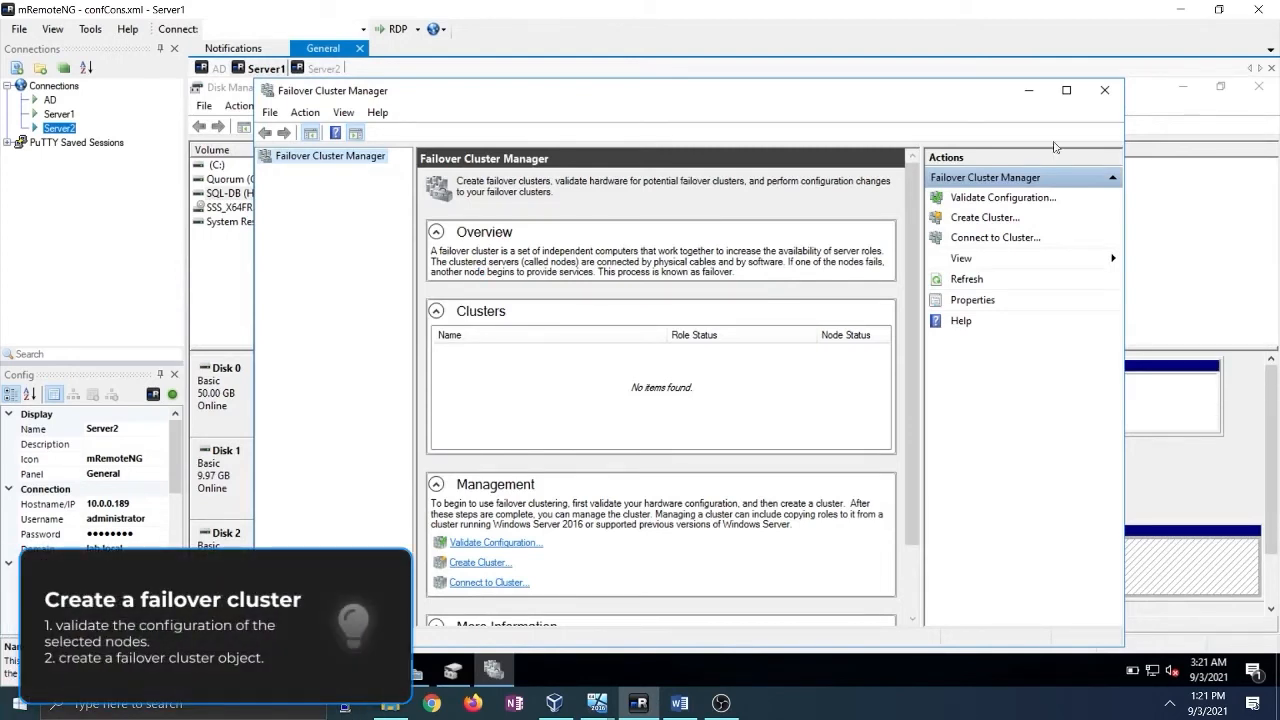
Start validating a cluster configuration and add SERVER-1 from lab.local to the selected servers
{"action": "left_click", "coordinate": [978, 198]}
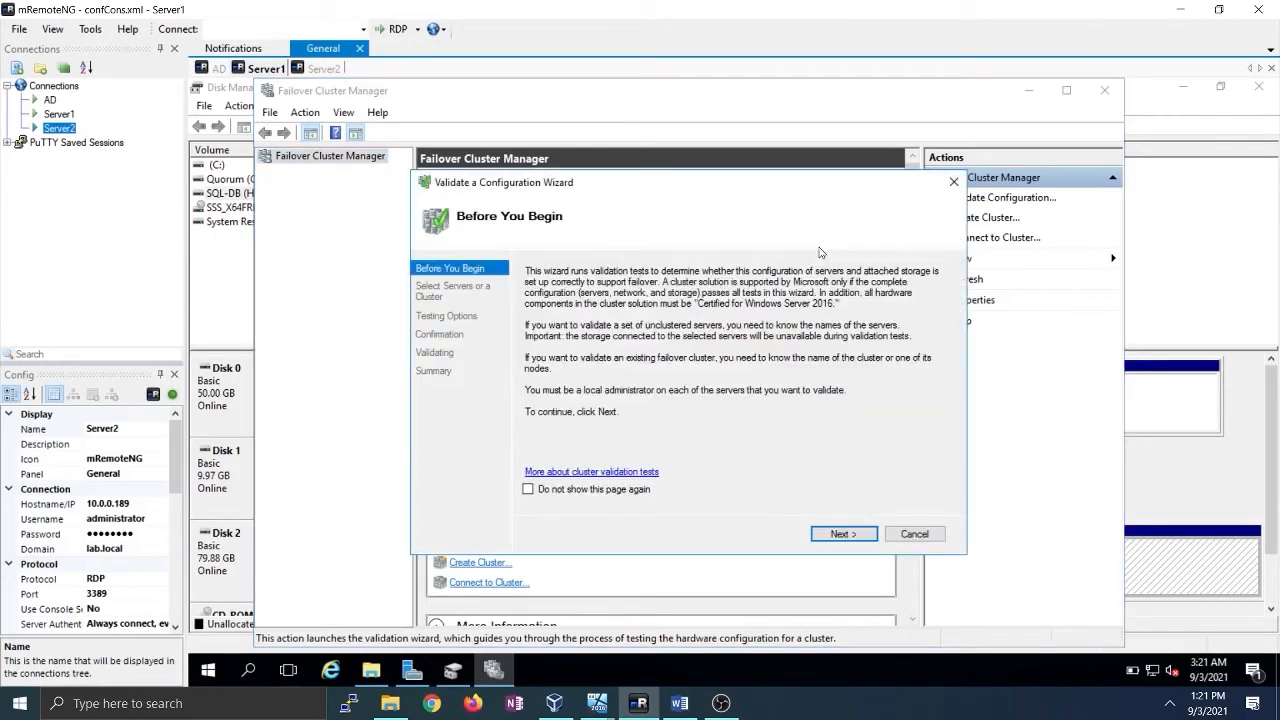
{"action": "left_click", "coordinate": [838, 533]}
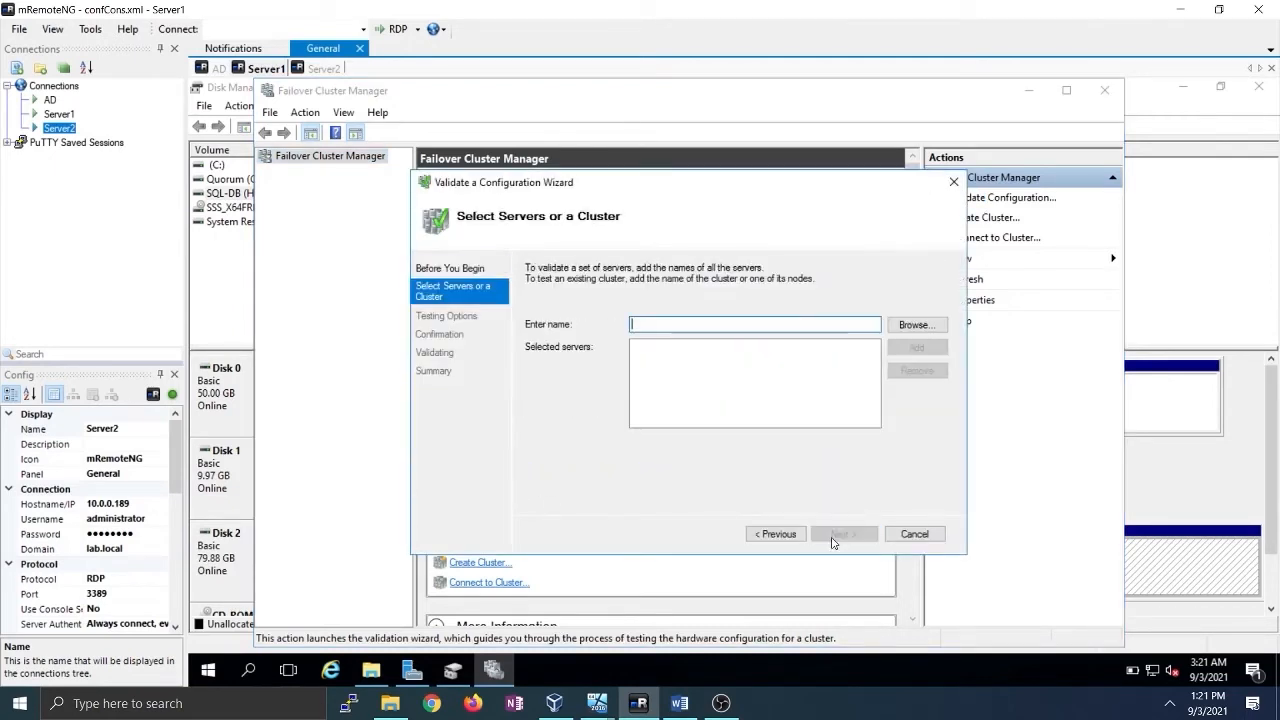
{"action": "left_click", "coordinate": [925, 334]}
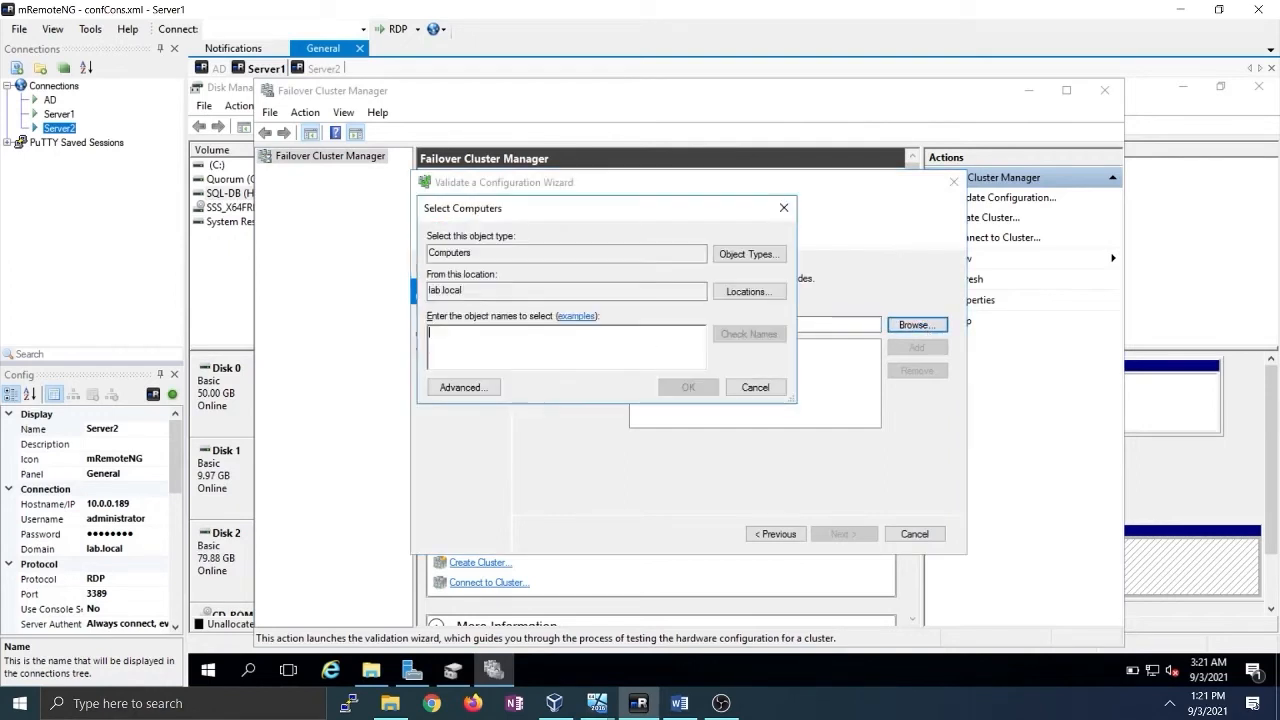
{"action": "type", "text": "ser"}
{"action": "left_click", "coordinate": [749, 333]}
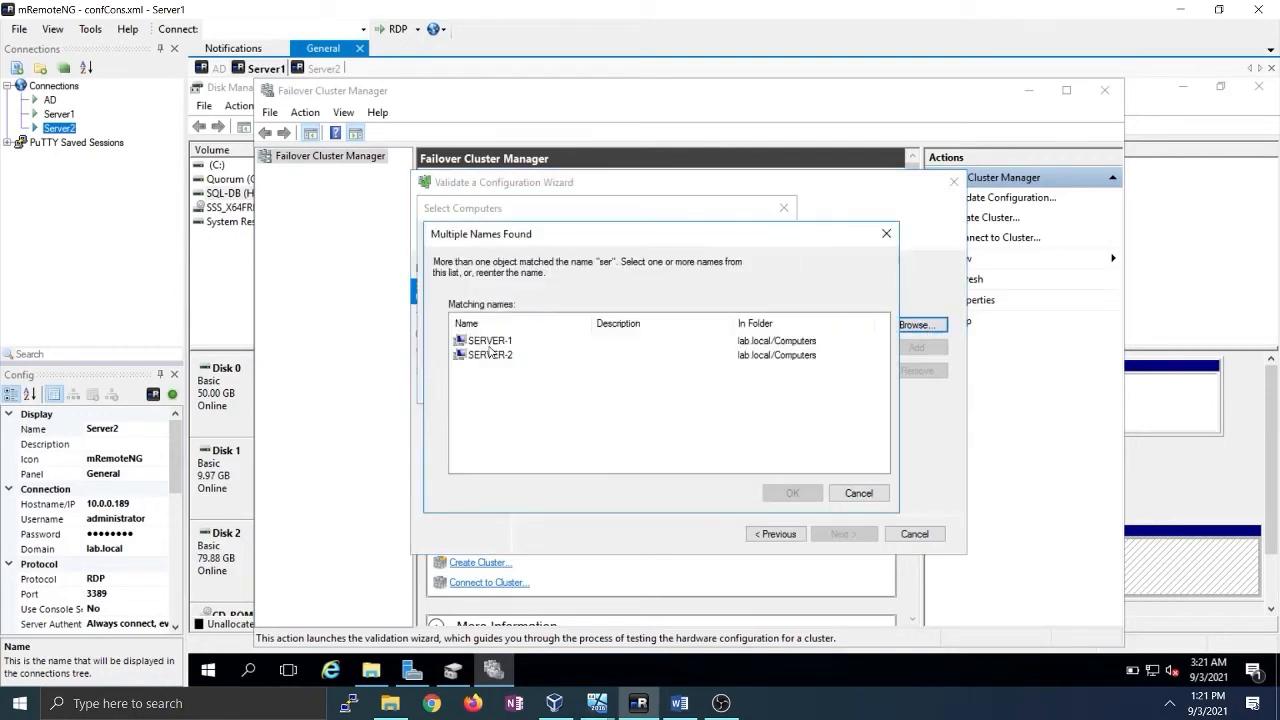
{"action": "left_click", "coordinate": [492, 345]}
{"action": "left_click", "coordinate": [774, 490]}
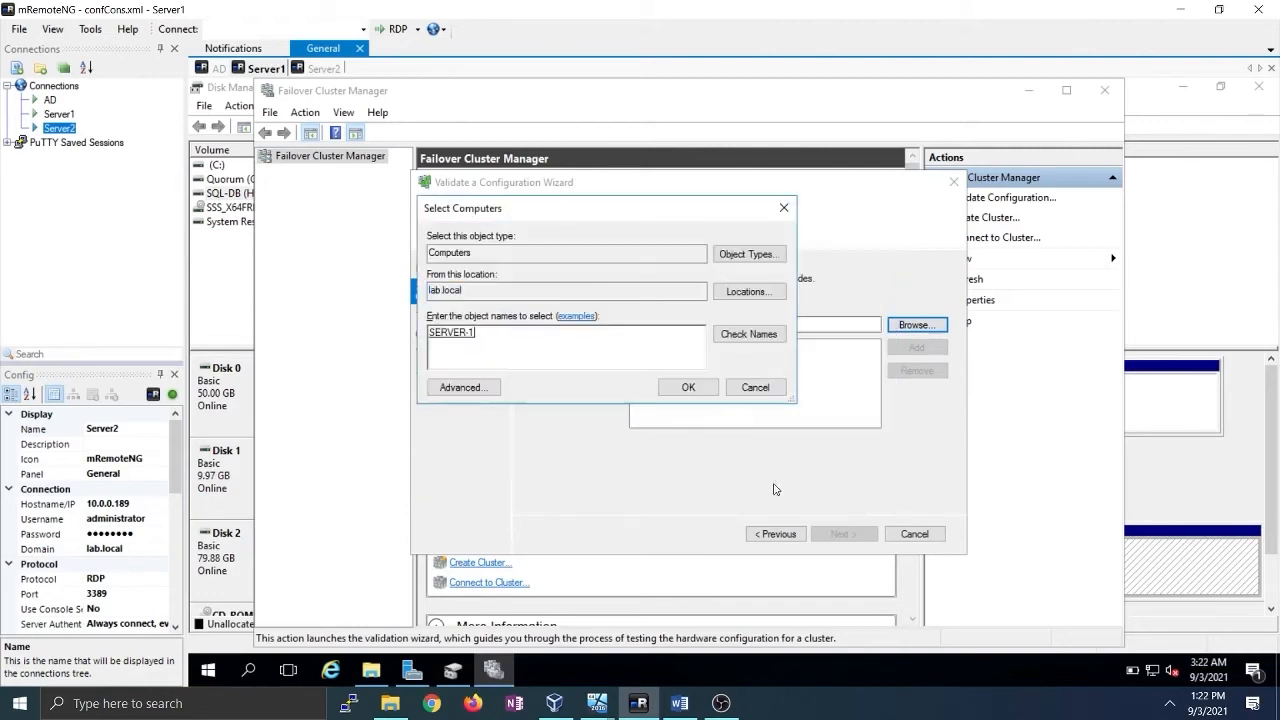
{"action": "left_click", "coordinate": [688, 387]}
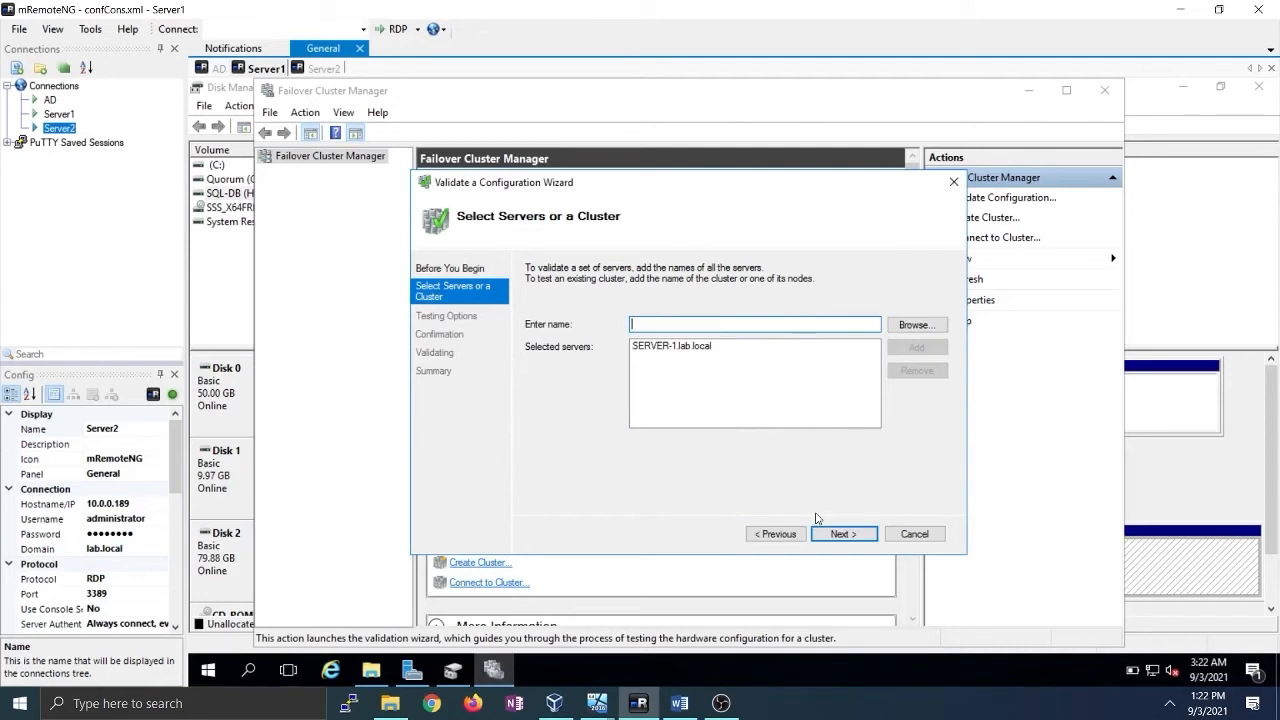
Add SERVER-2 from lab.local to the servers being validated
{"action": "left_click", "coordinate": [916, 325]}
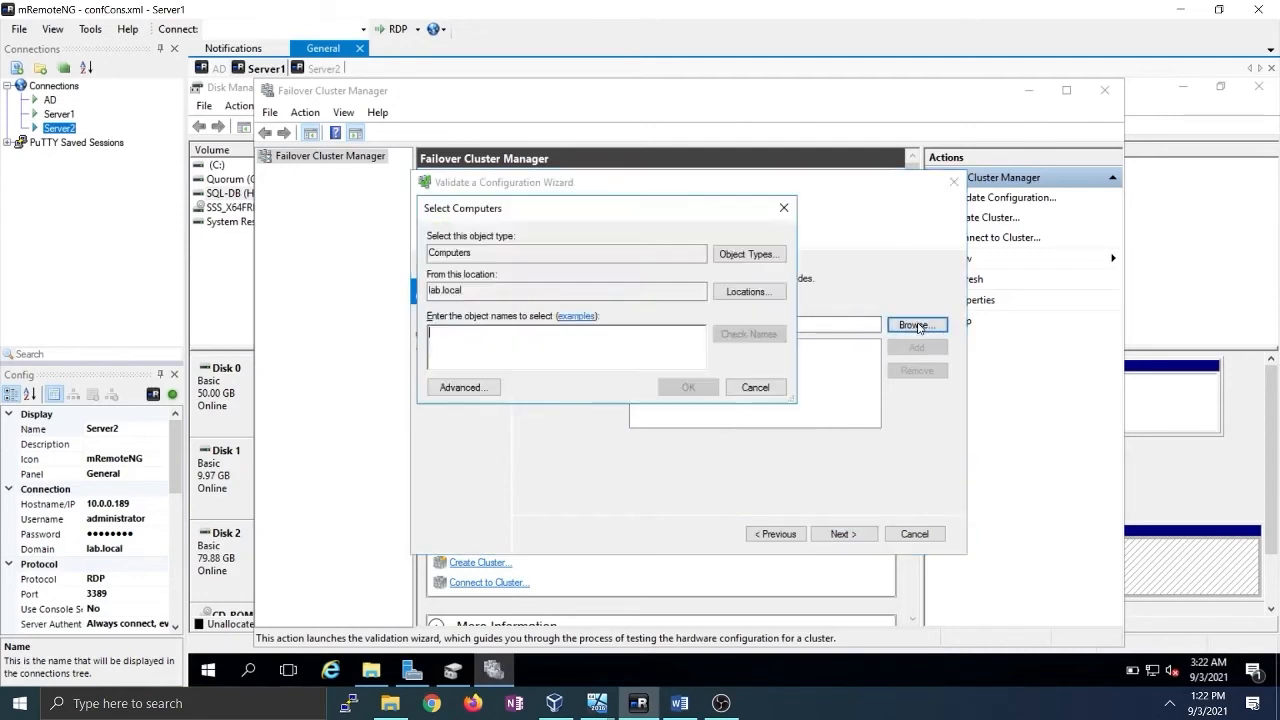
{"action": "type", "text": "ser"}
{"action": "left_click", "coordinate": [748, 333]}
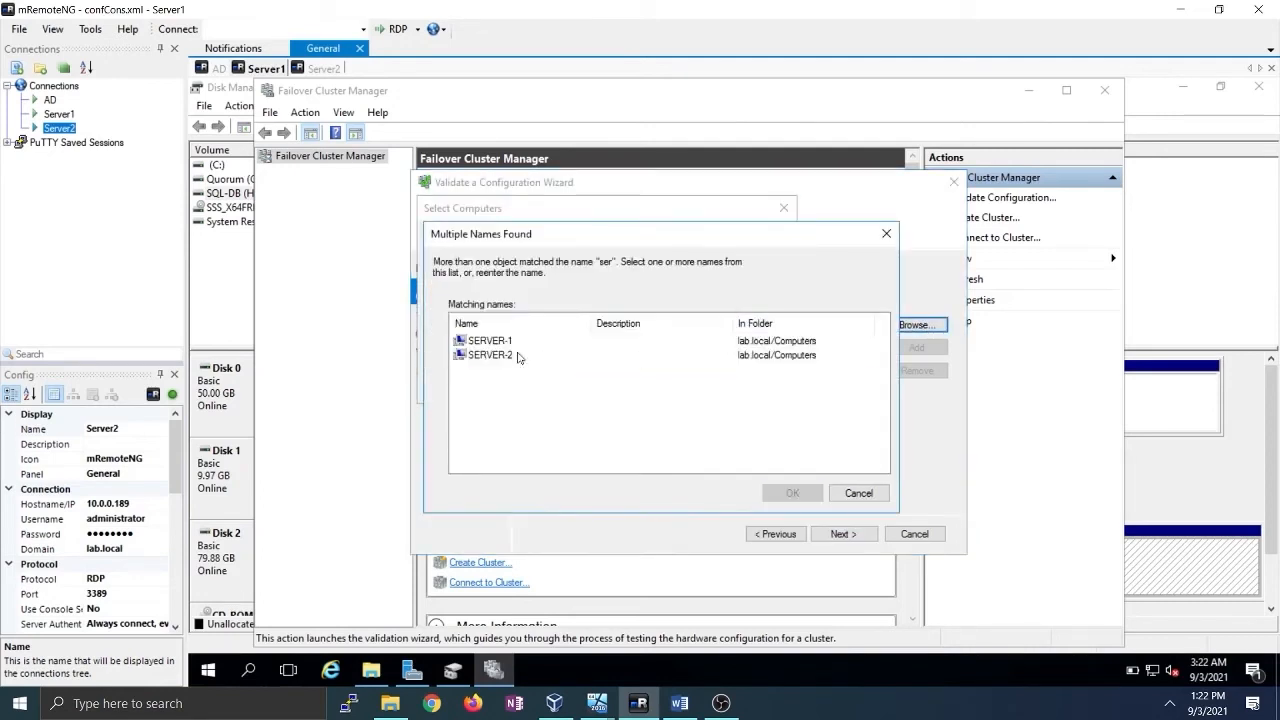
{"action": "left_click", "coordinate": [520, 355]}
{"action": "left_click", "coordinate": [791, 499]}
{"action": "left_click", "coordinate": [686, 388]}
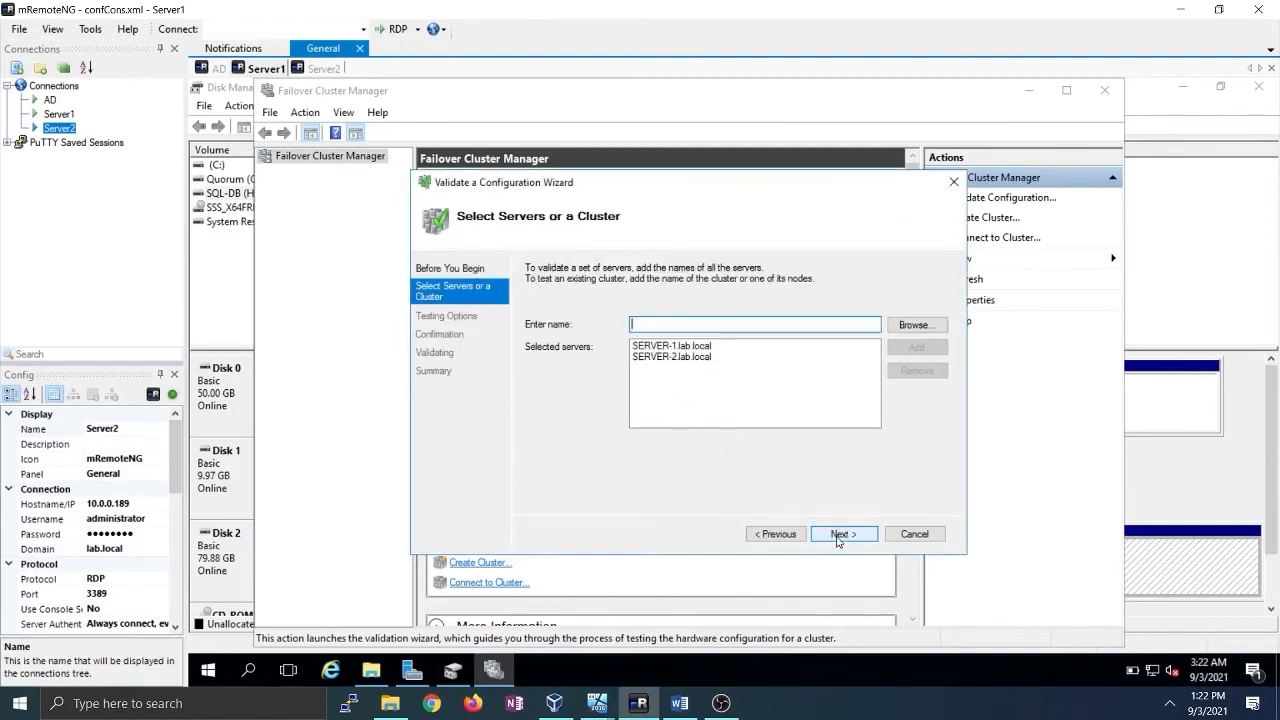
Choose to run only selected tests, keep Inventory, Network, Storage and System Configuration without Storage Spaces Direct, and start the validation
{"action": "left_click", "coordinate": [838, 542]}
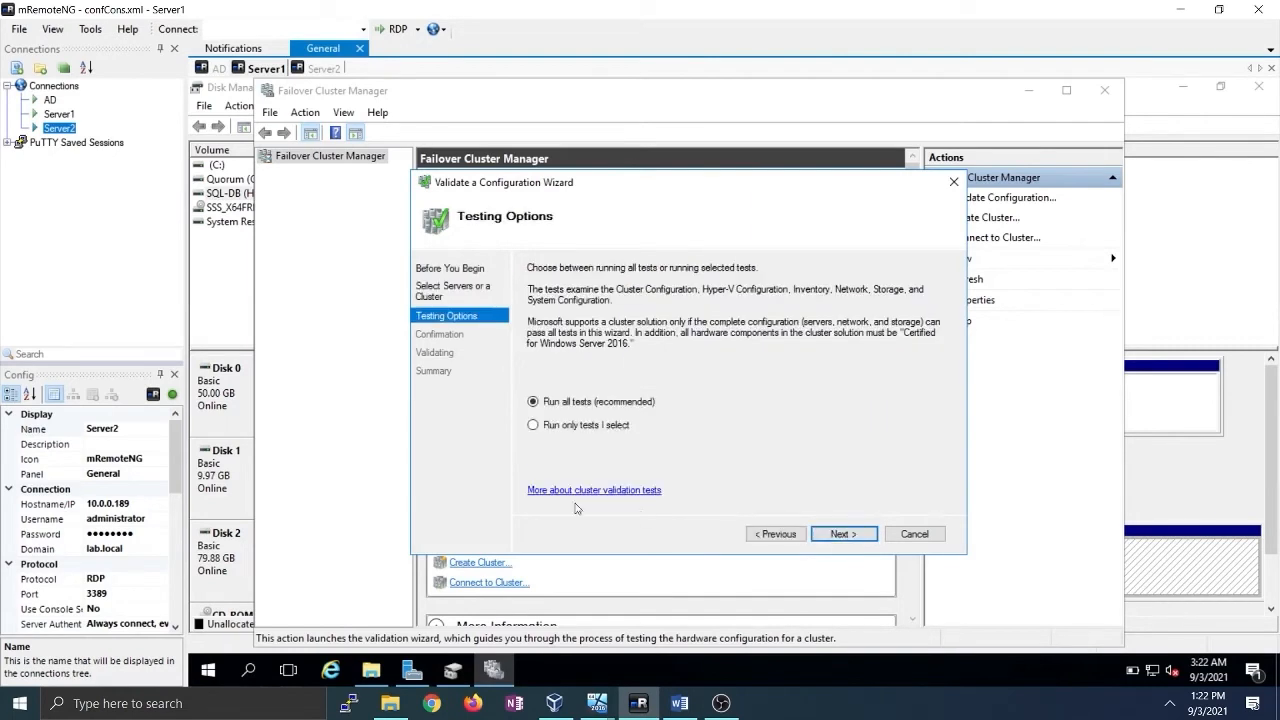
{"action": "left_click", "coordinate": [571, 429]}
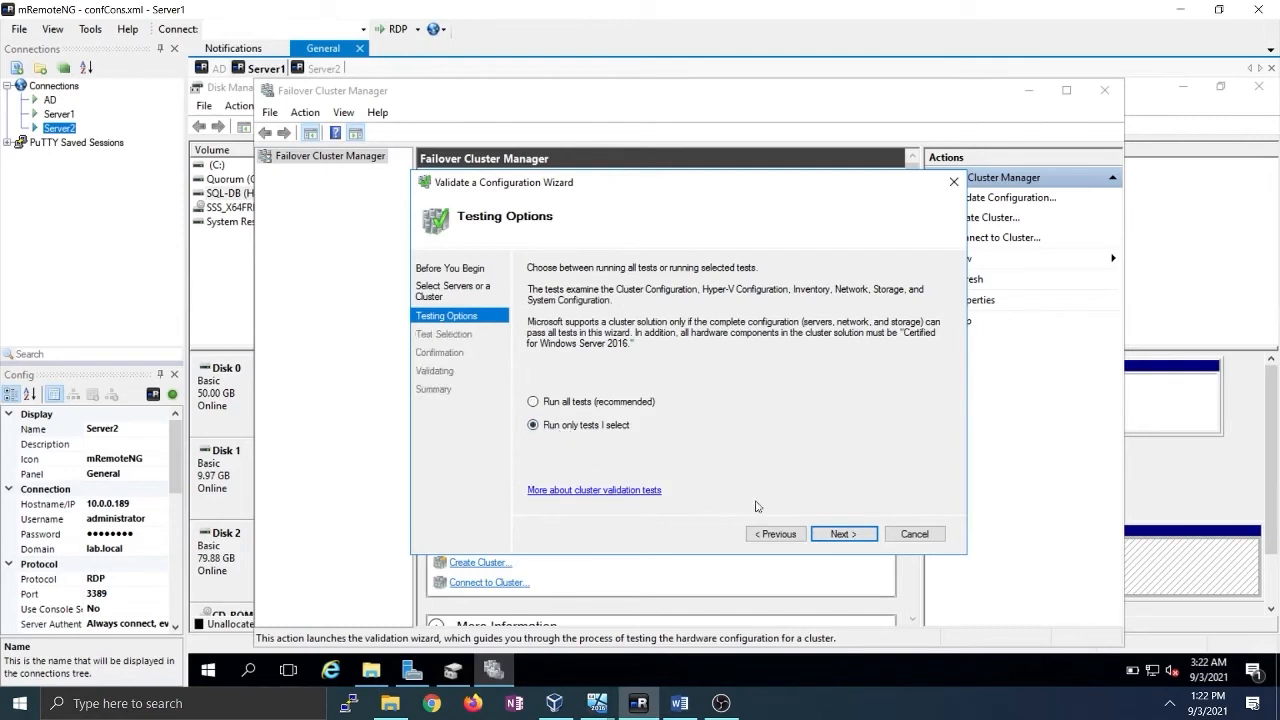
{"action": "left_click", "coordinate": [833, 533]}
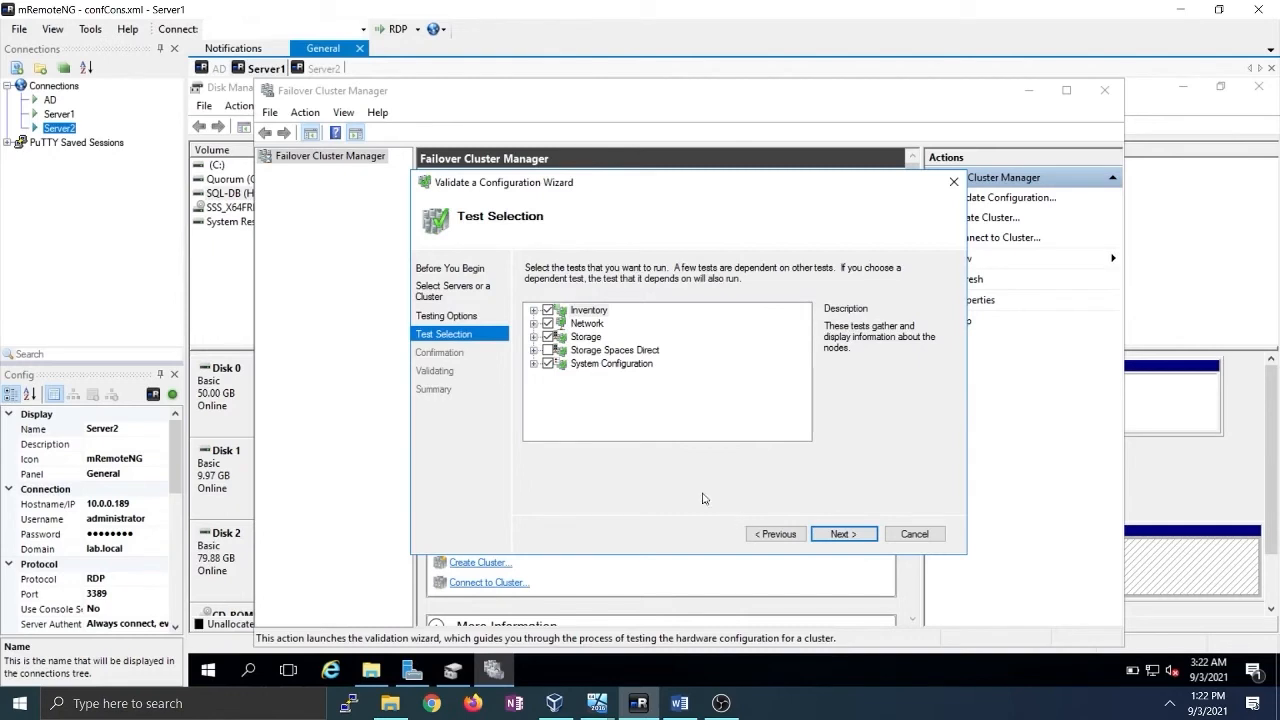
{"action": "left_click", "coordinate": [535, 350]}
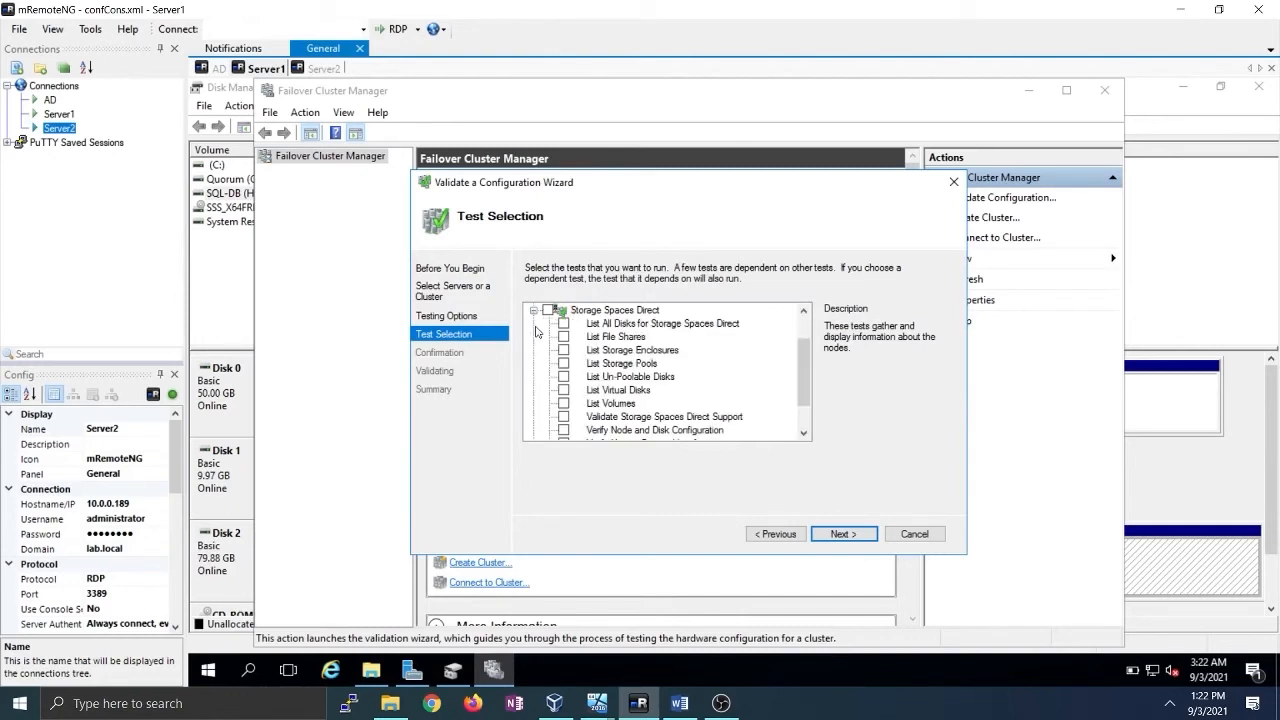
{"action": "left_click", "coordinate": [536, 312]}
{"action": "left_click", "coordinate": [592, 350]}
{"action": "left_click", "coordinate": [587, 340]}
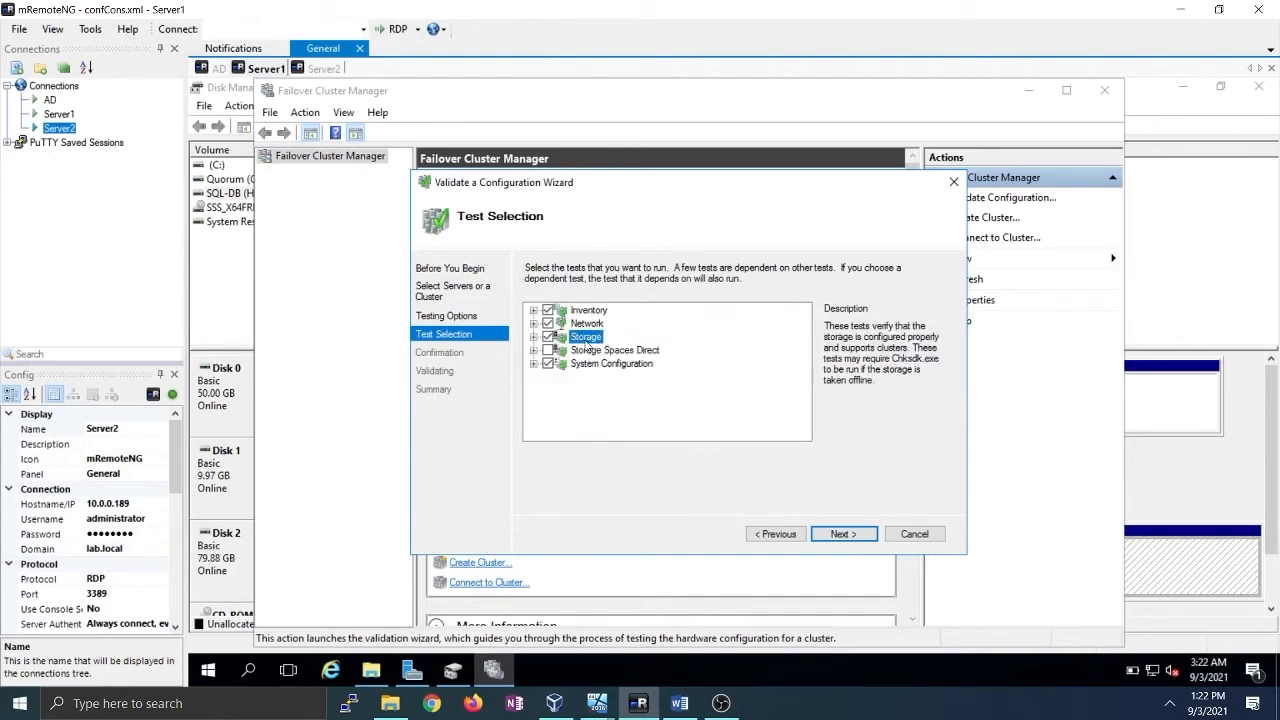
{"action": "left_click", "coordinate": [844, 534]}
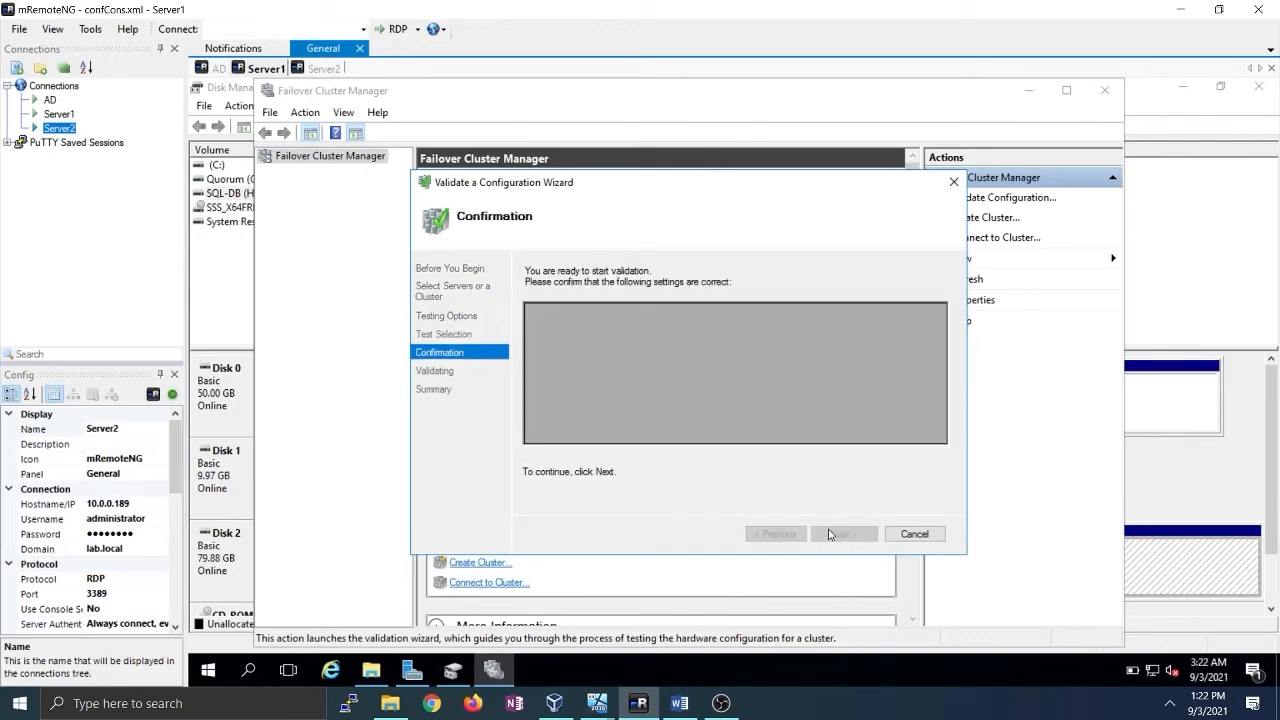
{"action": "left_click", "coordinate": [836, 534]}
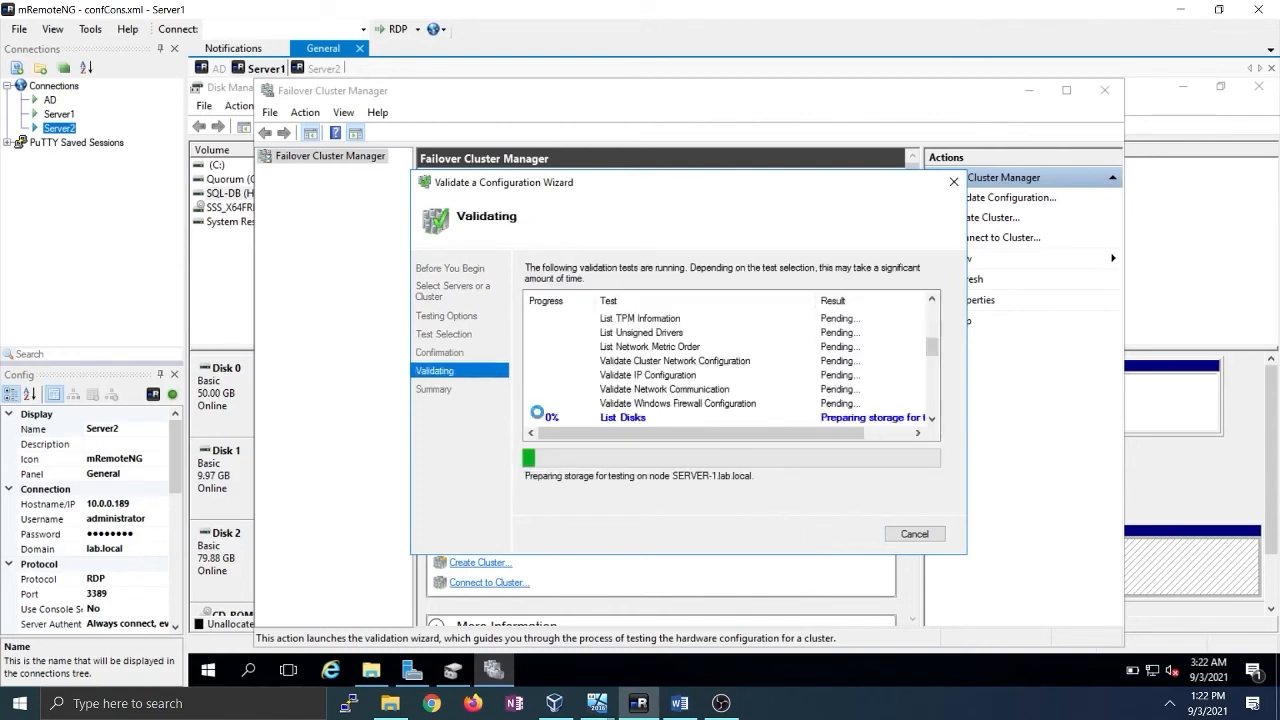
Review the validation summary and continue to creating the cluster from the validated nodes
{"action": "scroll", "coordinate": [600, 390], "scroll_direction": "up", "scroll_amount": 4}
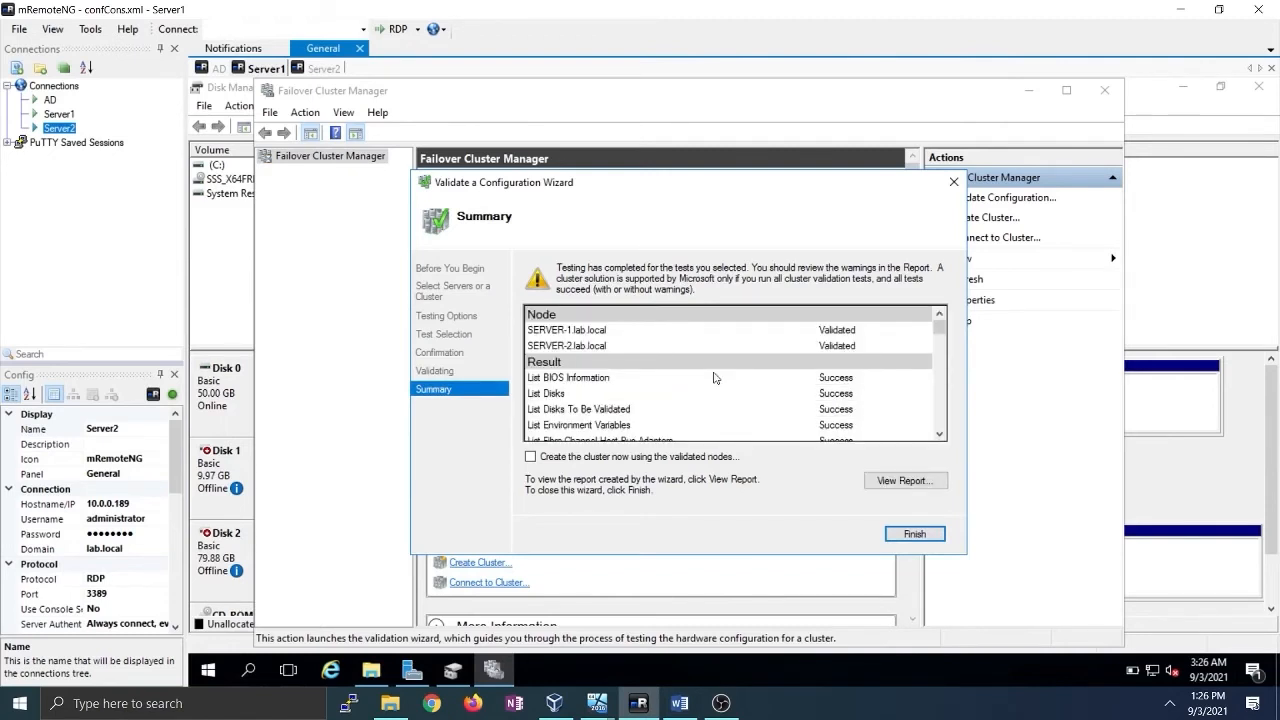
{"action": "scroll", "coordinate": [715, 377], "scroll_direction": "down", "scroll_amount": 15}
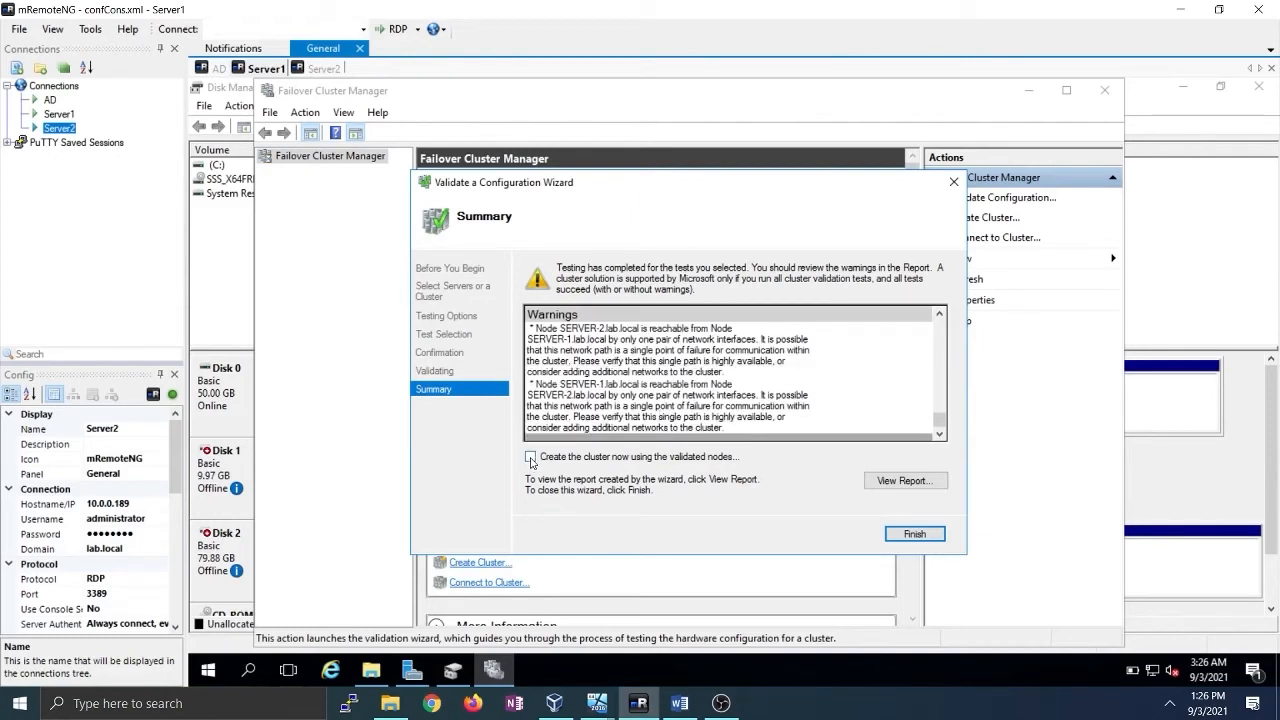
{"action": "left_click", "coordinate": [912, 537]}
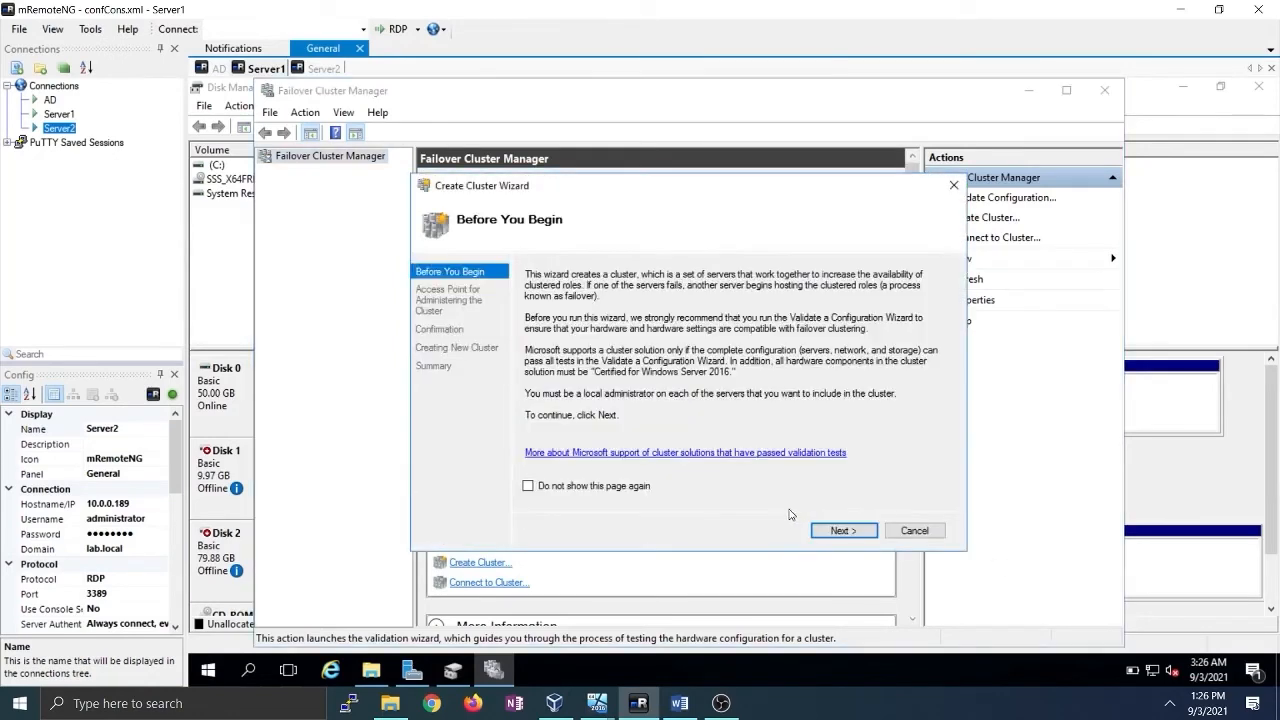
{"action": "left_click", "coordinate": [845, 531]}
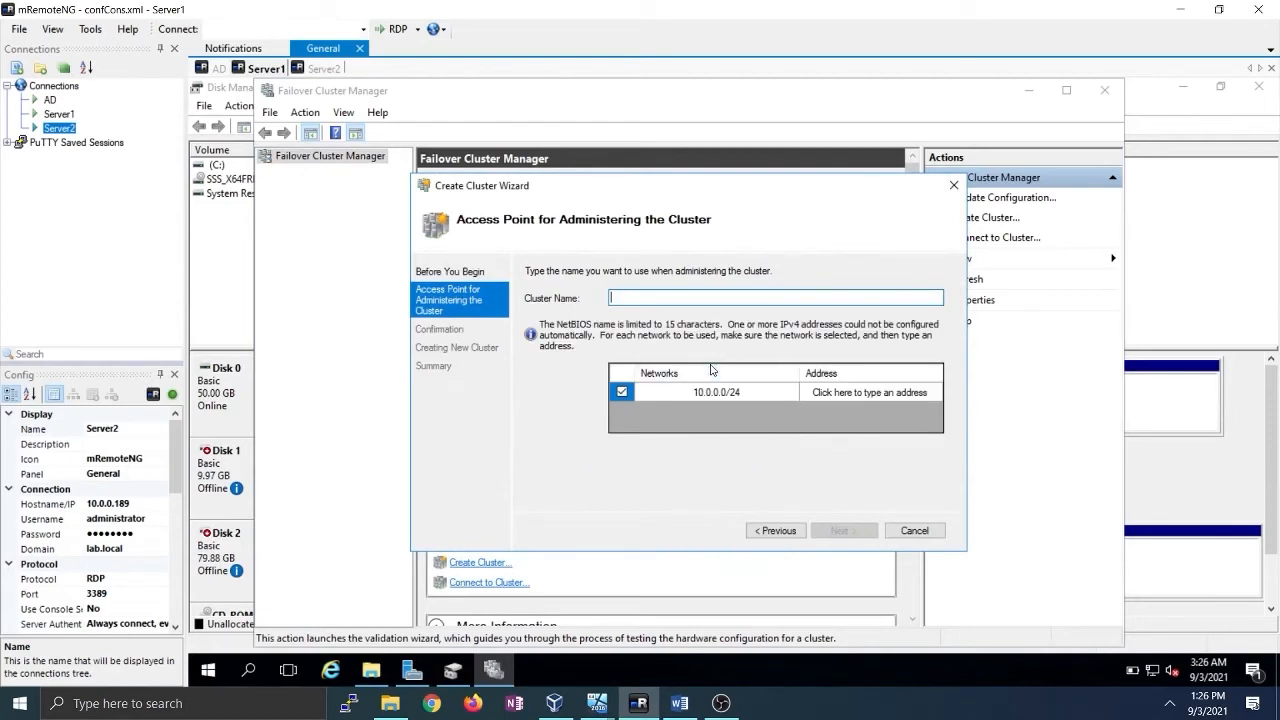
Name the cluster Failover-cluster and give it the address 10.0.0.199 on the 10.0.0.0/24 network
{"action": "type", "text": "Failover-clus"}
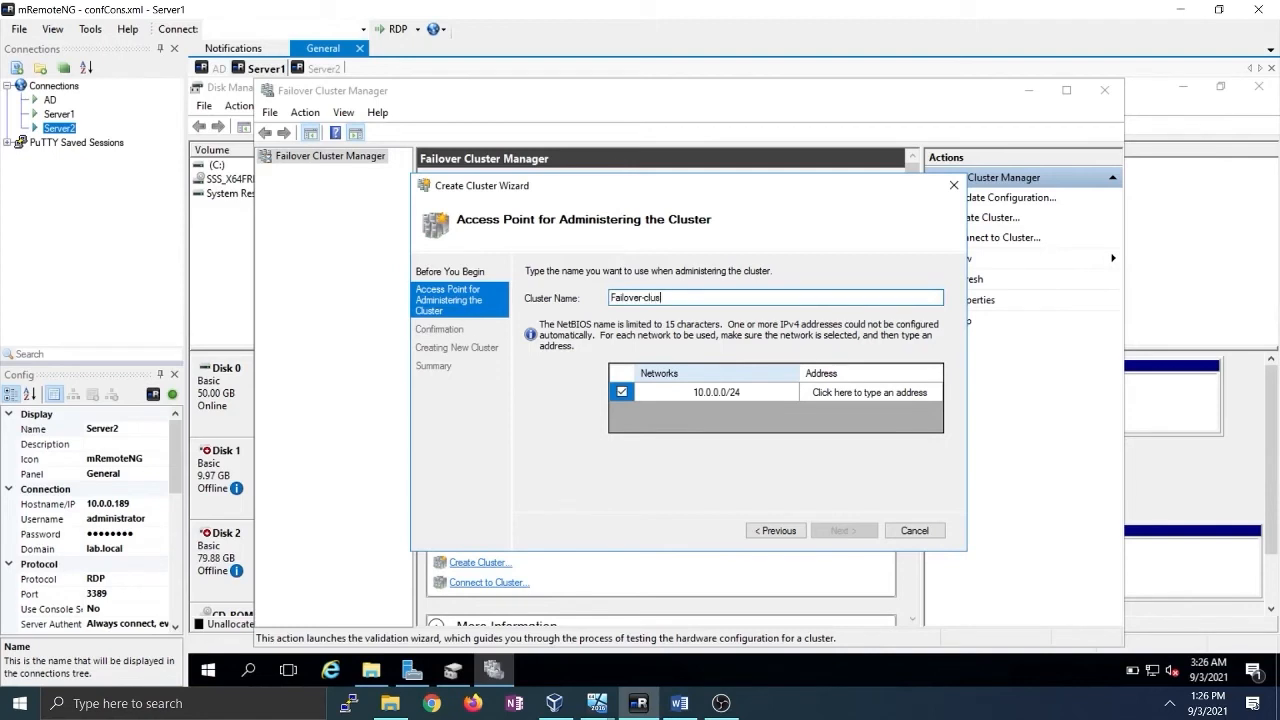
{"action": "type", "text": "ter"}
{"action": "left_click", "coordinate": [849, 392]}
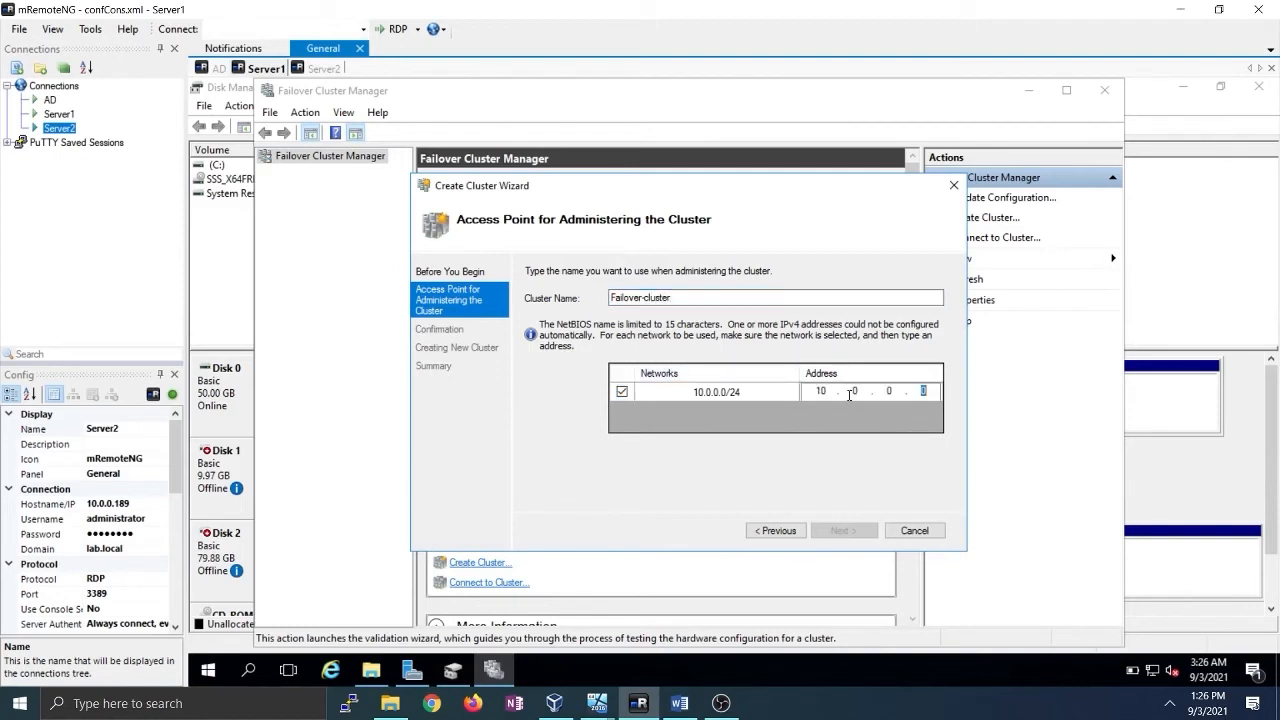
{"action": "type", "text": "19"}
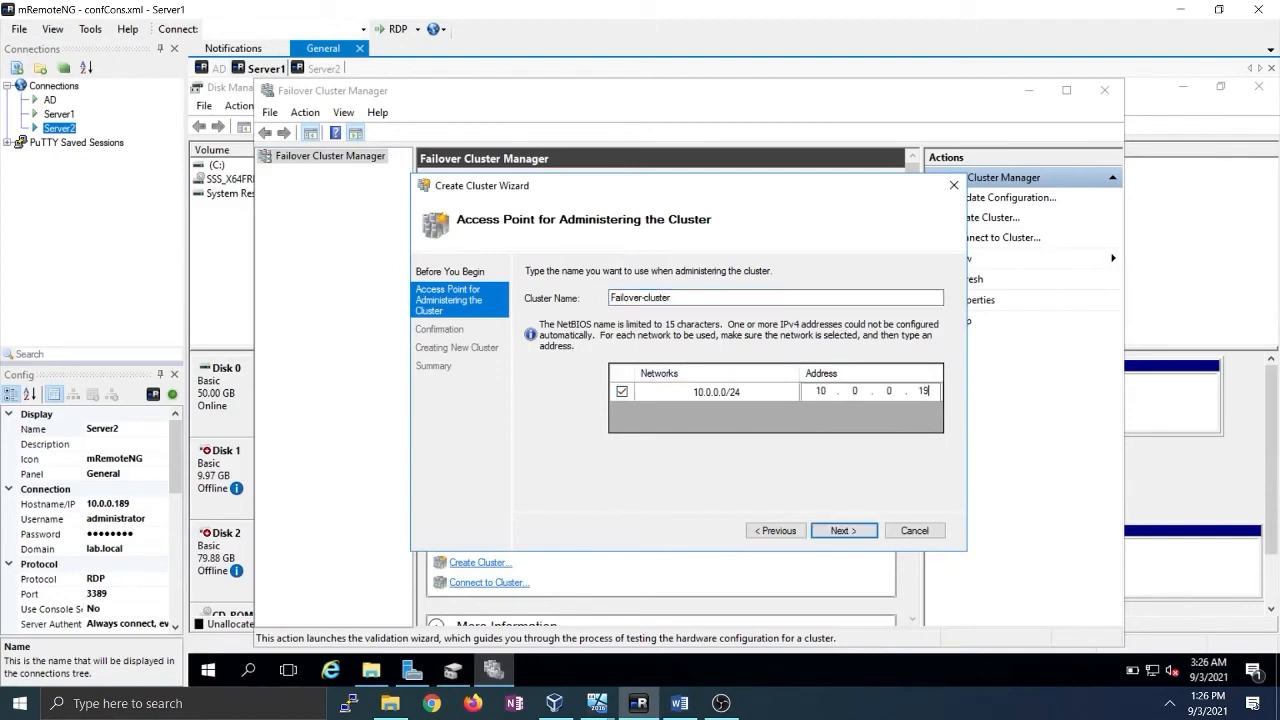
{"action": "type", "text": "9"}
{"action": "left_click", "coordinate": [843, 531]}
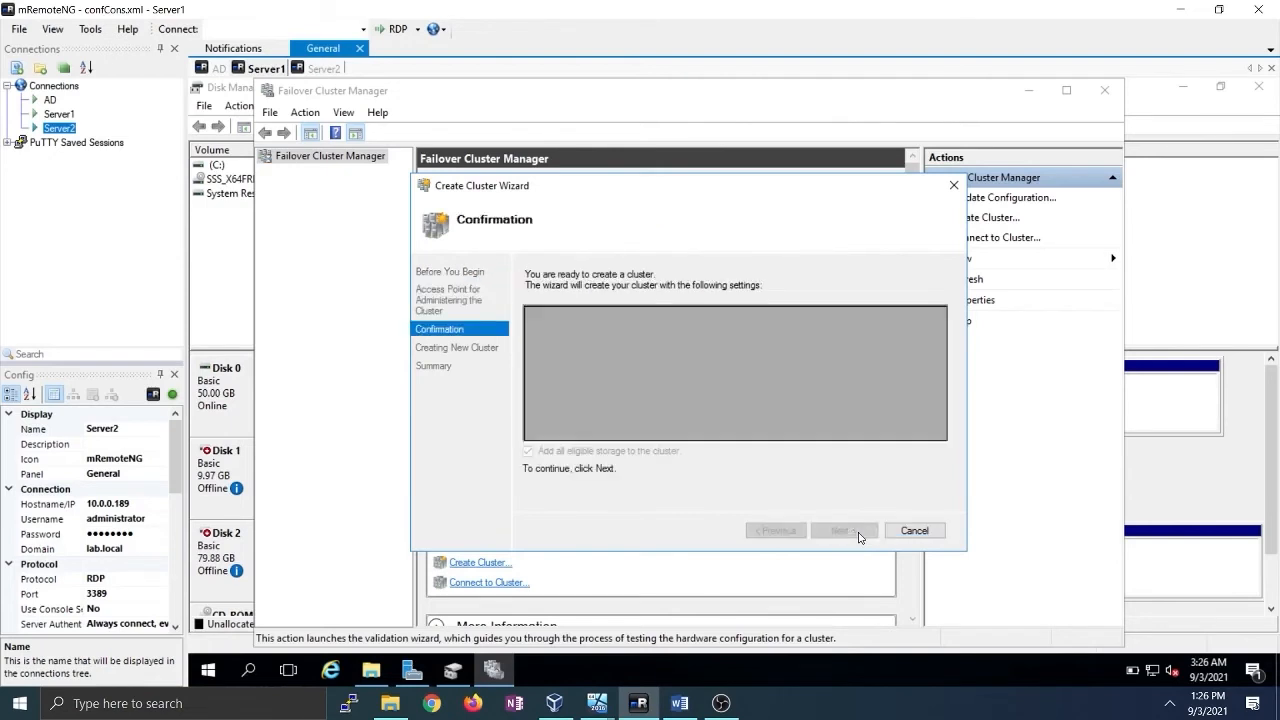
Create the cluster with all eligible storage added and close the wizard
{"action": "scroll", "coordinate": [709, 431], "scroll_direction": "down", "scroll_amount": 1}
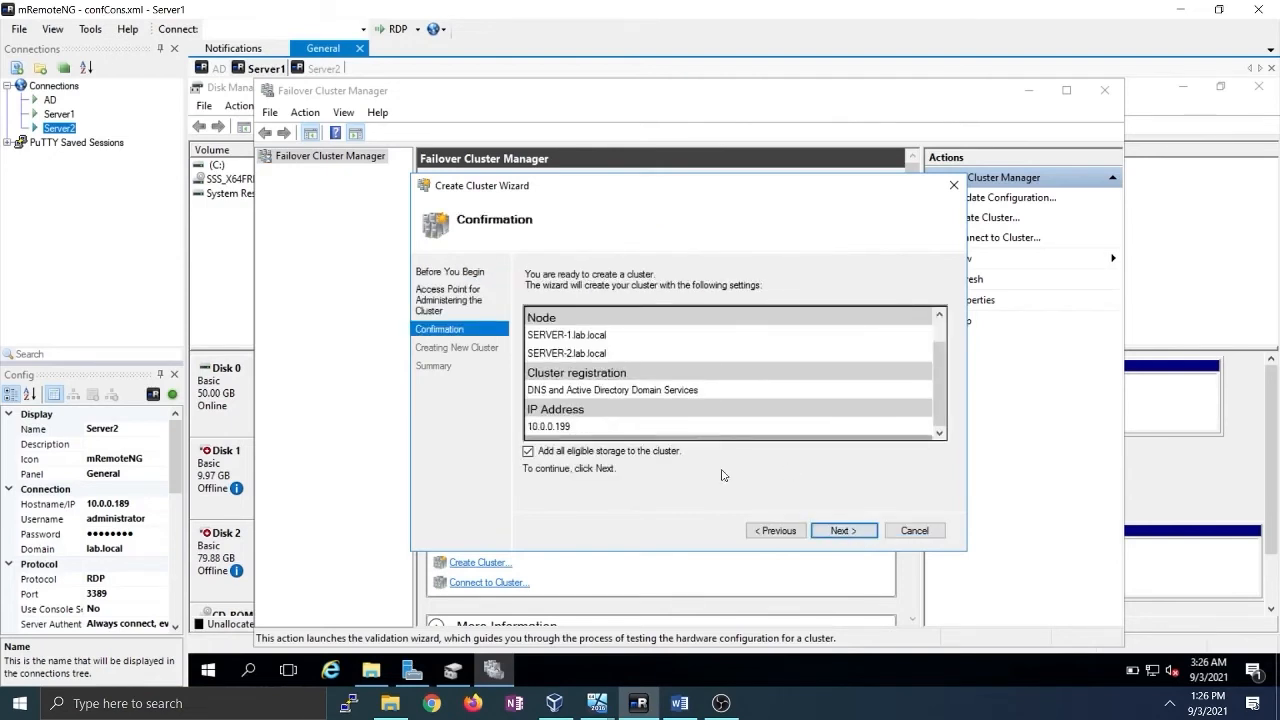
{"action": "left_click", "coordinate": [838, 531]}
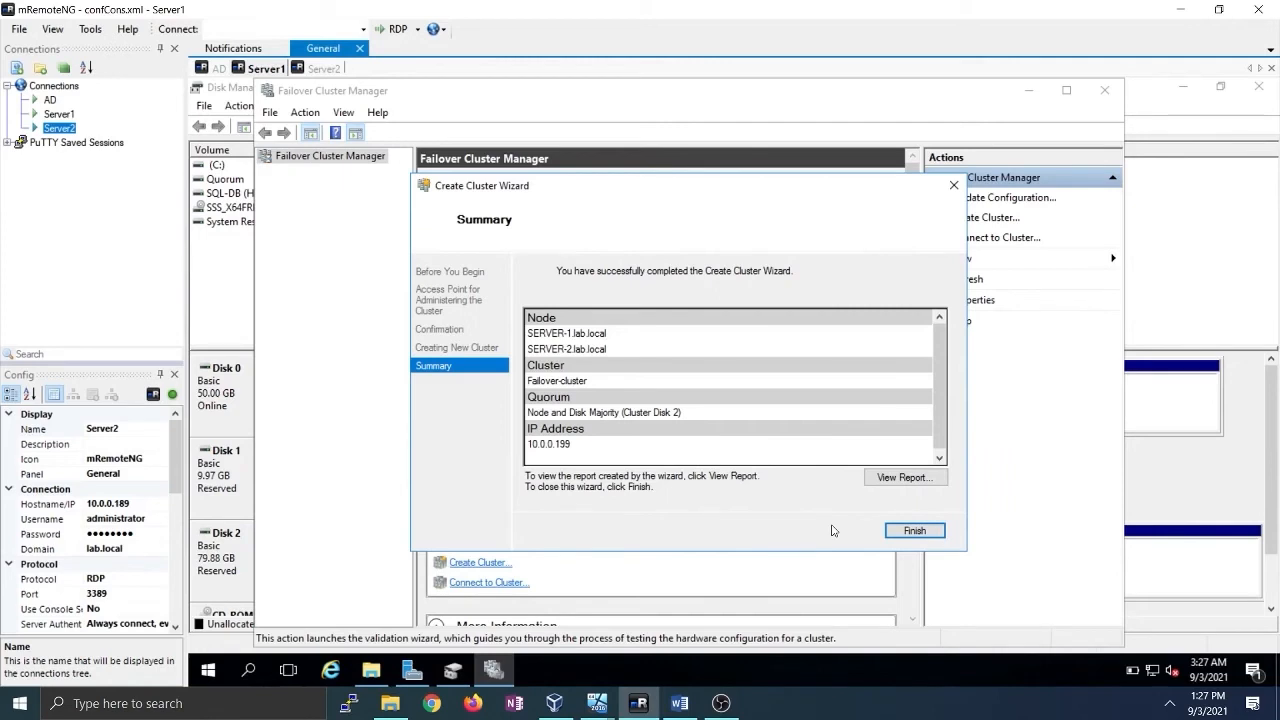
{"action": "left_click", "coordinate": [917, 531]}
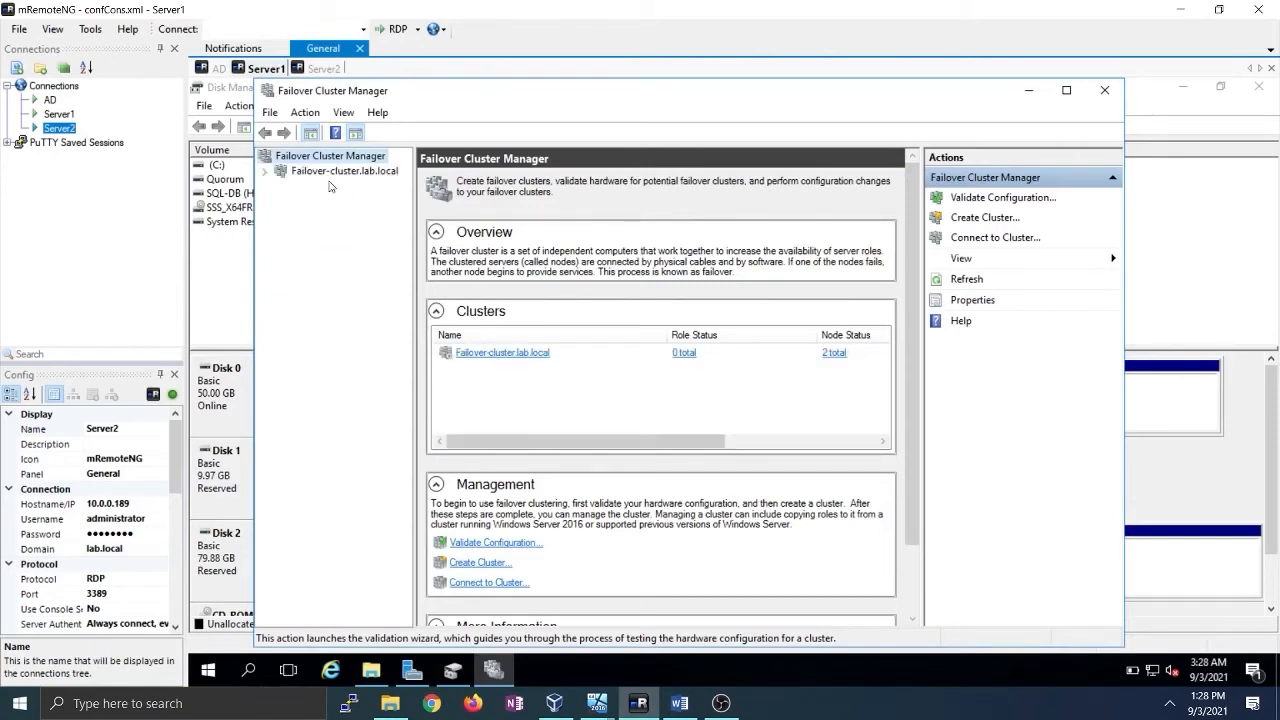
Expand Failover-cluster.lab.local in Failover Cluster Manager and view its roles
{"action": "left_click", "coordinate": [328, 172]}
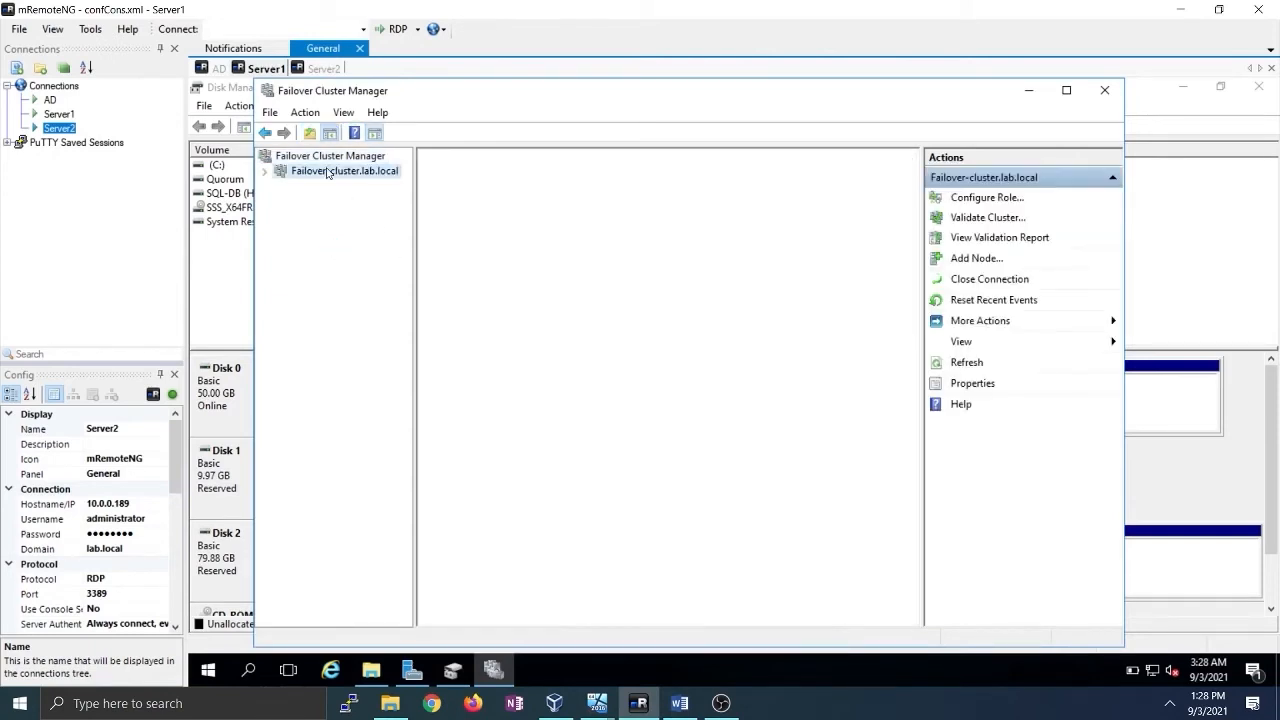
{"action": "left_click", "coordinate": [265, 172]}
{"action": "left_click", "coordinate": [302, 186]}
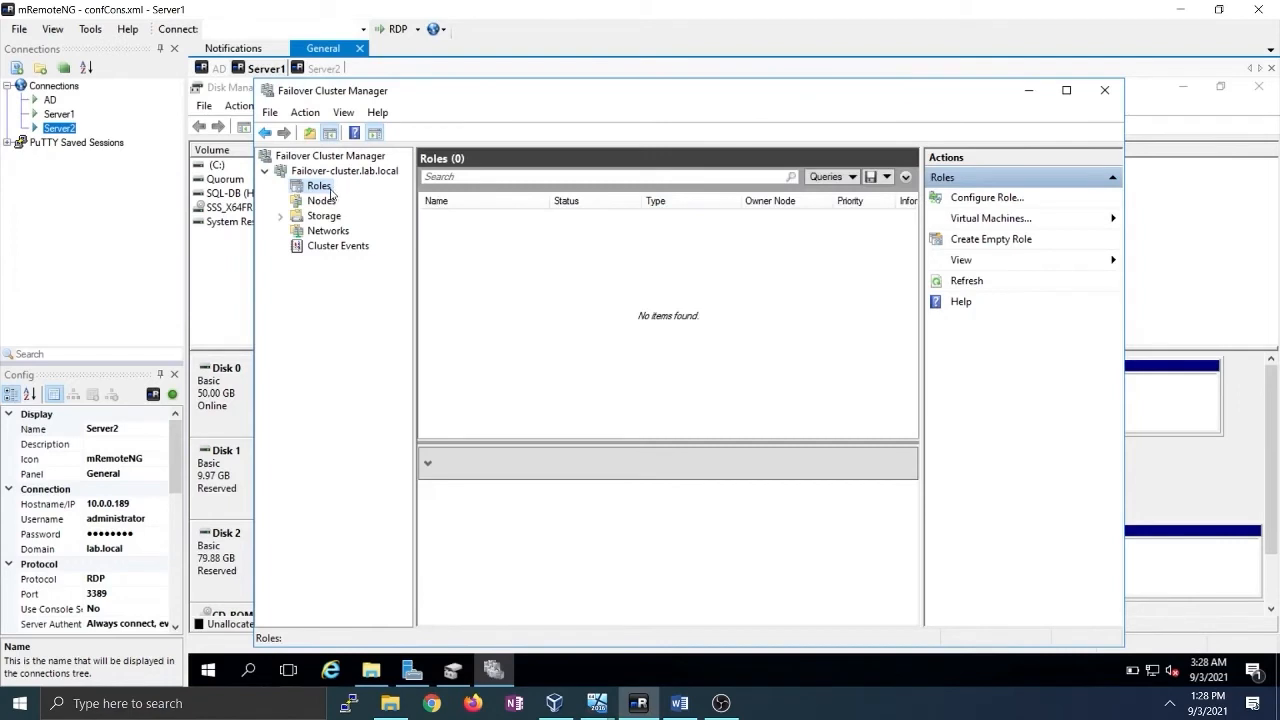
View the cluster's nodes and list the disks in its storage
{"action": "left_click", "coordinate": [318, 201]}
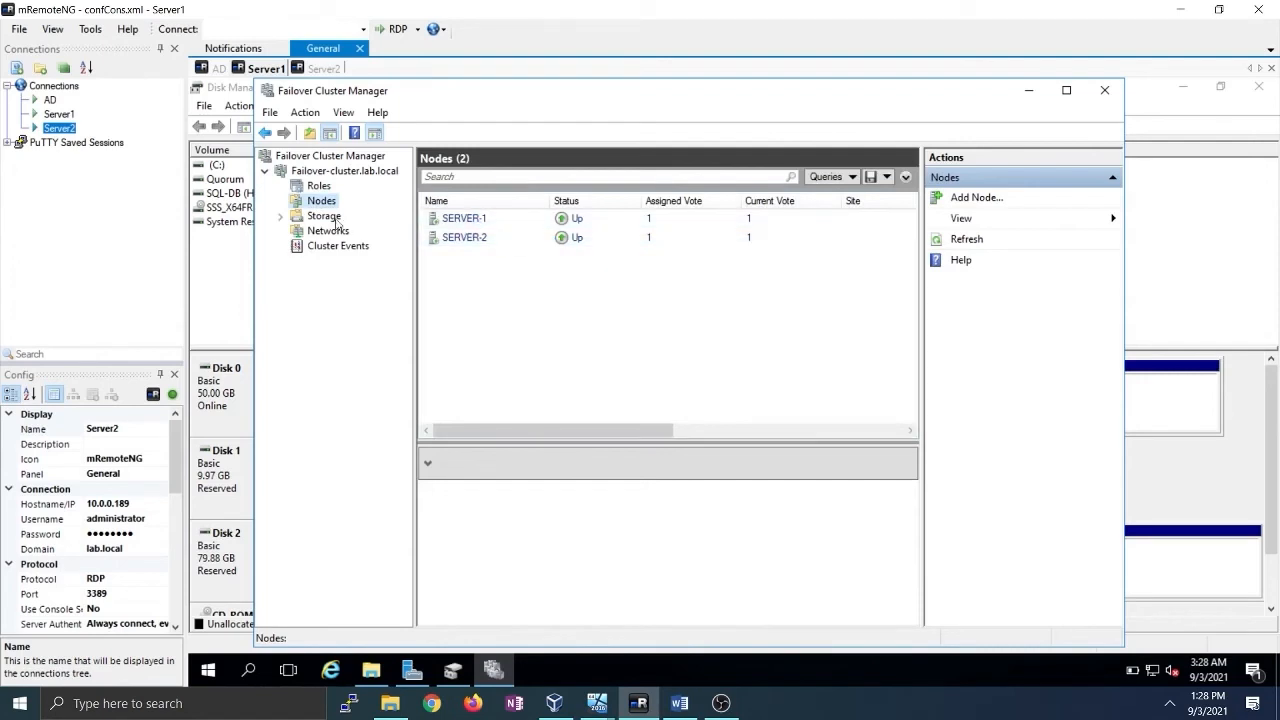
{"action": "left_click", "coordinate": [323, 216]}
{"action": "left_click", "coordinate": [281, 216]}
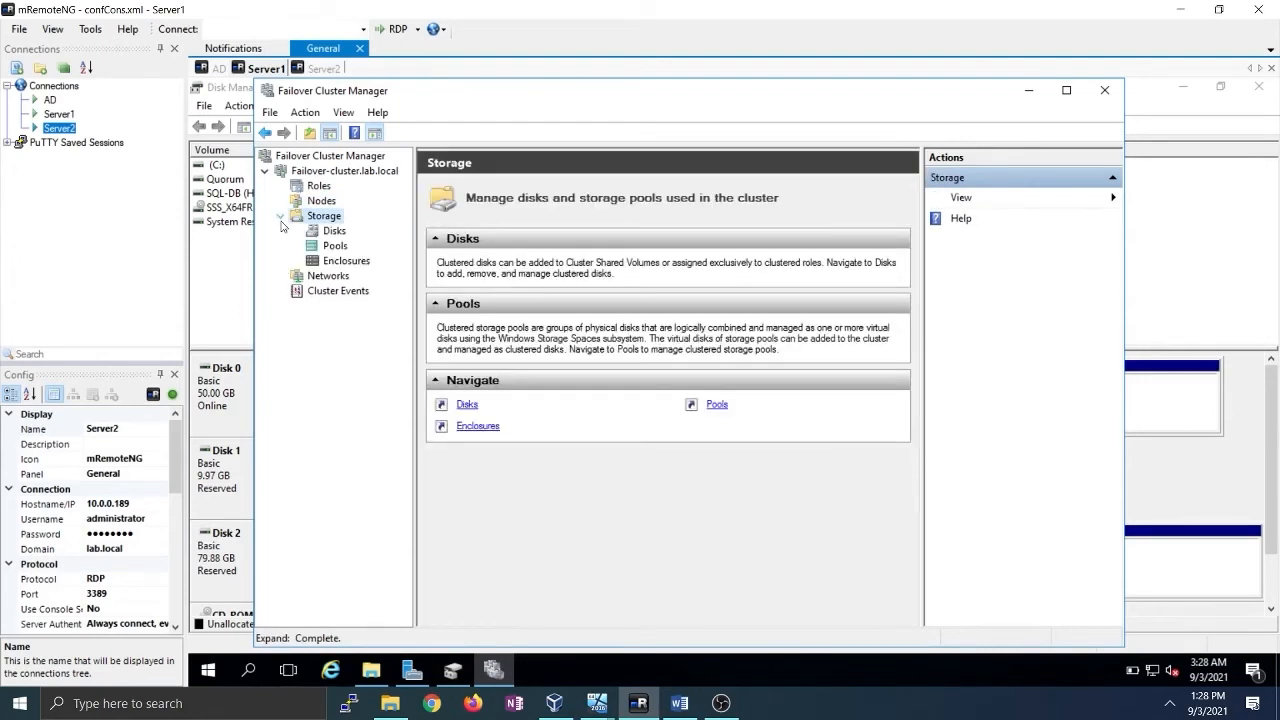
{"action": "left_click", "coordinate": [336, 232]}
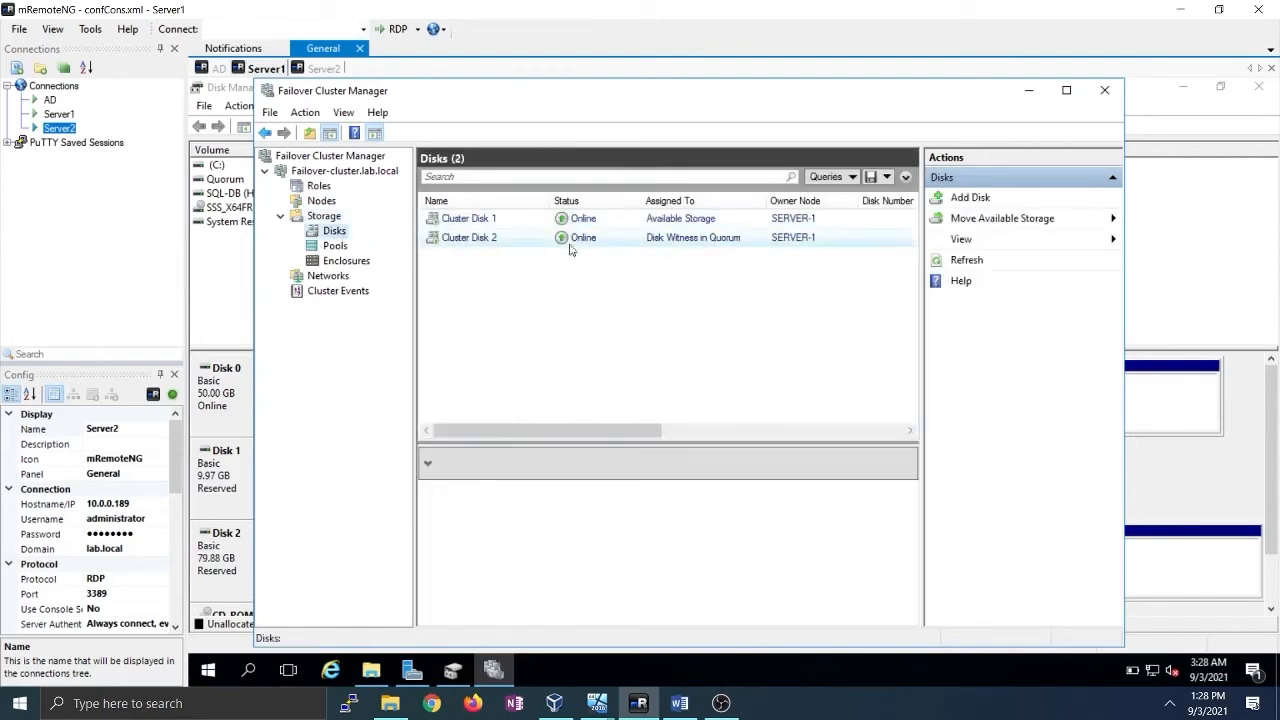
Compare the volumes on Cluster Disk 1 and Cluster Disk 2 and return to the cluster's roles
{"action": "left_click", "coordinate": [478, 224]}
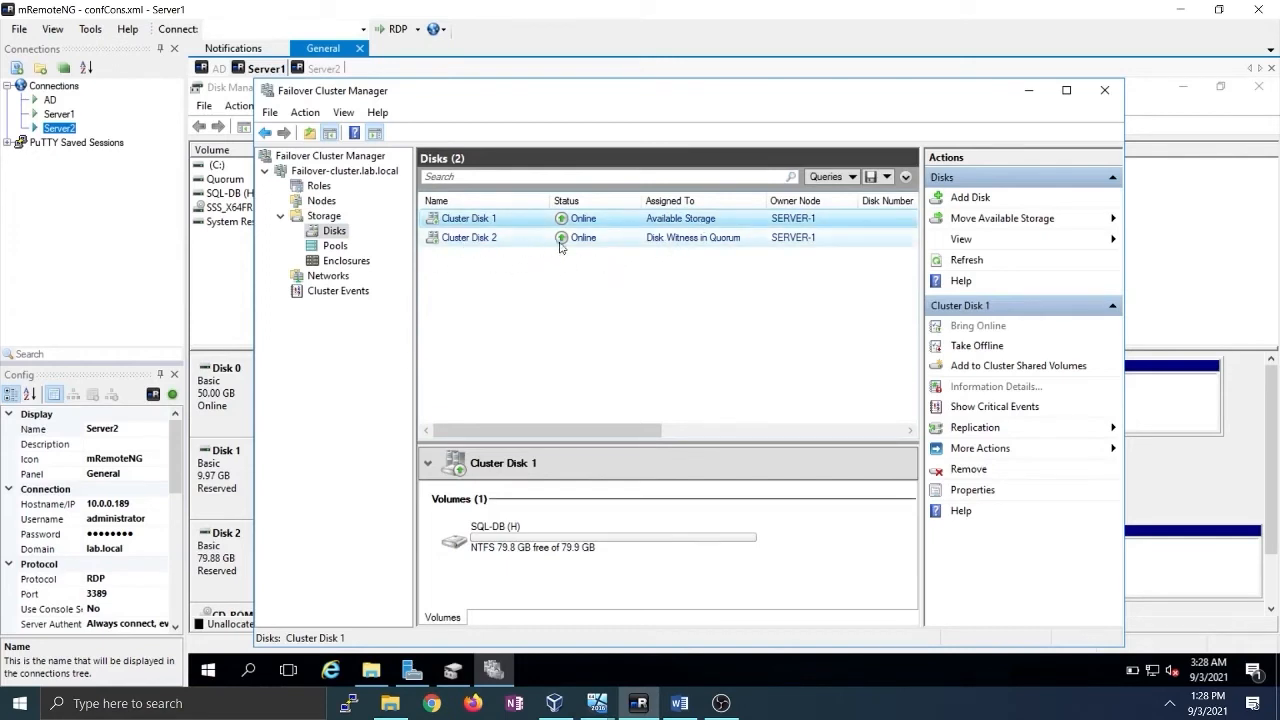
{"action": "left_click", "coordinate": [660, 245]}
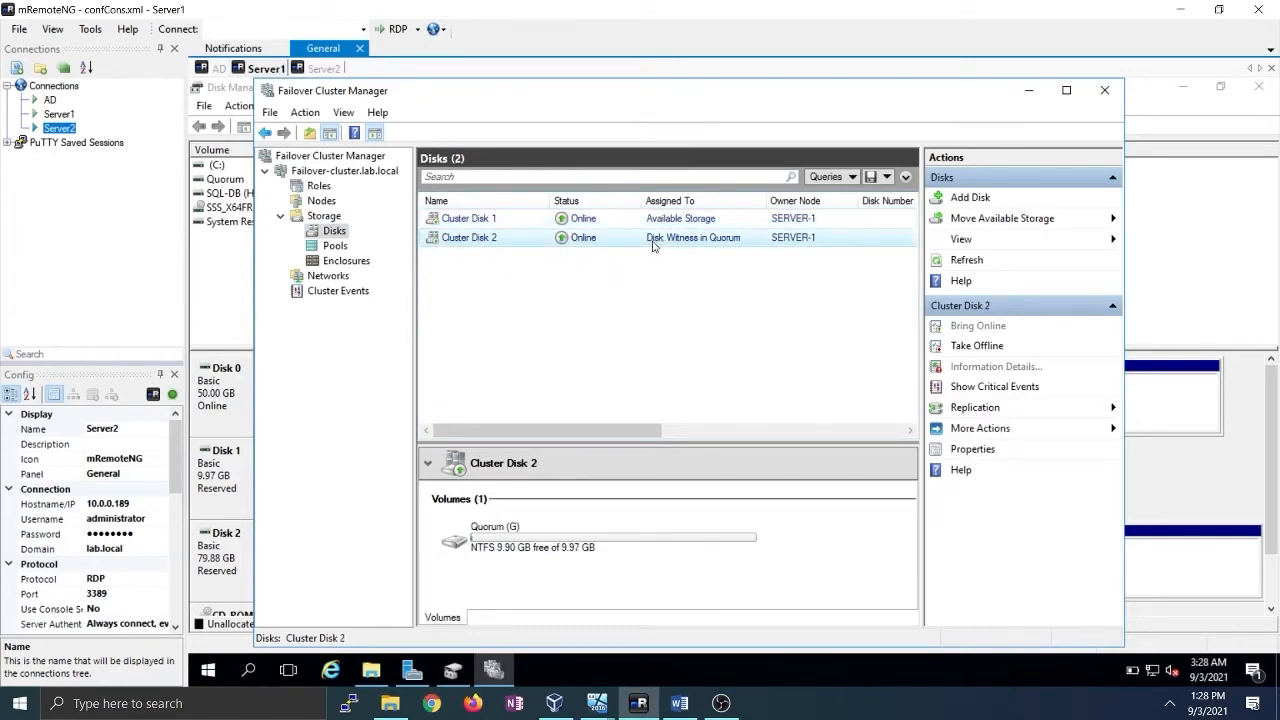
{"action": "left_click", "coordinate": [462, 219]}
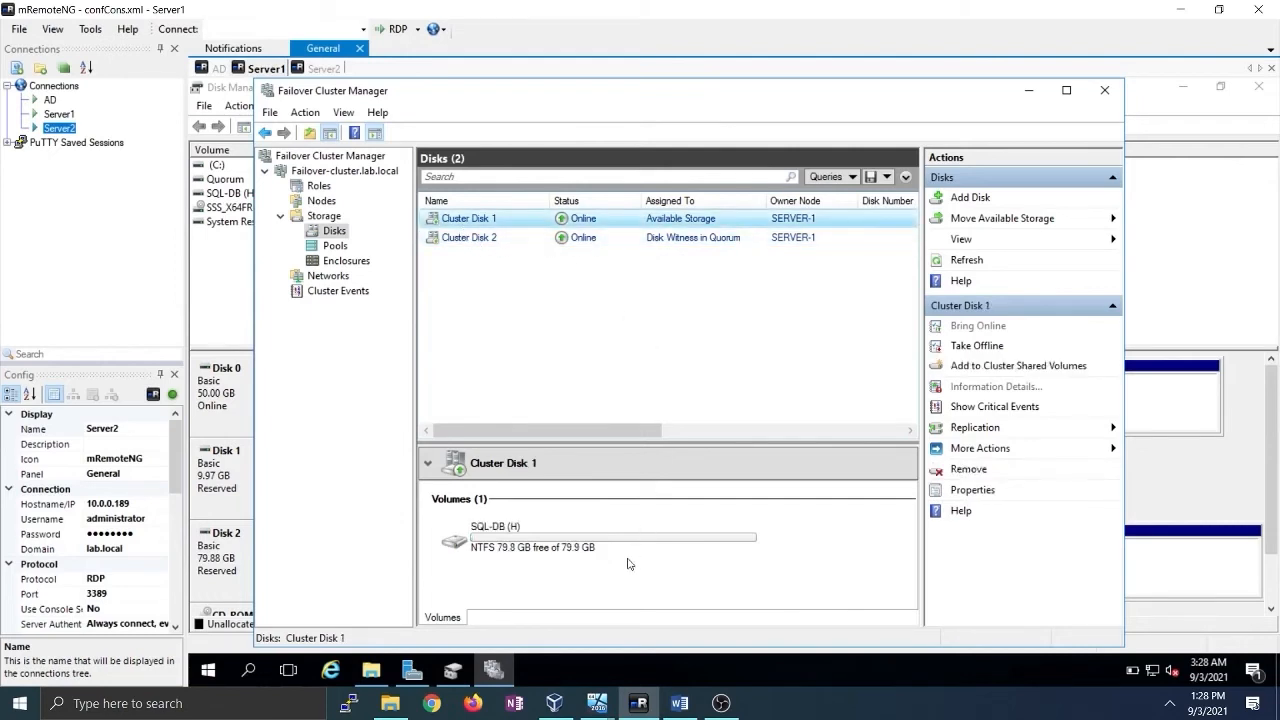
{"action": "mouse_move", "coordinate": [597, 703]}
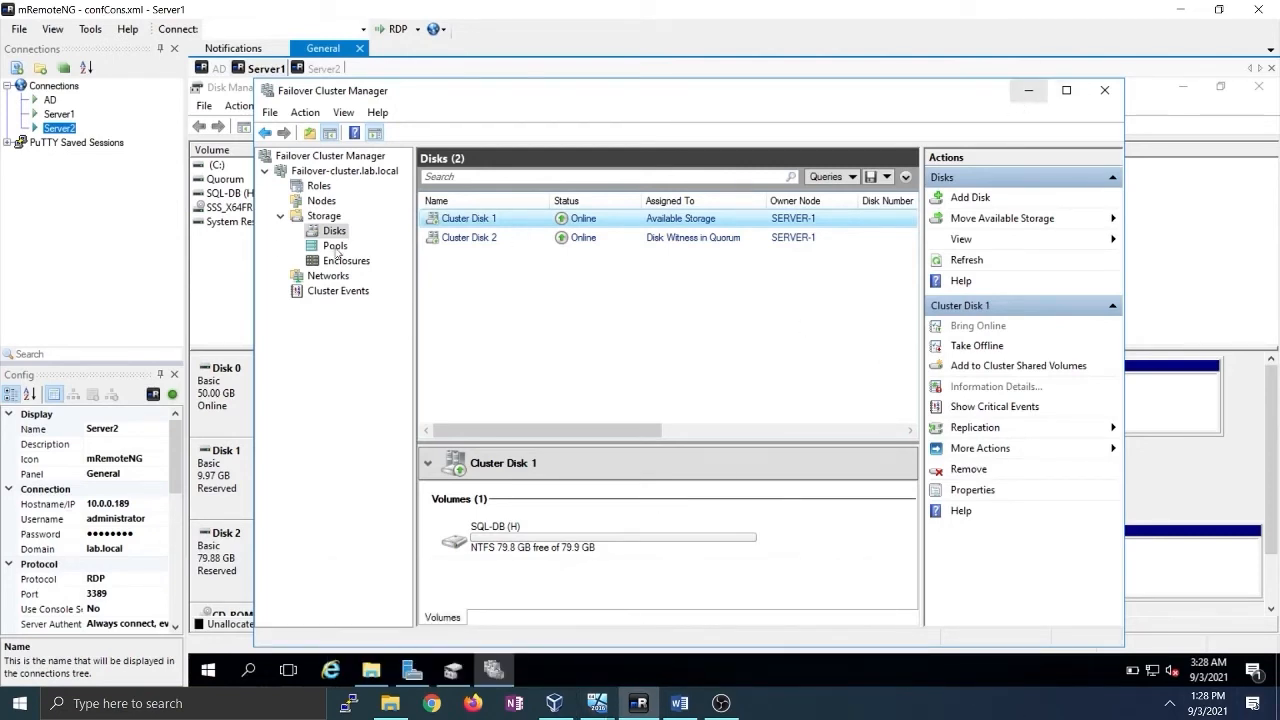
{"action": "left_click", "coordinate": [319, 186]}
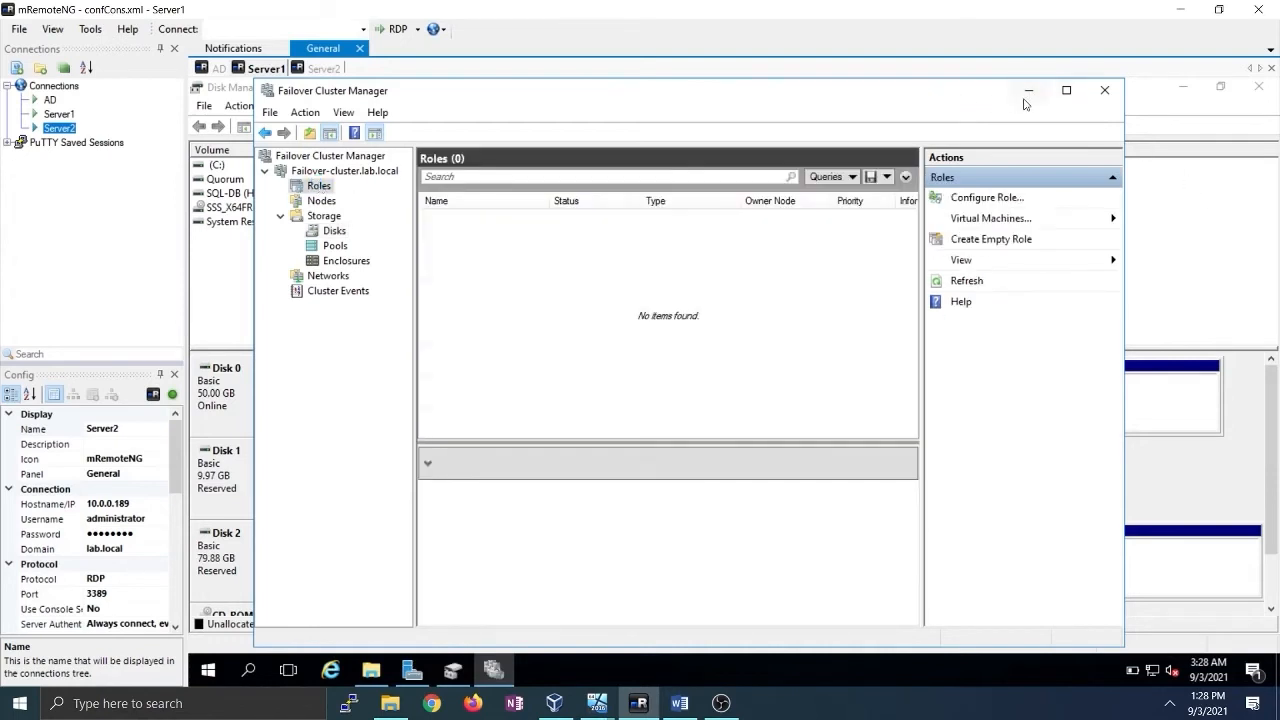
Close Failover Cluster Manager, Disk Management and the This PC window on Server1
{"action": "left_click", "coordinate": [1105, 90]}
{"action": "left_click", "coordinate": [1258, 87]}
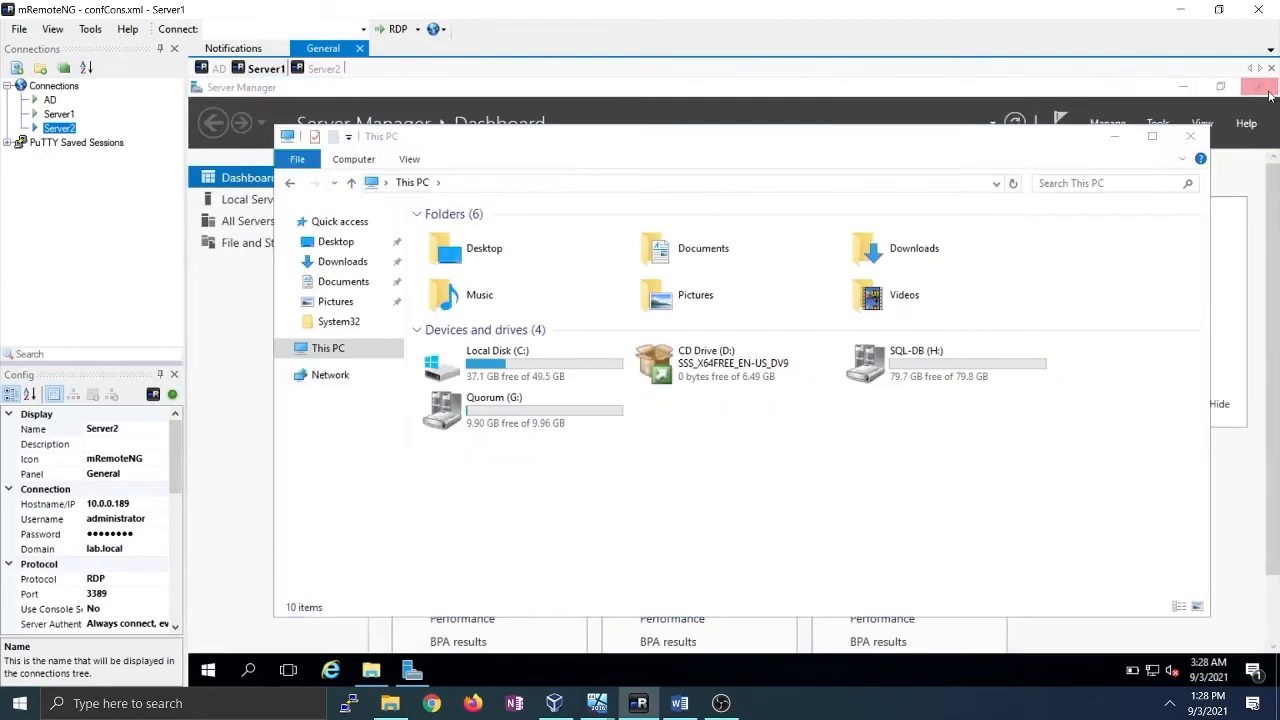
{"action": "left_click", "coordinate": [1190, 136]}
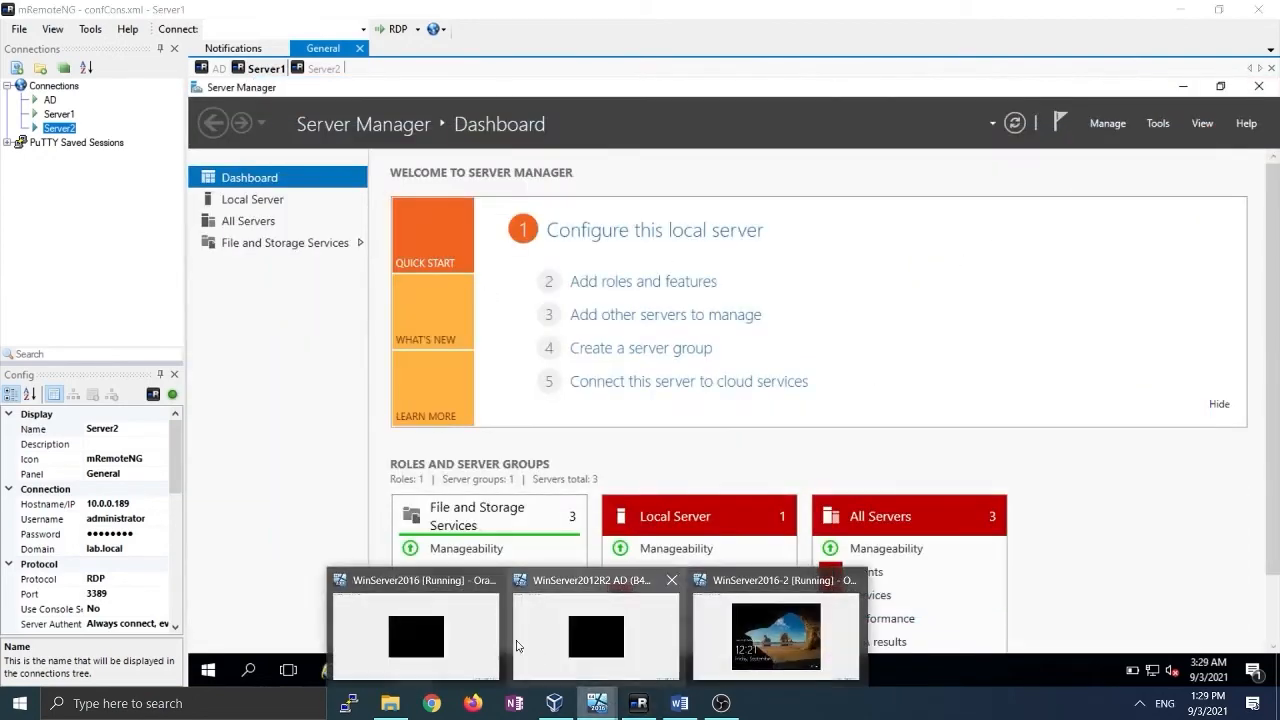
Switch to the WinServer2016-2 virtual machine in VirtualBox and mount SQLServer2019-x64-ENU-Dev.iso in its optical drive
{"action": "left_click", "coordinate": [775, 630]}
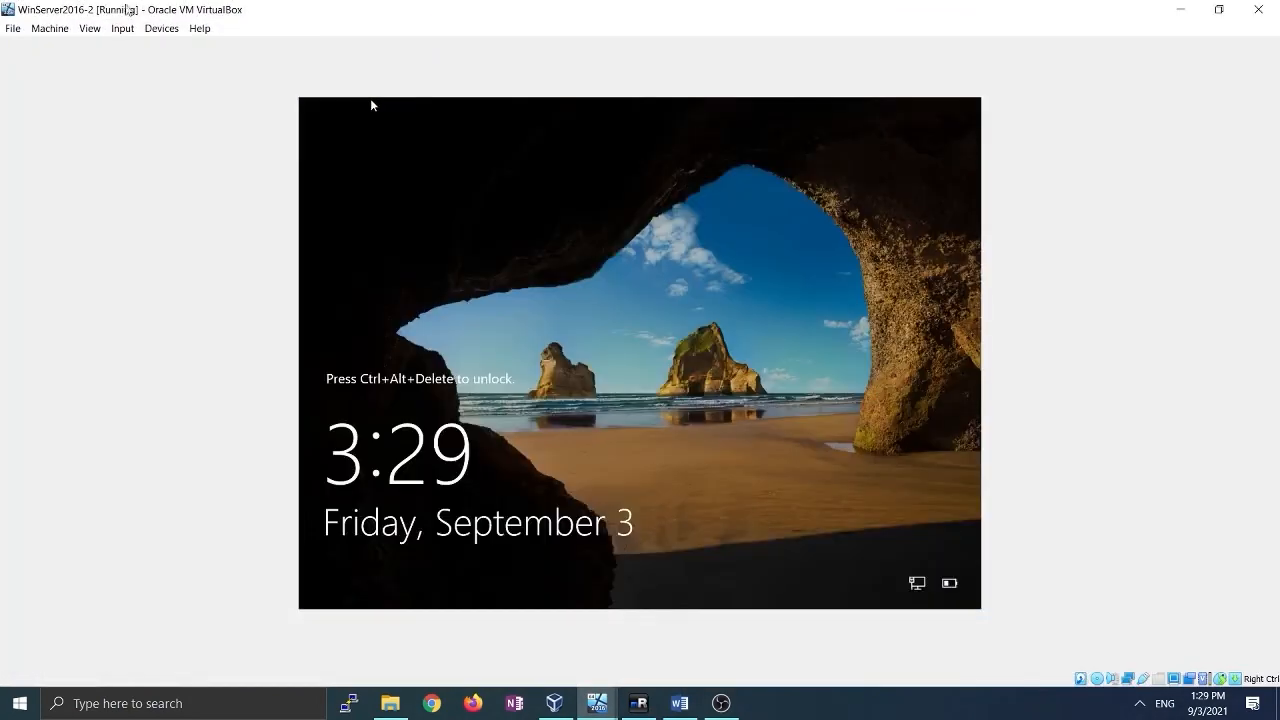
{"action": "left_click", "coordinate": [124, 30]}
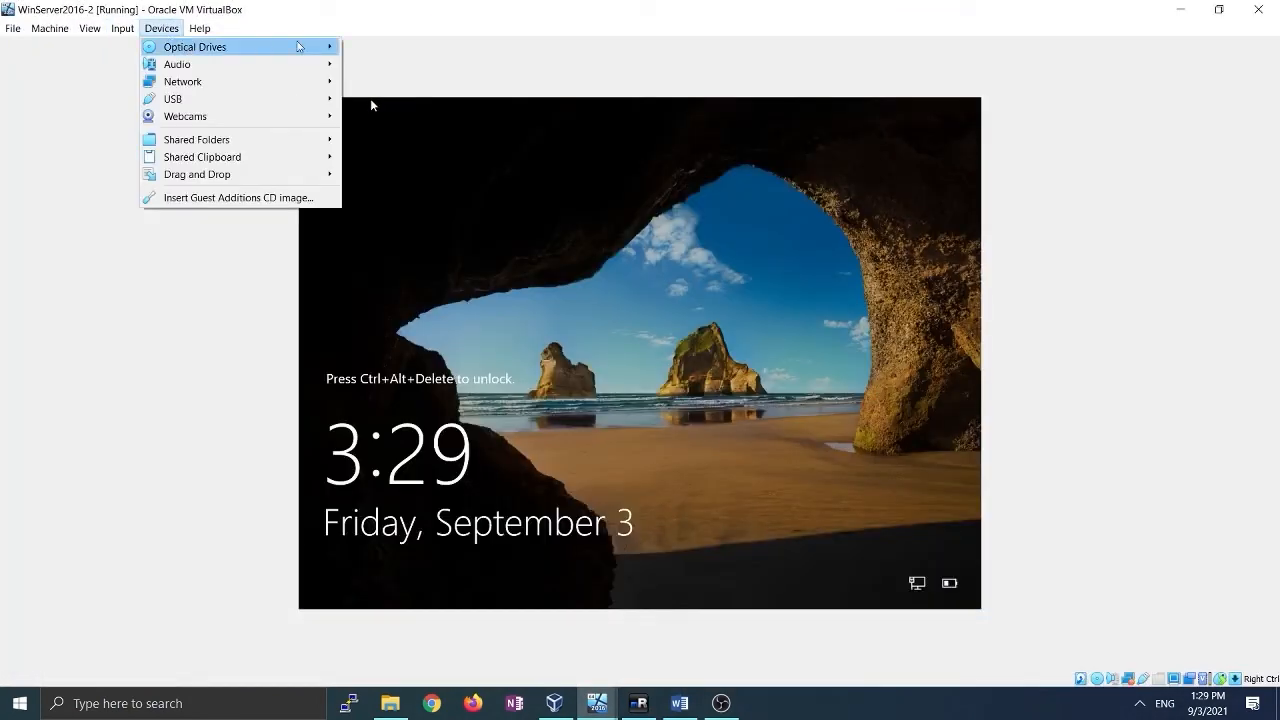
{"action": "left_click", "coordinate": [314, 49]}
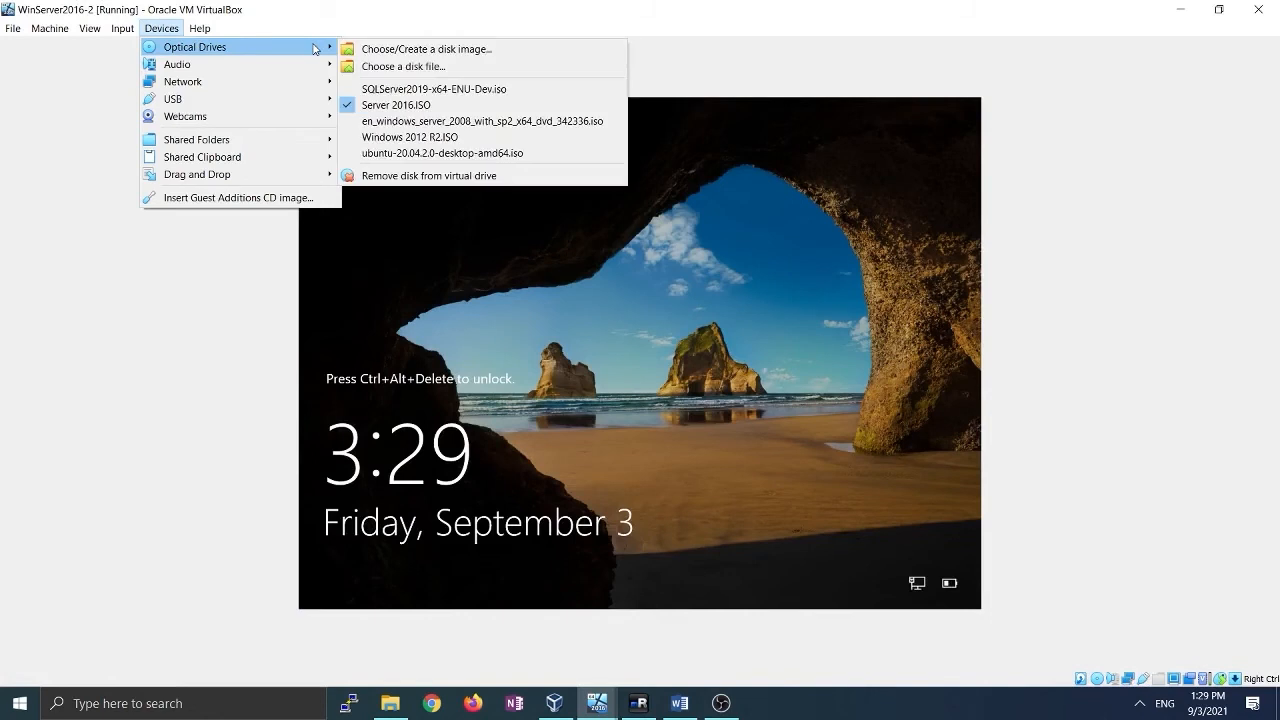
{"action": "left_click", "coordinate": [404, 89]}
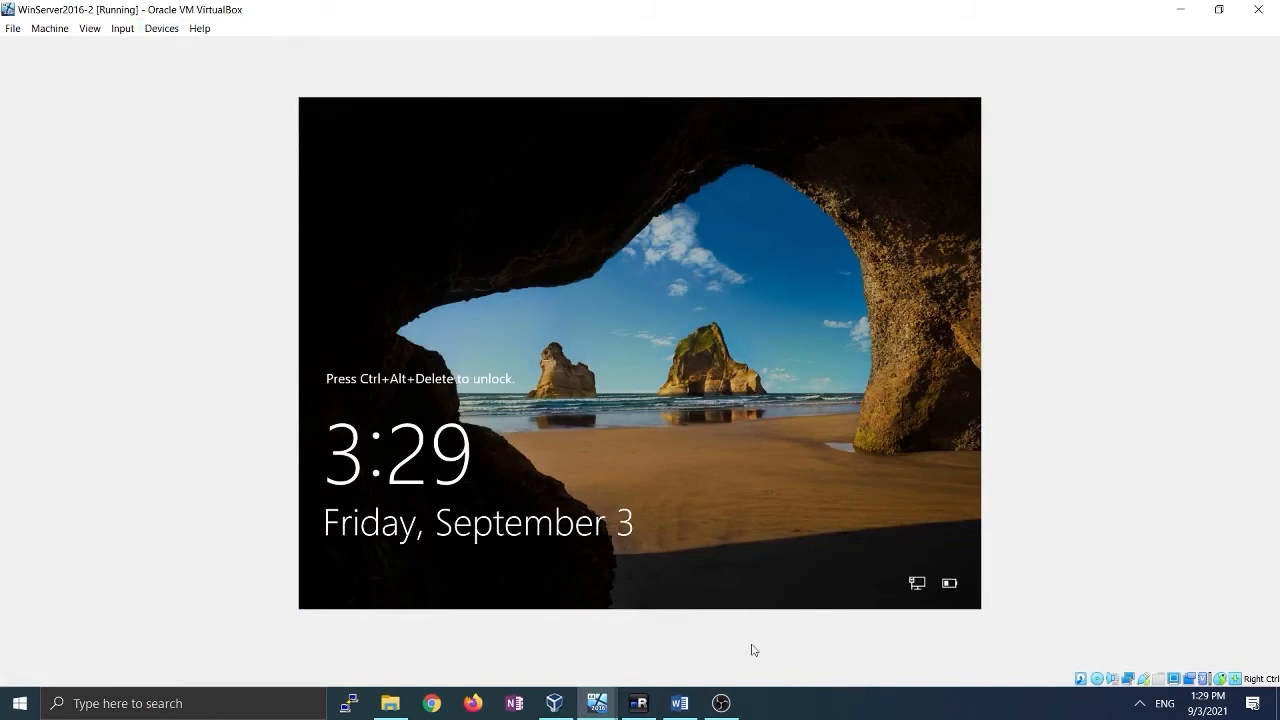
Mount SQLServer2019-x64-ENU-Dev.iso in the optical drive of the WinServer2016 virtual machine and minimize its window
{"action": "left_click", "coordinate": [597, 704]}
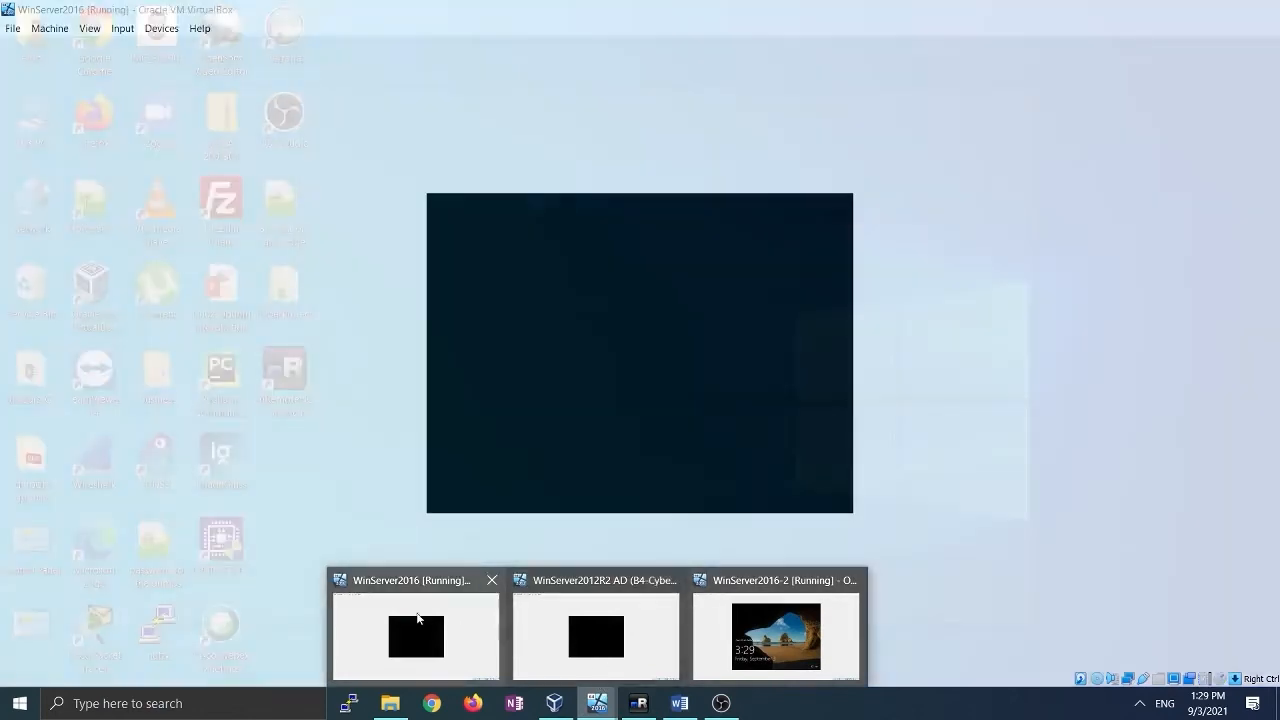
{"action": "left_click", "coordinate": [418, 630]}
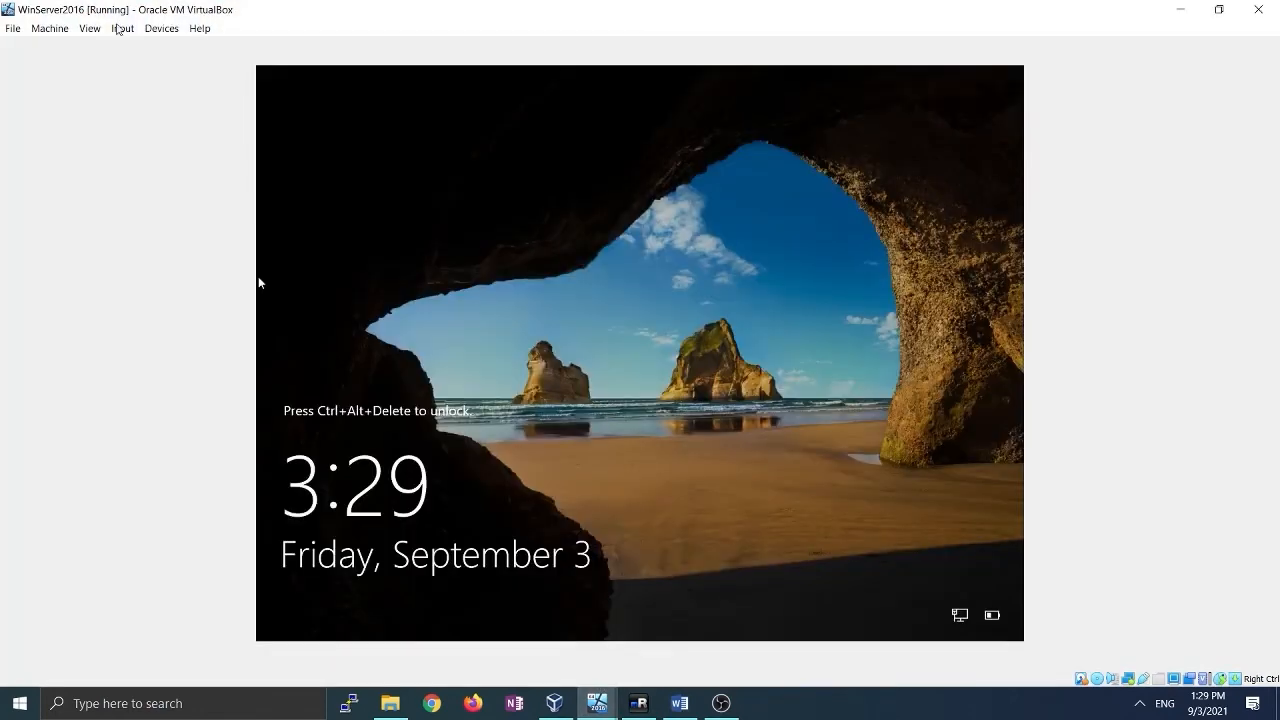
{"action": "left_click", "coordinate": [117, 28]}
{"action": "mouse_move", "coordinate": [161, 28]}
{"action": "mouse_move", "coordinate": [190, 47]}
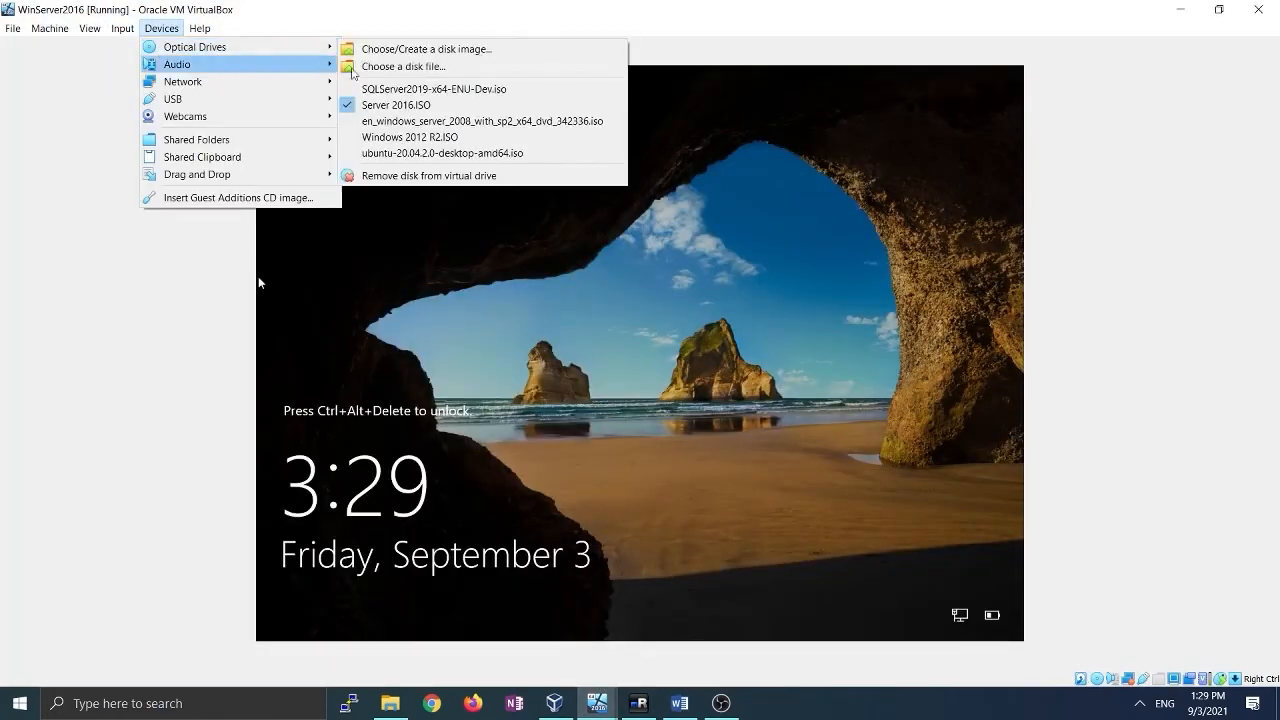
{"action": "left_click", "coordinate": [360, 89]}
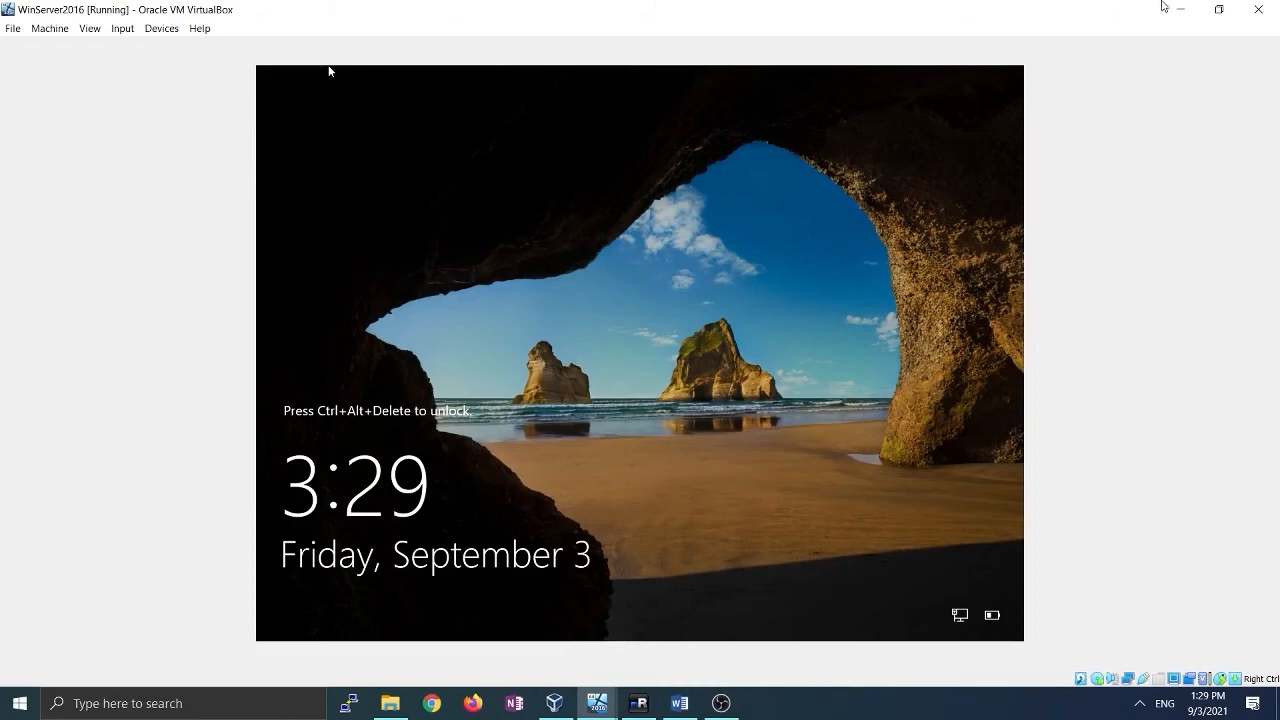
{"action": "left_click", "coordinate": [1166, 8]}
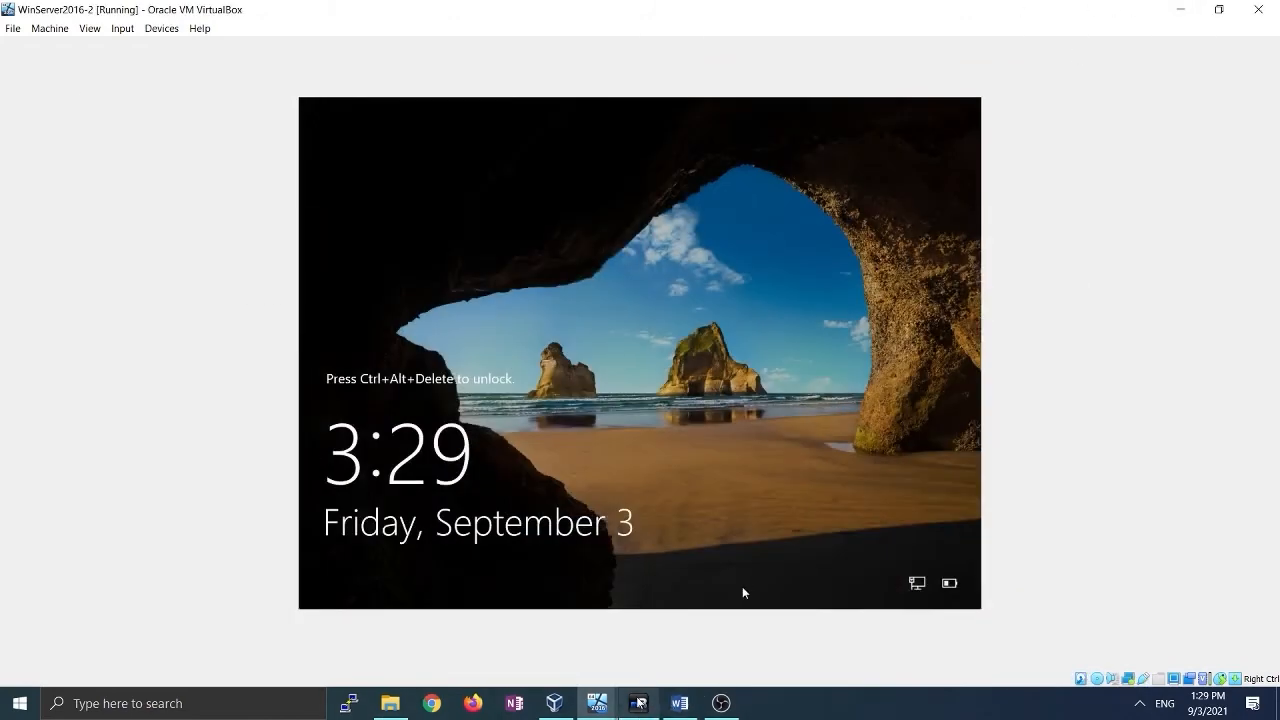
Switch back to the Server1 session in mRemoteNG and open the contents of the SqlSetup_x64_ENU CD drive (D:)
{"action": "mouse_move", "coordinate": [638, 703]}
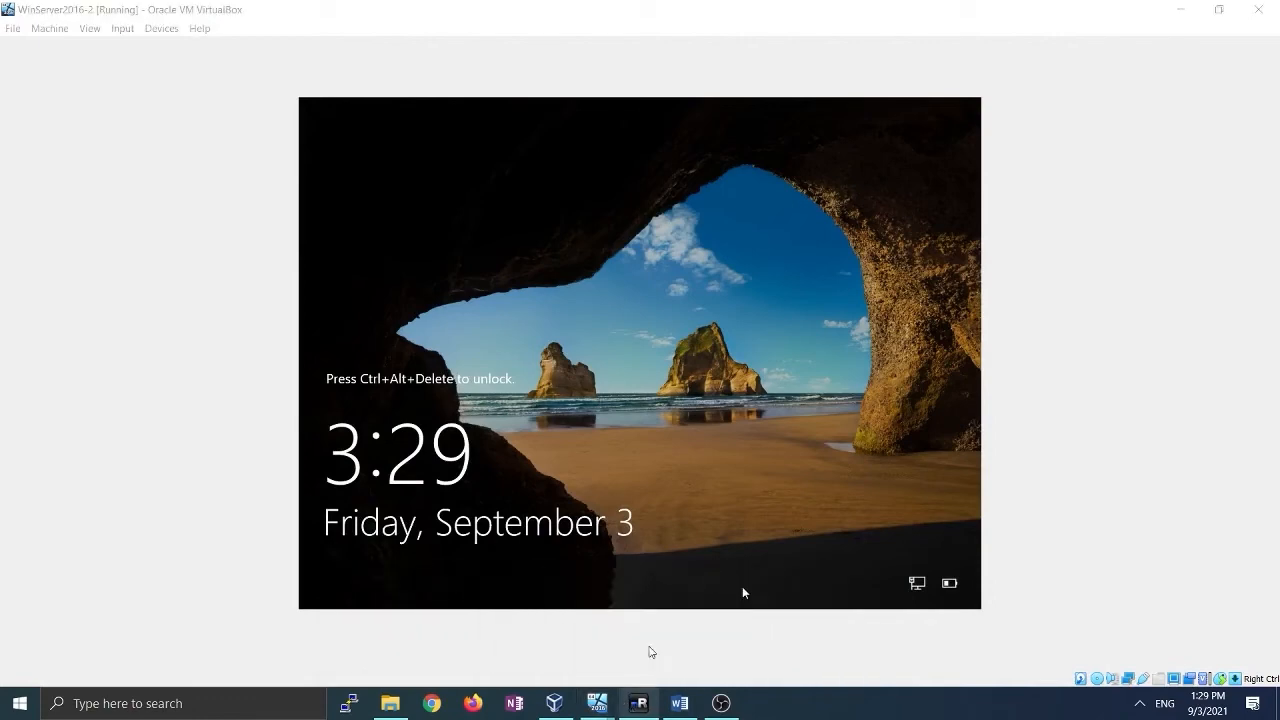
{"action": "left_click", "coordinate": [638, 703]}
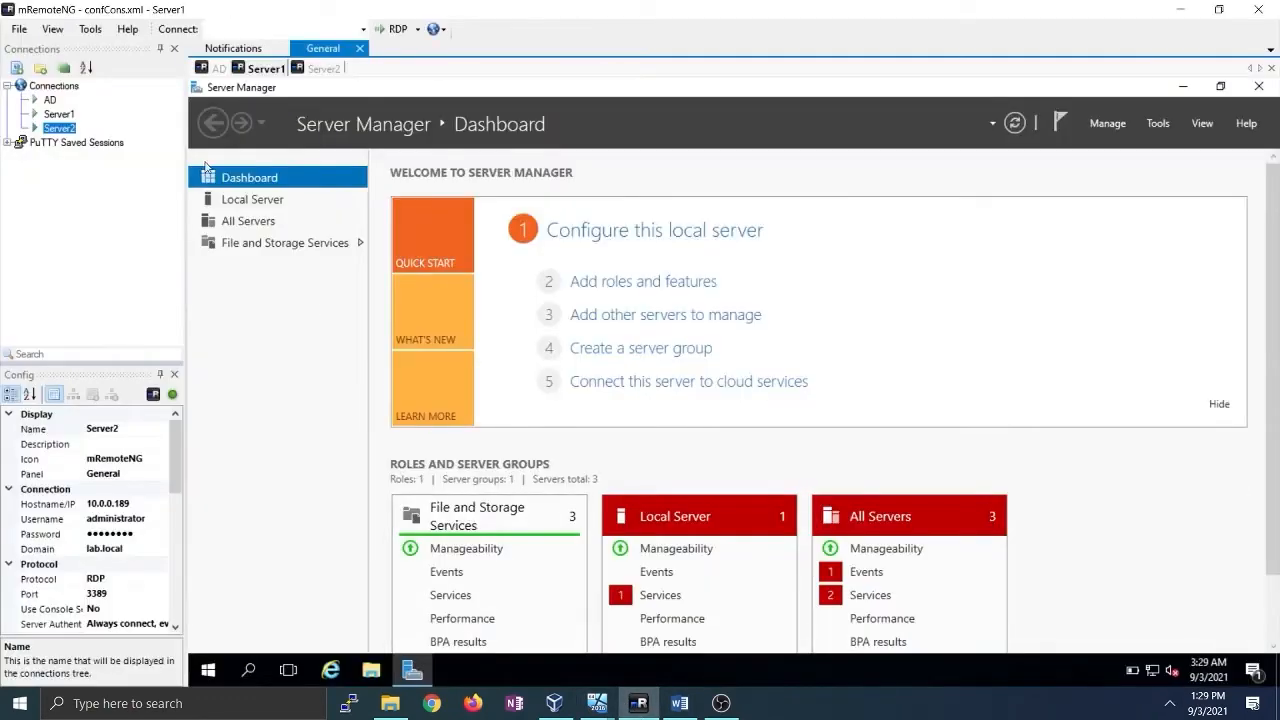
{"action": "left_click", "coordinate": [372, 670]}
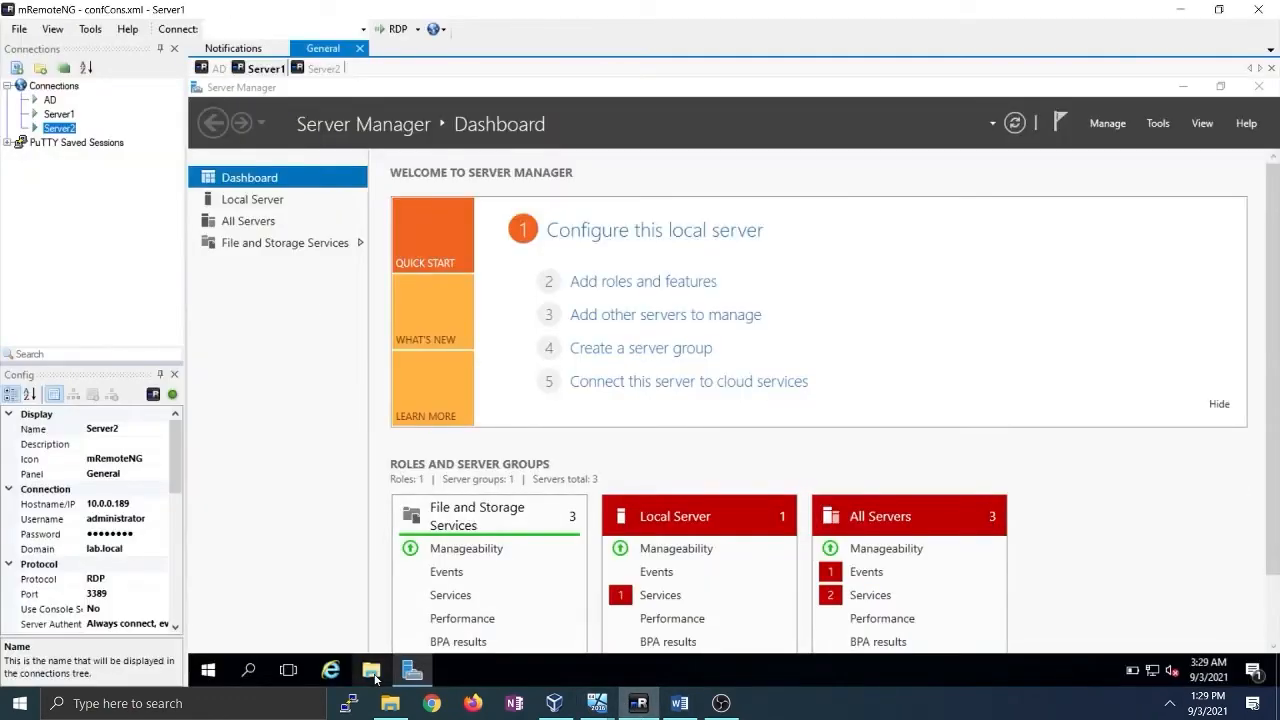
{"action": "left_click", "coordinate": [328, 350]}
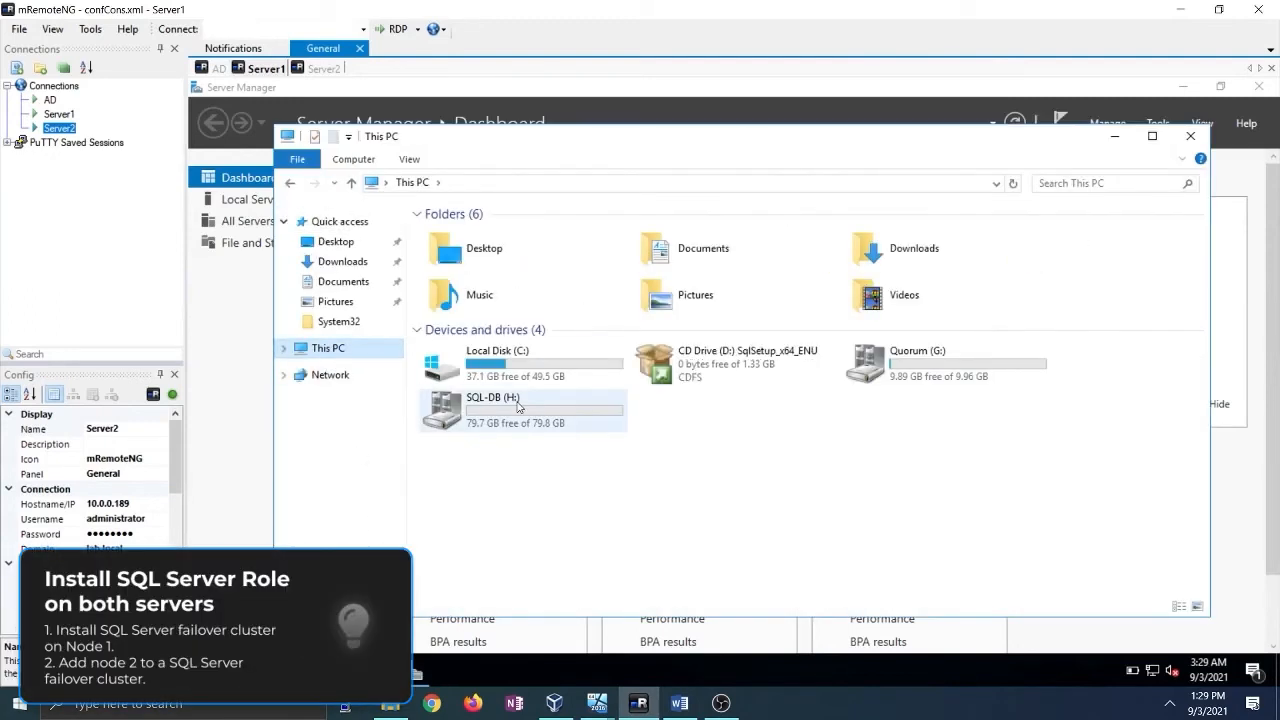
{"action": "left_click", "coordinate": [726, 372]}
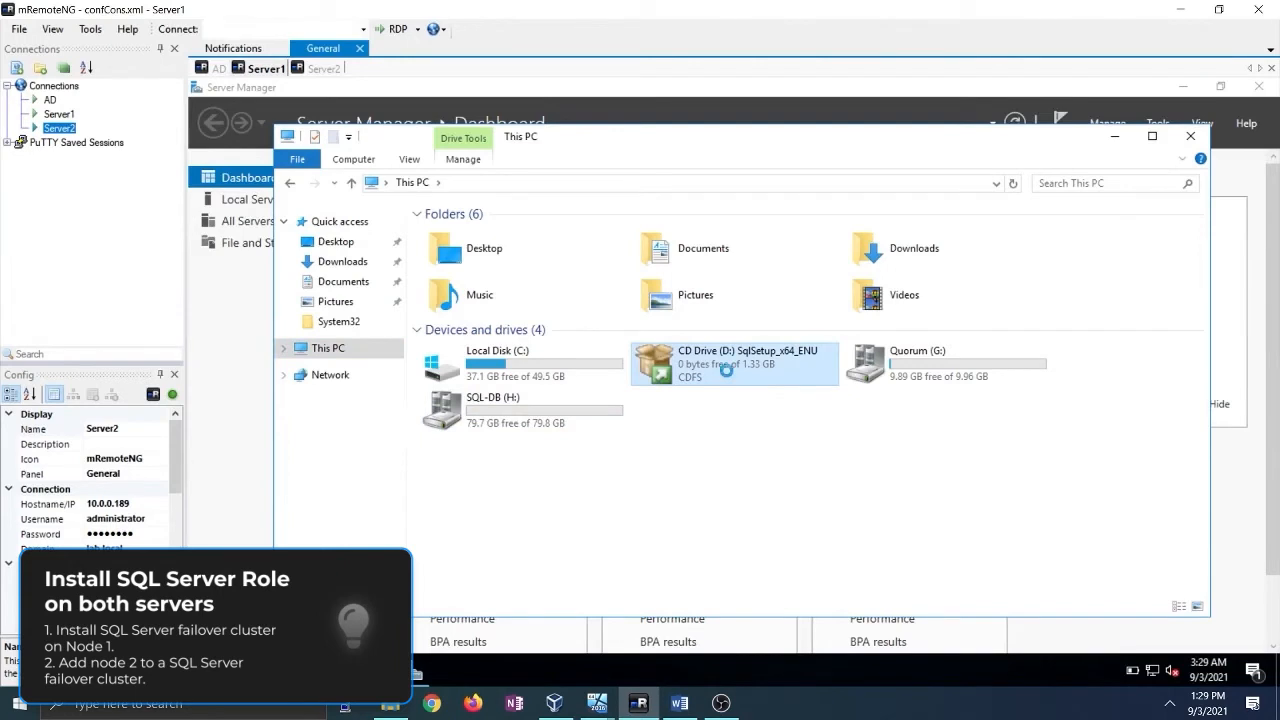
{"action": "right_click", "coordinate": [726, 370]}
{"action": "left_click", "coordinate": [789, 424]}
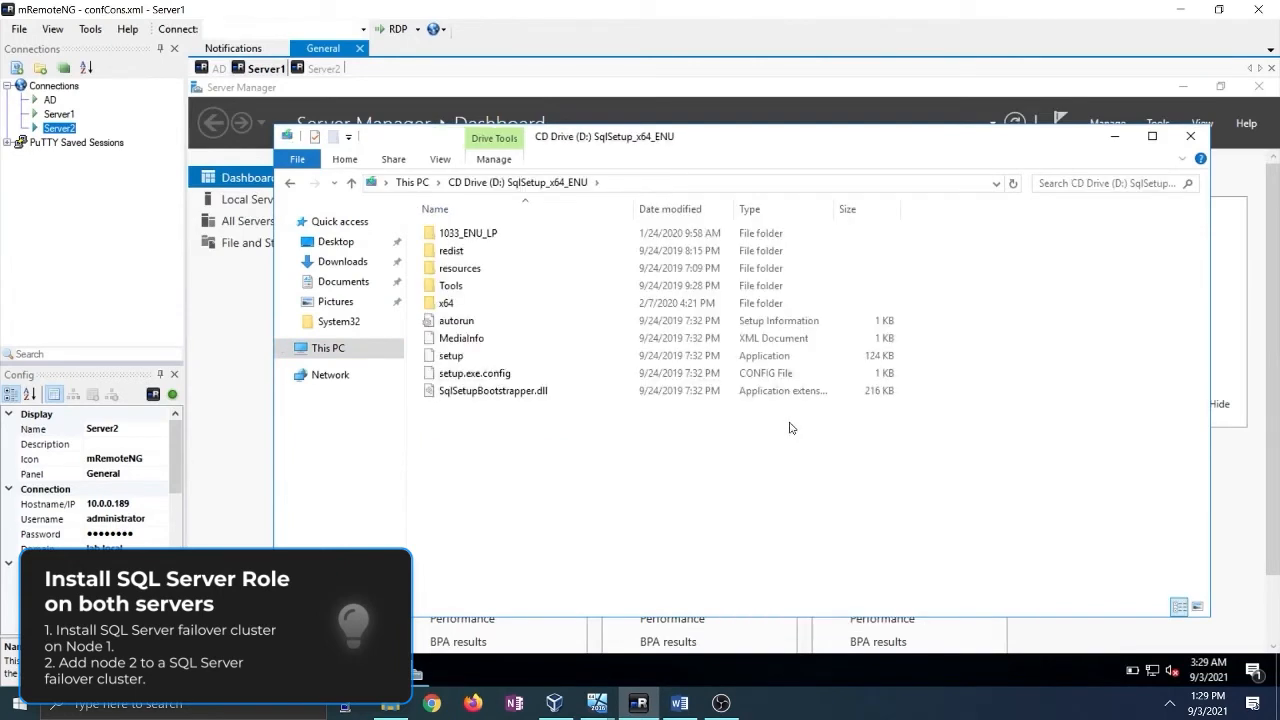
Run setup from the SQL Server disc and start a new SQL Server failover cluster installation
{"action": "left_click", "coordinate": [451, 360]}
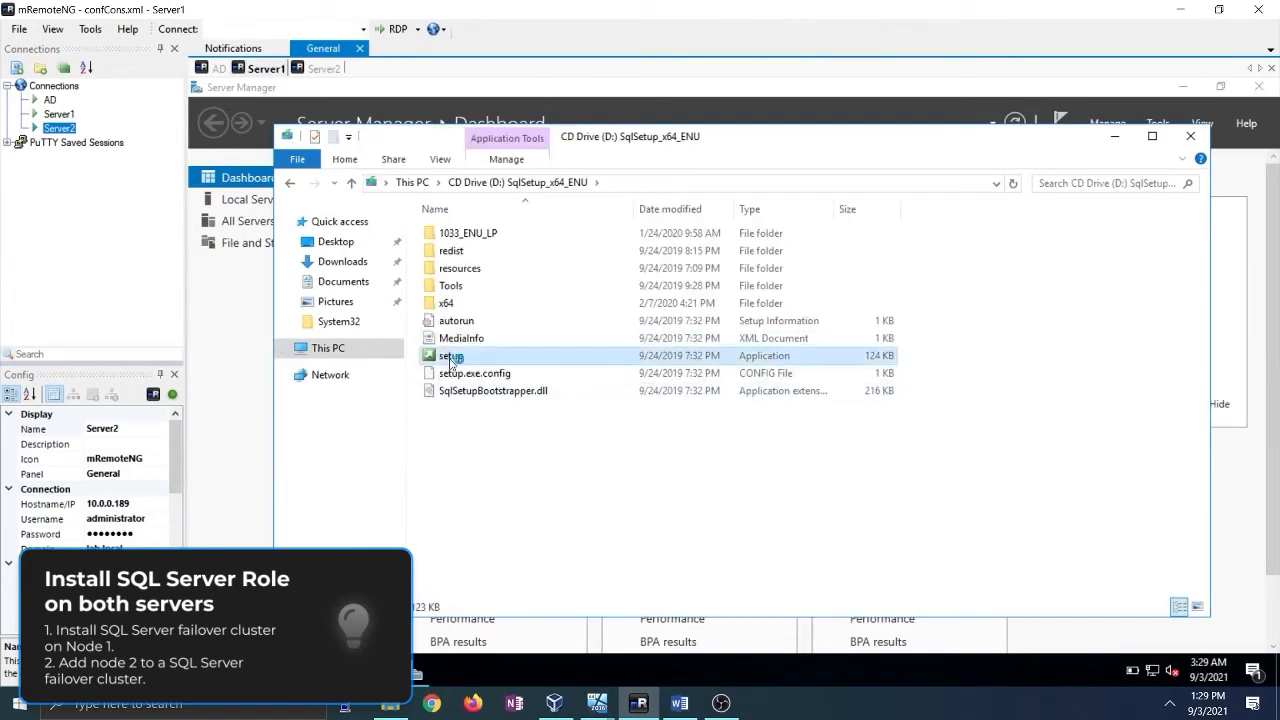
{"action": "double_click", "coordinate": [450, 360]}
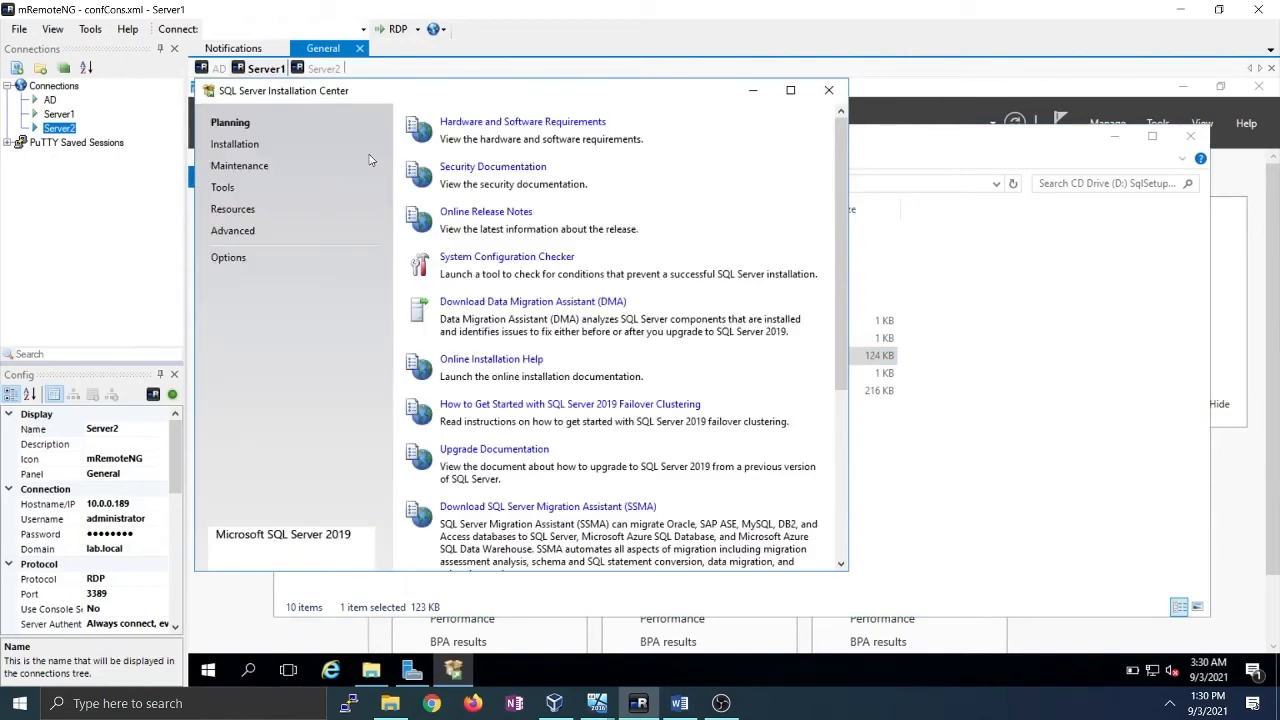
{"action": "left_click", "coordinate": [235, 145]}
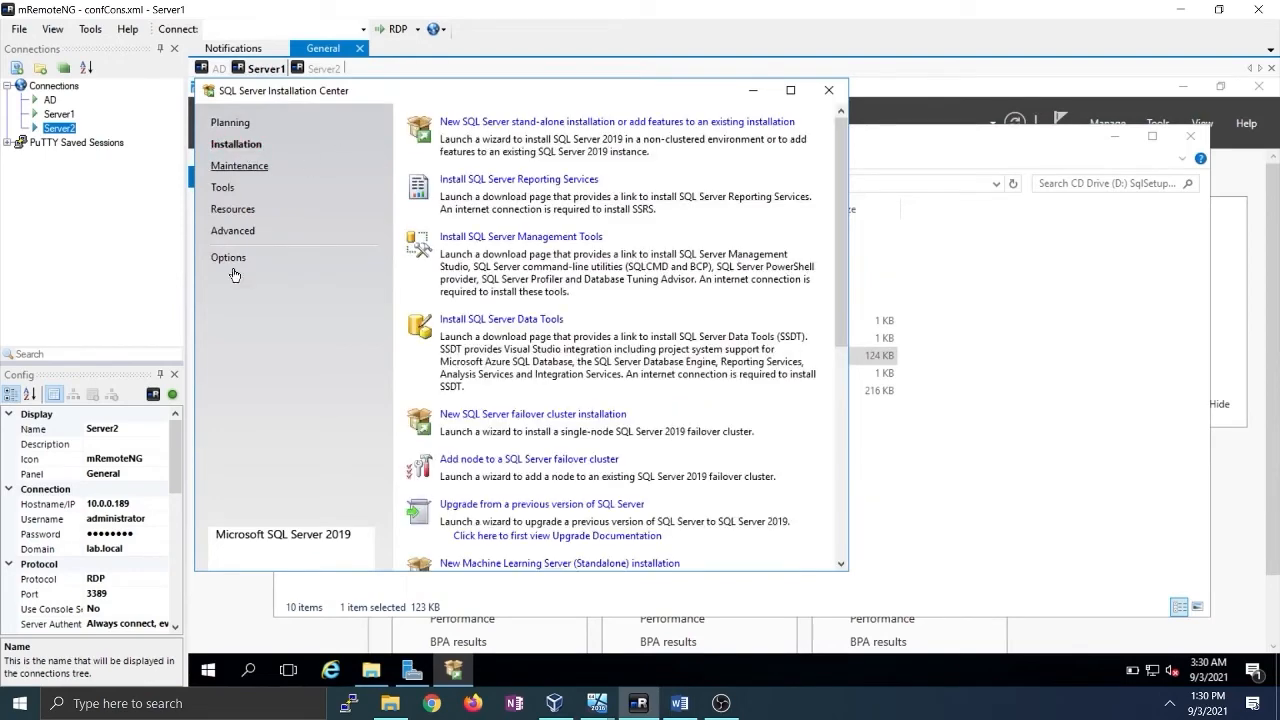
{"action": "scroll", "coordinate": [606, 408], "scroll_direction": "down", "scroll_amount": 5}
{"action": "scroll", "coordinate": [592, 545], "scroll_direction": "up", "scroll_amount": 1}
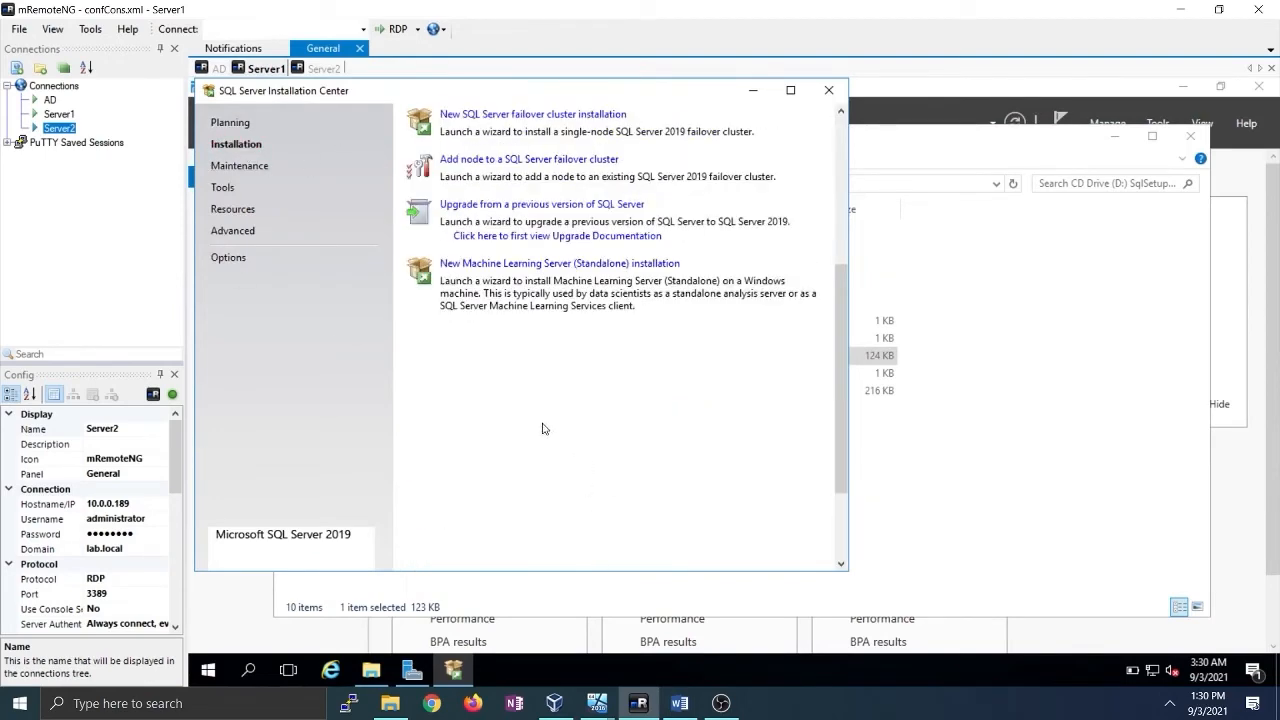
{"action": "left_click", "coordinate": [505, 115]}
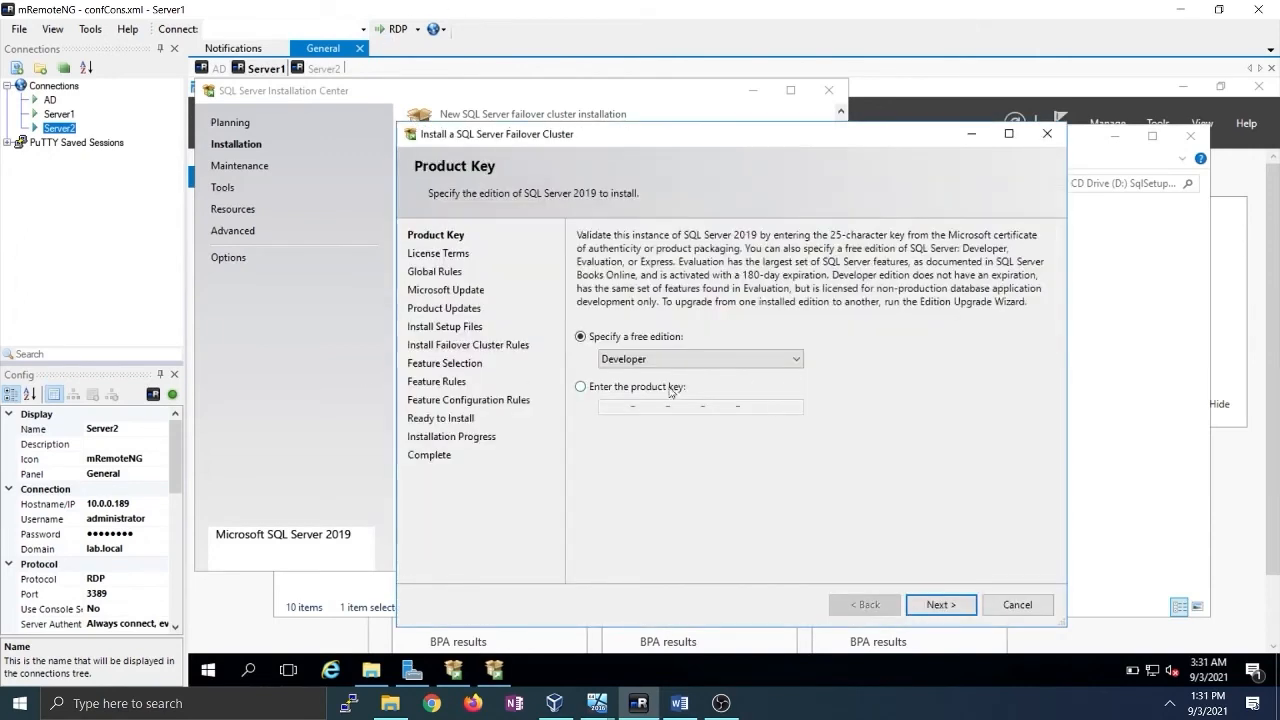
Keep Developer as the free edition of SQL Server 2019 and continue to the license terms
{"action": "left_click", "coordinate": [661, 362]}
{"action": "left_click", "coordinate": [661, 362]}
{"action": "left_click", "coordinate": [661, 362]}
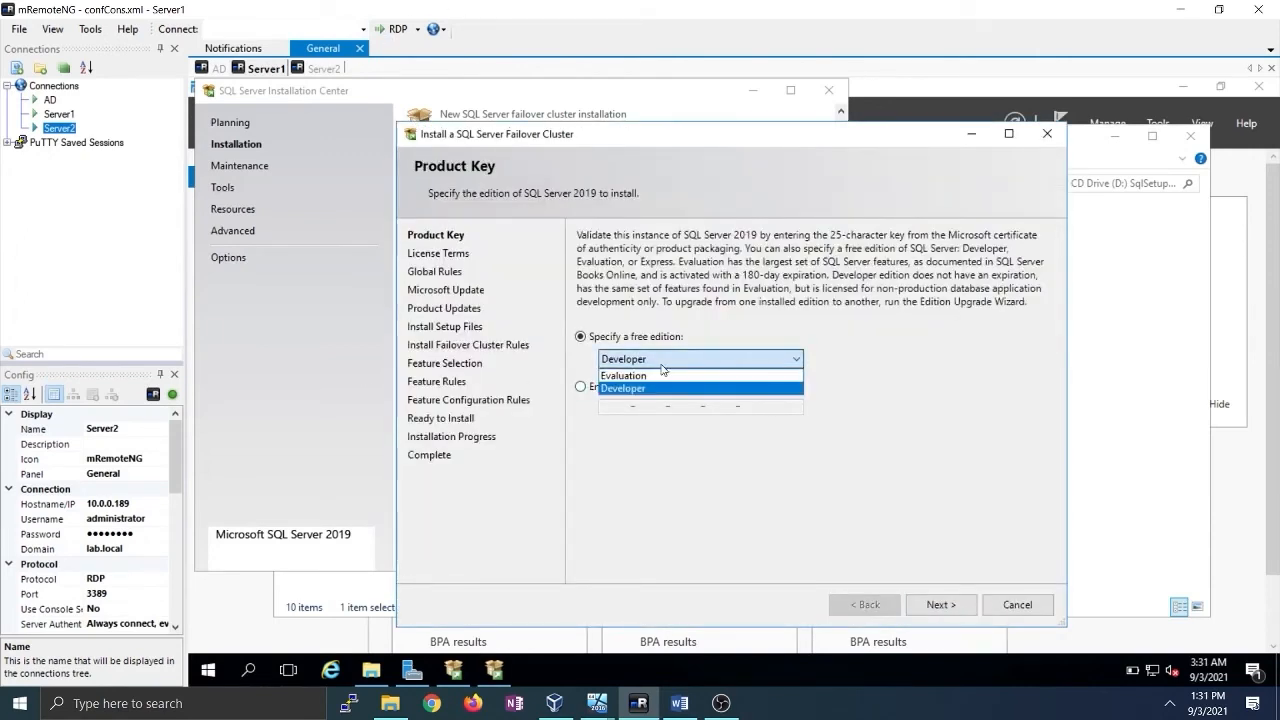
{"action": "left_click", "coordinate": [661, 362]}
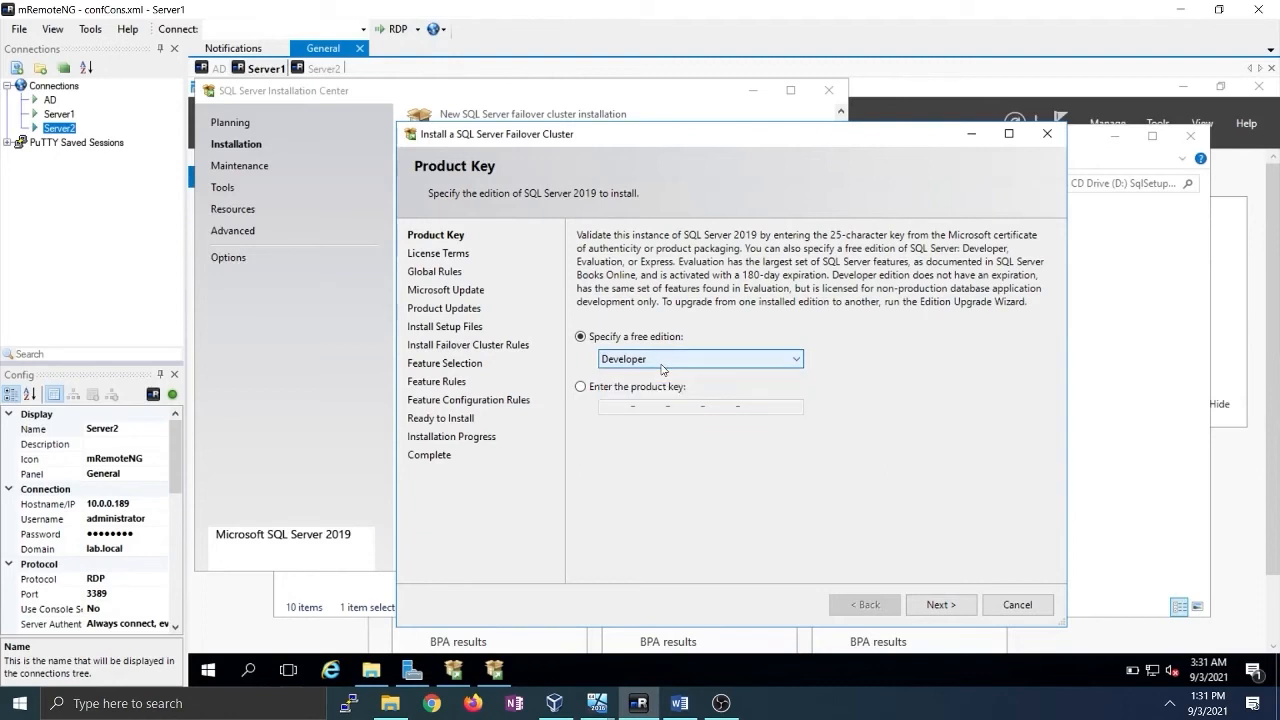
{"action": "left_click", "coordinate": [940, 604]}
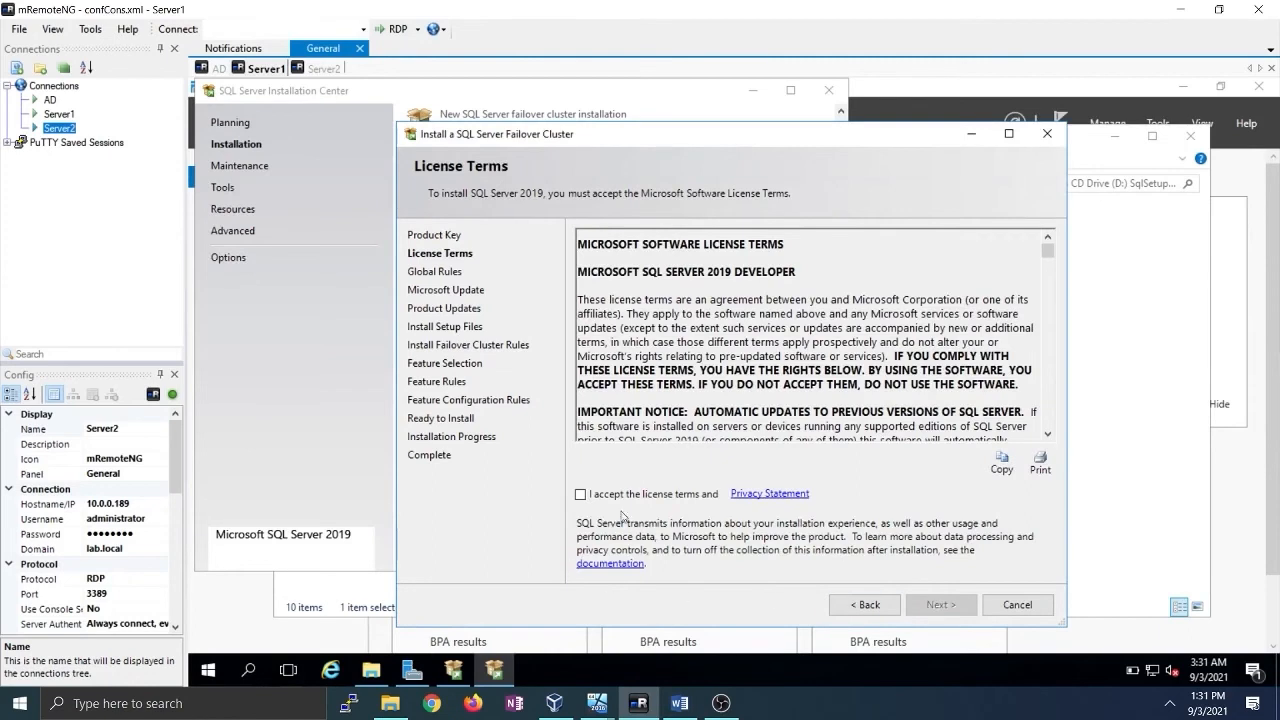
Accept the license terms and continue past Microsoft Update with the update check left off
{"action": "left_click", "coordinate": [580, 494]}
{"action": "left_click", "coordinate": [933, 606]}
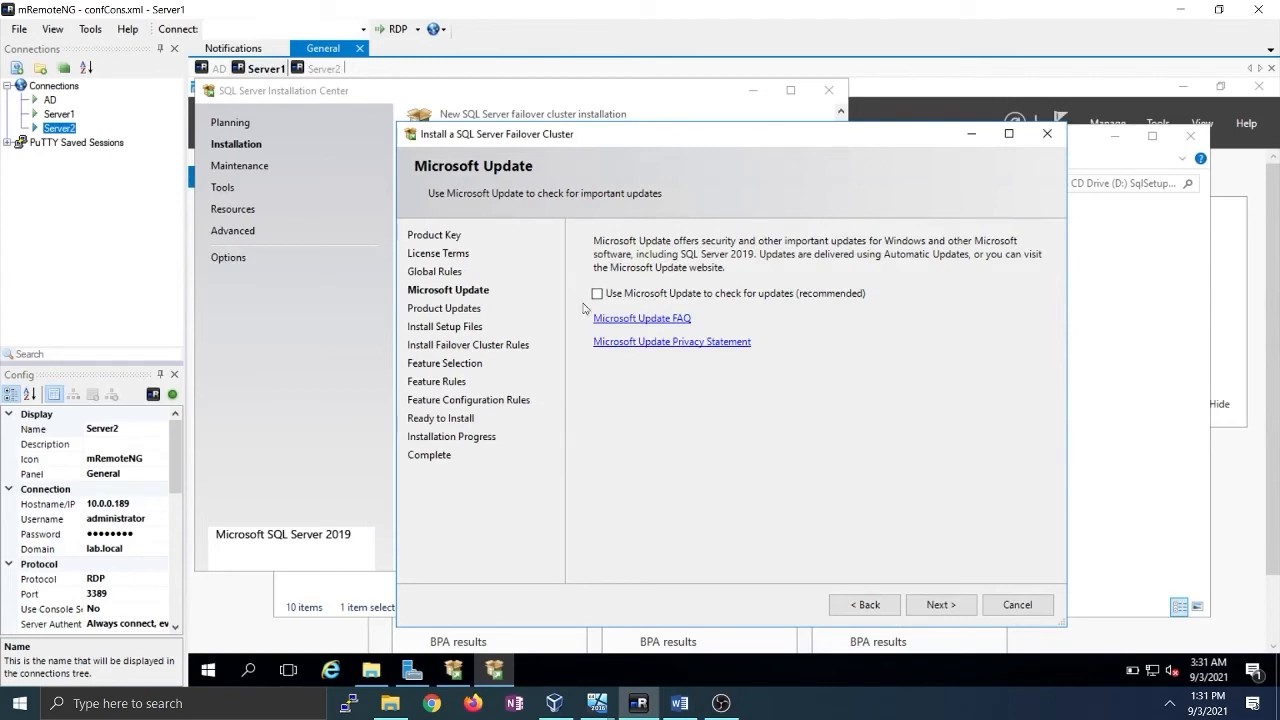
{"action": "left_click", "coordinate": [930, 606]}
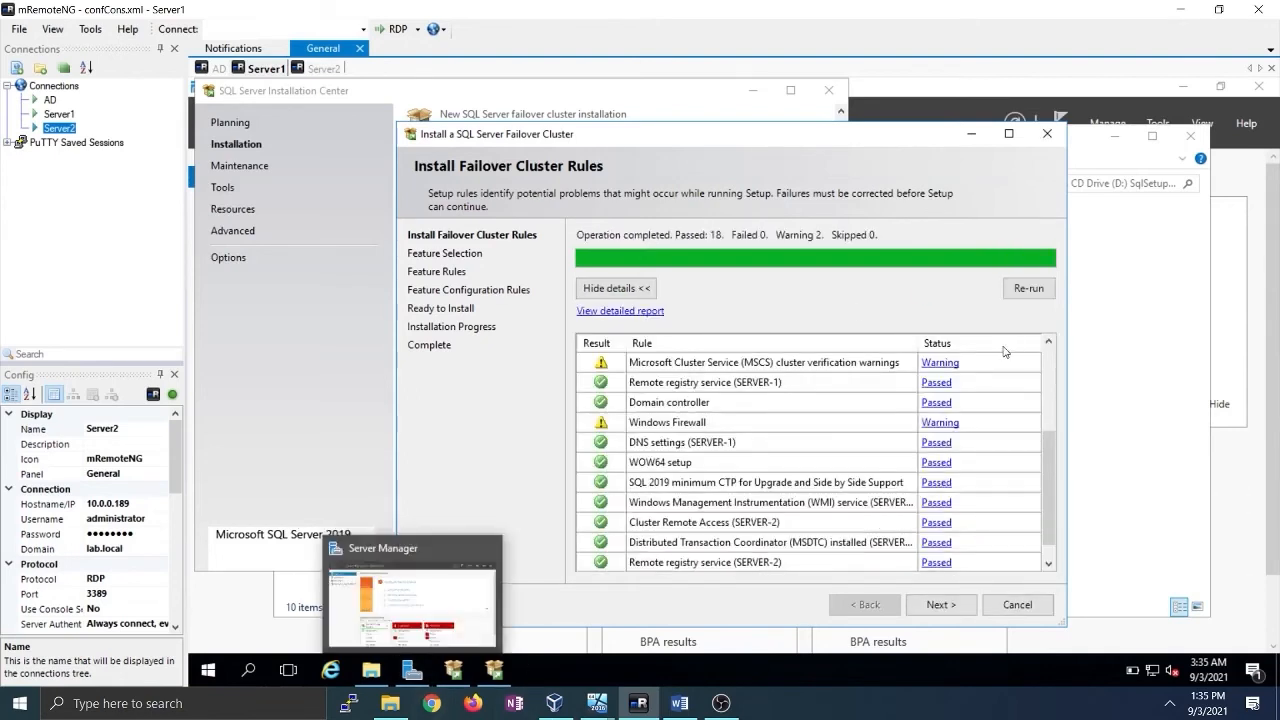
Continue past the failover cluster rules and include Database Engine Services with its replication, full-text and data quality features in the installation
{"action": "left_click", "coordinate": [943, 604]}
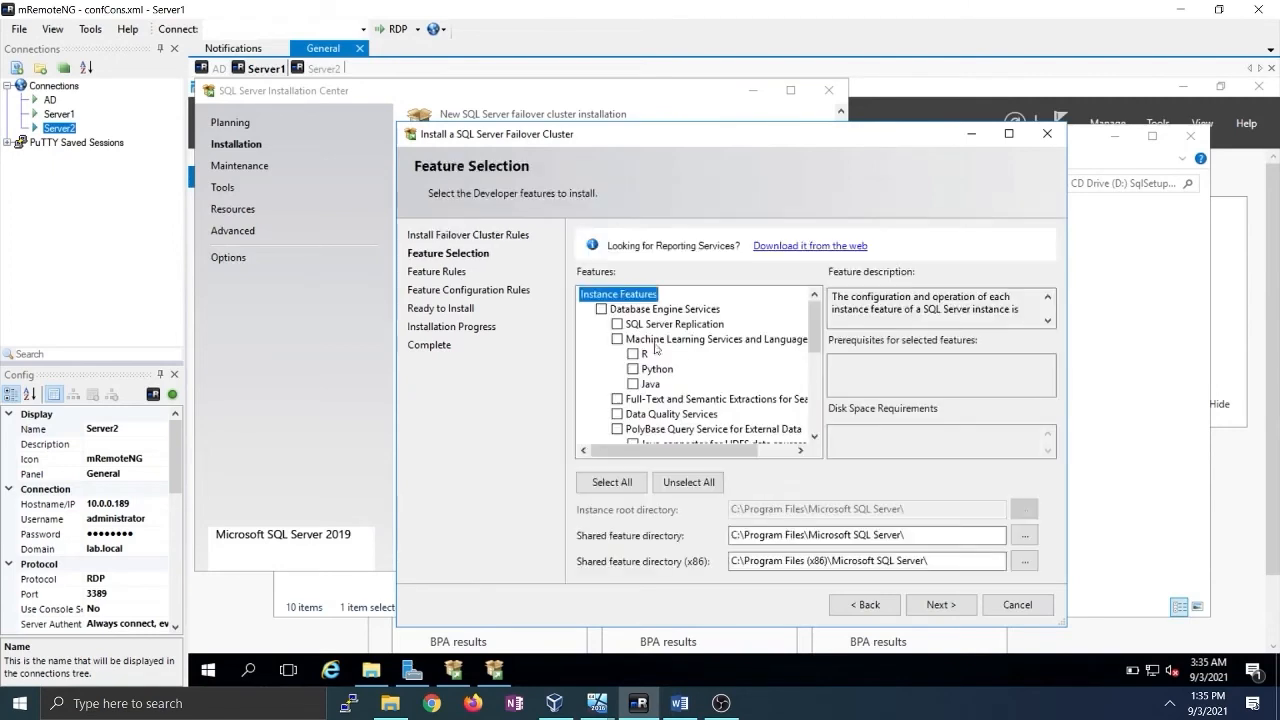
{"action": "left_click", "coordinate": [601, 309]}
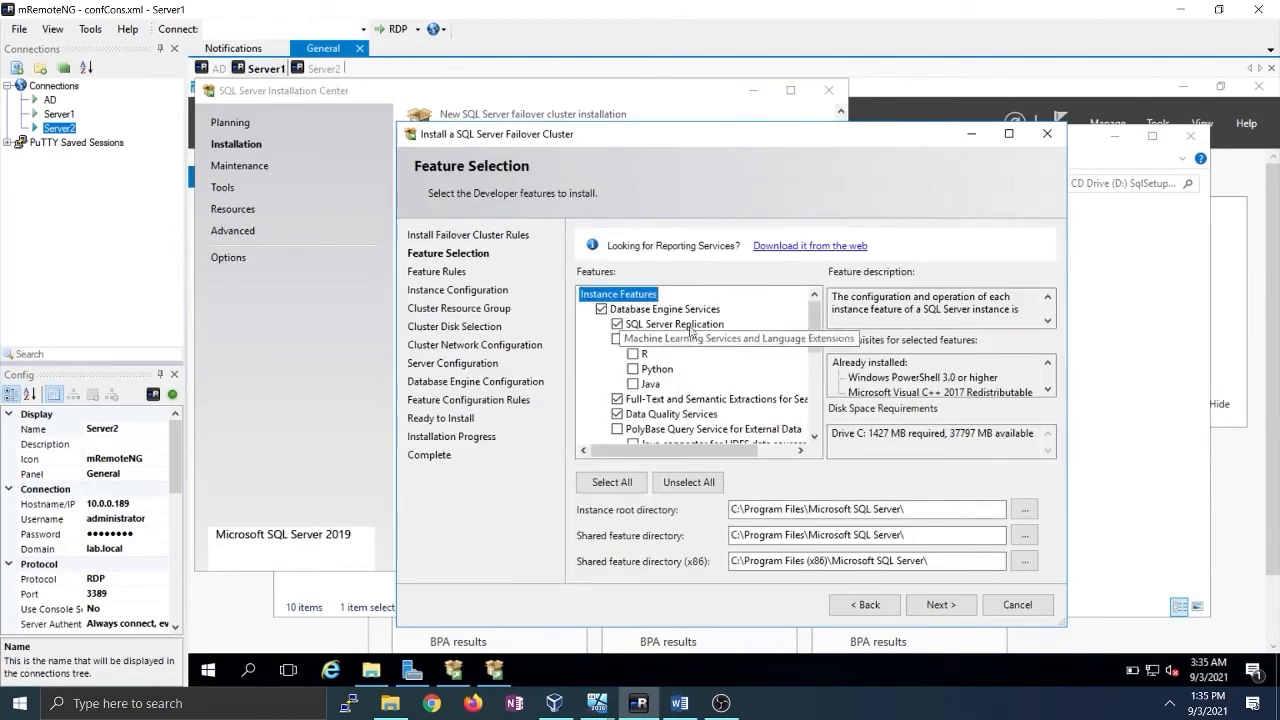
{"action": "left_click", "coordinate": [940, 605]}
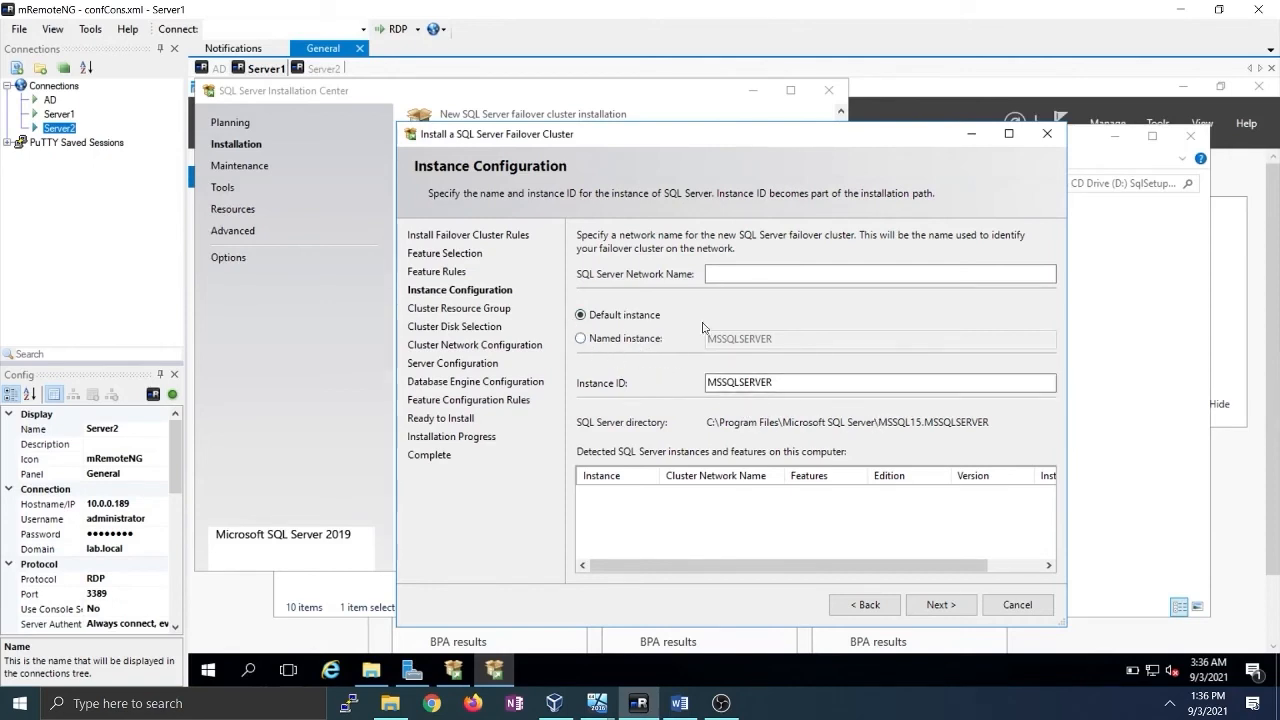
Name the SQL Server network SQL-instance, keep the default instance with ID MSSQLSERVER, and continue
{"action": "left_click", "coordinate": [775, 276]}
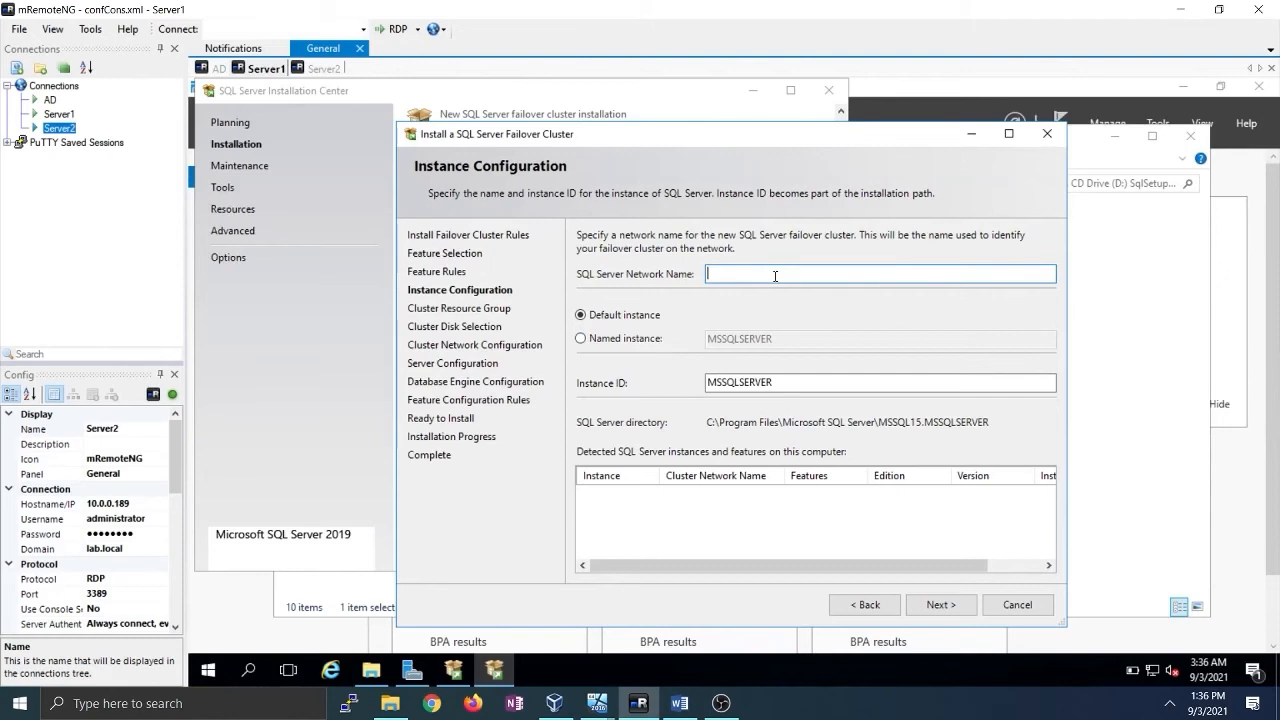
{"action": "type", "text": "CQL"}
{"action": "key", "text": "BackSpace"}
{"action": "key", "text": "BackSpace"}
{"action": "type", "text": "C"}
{"action": "key", "text": "BackSpace"}
{"action": "key", "text": "BackSpace"}
{"action": "key", "text": "BackSpace"}
{"action": "key", "text": "BackSpace"}
{"action": "key", "text": "BackSpace"}
{"action": "key", "text": "BackSpace"}
{"action": "key", "text": "BackSpace"}
{"action": "key", "text": "BackSpace"}
{"action": "key", "text": "BackSpace"}
{"action": "key", "text": "BackSpace"}
{"action": "key", "text": "BackSpace"}
{"action": "type", "text": "SQL0"}
{"action": "key", "text": "BackSpace"}
{"action": "type", "text": "-instance"}
{"action": "left_click", "coordinate": [944, 604]}
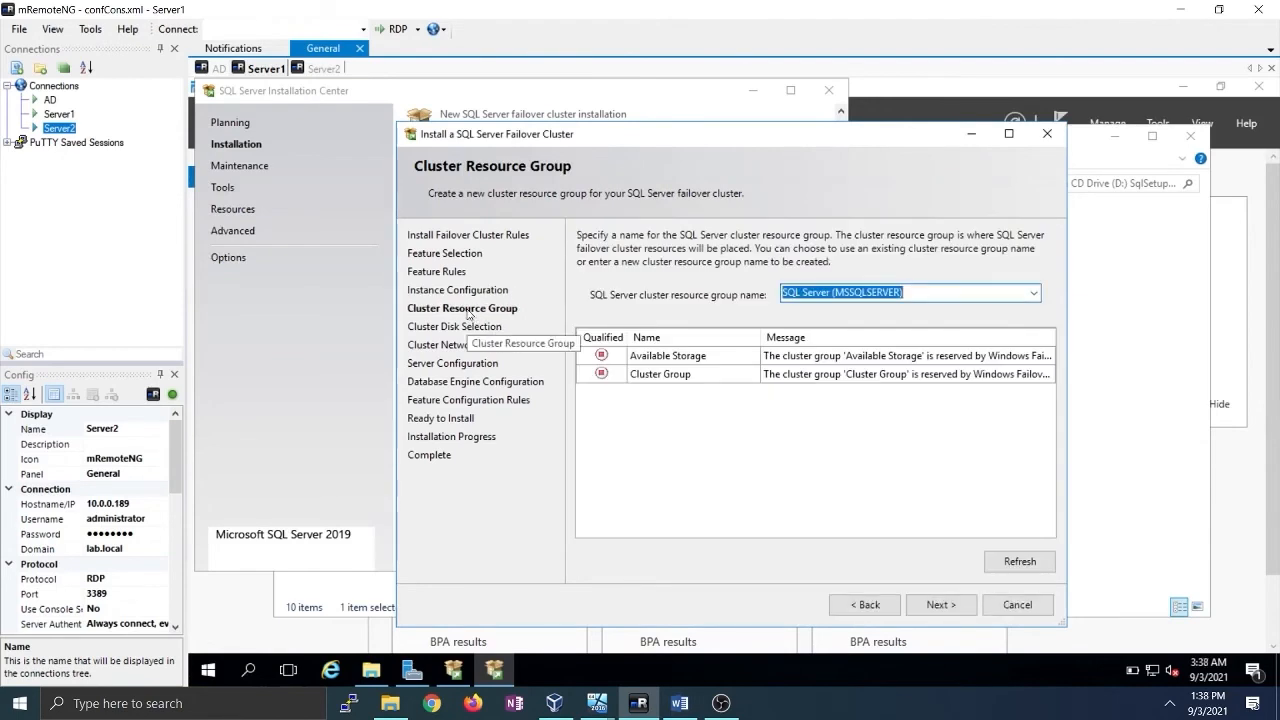
Keep SQL Server (MSSQLSERVER) as the cluster resource group and Cluster Disk 1 as the shared disk
{"action": "left_click", "coordinate": [854, 388]}
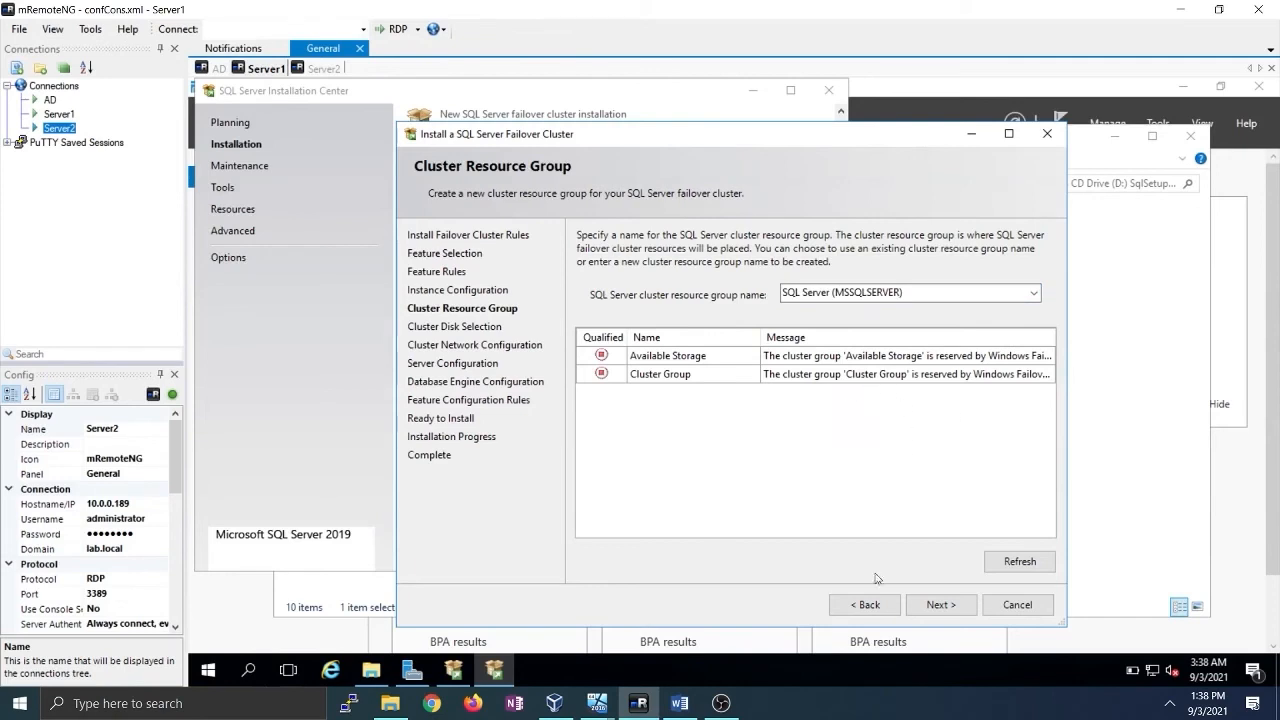
{"action": "left_click", "coordinate": [943, 610]}
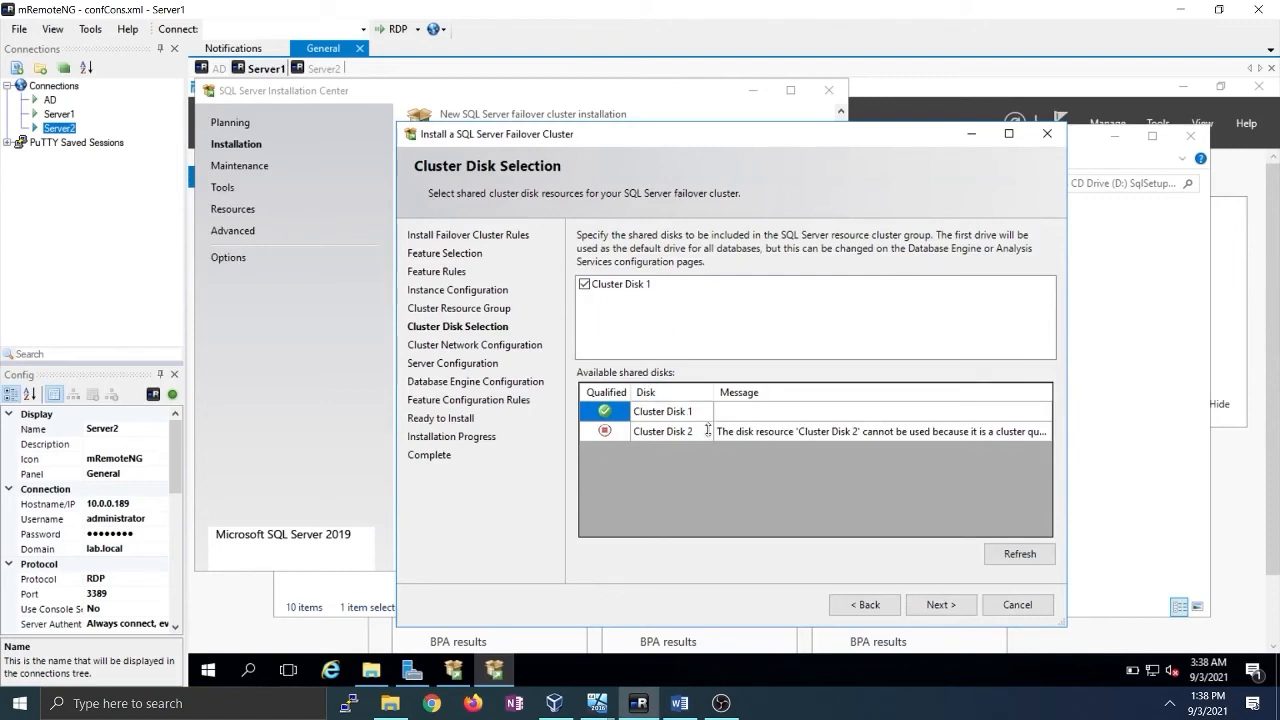
{"action": "left_click", "coordinate": [935, 605]}
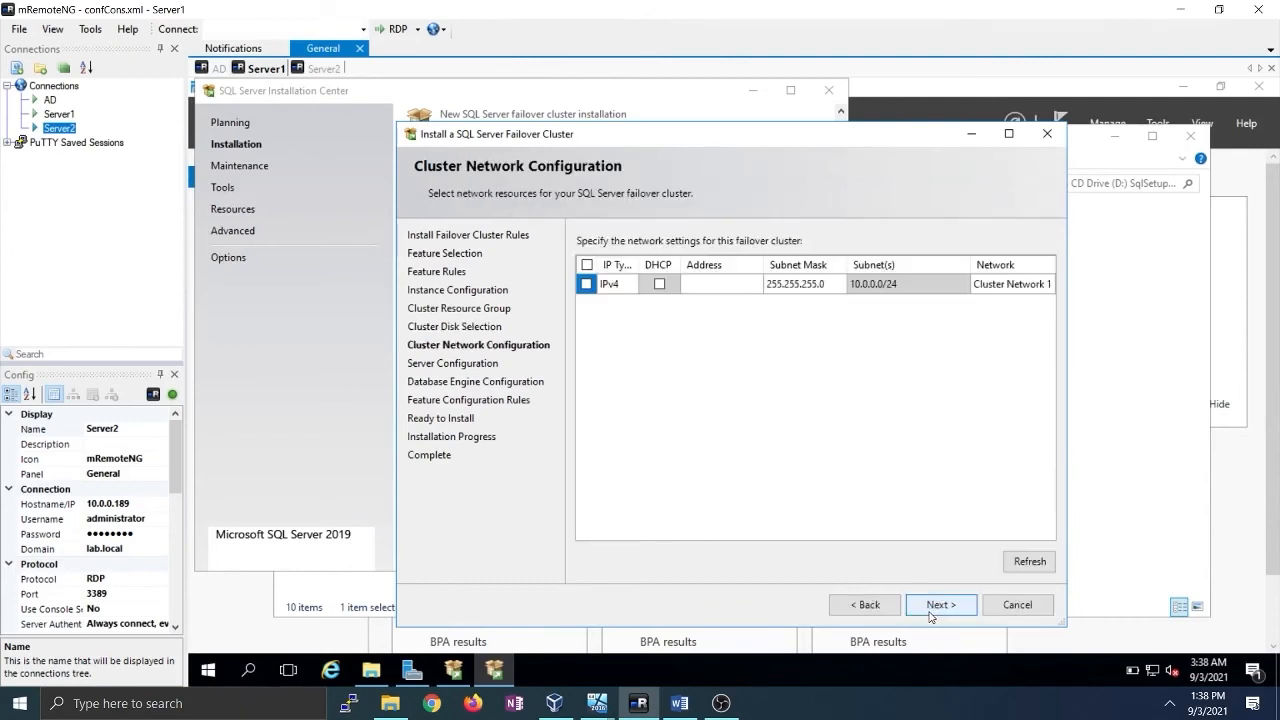
Enable the IPv4 entry on Cluster Network 1 with the static address 10.0.0.200 and continue
{"action": "left_click", "coordinate": [586, 286]}
{"action": "left_click", "coordinate": [720, 288]}
{"action": "type", "text": "10.0.0.200"}
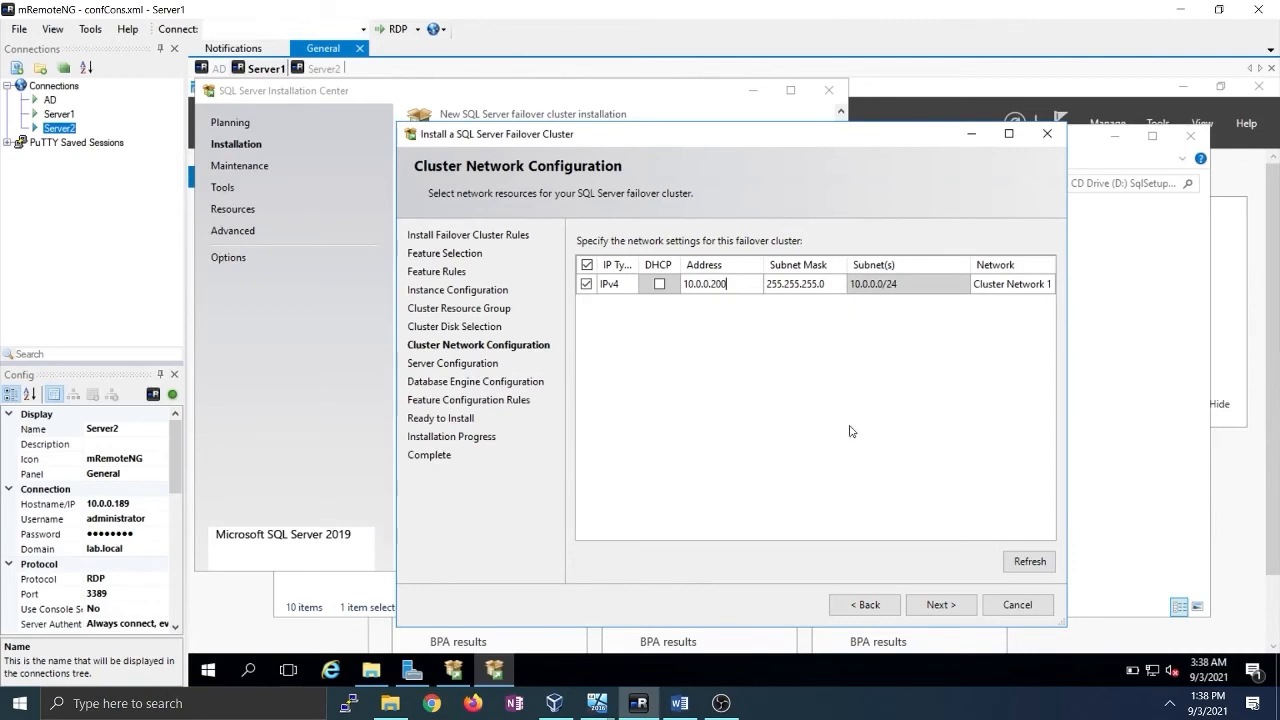
{"action": "left_click", "coordinate": [951, 608]}
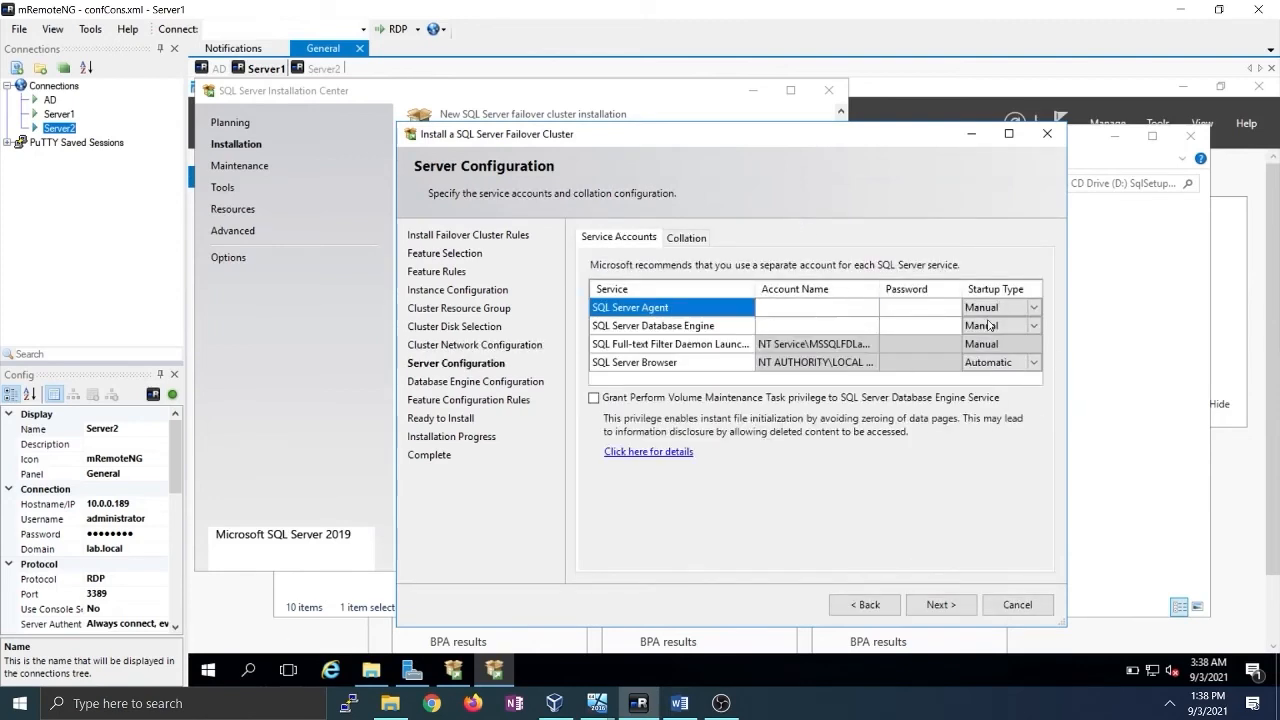
Set the SQL Server Agent service to run as LAB\administrator and enter the account password
{"action": "left_click", "coordinate": [856, 307]}
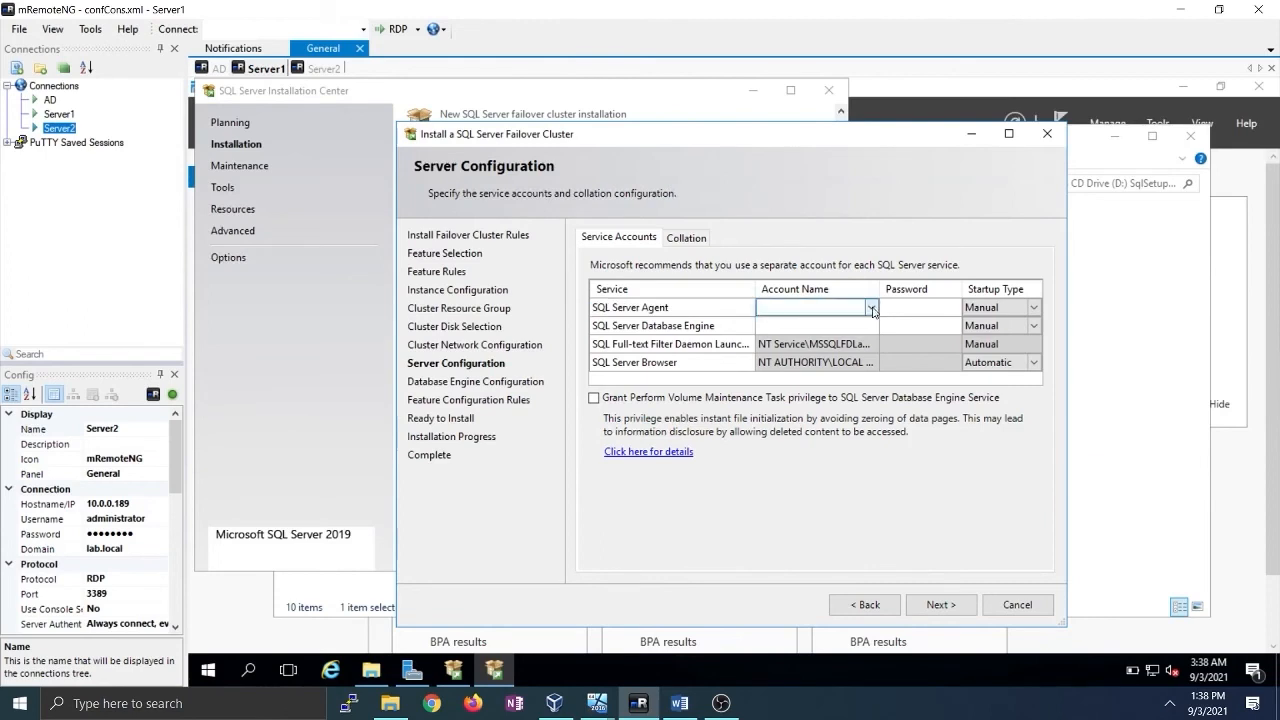
{"action": "left_click", "coordinate": [872, 308]}
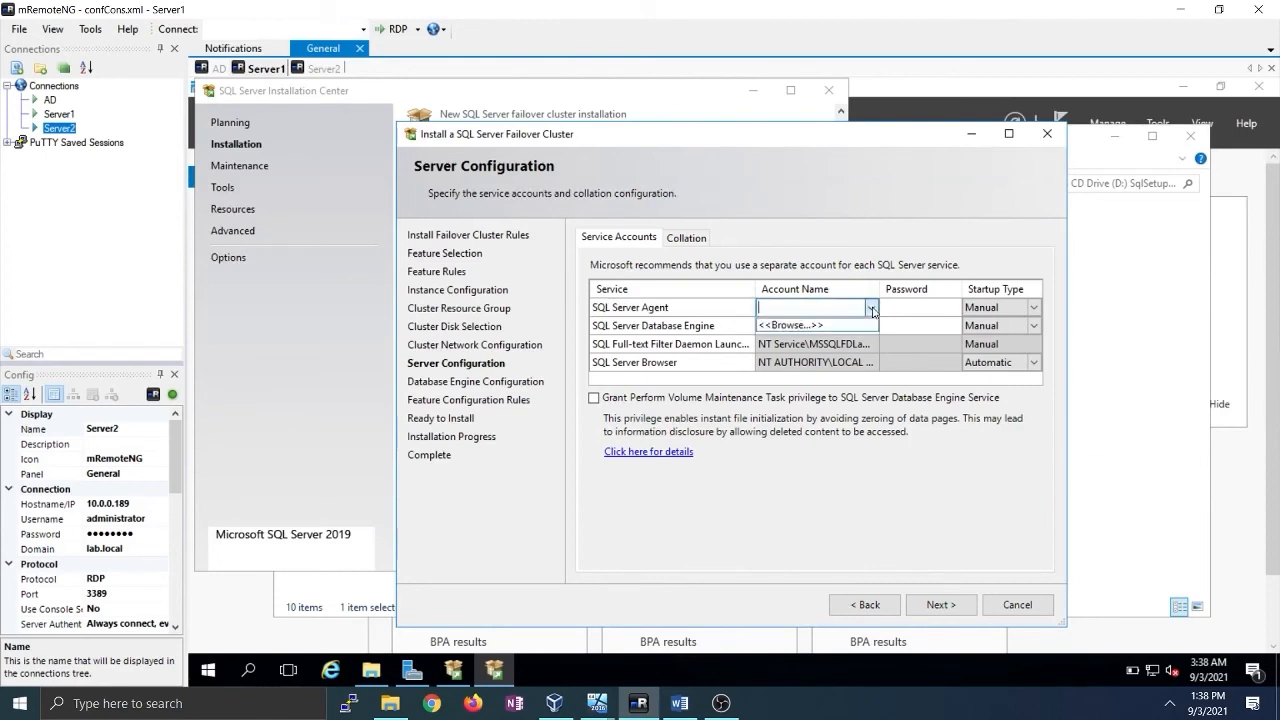
{"action": "left_click", "coordinate": [790, 325]}
{"action": "type", "text": "admin"}
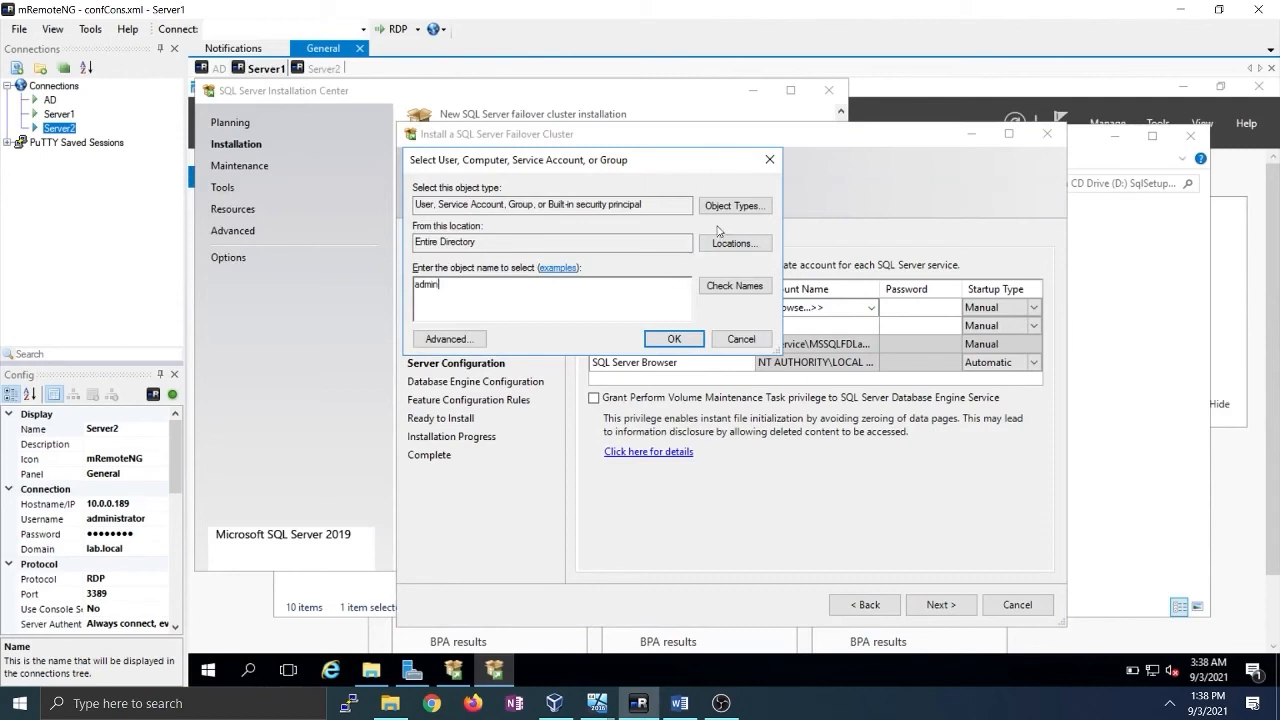
{"action": "left_click", "coordinate": [740, 290]}
{"action": "left_click", "coordinate": [674, 339]}
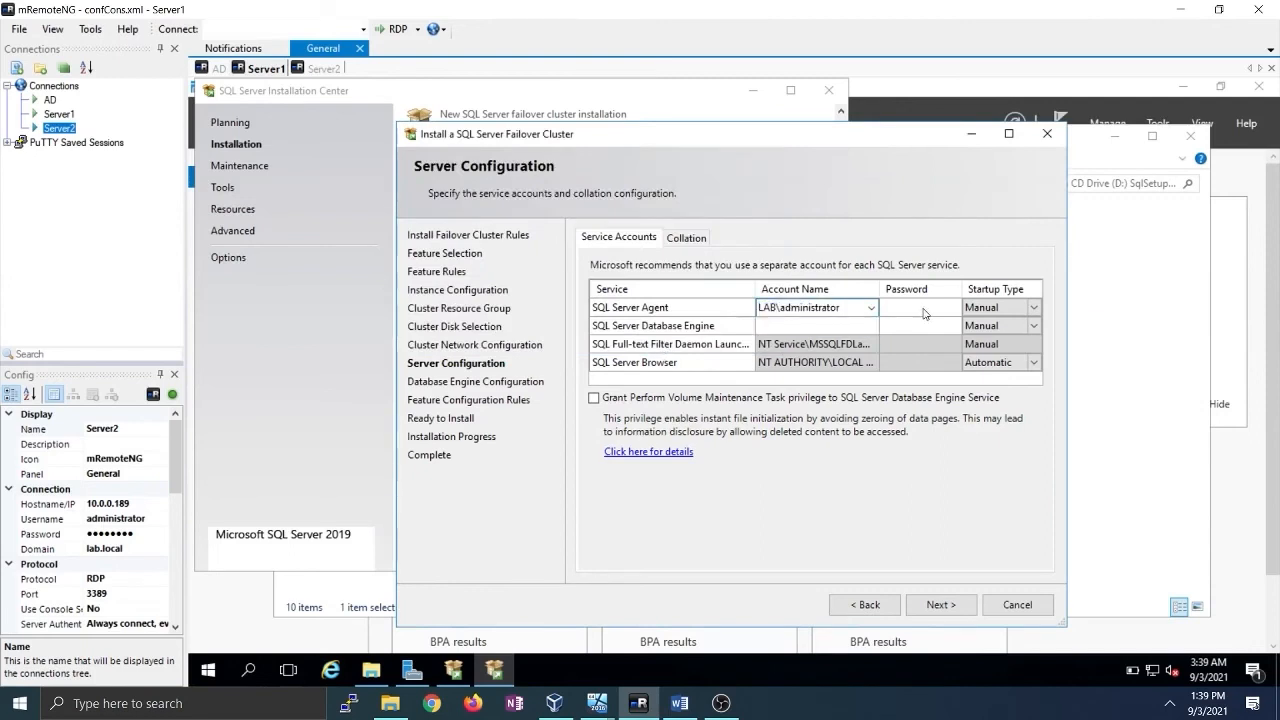
{"action": "left_click", "coordinate": [917, 308]}
{"action": "type", "text": "P•••••••"}
Set the SQL Server Database Engine service to run as LAB\administrator, enter the account password, and continue
{"action": "left_click", "coordinate": [834, 327]}
{"action": "left_click", "coordinate": [871, 326]}
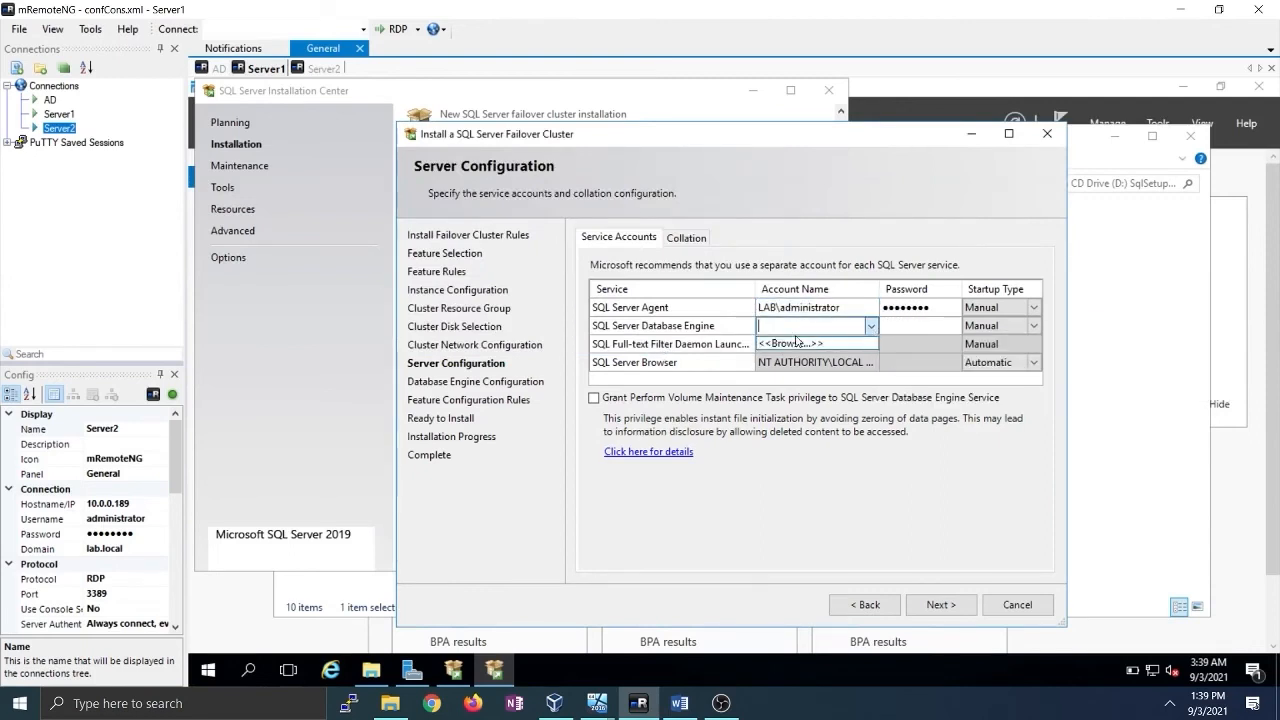
{"action": "left_click", "coordinate": [812, 344]}
{"action": "type", "text": "ad"}
{"action": "left_click", "coordinate": [733, 288]}
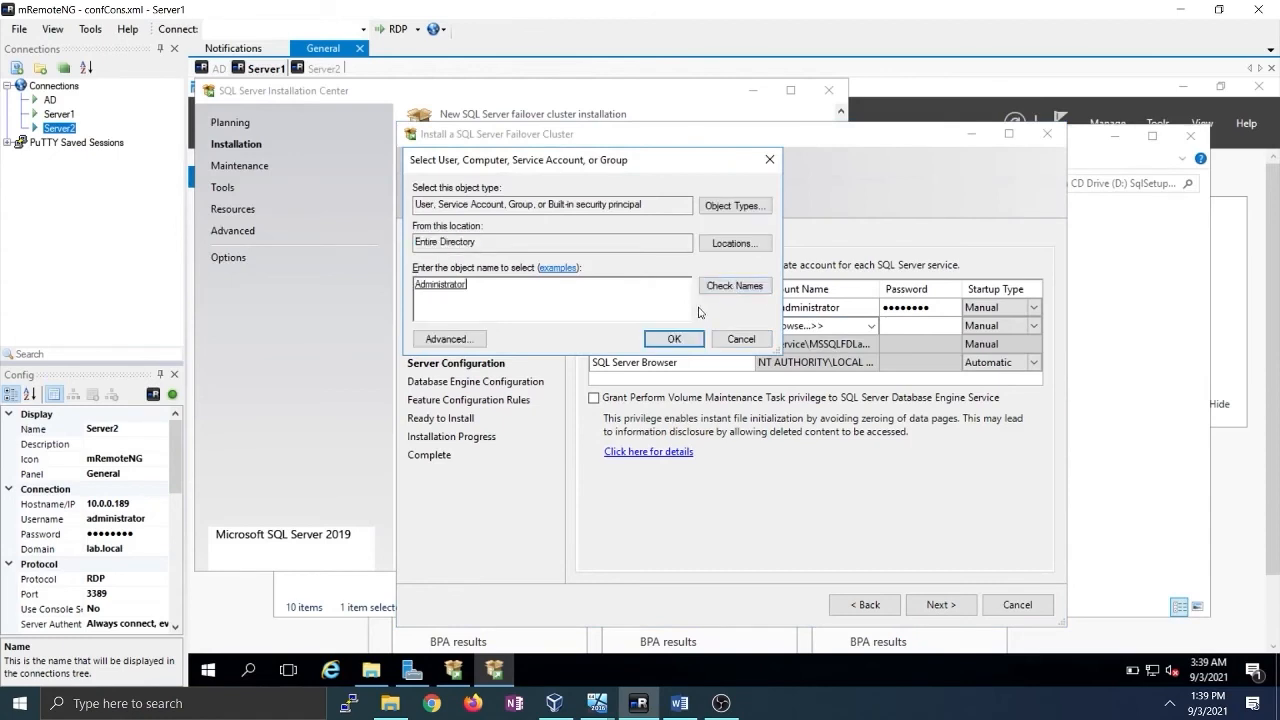
{"action": "left_click", "coordinate": [674, 339]}
{"action": "left_click", "coordinate": [897, 325]}
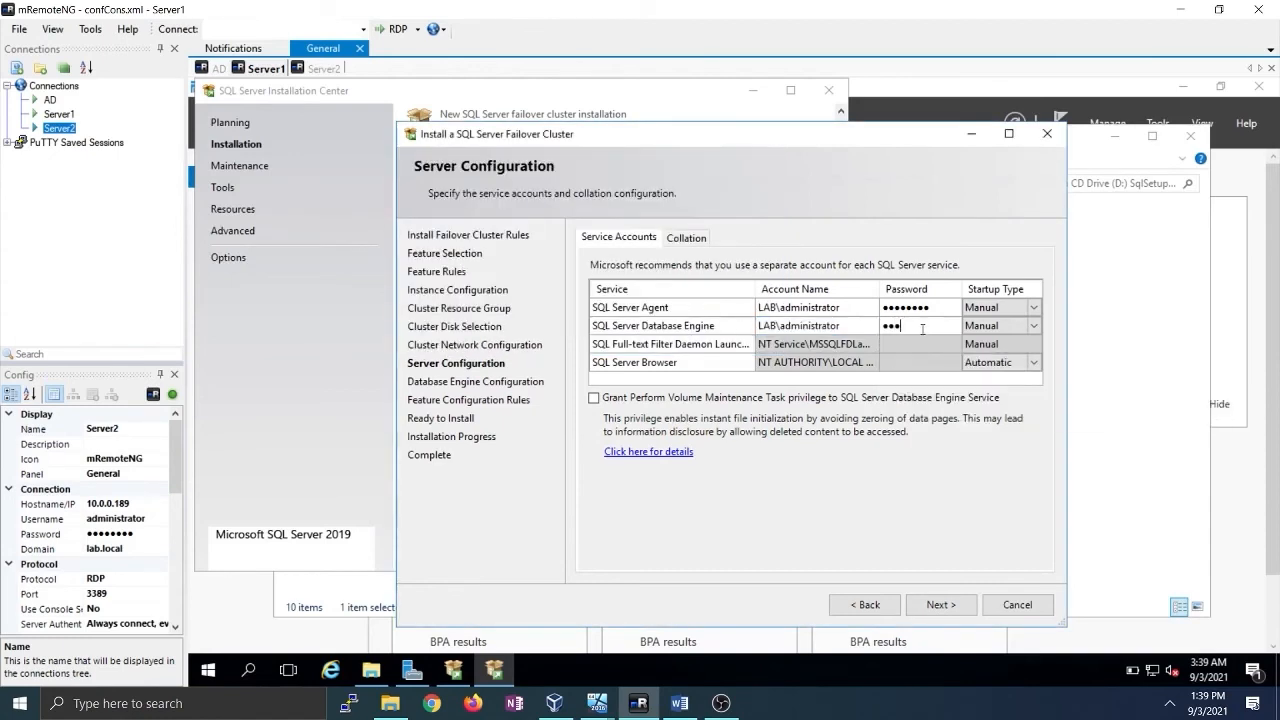
{"action": "type", "text": "••••"}
{"action": "key", "text": "BackSpace"}
{"action": "key", "text": "BackSpace"}
{"action": "key", "text": "BackSpace"}
{"action": "key", "text": "BackSpace"}
{"action": "key", "text": "Caps_Lock"}
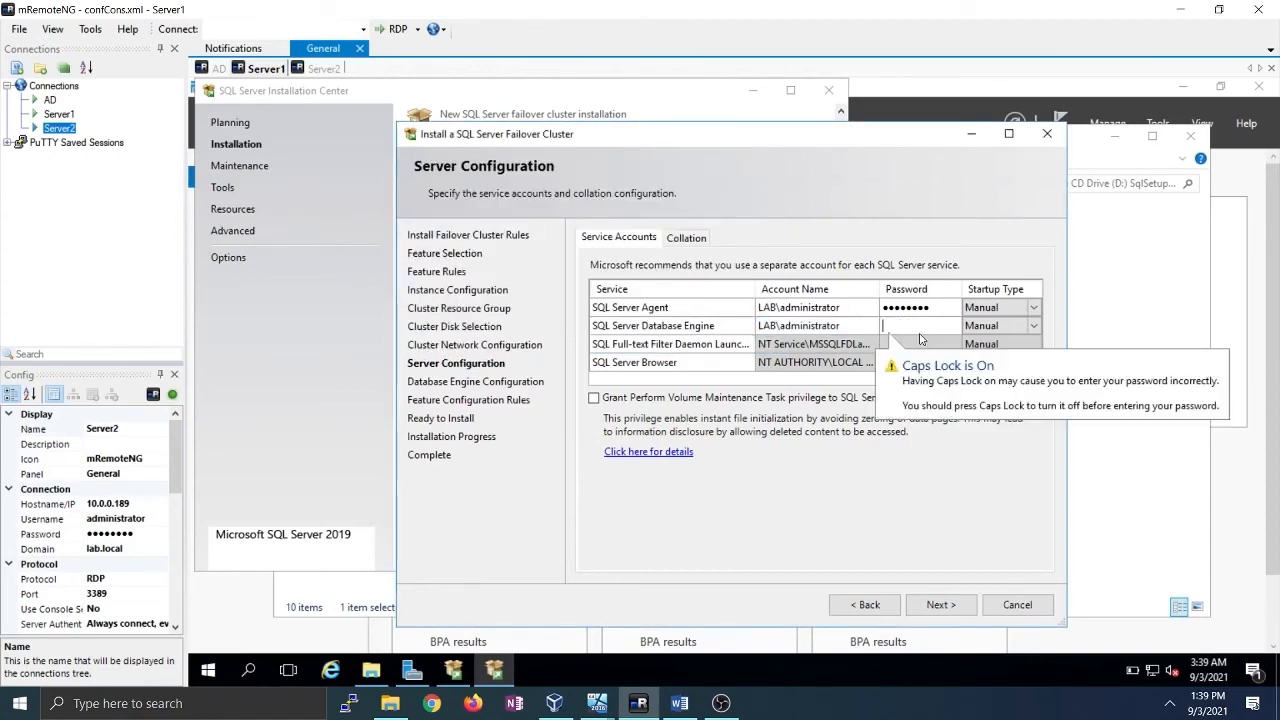
{"action": "type", "text": "••••••••"}
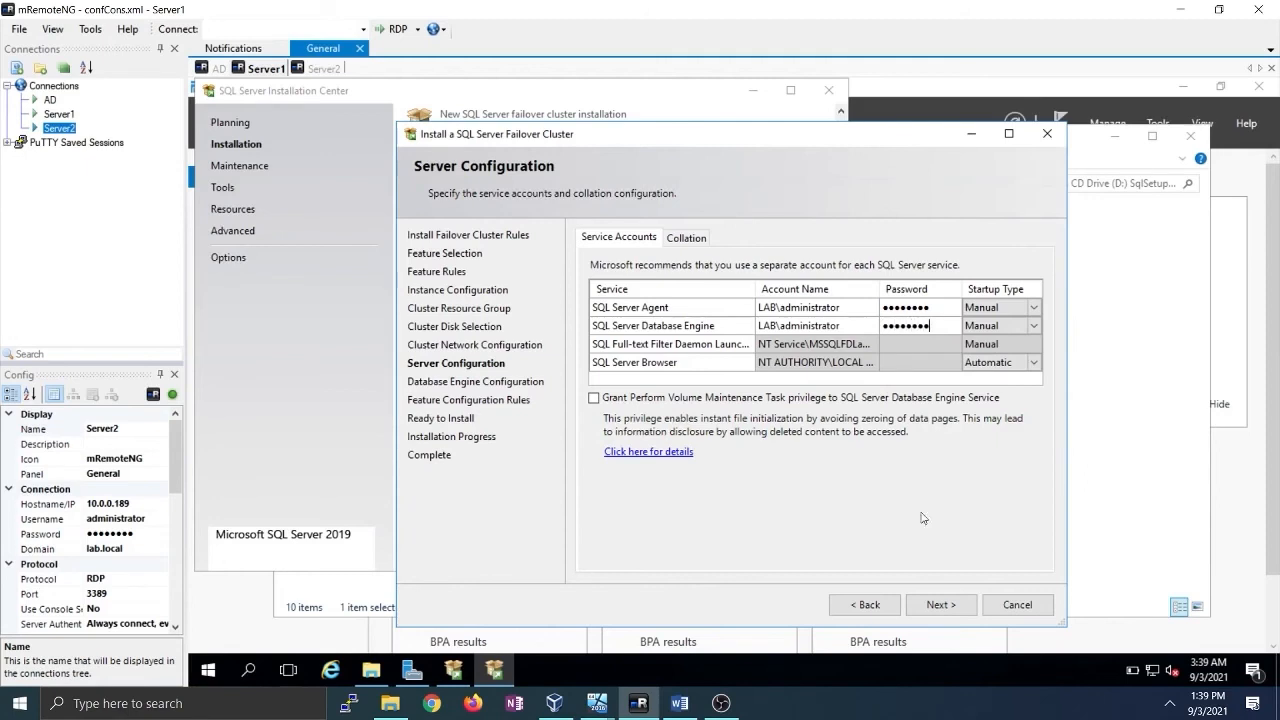
{"action": "left_click", "coordinate": [950, 608]}
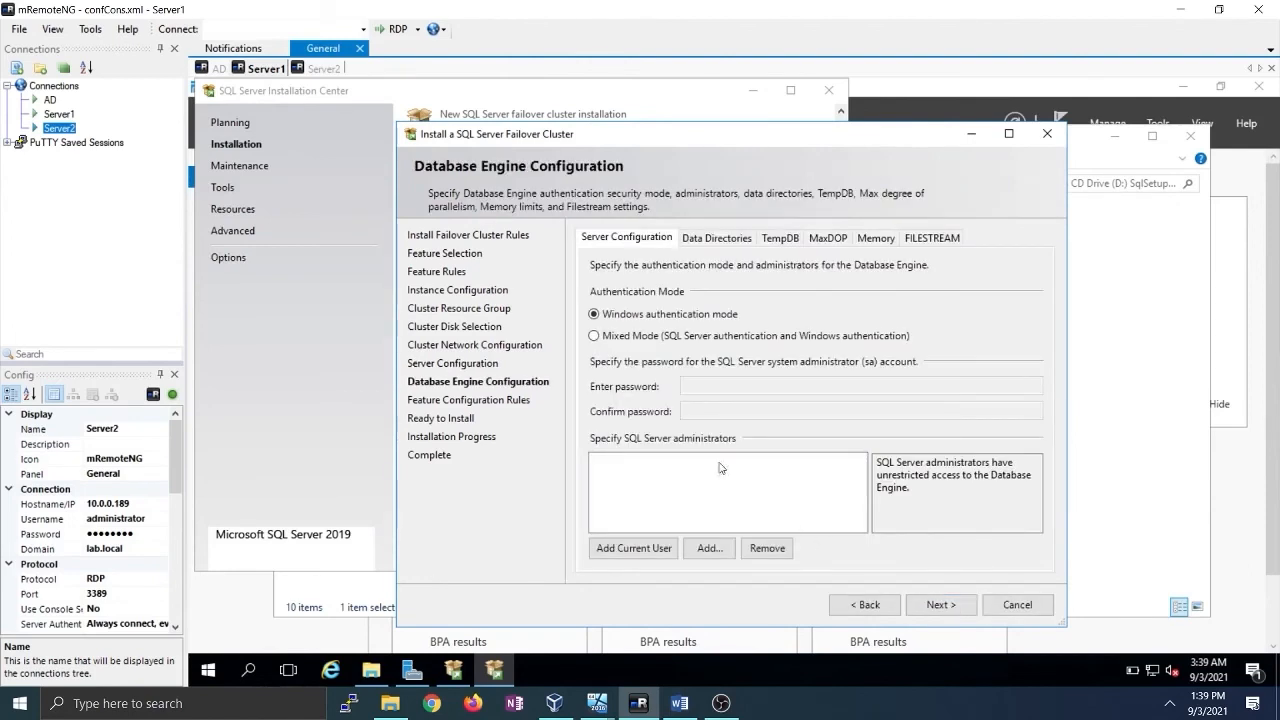
Set the Database Engine to Mixed Mode authentication and add the current user as a SQL Server administrator
{"action": "left_click", "coordinate": [641, 339]}
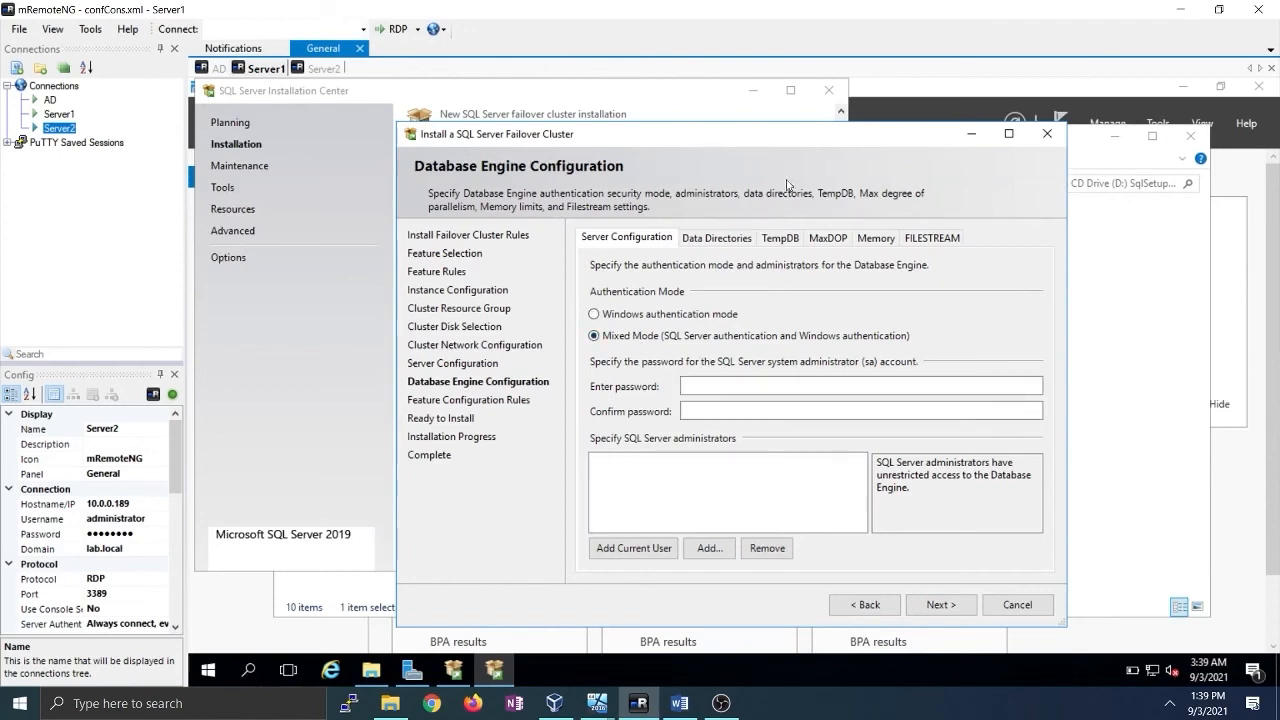
{"action": "left_click", "coordinate": [725, 388]}
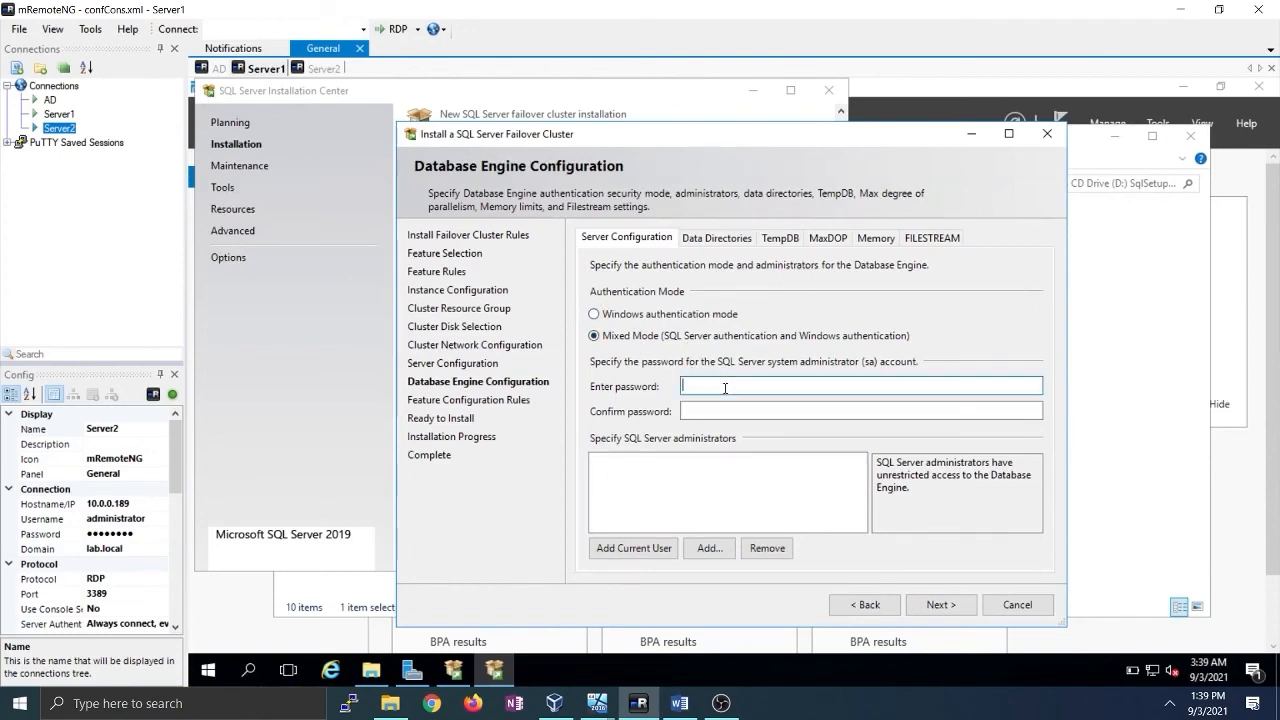
{"action": "left_click", "coordinate": [633, 548]}
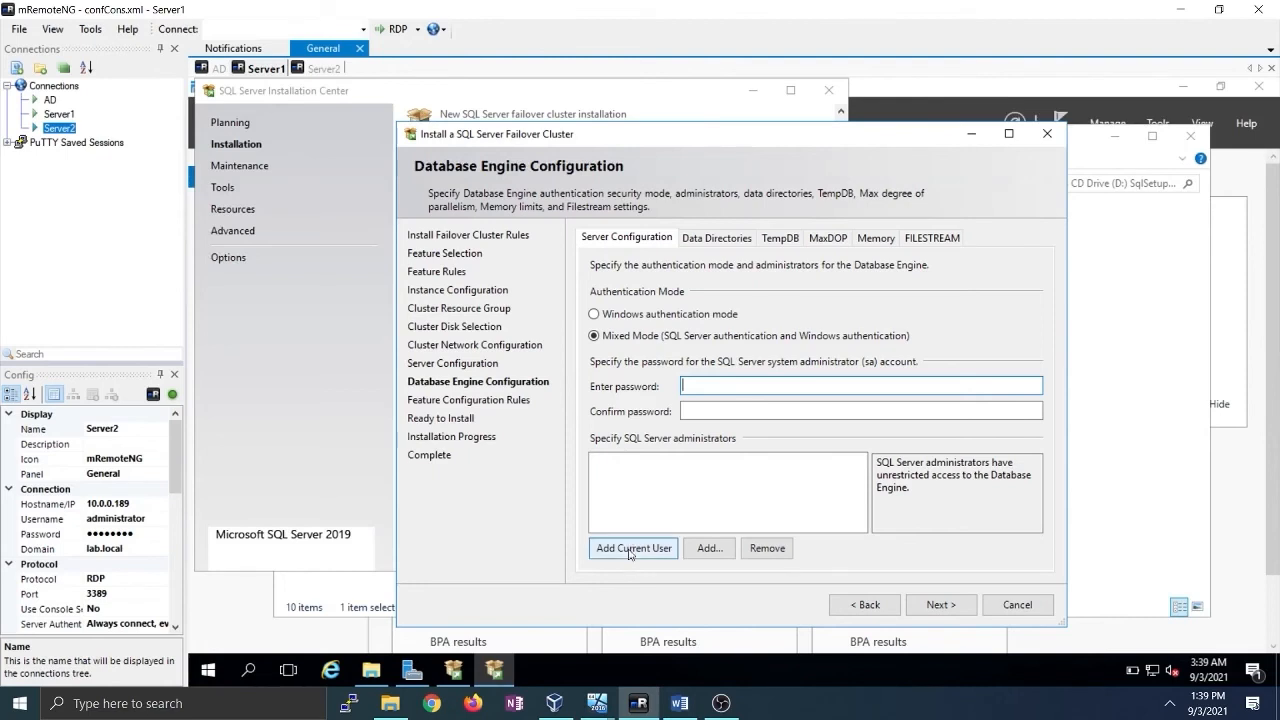
Enter and confirm the sa account password and continue to the Ready to Install page
{"action": "left_click", "coordinate": [757, 388]}
{"action": "type", "text": "****"}
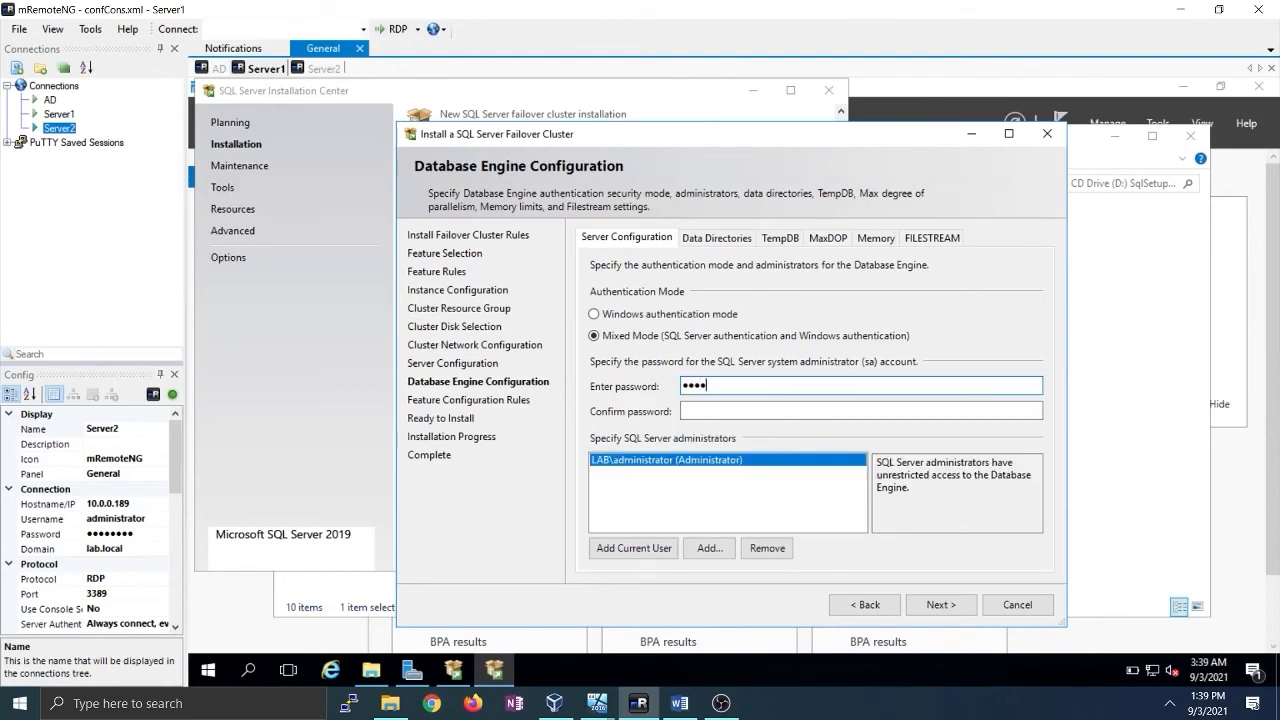
{"action": "type", "text": "****"}
{"action": "key", "text": "Tab"}
{"action": "type", "text": "****"}
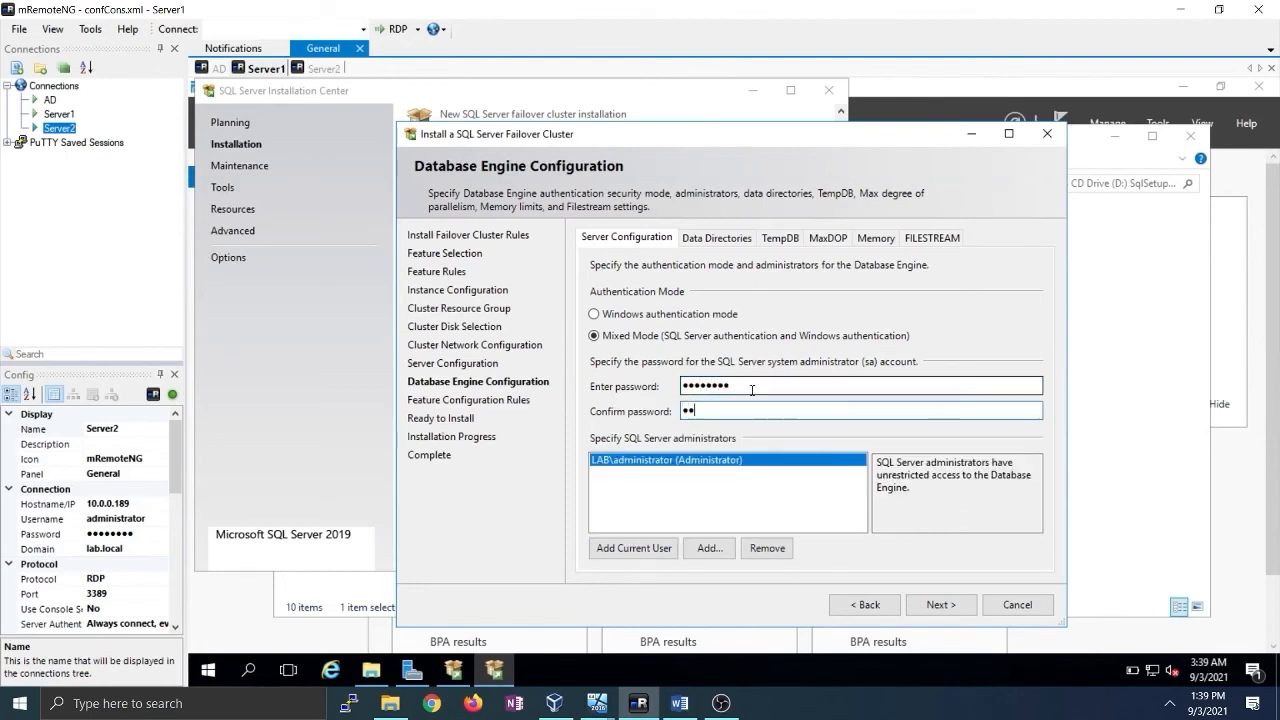
{"action": "type", "text": "****"}
{"action": "left_click", "coordinate": [940, 604]}
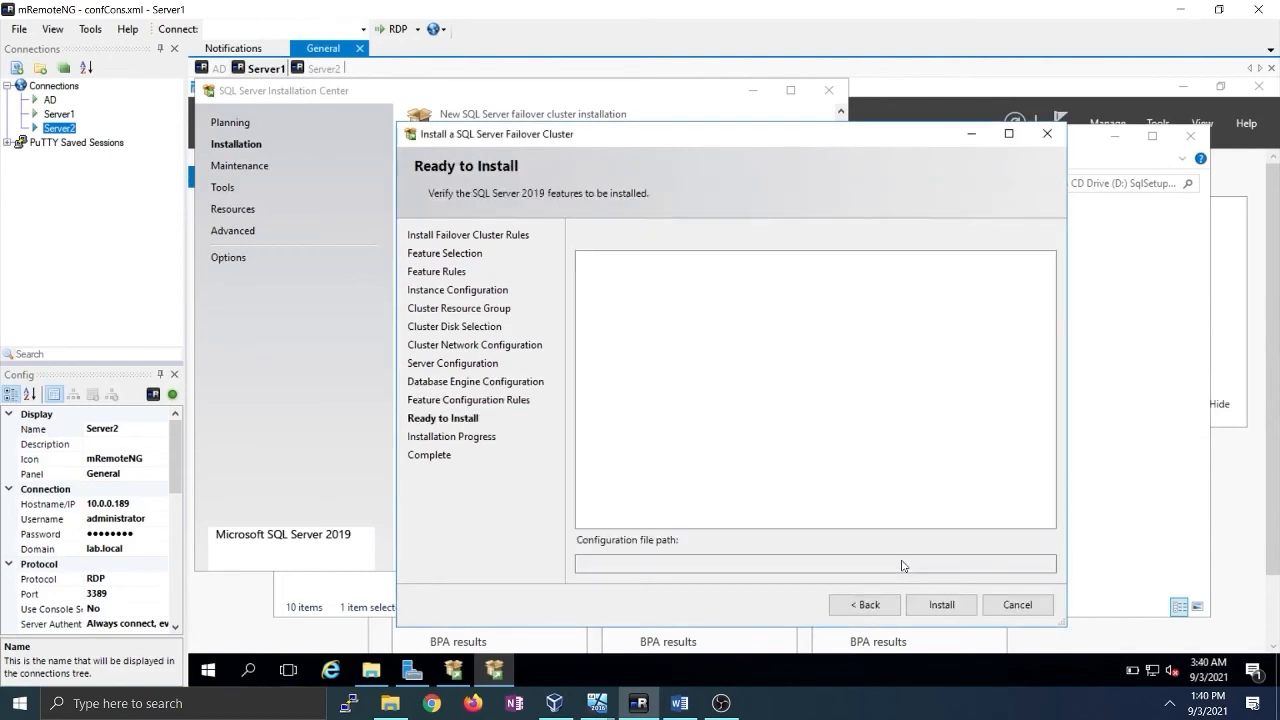
Install the SQL Server failover cluster, then close the finished wizard and the SQL Server Installation Center
{"action": "left_click", "coordinate": [934, 605]}
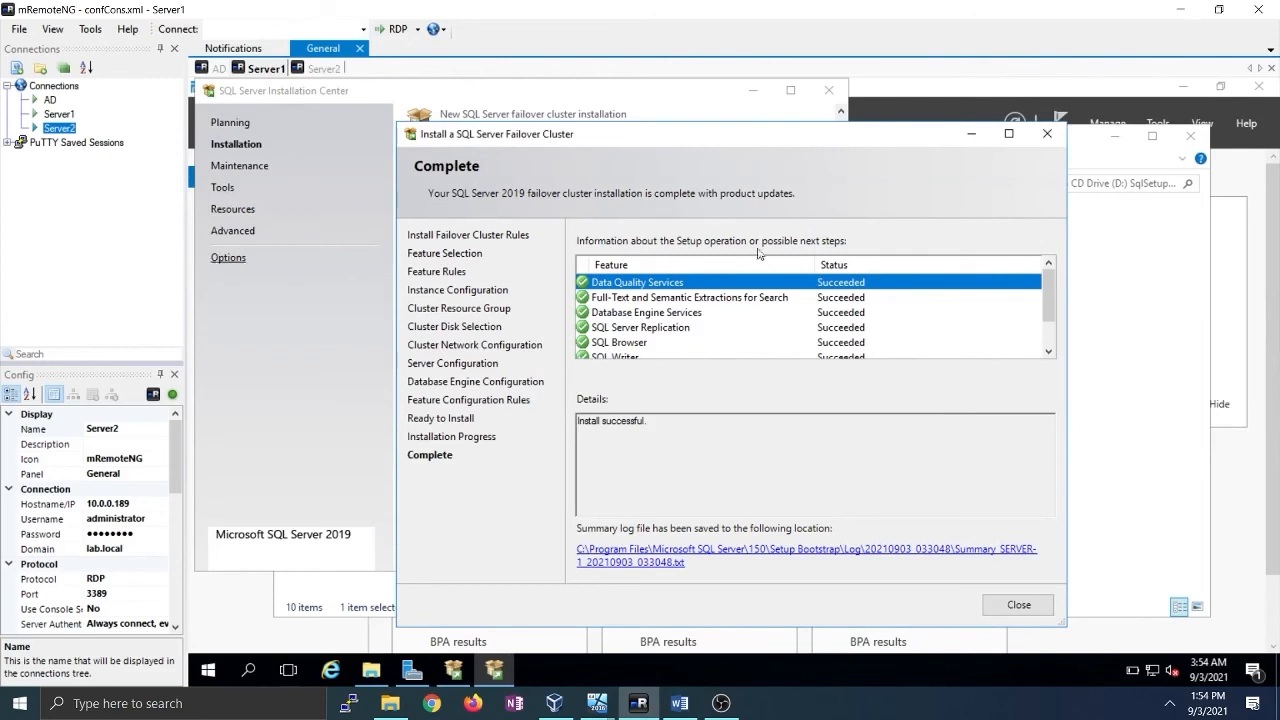
{"action": "left_click", "coordinate": [1018, 604]}
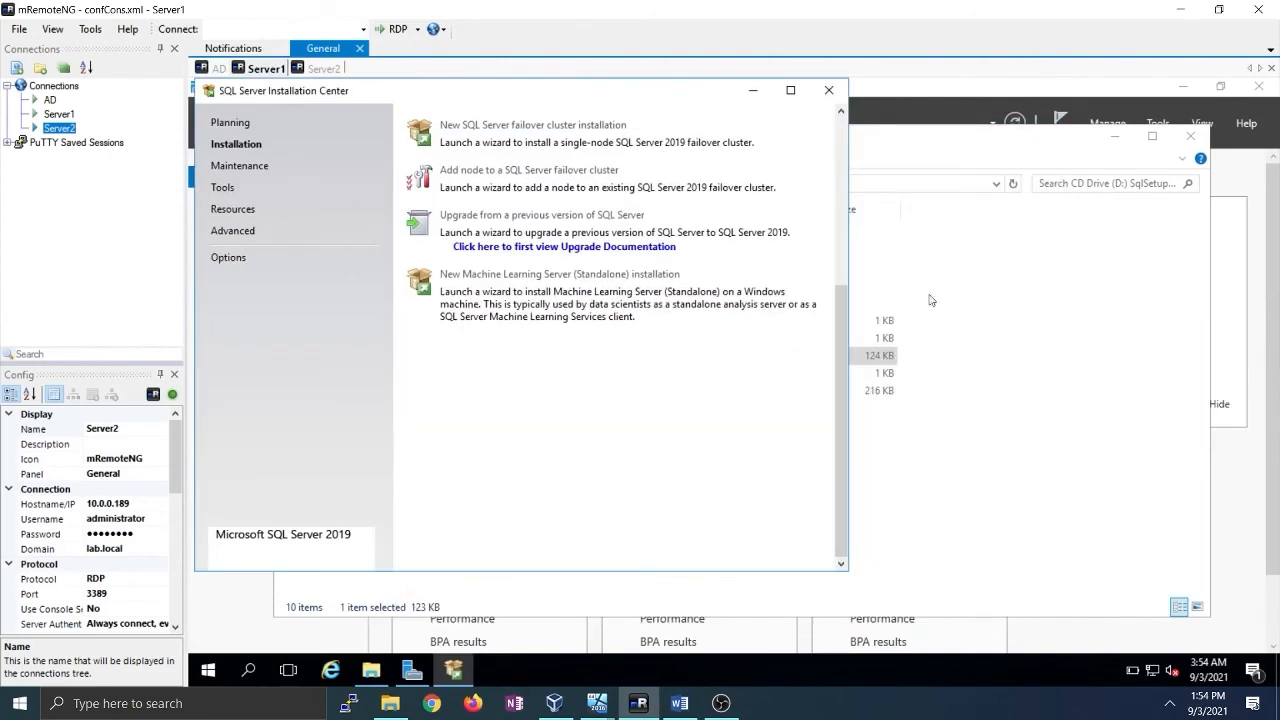
{"action": "left_click", "coordinate": [828, 90]}
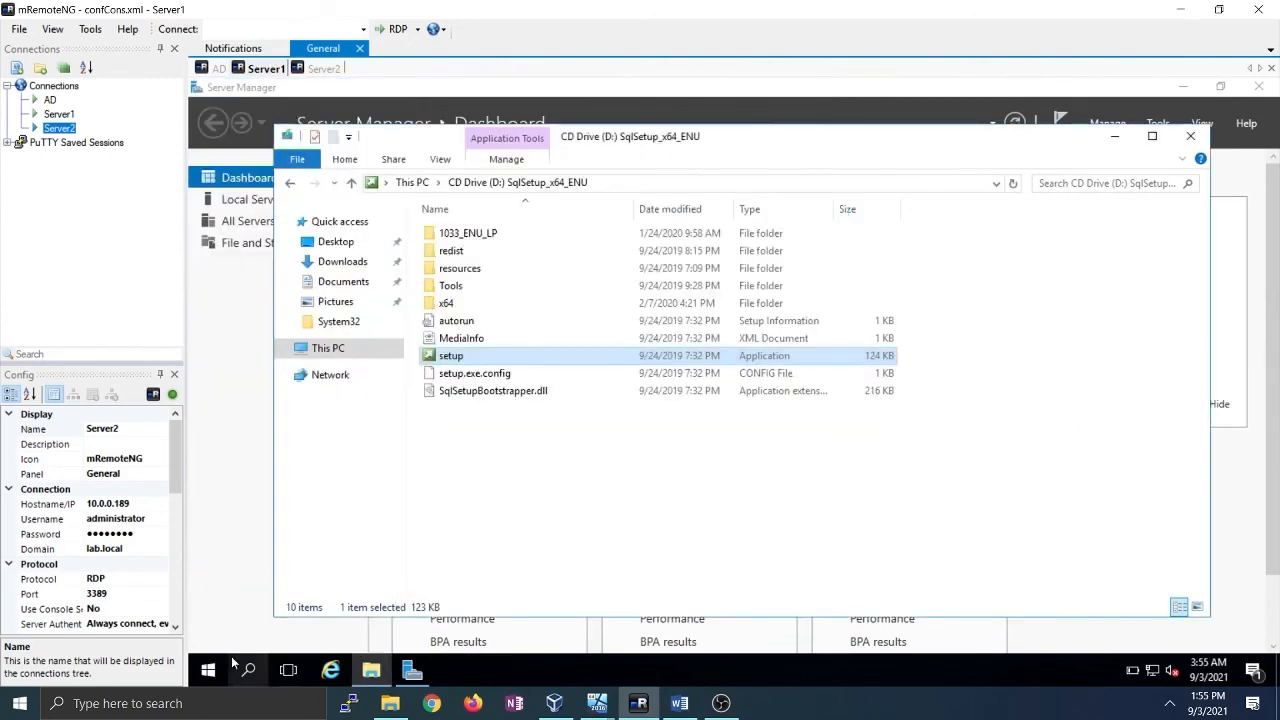
Open Failover Cluster Manager on Server1 by running cluadmin.msc
{"action": "right_click", "coordinate": [208, 670]}
{"action": "left_click", "coordinate": [247, 588]}
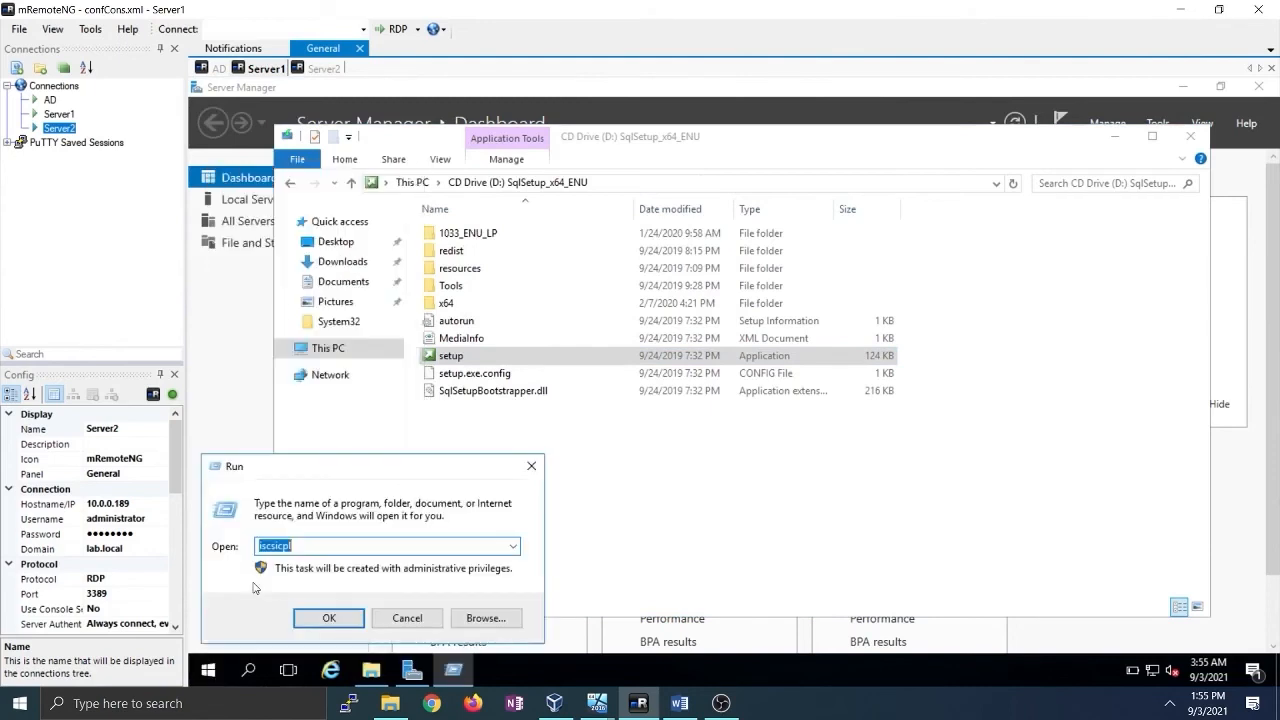
{"action": "type", "text": "clua"}
{"action": "key", "text": "Down"}
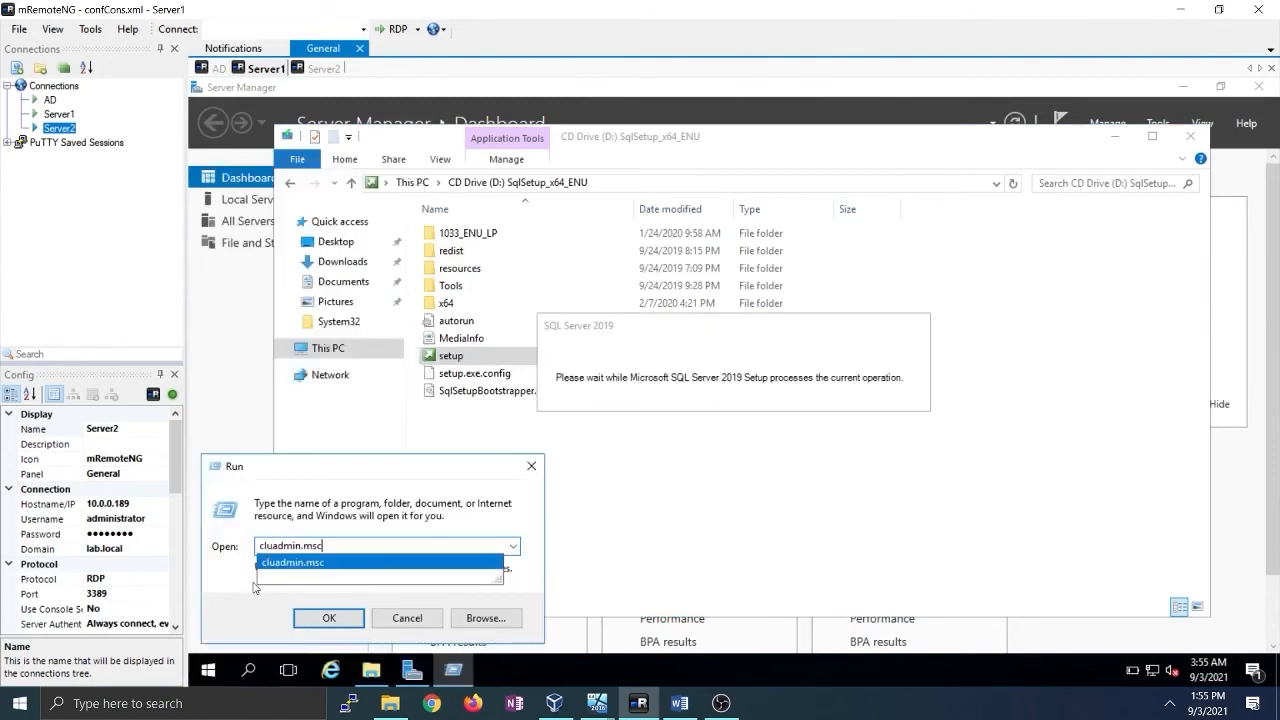
{"action": "key", "text": "Return"}
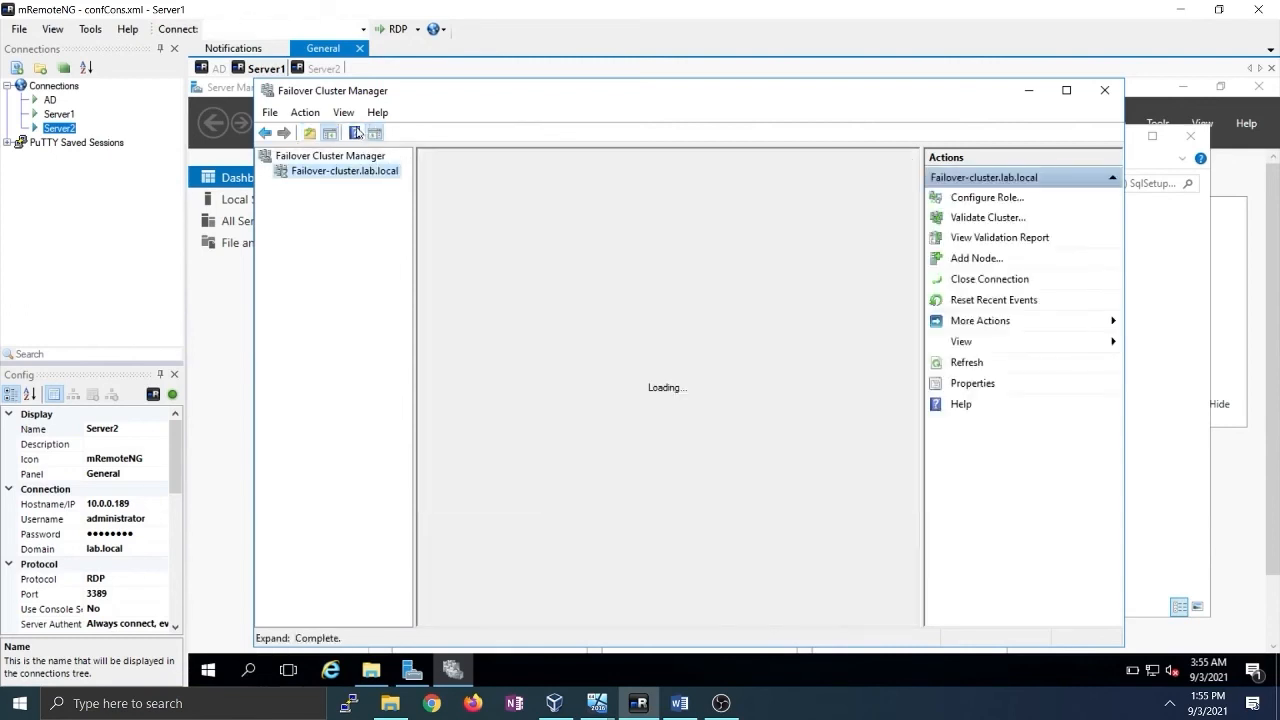
Examine the summary of the SQL Server (MSSQLSERVER) role under the roles of Failover-cluster.lab.local
{"action": "left_click", "coordinate": [265, 172]}
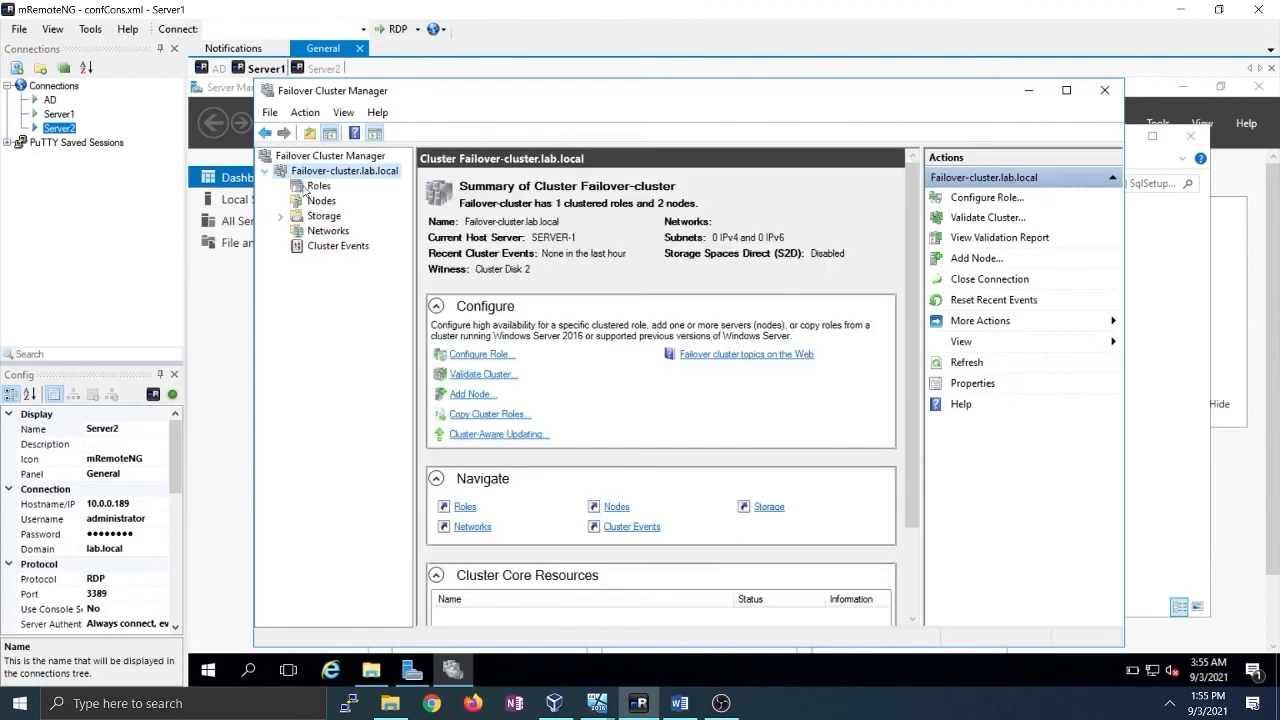
{"action": "left_click", "coordinate": [308, 187]}
{"action": "left_click", "coordinate": [317, 186]}
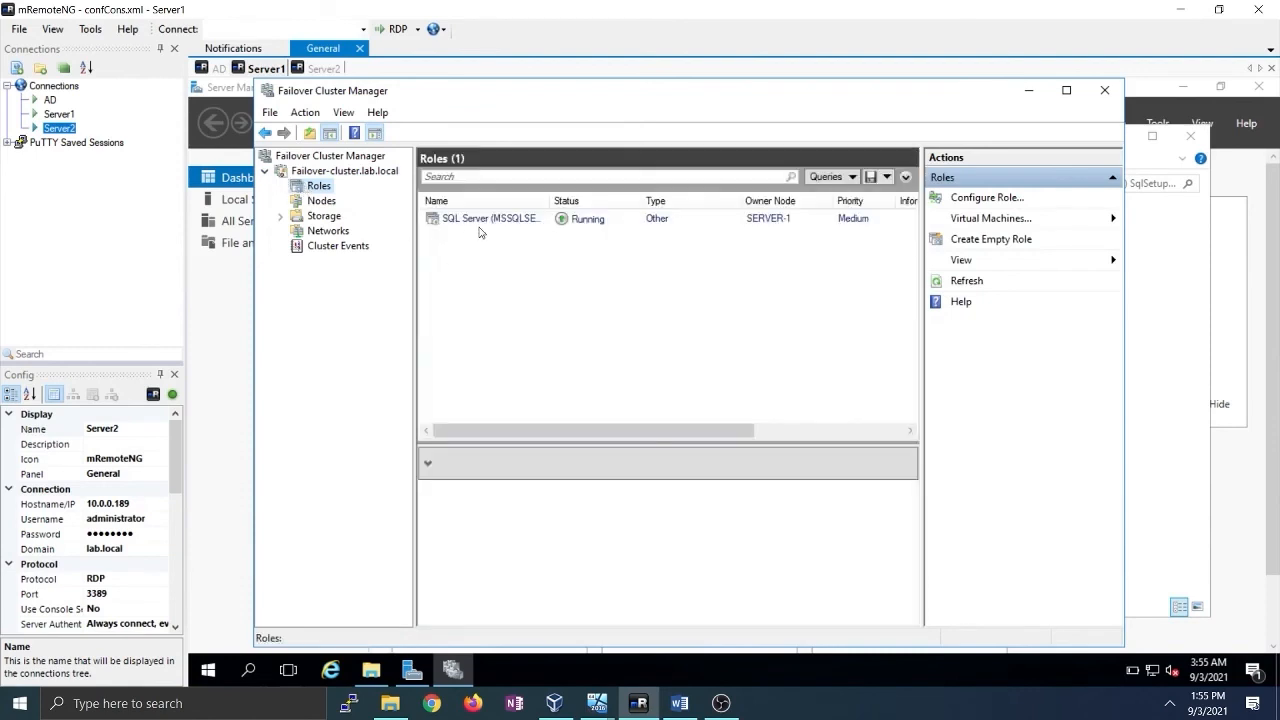
{"action": "left_click", "coordinate": [485, 222]}
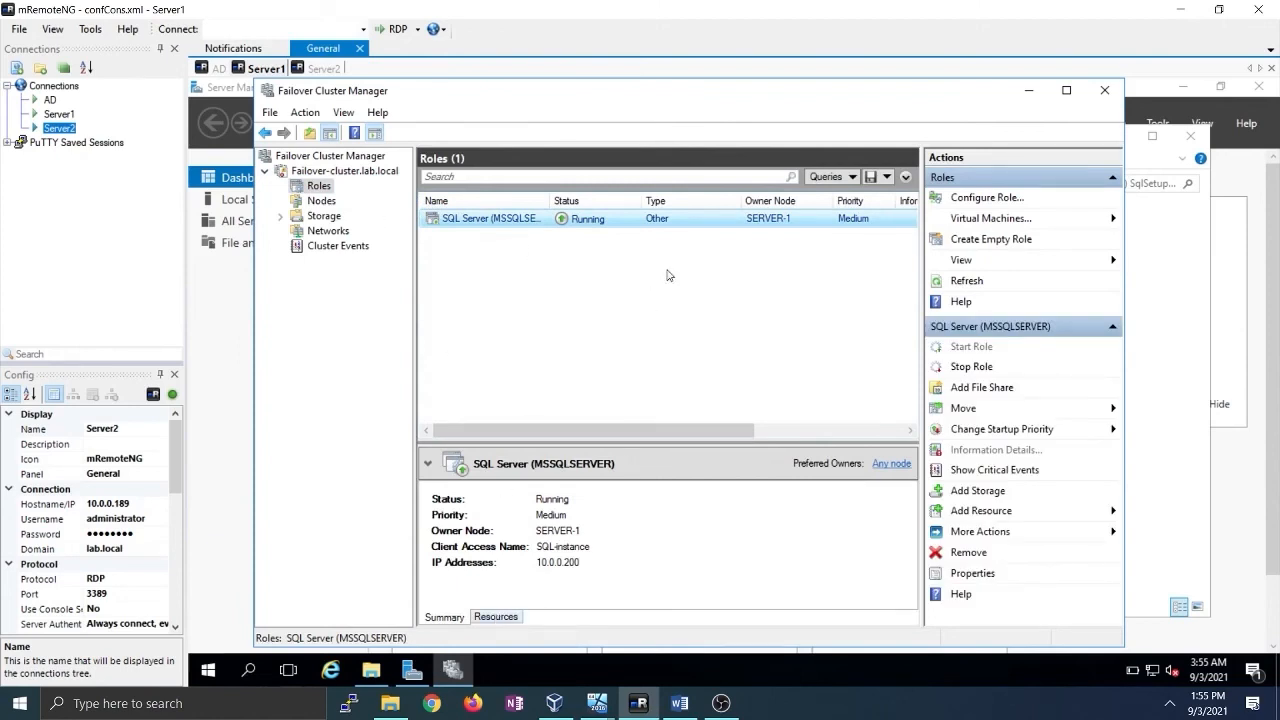
Switch to the Server2 session, close Disk Management, and launch SQL Server setup from the SqlSetup_x64_ENU CD drive (D:)
{"action": "left_click", "coordinate": [318, 68]}
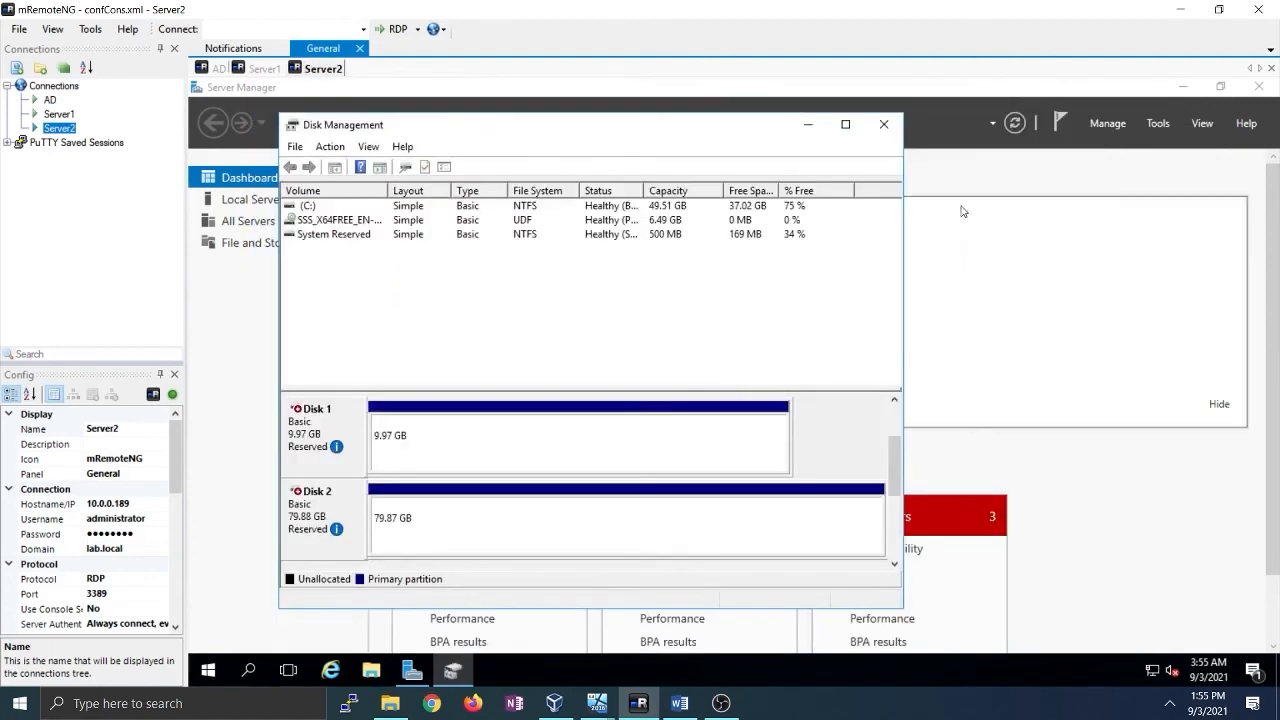
{"action": "left_click", "coordinate": [884, 124]}
{"action": "left_click", "coordinate": [372, 669]}
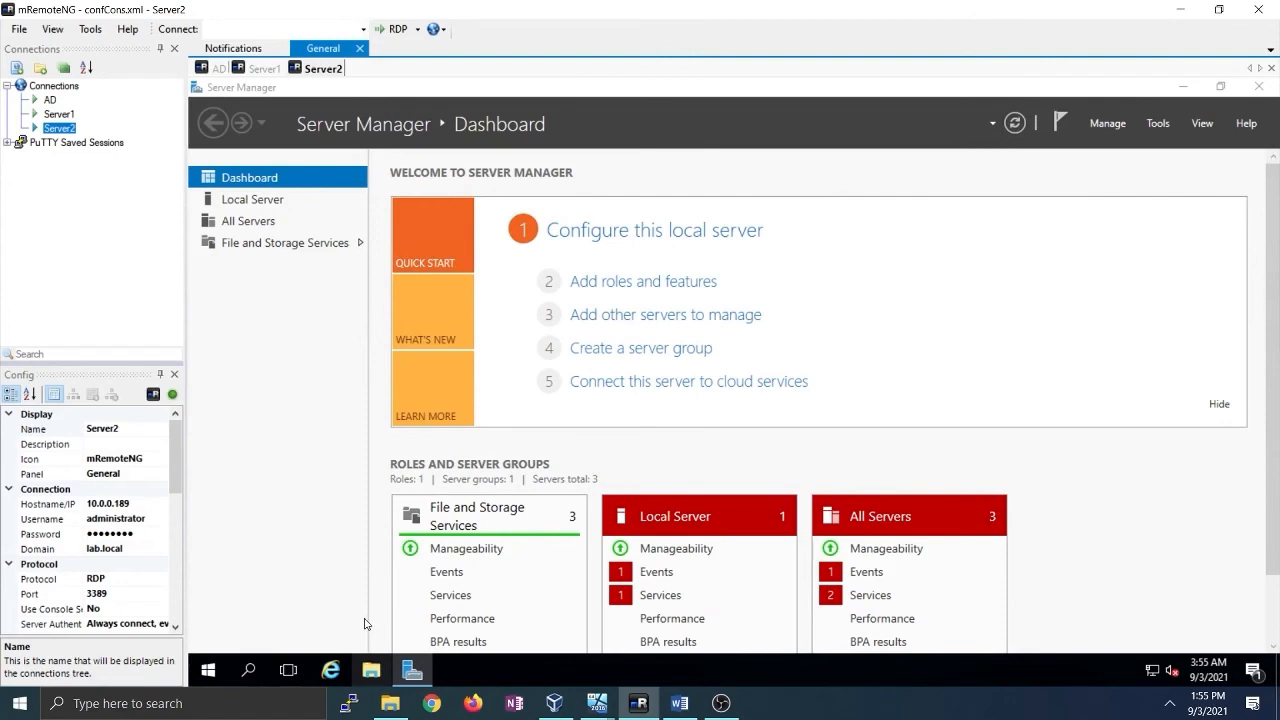
{"action": "left_click", "coordinate": [371, 669]}
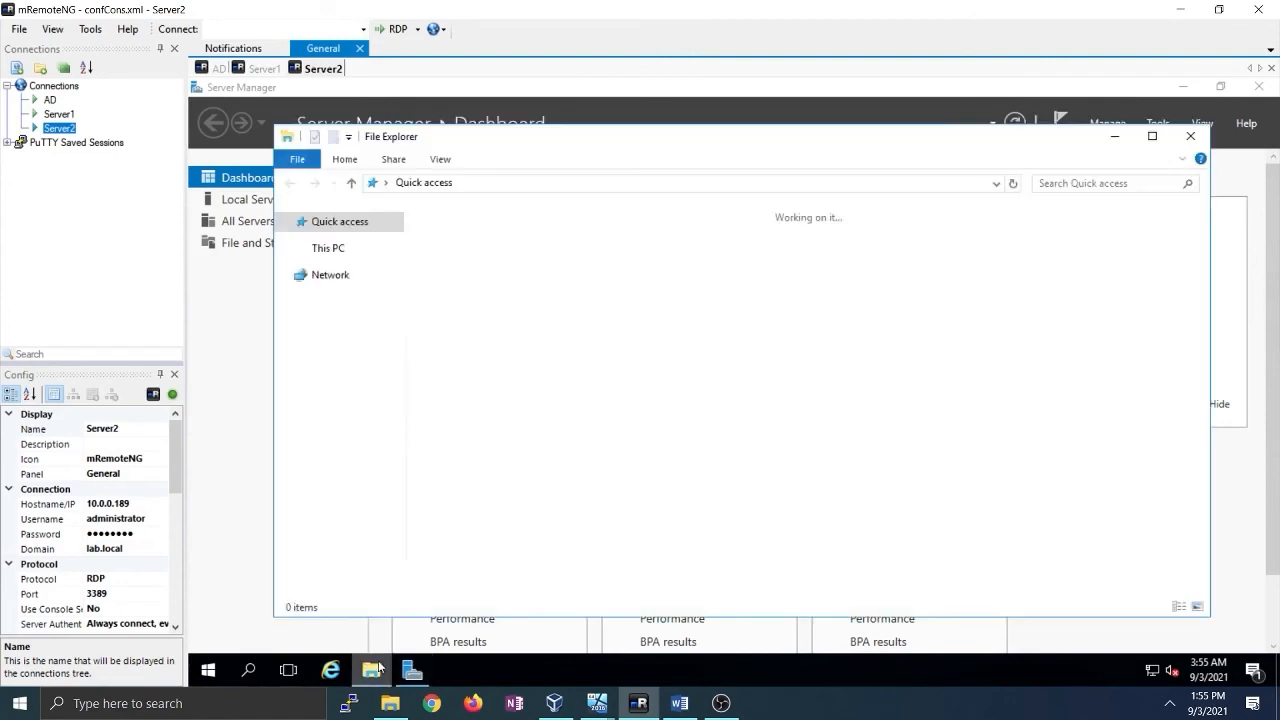
{"action": "left_click", "coordinate": [345, 350]}
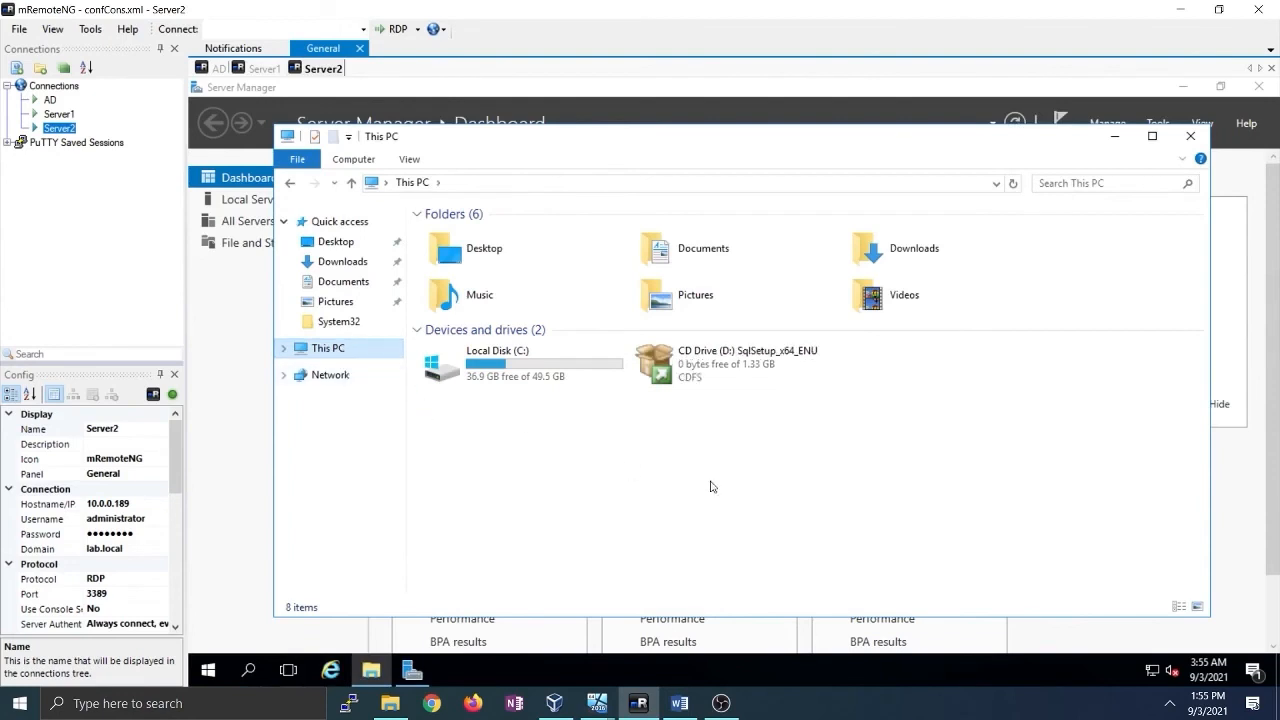
{"action": "left_click", "coordinate": [700, 378]}
{"action": "double_click", "coordinate": [700, 378]}
{"action": "double_click", "coordinate": [495, 358]}
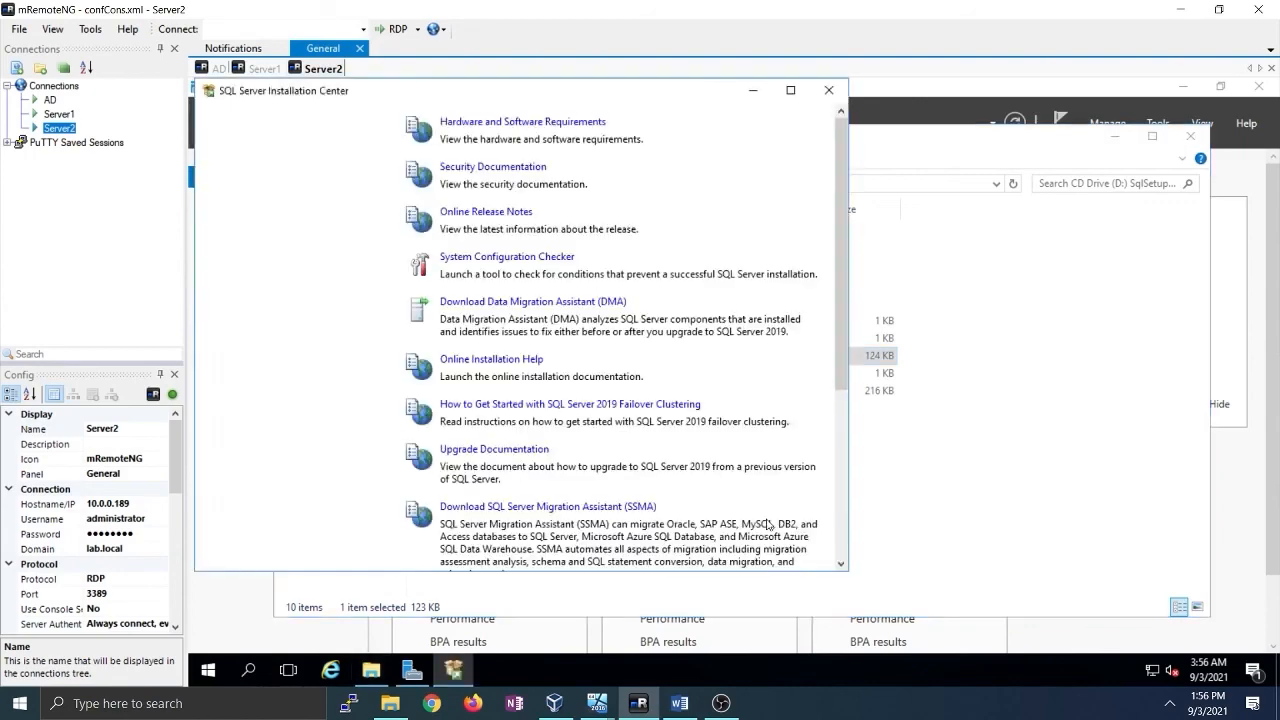
Start the installation wizard for adding a node to a SQL Server failover cluster
{"action": "left_click", "coordinate": [249, 152]}
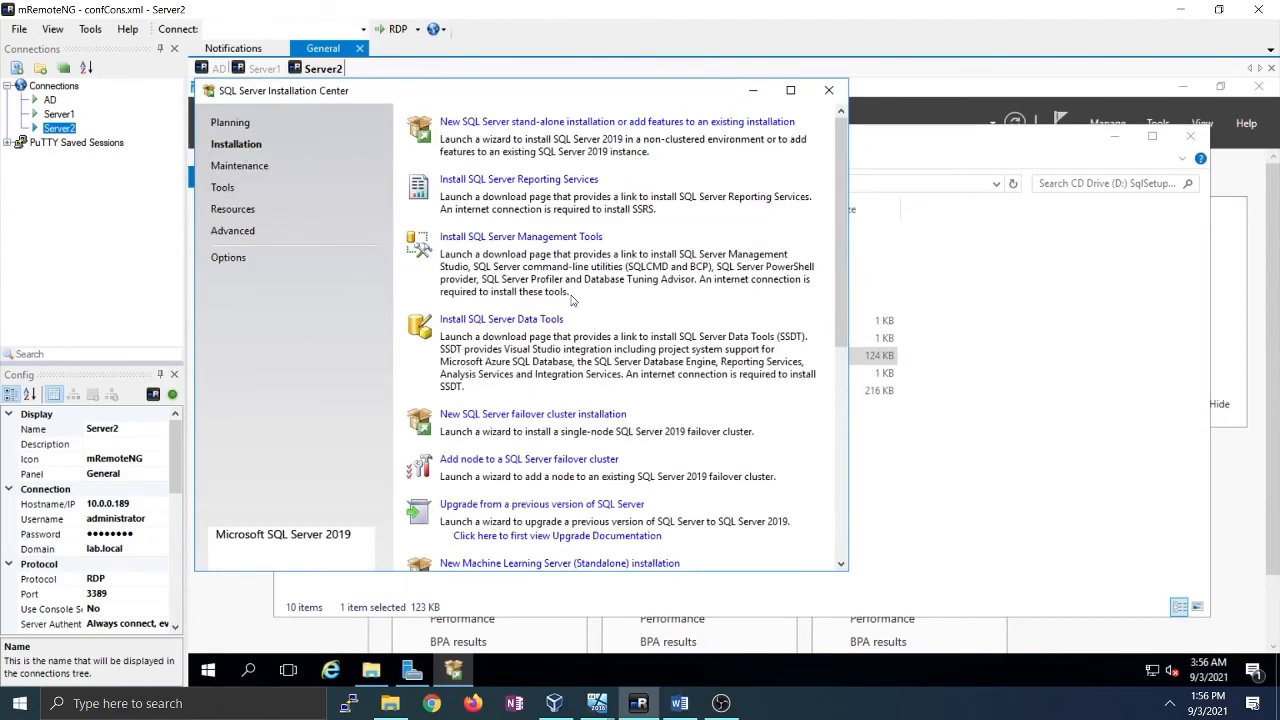
{"action": "scroll", "coordinate": [568, 300], "scroll_direction": "down", "scroll_amount": 4}
{"action": "scroll", "coordinate": [525, 370], "scroll_direction": "up", "scroll_amount": 3}
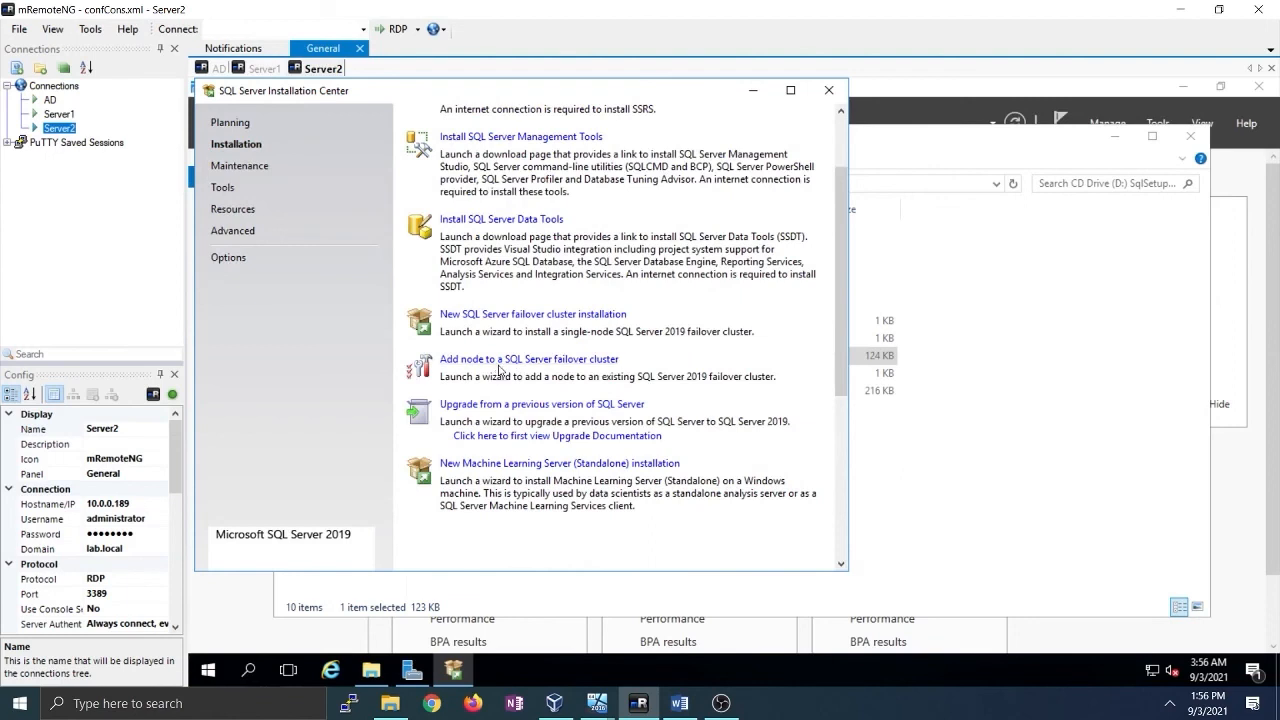
{"action": "left_click", "coordinate": [560, 358]}
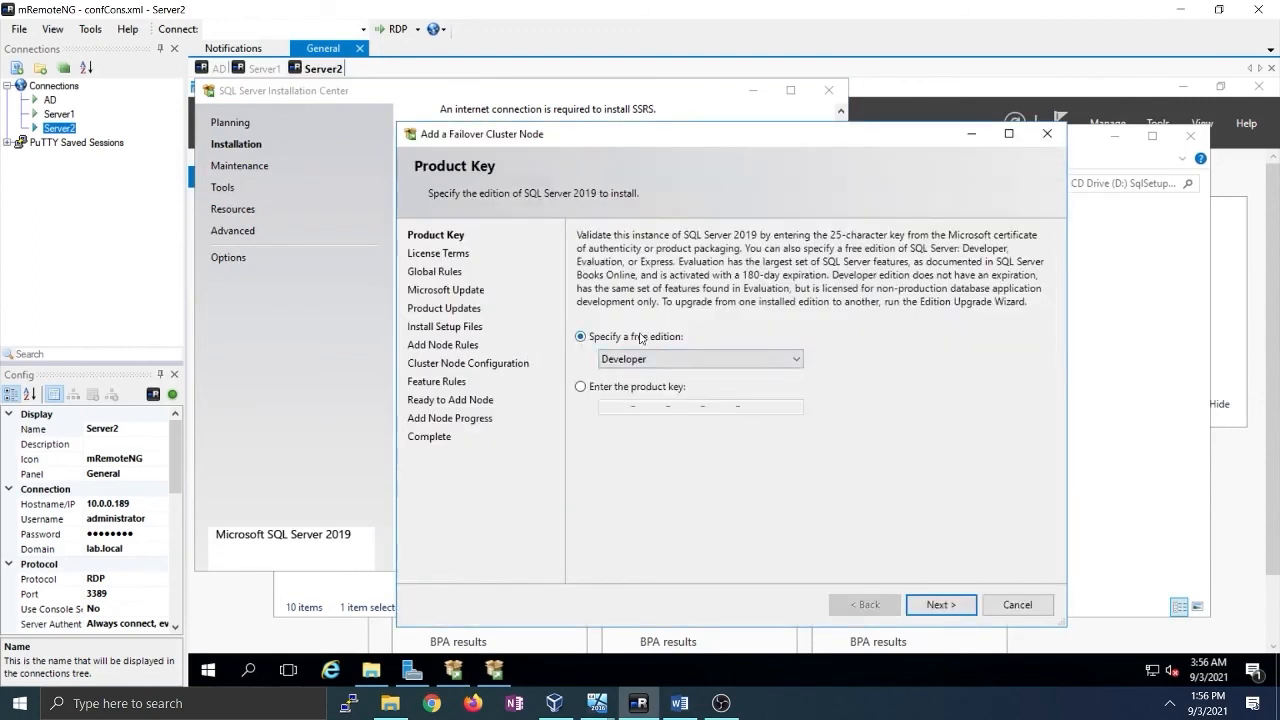
Accept the license terms for the free Developer edition and continue to the Add Node Rules page
{"action": "left_click", "coordinate": [933, 604]}
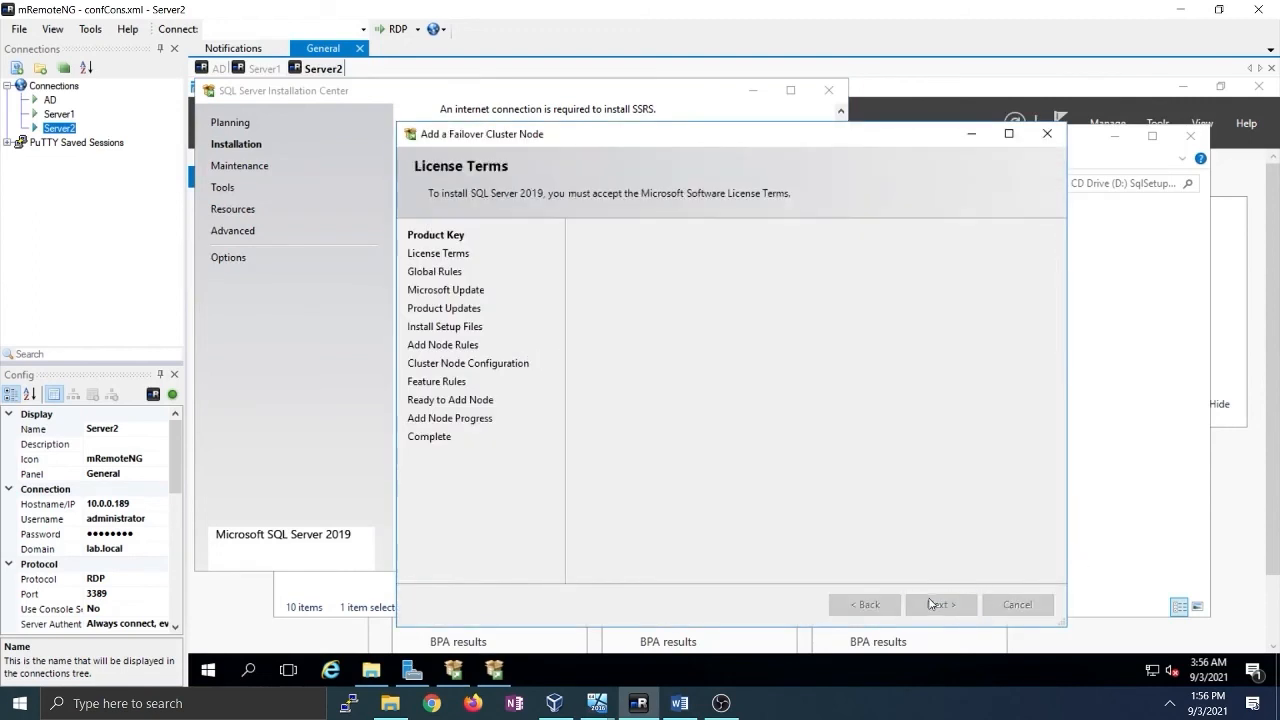
{"action": "left_click", "coordinate": [581, 494]}
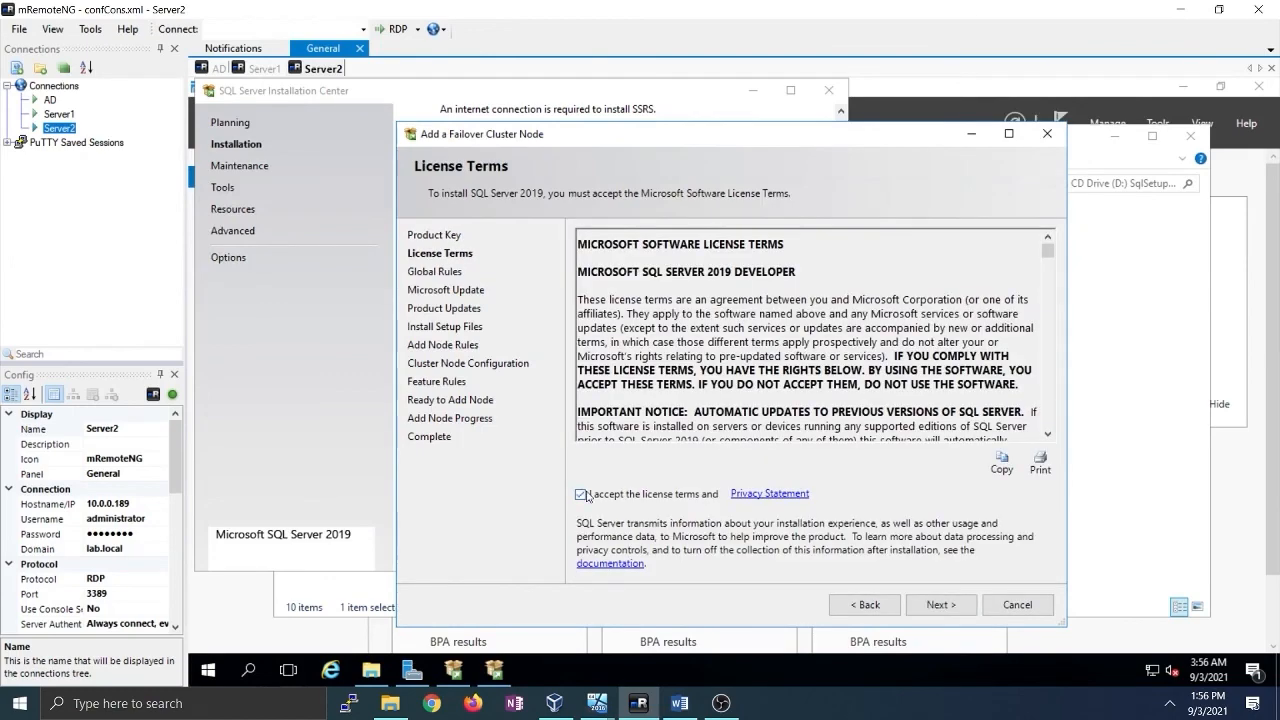
{"action": "left_click", "coordinate": [933, 604]}
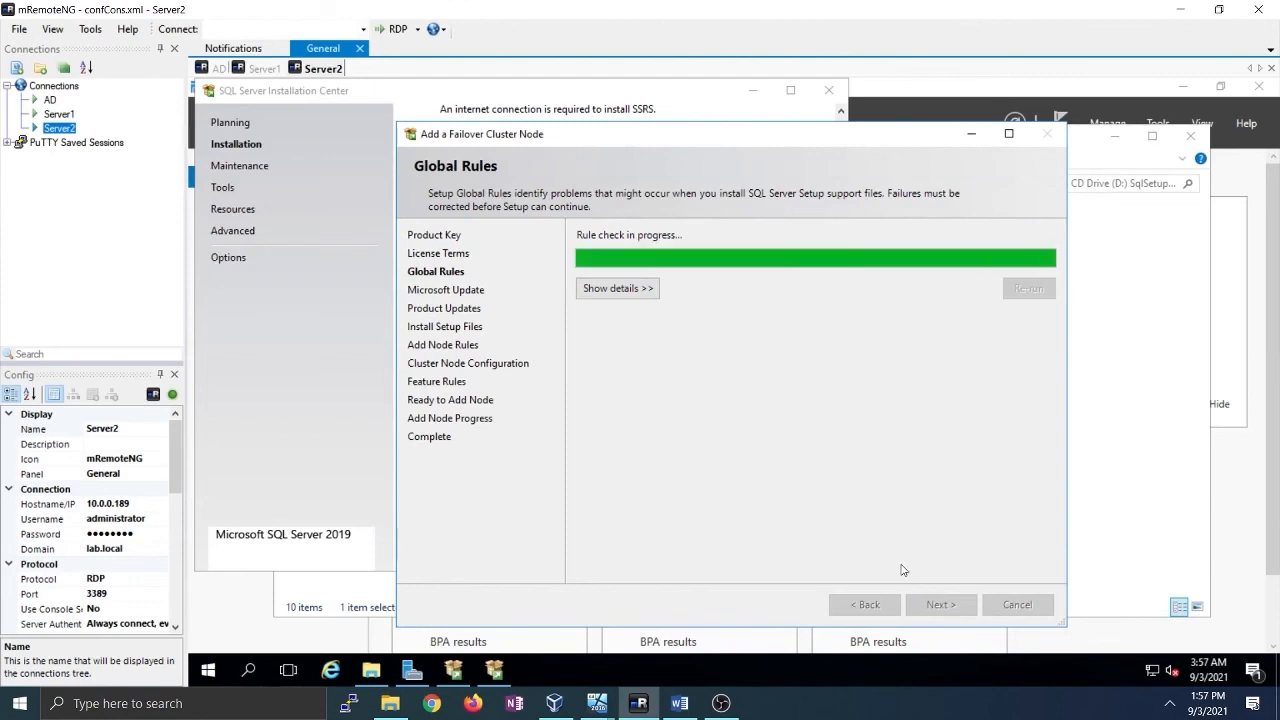
{"action": "left_click", "coordinate": [929, 607]}
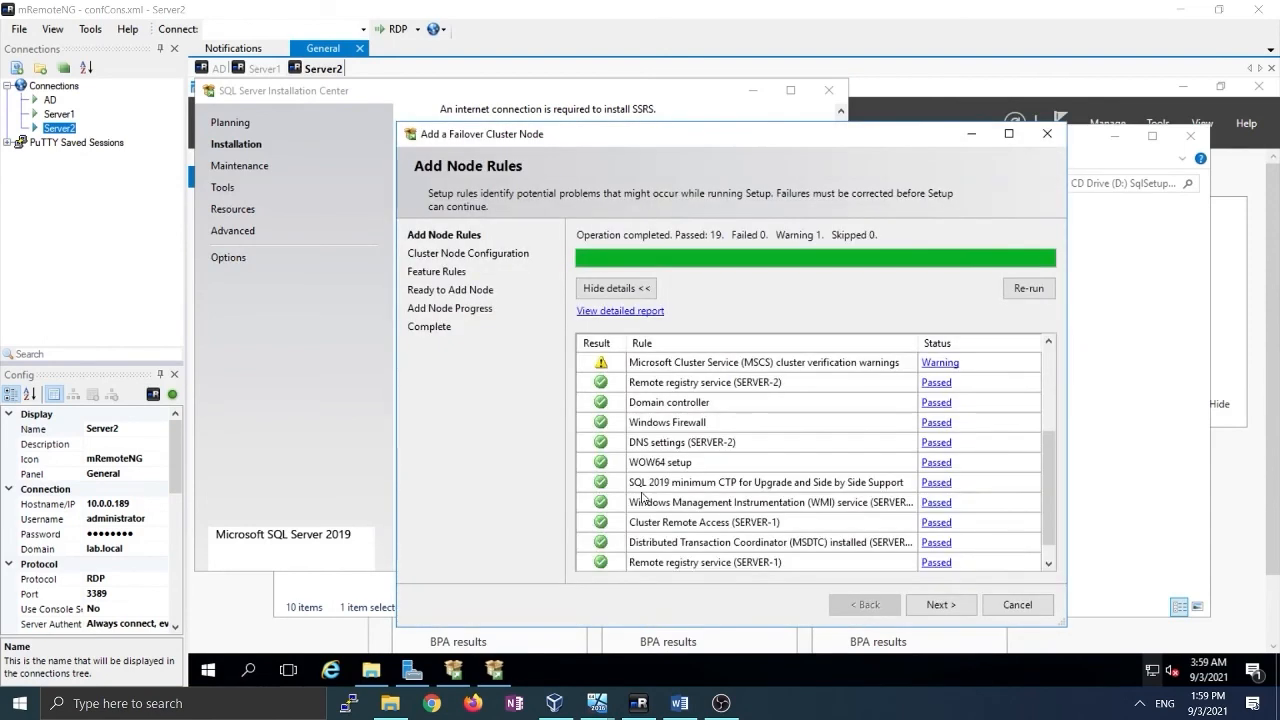
Keep the MSSQLSERVER instance and existing IPv4 cluster network settings for SERVER-2, continuing to the Service Accounts page
{"action": "left_click", "coordinate": [948, 604]}
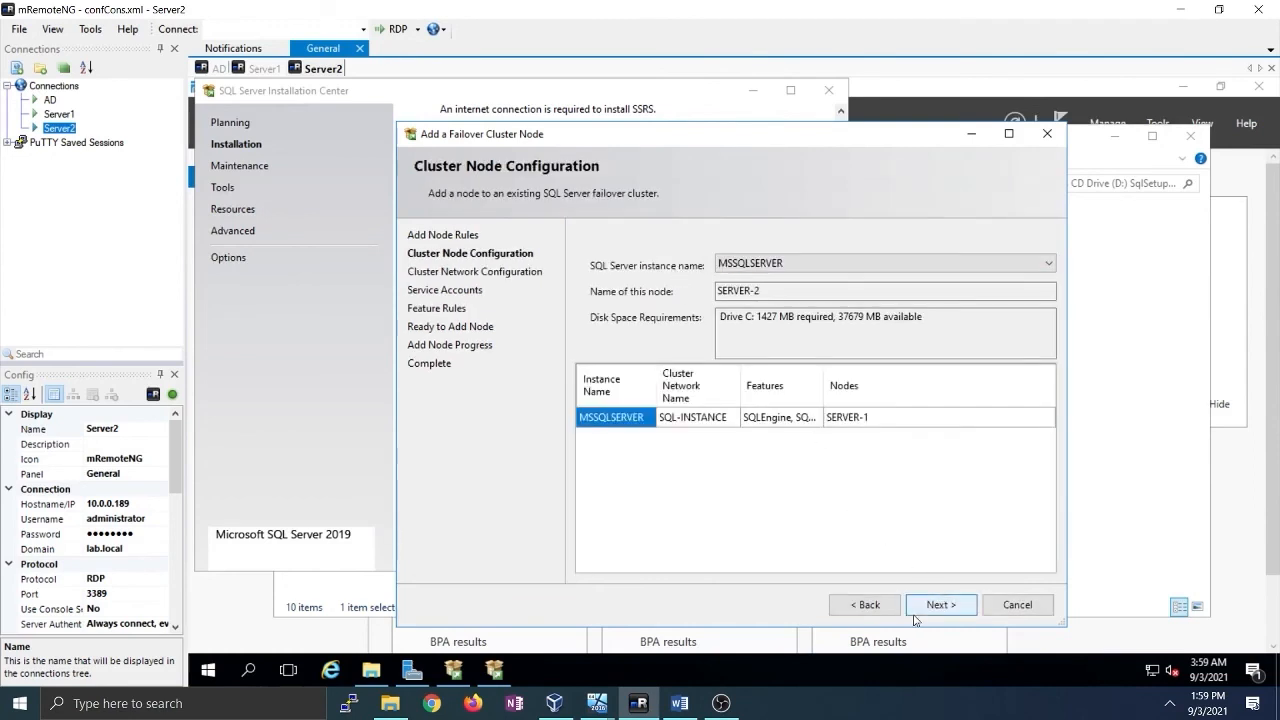
{"action": "left_click", "coordinate": [930, 608]}
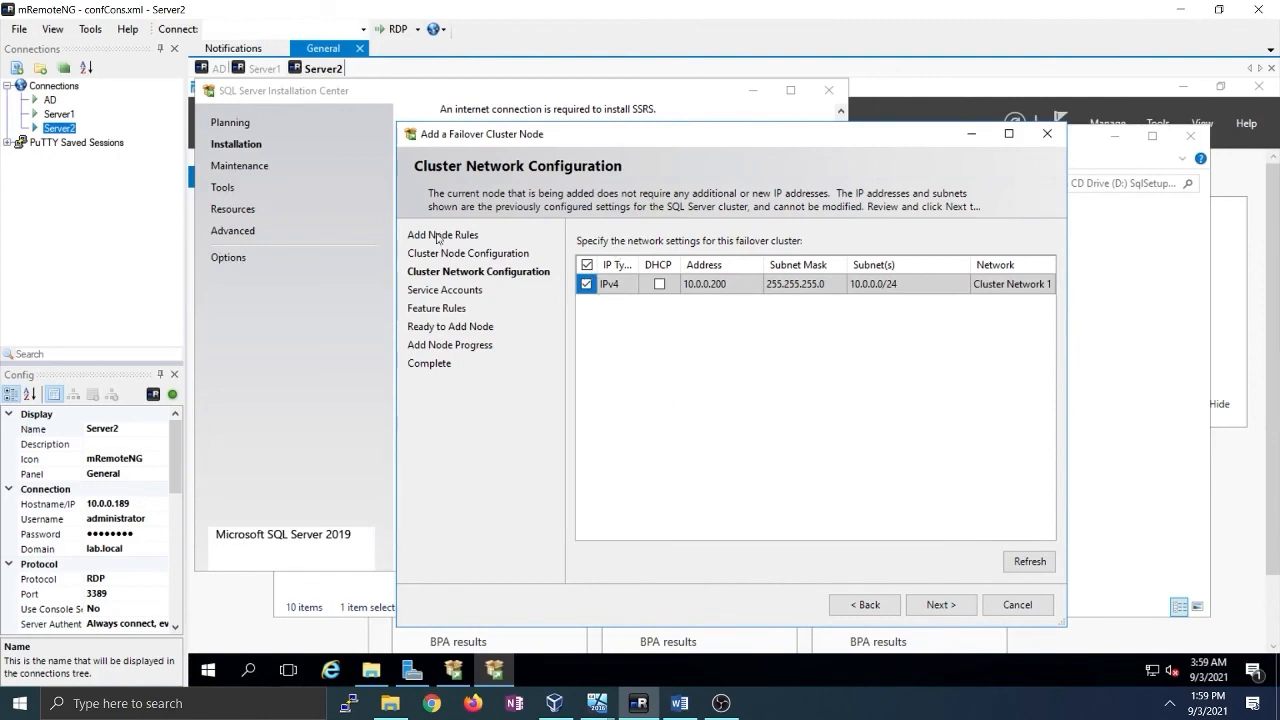
{"action": "left_click", "coordinate": [940, 607]}
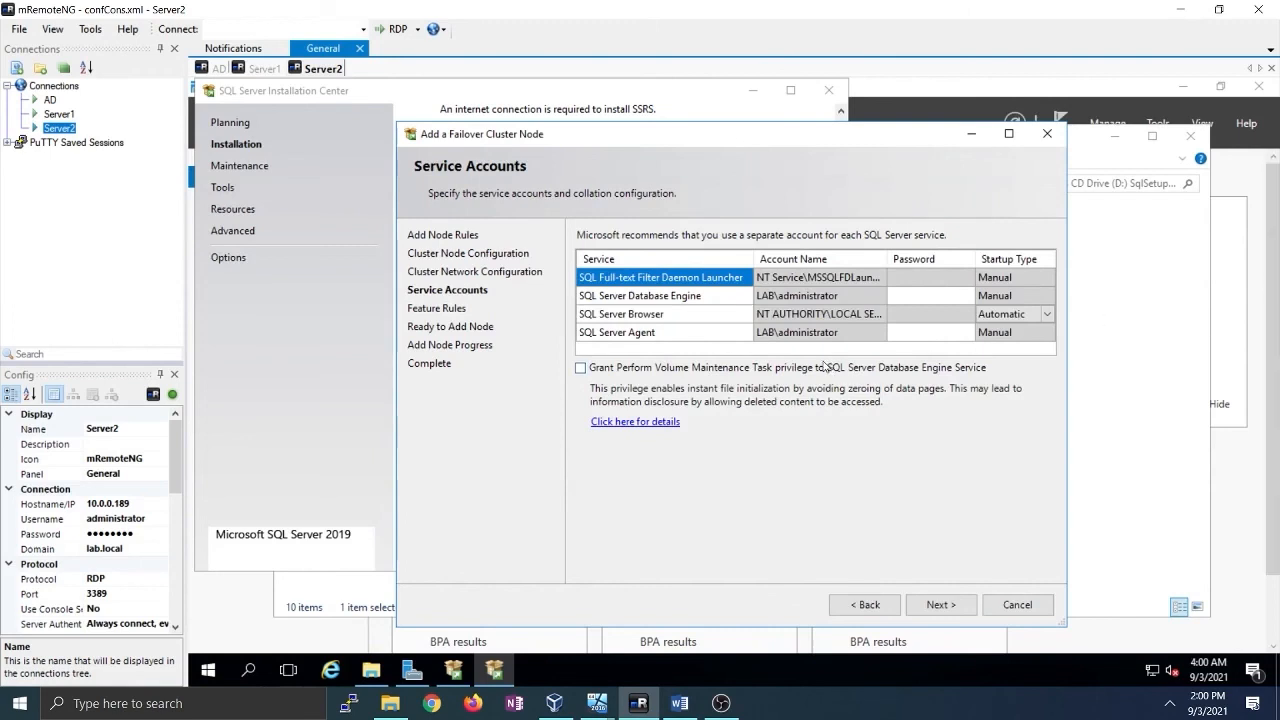
Enter the service account passwords for SQL Server Database Engine and SQL Server Agent, and continue to Ready to Add Node
{"action": "left_click", "coordinate": [912, 296]}
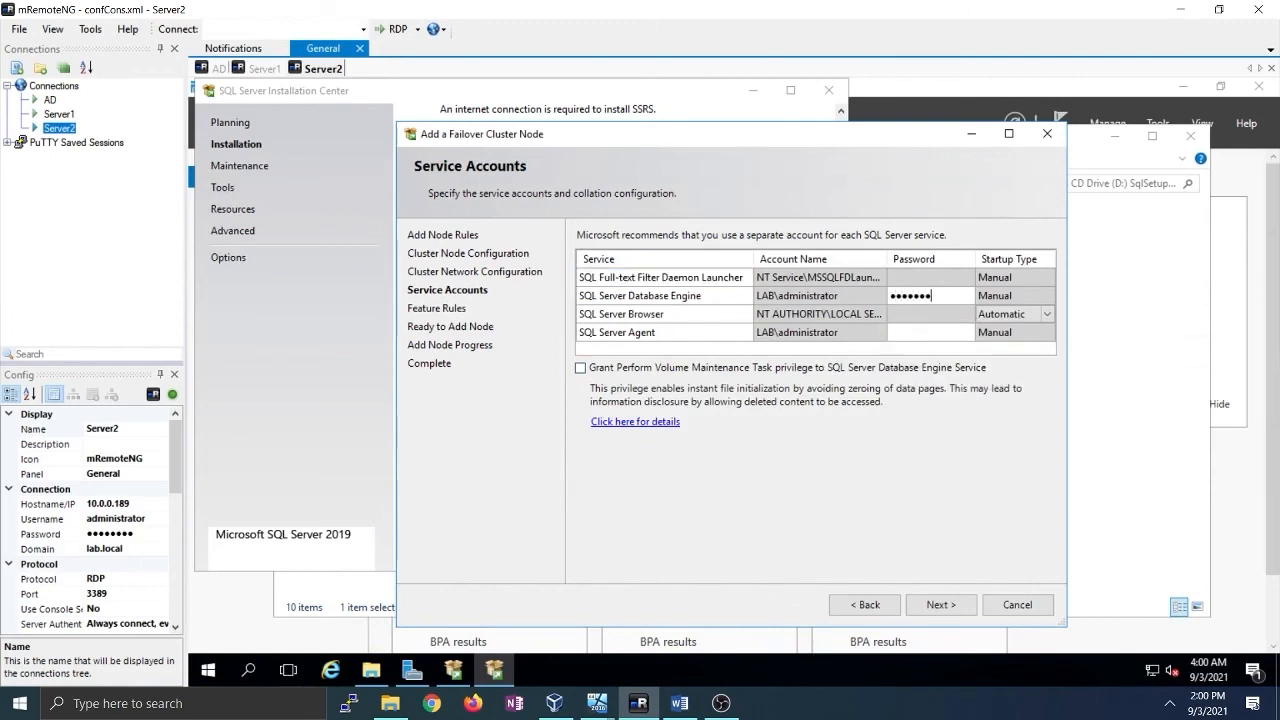
{"action": "type", "text": "•"}
{"action": "left_click", "coordinate": [905, 332]}
{"action": "type", "text": "•••••"}
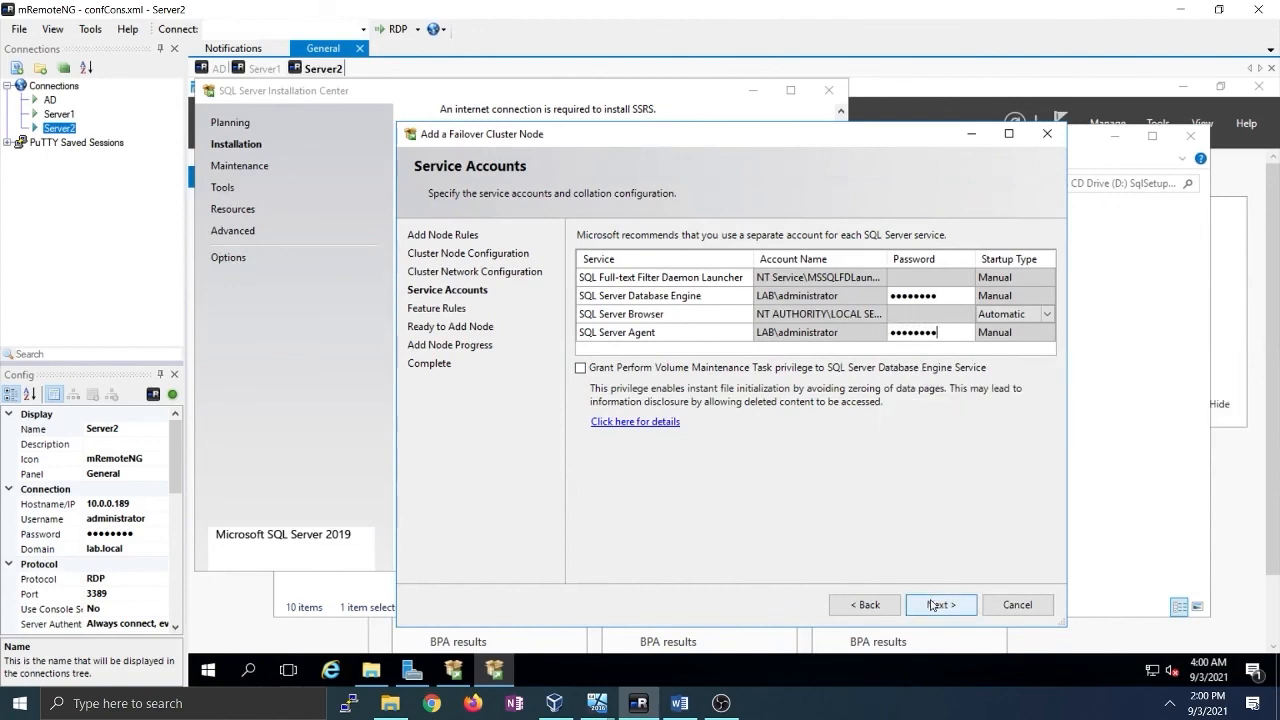
{"action": "left_click", "coordinate": [933, 605]}
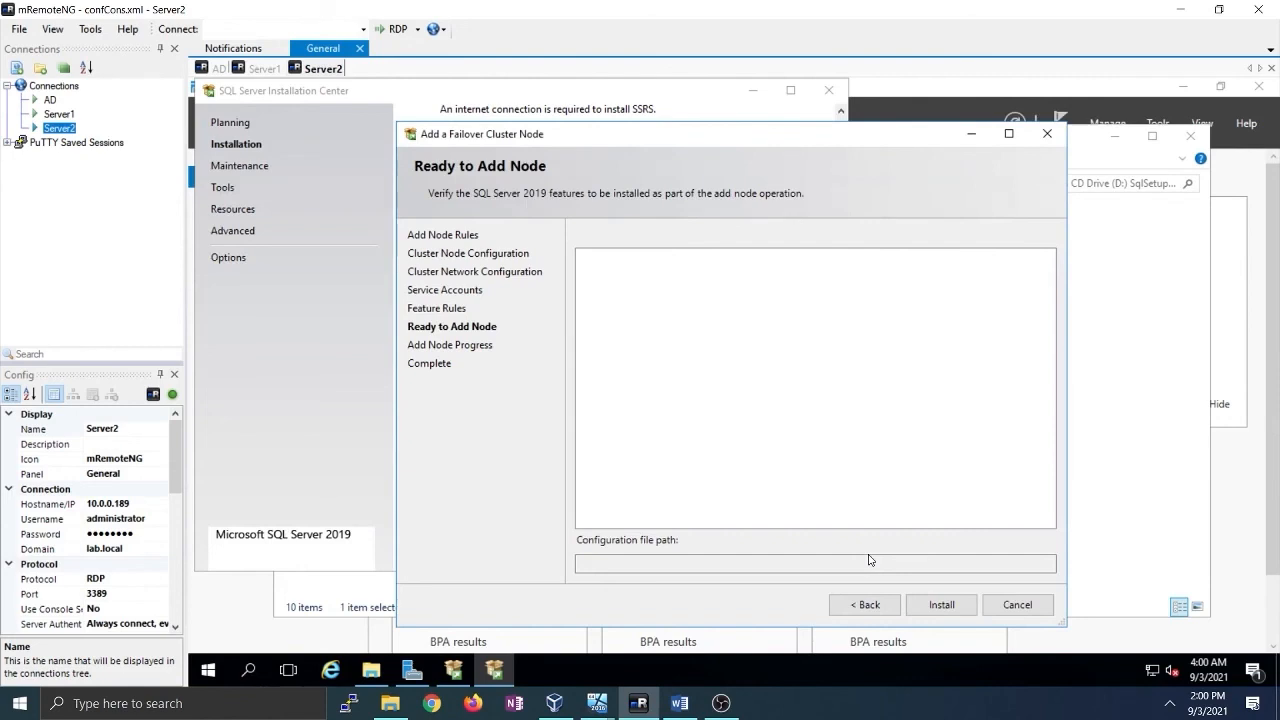
Install SQL Server on the new cluster node, then close the finished wizard and the SQL Server Installation Center
{"action": "scroll", "coordinate": [822, 458], "scroll_direction": "down", "scroll_amount": 1}
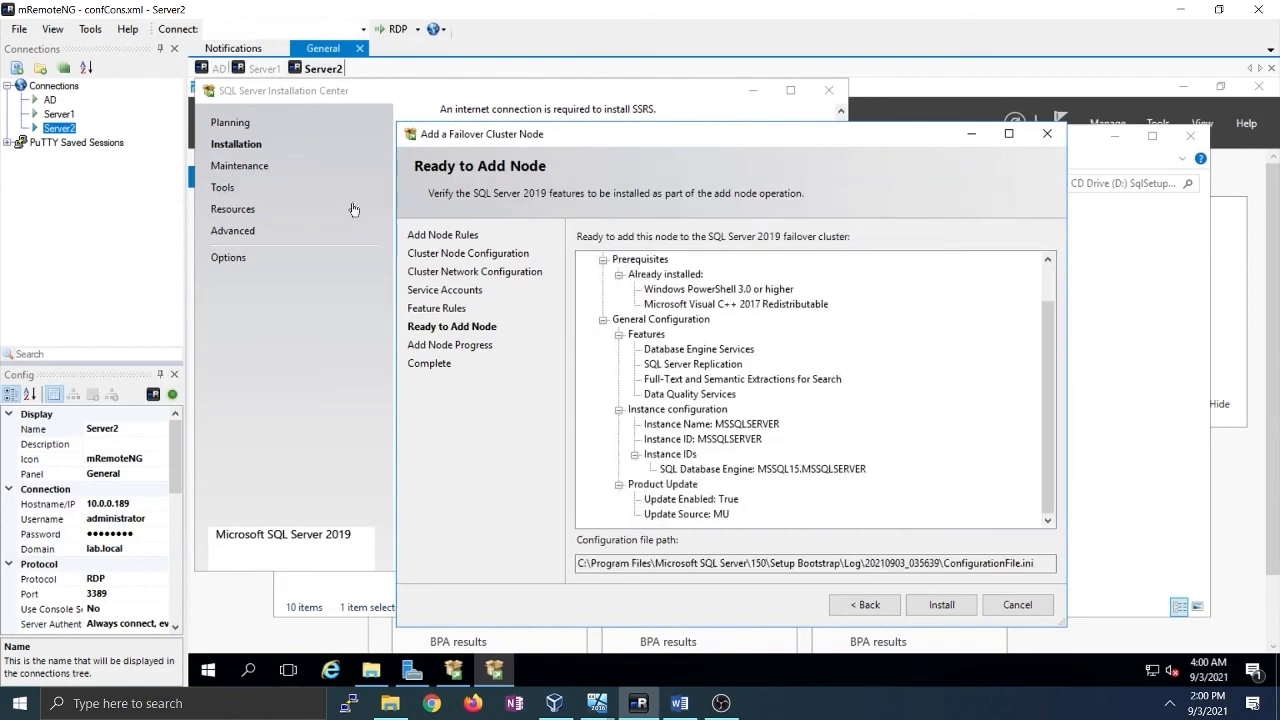
{"action": "left_click", "coordinate": [949, 606]}
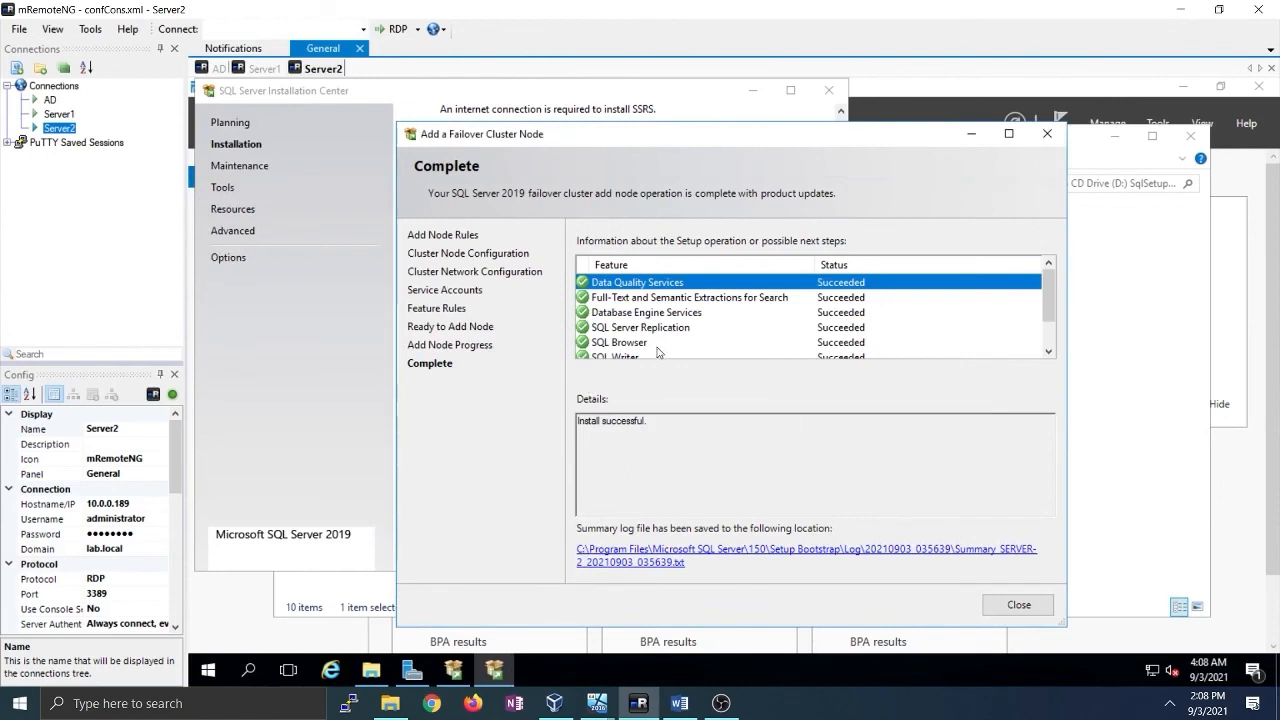
{"action": "left_click", "coordinate": [1019, 604]}
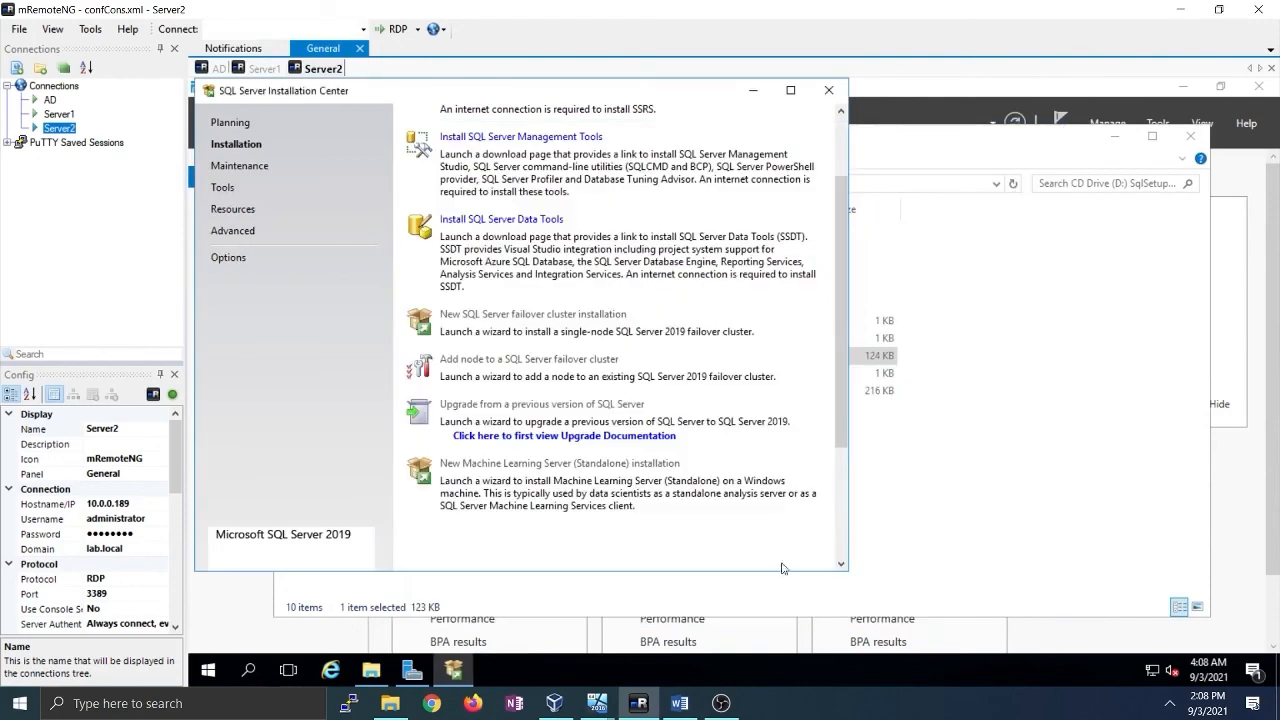
{"action": "left_click", "coordinate": [830, 91]}
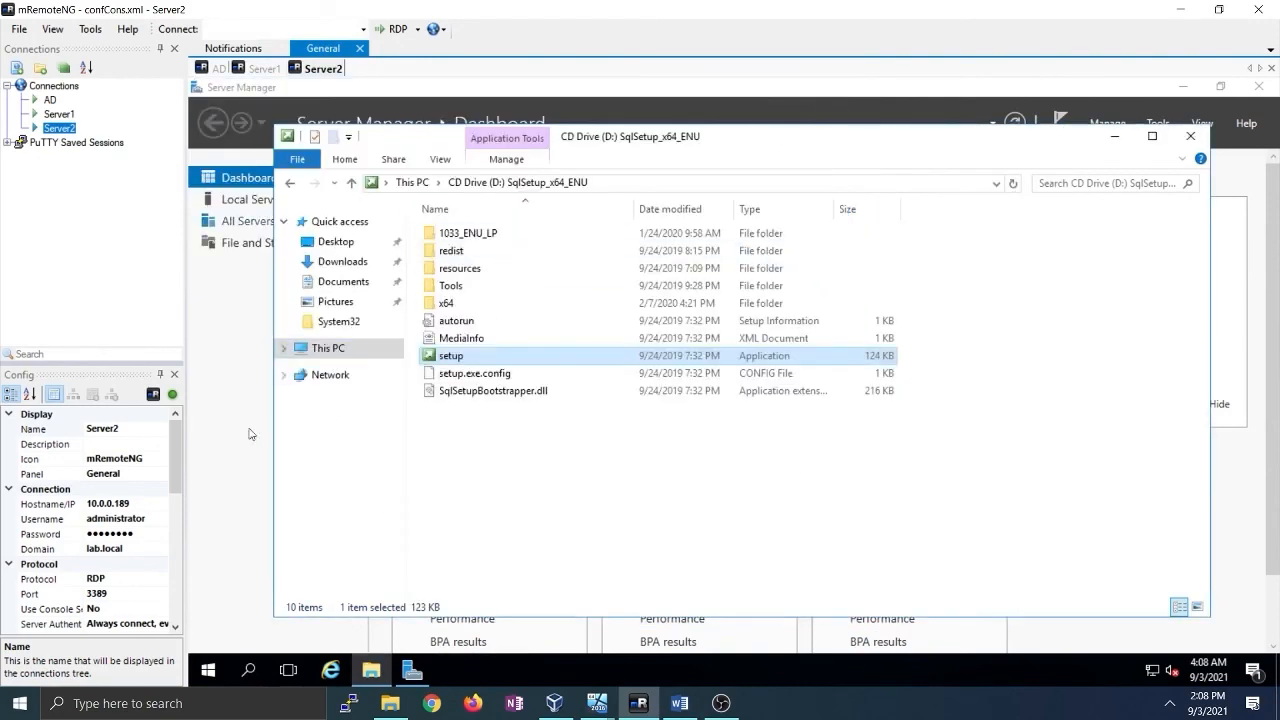
Return to Failover Cluster Manager in the Server1 session, dismissing the low-battery notices on AD and Server1
{"action": "left_click", "coordinate": [258, 67]}
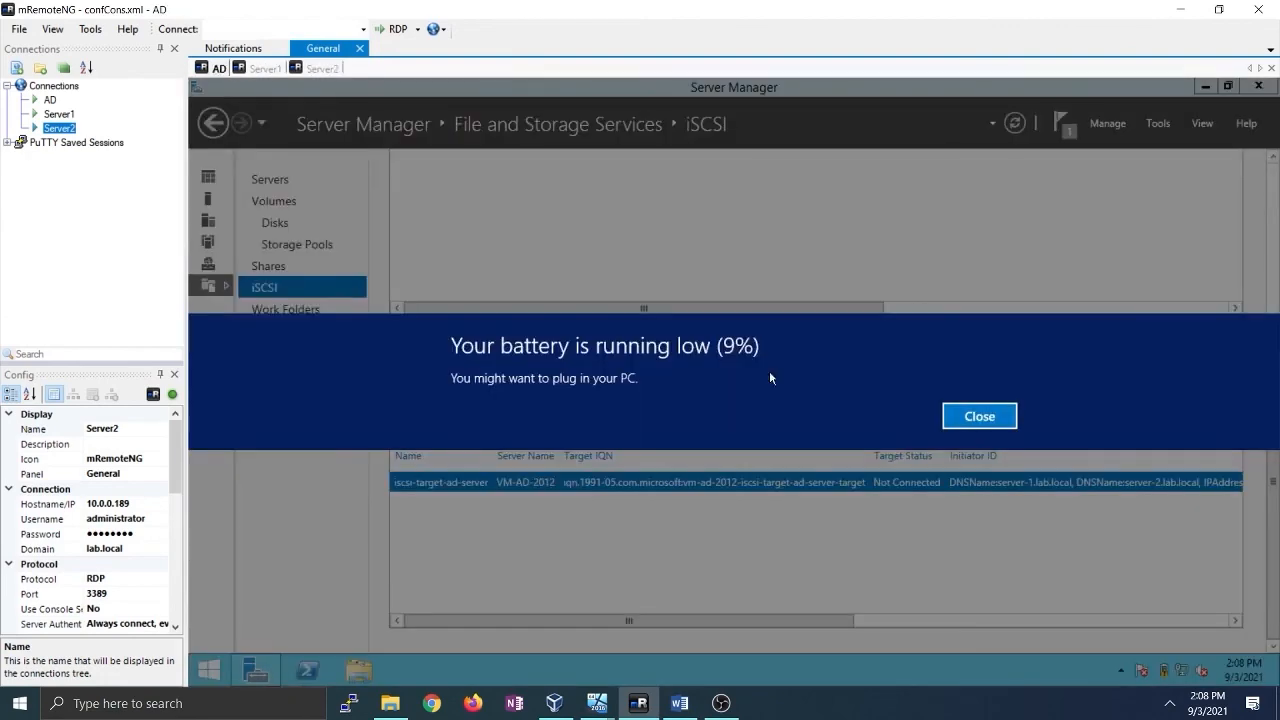
{"action": "left_click", "coordinate": [979, 416]}
{"action": "left_click", "coordinate": [282, 68]}
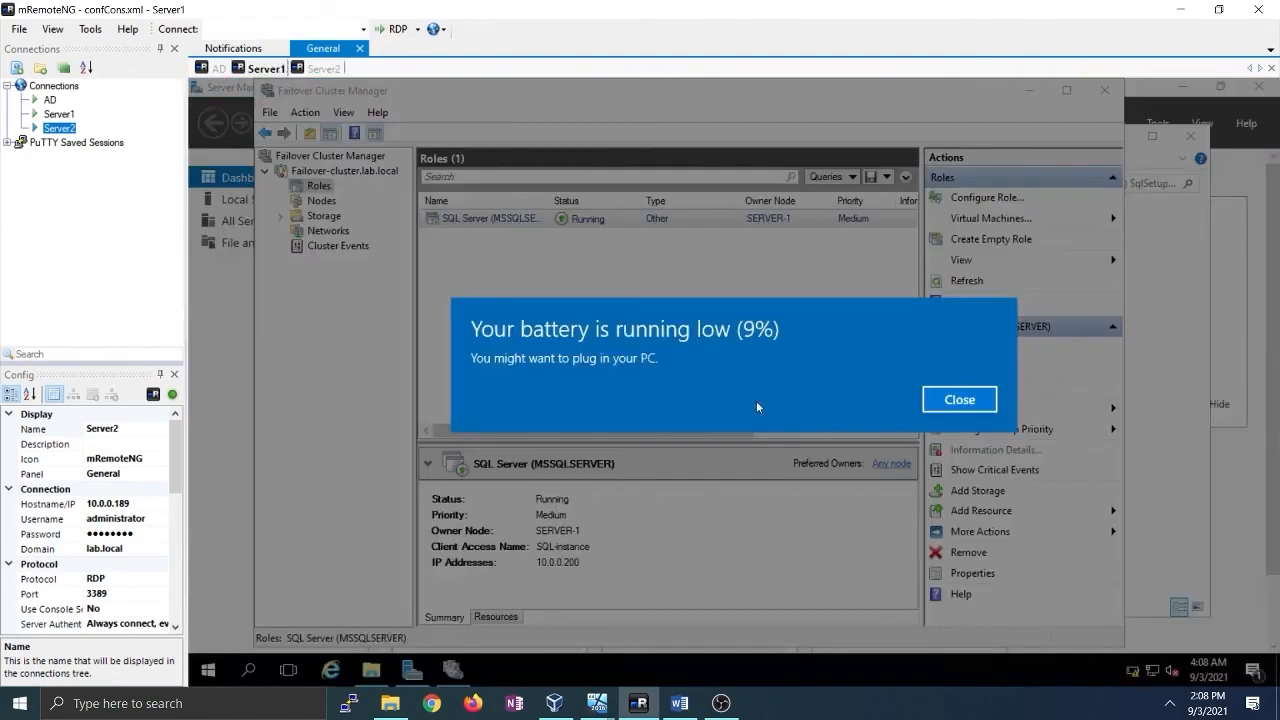
{"action": "left_click", "coordinate": [959, 401]}
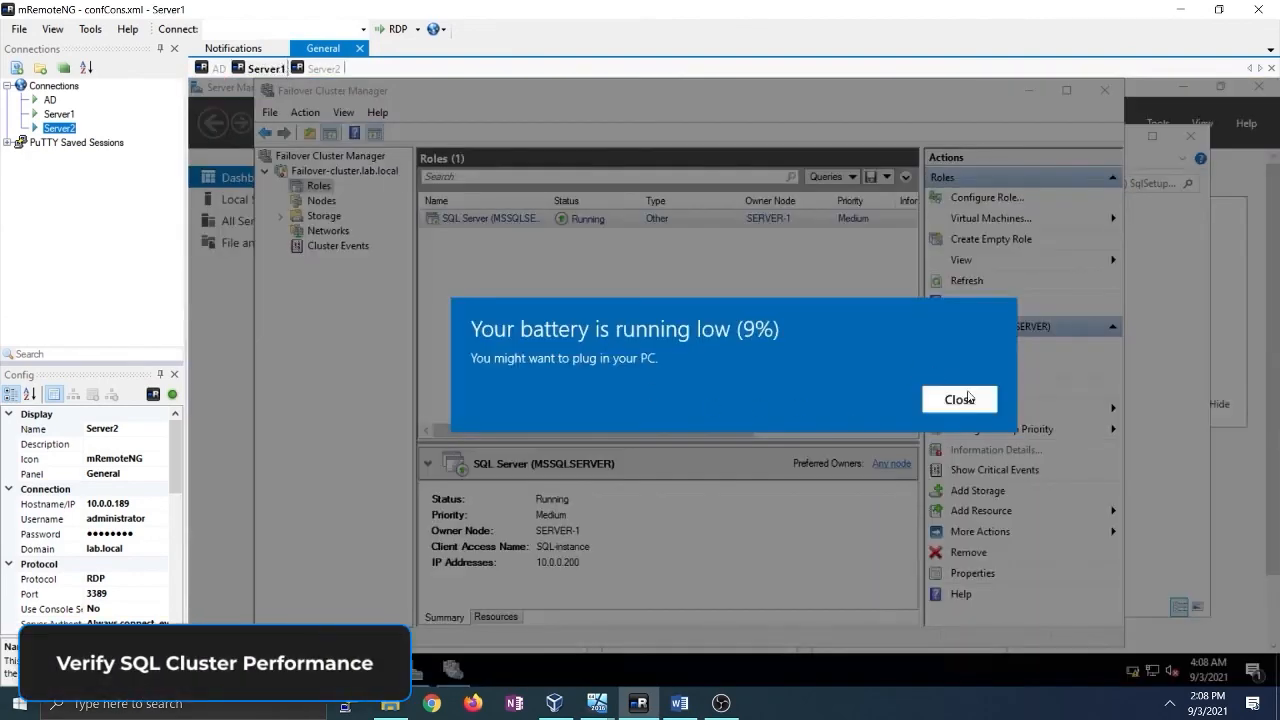
Refresh the roles list of Failover-cluster.lab.local
{"action": "right_click", "coordinate": [503, 222]}
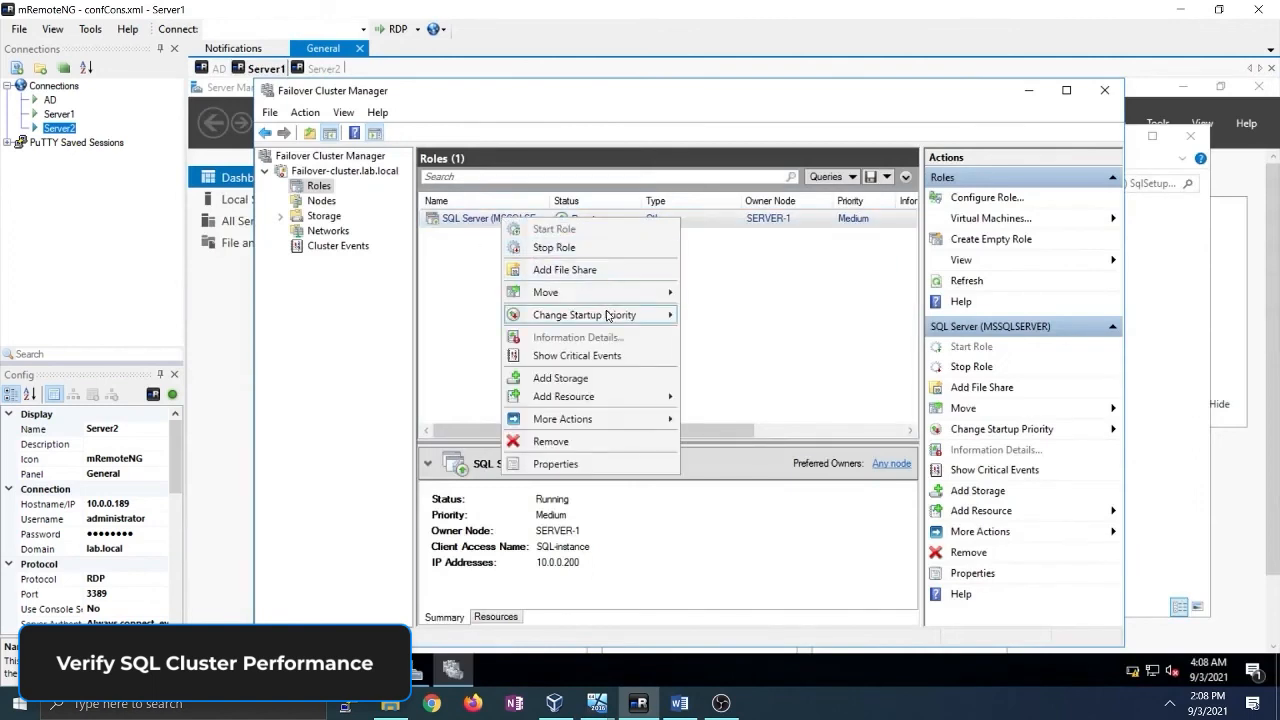
{"action": "mouse_move", "coordinate": [605, 314]}
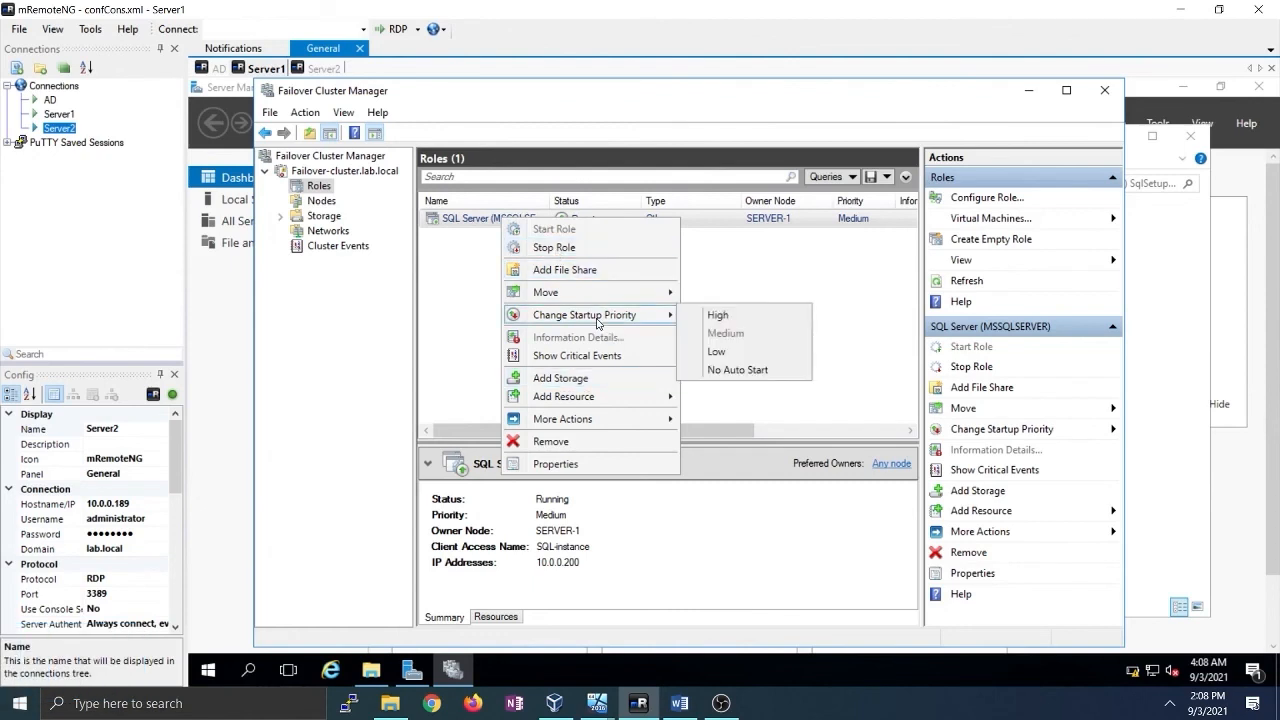
{"action": "left_click", "coordinate": [268, 115]}
{"action": "left_click", "coordinate": [268, 115]}
{"action": "mouse_move", "coordinate": [302, 120]}
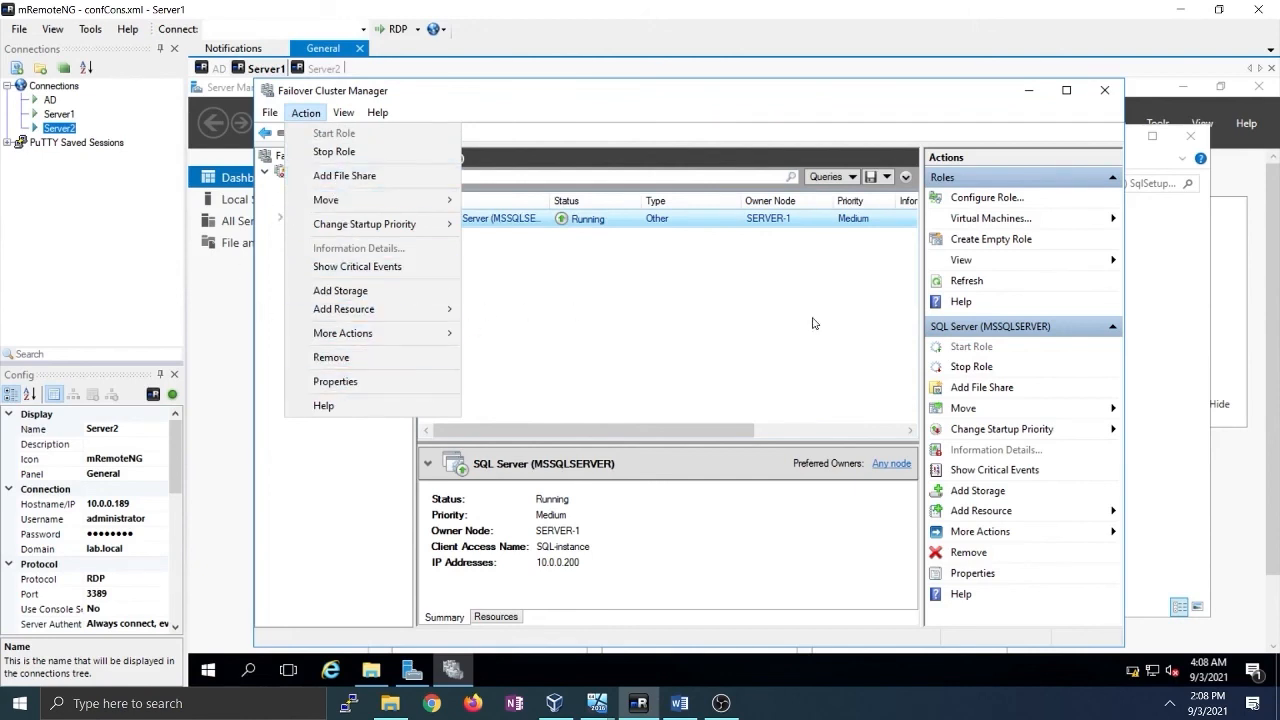
{"action": "left_click", "coordinate": [966, 281]}
{"action": "left_click", "coordinate": [966, 281]}
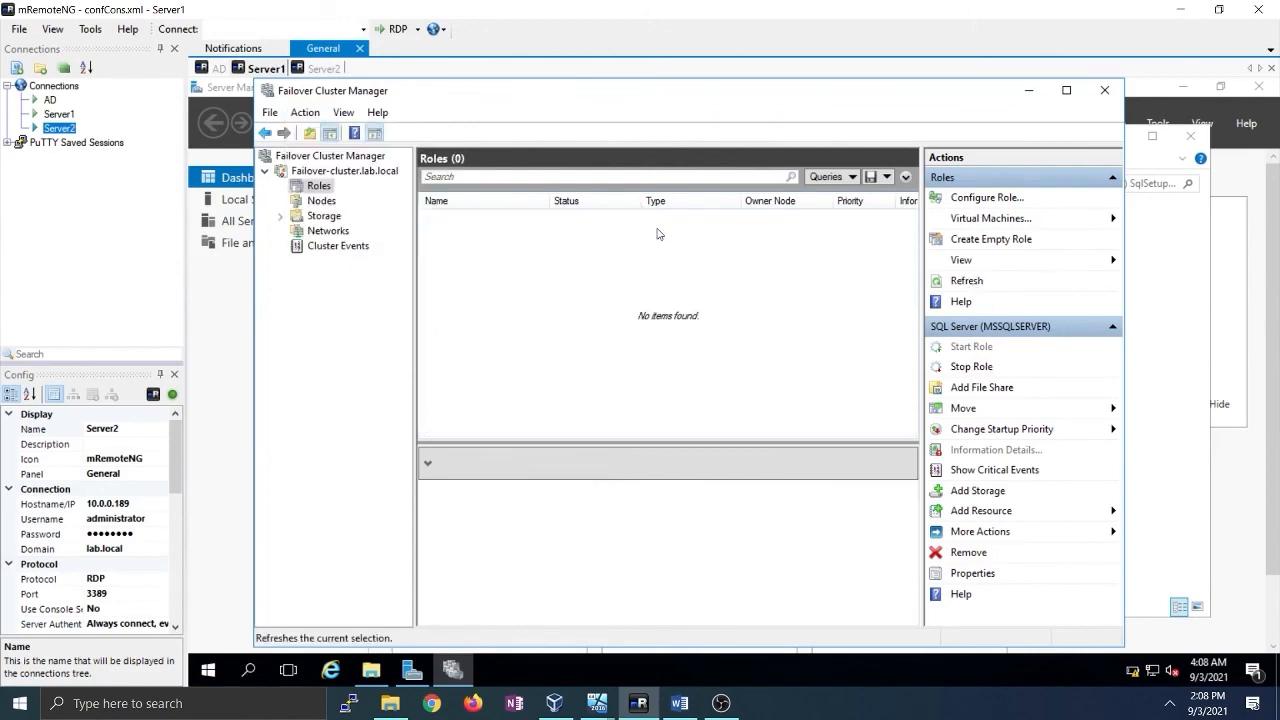
Move the SQL Server (MSSQLSERVER) clustered role to the SERVER-2 node
{"action": "right_click", "coordinate": [479, 219]}
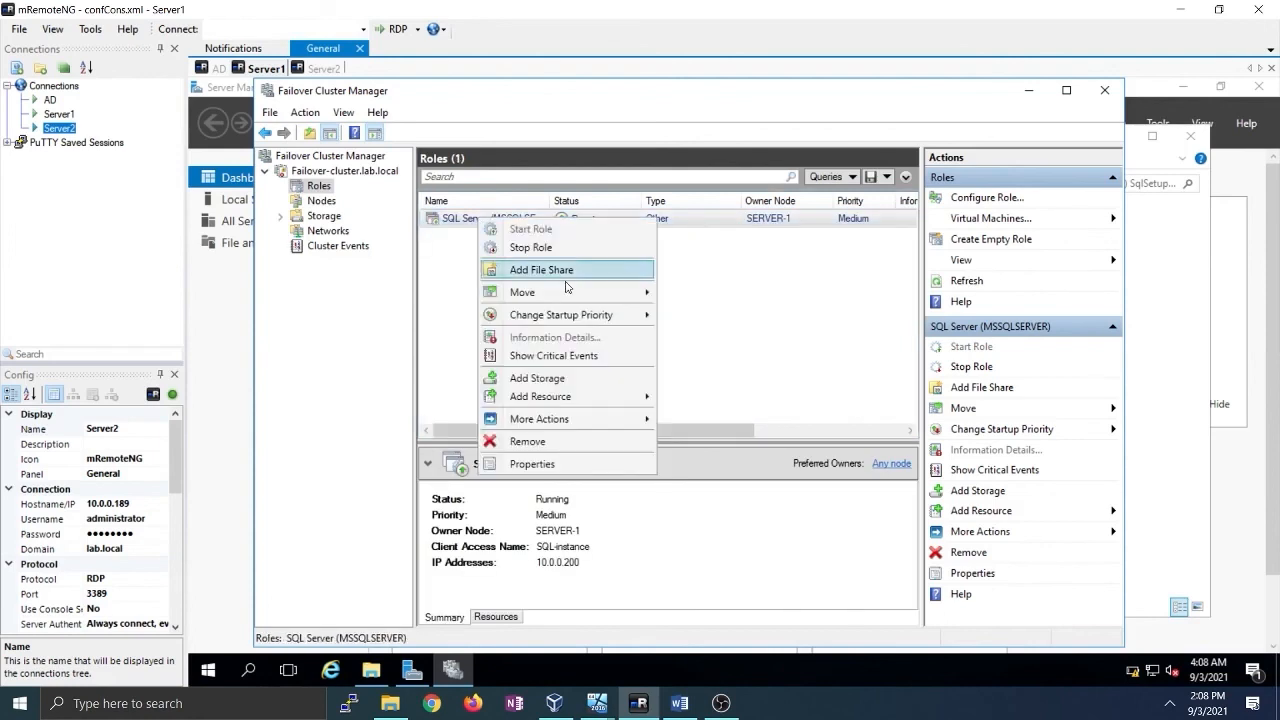
{"action": "mouse_move", "coordinate": [568, 291]}
{"action": "left_click", "coordinate": [722, 314]}
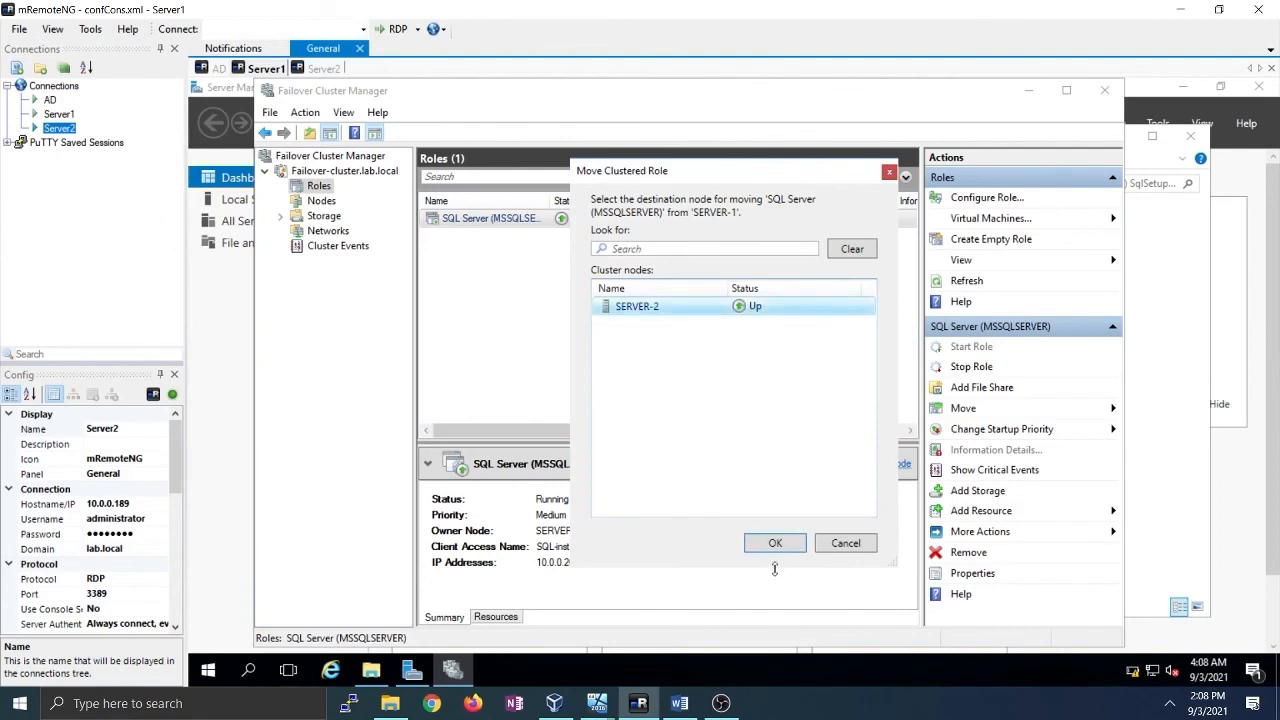
{"action": "left_click", "coordinate": [775, 543]}
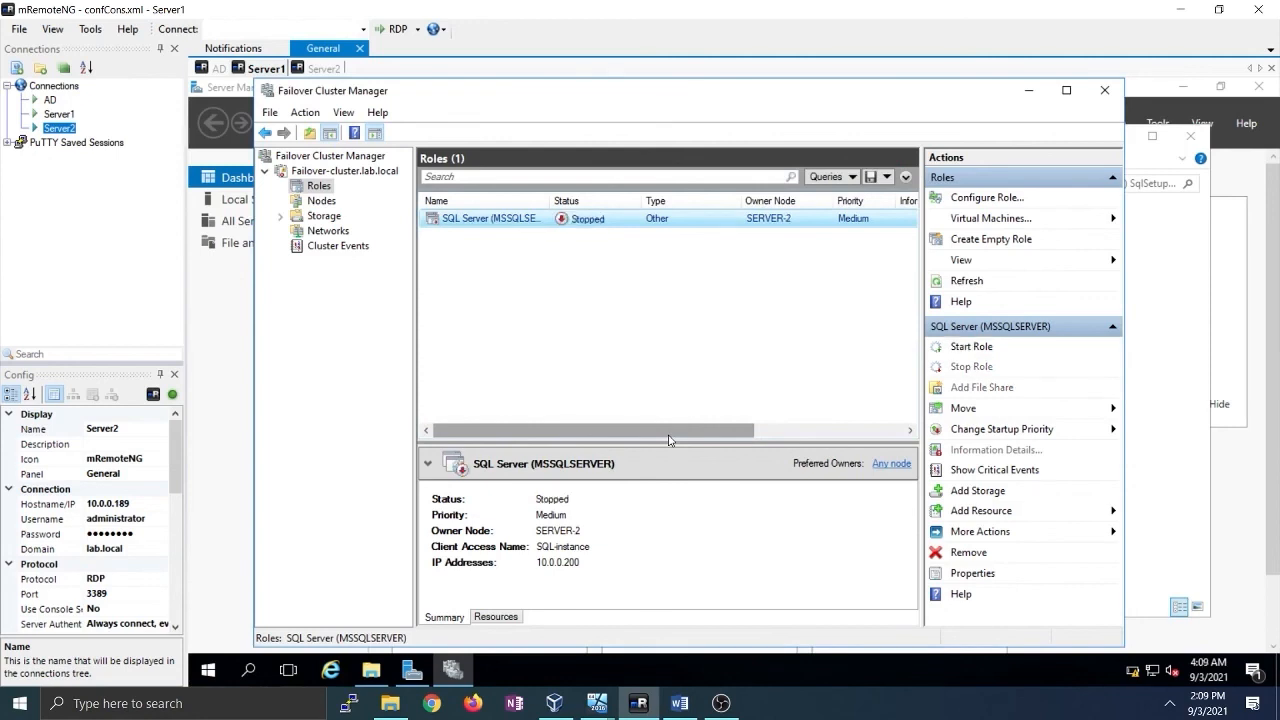
Check the online status of the storage, server name and other resources of the SQL Server (MSSQLSERVER) role
{"action": "left_click", "coordinate": [483, 617]}
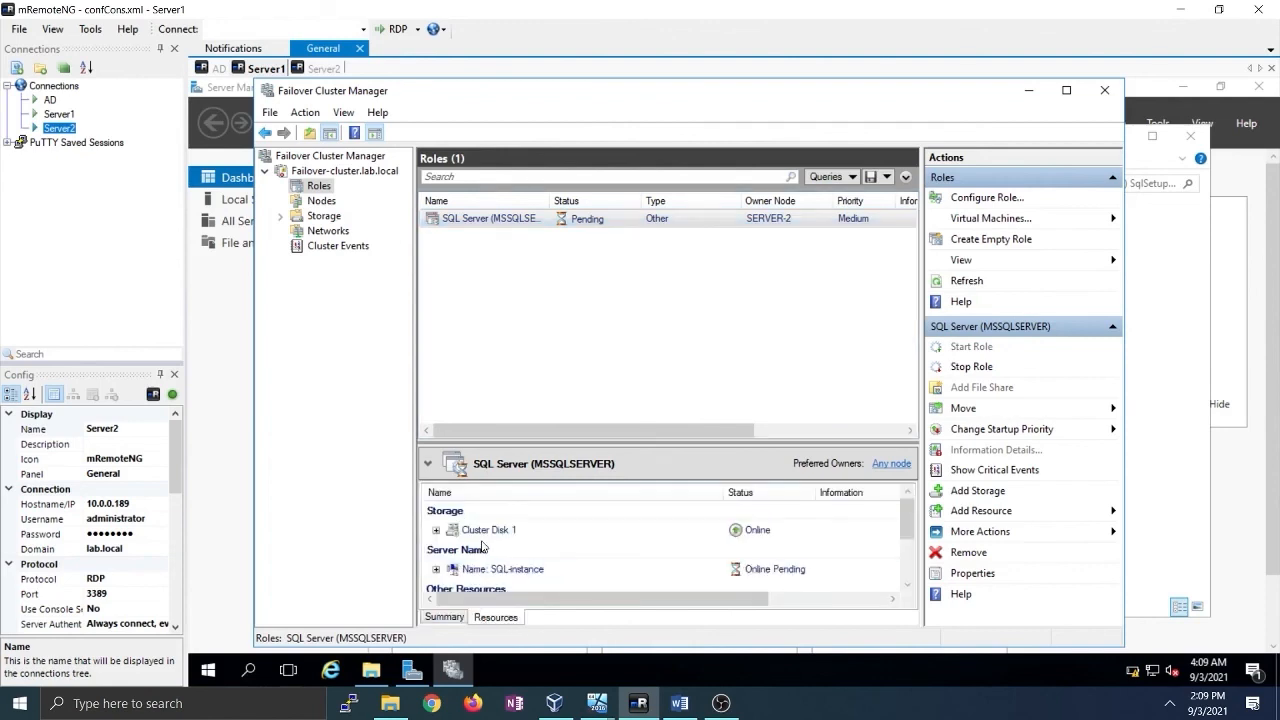
{"action": "scroll", "coordinate": [482, 546], "scroll_direction": "down", "scroll_amount": 1}
{"action": "scroll", "coordinate": [483, 545], "scroll_direction": "up", "scroll_amount": 1}
{"action": "scroll", "coordinate": [482, 546], "scroll_direction": "down", "scroll_amount": 2}
{"action": "scroll", "coordinate": [482, 546], "scroll_direction": "up", "scroll_amount": 2}
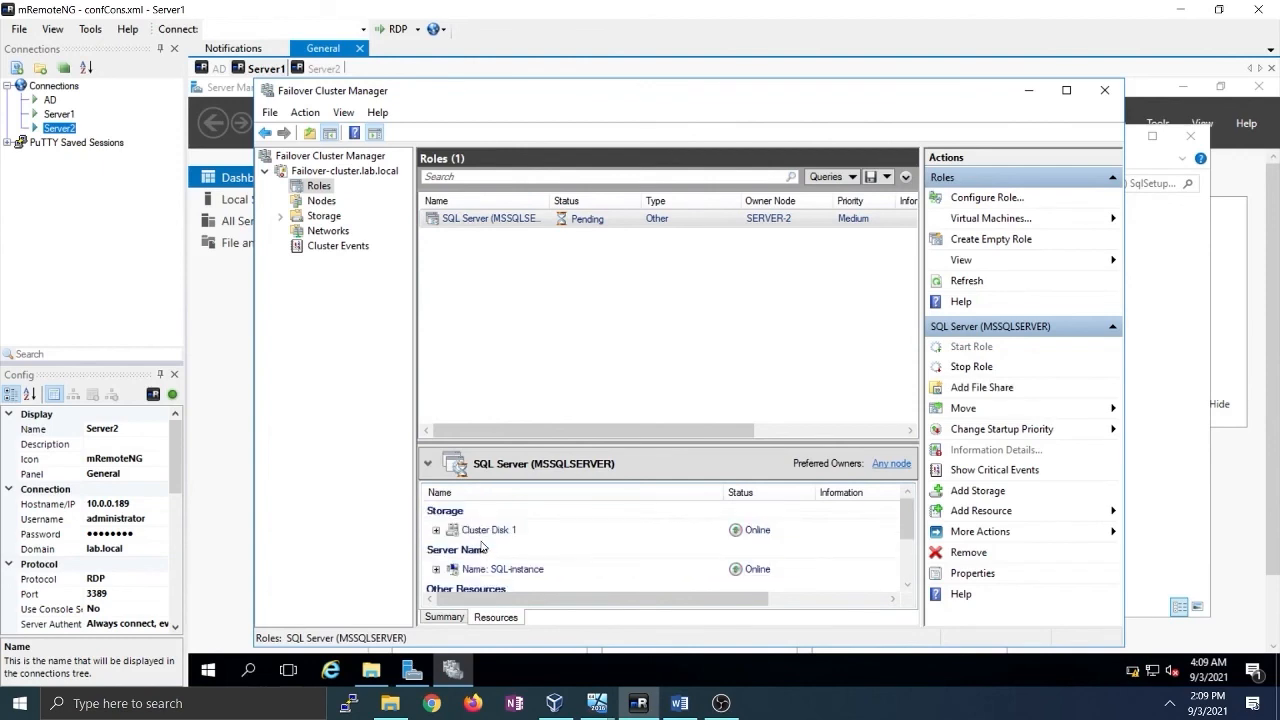
{"action": "scroll", "coordinate": [480, 546], "scroll_direction": "down", "scroll_amount": 2}
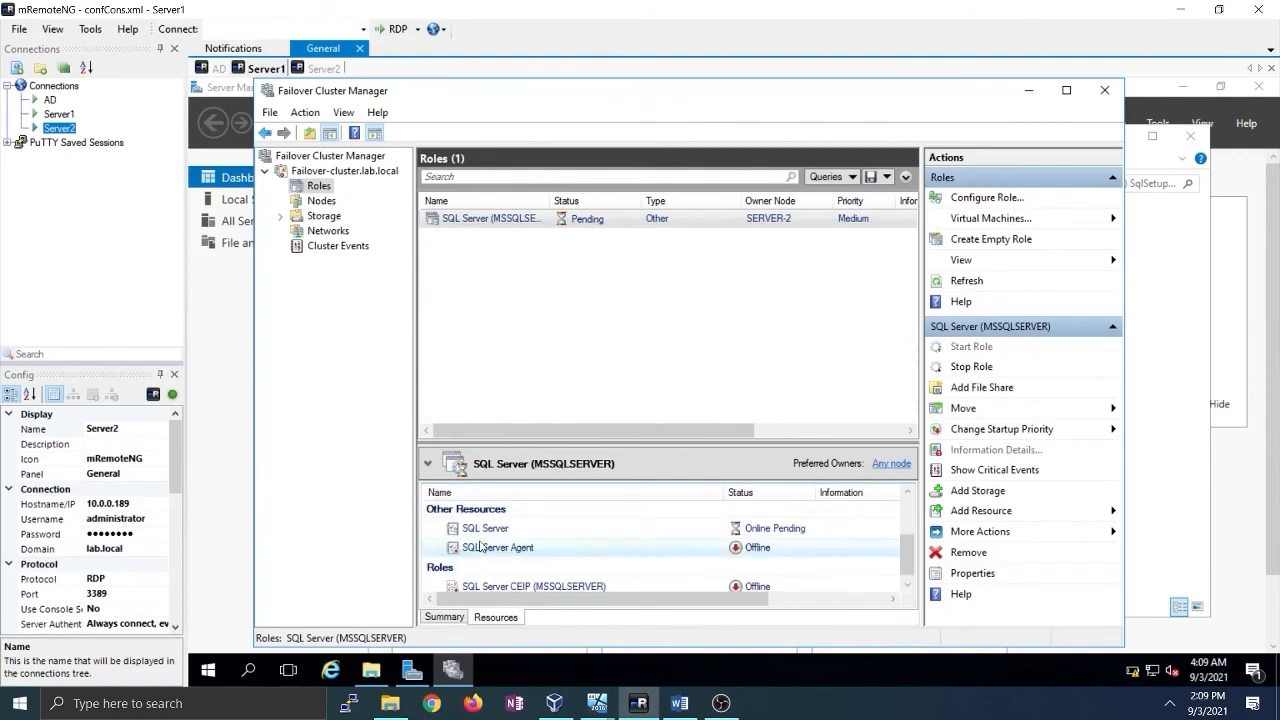
{"action": "scroll", "coordinate": [481, 546], "scroll_direction": "down", "scroll_amount": 1}
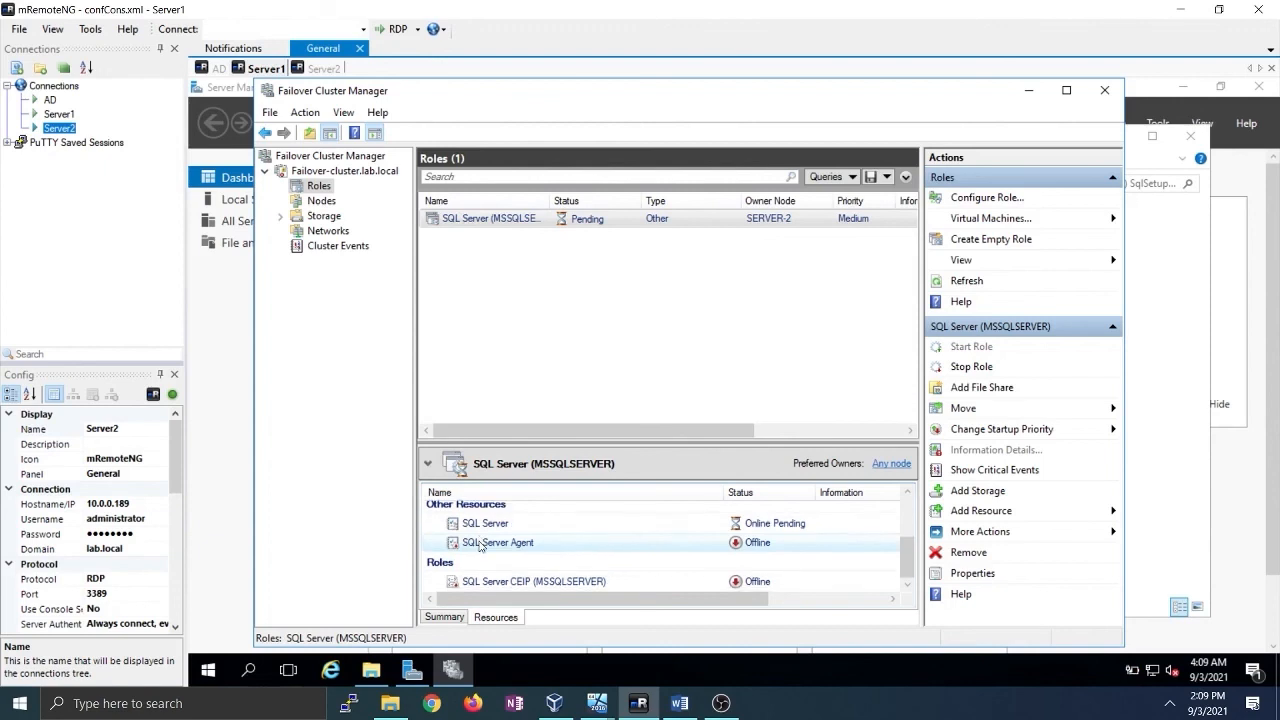